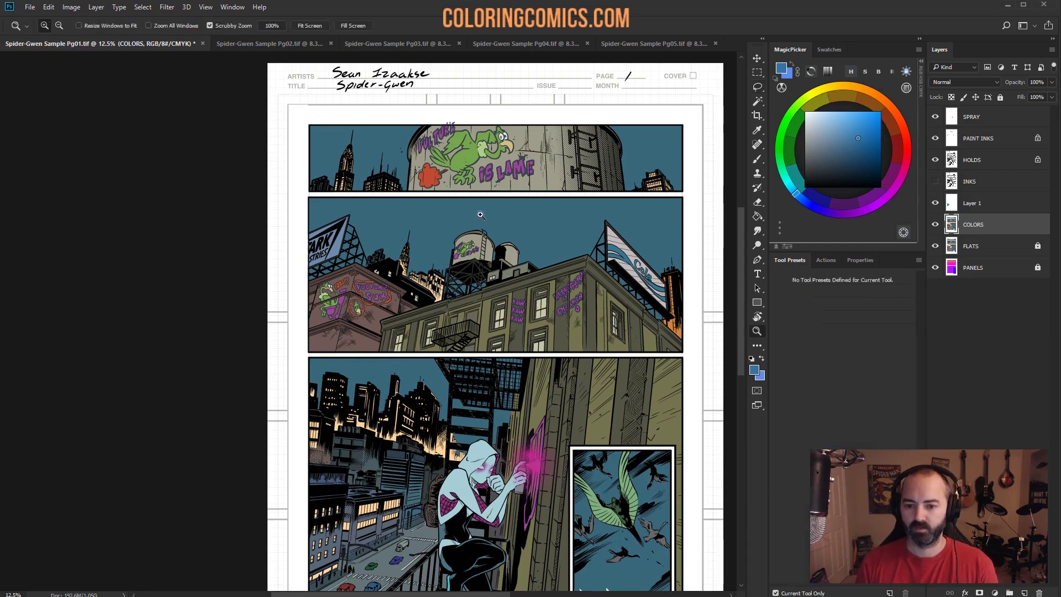
{"action": "scroll", "coordinate": [478, 225], "scroll_direction": "up", "scroll_amount": 1}
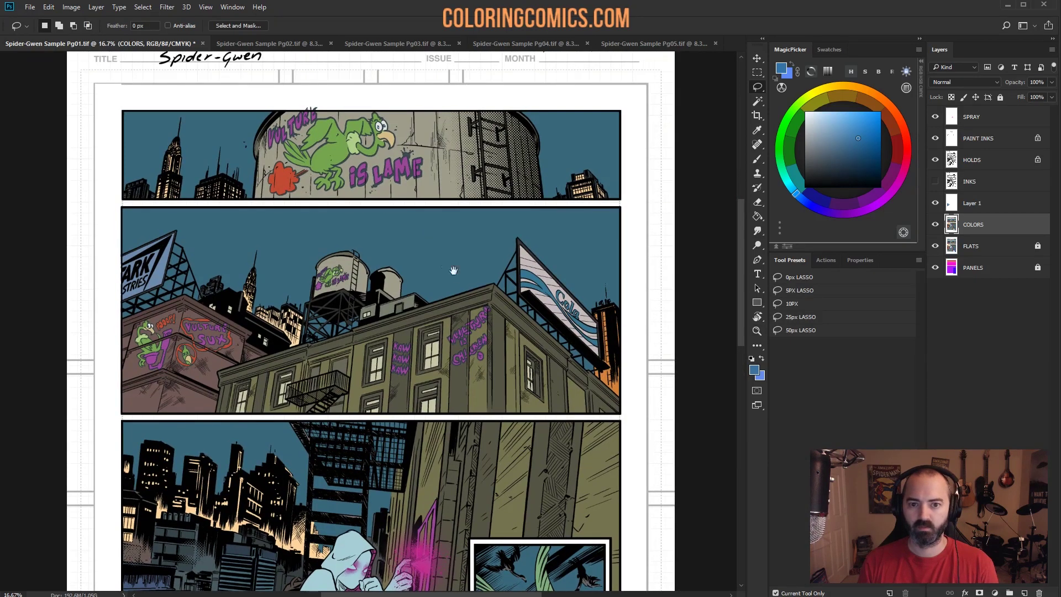
{"action": "left_click_drag", "start_coordinate": [453, 270], "coordinate": [488, 213]}
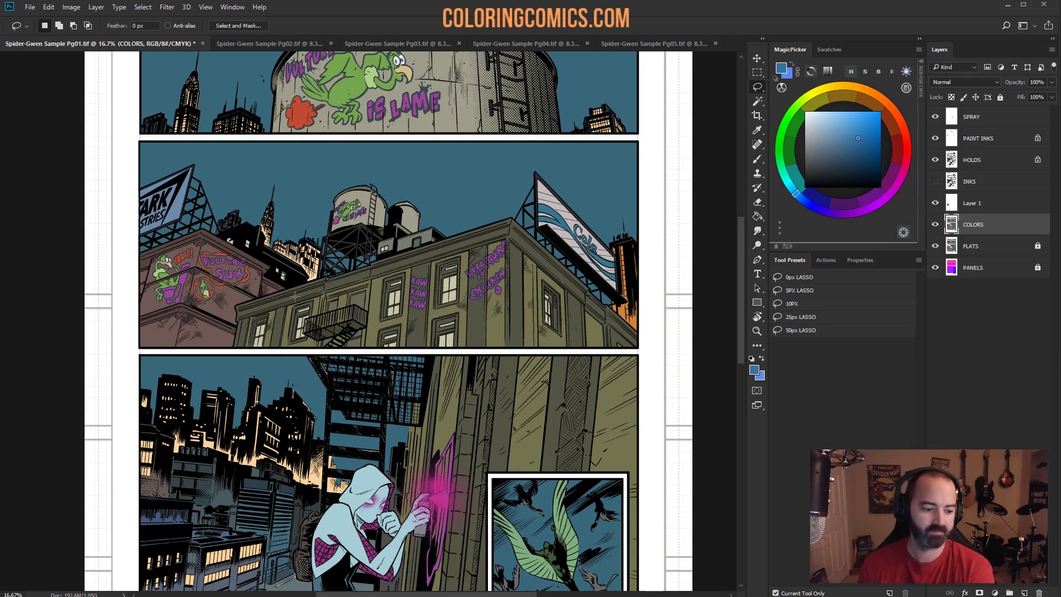
Step: Switch to File Explorer and open the Glitterbomb flats PSD from the Dropbox folders in Photoshop
{"action": "key", "text": "alt+Tab"}
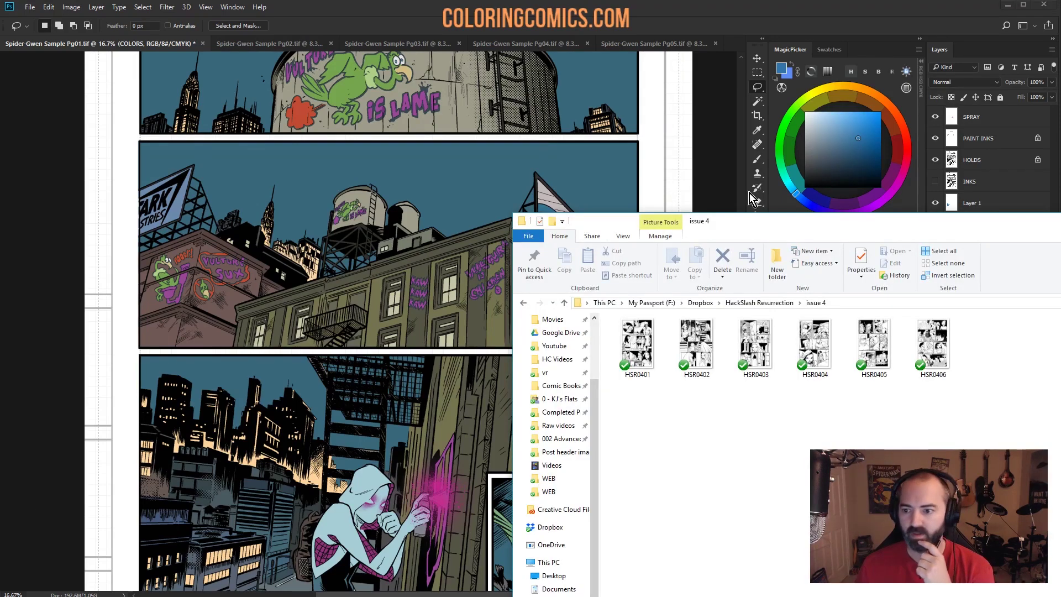
{"action": "left_click_drag", "start_coordinate": [752, 231], "coordinate": [0, 180]}
{"action": "left_click", "coordinate": [688, 314]}
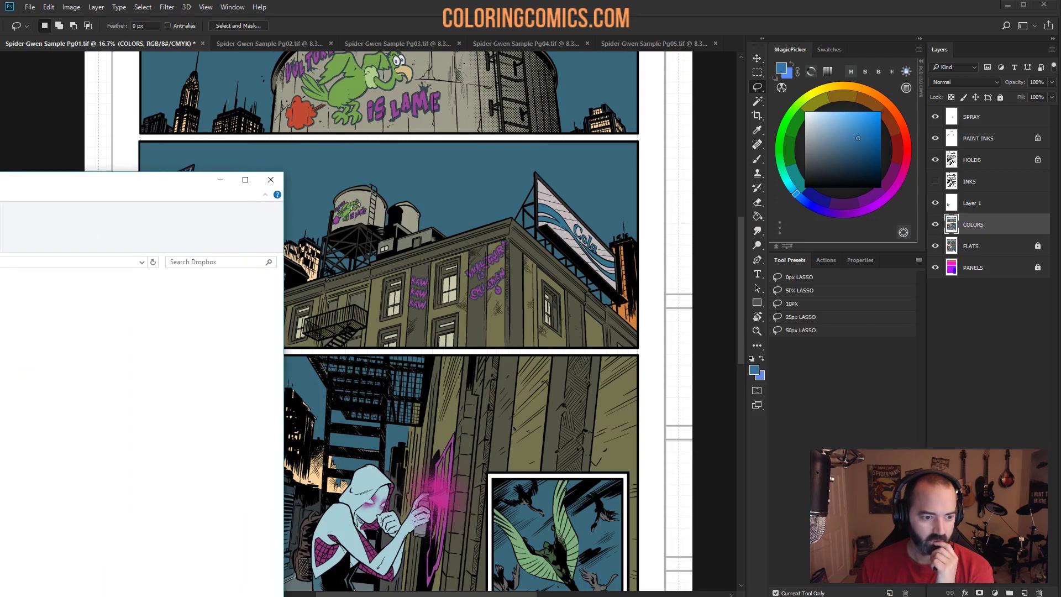
{"action": "left_click_drag", "start_coordinate": [33, 276], "coordinate": [379, 259]}
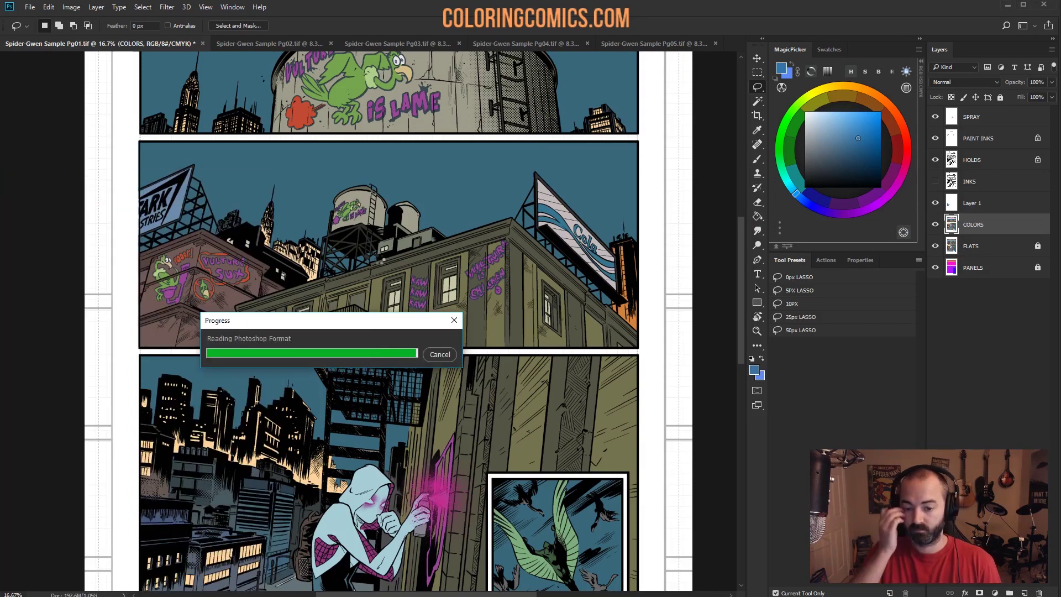
Step: Examine the woman and the surrounding lights on the Glitterbomb cover up close, and close that document
{"action": "key", "text": "z"}
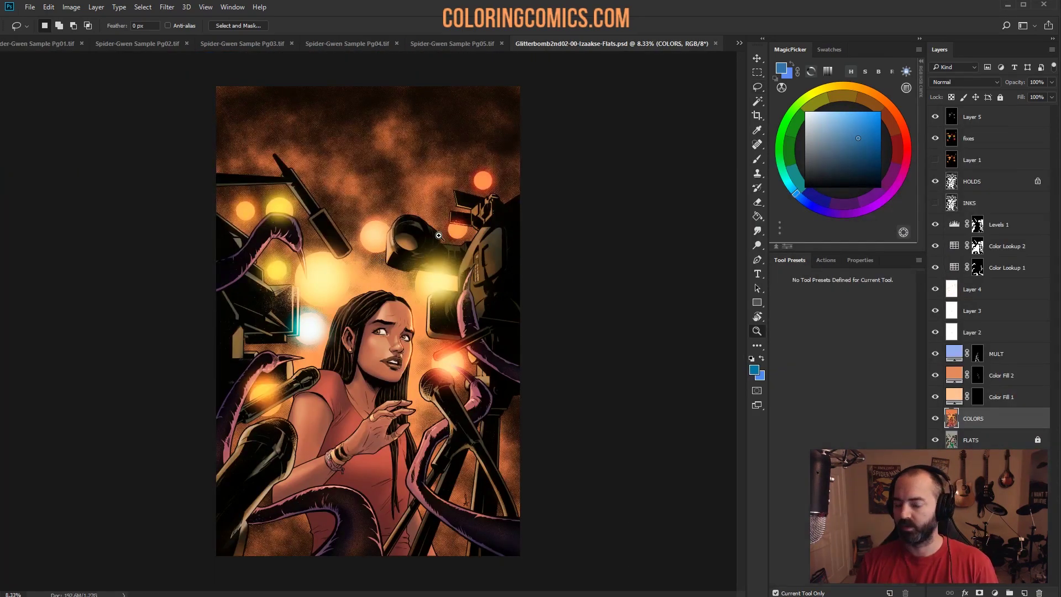
{"action": "left_click", "coordinate": [507, 245]}
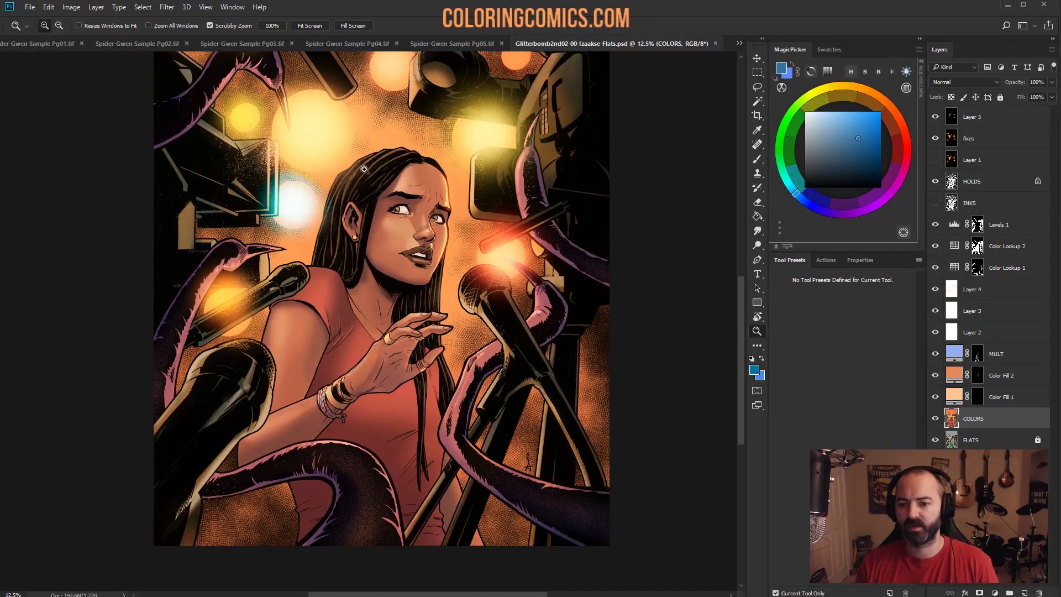
{"action": "left_click", "coordinate": [715, 43]}
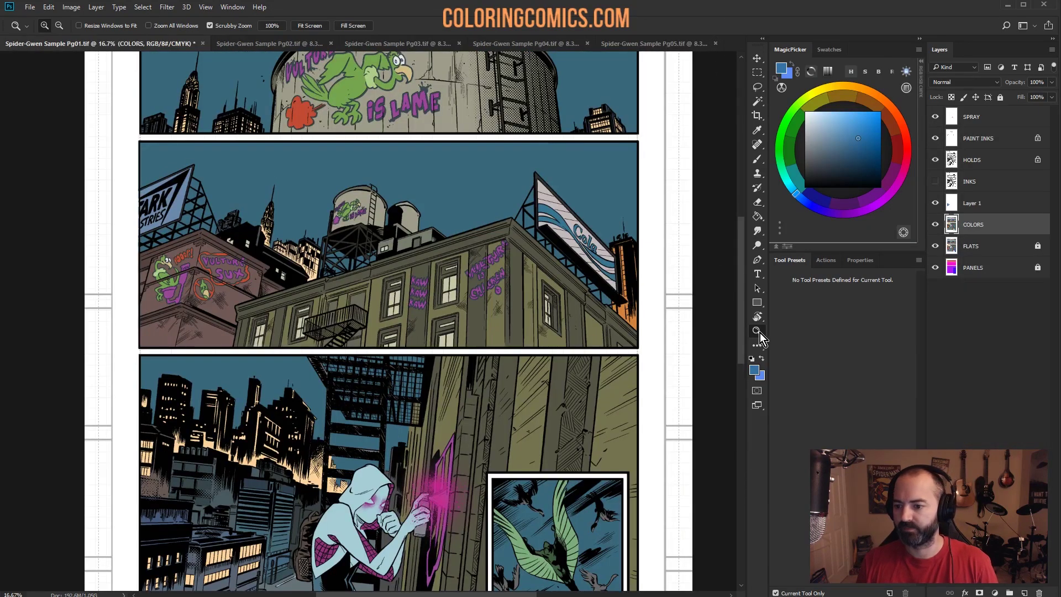
Step: Look over the flat colors across all the panels of the Spider-Gwen Sample Pg01 page
{"action": "left_click", "coordinate": [552, 316], "text": "alt"}
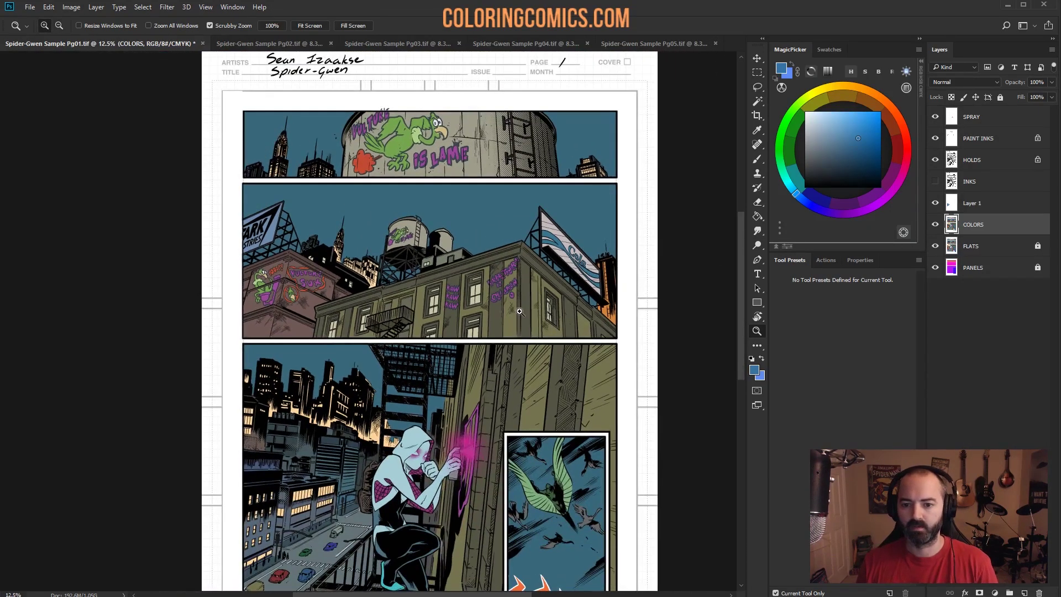
{"action": "left_click_drag", "start_coordinate": [563, 262], "coordinate": [572, 210]}
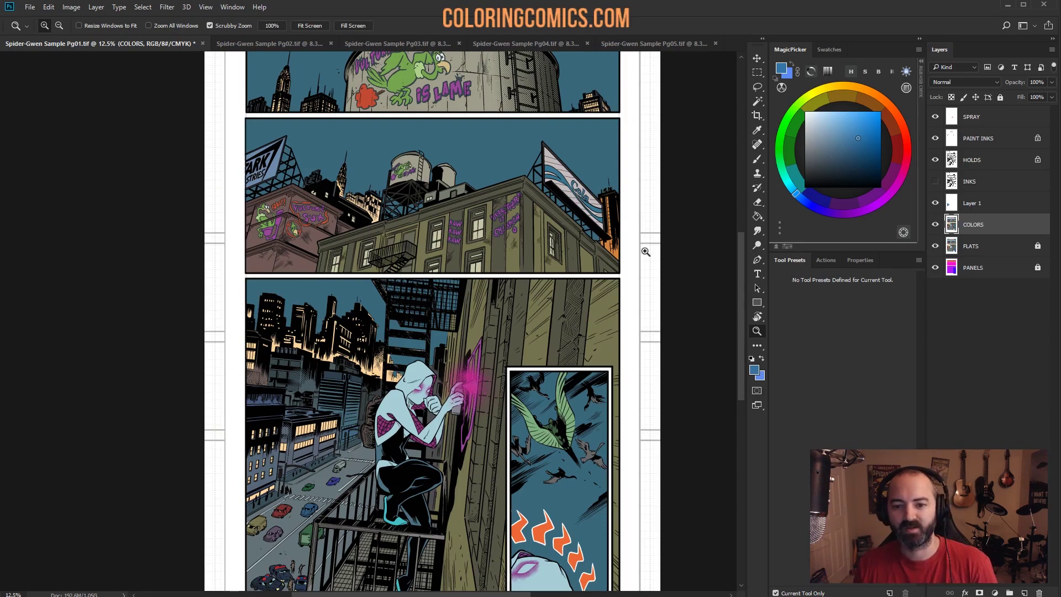
{"action": "left_click_drag", "start_coordinate": [460, 285], "coordinate": [448, 228]}
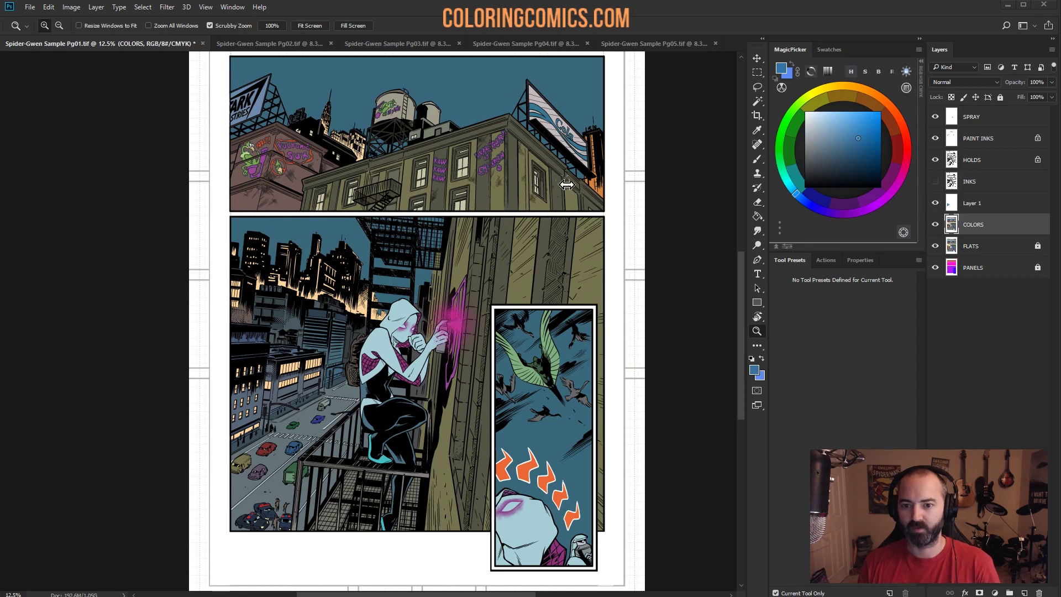
{"action": "scroll", "coordinate": [567, 182], "scroll_direction": "up", "scroll_amount": 1}
{"action": "key", "text": "h"}
{"action": "left_click_drag", "start_coordinate": [569, 291], "coordinate": [521, 247]}
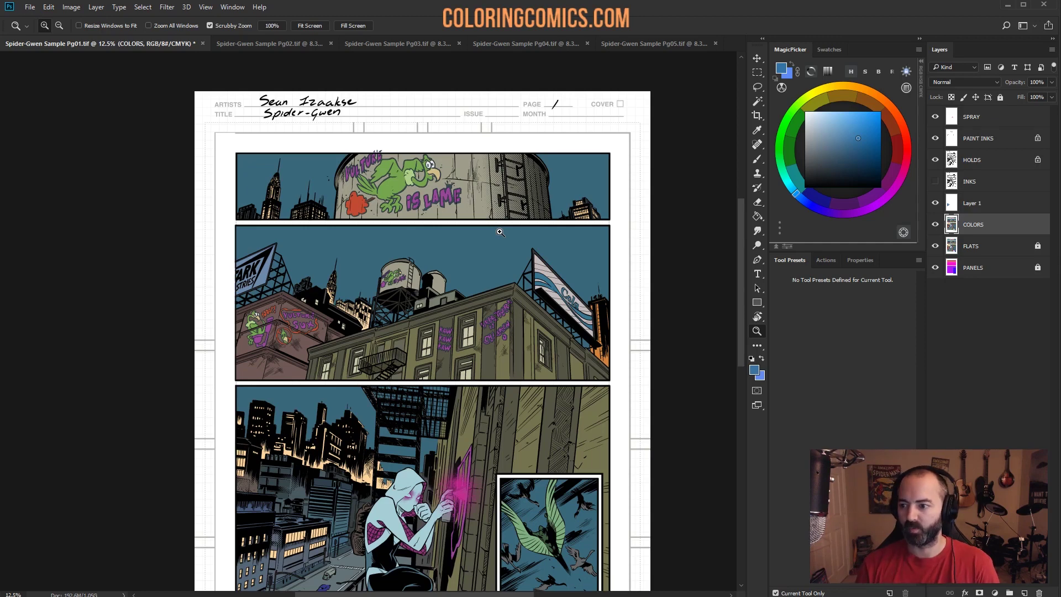
{"action": "left_click_drag", "start_coordinate": [535, 396], "coordinate": [550, 239]}
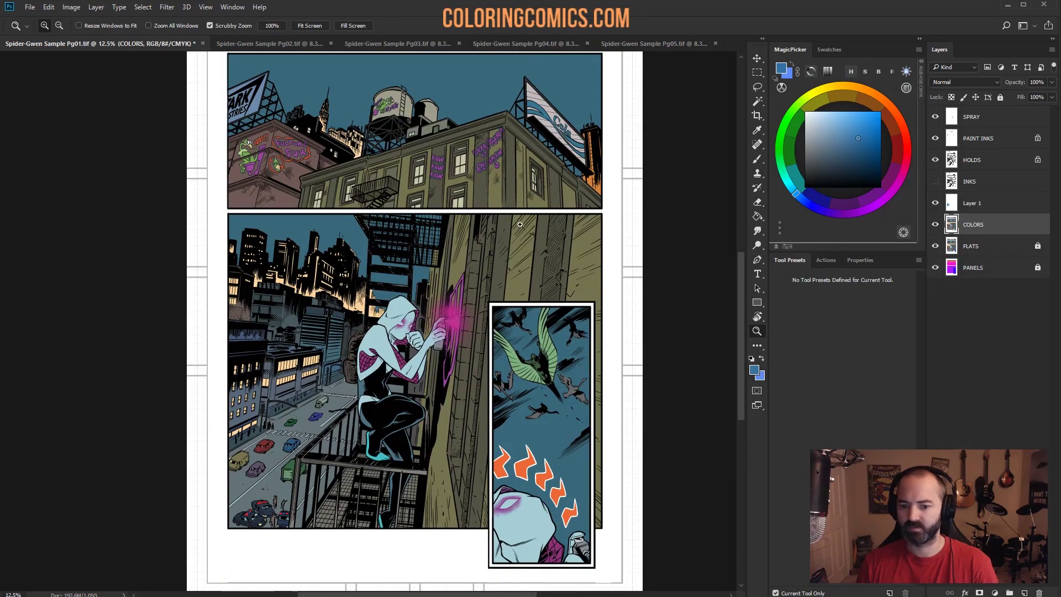
Step: Inspect the purple graffiti lettering on the green building in the second panel at up to 200% magnification
{"action": "left_click", "coordinate": [439, 355]}
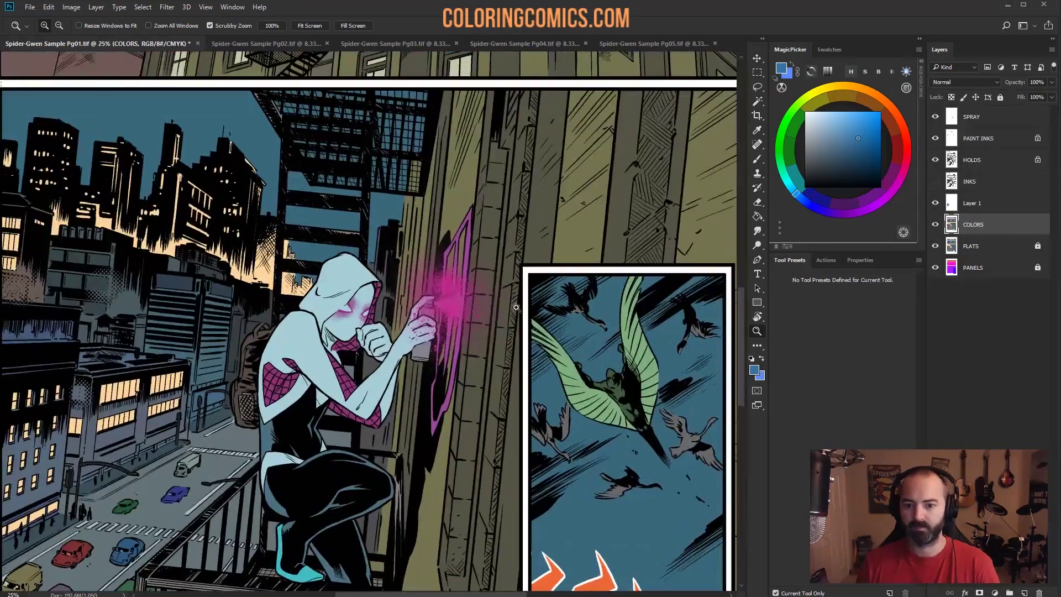
{"action": "left_click_drag", "start_coordinate": [482, 266], "coordinate": [525, 423]}
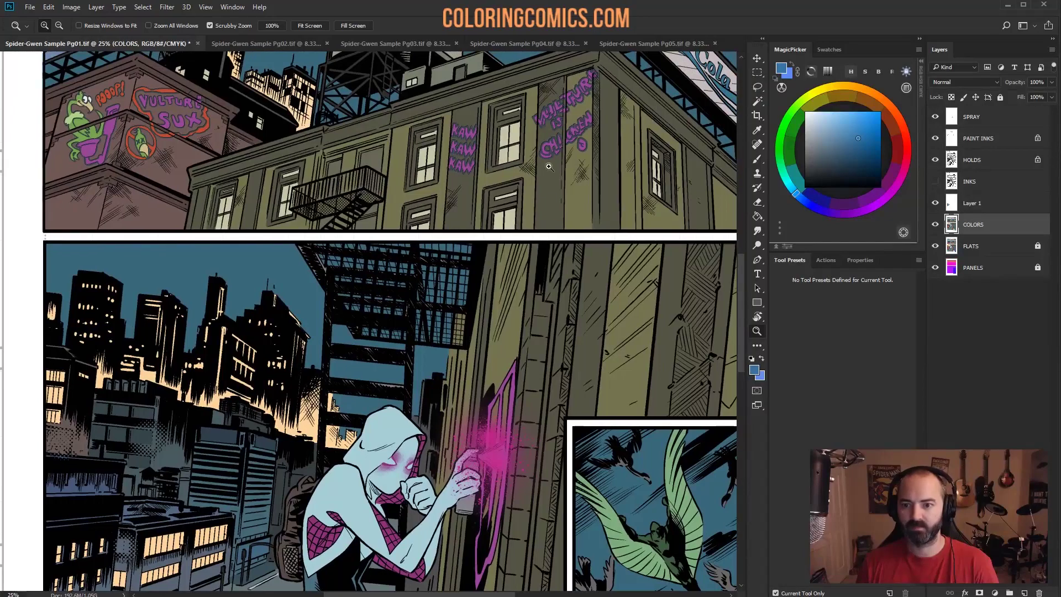
{"action": "left_click", "coordinate": [519, 158]}
{"action": "left_click", "coordinate": [580, 151]}
{"action": "left_click", "coordinate": [580, 151]}
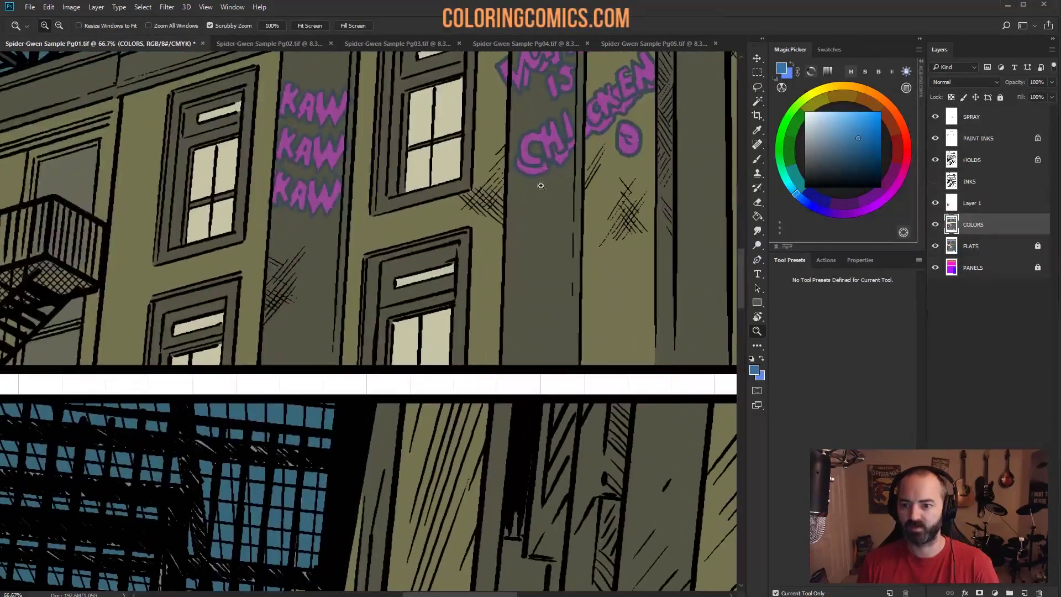
{"action": "left_click", "coordinate": [575, 128]}
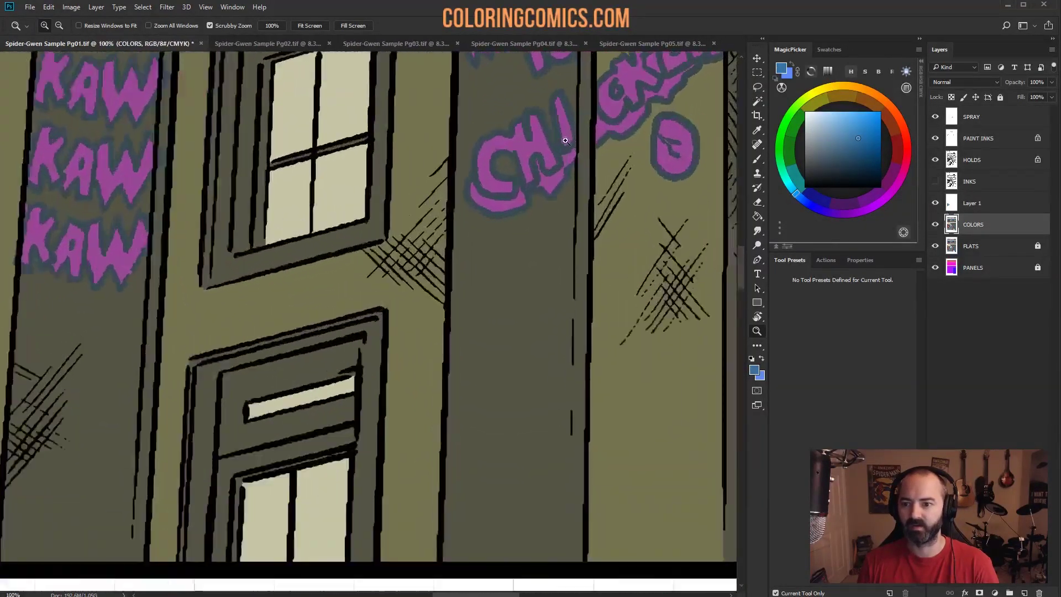
{"action": "left_click", "coordinate": [575, 128]}
{"action": "key", "text": "l"}
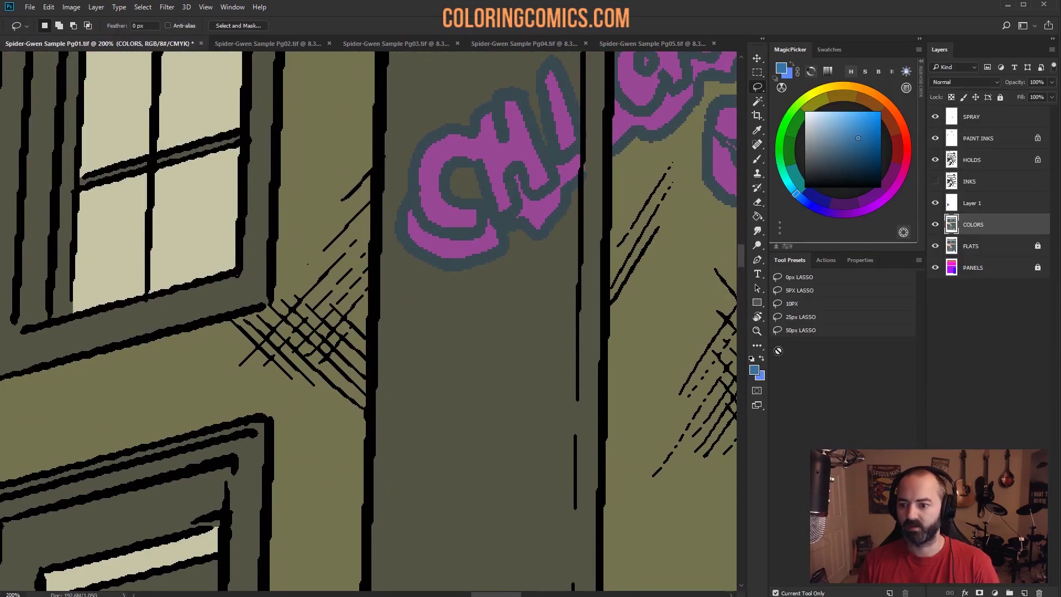
Step: Examine the pink spray paint around Spider-Gwen's hand, and review the lower panels as a whole
{"action": "key", "text": "z"}
{"action": "left_click", "coordinate": [547, 362], "text": "alt"}
{"action": "left_click", "coordinate": [556, 372], "text": "alt"}
{"action": "mouse_move", "coordinate": [557, 373]}
{"action": "left_mouse_down"}
{"action": "mouse_move", "coordinate": [531, 272]}
{"action": "mouse_move", "coordinate": [569, 119]}
{"action": "left_mouse_up"}
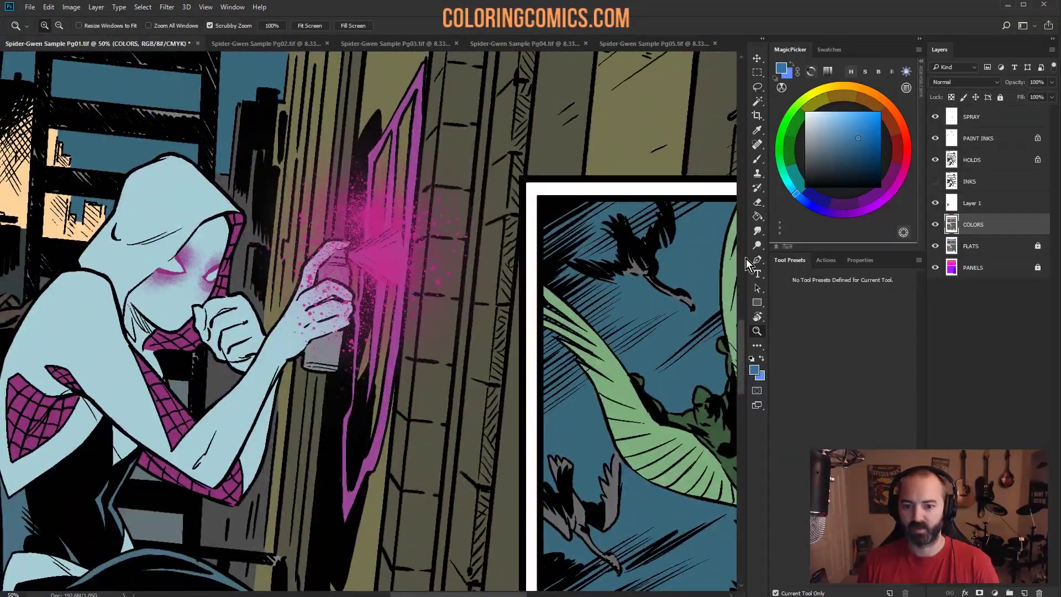
{"action": "left_click", "coordinate": [471, 380], "text": "alt"}
{"action": "left_click", "coordinate": [470, 380], "text": "alt"}
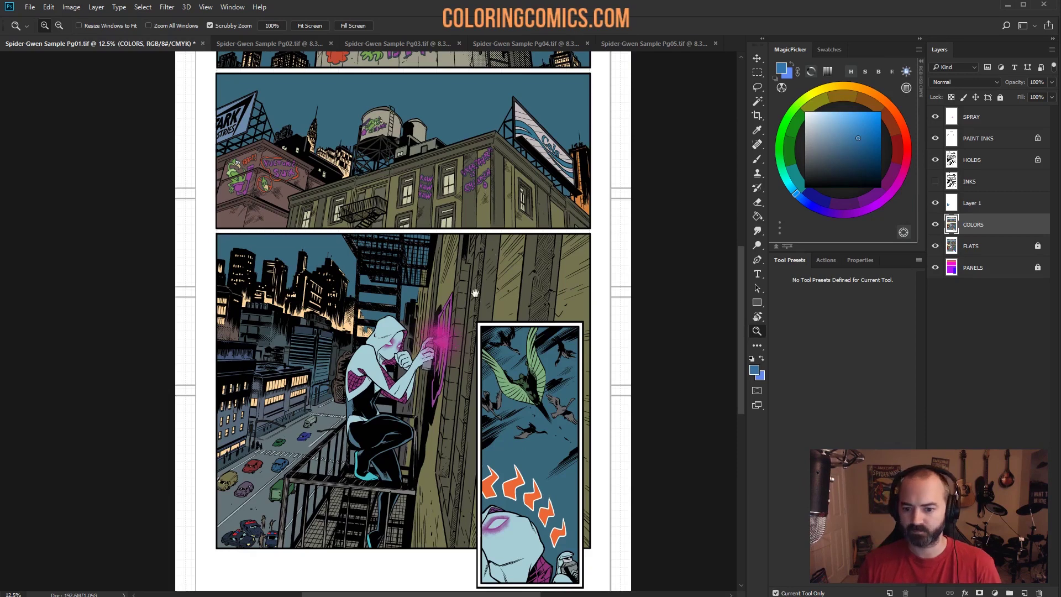
{"action": "scroll", "coordinate": [481, 259], "scroll_direction": "down", "scroll_amount": 3}
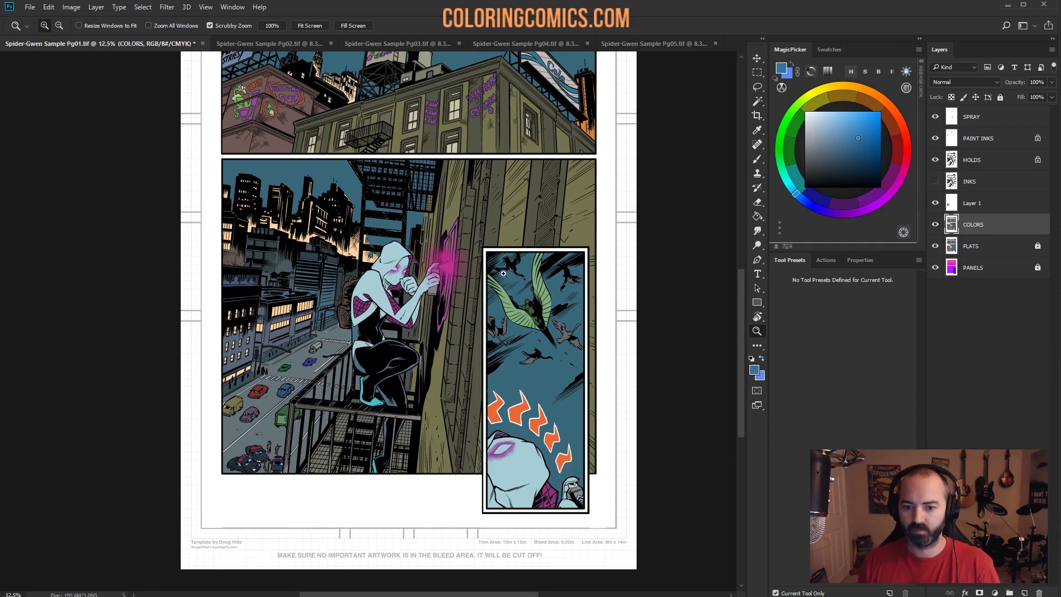
{"action": "scroll", "coordinate": [502, 274], "scroll_direction": "up", "scroll_amount": 3}
{"action": "scroll", "coordinate": [502, 274], "scroll_direction": "down", "scroll_amount": 1}
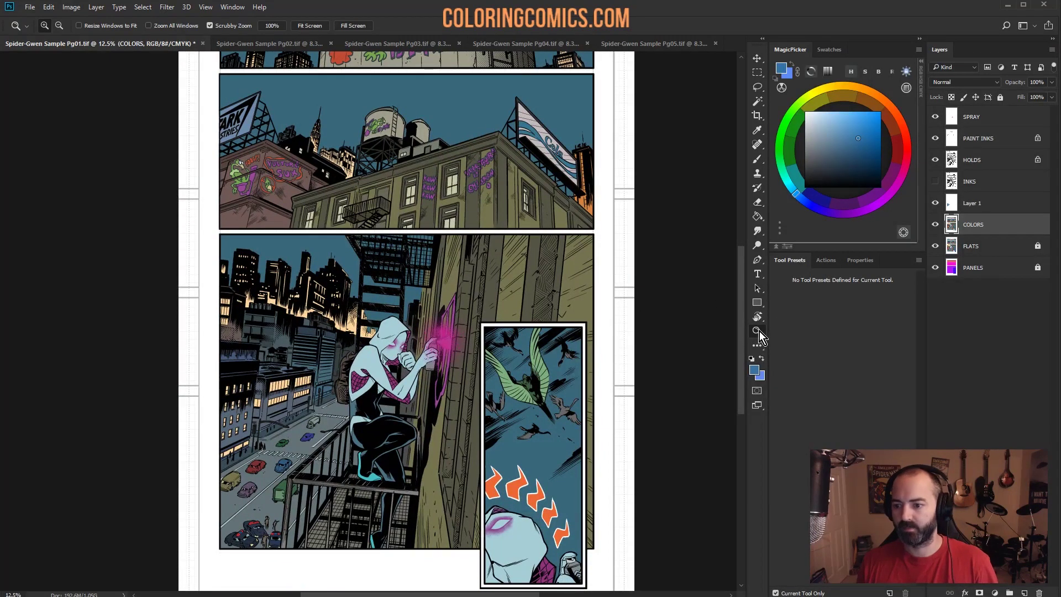
Step: Add a Solid Color fill layer in blue #317cb6 directly above the COLORS layer
{"action": "left_click", "coordinate": [558, 340], "text": "alt"}
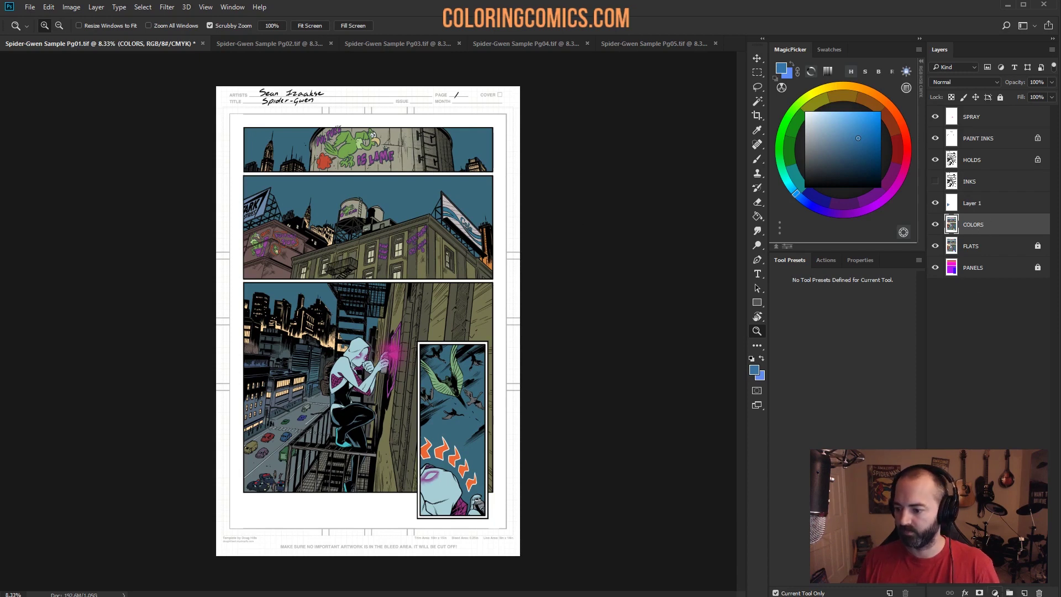
{"action": "left_click", "coordinate": [995, 593]}
{"action": "left_click", "coordinate": [1014, 360]}
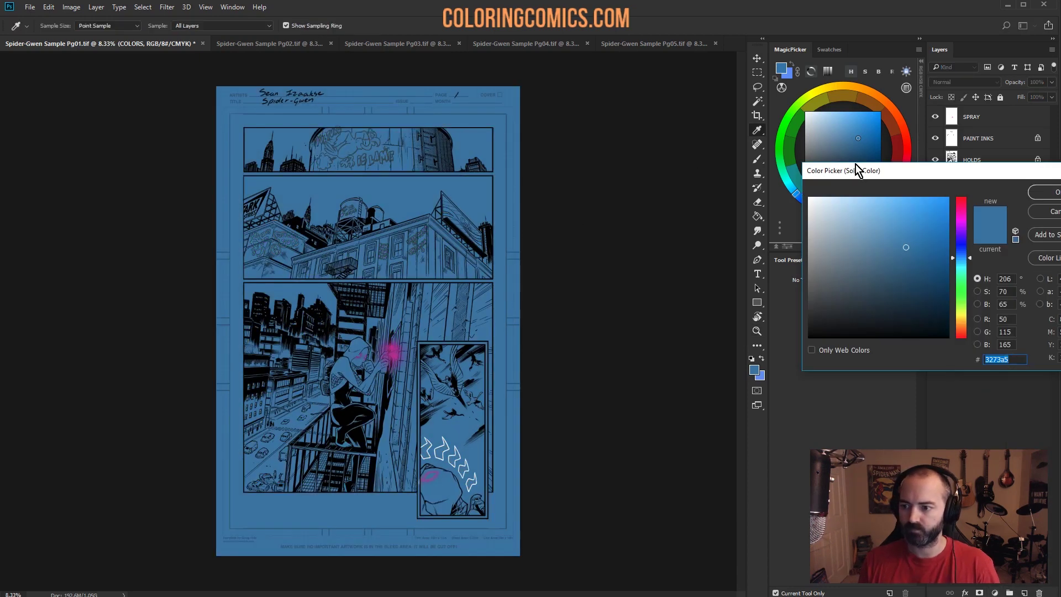
{"action": "left_click_drag", "start_coordinate": [856, 164], "coordinate": [753, 128]}
{"action": "left_click", "coordinate": [808, 201]}
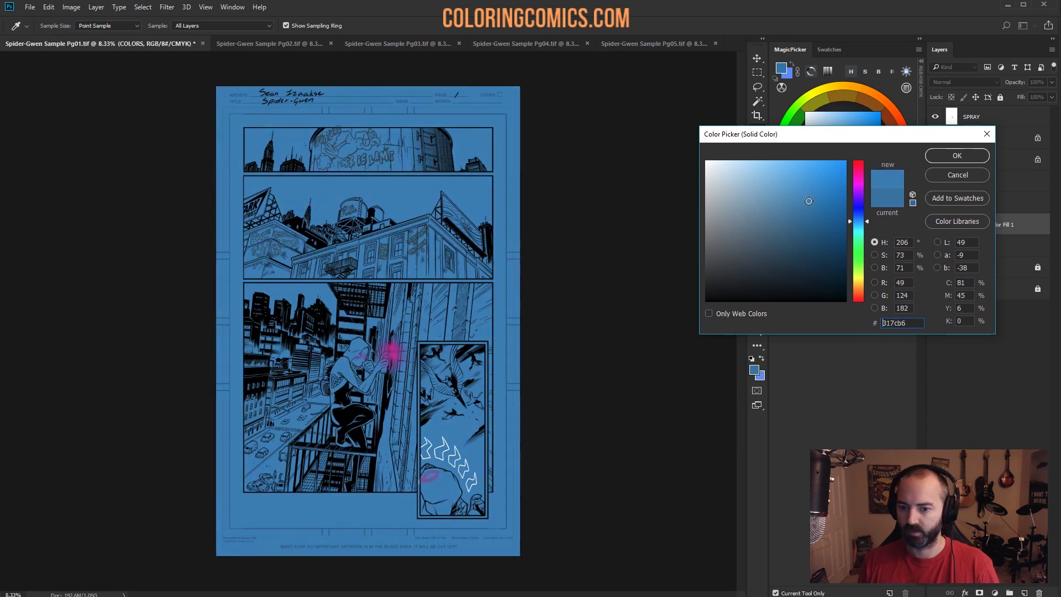
{"action": "left_click", "coordinate": [957, 155]}
Step: Set the blue fill layer's blend mode to Color and its opacity to 16%
{"action": "left_click", "coordinate": [964, 81]}
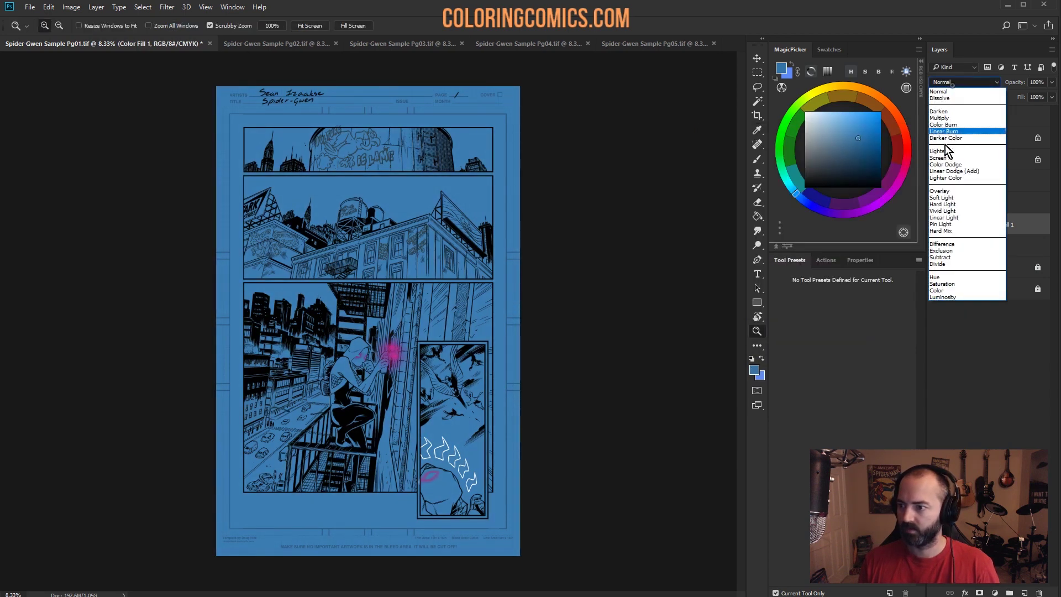
{"action": "left_click", "coordinate": [934, 290]}
{"action": "left_click", "coordinate": [1051, 82]}
{"action": "left_click_drag", "start_coordinate": [1051, 95], "coordinate": [1026, 98]}
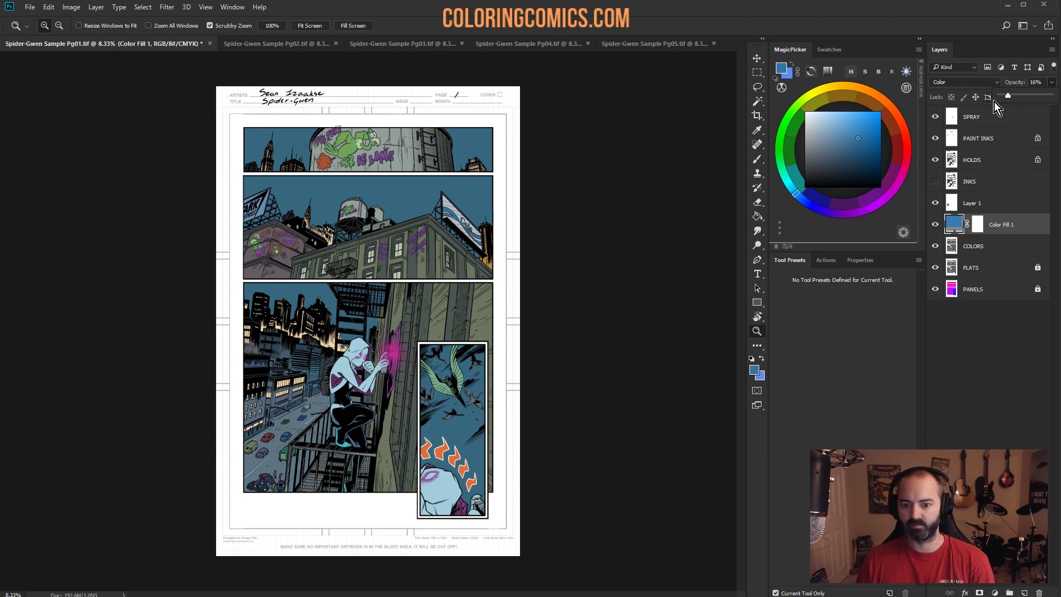
Step: Compare the page with and without the blue color fill, leaving the fill layer visible
{"action": "left_click", "coordinate": [935, 224]}
{"action": "left_click", "coordinate": [935, 226]}
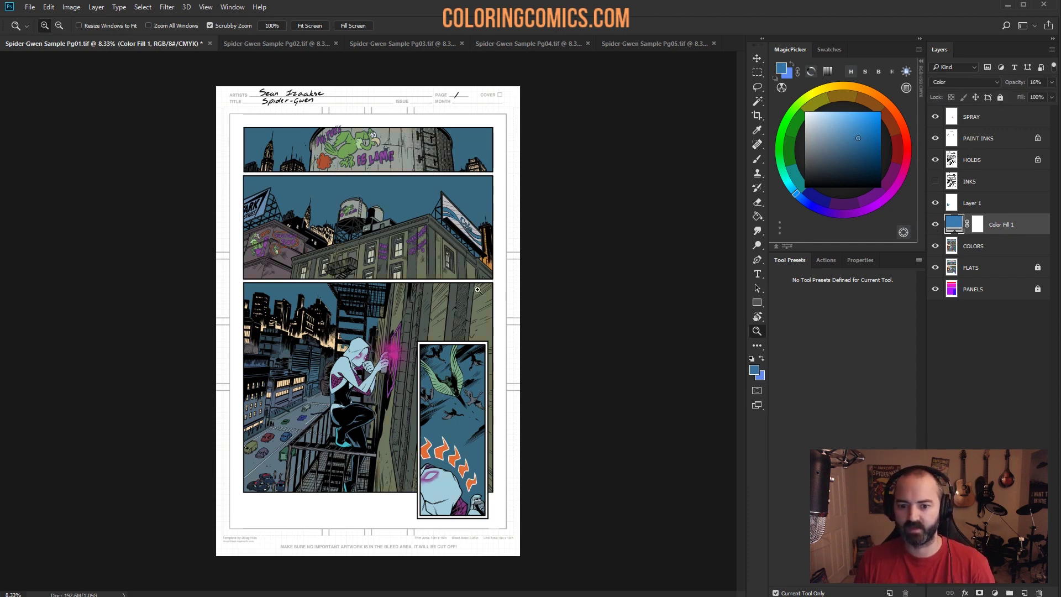
{"action": "key", "text": "ctrl+plus"}
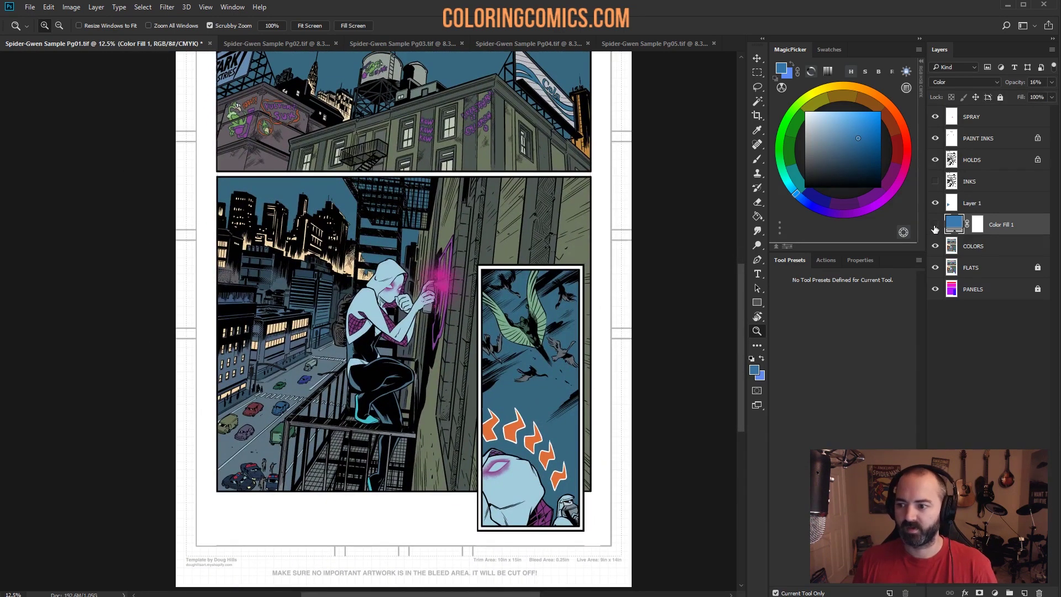
{"action": "left_click", "coordinate": [936, 225]}
{"action": "left_click", "coordinate": [936, 225]}
{"action": "left_click", "coordinate": [936, 225]}
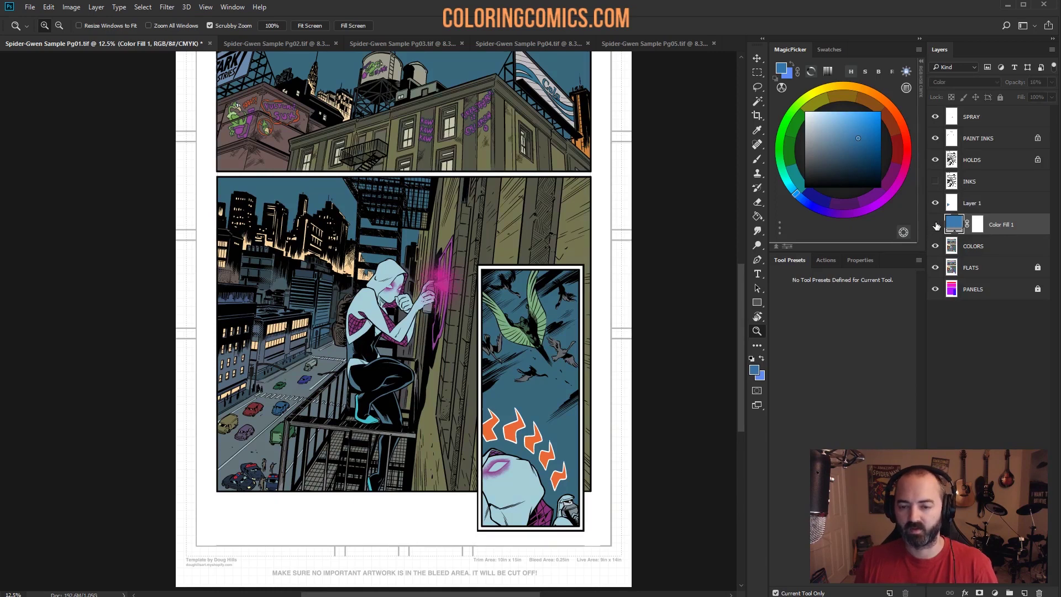
{"action": "left_click", "coordinate": [936, 225]}
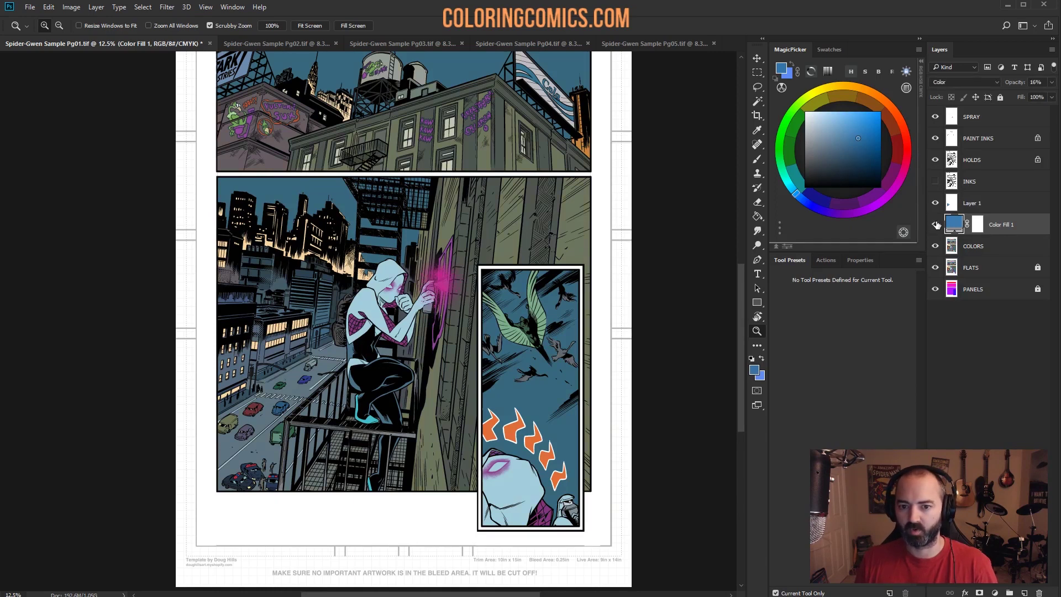
{"action": "left_click", "coordinate": [936, 225]}
{"action": "left_click", "coordinate": [936, 225]}
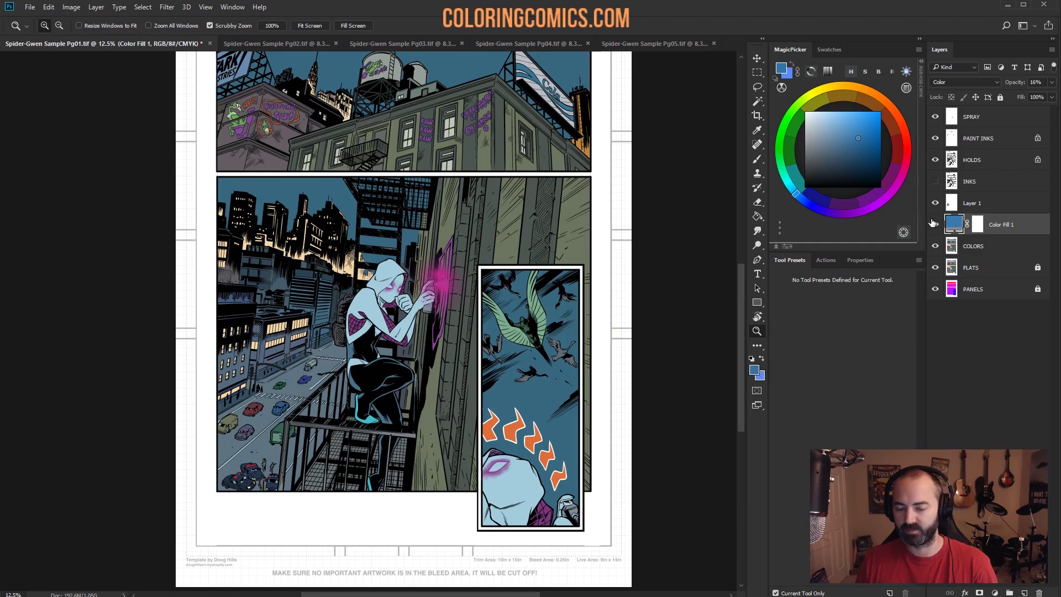
{"action": "left_click", "coordinate": [937, 224]}
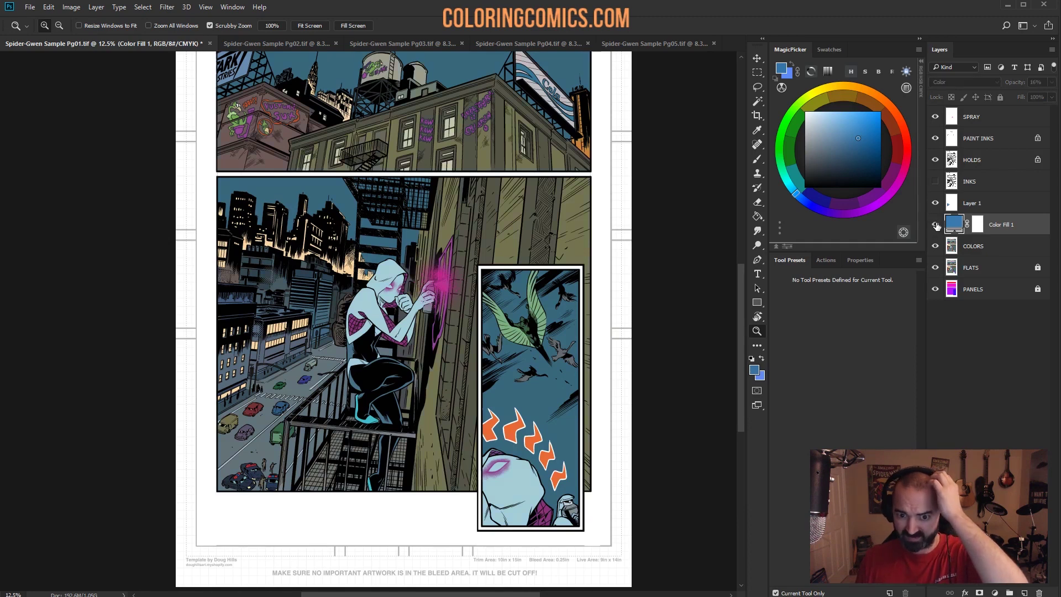
{"action": "left_click", "coordinate": [937, 225]}
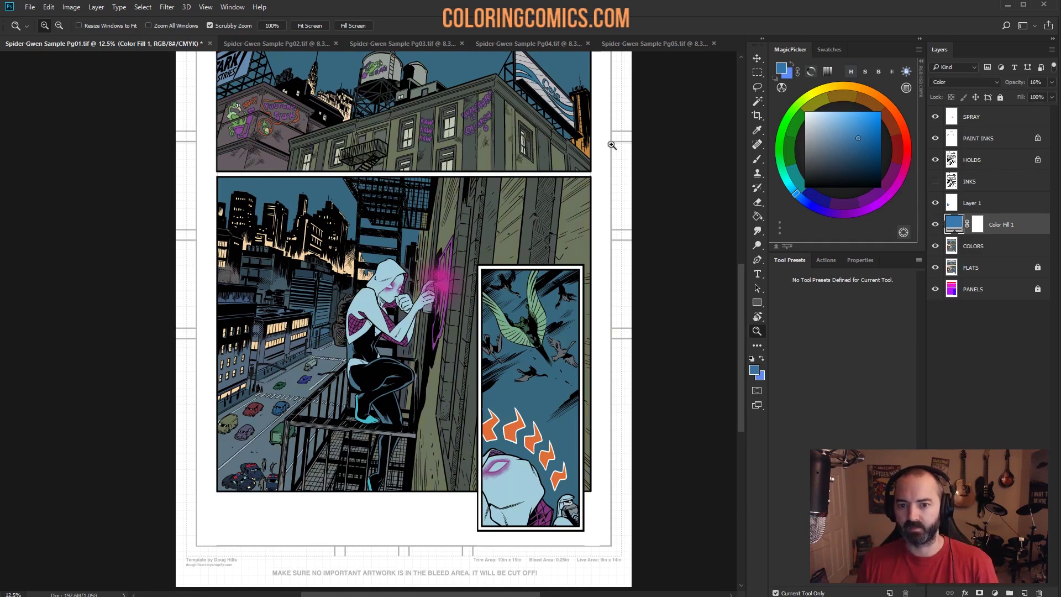
{"action": "left_click_drag", "start_coordinate": [558, 248], "coordinate": [561, 344]}
{"action": "scroll", "coordinate": [584, 260], "scroll_direction": "down", "scroll_amount": 3}
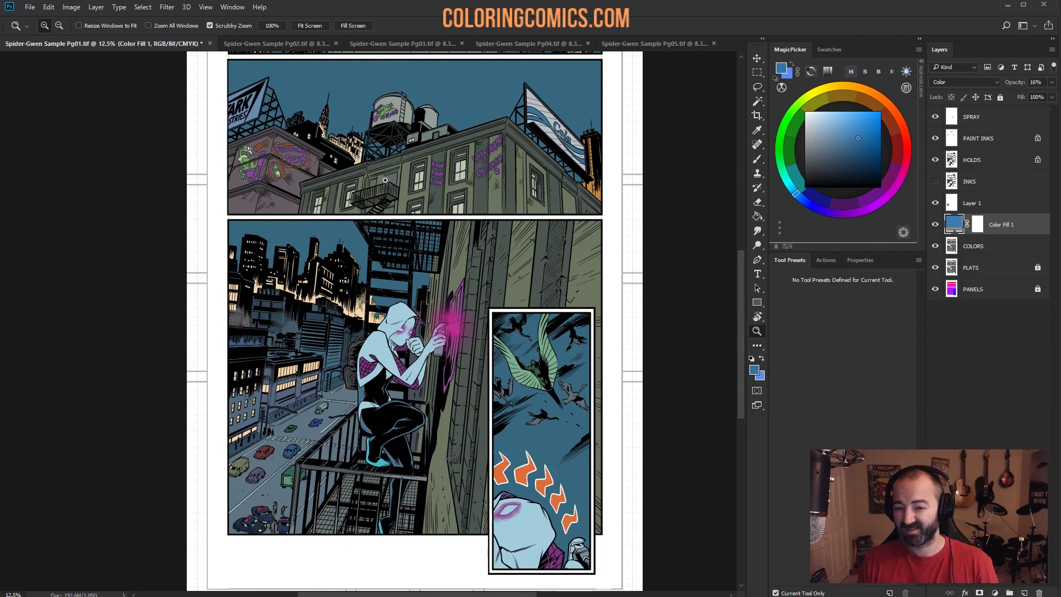
Step: Select the lit windows and city glow on the COLORS layer with the Magic Wand, and check the selection in Quick Mask
{"action": "left_click", "coordinate": [984, 248]}
{"action": "key", "text": "w"}
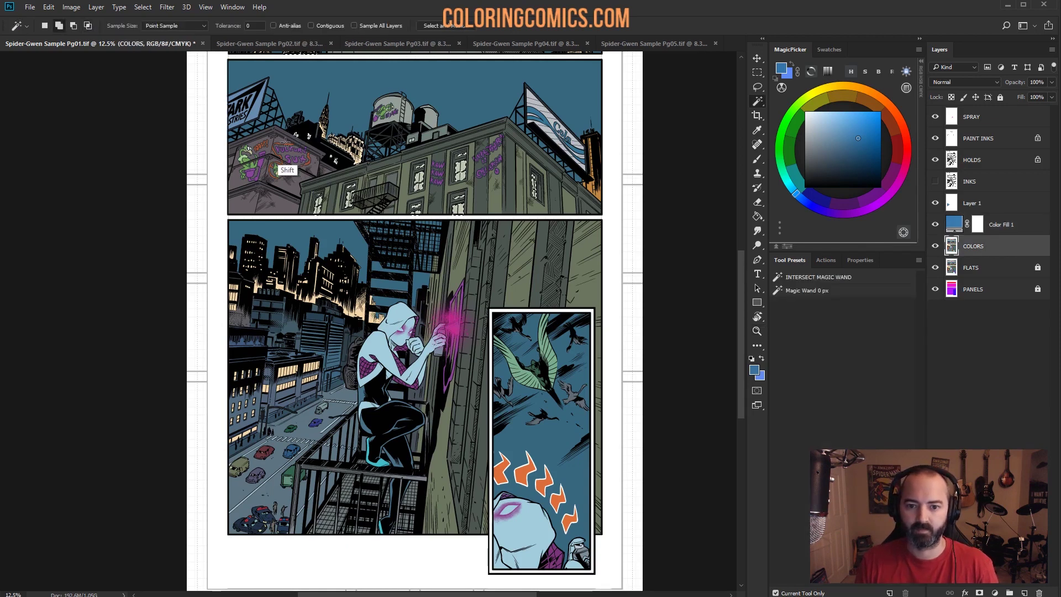
{"action": "key", "text": "shift"}
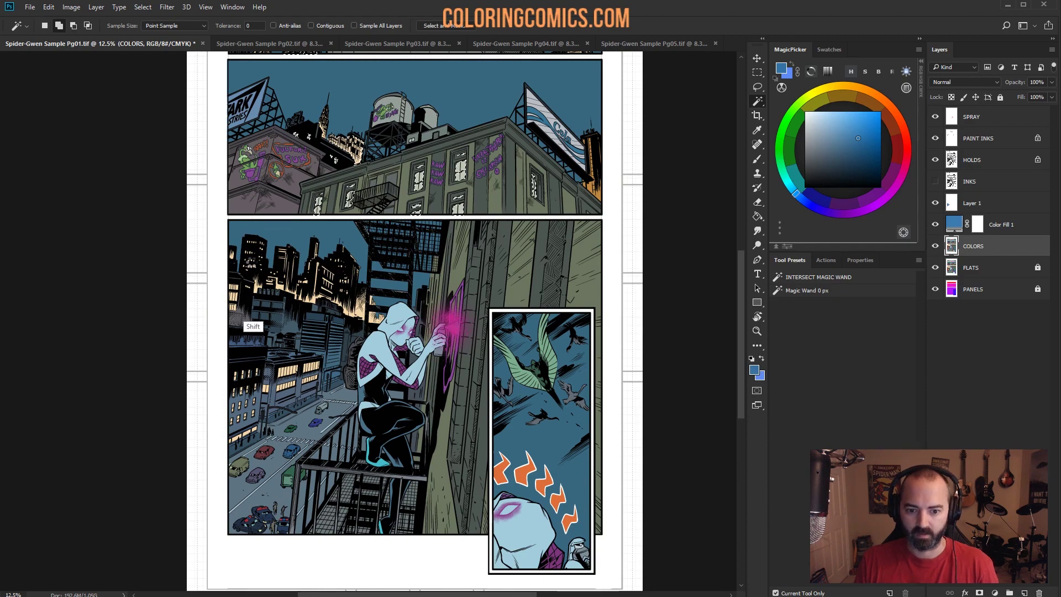
{"action": "left_click", "coordinate": [240, 301], "text": "shift"}
{"action": "key", "text": "q"}
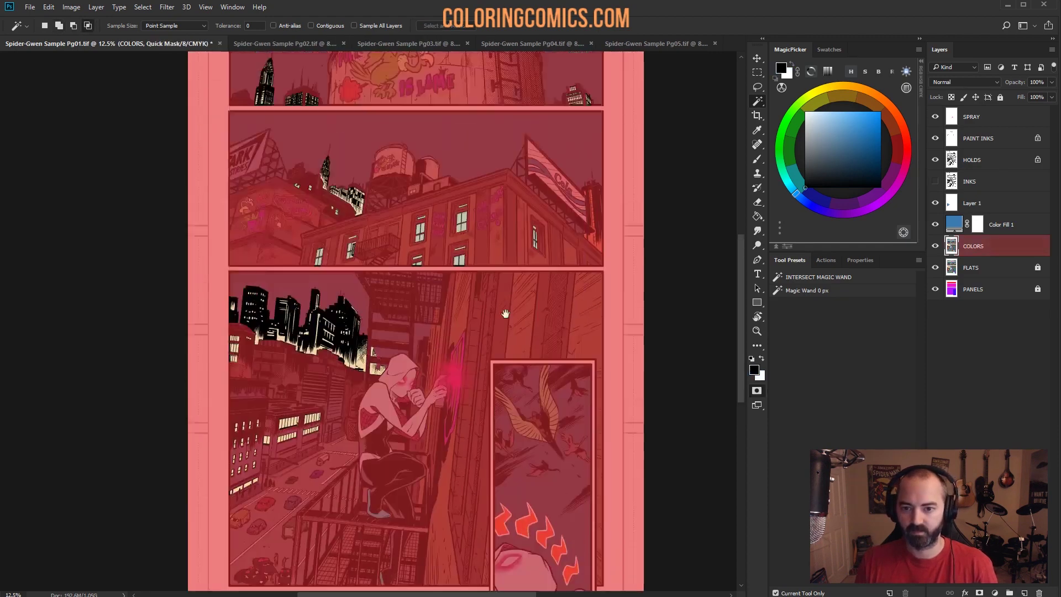
{"action": "left_click_drag", "start_coordinate": [504, 310], "coordinate": [515, 244]}
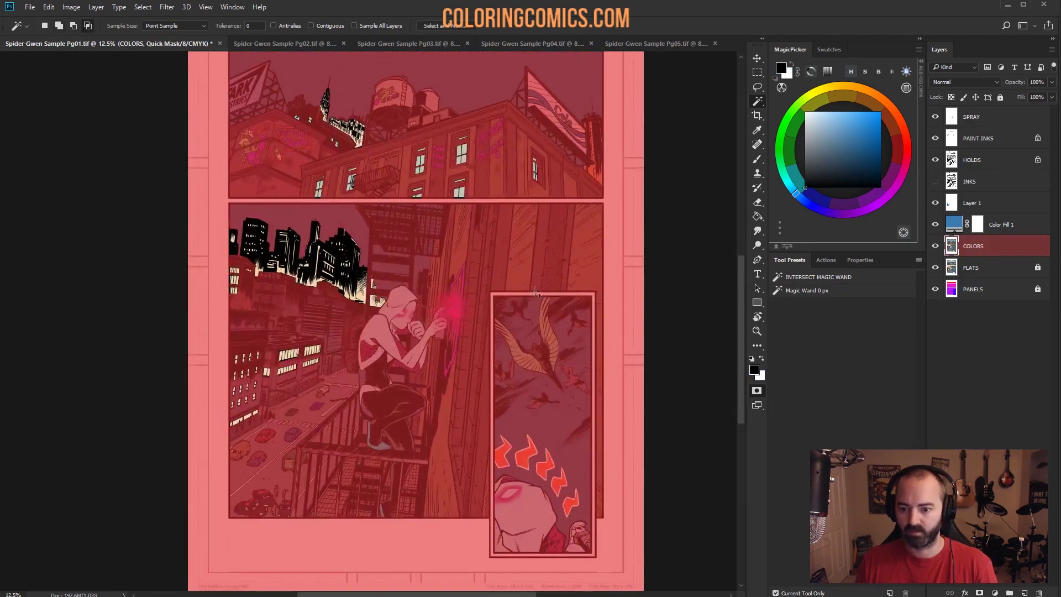
{"action": "key", "text": "q"}
Step: Fill the selected window and city-light areas with black on the blue fill layer's mask using the Paint Bucket
{"action": "left_click", "coordinate": [976, 224]}
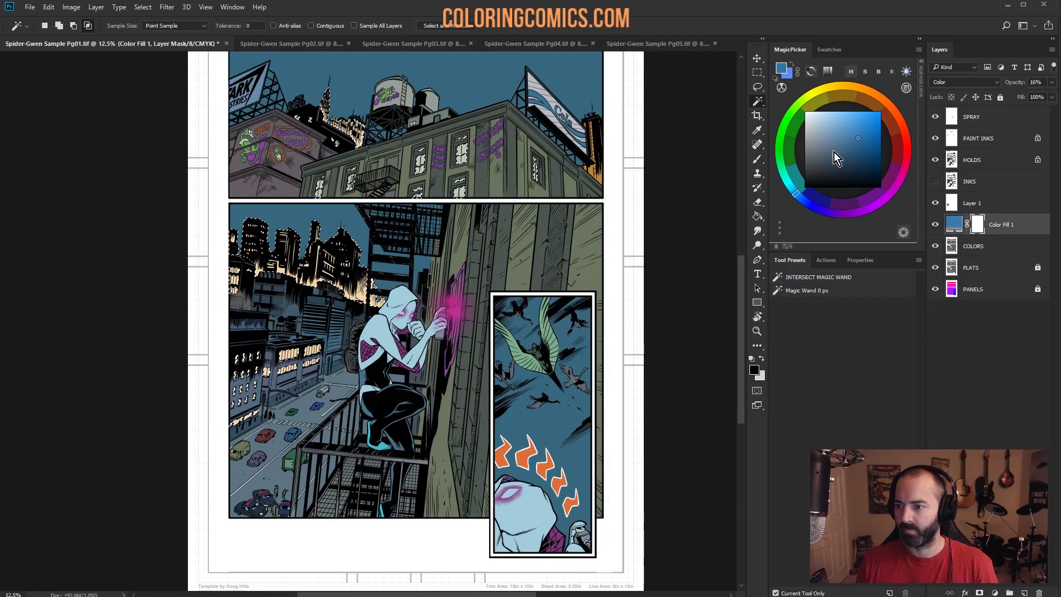
{"action": "key", "text": "d"}
{"action": "left_click", "coordinate": [935, 225]}
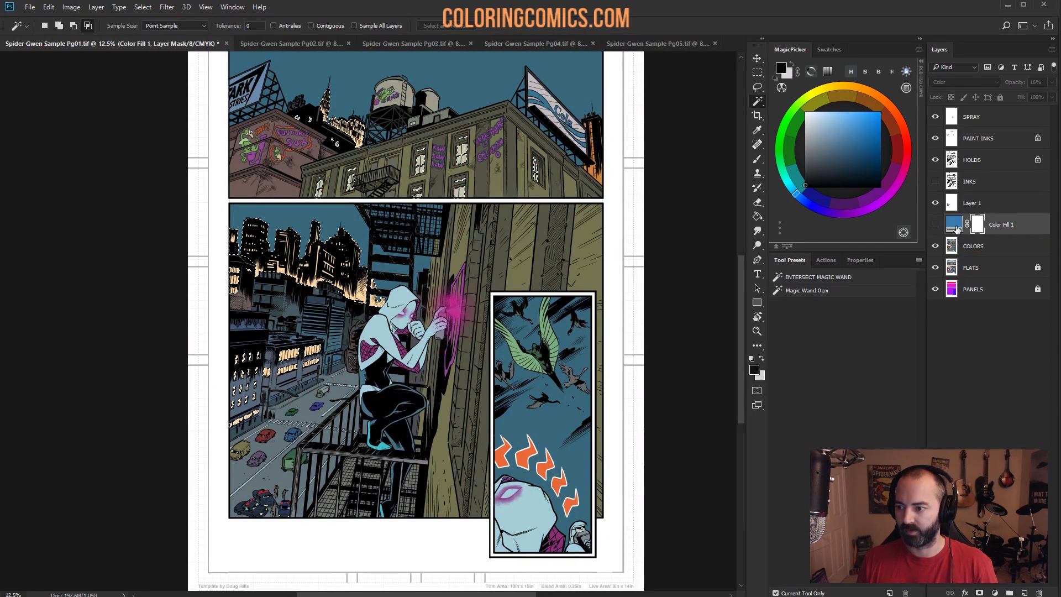
{"action": "left_click", "coordinate": [935, 225]}
{"action": "key", "text": "g"}
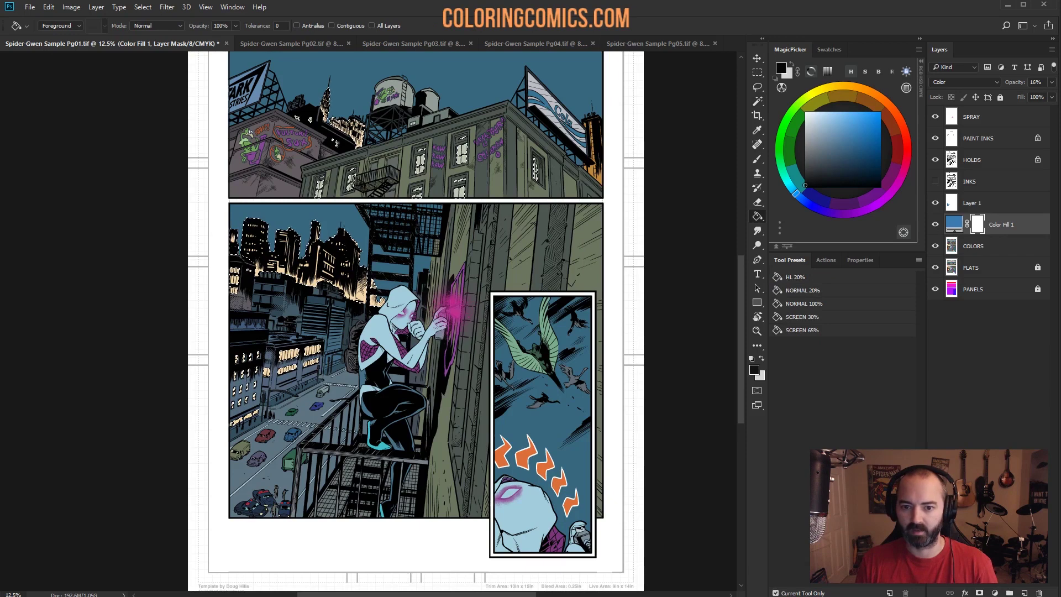
{"action": "left_click", "coordinate": [350, 268]}
Step: Compare the page with and without the masked blue fill, and examine the windows and skylines in the upper panels
{"action": "key", "text": "l"}
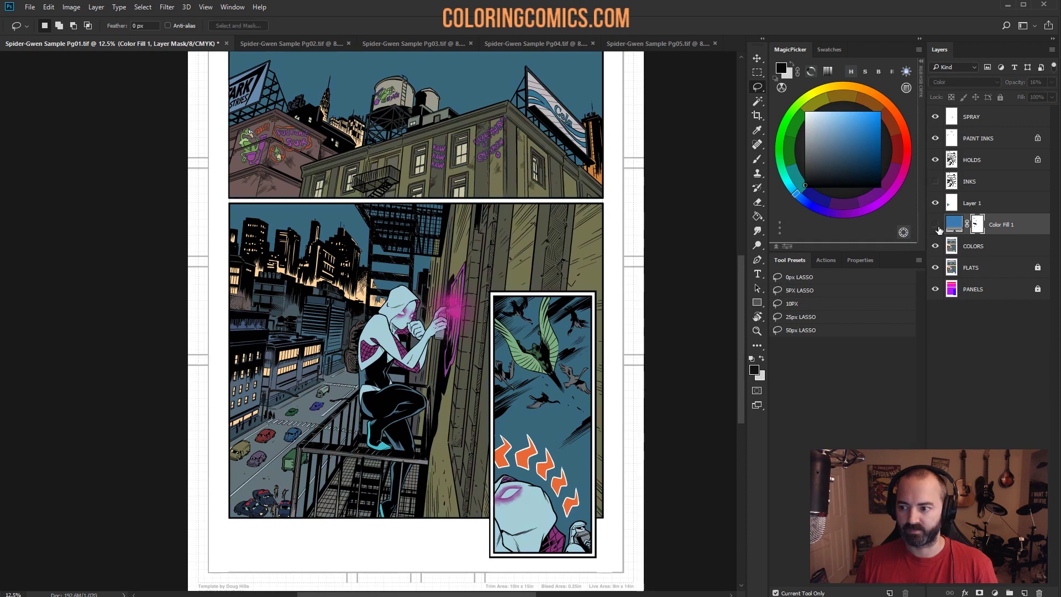
{"action": "left_click", "coordinate": [935, 226]}
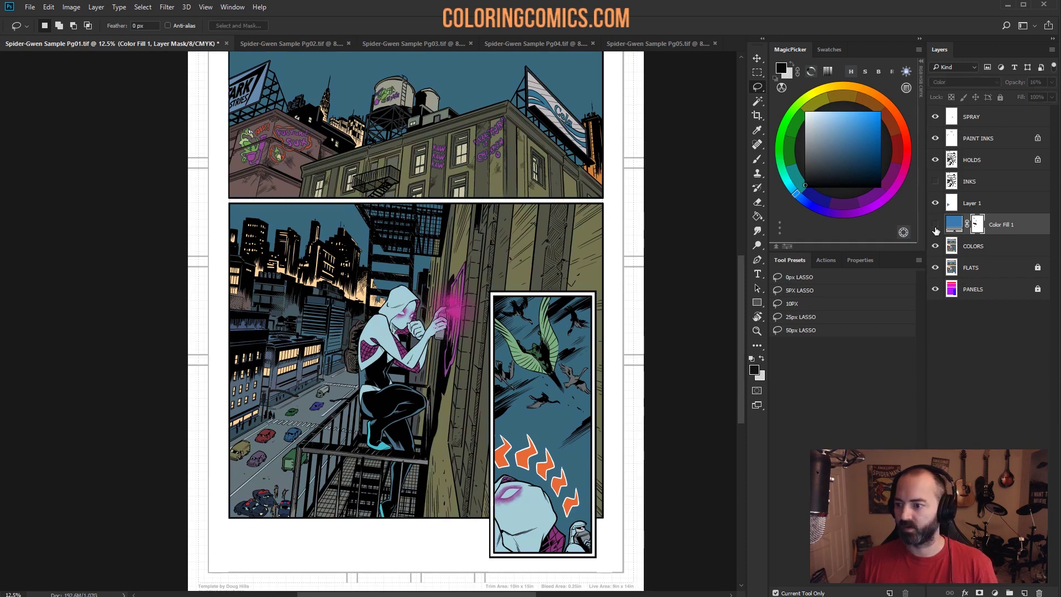
{"action": "left_click", "coordinate": [935, 225]}
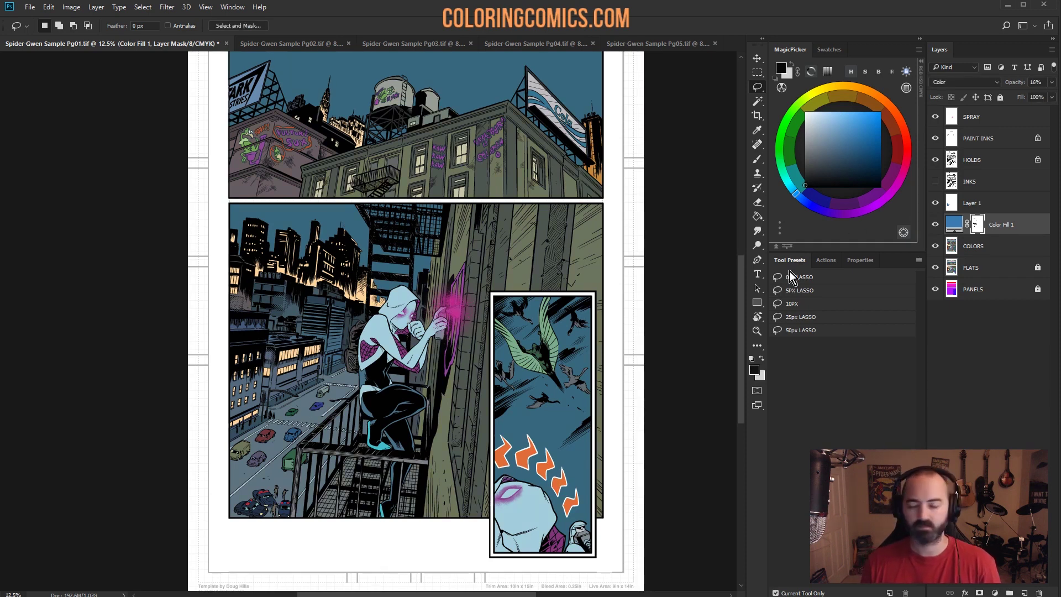
{"action": "left_click", "coordinate": [757, 331]}
{"action": "scroll", "coordinate": [458, 327], "scroll_direction": "up", "scroll_amount": 3}
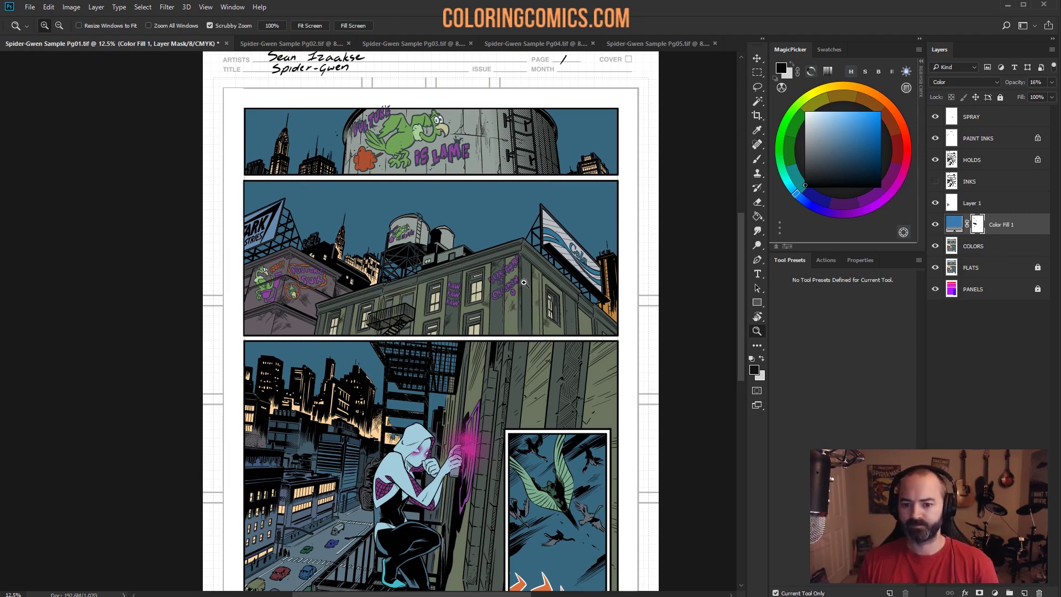
{"action": "scroll", "coordinate": [500, 317], "scroll_direction": "down", "scroll_amount": 3}
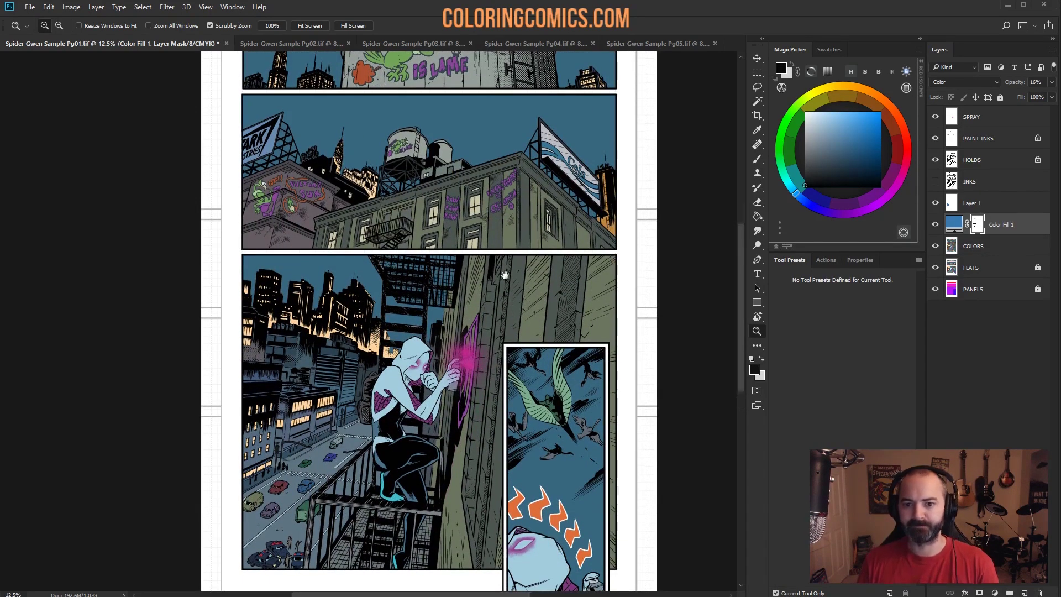
{"action": "scroll", "coordinate": [386, 221], "scroll_direction": "up", "scroll_amount": 5}
{"action": "left_click", "coordinate": [336, 209]}
{"action": "left_click", "coordinate": [336, 210]}
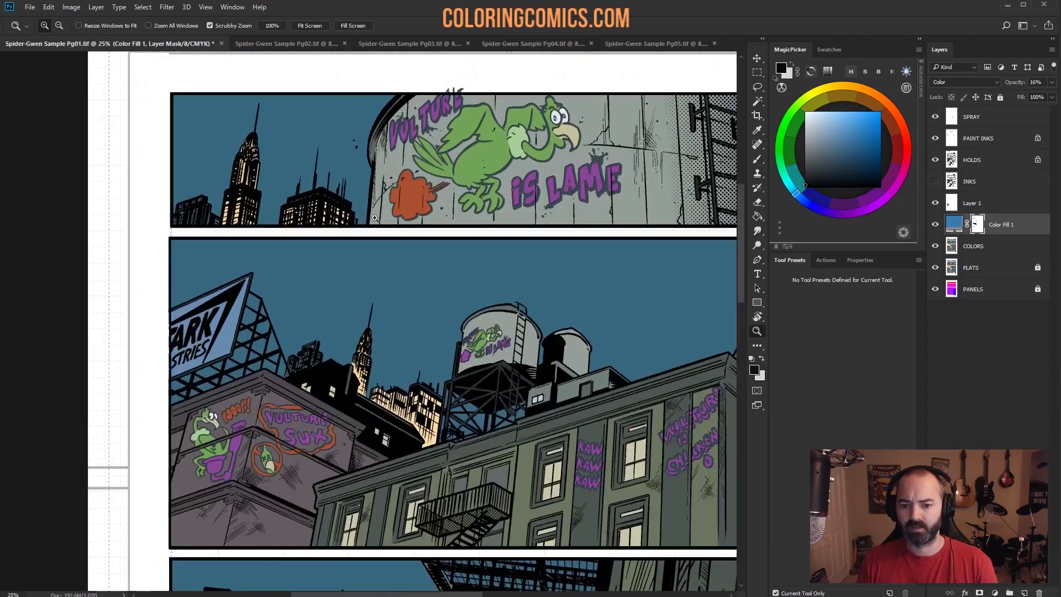
{"action": "scroll", "coordinate": [622, 246], "scroll_direction": "right", "scroll_amount": 3}
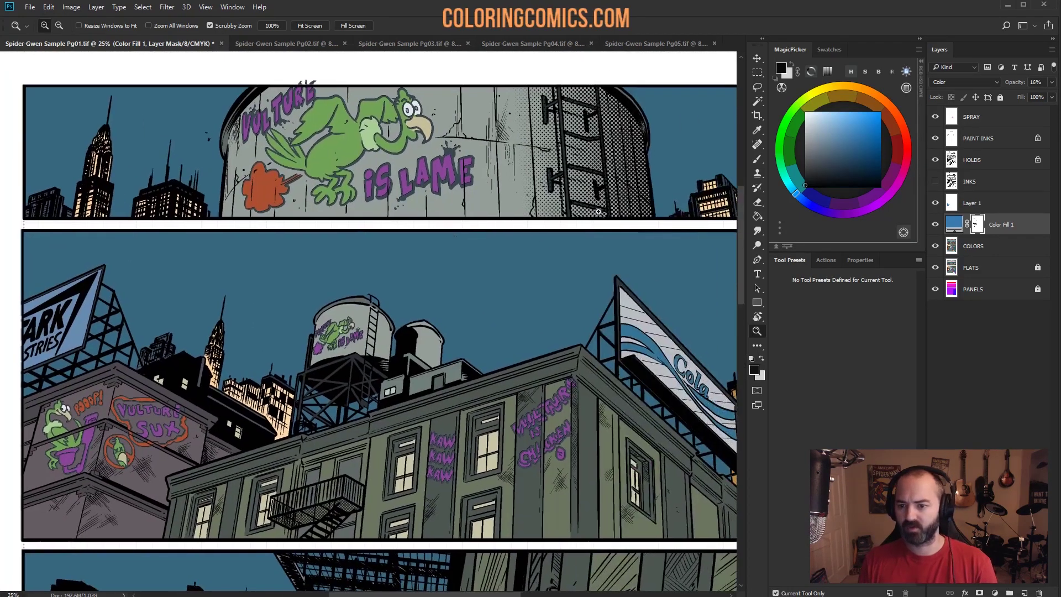
{"action": "left_click", "coordinate": [585, 339], "text": "alt"}
{"action": "scroll", "coordinate": [516, 276], "scroll_direction": "down", "scroll_amount": 1}
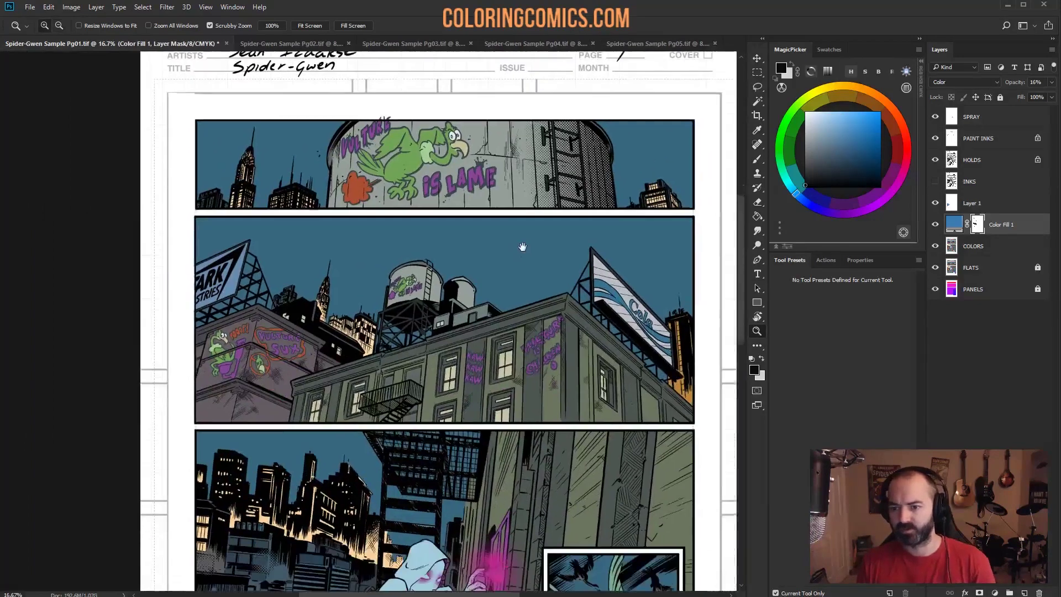
Step: Lasso the background skyscrapers on both sides of the water tower in the first panel
{"action": "mouse_move", "coordinate": [242, 181]}
{"action": "left_mouse_down"}
{"action": "mouse_move", "coordinate": [272, 182]}
{"action": "mouse_move", "coordinate": [386, 332]}
{"action": "left_mouse_up"}
{"action": "key", "text": "l"}
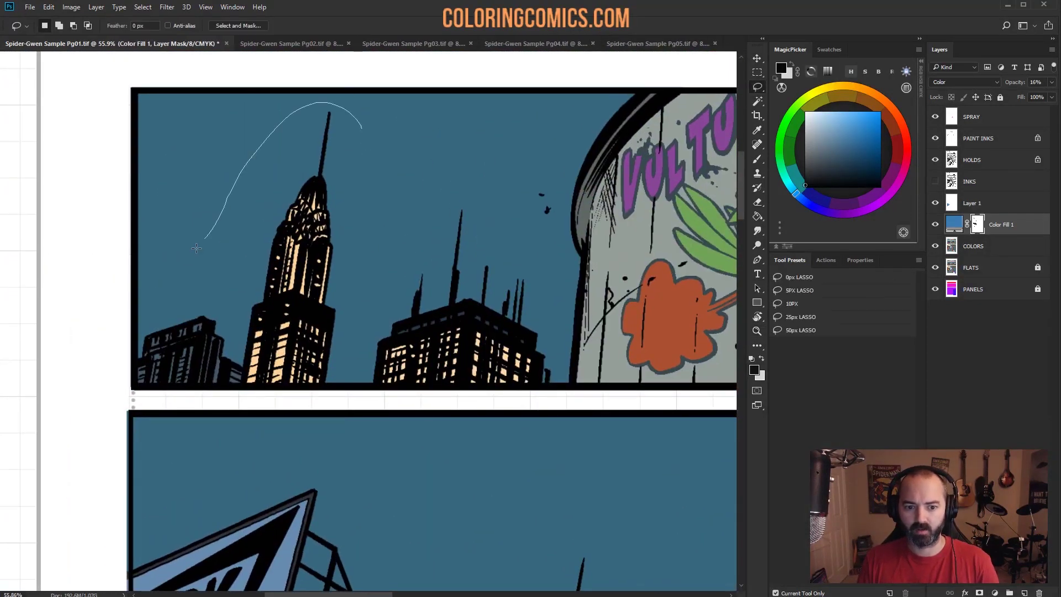
{"action": "mouse_move", "coordinate": [138, 306]}
{"action": "left_mouse_down"}
{"action": "mouse_move", "coordinate": [146, 403]}
{"action": "mouse_move", "coordinate": [139, 375]}
{"action": "mouse_move", "coordinate": [135, 385]}
{"action": "mouse_move", "coordinate": [246, 363]}
{"action": "mouse_move", "coordinate": [578, 372]}
{"action": "mouse_move", "coordinate": [566, 382]}
{"action": "mouse_move", "coordinate": [548, 279]}
{"action": "left_mouse_up"}
{"action": "left_click_drag", "start_coordinate": [396, 158], "coordinate": [398, 155]}
{"action": "mouse_move", "coordinate": [635, 260]}
{"action": "left_mouse_down"}
{"action": "mouse_move", "coordinate": [442, 94]}
{"action": "mouse_move", "coordinate": [67, 143]}
{"action": "left_mouse_up"}
{"action": "left_click_drag", "start_coordinate": [518, 219], "coordinate": [296, 203]}
{"action": "mouse_move", "coordinate": [466, 232]}
{"action": "left_mouse_down"}
{"action": "mouse_move", "coordinate": [338, 302]}
{"action": "mouse_move", "coordinate": [306, 365]}
{"action": "mouse_move", "coordinate": [500, 349]}
{"action": "mouse_move", "coordinate": [525, 366]}
{"action": "left_mouse_up"}
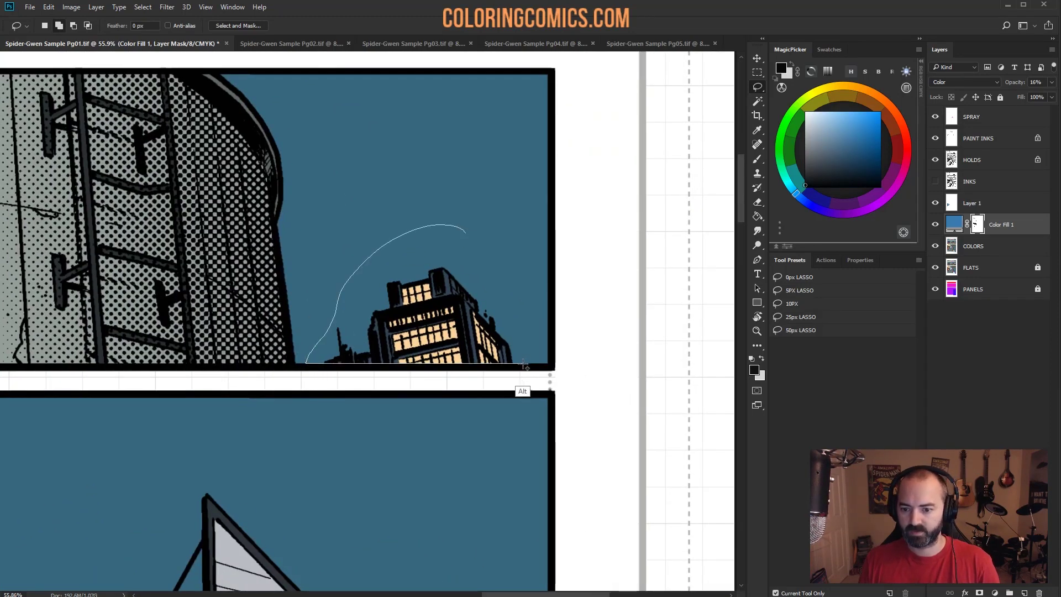
{"action": "left_click_drag", "start_coordinate": [496, 267], "coordinate": [467, 232]}
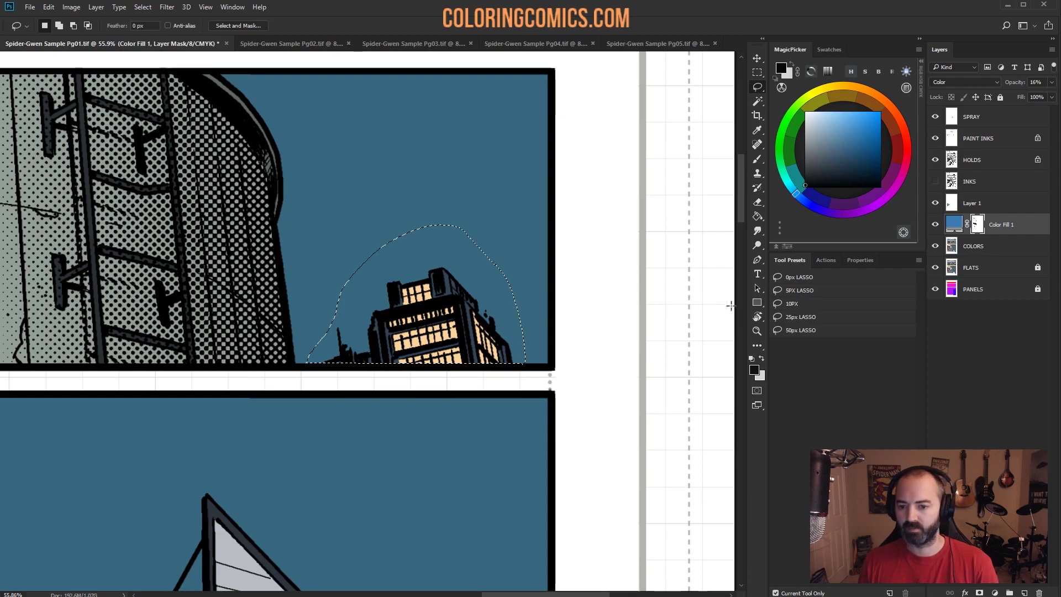
Step: Add the distant skyline between the Stark billboard and the green building in the second panel to the lasso selection
{"action": "left_click", "coordinate": [757, 331]}
{"action": "left_click_drag", "start_coordinate": [415, 434], "coordinate": [551, 258]}
{"action": "left_click", "coordinate": [385, 247]}
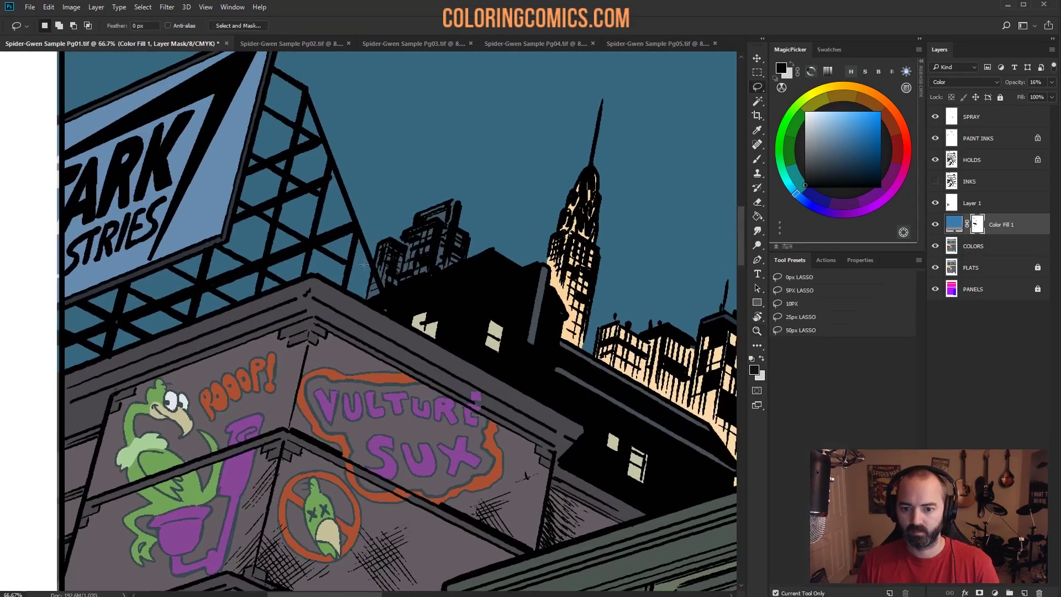
{"action": "key", "text": "l"}
{"action": "key", "text": "shift"}
{"action": "mouse_move", "coordinate": [363, 255]}
{"action": "left_mouse_down"}
{"action": "mouse_move", "coordinate": [379, 291]}
{"action": "mouse_move", "coordinate": [367, 300]}
{"action": "mouse_move", "coordinate": [355, 288]}
{"action": "left_mouse_up"}
{"action": "mouse_move", "coordinate": [390, 232]}
{"action": "left_mouse_down"}
{"action": "mouse_move", "coordinate": [374, 247]}
{"action": "mouse_move", "coordinate": [383, 292]}
{"action": "left_mouse_up"}
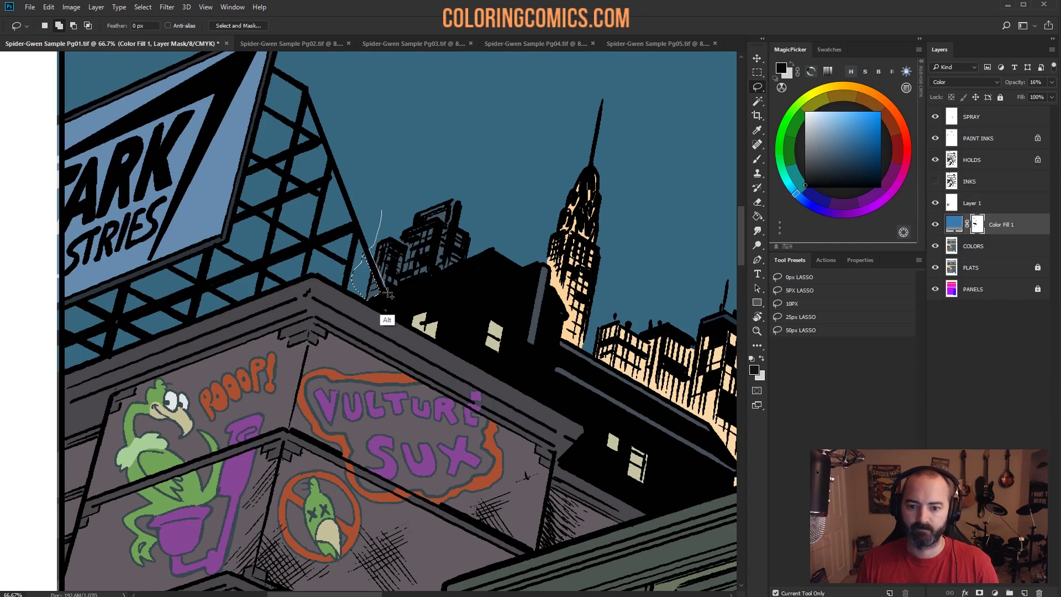
{"action": "left_click", "coordinate": [486, 253]}
{"action": "mouse_move", "coordinate": [657, 190]}
{"action": "left_mouse_down"}
{"action": "mouse_move", "coordinate": [482, 186]}
{"action": "mouse_move", "coordinate": [372, 143]}
{"action": "mouse_move", "coordinate": [377, 234]}
{"action": "left_mouse_up"}
{"action": "mouse_move", "coordinate": [380, 150]}
{"action": "left_mouse_down"}
{"action": "mouse_move", "coordinate": [270, 288]}
{"action": "mouse_move", "coordinate": [301, 360]}
{"action": "mouse_move", "coordinate": [455, 468]}
{"action": "mouse_move", "coordinate": [442, 470]}
{"action": "mouse_move", "coordinate": [475, 507]}
{"action": "mouse_move", "coordinate": [506, 514]}
{"action": "mouse_move", "coordinate": [526, 341]}
{"action": "mouse_move", "coordinate": [445, 121]}
{"action": "left_mouse_up"}
Step: Add the orange building behind the Cola billboard to the selection, including the small areas beneath the billboard
{"action": "mouse_move", "coordinate": [619, 315]}
{"action": "left_mouse_down"}
{"action": "mouse_move", "coordinate": [338, 249]}
{"action": "mouse_move", "coordinate": [498, 181]}
{"action": "mouse_move", "coordinate": [519, 243]}
{"action": "mouse_move", "coordinate": [325, 160]}
{"action": "left_mouse_up"}
{"action": "key", "text": "shift"}
{"action": "mouse_move", "coordinate": [357, 124]}
{"action": "left_mouse_down"}
{"action": "mouse_move", "coordinate": [253, 138]}
{"action": "mouse_move", "coordinate": [249, 203]}
{"action": "mouse_move", "coordinate": [292, 246]}
{"action": "mouse_move", "coordinate": [295, 385]}
{"action": "mouse_move", "coordinate": [304, 408]}
{"action": "mouse_move", "coordinate": [346, 431]}
{"action": "mouse_move", "coordinate": [319, 451]}
{"action": "left_mouse_up"}
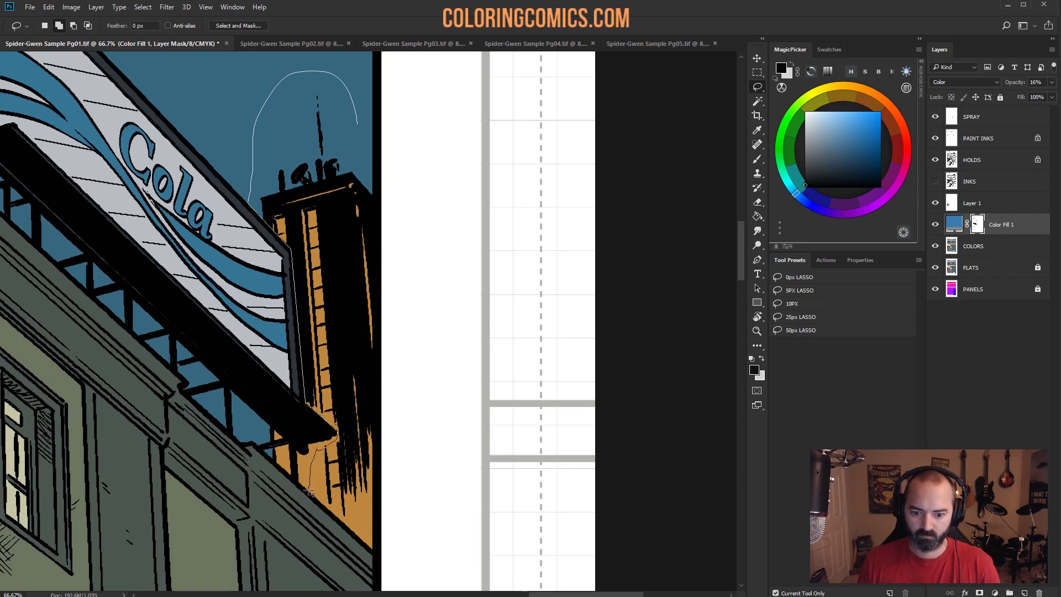
{"action": "mouse_move", "coordinate": [309, 491]}
{"action": "left_mouse_down"}
{"action": "mouse_move", "coordinate": [374, 552]}
{"action": "mouse_move", "coordinate": [381, 141]}
{"action": "mouse_move", "coordinate": [372, 160]}
{"action": "mouse_move", "coordinate": [356, 126]}
{"action": "left_mouse_up"}
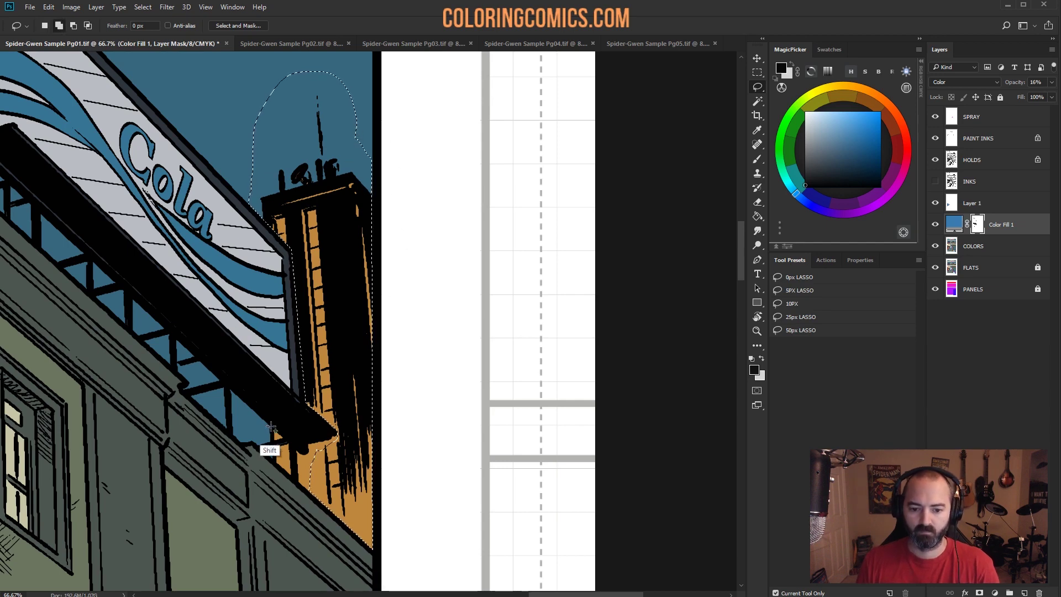
{"action": "scroll", "coordinate": [271, 427], "scroll_direction": "up", "scroll_amount": 1}
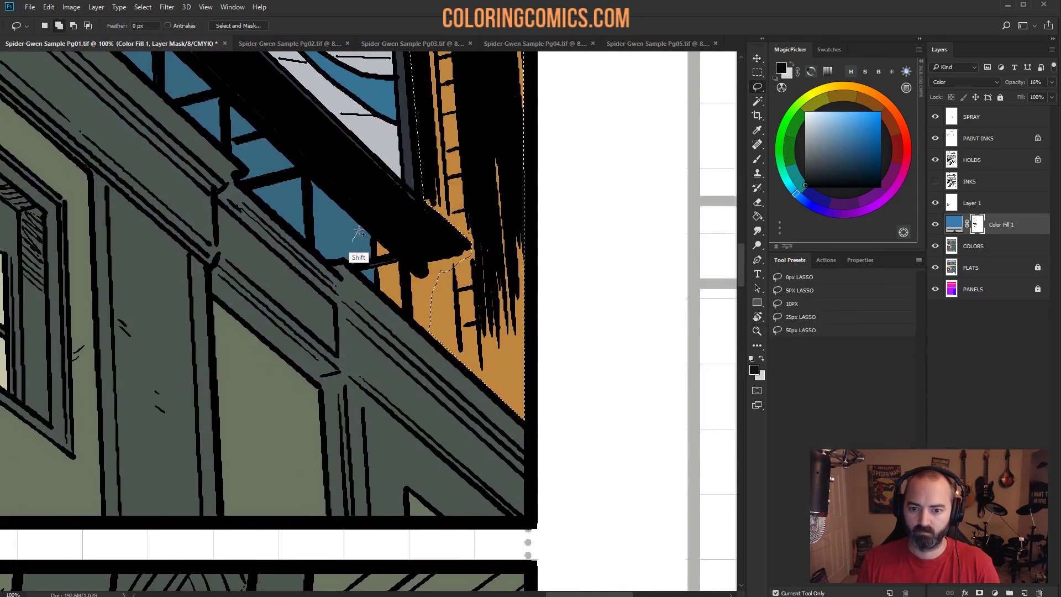
{"action": "mouse_move", "coordinate": [359, 233]}
{"action": "left_mouse_down"}
{"action": "mouse_move", "coordinate": [367, 251]}
{"action": "mouse_move", "coordinate": [384, 246]}
{"action": "mouse_move", "coordinate": [360, 254]}
{"action": "mouse_move", "coordinate": [390, 252]}
{"action": "mouse_move", "coordinate": [360, 269]}
{"action": "mouse_move", "coordinate": [401, 262]}
{"action": "mouse_move", "coordinate": [389, 302]}
{"action": "left_mouse_up"}
{"action": "key", "text": "shift"}
{"action": "key", "text": "alt"}
{"action": "key", "text": "shift"}
{"action": "key", "text": "alt"}
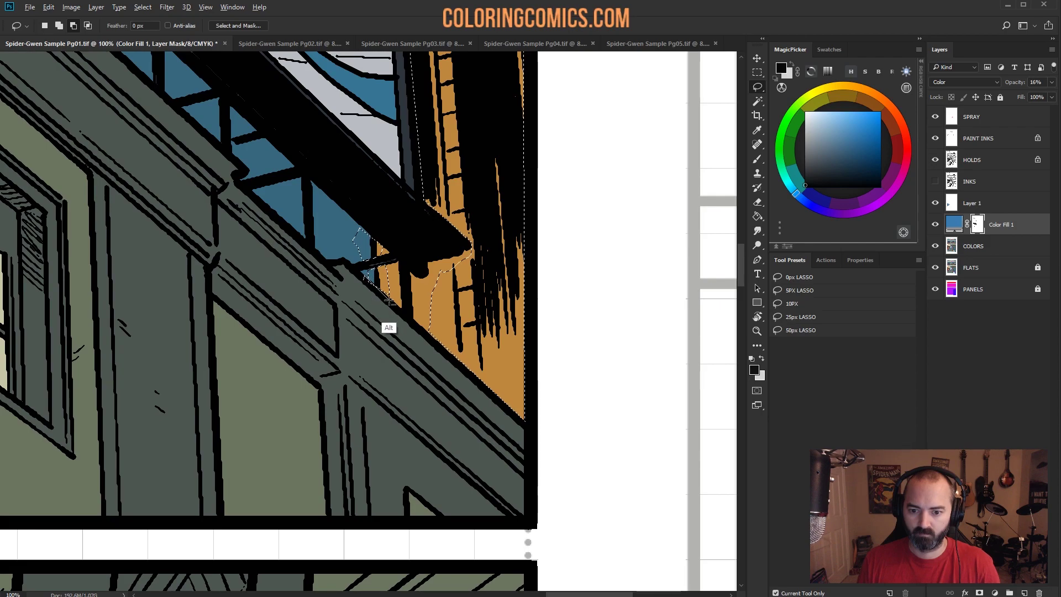
Step: Start lassoing the third panel's glowing skyline from the left border, tracing its lower edge along the dark foreground rooftops
{"action": "key", "text": "z"}
{"action": "left_click_drag", "start_coordinate": [354, 358], "coordinate": [363, 367]}
{"action": "left_click_drag", "start_coordinate": [271, 371], "coordinate": [274, 166]}
{"action": "key", "text": "ctrl+minus"}
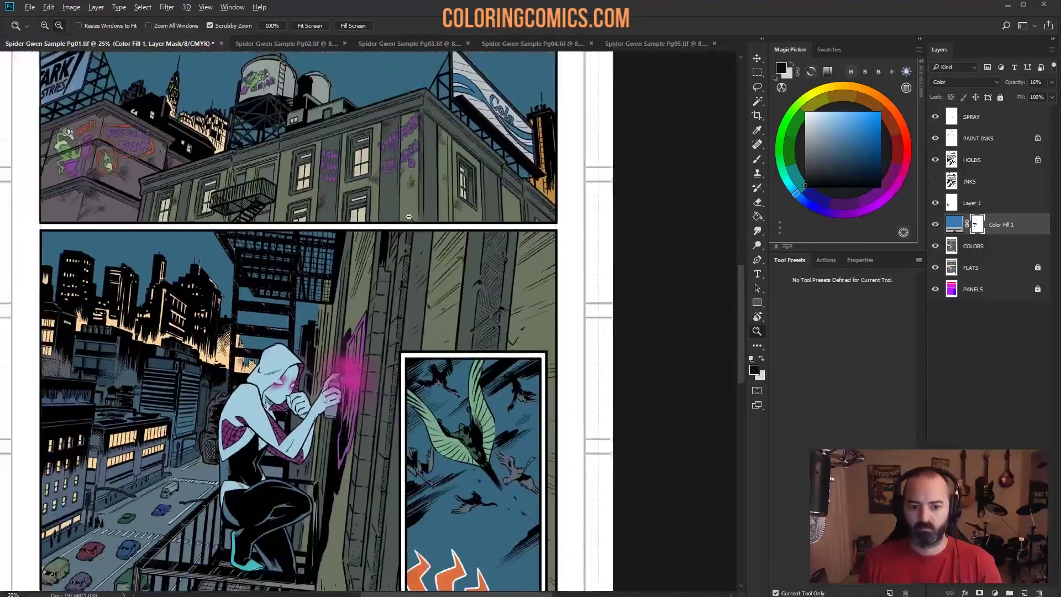
{"action": "left_click_drag", "start_coordinate": [155, 295], "coordinate": [353, 86]}
{"action": "key", "text": "l"}
{"action": "left_click_drag", "start_coordinate": [275, 67], "coordinate": [247, 87]}
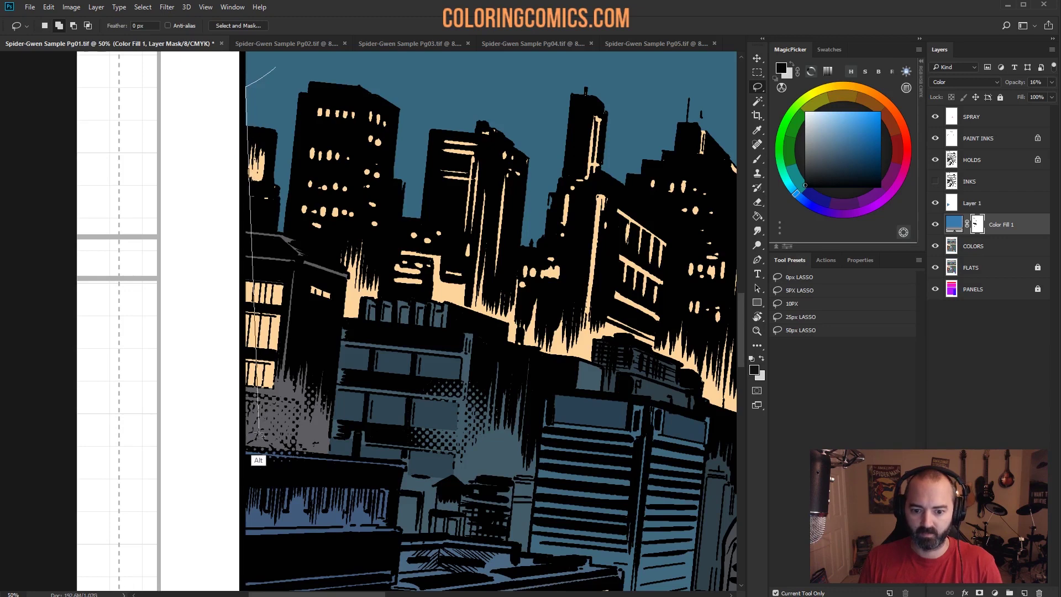
{"action": "left_click", "coordinate": [244, 228]}
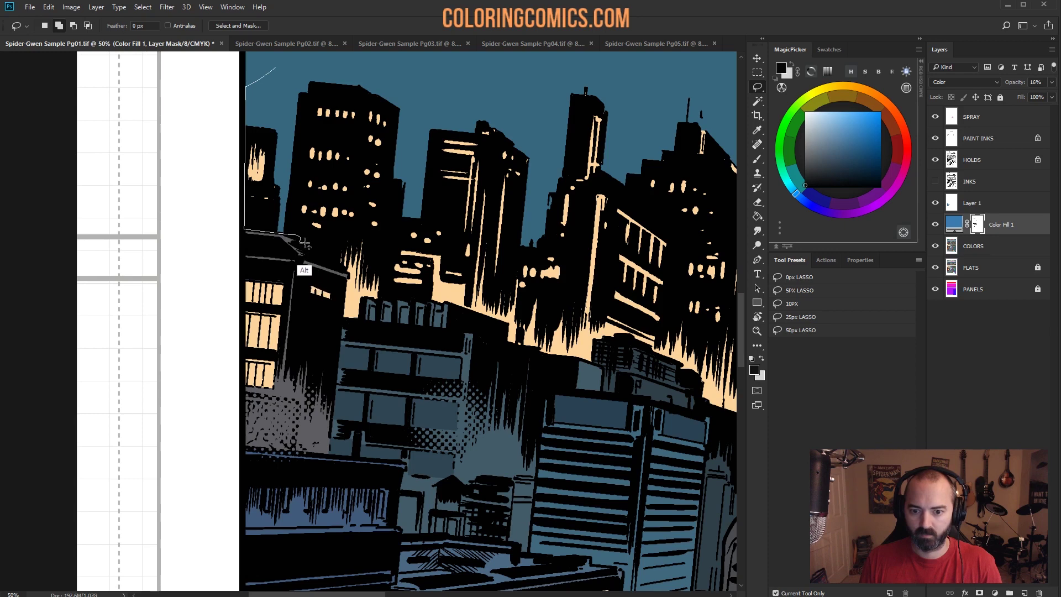
{"action": "left_click", "coordinate": [299, 244]}
{"action": "left_click", "coordinate": [335, 255]}
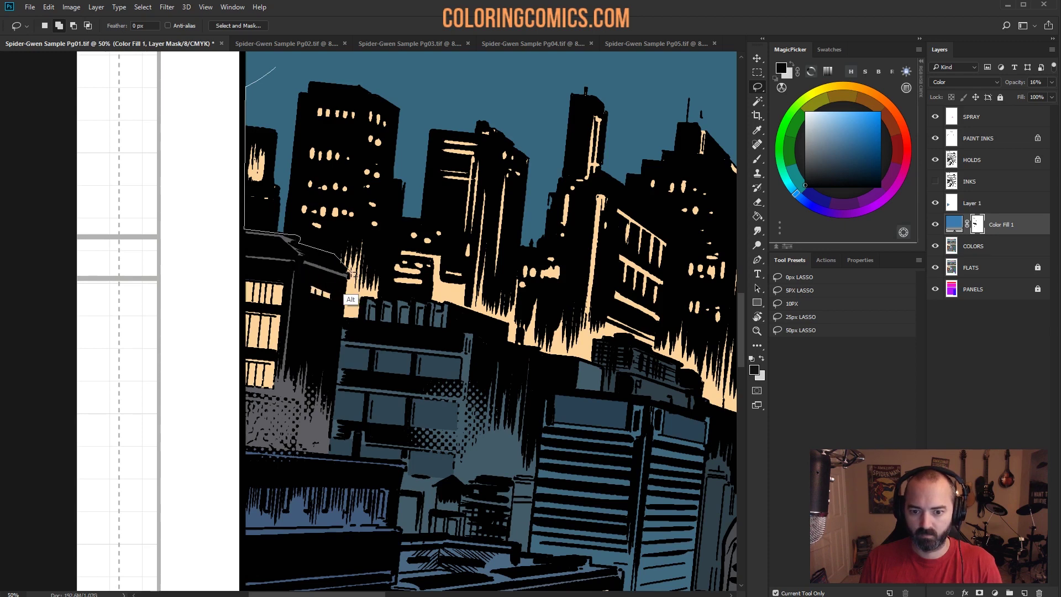
{"action": "left_click", "coordinate": [348, 275]}
{"action": "left_click", "coordinate": [350, 297]}
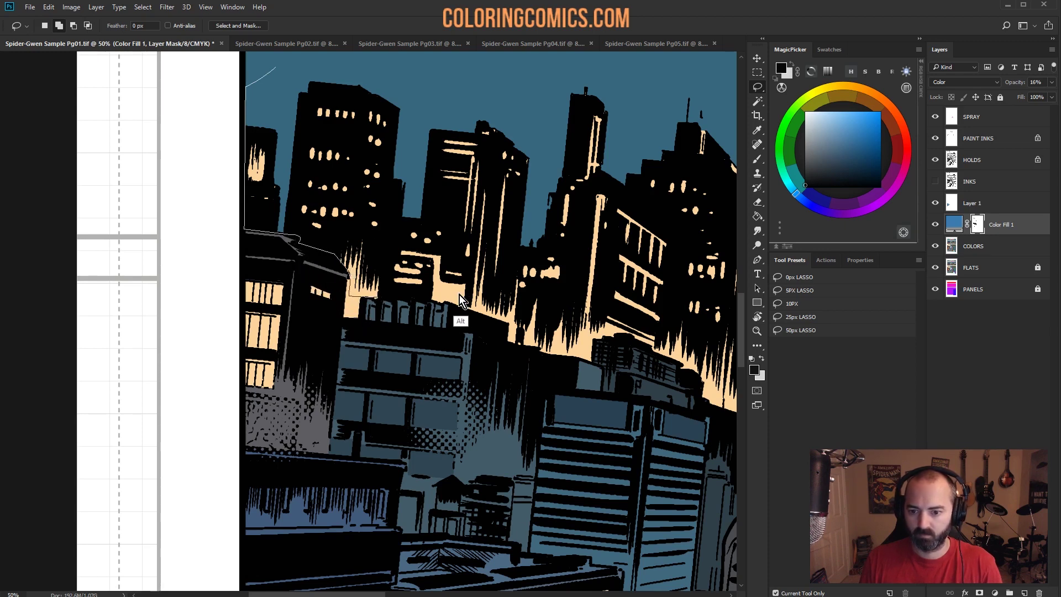
{"action": "left_click", "coordinate": [445, 302]}
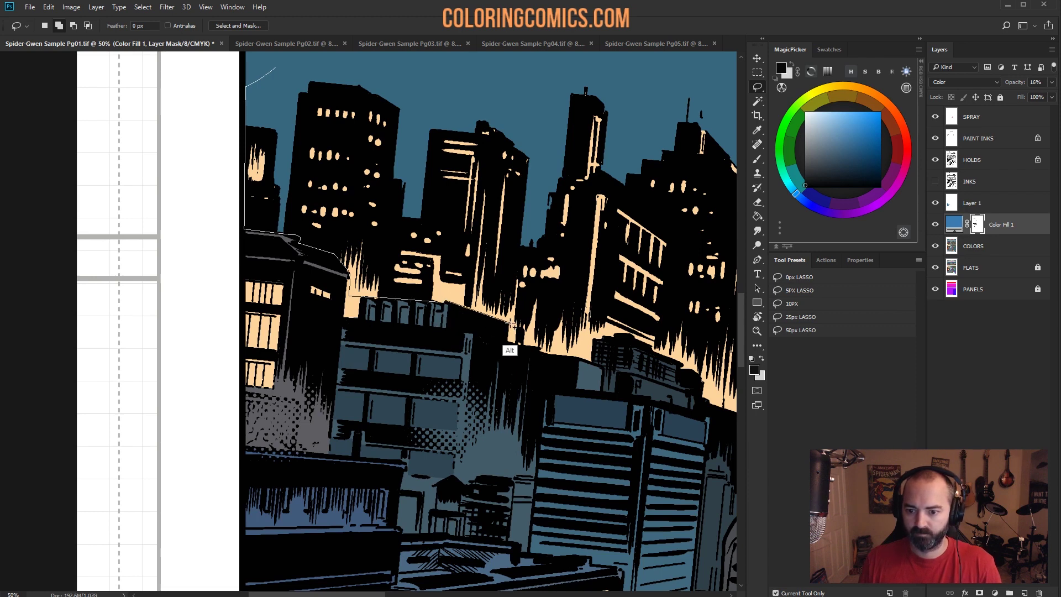
{"action": "left_click", "coordinate": [509, 324]}
{"action": "left_click", "coordinate": [522, 347]}
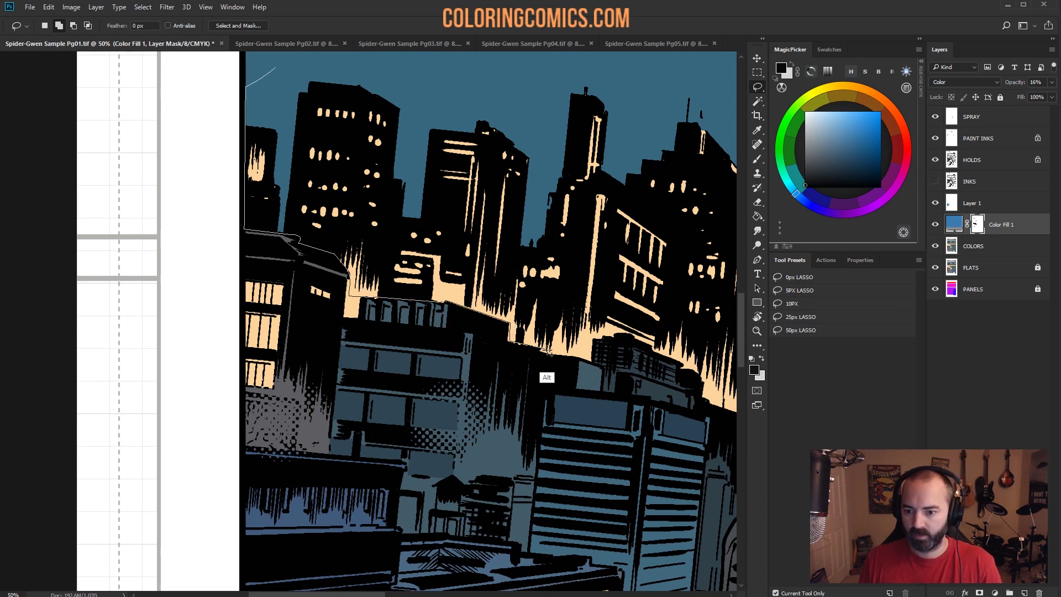
{"action": "left_click", "coordinate": [546, 352]}
{"action": "left_click", "coordinate": [590, 332]}
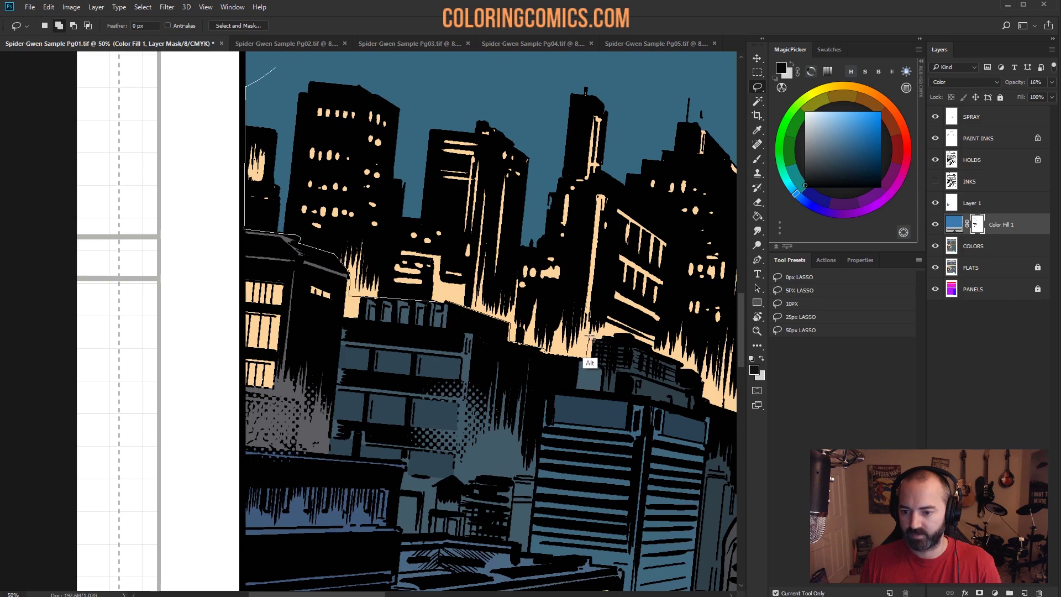
{"action": "left_click", "coordinate": [618, 324]}
Step: Continue the skyline outline to the fire escape, up its edge and back through the sky to the starting point
{"action": "left_click_drag", "start_coordinate": [613, 353], "coordinate": [405, 253]}
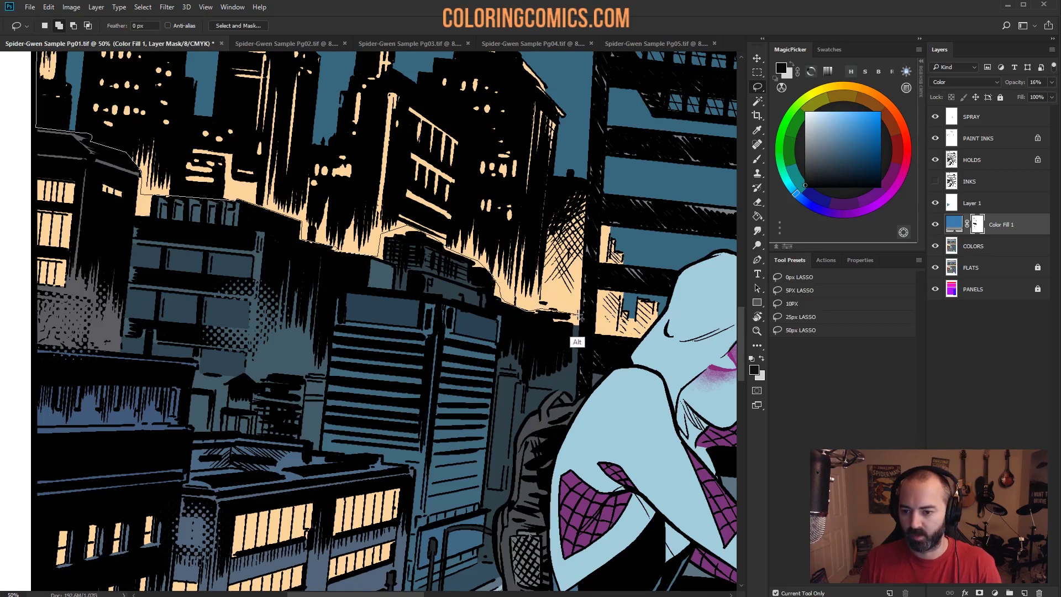
{"action": "left_click", "coordinate": [587, 178]}
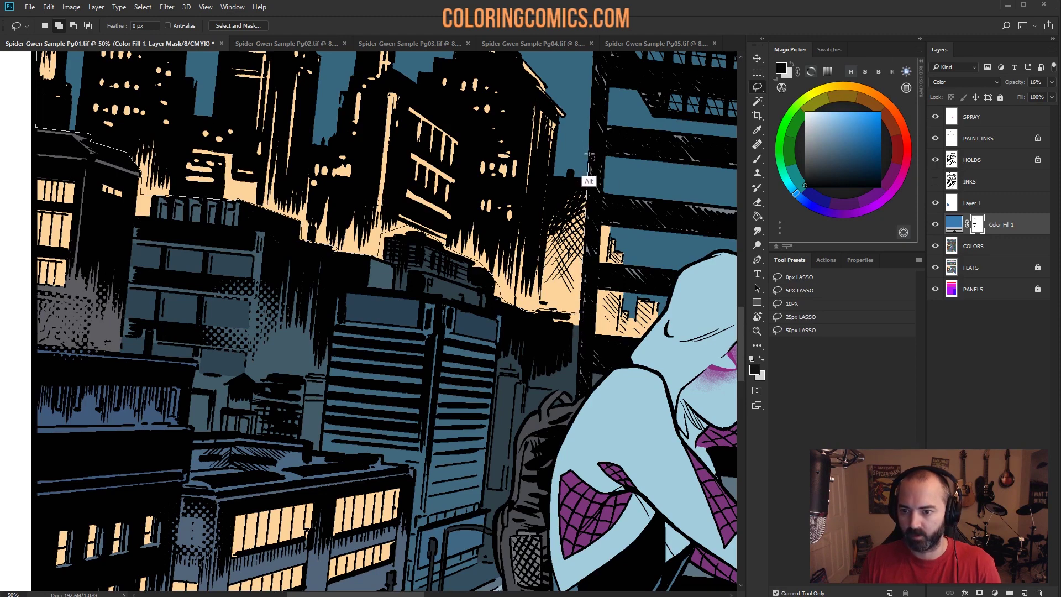
{"action": "scroll", "coordinate": [578, 97], "scroll_direction": "up", "scroll_amount": 3}
{"action": "left_click", "coordinate": [573, 230]}
{"action": "left_click", "coordinate": [551, 169]}
{"action": "left_click", "coordinate": [408, 135]}
{"action": "left_click", "coordinate": [224, 132]}
{"action": "left_click", "coordinate": [75, 144]}
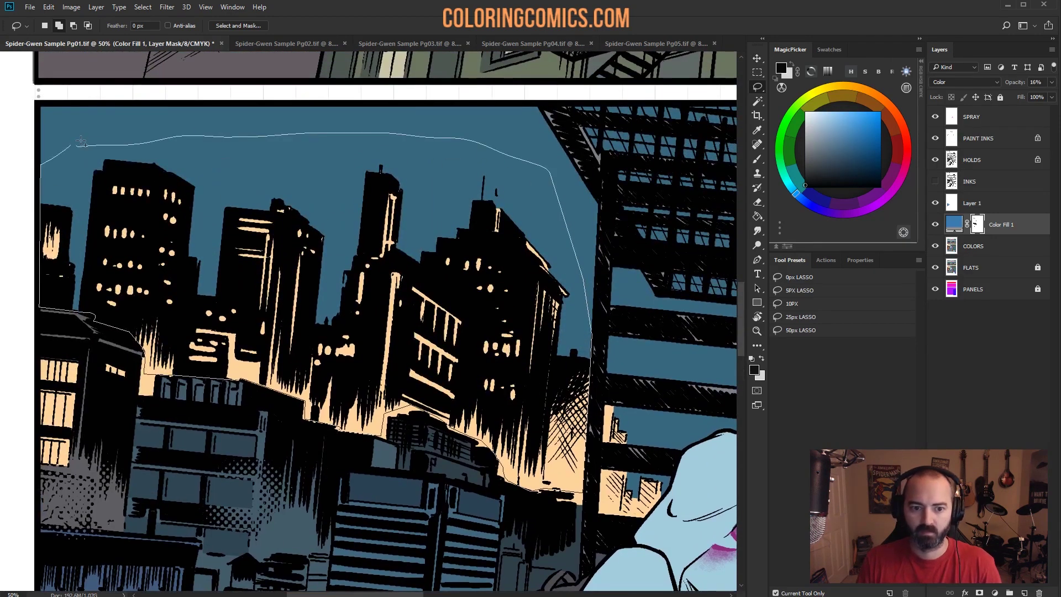
Step: Close the third panel's skyline outline and add the glowing buildings visible between the fire escape rungs to the lasso selection
{"action": "left_click", "coordinate": [40, 307]}
{"action": "scroll", "coordinate": [619, 243], "scroll_direction": "up", "scroll_amount": 1}
{"action": "mouse_move", "coordinate": [620, 244]}
{"action": "left_mouse_down"}
{"action": "mouse_move", "coordinate": [331, 110]}
{"action": "mouse_move", "coordinate": [342, 166]}
{"action": "mouse_move", "coordinate": [447, 175]}
{"action": "mouse_move", "coordinate": [415, 165]}
{"action": "left_mouse_up"}
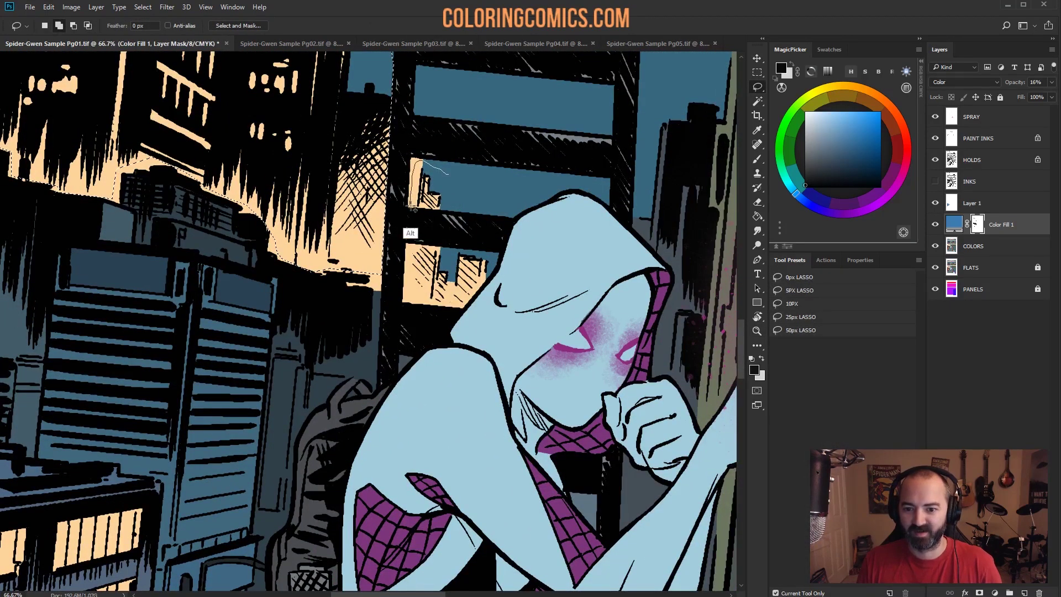
{"action": "mouse_move", "coordinate": [413, 210]}
{"action": "left_mouse_down"}
{"action": "mouse_move", "coordinate": [463, 215]}
{"action": "mouse_move", "coordinate": [463, 177]}
{"action": "left_mouse_up"}
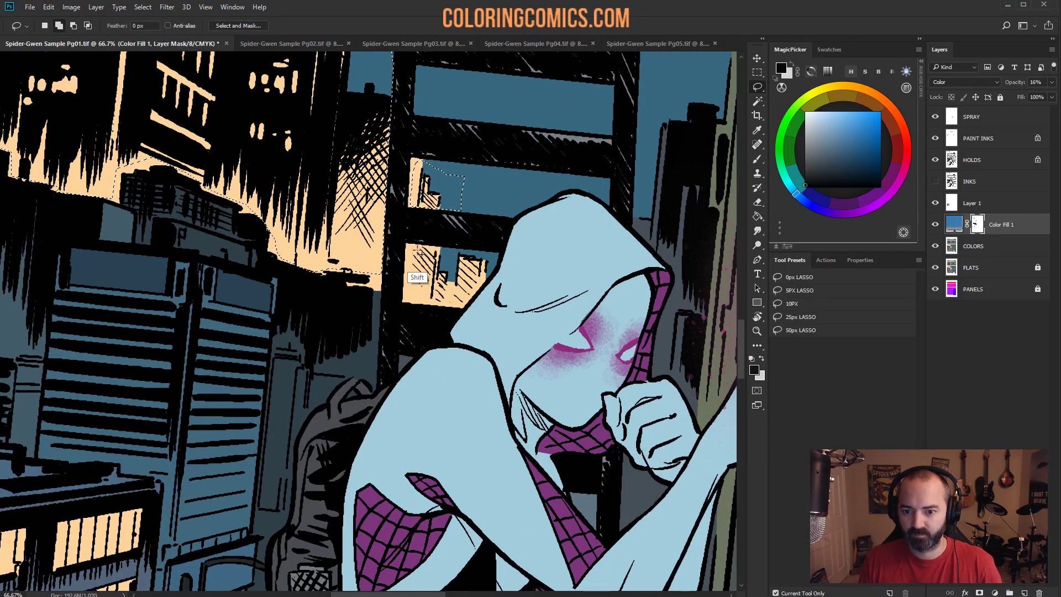
{"action": "mouse_move", "coordinate": [410, 245]}
{"action": "left_mouse_down"}
{"action": "mouse_move", "coordinate": [496, 253]}
{"action": "mouse_move", "coordinate": [485, 305]}
{"action": "mouse_move", "coordinate": [461, 334]}
{"action": "mouse_move", "coordinate": [428, 329]}
{"action": "mouse_move", "coordinate": [400, 264]}
{"action": "left_mouse_up"}
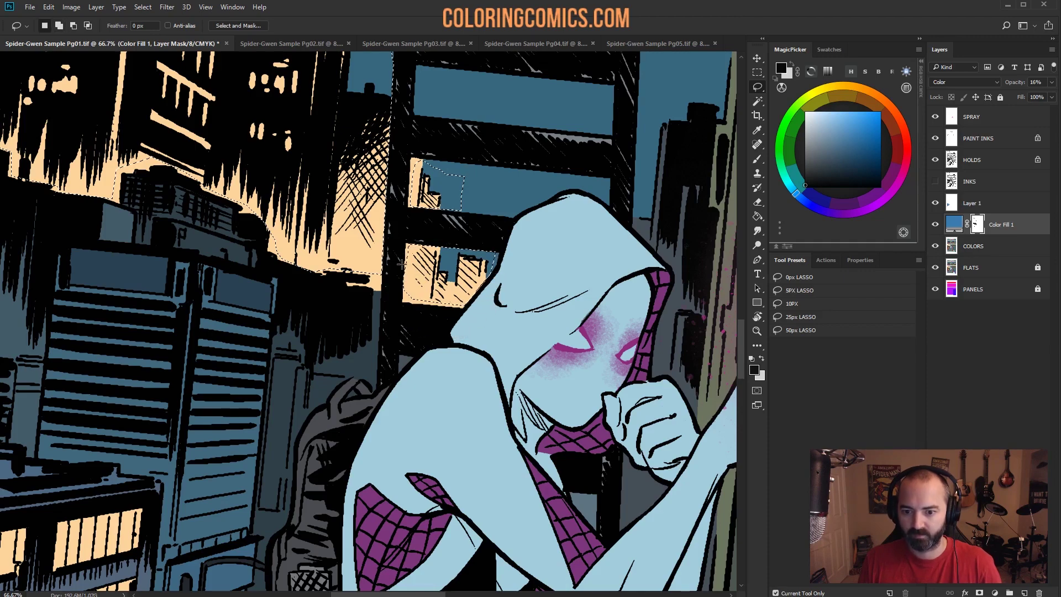
Step: Examine the rest of the third panel and the whole page for background skyline areas missing from the selection
{"action": "left_click", "coordinate": [757, 330]}
{"action": "left_click", "coordinate": [486, 358], "text": "alt"}
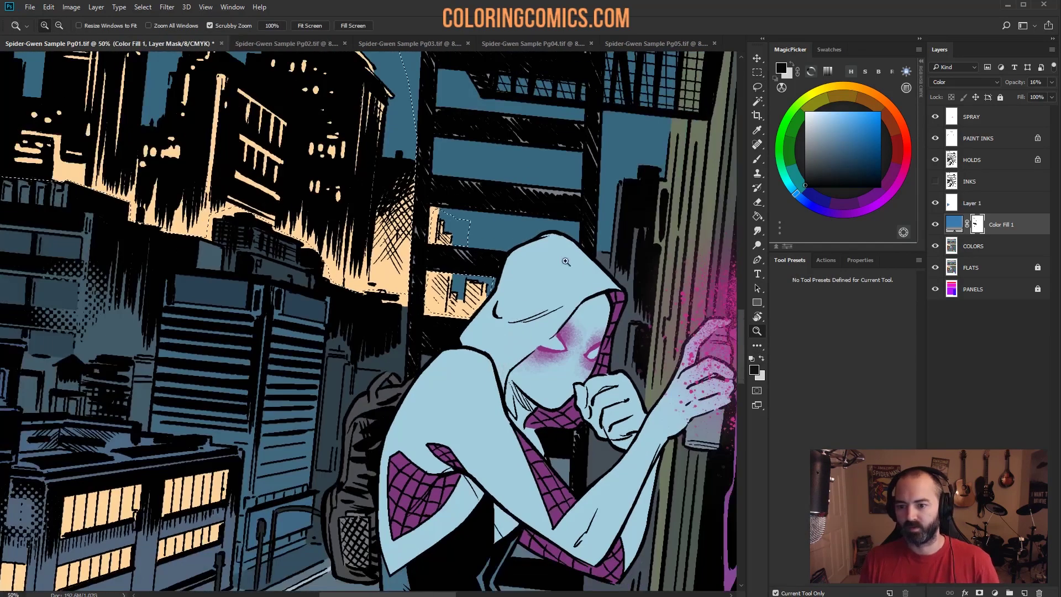
{"action": "key", "text": "h"}
{"action": "left_click_drag", "start_coordinate": [565, 262], "coordinate": [426, 135]}
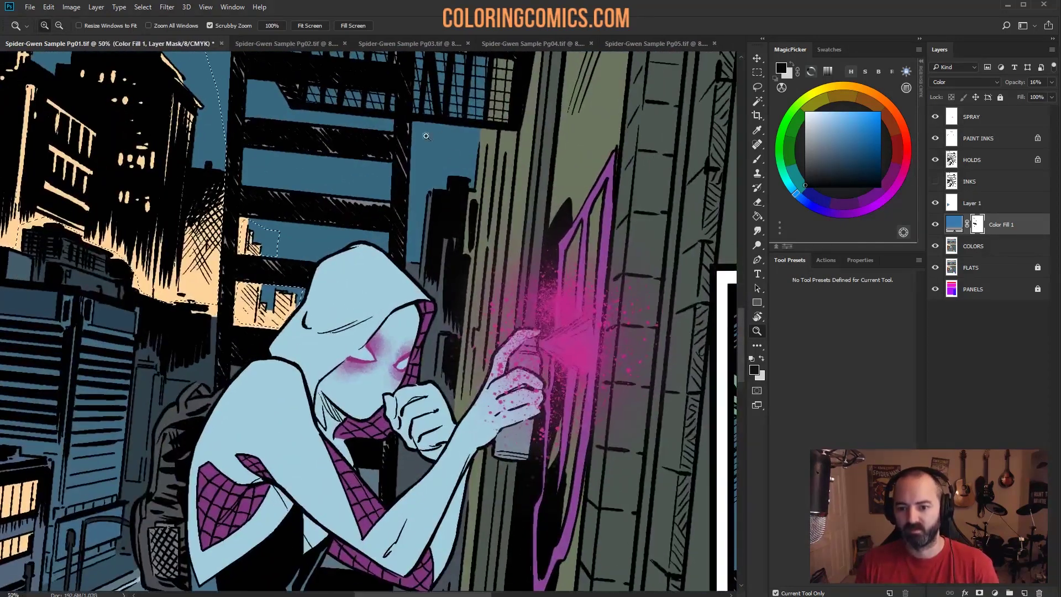
{"action": "key", "text": "l"}
{"action": "key", "text": "shift"}
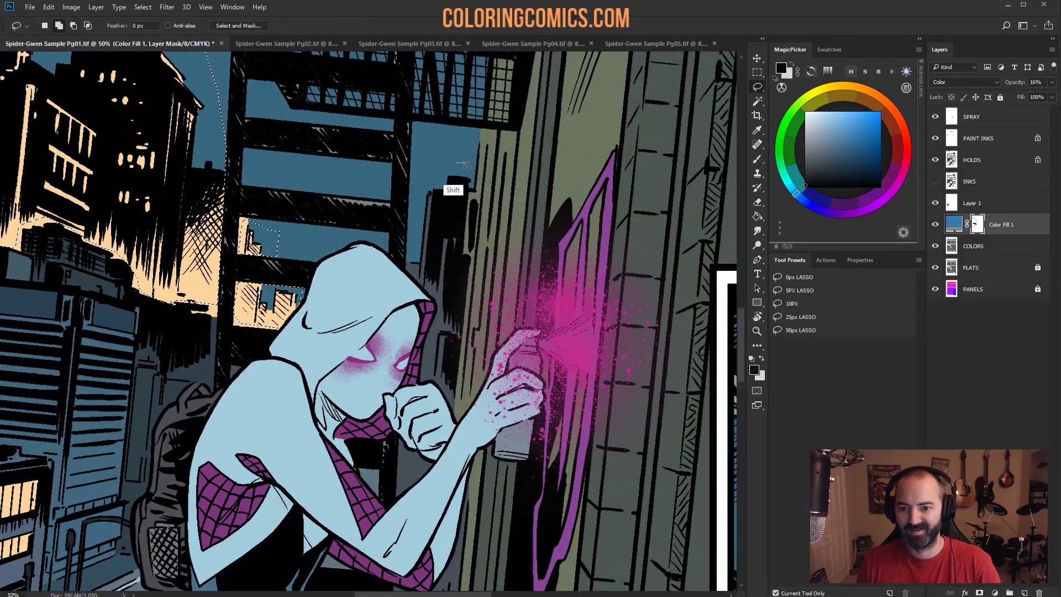
{"action": "left_click", "coordinate": [757, 330]}
{"action": "left_click", "coordinate": [400, 332], "text": "alt"}
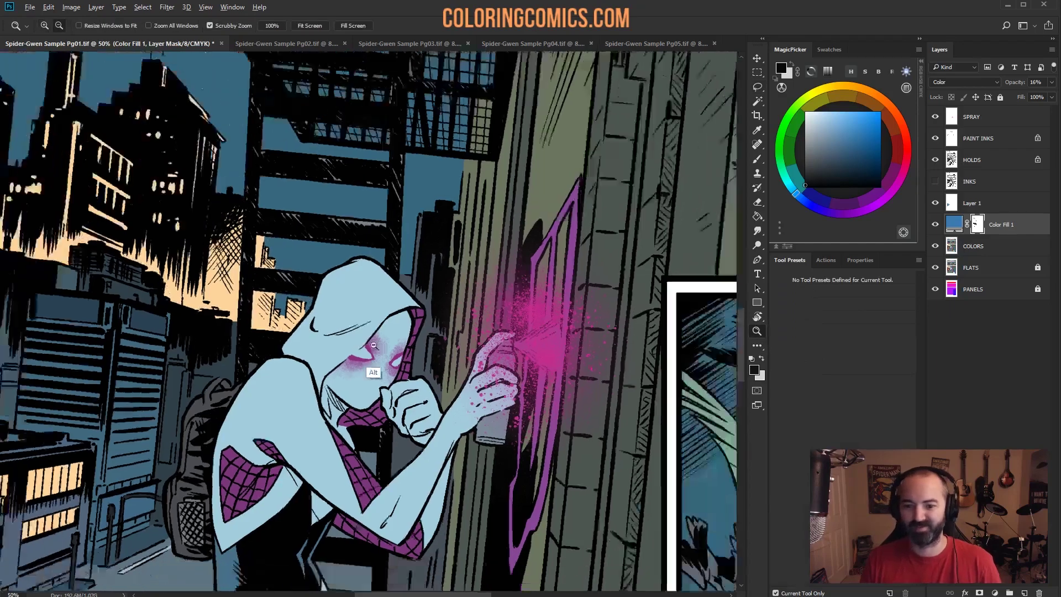
{"action": "left_click", "coordinate": [400, 331], "text": "alt"}
{"action": "left_click", "coordinate": [400, 331], "text": "alt"}
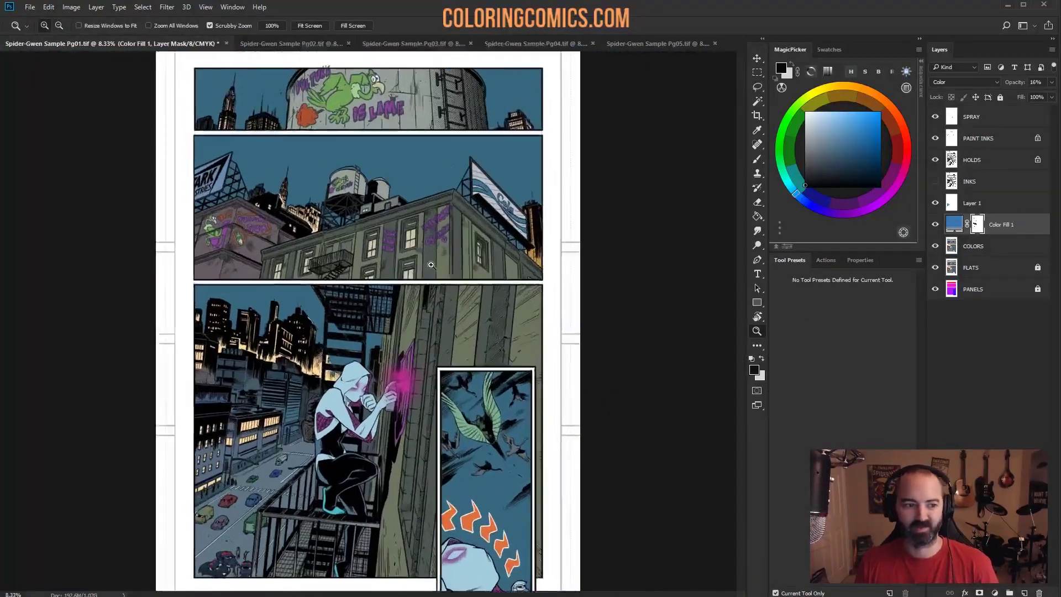
{"action": "left_click", "coordinate": [431, 265]}
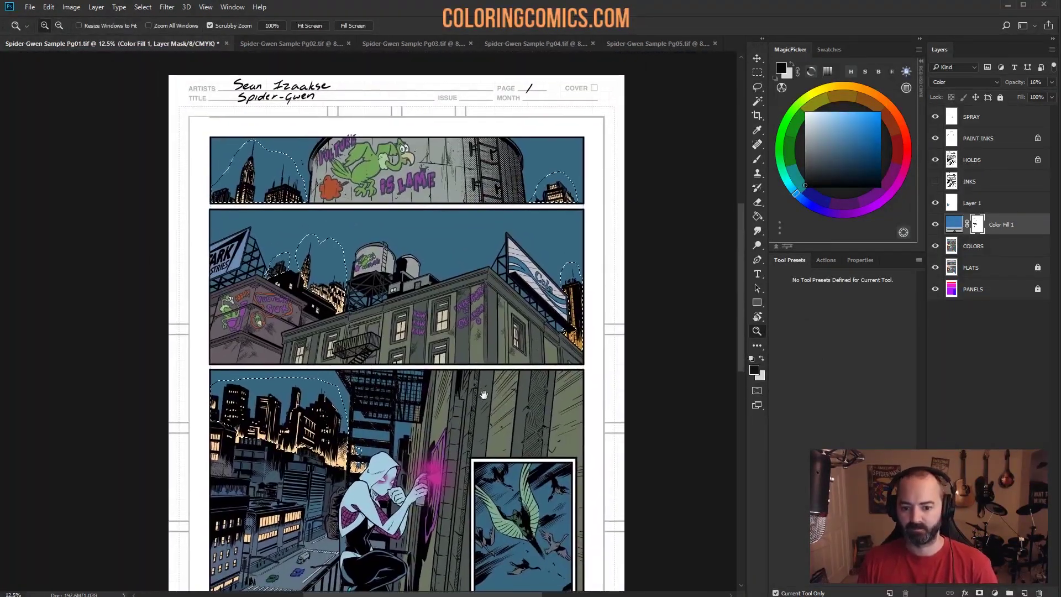
{"action": "left_click_drag", "start_coordinate": [477, 397], "coordinate": [453, 377]}
{"action": "key", "text": "ctrl+plus"}
Step: Colorize the selected skyline line art on the HOLDS layer with hue 219, saturation 66 and lightness +23
{"action": "left_click", "coordinate": [972, 159]}
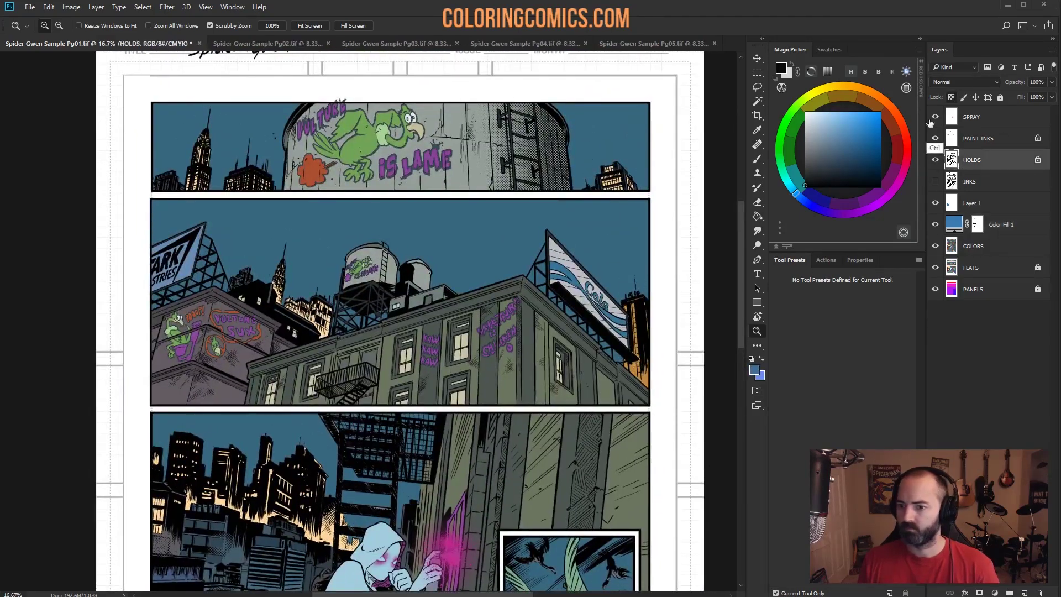
{"action": "key", "text": "ctrl+u"}
{"action": "left_click", "coordinate": [1059, 303]}
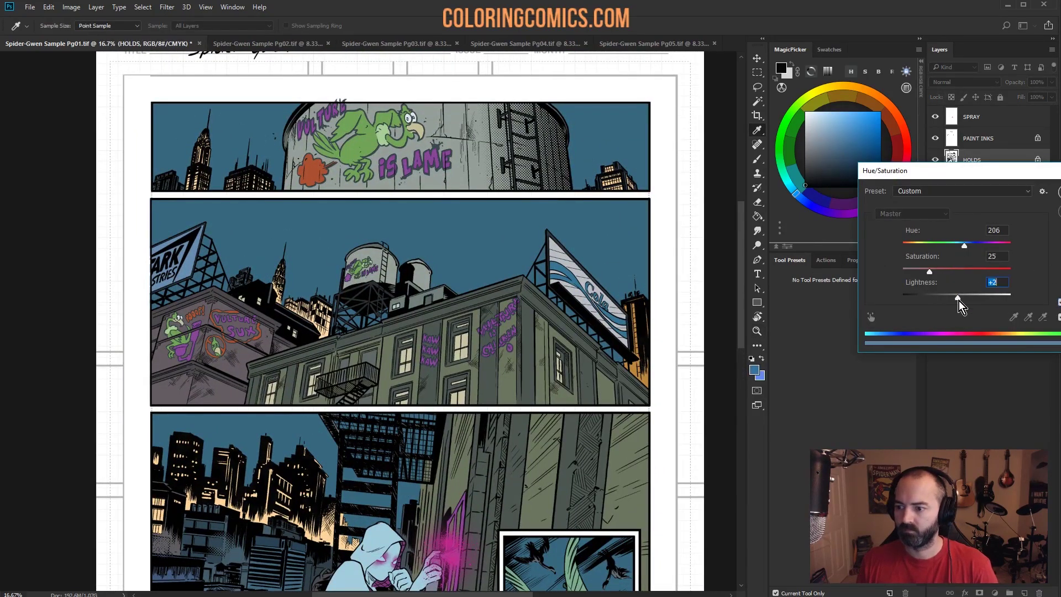
{"action": "left_click_drag", "start_coordinate": [959, 301], "coordinate": [956, 271]}
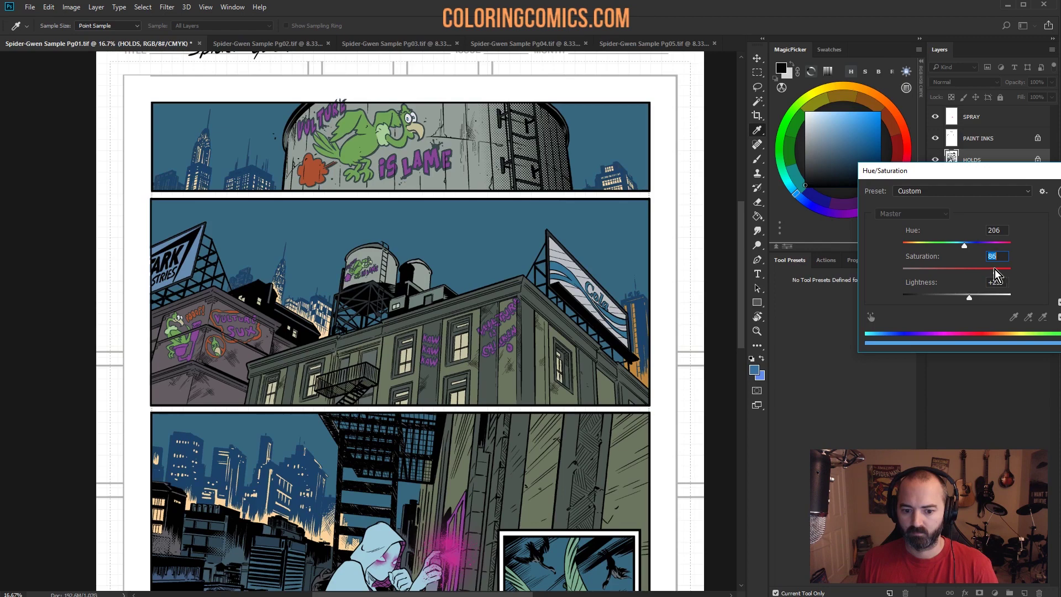
{"action": "left_click_drag", "start_coordinate": [994, 269], "coordinate": [968, 254]}
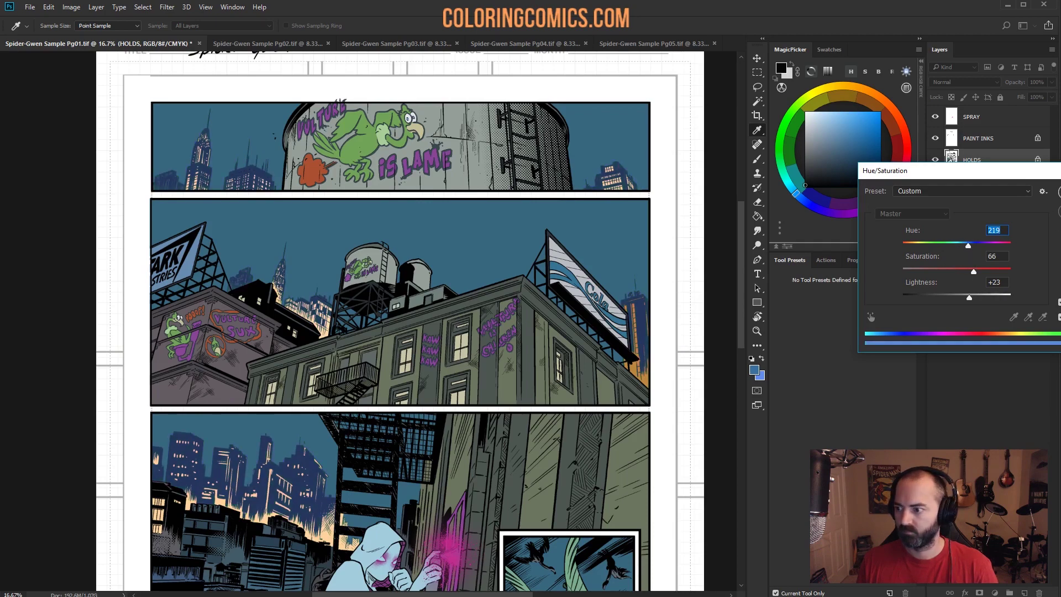
{"action": "key", "text": "Return"}
{"action": "key", "text": "l"}
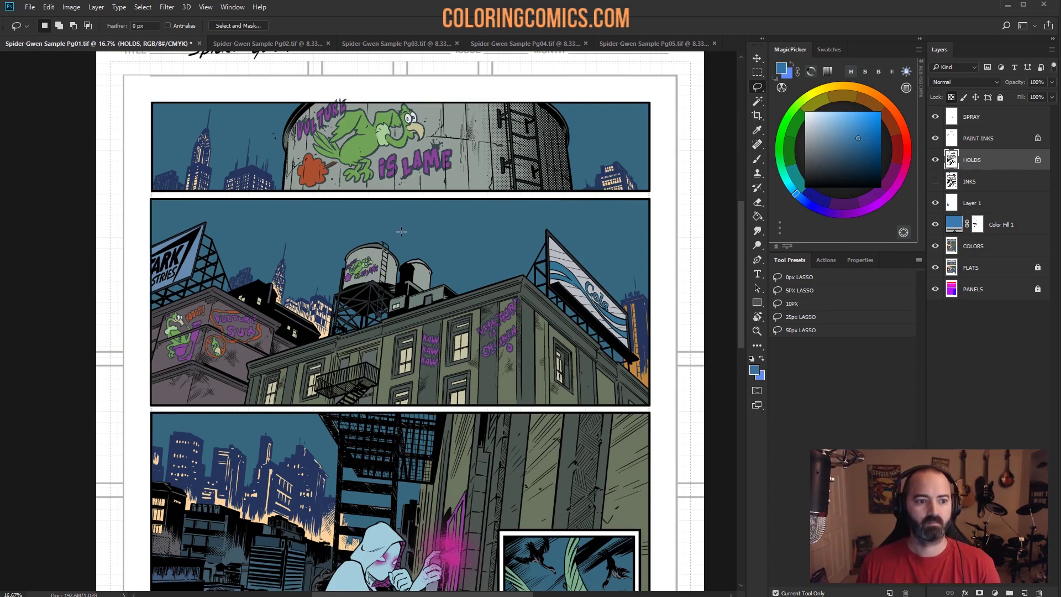
Step: Select the blue skyline line art on the HOLDS layer with the Magic Wand and raise its lightness to +2
{"action": "left_click", "coordinate": [757, 330]}
{"action": "left_click", "coordinate": [489, 354], "text": "alt"}
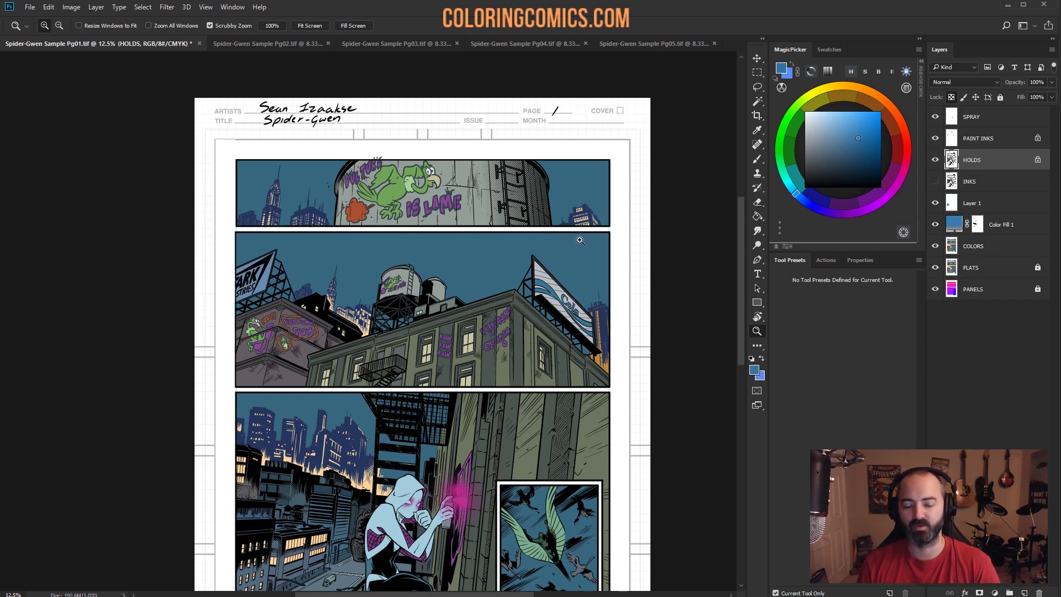
{"action": "left_click", "coordinate": [453, 263]}
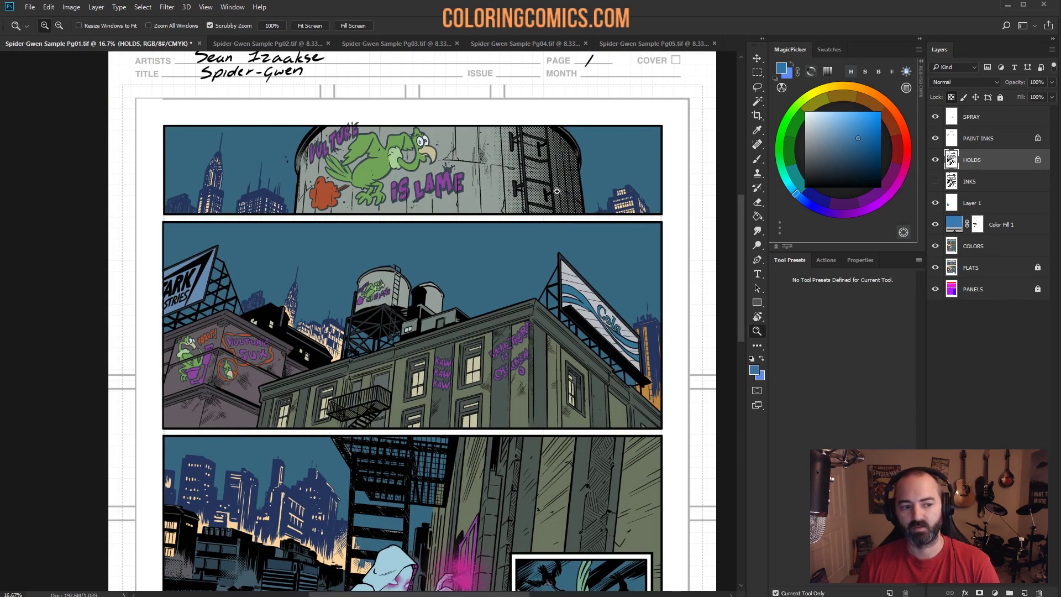
{"action": "key", "text": "w"}
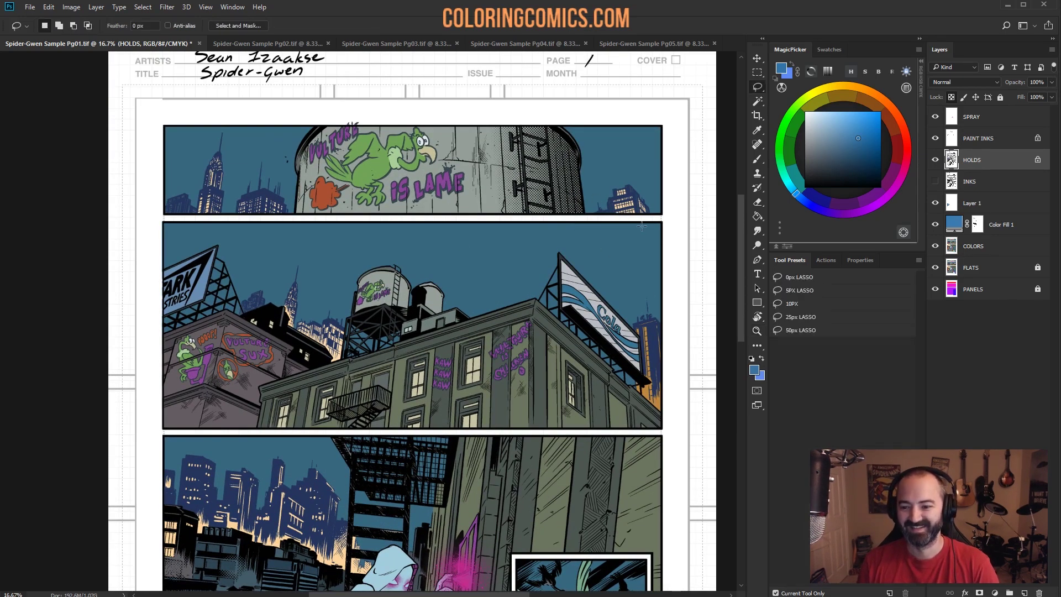
{"action": "key", "text": "shift+w"}
{"action": "left_click", "coordinate": [653, 331]}
{"action": "key", "text": "ctrl+h"}
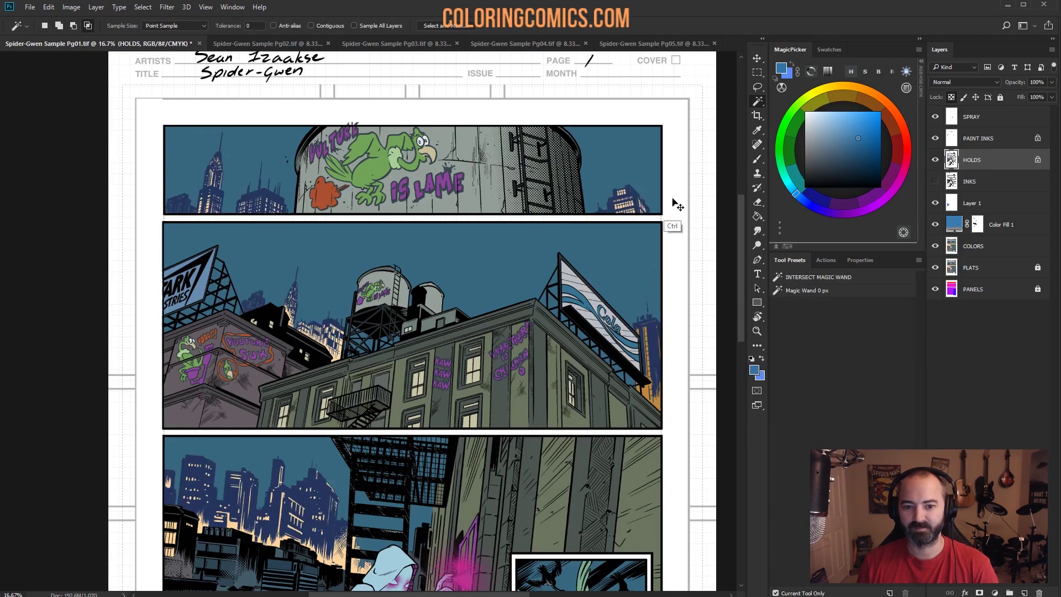
{"action": "key", "text": "ctrl+u"}
{"action": "left_click", "coordinate": [960, 297]}
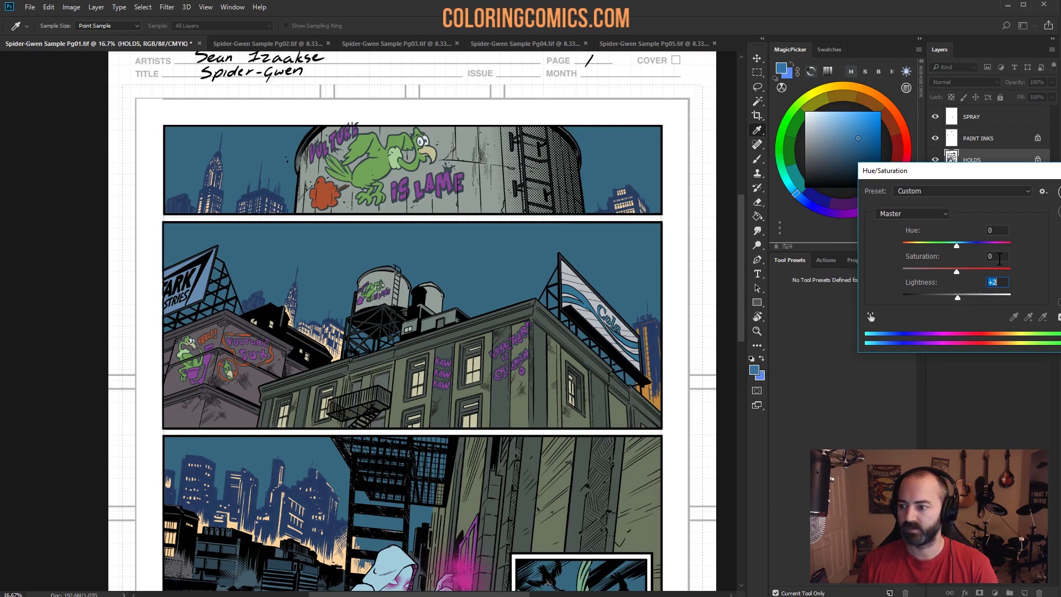
{"action": "key", "text": "Return"}
Step: Inspect the recolored skyline line art up close in the first and second panels
{"action": "key", "text": "z"}
{"action": "left_click", "coordinate": [270, 207]}
{"action": "left_click", "coordinate": [270, 208]}
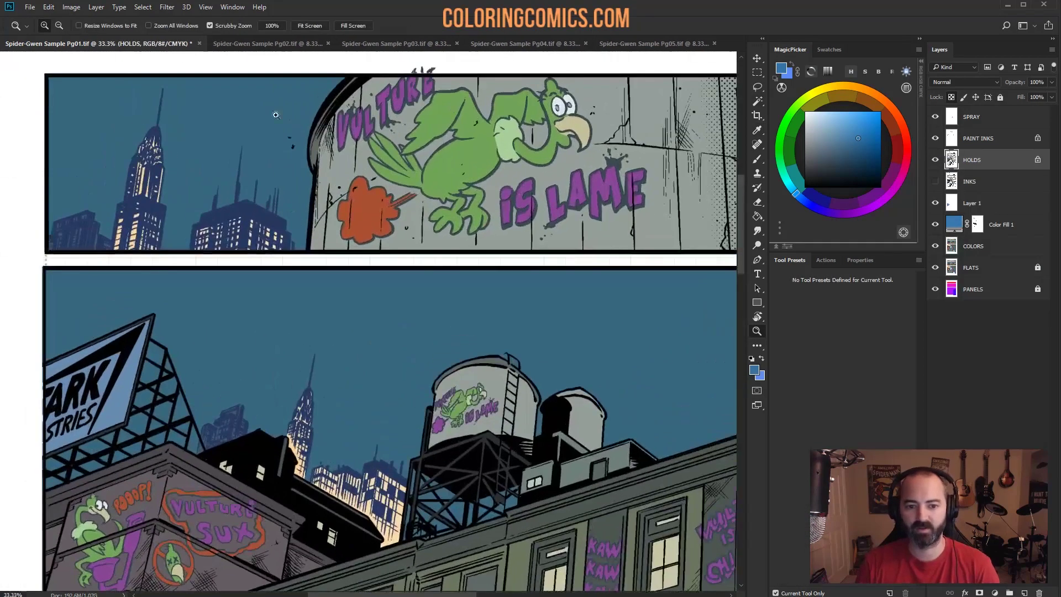
{"action": "scroll", "coordinate": [387, 276], "scroll_direction": "down", "scroll_amount": 5}
{"action": "scroll", "coordinate": [382, 249], "scroll_direction": "down", "scroll_amount": 1}
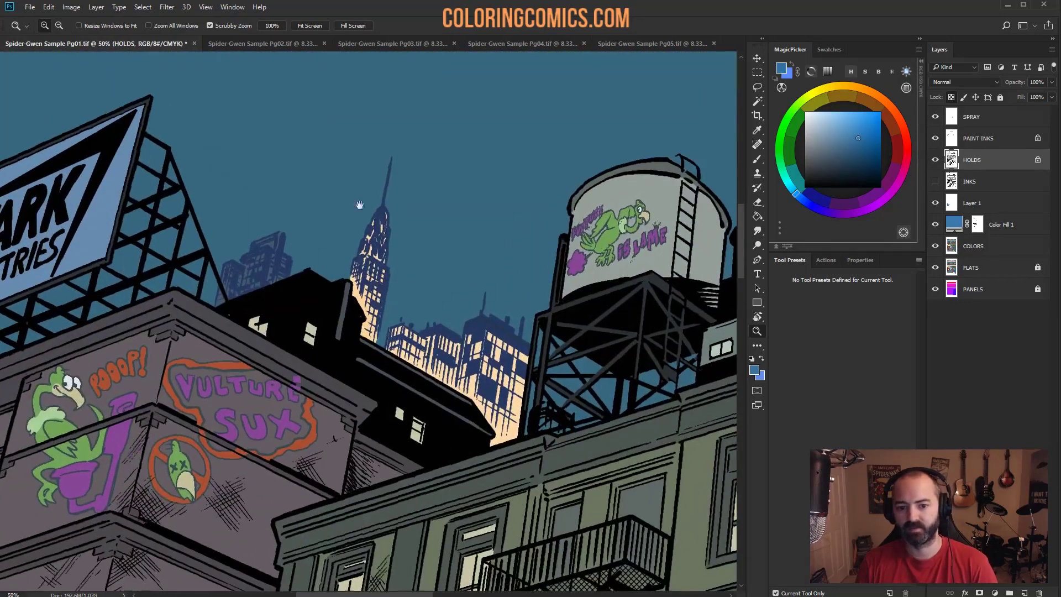
{"action": "scroll", "coordinate": [409, 310], "scroll_direction": "up", "scroll_amount": 5}
{"action": "left_click", "coordinate": [445, 409]}
{"action": "scroll", "coordinate": [406, 275], "scroll_direction": "up", "scroll_amount": 2}
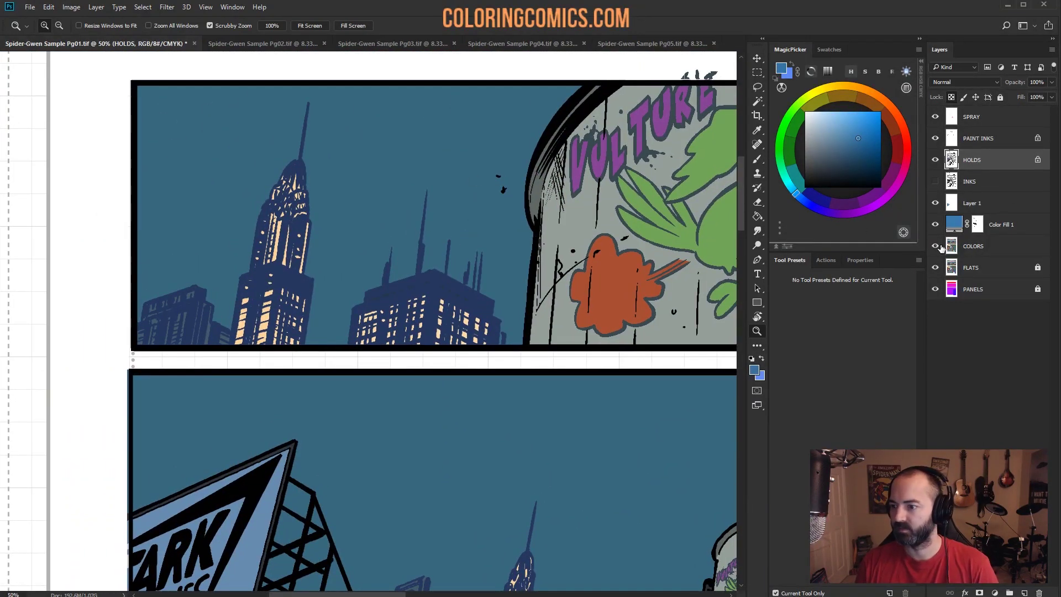
Step: Sample the tall building's warm cream from the COLORS layer with the layers above hidden, then restore them except INKS
{"action": "left_click_drag", "start_coordinate": [936, 117], "coordinate": [936, 225]}
{"action": "key", "text": "i"}
{"action": "left_click", "coordinate": [294, 244]}
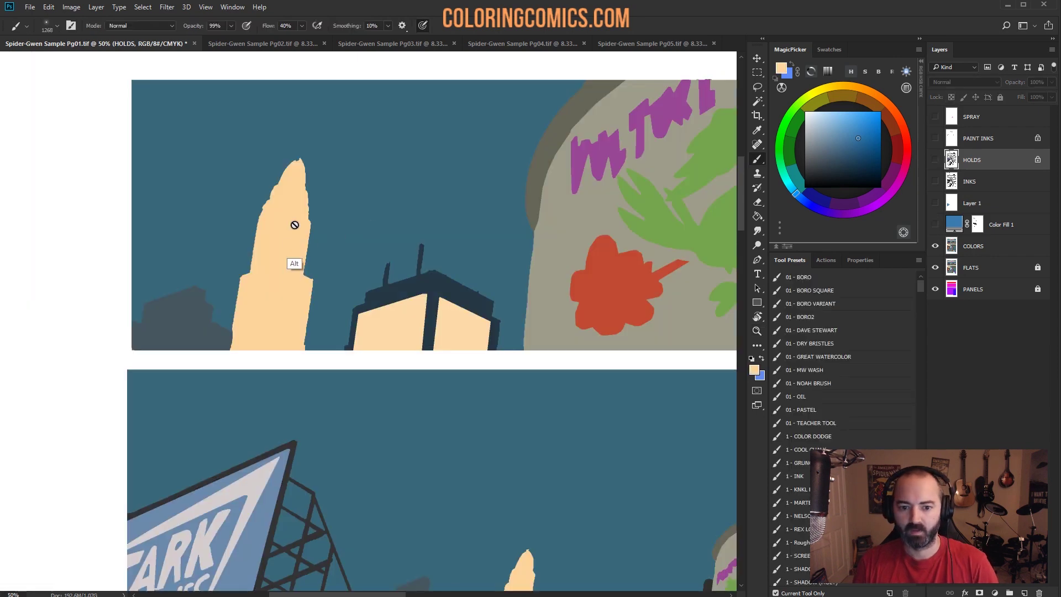
{"action": "key", "text": "l"}
{"action": "left_click_drag", "start_coordinate": [935, 117], "coordinate": [935, 225]}
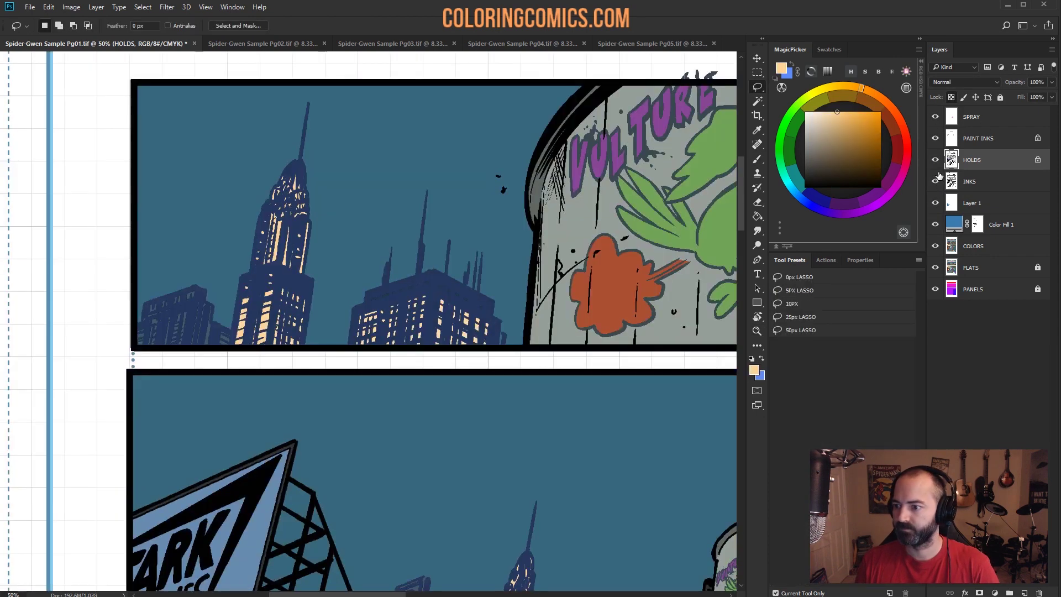
{"action": "left_click", "coordinate": [935, 181]}
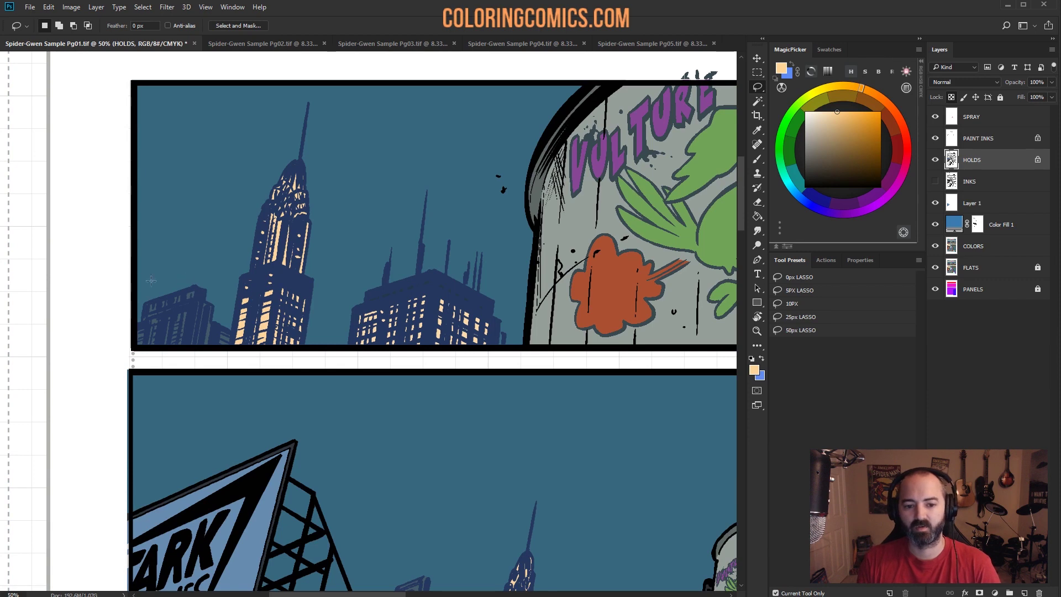
Step: Lasso the first panel's leftmost skyline building and fill its base color with the sampled cream on the COLORS layer
{"action": "left_click_drag", "start_coordinate": [102, 314], "coordinate": [100, 311]}
{"action": "key", "text": "alt+BackSpace"}
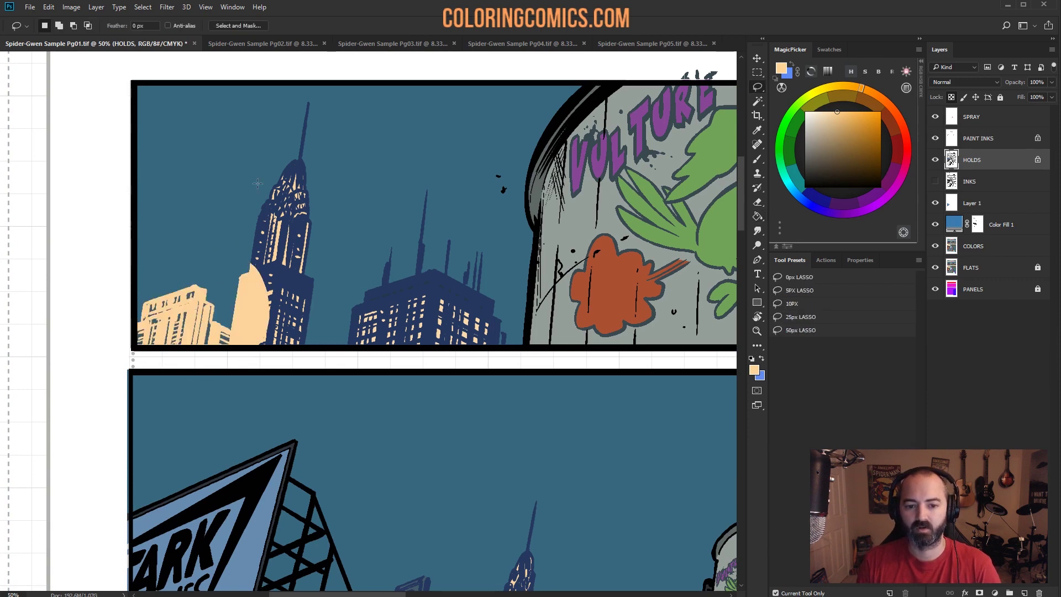
{"action": "key", "text": "ctrl+z"}
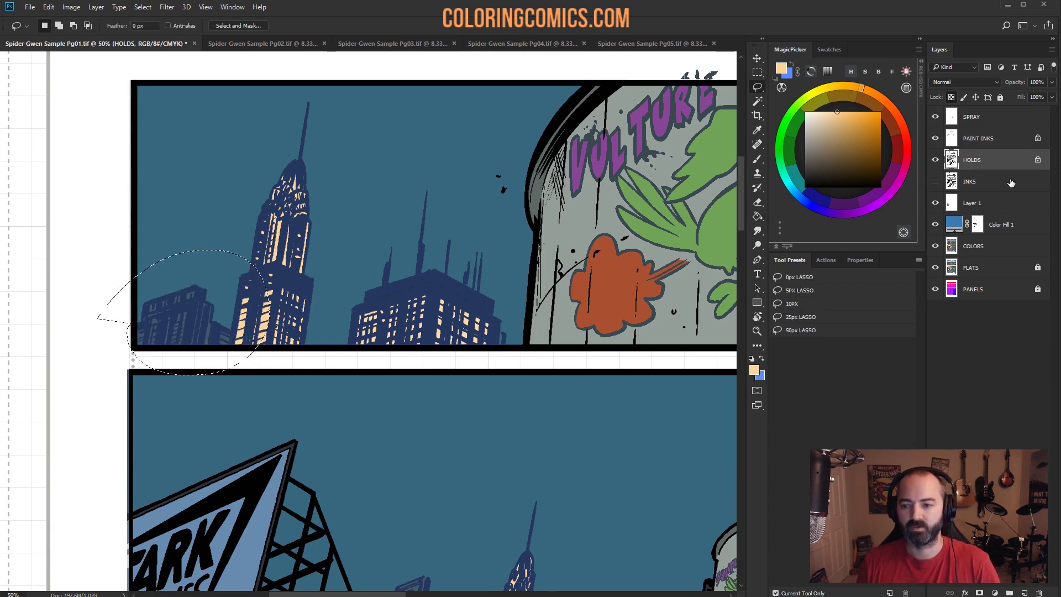
{"action": "left_click", "coordinate": [955, 249]}
{"action": "key", "text": "g"}
{"action": "key", "text": "ctrl+d"}
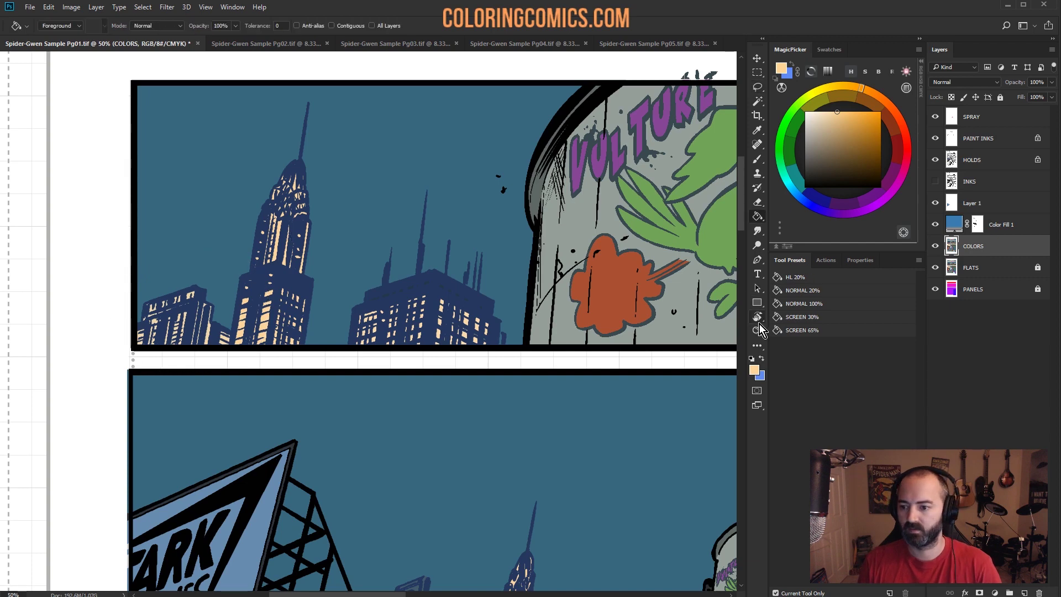
Step: Lasso the antenna-topped building beside the water tower in the first panel and fill its dark base areas with cream
{"action": "key", "text": "l"}
{"action": "mouse_move", "coordinate": [505, 260]}
{"action": "left_mouse_down"}
{"action": "mouse_move", "coordinate": [376, 261]}
{"action": "mouse_move", "coordinate": [505, 266]}
{"action": "left_mouse_up"}
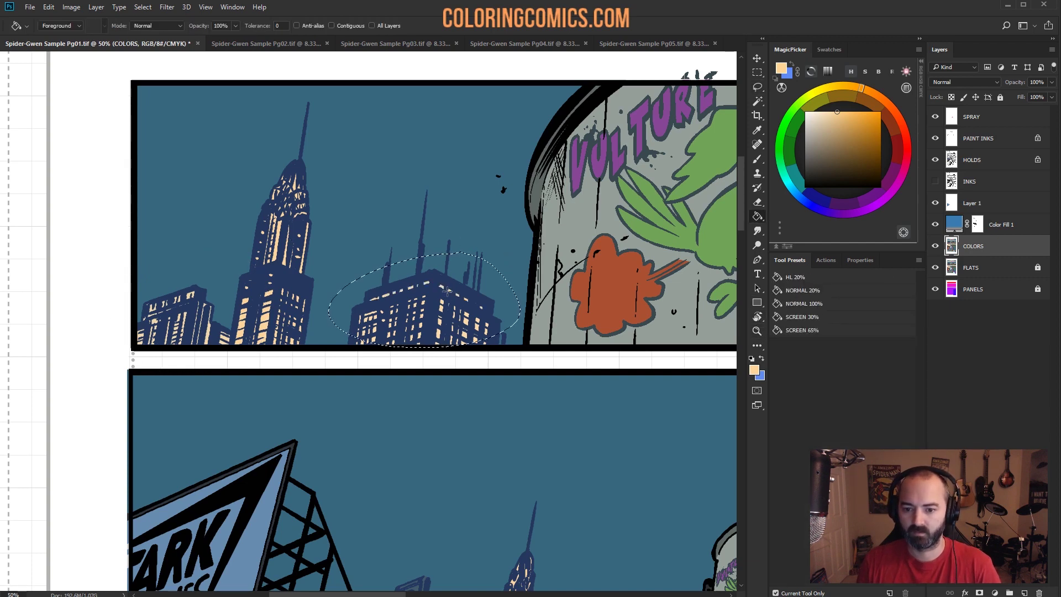
{"action": "key", "text": "ctrl+d"}
Step: Review the recolored skylines across the page's panels, including the building behind the Cola billboard
{"action": "key", "text": "z"}
{"action": "left_click", "coordinate": [591, 329], "text": "alt"}
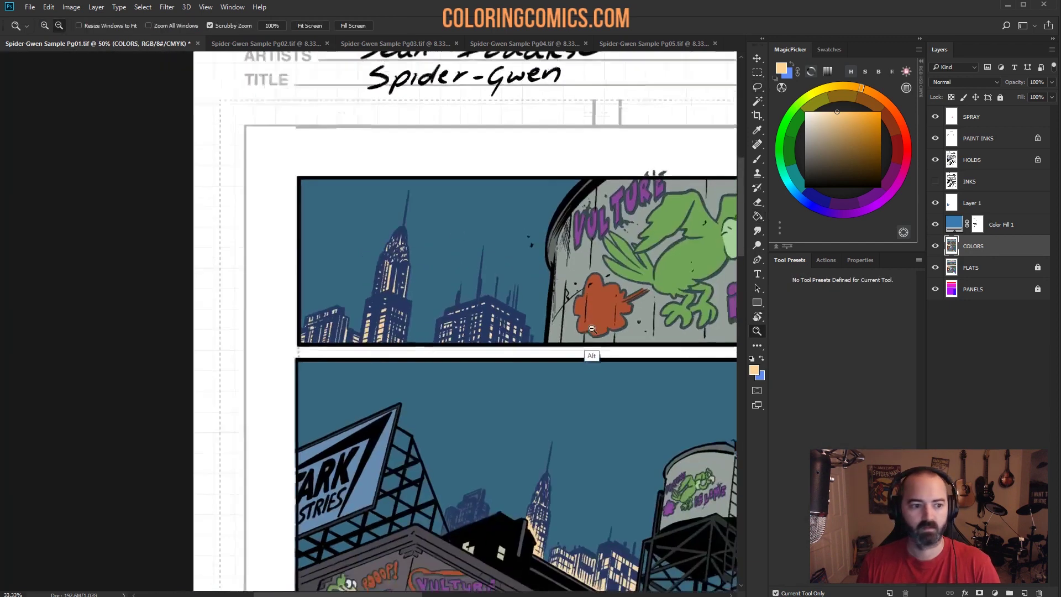
{"action": "left_click", "coordinate": [592, 329], "text": "alt"}
{"action": "left_click_drag", "start_coordinate": [555, 273], "coordinate": [470, 240]}
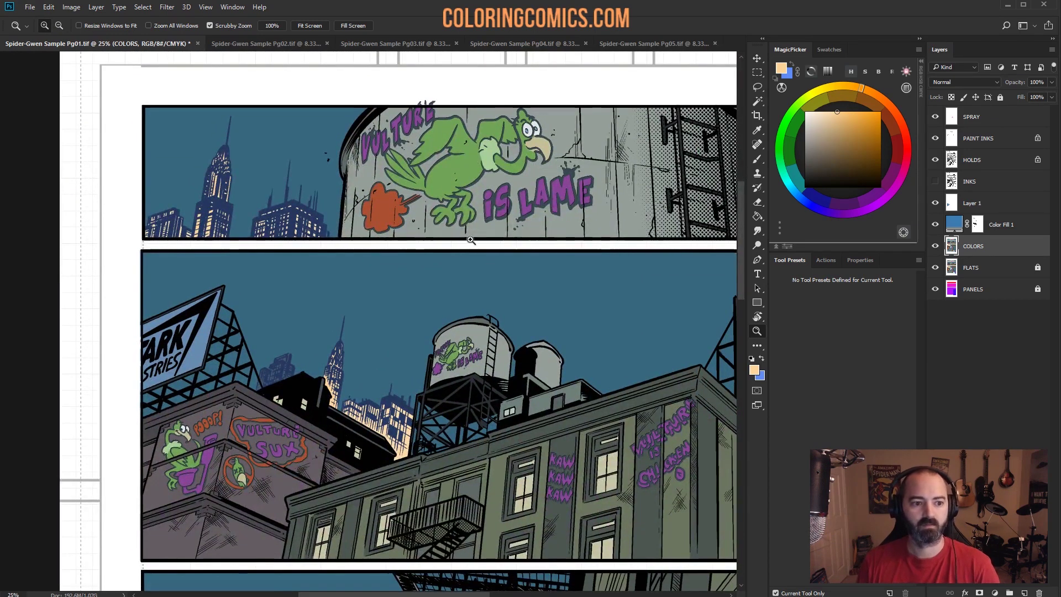
{"action": "left_click_drag", "start_coordinate": [536, 250], "coordinate": [439, 201]}
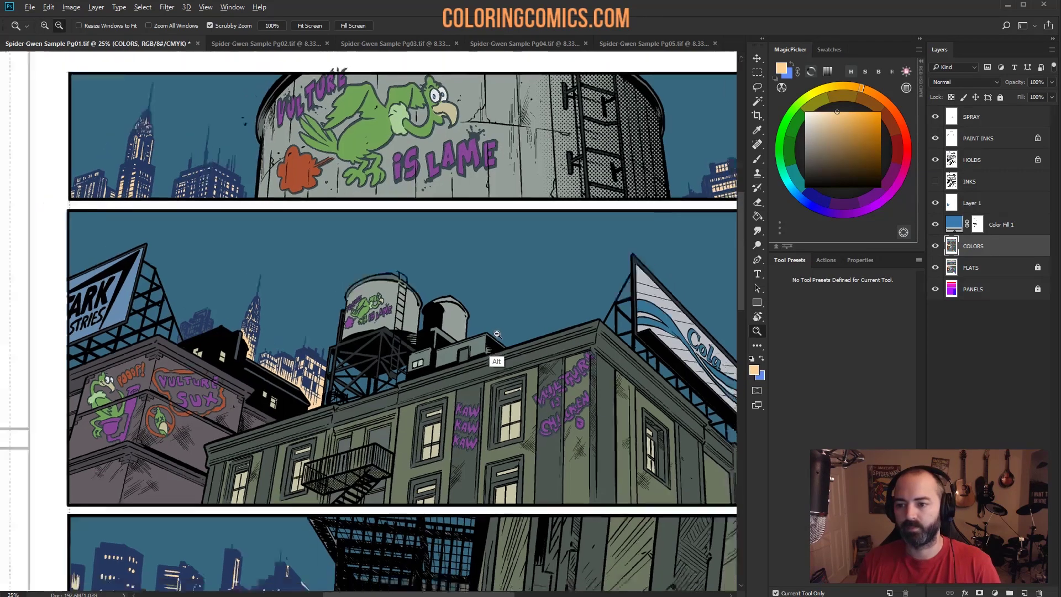
{"action": "left_click", "coordinate": [517, 325], "text": "alt"}
{"action": "left_click", "coordinate": [516, 325], "text": "alt"}
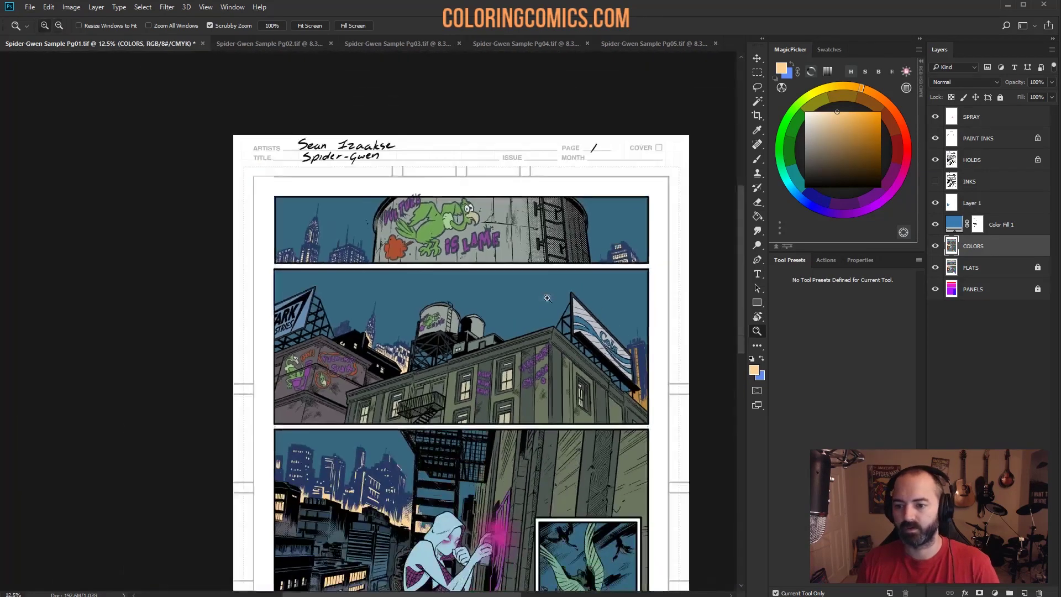
{"action": "left_click_drag", "start_coordinate": [479, 379], "coordinate": [481, 250]}
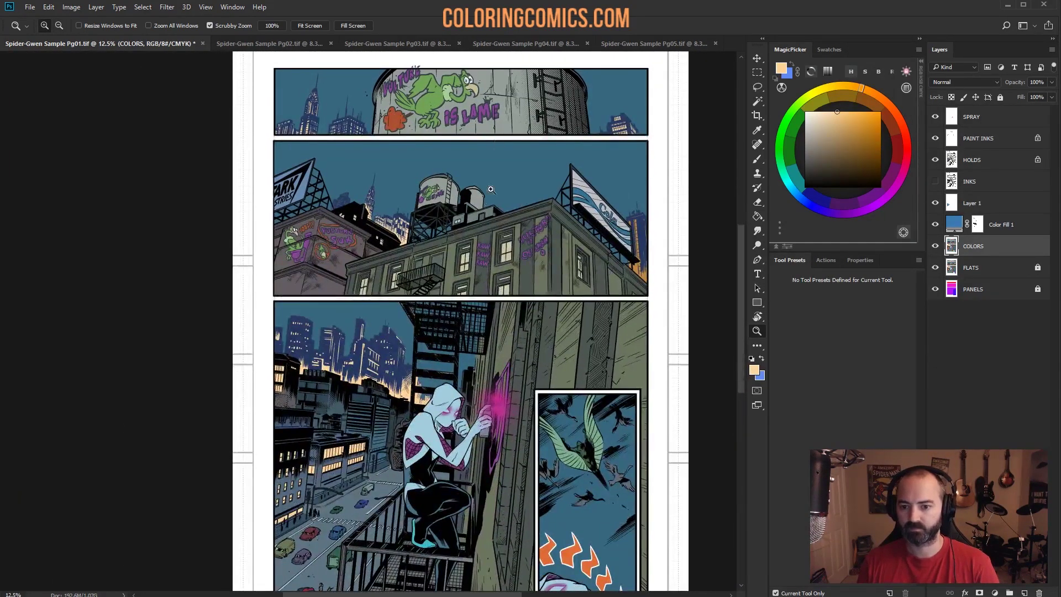
{"action": "left_click", "coordinate": [615, 207]}
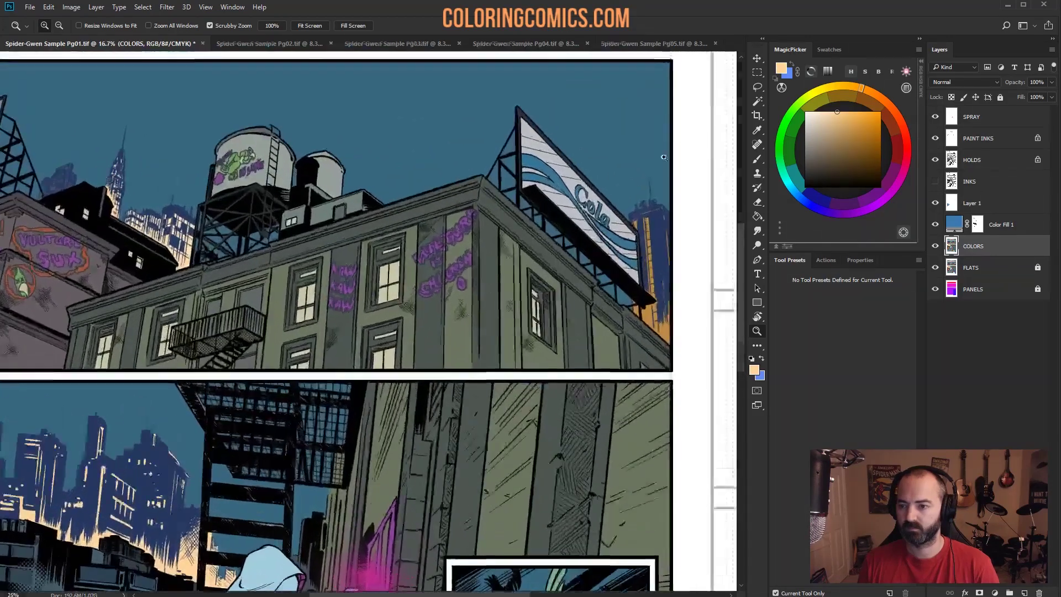
Step: Fill the orange base color behind the Cola billboard with cream on the COLORS layer, and make HOLDS the active layer
{"action": "key", "text": "g"}
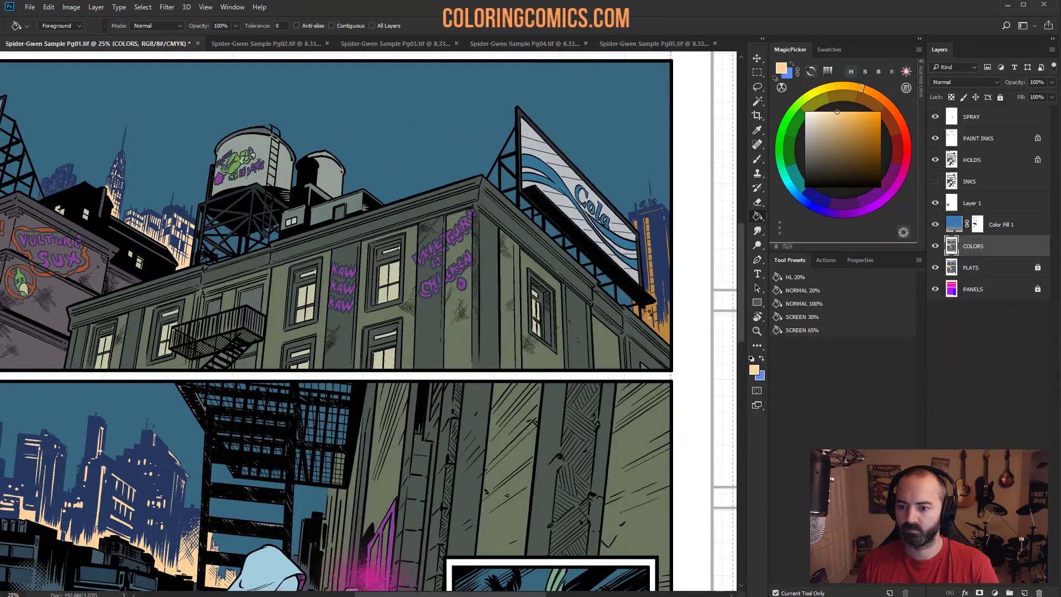
{"action": "left_click", "coordinate": [648, 312]}
{"action": "left_click", "coordinate": [951, 161]}
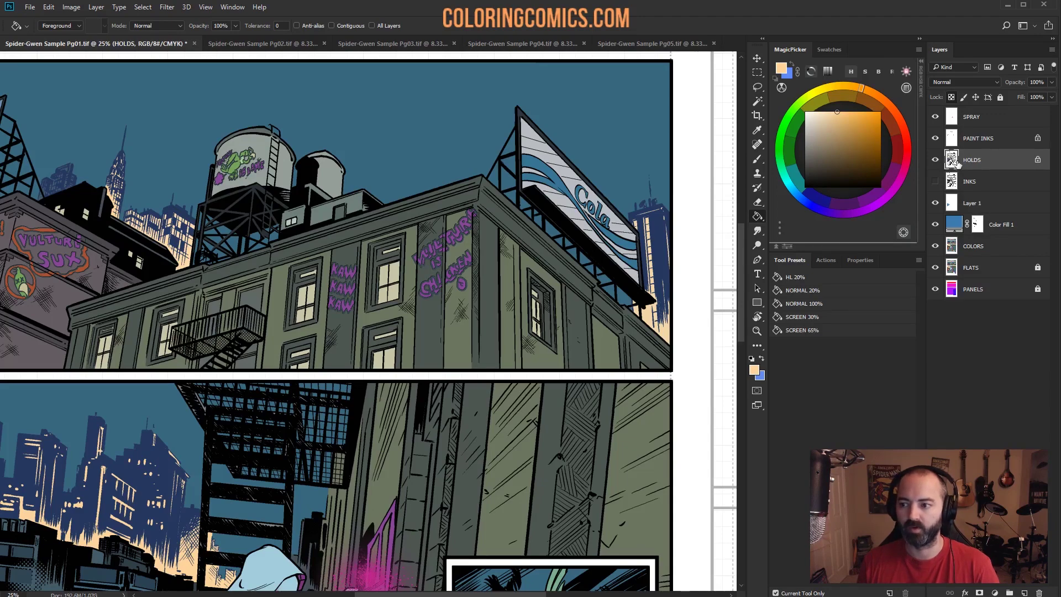
Step: Check the cream-lit skylines against the rest of the page, from the top panel down to the street scene
{"action": "left_click", "coordinate": [757, 330]}
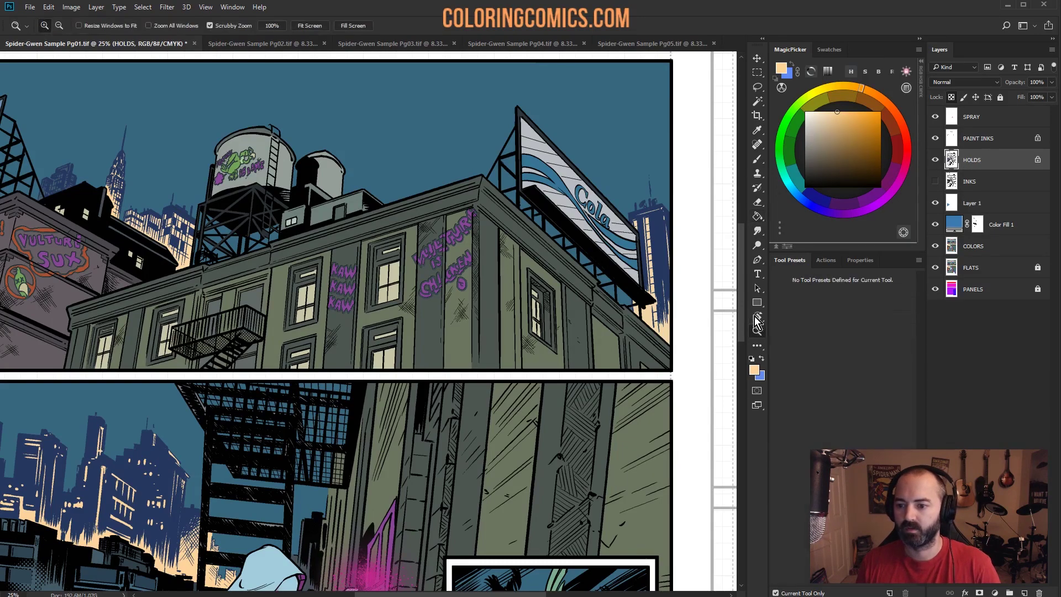
{"action": "left_click", "coordinate": [468, 322], "text": "alt"}
{"action": "scroll", "coordinate": [354, 309], "scroll_direction": "down", "scroll_amount": 3}
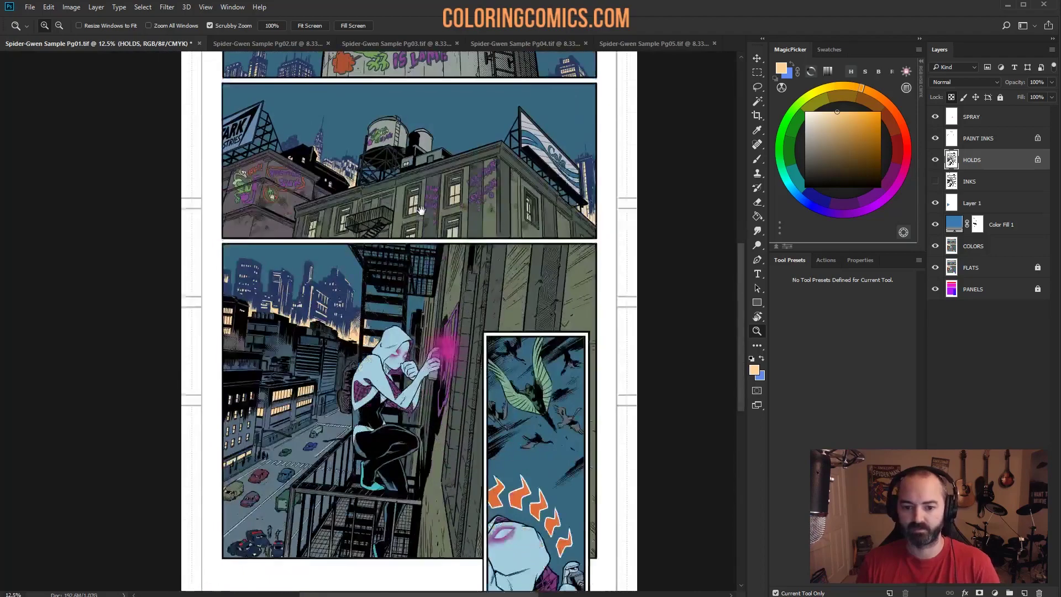
{"action": "left_click", "coordinate": [351, 304]}
{"action": "scroll", "coordinate": [353, 309], "scroll_direction": "up", "scroll_amount": 5}
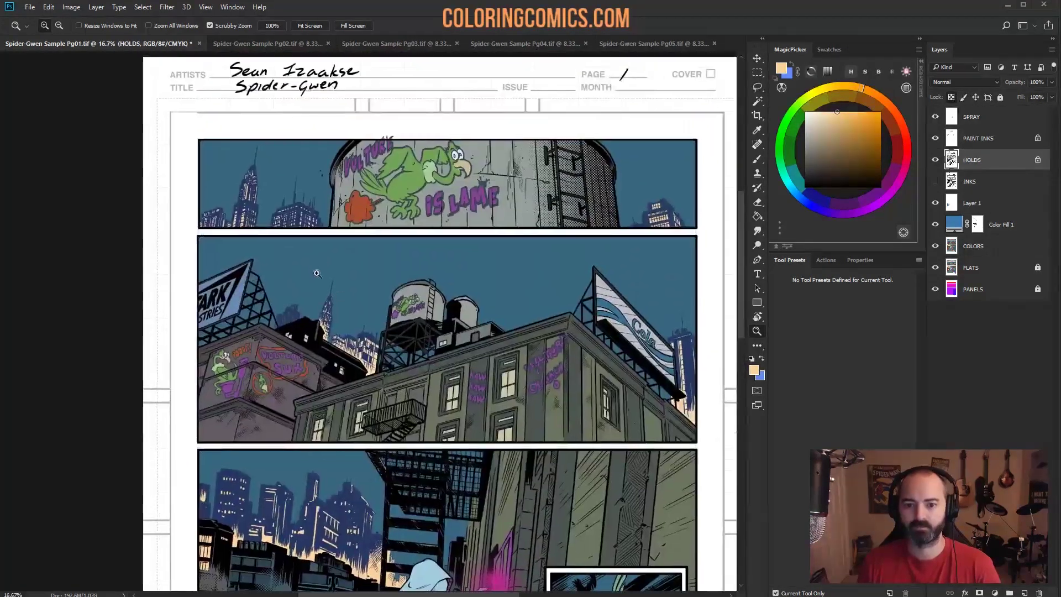
{"action": "left_click", "coordinate": [400, 339]}
{"action": "left_click_drag", "start_coordinate": [400, 339], "coordinate": [365, 206]}
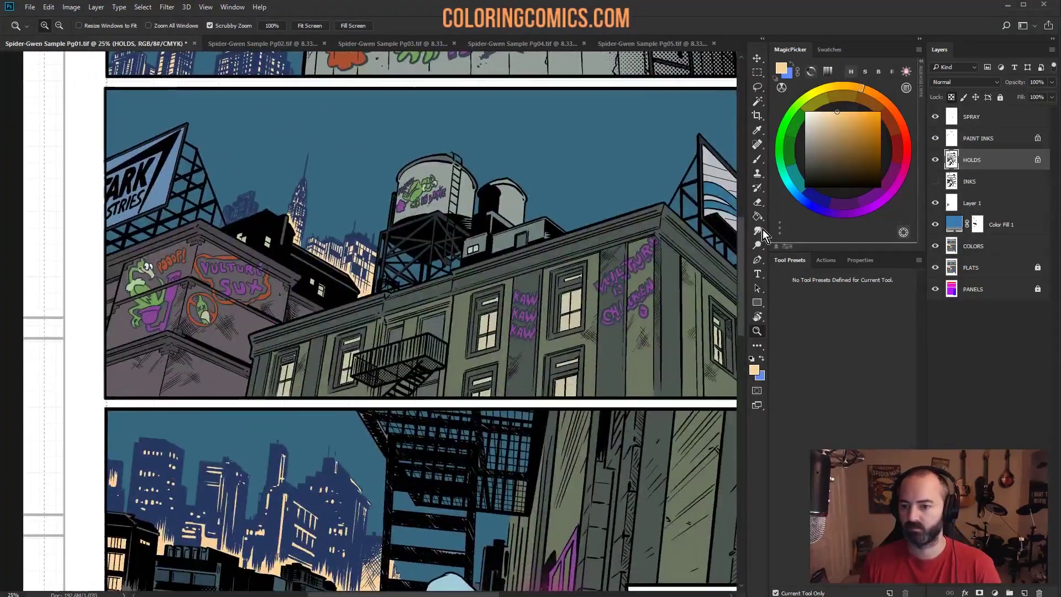
Step: Try to copy the blue skyline line art from the HOLDS layer onto a separate layer
{"action": "left_click", "coordinate": [975, 250]}
{"action": "key", "text": "w"}
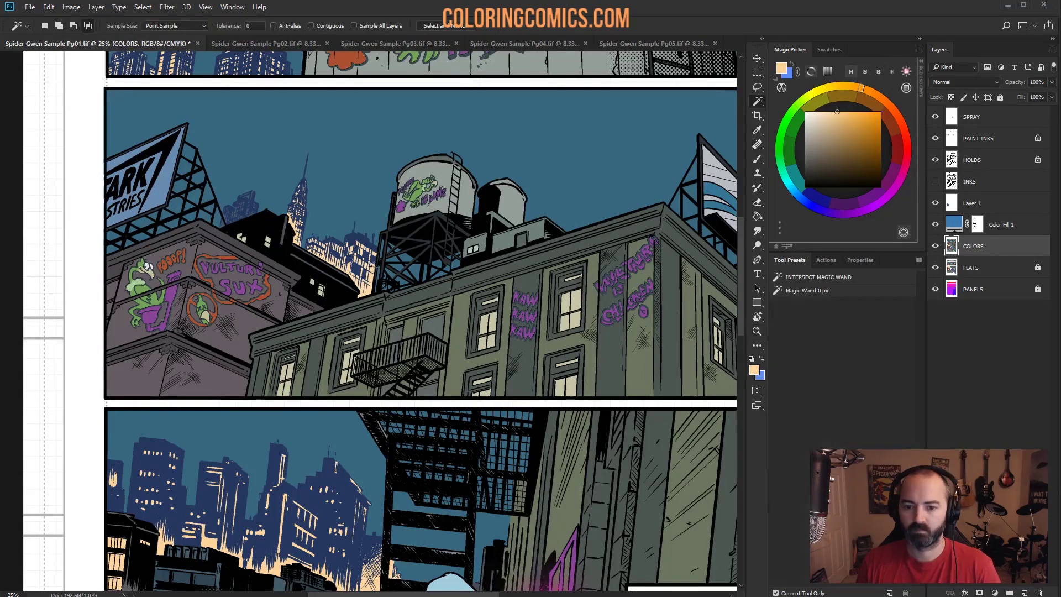
{"action": "key", "text": "l"}
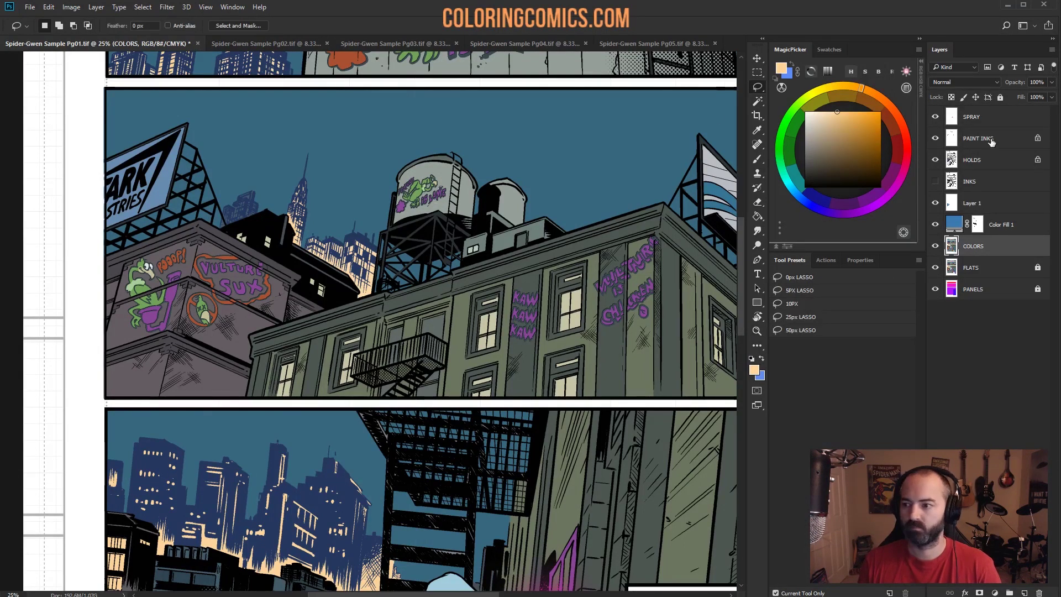
{"action": "left_click", "coordinate": [972, 160]}
{"action": "key", "text": "w"}
{"action": "left_click", "coordinate": [390, 242]}
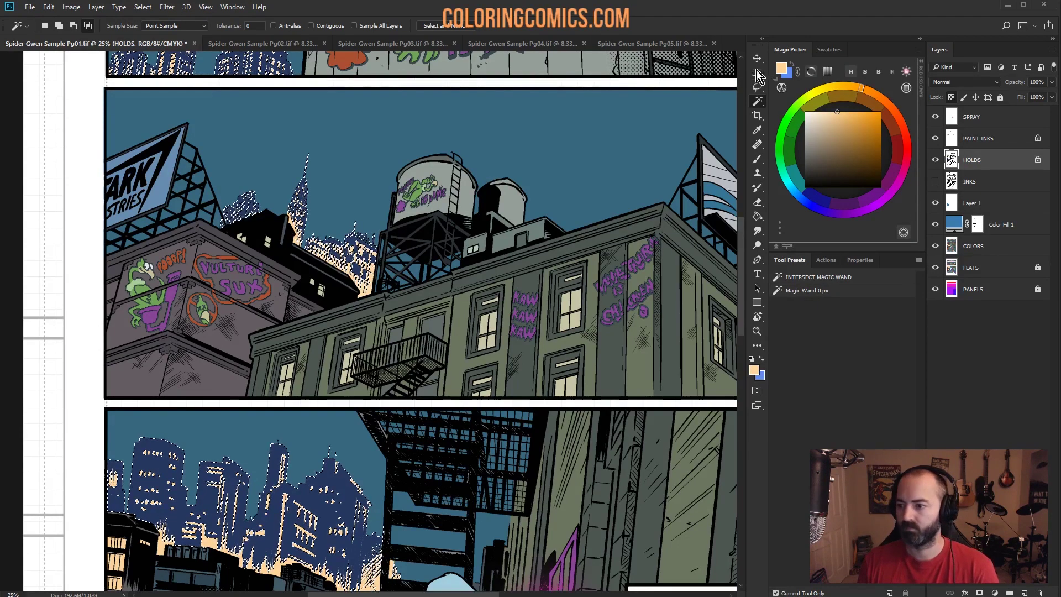
{"action": "key", "text": "ctrl+j"}
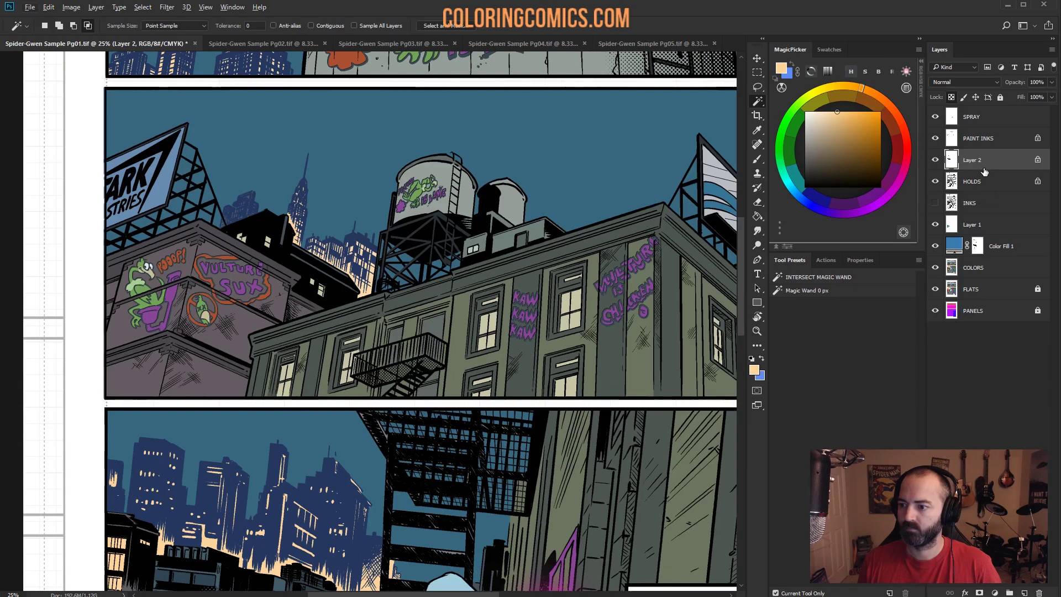
{"action": "left_click", "coordinate": [986, 181], "text": "ctrl"}
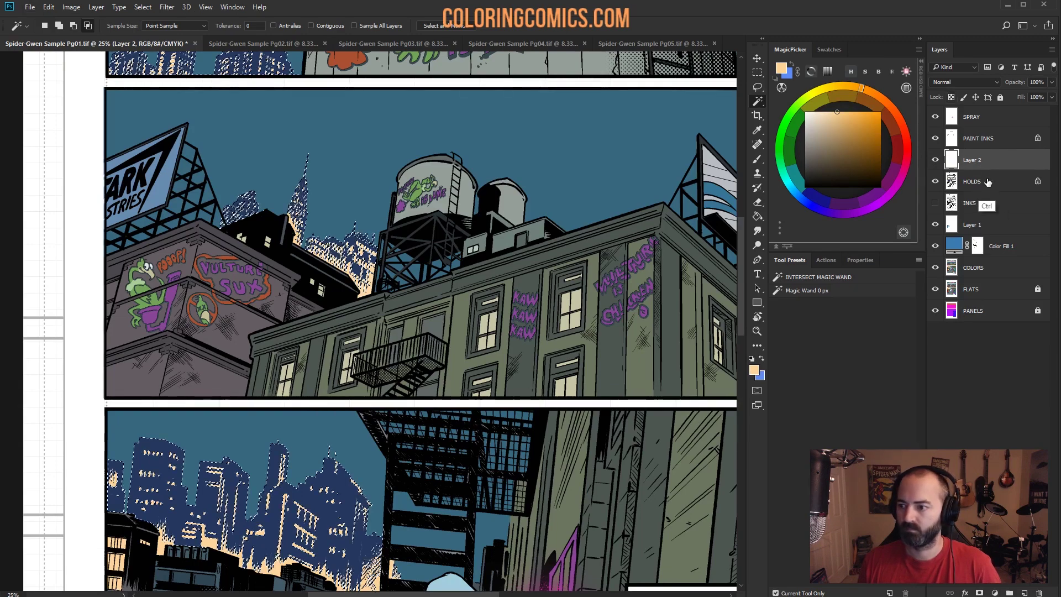
{"action": "key", "text": "Delete"}
{"action": "key", "text": "l"}
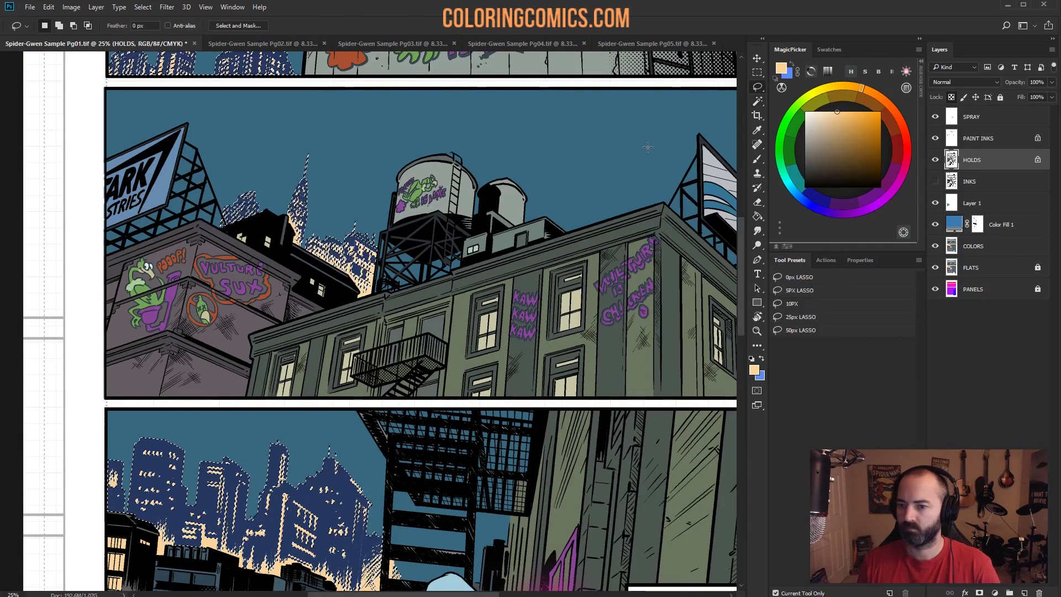
Step: Clip PAINT INKS to HOLDS and brush a warm cream Hard Light glow over the lower skyline line art in the rooftop and street panels
{"action": "left_click", "coordinate": [987, 148], "text": "alt"}
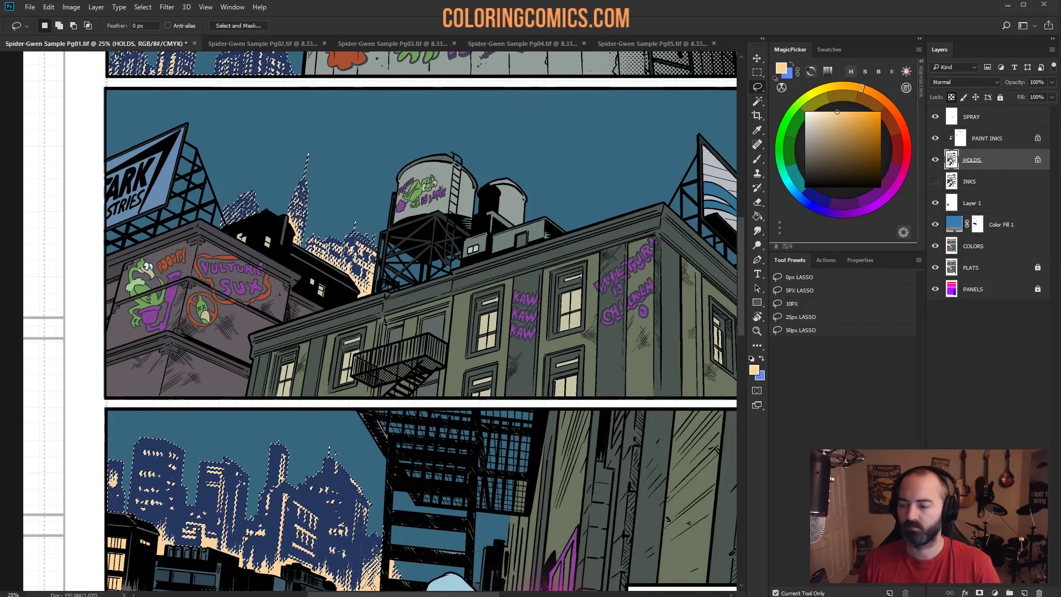
{"action": "key", "text": "ctrl+d"}
{"action": "key", "text": "b"}
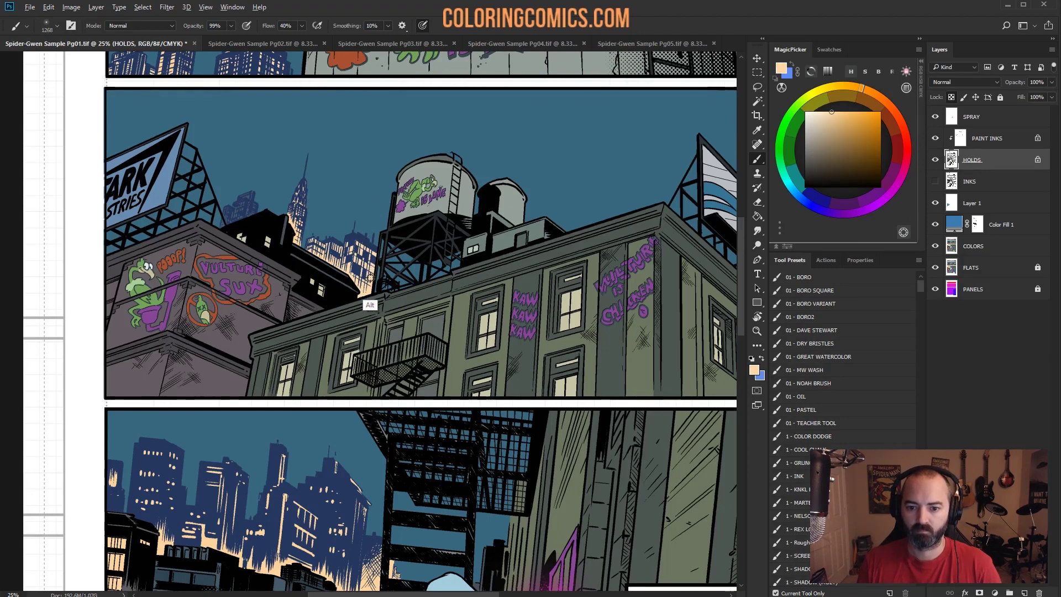
{"action": "key", "text": "alt+f"}
{"action": "left_click", "coordinate": [799, 503]}
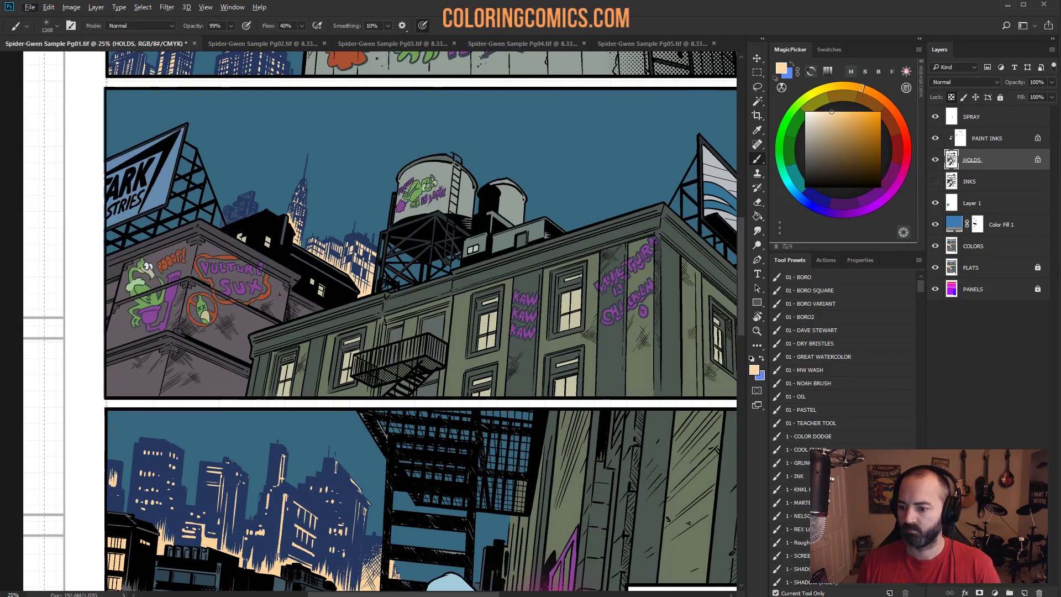
{"action": "left_click", "coordinate": [798, 502]}
{"action": "left_click_drag", "start_coordinate": [330, 278], "coordinate": [365, 279]}
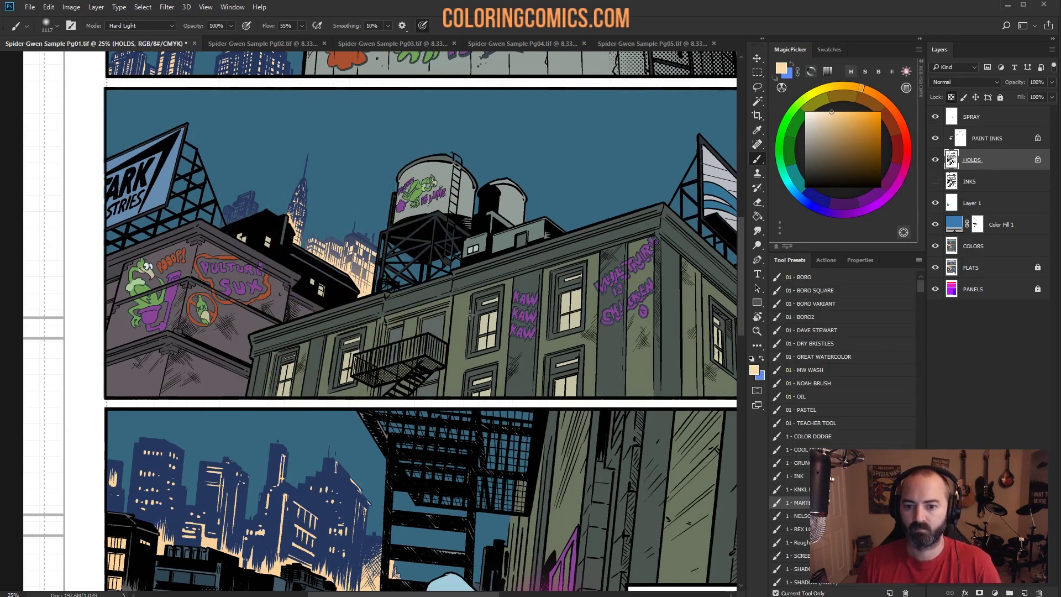
{"action": "left_click_drag", "start_coordinate": [458, 319], "coordinate": [493, 181]}
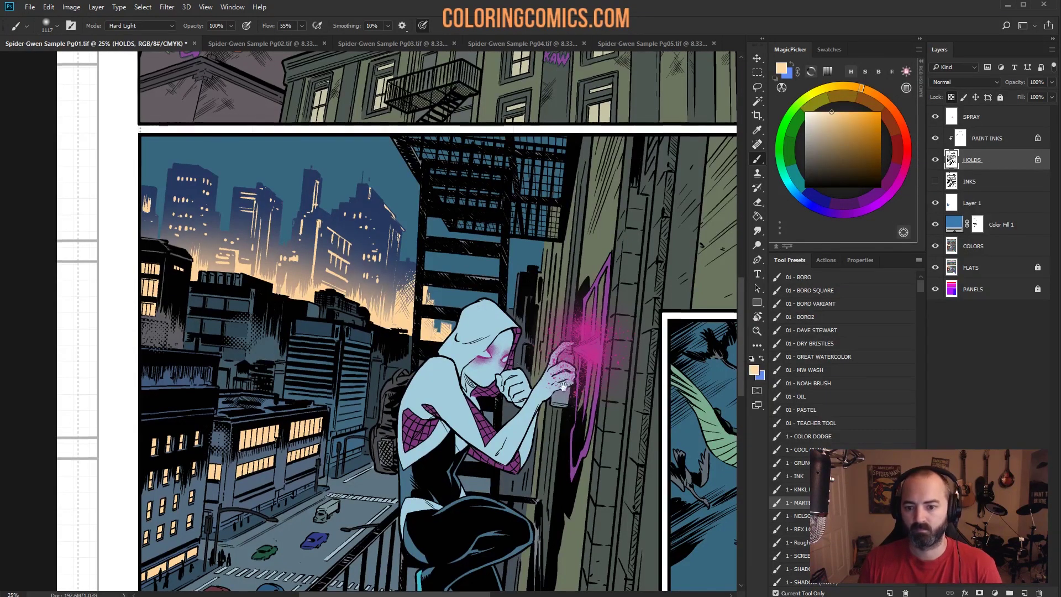
Step: Examine the glowing skyline line art and overall color balance across all of the page's panels
{"action": "mouse_move", "coordinate": [663, 413]}
{"action": "left_mouse_down"}
{"action": "mouse_move", "coordinate": [507, 231]}
{"action": "mouse_move", "coordinate": [557, 261]}
{"action": "left_mouse_up"}
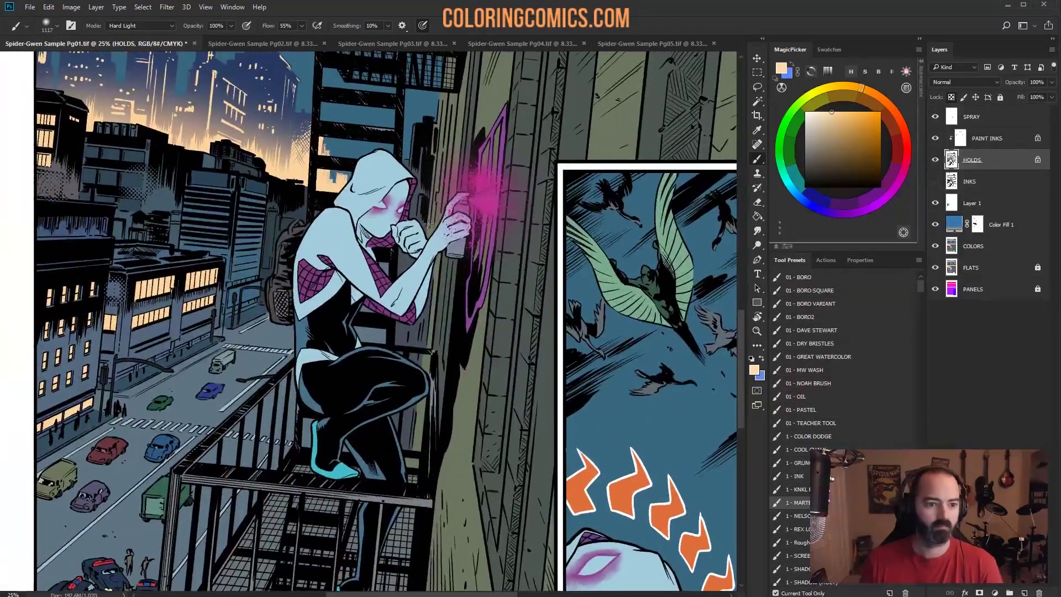
{"action": "key", "text": "l"}
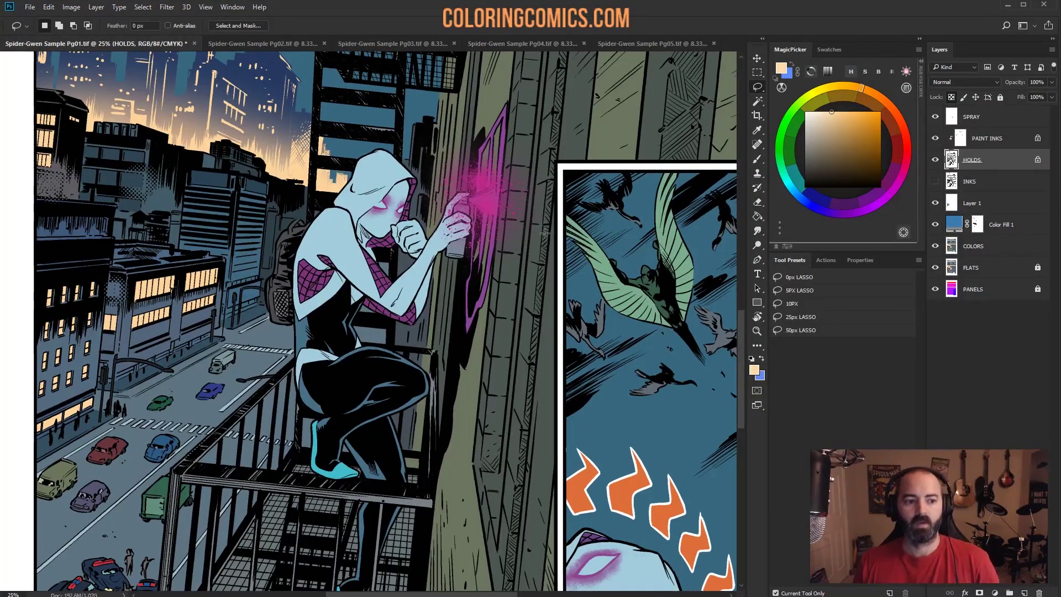
{"action": "left_click", "coordinate": [757, 330]}
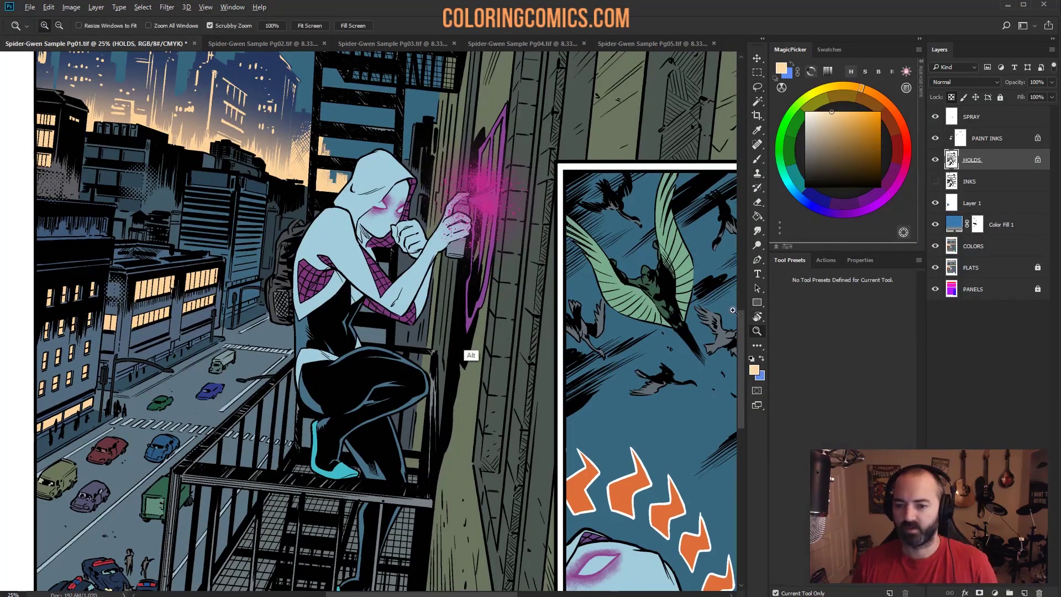
{"action": "left_click", "coordinate": [469, 355], "text": "alt"}
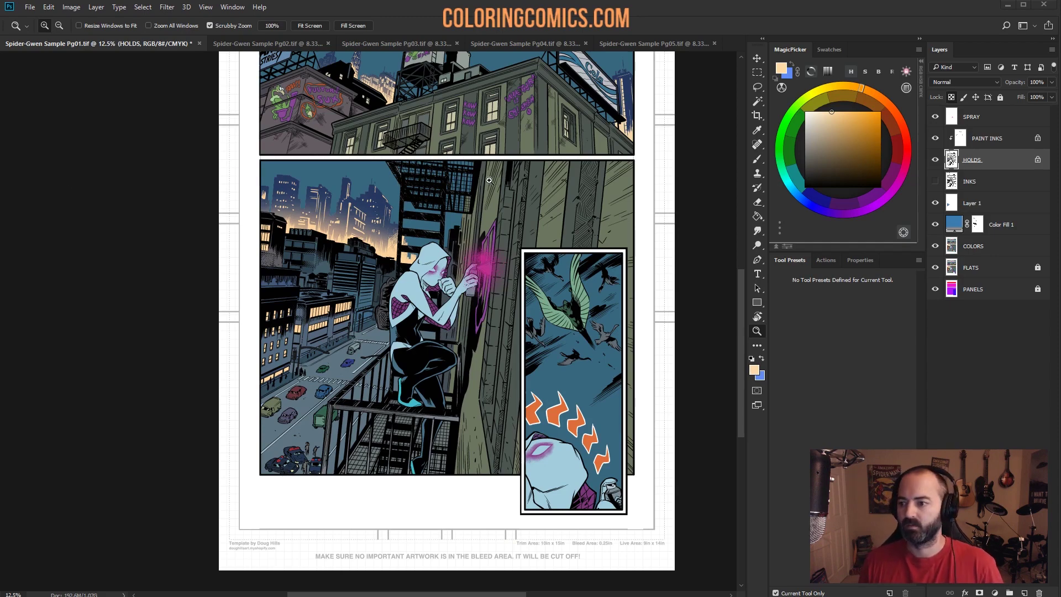
{"action": "left_click", "coordinate": [436, 210]}
{"action": "left_click", "coordinate": [585, 320], "text": "alt"}
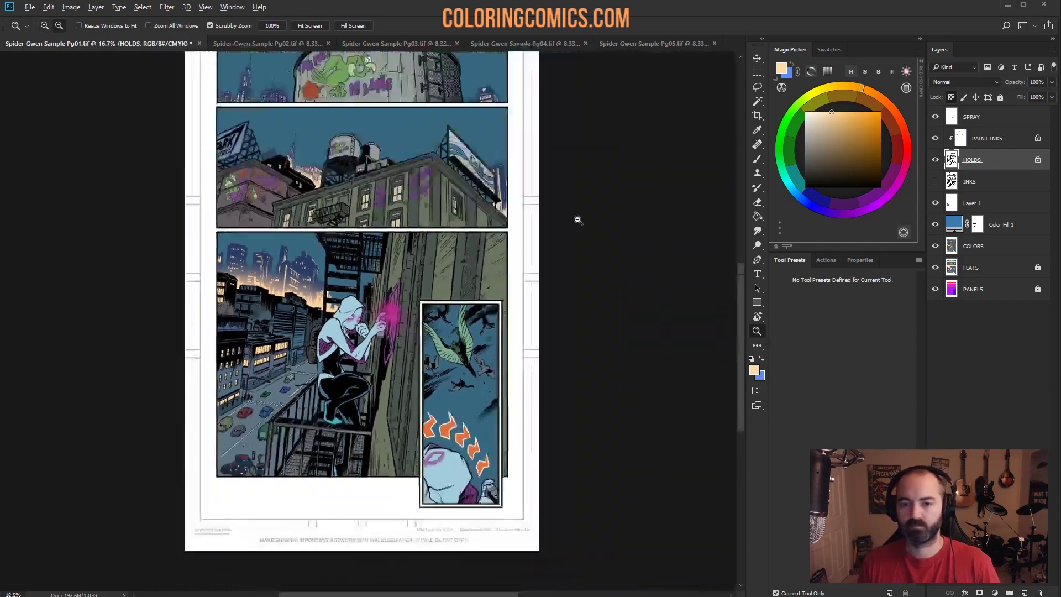
{"action": "left_click", "coordinate": [323, 358]}
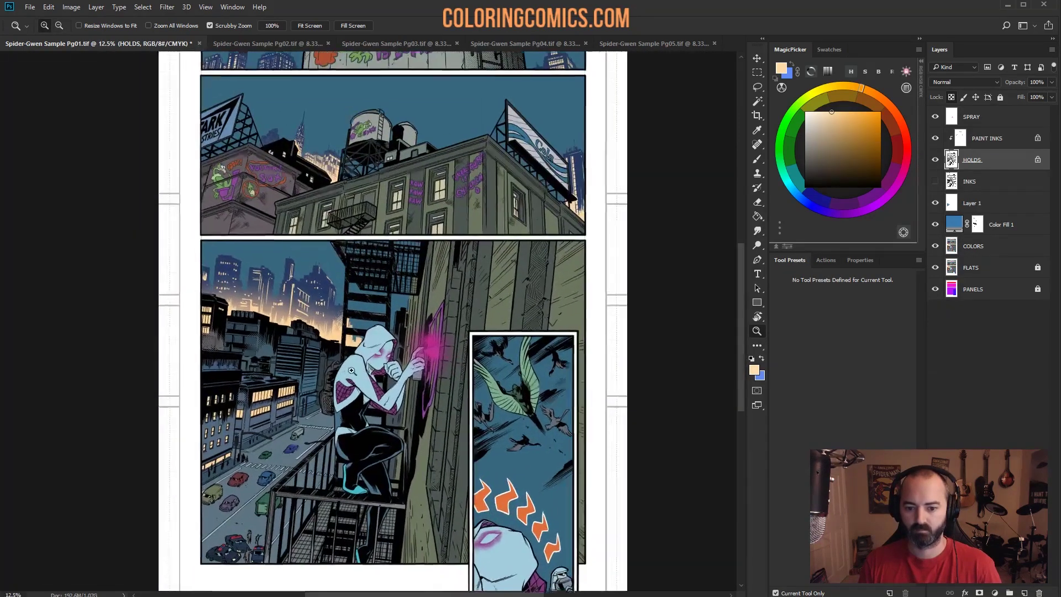
{"action": "left_click", "coordinate": [328, 376]}
{"action": "left_click_drag", "start_coordinate": [417, 326], "coordinate": [468, 175]}
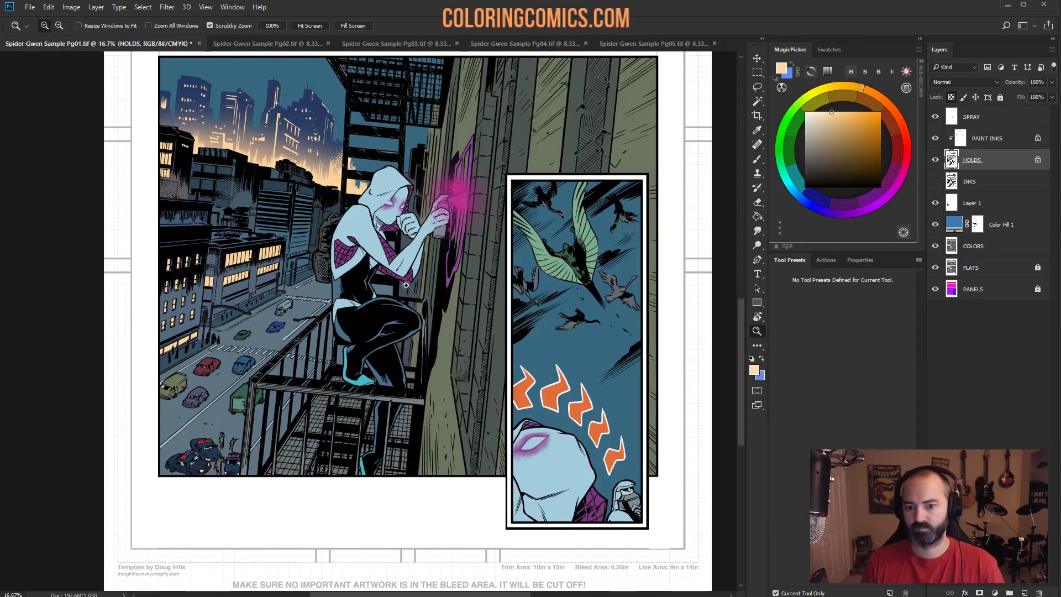
{"action": "scroll", "coordinate": [386, 349], "scroll_direction": "up", "scroll_amount": 6}
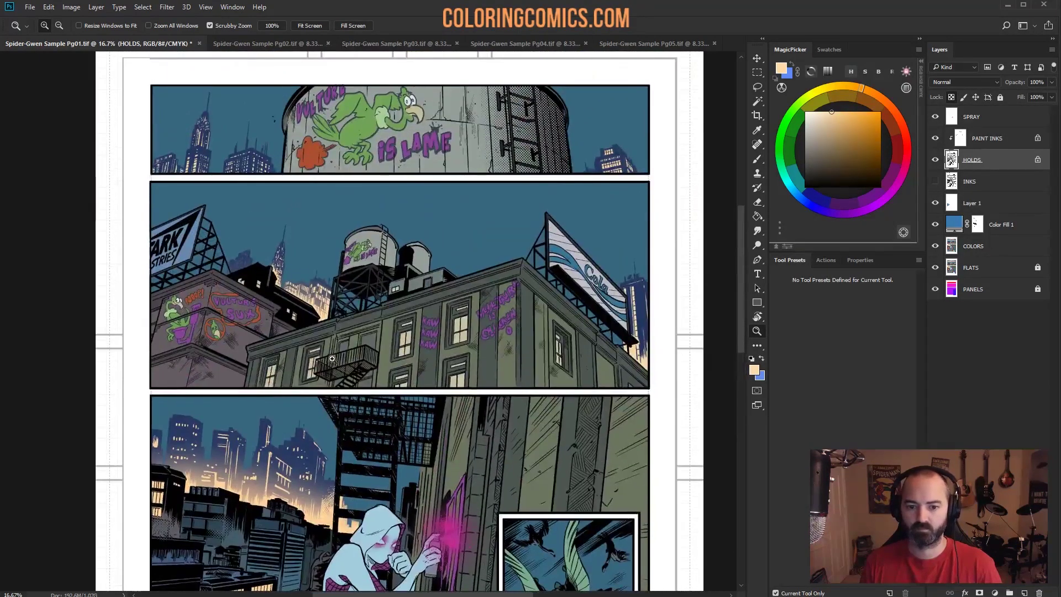
{"action": "left_click", "coordinate": [385, 253]}
{"action": "scroll", "coordinate": [385, 252], "scroll_direction": "up", "scroll_amount": 4}
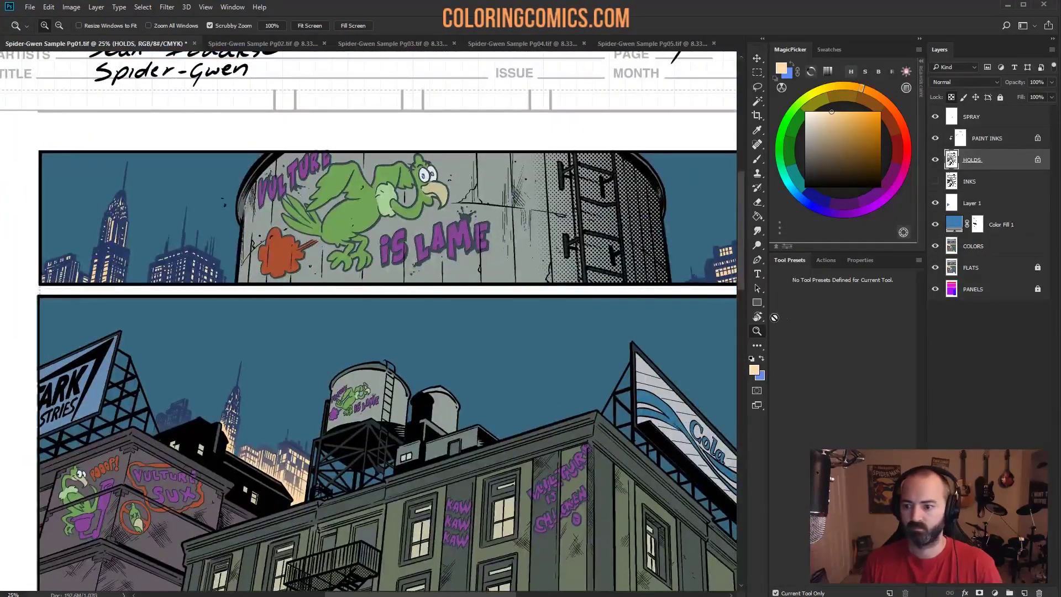
Step: Select the water towers' gray on the COLORS layer and colorize it tan with hue 36 and saturation 30
{"action": "left_click", "coordinate": [650, 366], "text": "alt"}
{"action": "key", "text": "w"}
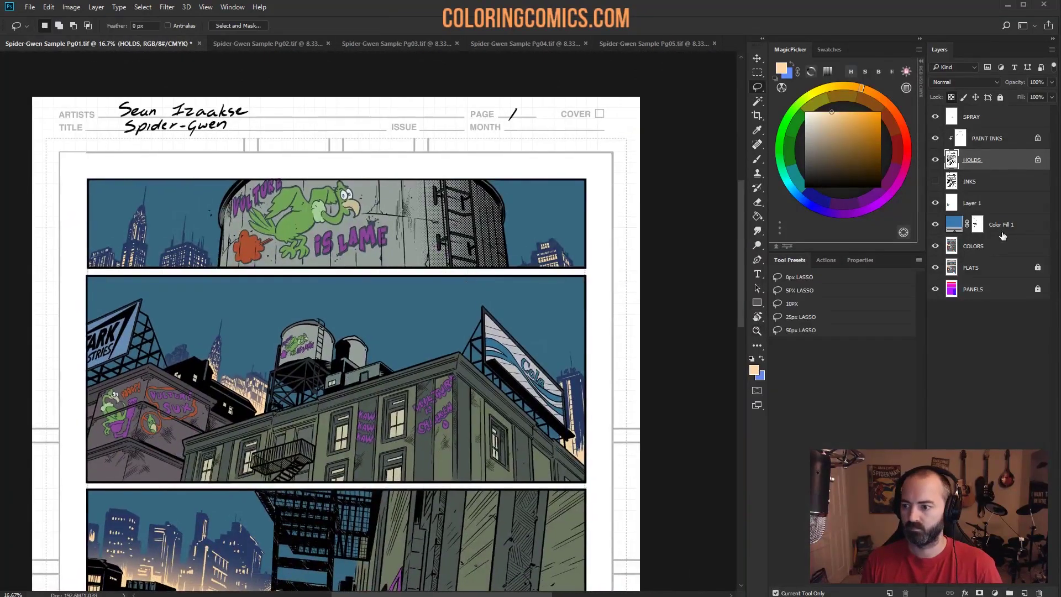
{"action": "left_click", "coordinate": [375, 237]}
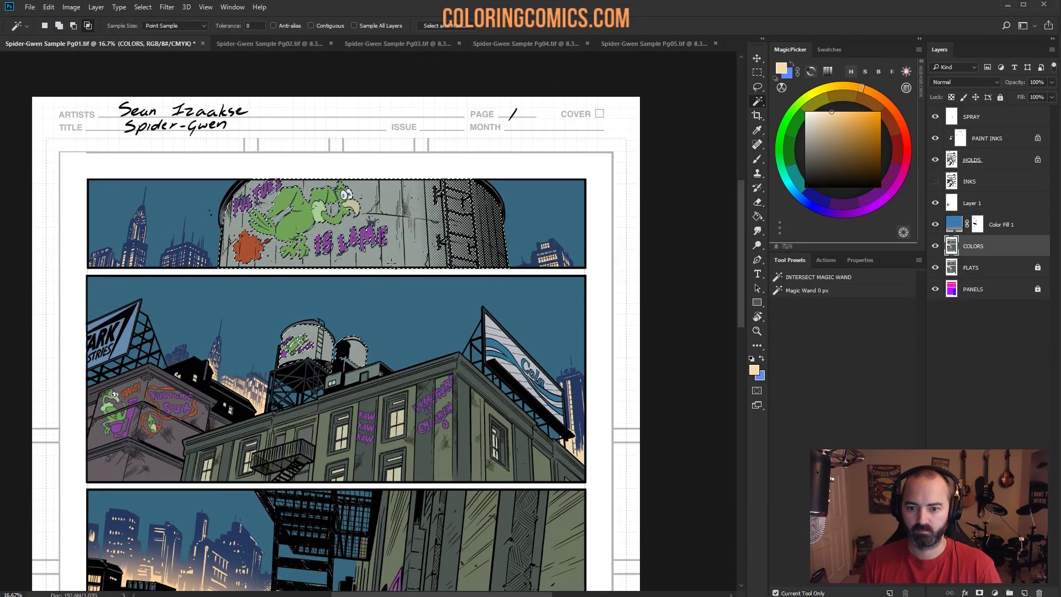
{"action": "key", "text": "ctrl+u"}
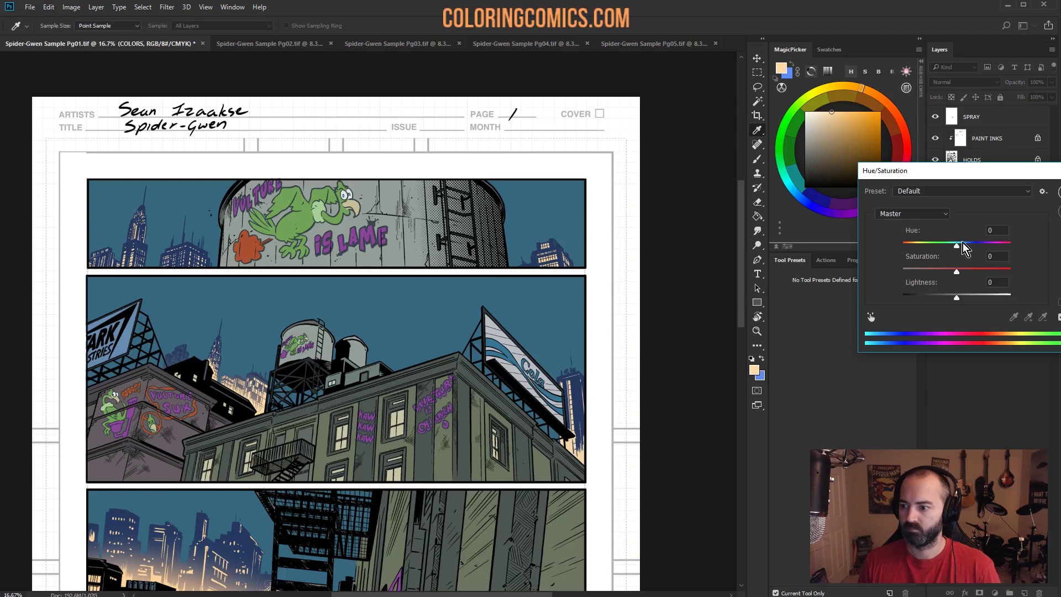
{"action": "left_click", "coordinate": [1057, 302]}
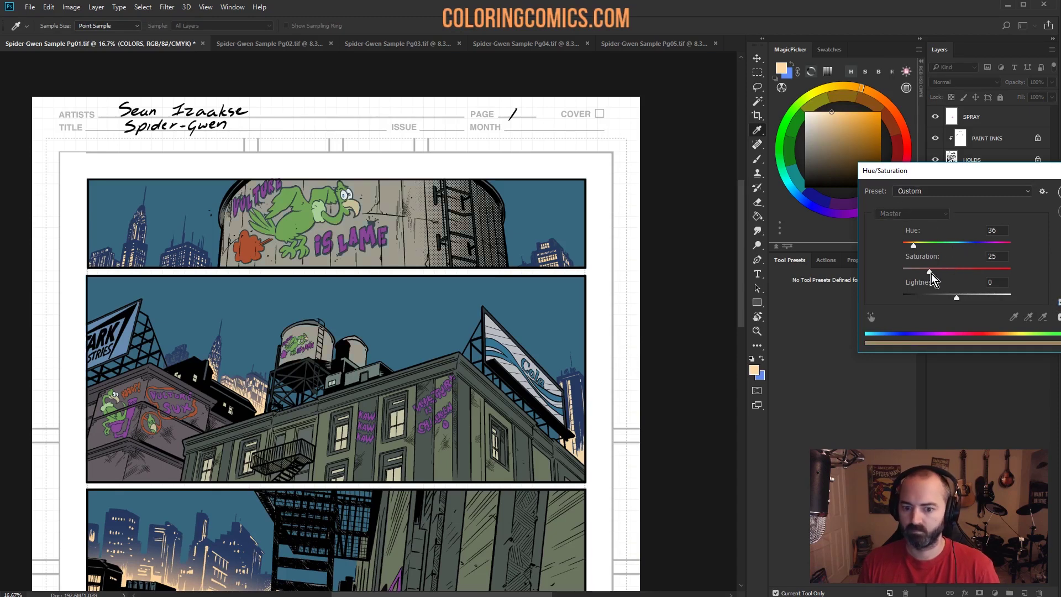
{"action": "left_click_drag", "start_coordinate": [931, 272], "coordinate": [937, 272]}
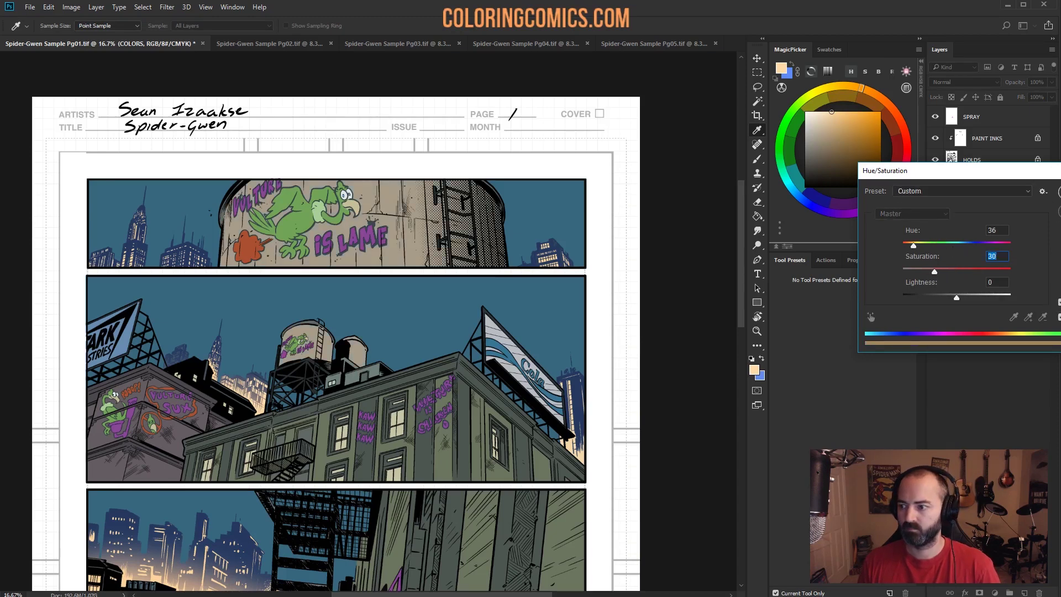
{"action": "key", "text": "Return"}
Step: Add the graffiti and the shaded ladder side of the top panel's water tower to a COLORS layer selection
{"action": "key", "text": "w"}
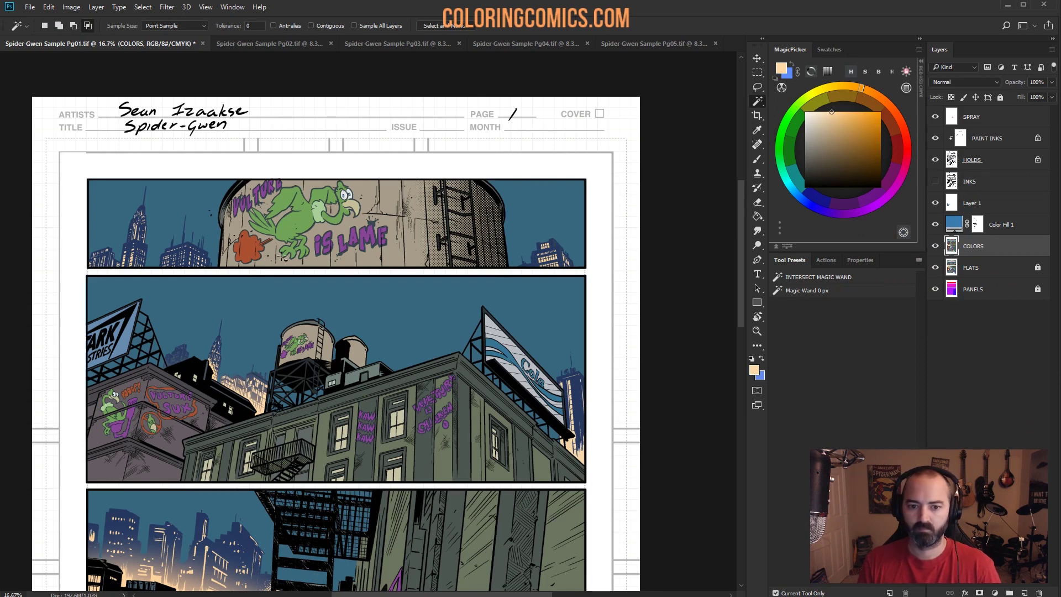
{"action": "left_click", "coordinate": [256, 196], "text": "shift"}
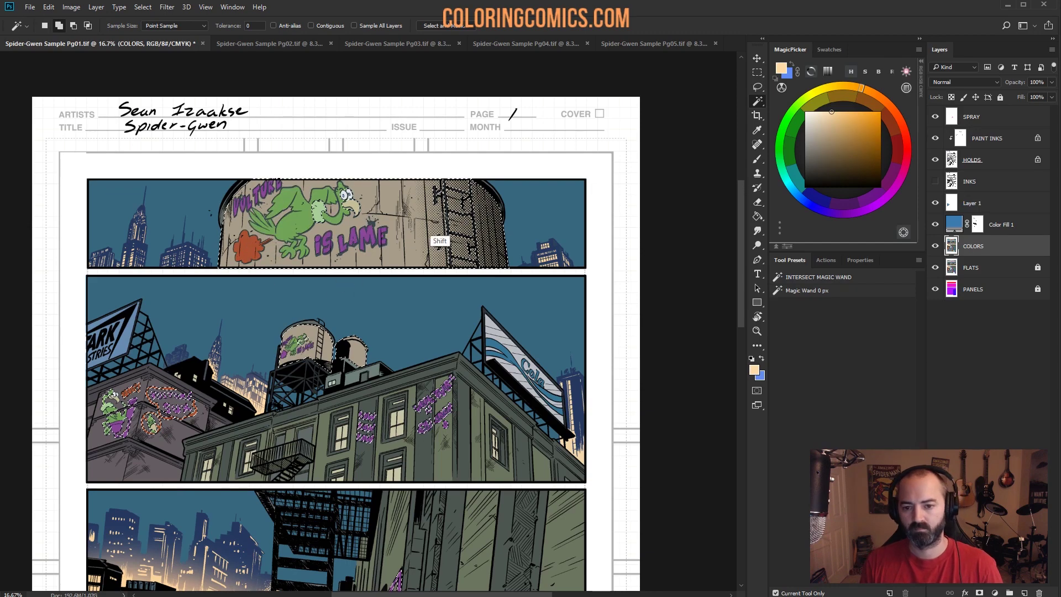
{"action": "left_click", "coordinate": [458, 199], "text": "shift"}
{"action": "key", "text": "q"}
{"action": "key", "text": "q"}
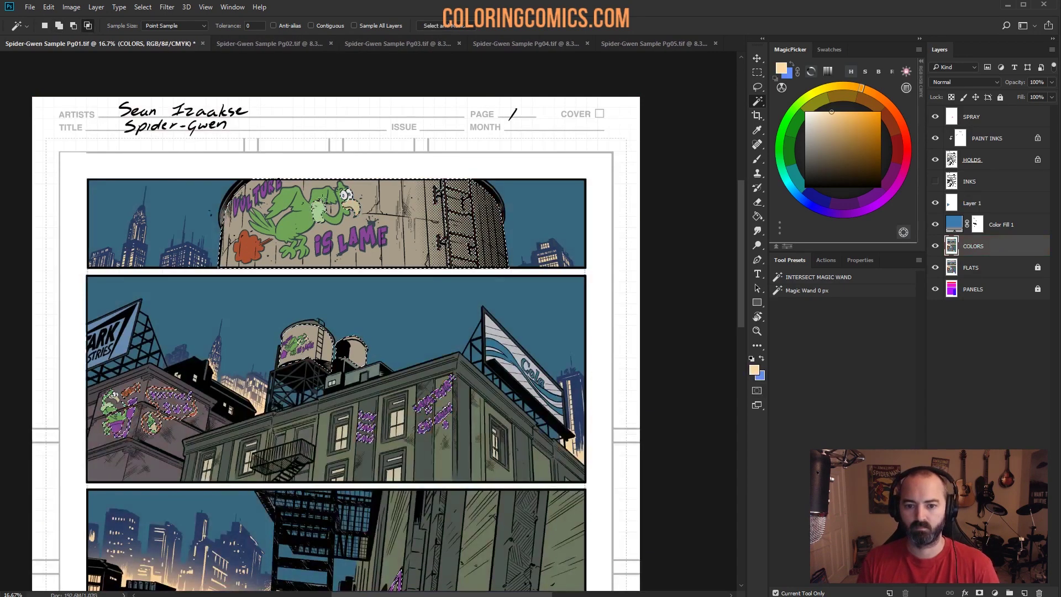
Step: Intersect the water tower selection with the top panel on the PANELS layer, and return to the COLORS layer
{"action": "key", "text": "alt+comma"}
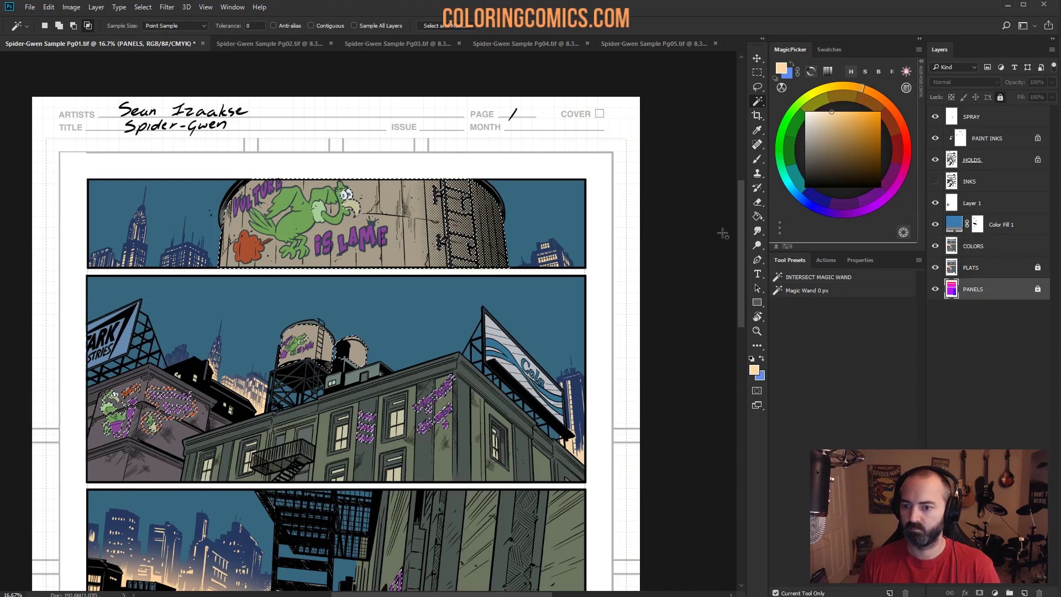
{"action": "key", "text": "q"}
{"action": "key", "text": "q"}
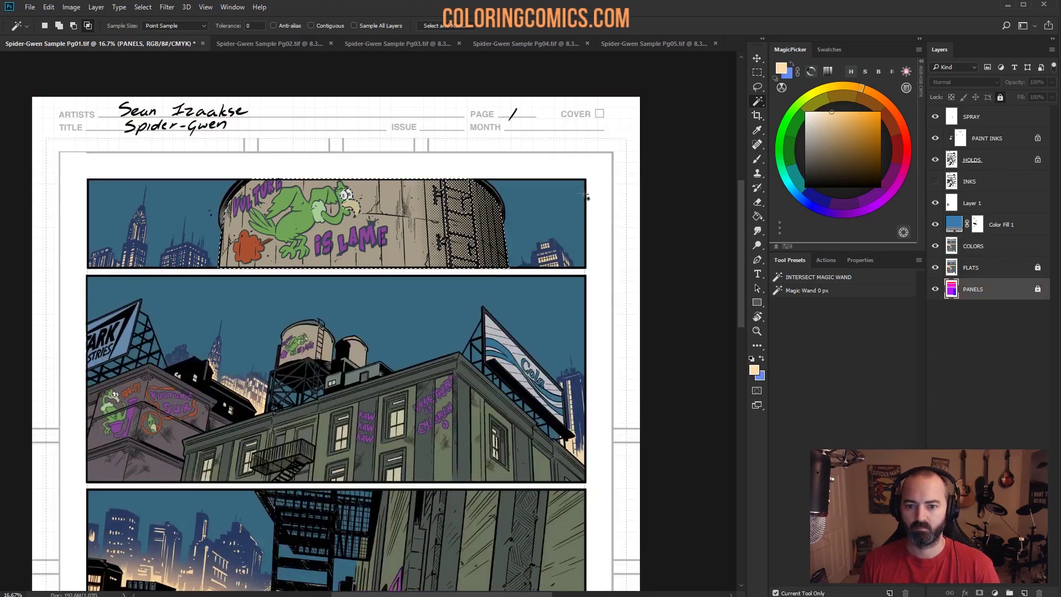
{"action": "left_click", "coordinate": [370, 231], "text": "shift"}
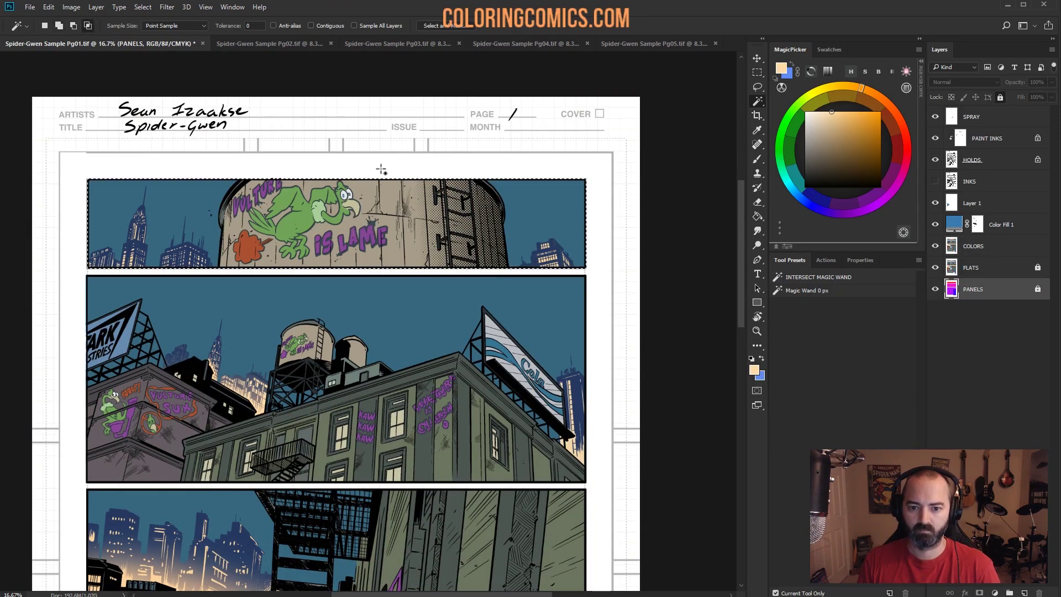
{"action": "key", "text": "ctrl+z"}
{"action": "key", "text": "alt+bracketright"}
{"action": "key", "text": "alt+bracketright"}
{"action": "key", "text": "l"}
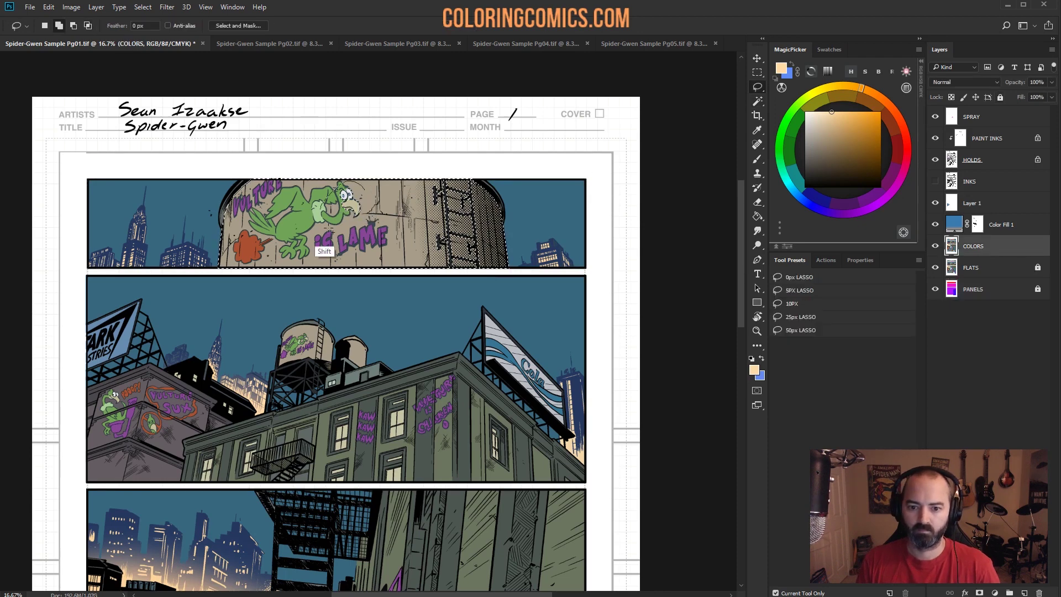
{"action": "key", "text": "q"}
{"action": "key", "text": "q"}
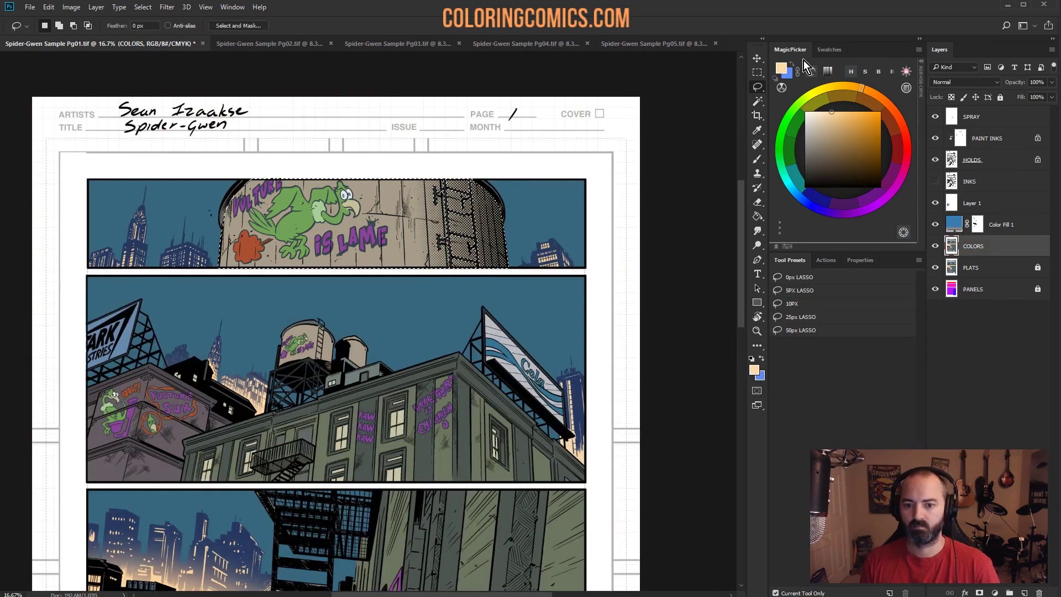
Step: Add a cream #ffdba5 Solid Color fill layer above Color Fill 1 and set its blending mode to Hard Light
{"action": "left_click", "coordinate": [1005, 224]}
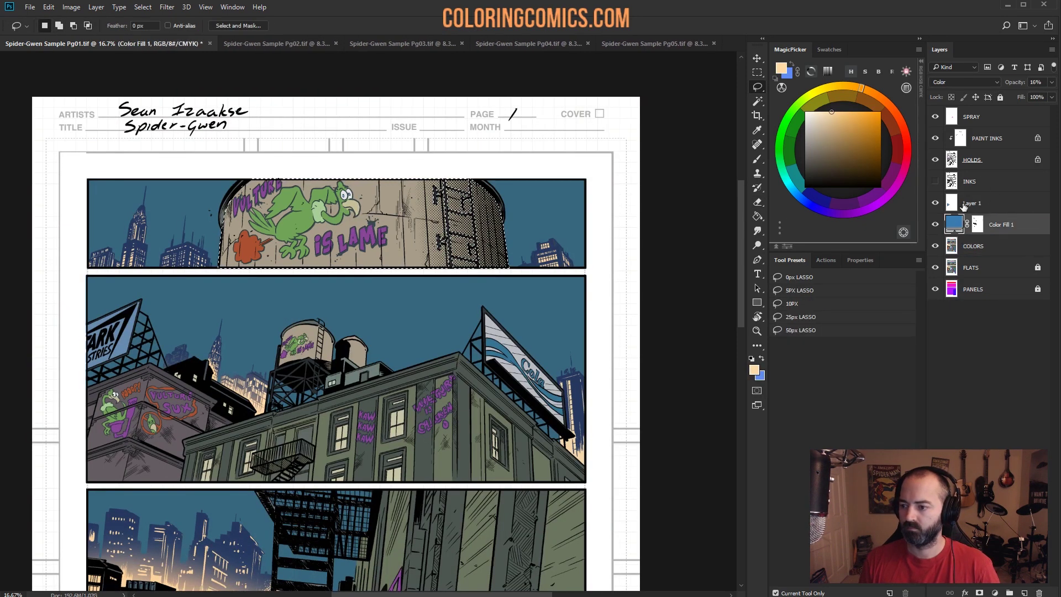
{"action": "left_click", "coordinate": [995, 592]}
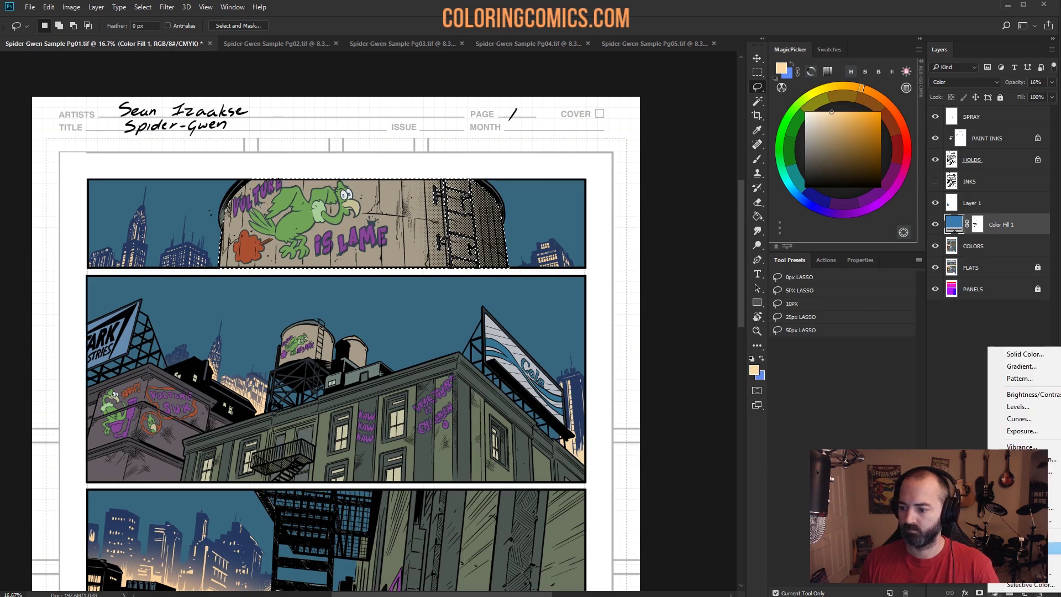
{"action": "left_click", "coordinate": [1025, 353]}
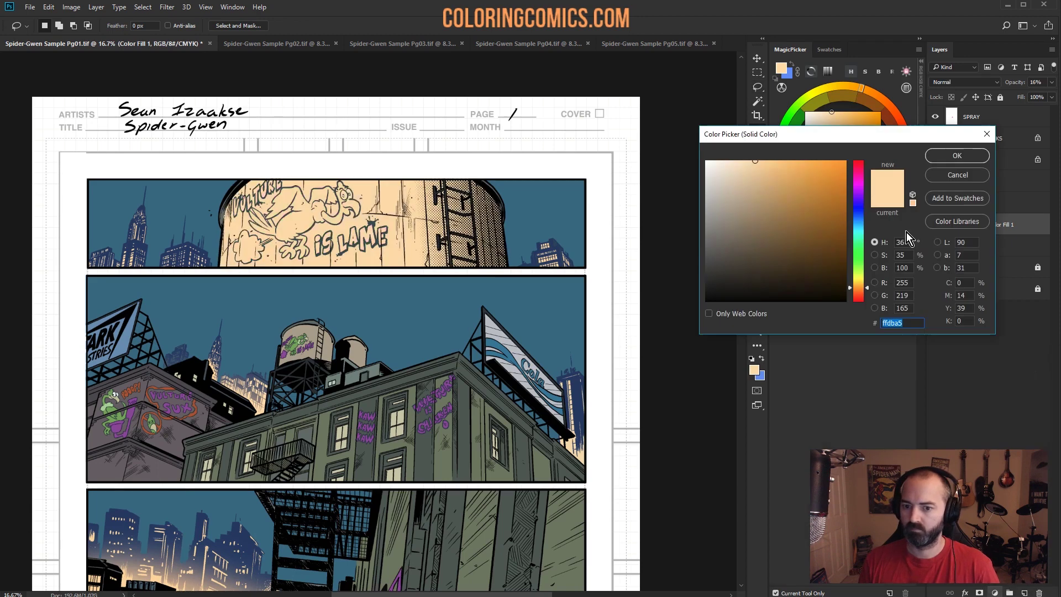
{"action": "left_click", "coordinate": [952, 156]}
{"action": "left_click", "coordinate": [966, 82]}
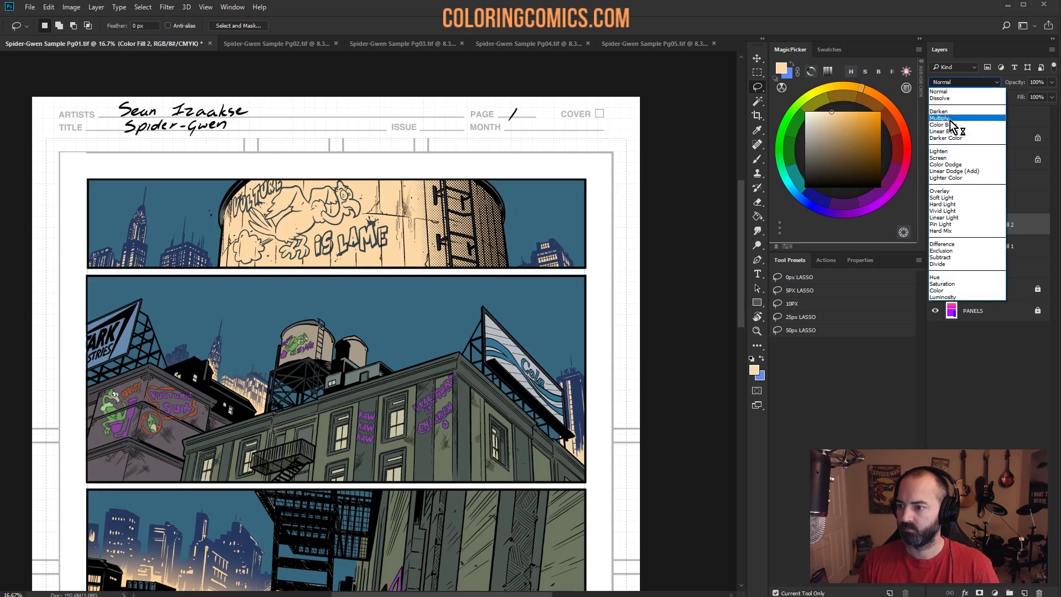
{"action": "left_click", "coordinate": [945, 204]}
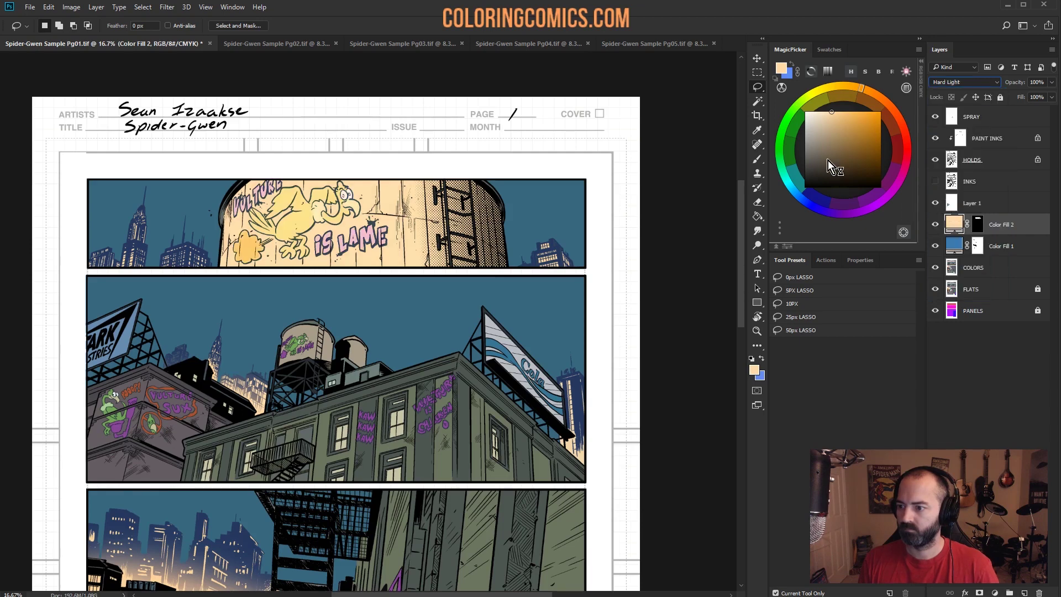
Step: Fill the cream fill layer's mask with black to hide its effect on the water tower
{"action": "left_click", "coordinate": [975, 225]}
{"action": "key", "text": "d"}
{"action": "key", "text": "x"}
{"action": "key", "text": "g"}
{"action": "left_click", "coordinate": [430, 228]}
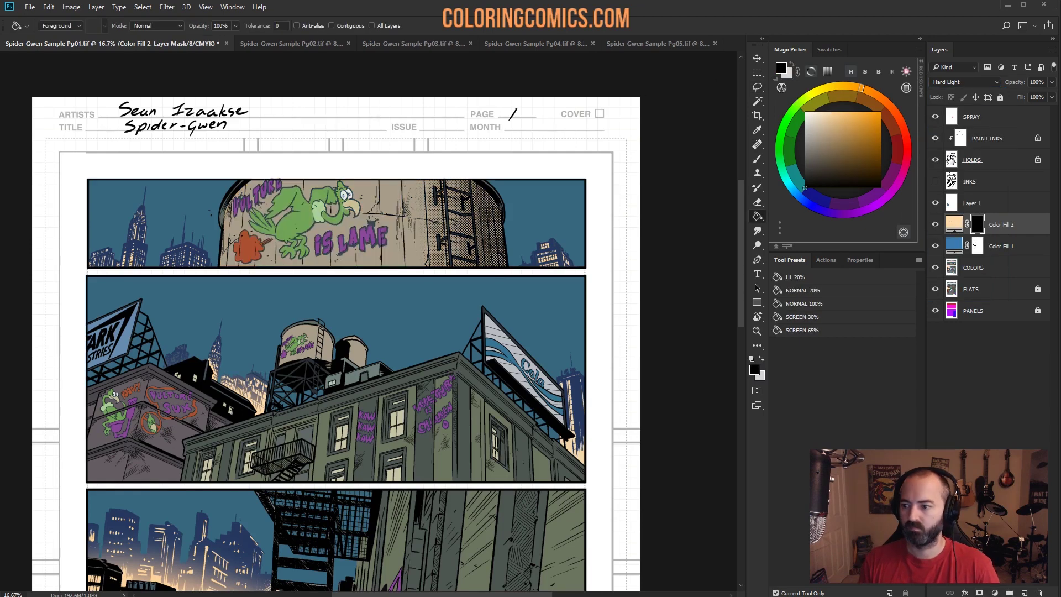
Step: Switch to the Brush tool with white as the foreground color and enlarge the brush preset list
{"action": "key", "text": "x"}
{"action": "key", "text": "b"}
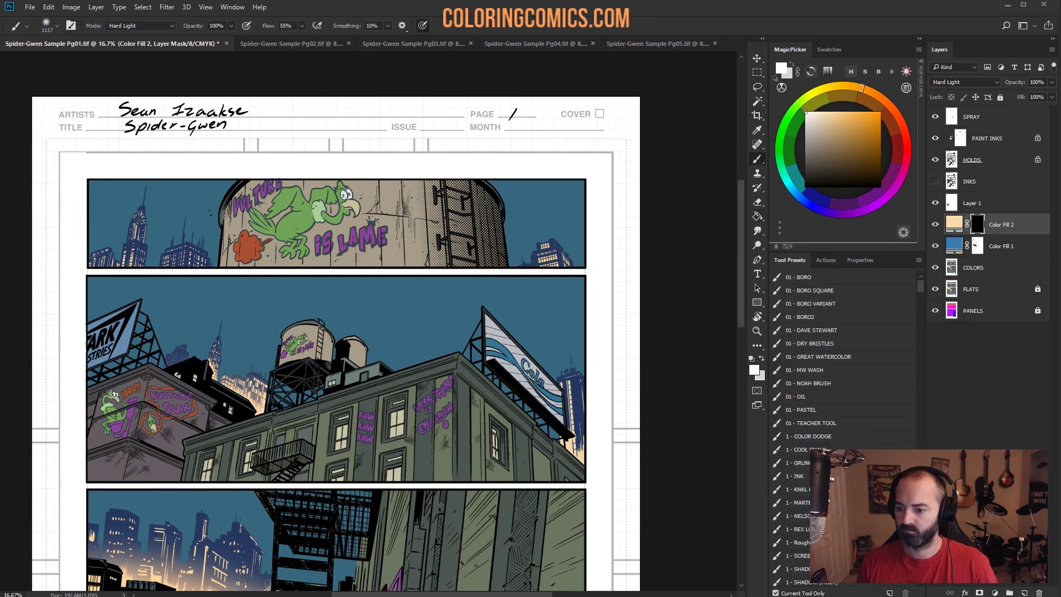
{"action": "scroll", "coordinate": [919, 287], "scroll_direction": "down", "scroll_amount": 5}
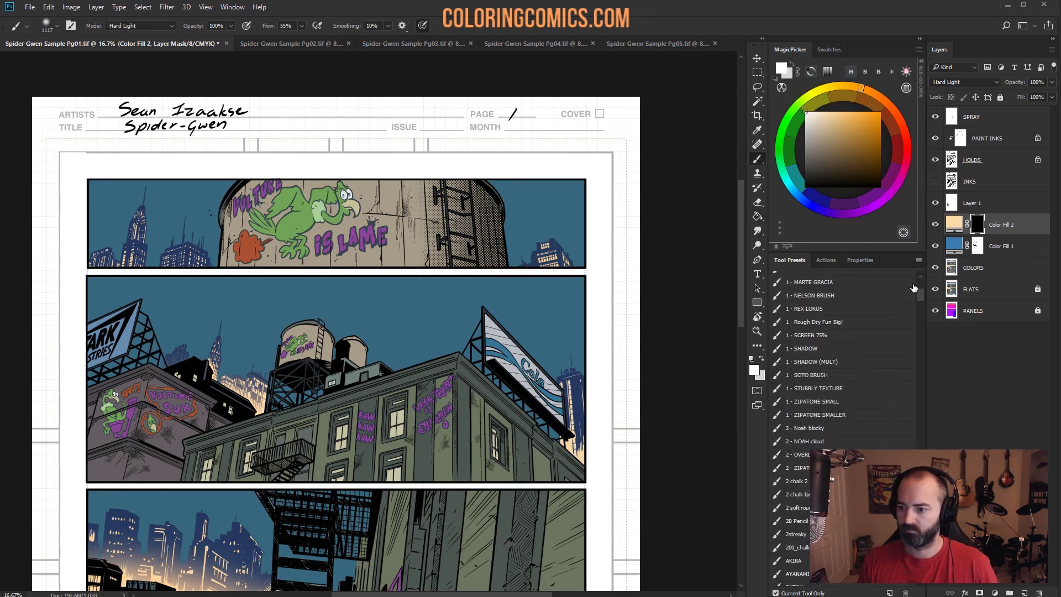
{"action": "left_click_drag", "start_coordinate": [879, 251], "coordinate": [879, 218]}
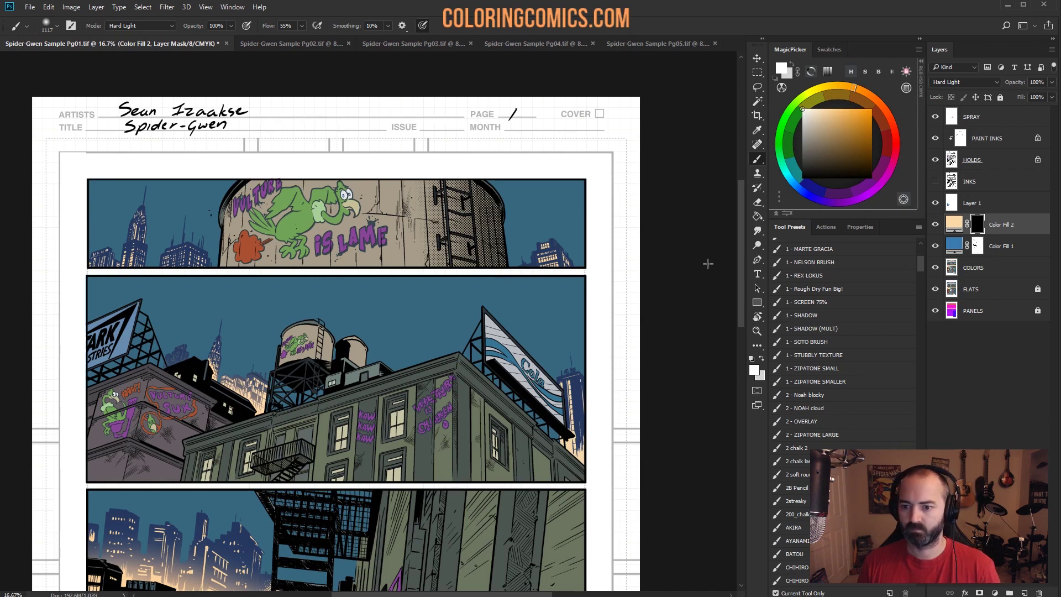
Step: Select the water tower's tan area on the COLORS layer with the Magic Wand
{"action": "key", "text": "w"}
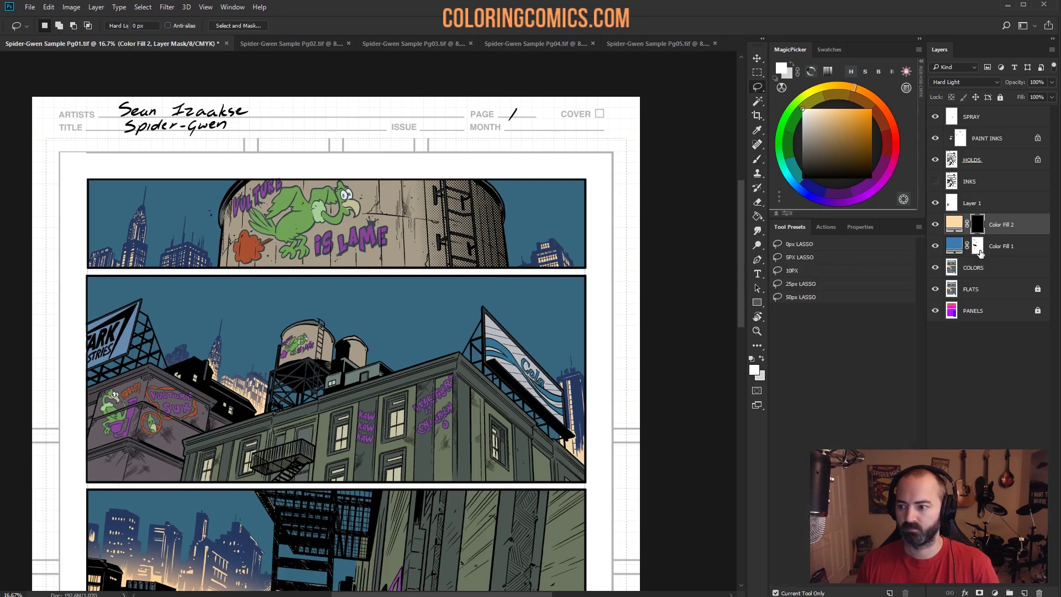
{"action": "key", "text": "alt+["}
{"action": "key", "text": "alt+["}
{"action": "left_click", "coordinate": [413, 222]}
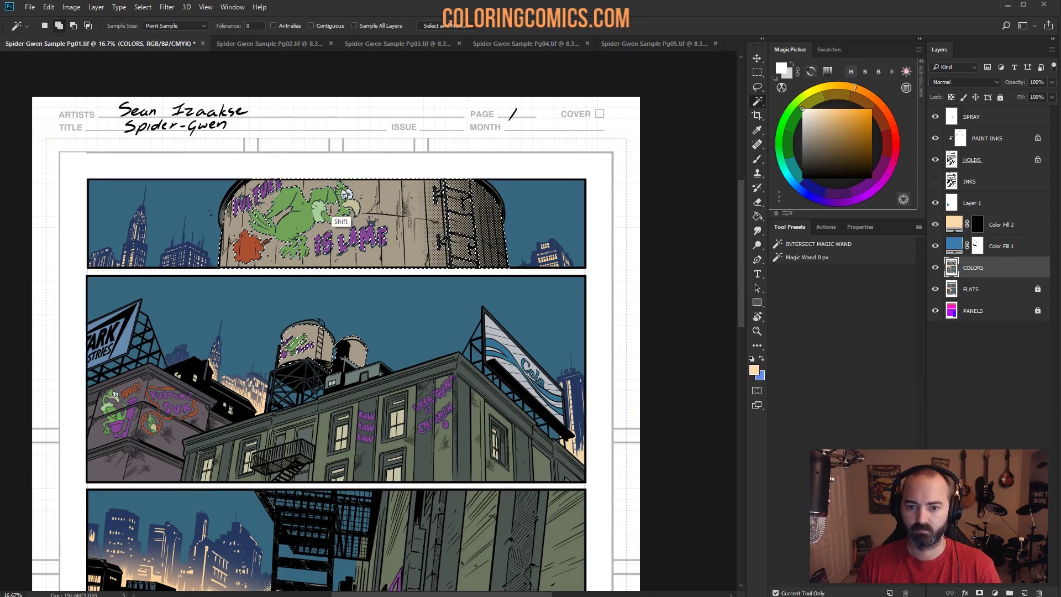
{"action": "key", "text": "l"}
{"action": "key", "text": "w"}
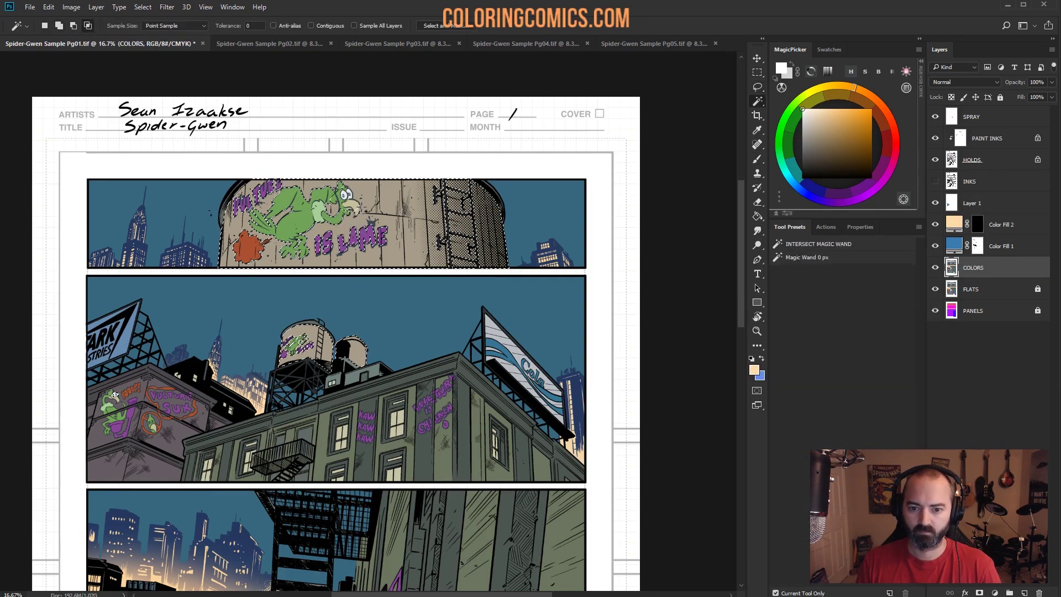
Step: Add the vulture and lettering graffiti to the water tower selection and restrict it to the top panel using PANELS
{"action": "left_click", "coordinate": [315, 218], "text": "shift"}
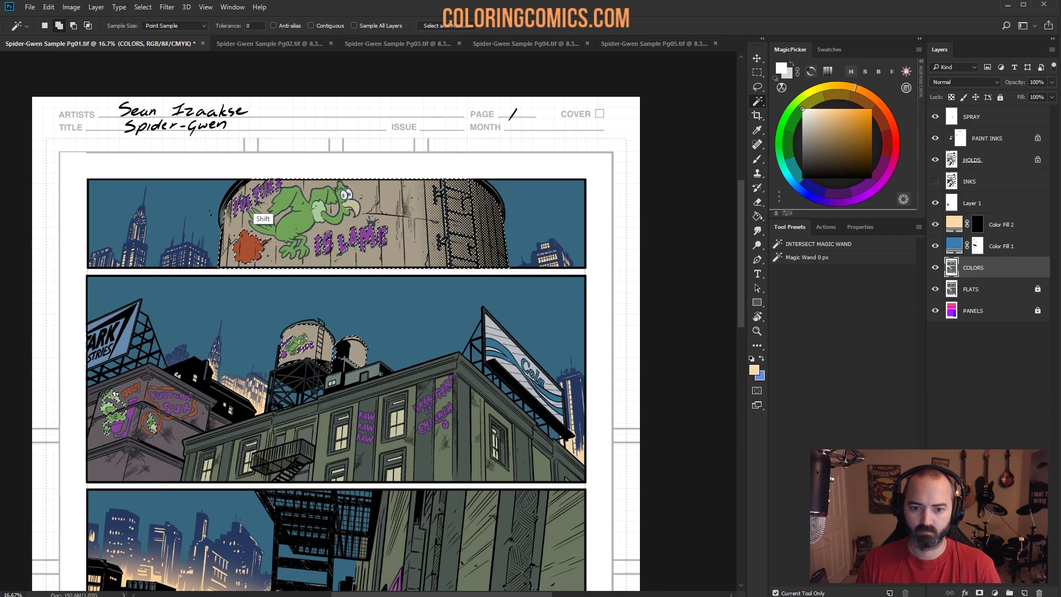
{"action": "left_click", "coordinate": [330, 248], "text": "shift"}
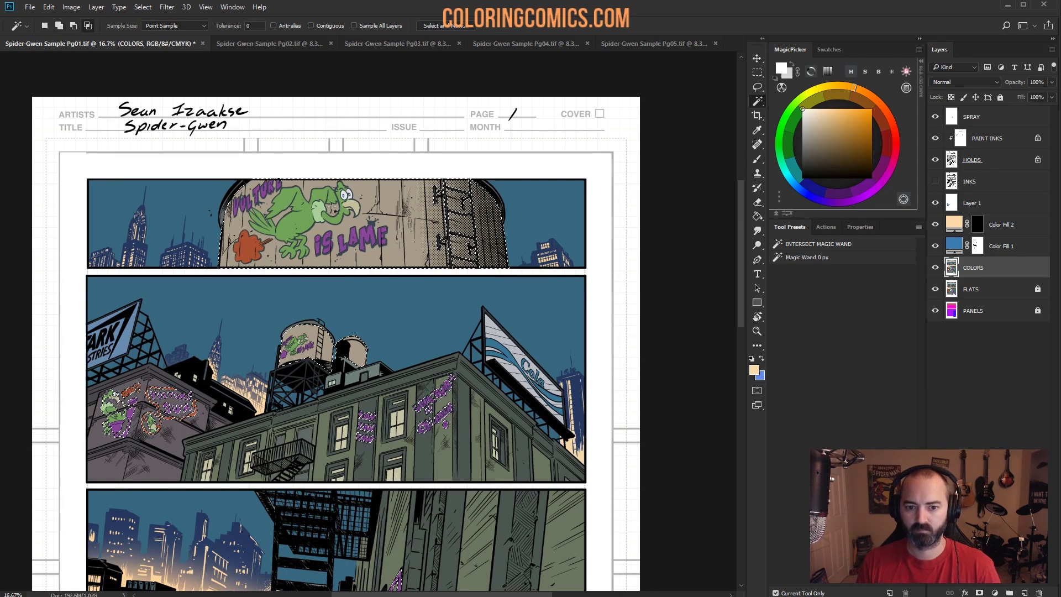
{"action": "key", "text": "q"}
{"action": "key", "text": "q"}
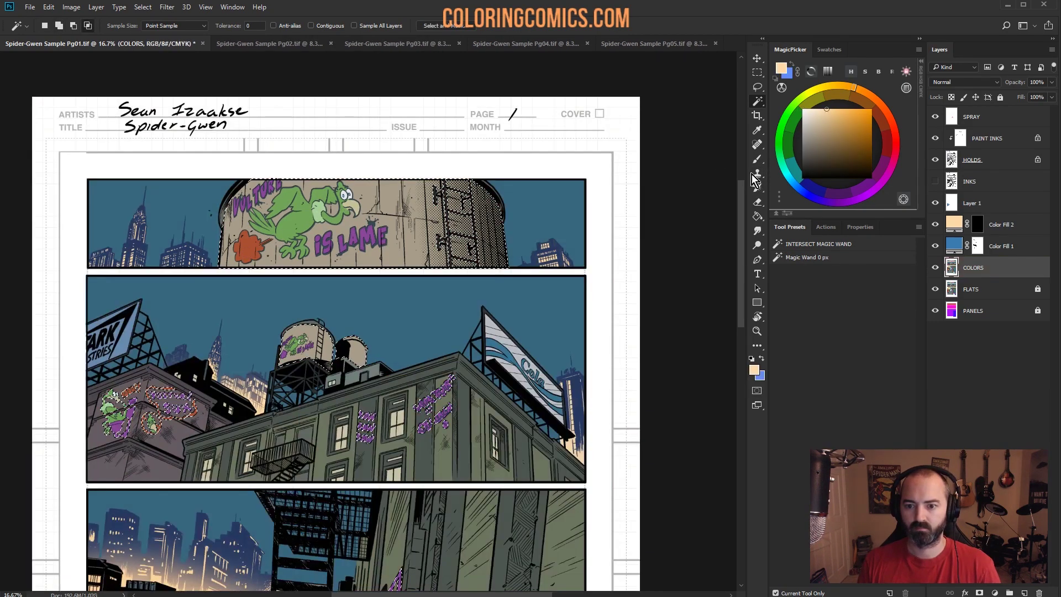
{"action": "left_click", "coordinate": [246, 194], "text": "shift"}
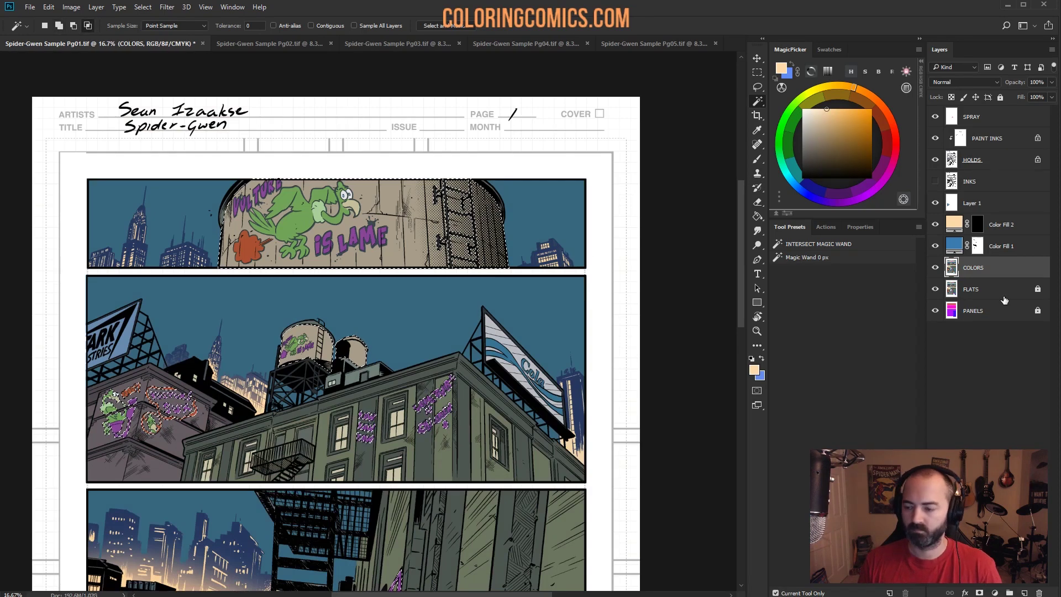
{"action": "left_click", "coordinate": [978, 311]}
{"action": "left_click", "coordinate": [949, 120], "text": "ctrl"}
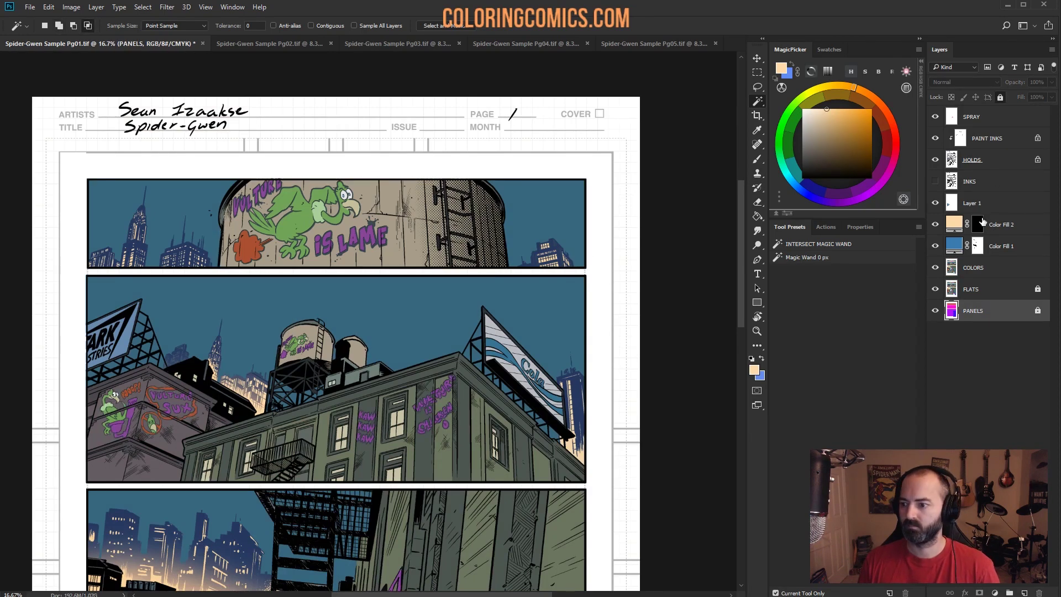
Step: Paint a soft white glow on the cream fill layer's mask over the top panel's water tower with the SOTO brush, and deselect
{"action": "left_click", "coordinate": [977, 224]}
{"action": "key", "text": "b"}
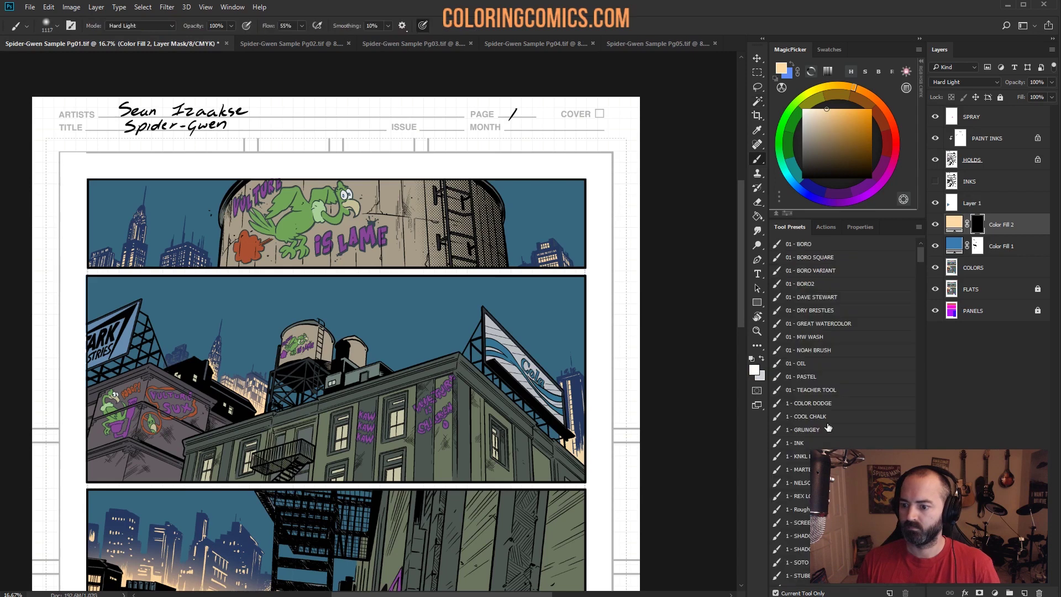
{"action": "left_click", "coordinate": [797, 562]}
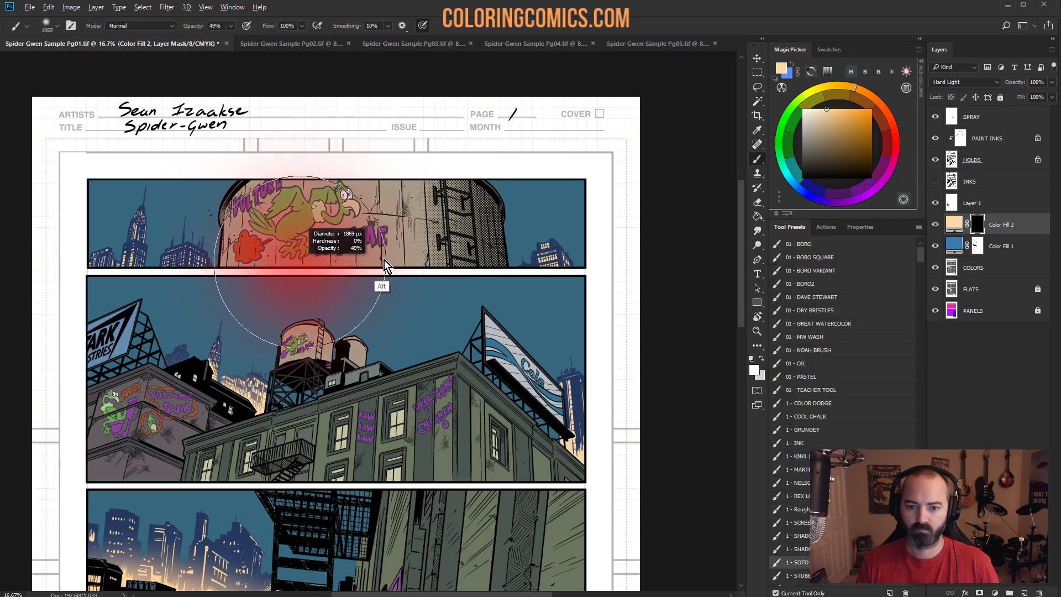
{"action": "left_click_drag", "start_coordinate": [284, 316], "coordinate": [445, 313]}
{"action": "mouse_move", "coordinate": [280, 298]}
{"action": "left_mouse_down"}
{"action": "mouse_move", "coordinate": [330, 290]}
{"action": "mouse_move", "coordinate": [347, 302]}
{"action": "left_mouse_up"}
{"action": "key", "text": "l"}
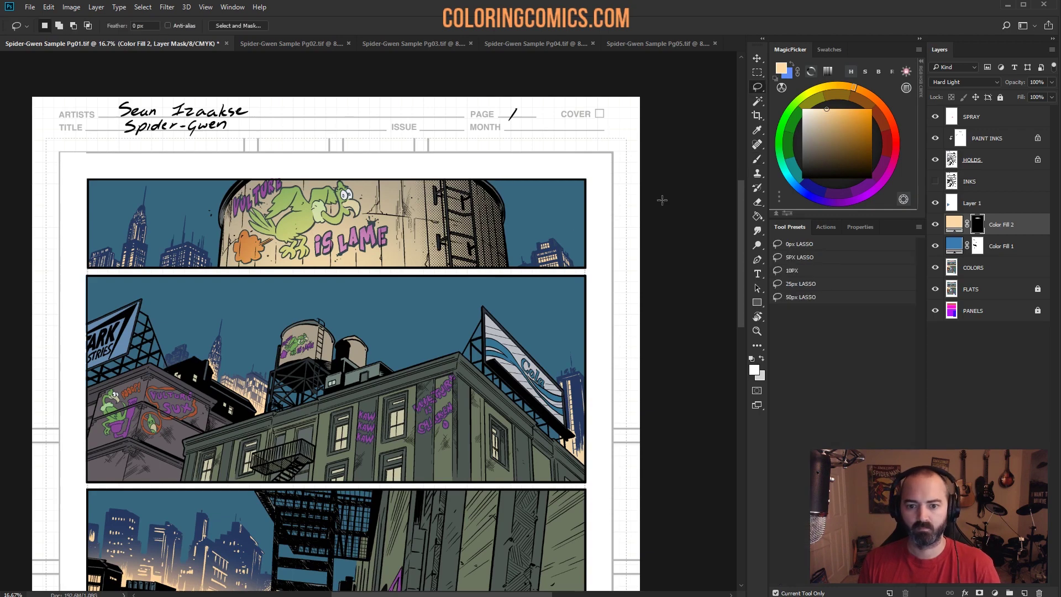
{"action": "key", "text": "d"}
Step: Lasso a rough circle around the lit skyline buildings beside the water tower in the second panel
{"action": "left_click_drag", "start_coordinate": [376, 253], "coordinate": [401, 169]}
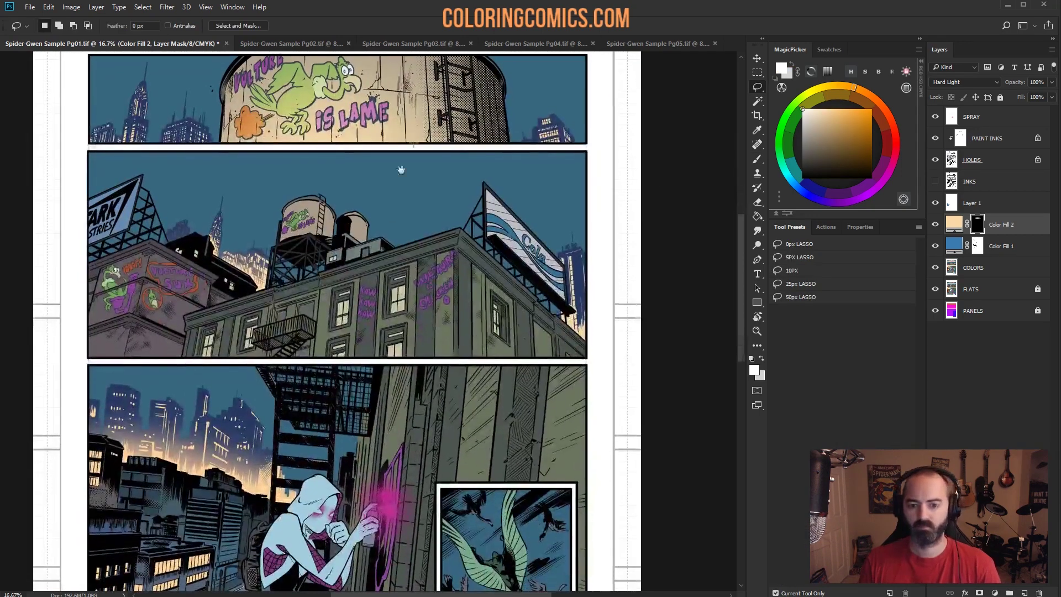
{"action": "key", "text": "z"}
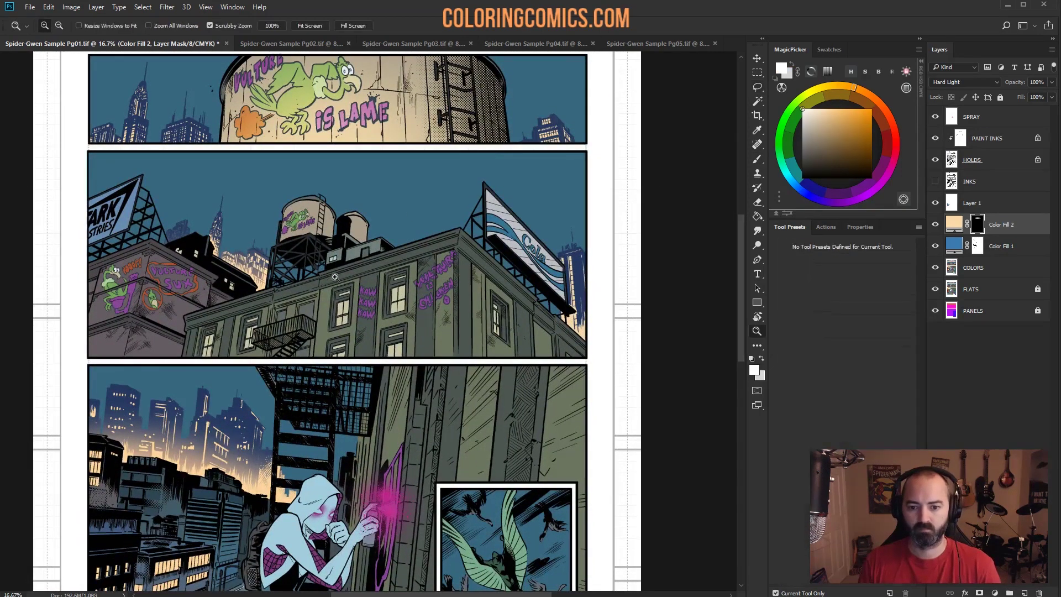
{"action": "left_click", "coordinate": [394, 205]}
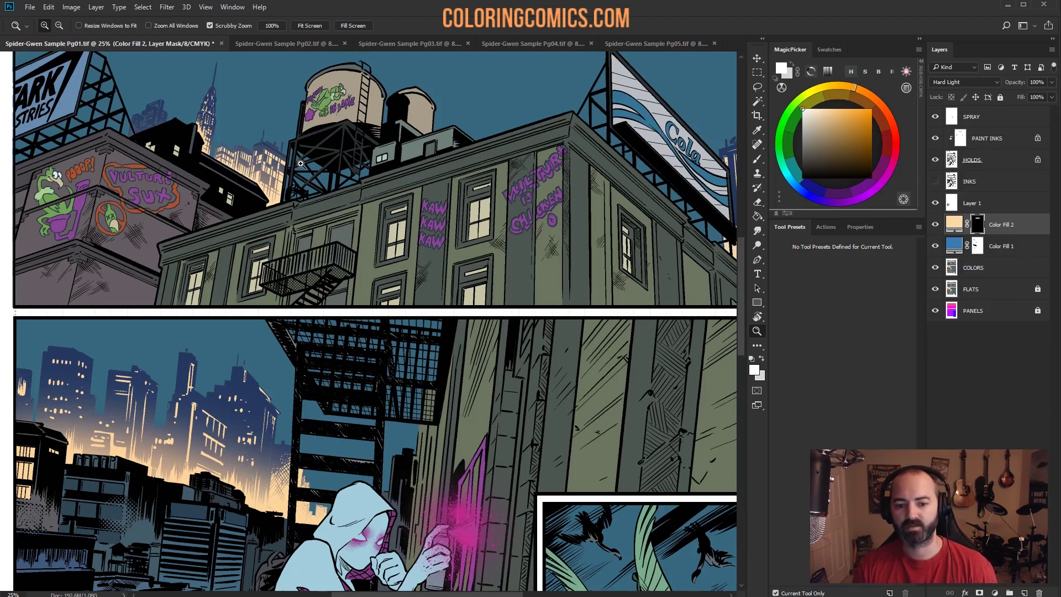
{"action": "left_click", "coordinate": [214, 133]}
{"action": "left_click", "coordinate": [406, 188]}
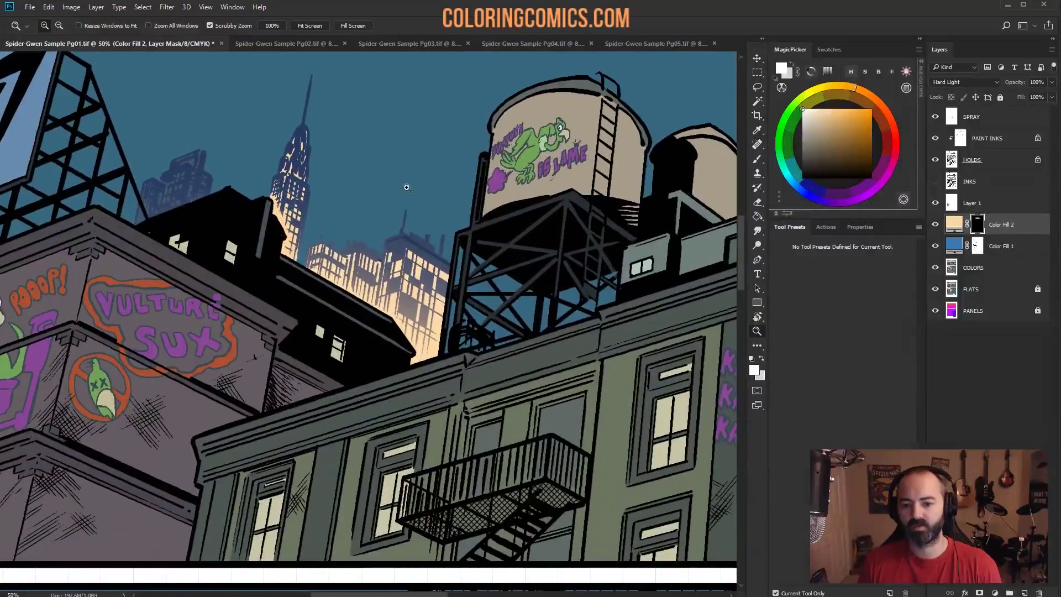
{"action": "key", "text": "l"}
{"action": "left_click_drag", "start_coordinate": [414, 204], "coordinate": [399, 193]}
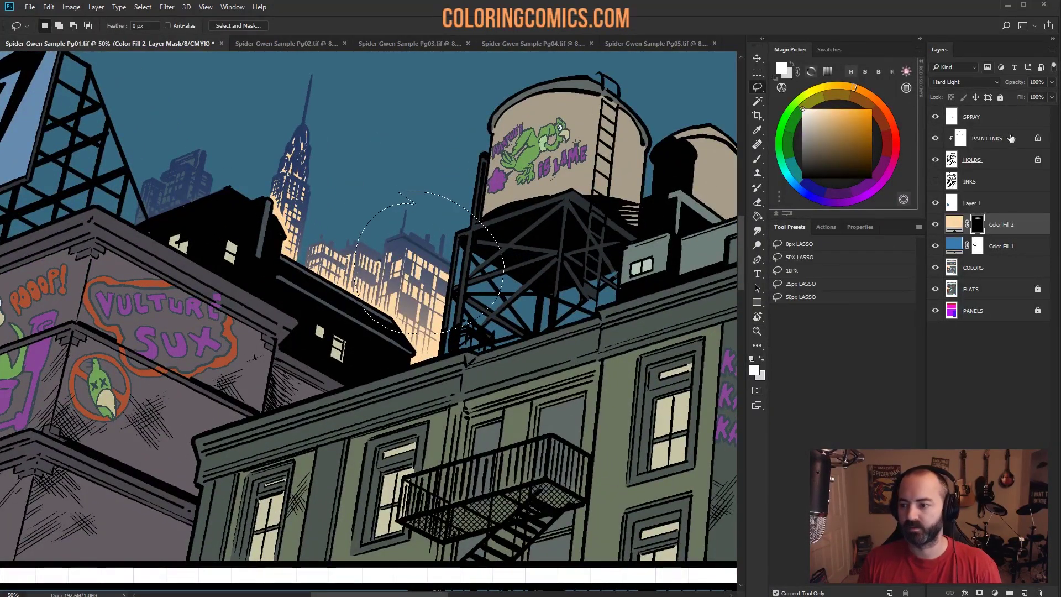
Step: Hide all layers above COLORS, from SPRAY down to Color Fill 1, and make black the foreground color
{"action": "left_click_drag", "start_coordinate": [935, 117], "coordinate": [935, 246]}
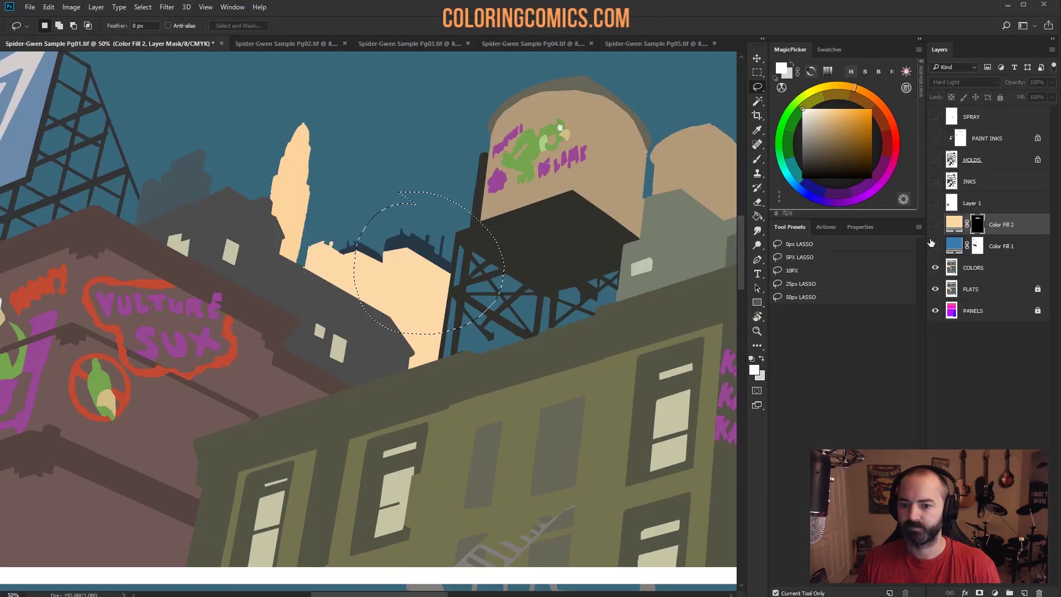
{"action": "key", "text": "b"}
{"action": "key", "text": "x"}
{"action": "key", "text": "l"}
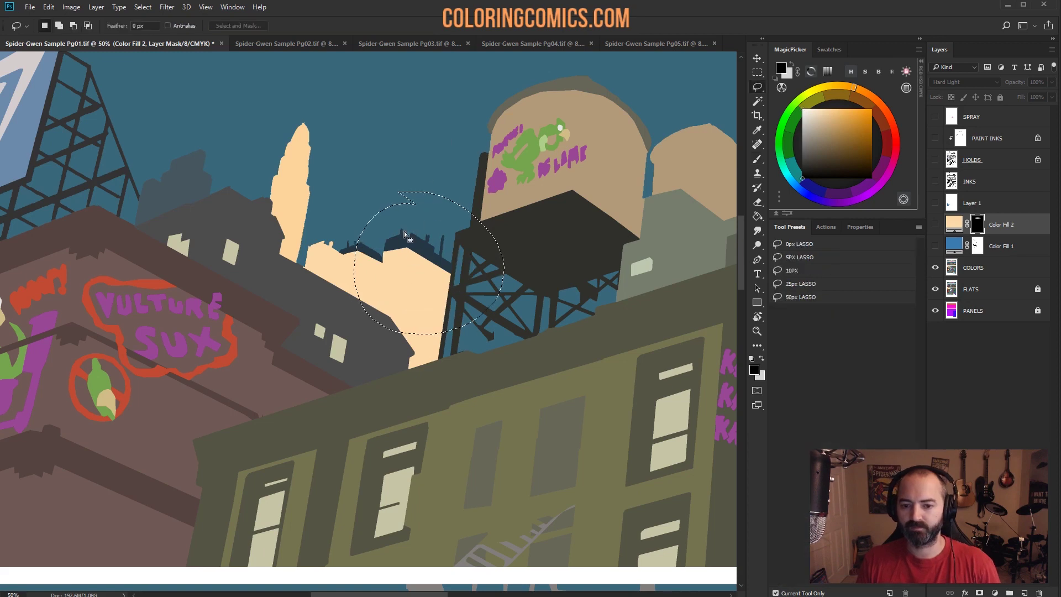
Step: On the COLORS layer, fill the dark skyline silhouettes beside the second panel's water tower with cream sampled from the lit building
{"action": "mouse_move", "coordinate": [371, 219]}
{"action": "left_mouse_down"}
{"action": "mouse_move", "coordinate": [479, 247]}
{"action": "mouse_move", "coordinate": [390, 211]}
{"action": "left_mouse_up"}
{"action": "key", "text": "g"}
{"action": "left_click", "coordinate": [434, 234]}
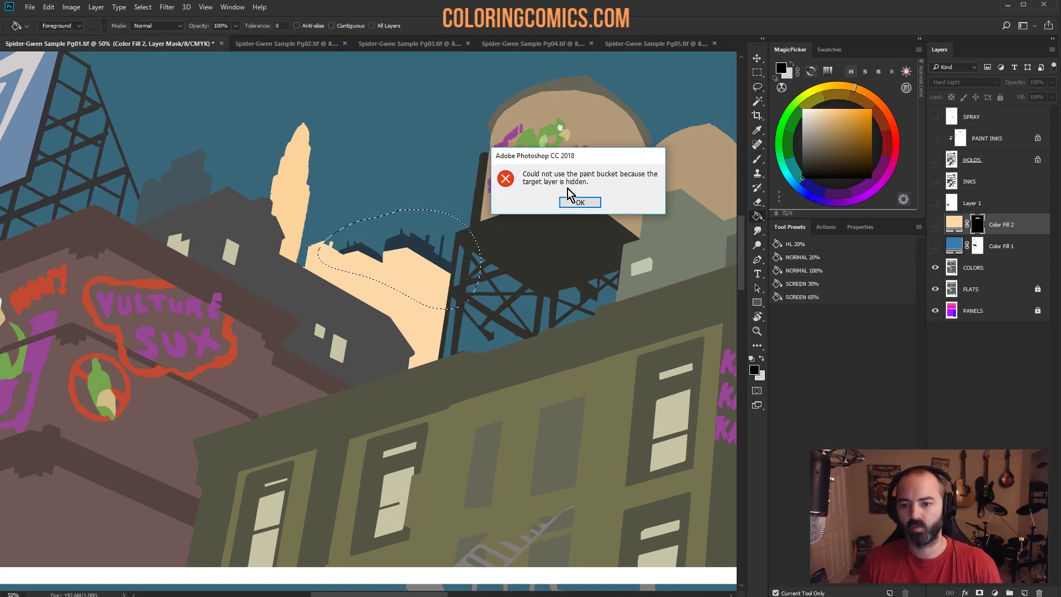
{"action": "left_click", "coordinate": [571, 197]}
{"action": "left_click", "coordinate": [975, 267]}
{"action": "left_click", "coordinate": [420, 265], "text": "alt"}
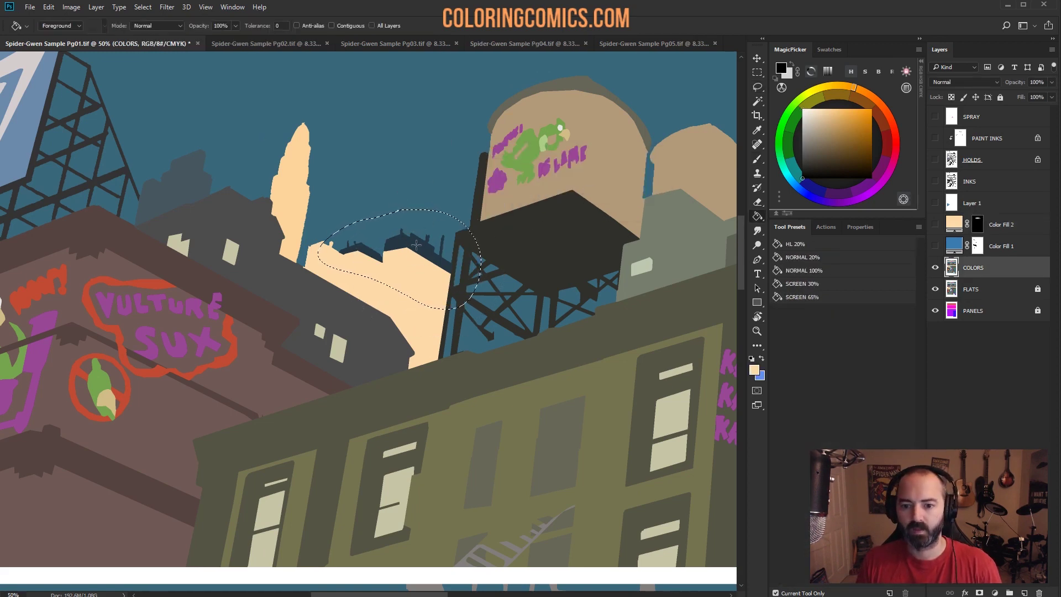
{"action": "left_click", "coordinate": [409, 243]}
Step: Lasso the distant dark building beside the STARK billboard and fill it with the same cream
{"action": "key", "text": "l"}
{"action": "mouse_move", "coordinate": [201, 142]}
{"action": "left_mouse_down"}
{"action": "mouse_move", "coordinate": [110, 177]}
{"action": "mouse_move", "coordinate": [199, 145]}
{"action": "left_mouse_up"}
{"action": "key", "text": "alt+BackSpace"}
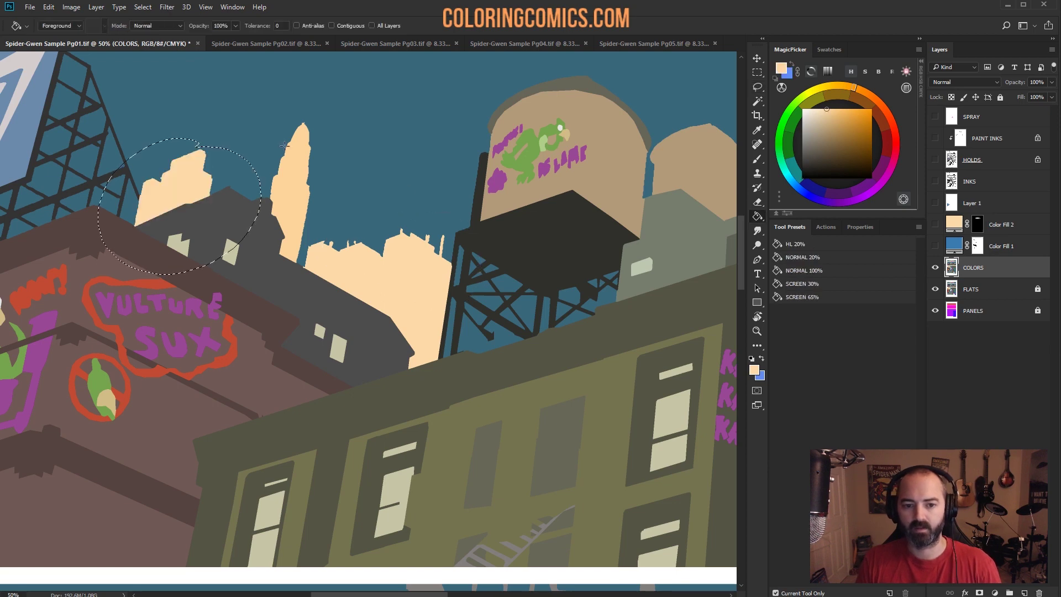
Step: Show the layers above COLORS again, from SPRAY down to Color Fill 1, leaving INKS hidden, and deselect
{"action": "left_click", "coordinate": [935, 117]}
{"action": "left_click", "coordinate": [935, 138]}
{"action": "left_click", "coordinate": [935, 160]}
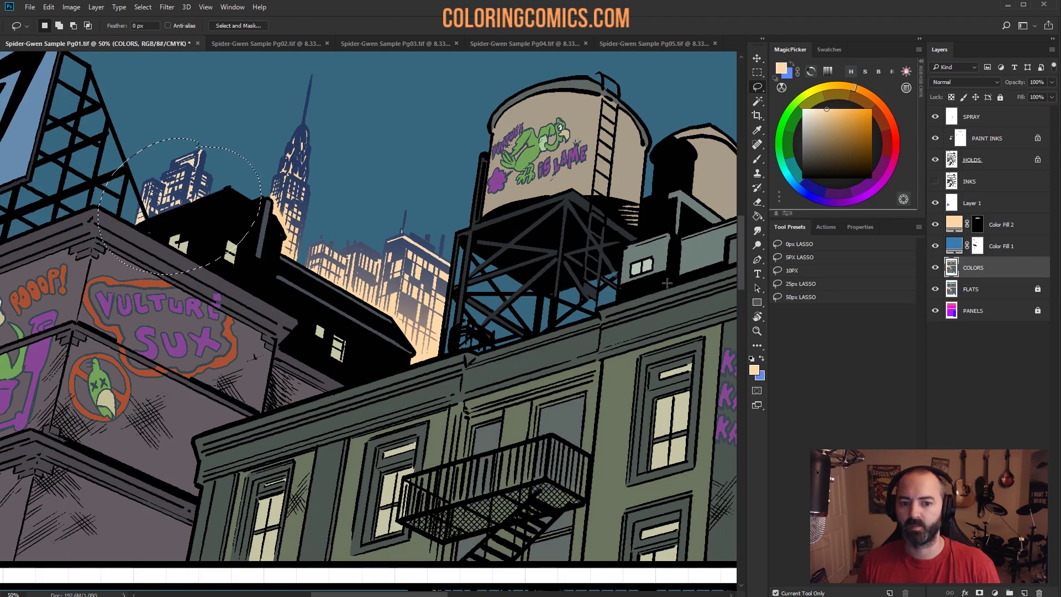
{"action": "key", "text": "ctrl+d"}
Step: Review the skyline and water tower colors across the page's upper panels
{"action": "left_click", "coordinate": [757, 330]}
{"action": "scroll", "coordinate": [426, 380], "scroll_direction": "down", "scroll_amount": 5}
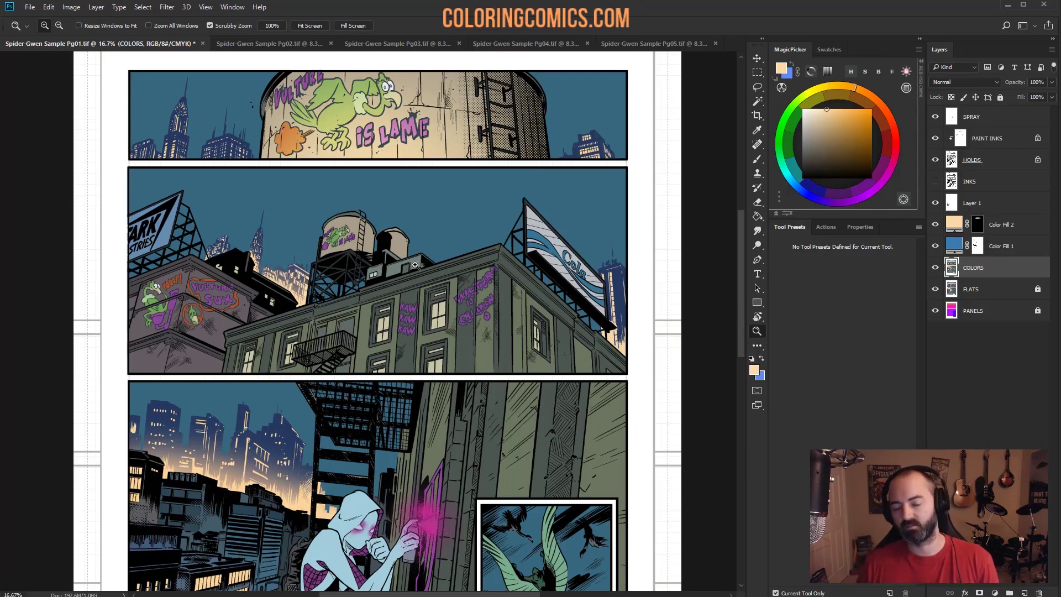
{"action": "key", "text": "b"}
{"action": "left_click", "coordinate": [543, 287], "text": "alt"}
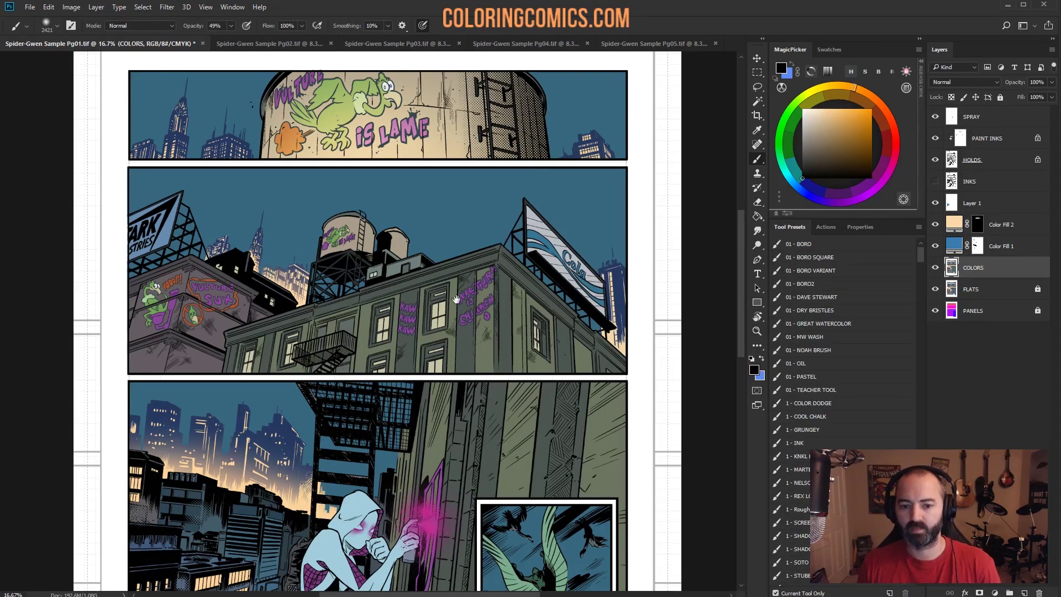
{"action": "left_click_drag", "start_coordinate": [456, 299], "coordinate": [468, 190]}
{"action": "mouse_move", "coordinate": [469, 303]}
{"action": "left_mouse_down"}
{"action": "mouse_move", "coordinate": [482, 178]}
{"action": "mouse_move", "coordinate": [479, 320]}
{"action": "left_mouse_up"}
{"action": "left_click_drag", "start_coordinate": [466, 166], "coordinate": [465, 298]}
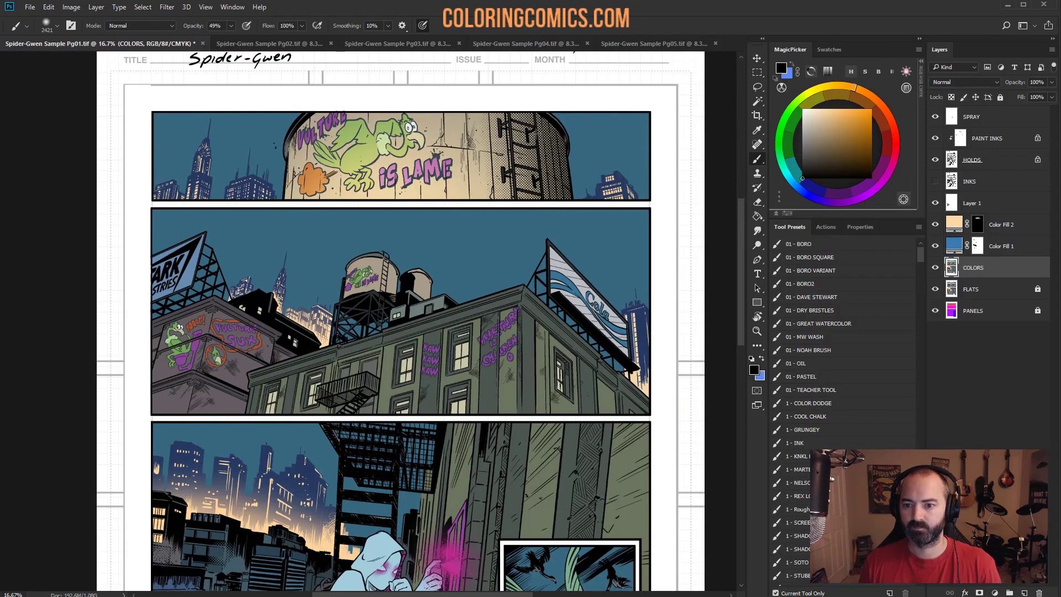
{"action": "key", "text": "w"}
{"action": "scroll", "coordinate": [528, 172], "scroll_direction": "up", "scroll_amount": 2}
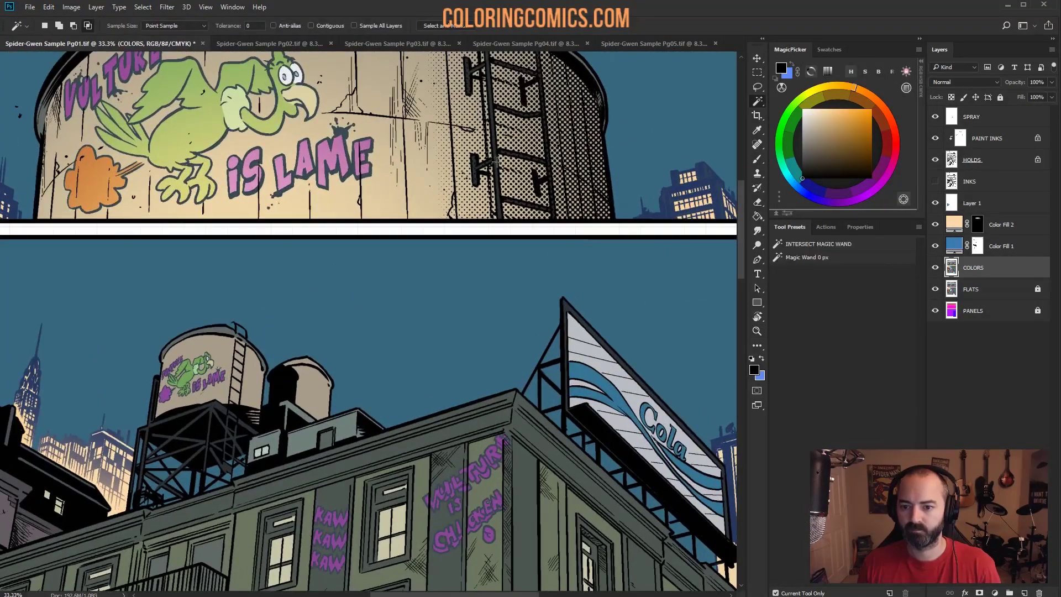
Step: Activate the Color Fill 2 layer mask and set white as the foreground color for the soft brush
{"action": "key", "text": "b"}
{"action": "left_click", "coordinate": [976, 223]}
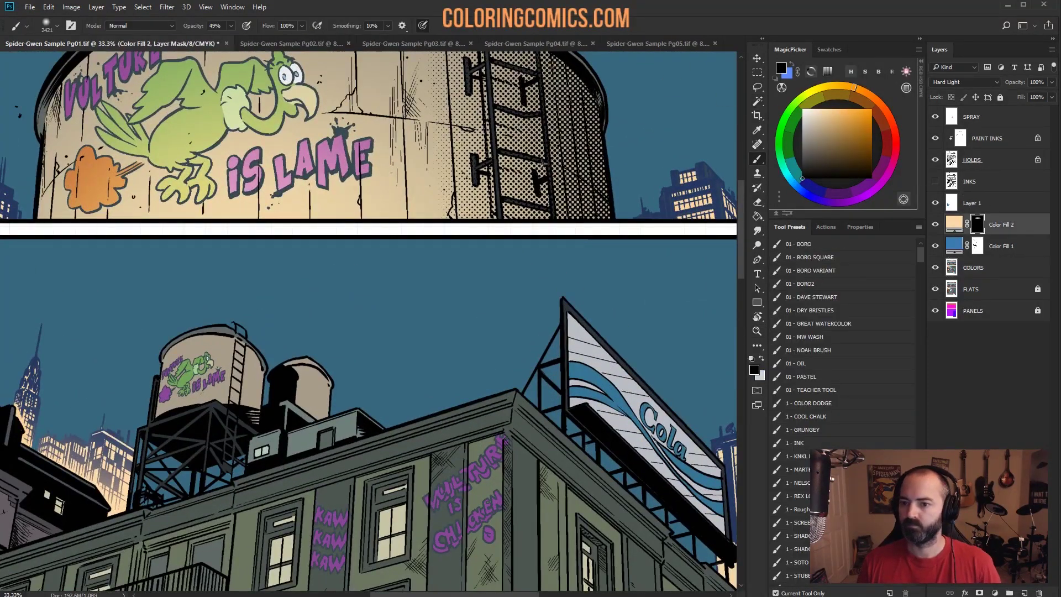
{"action": "left_click", "coordinate": [802, 109]}
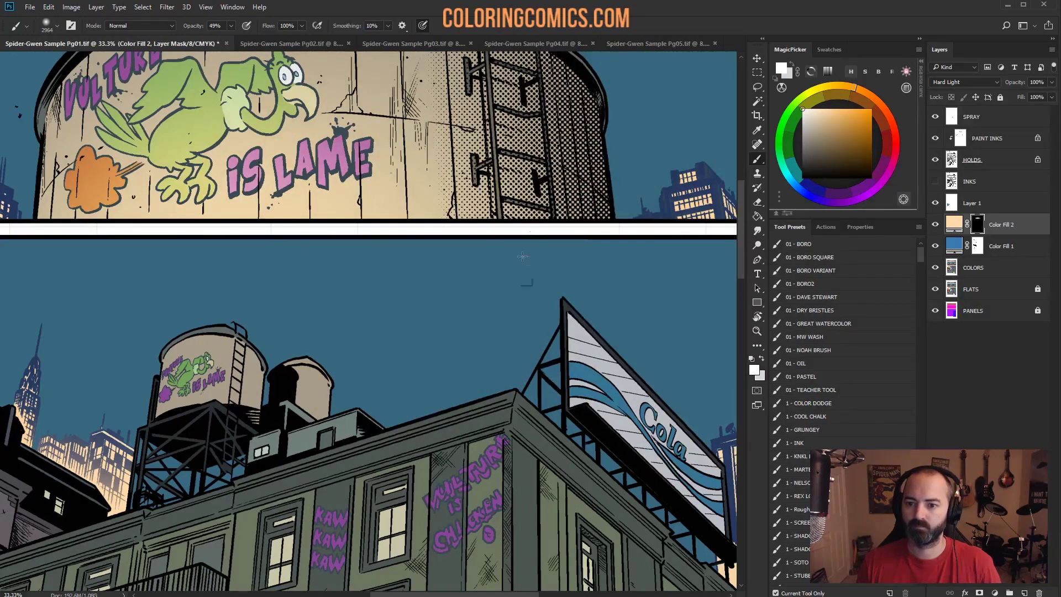
{"action": "mouse_move", "coordinate": [539, 229]}
{"action": "left_mouse_down"}
{"action": "mouse_move", "coordinate": [417, 262]}
{"action": "mouse_move", "coordinate": [532, 279]}
{"action": "mouse_move", "coordinate": [444, 199]}
{"action": "left_mouse_up"}
Step: Try to select the second panel's water tower supports with the Magic Wand while Color Fill 2 is active
{"action": "left_click", "coordinate": [757, 330]}
{"action": "left_click", "coordinate": [528, 322], "text": "alt"}
{"action": "left_click", "coordinate": [527, 321], "text": "alt"}
{"action": "left_click", "coordinate": [528, 321], "text": "alt"}
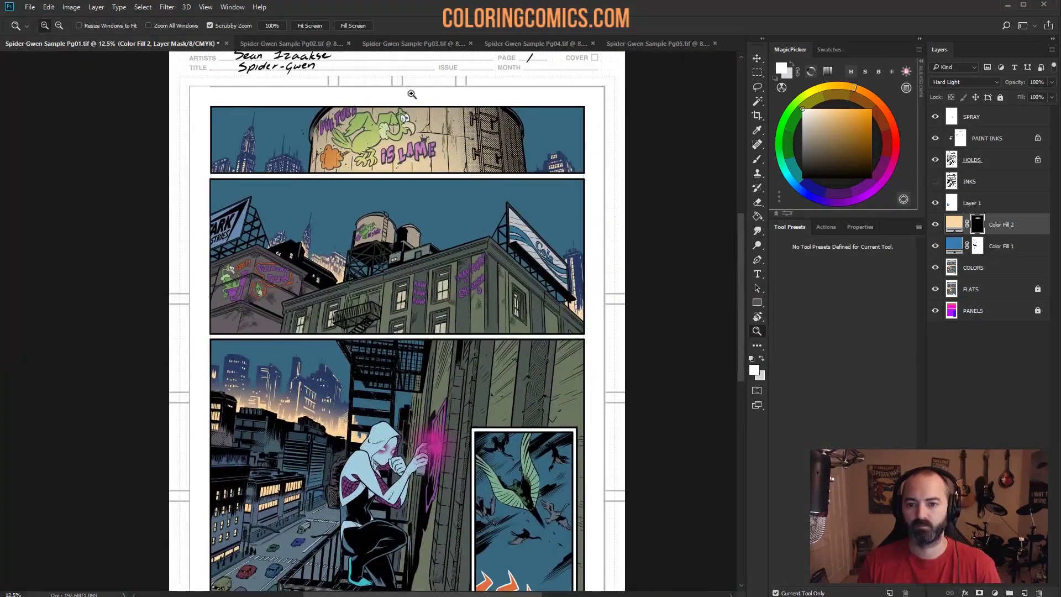
{"action": "left_click", "coordinate": [421, 200]}
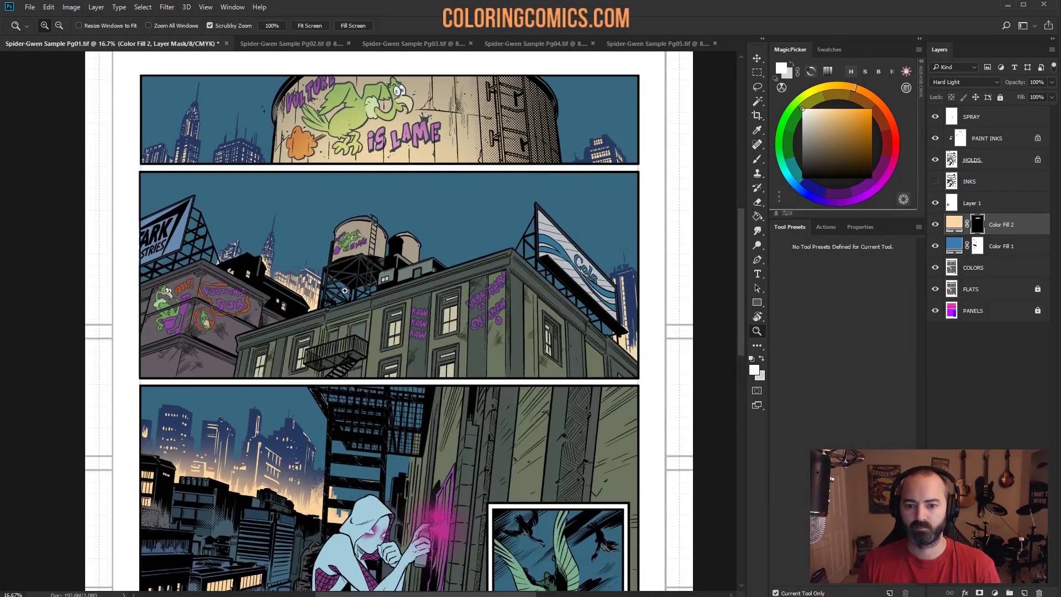
{"action": "left_click", "coordinate": [366, 276]}
{"action": "key", "text": "w"}
{"action": "left_click", "coordinate": [365, 246]}
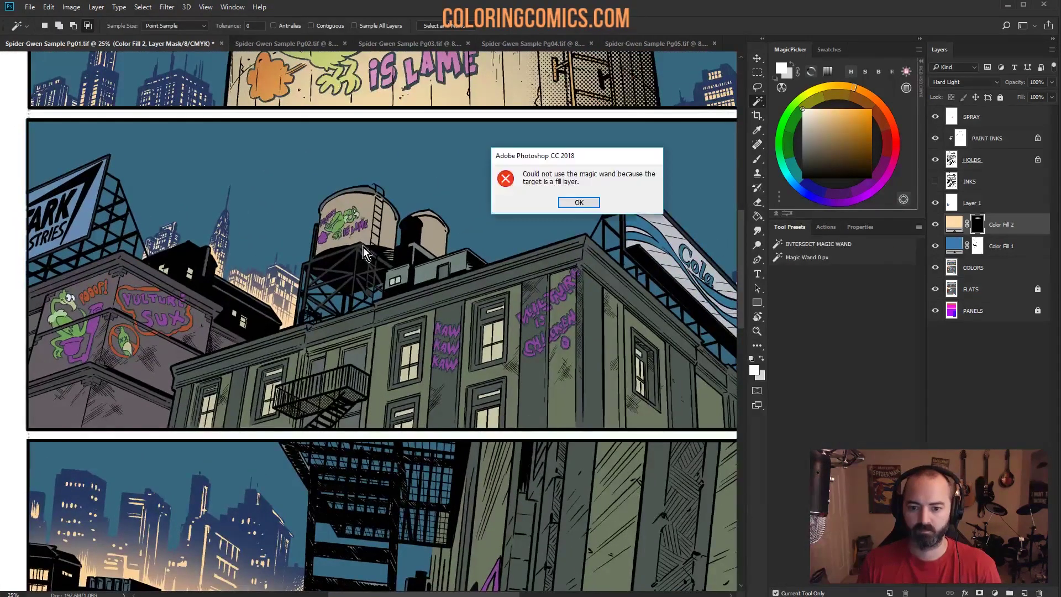
{"action": "left_click", "coordinate": [577, 203]}
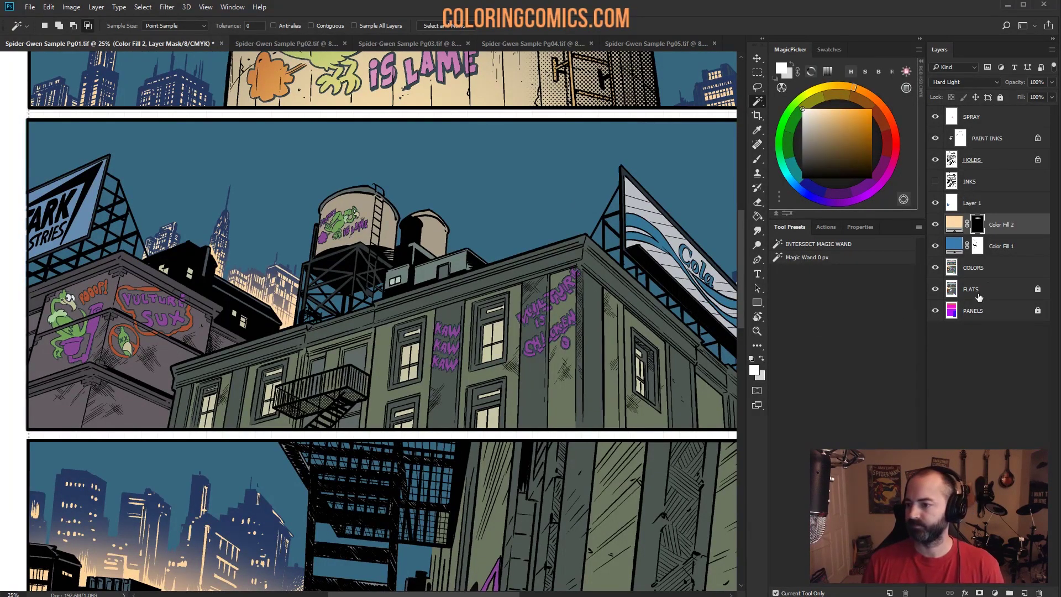
Step: On the COLORS layer, select only the support framework beneath the second panel's water tower
{"action": "left_click", "coordinate": [975, 269]}
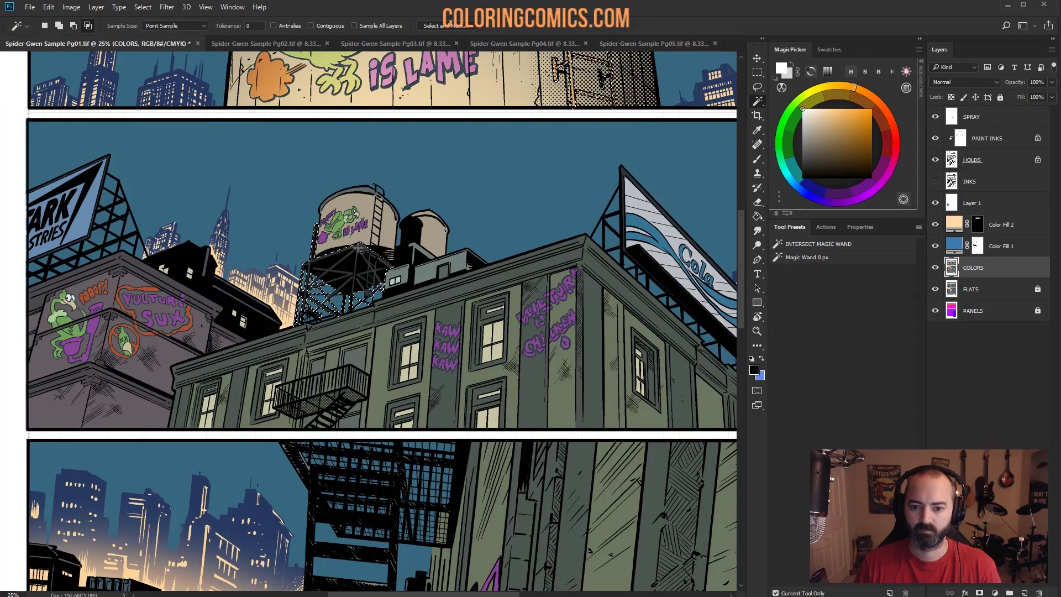
{"action": "left_click_drag", "start_coordinate": [566, 156], "coordinate": [552, 321]}
{"action": "key", "text": "l"}
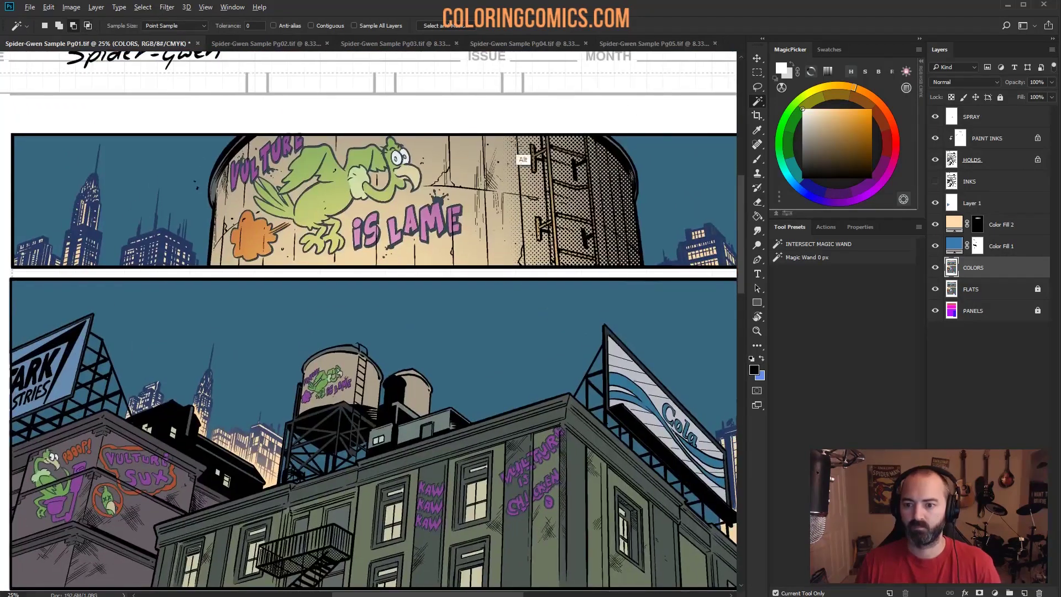
{"action": "left_click_drag", "start_coordinate": [599, 111], "coordinate": [569, 114]}
{"action": "key", "text": "z"}
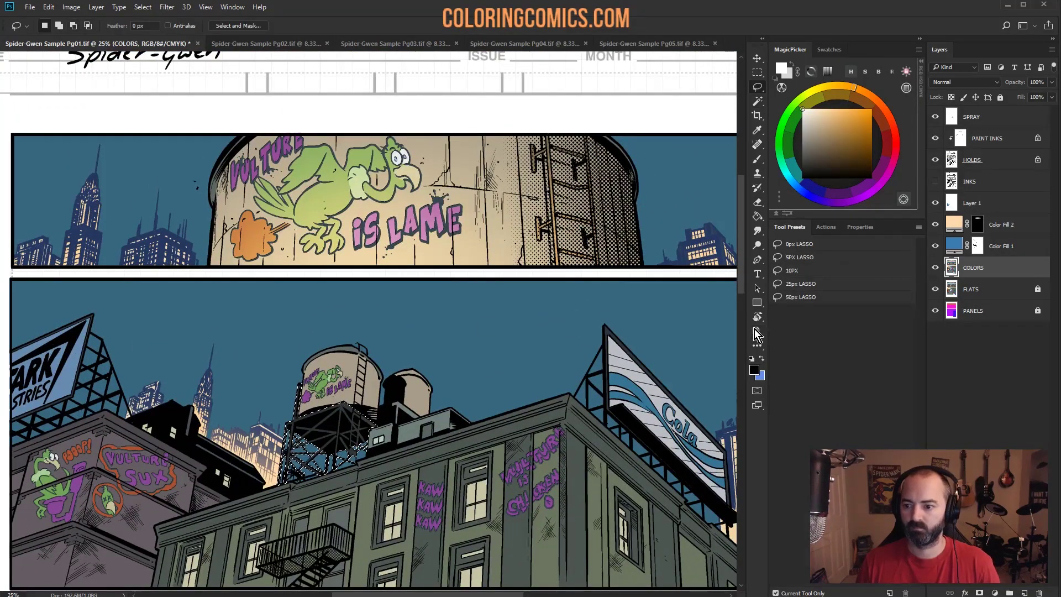
{"action": "left_click", "coordinate": [554, 346], "text": "alt"}
{"action": "left_click", "coordinate": [558, 343], "text": "alt"}
{"action": "left_click", "coordinate": [575, 331], "text": "alt"}
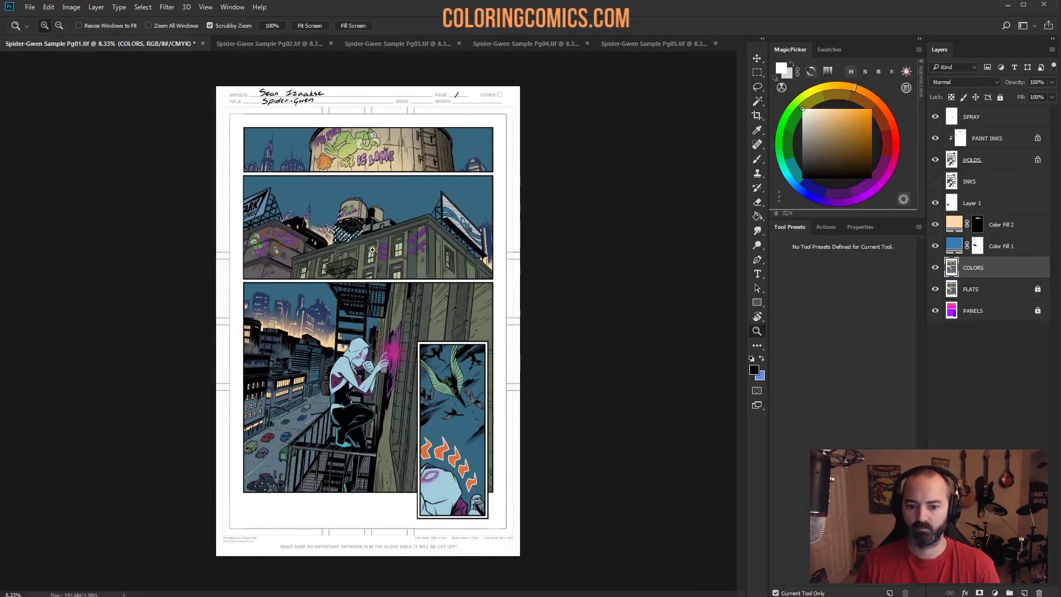
Step: Colorize the selected tower supports with Hue/Saturation at hue 35, saturation 24 and lightness +35
{"action": "key", "text": "ctrl+plus"}
{"action": "key", "text": "ctrl+plus"}
{"action": "key", "text": "ctrl+u"}
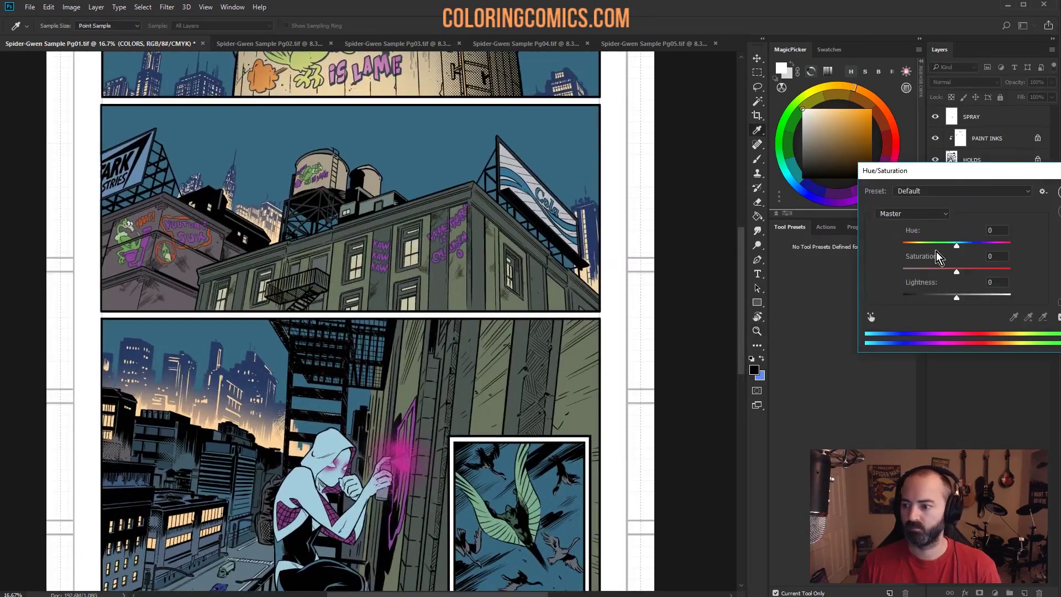
{"action": "left_click_drag", "start_coordinate": [957, 294], "coordinate": [975, 297]}
{"action": "left_click_drag", "start_coordinate": [929, 270], "coordinate": [913, 245]}
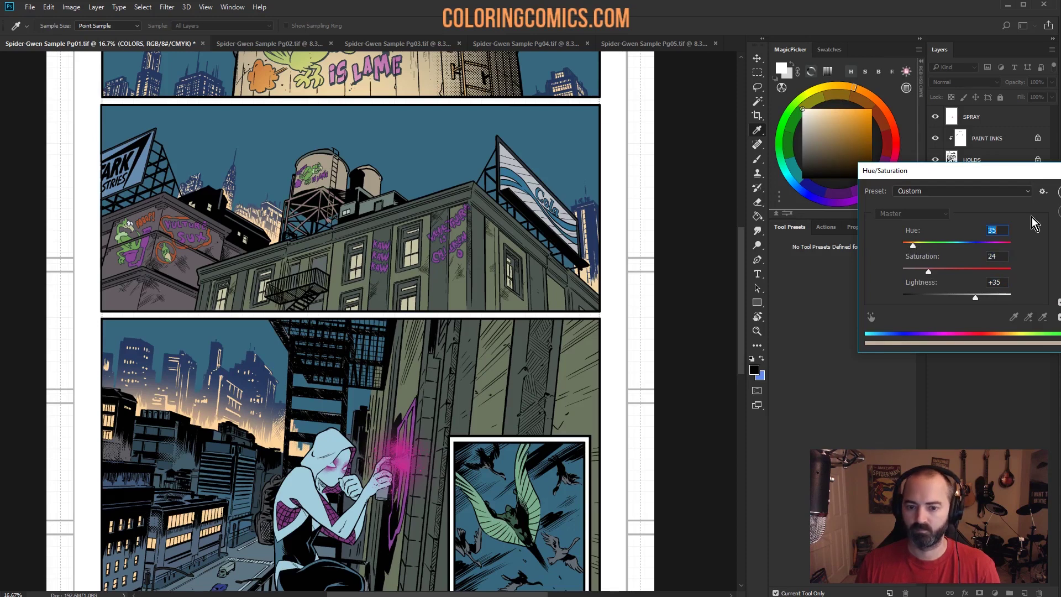
{"action": "key", "text": "Return"}
Step: Select the walls and trim of the graffiti-covered building in the second panel with the Magic Wand
{"action": "key", "text": "w"}
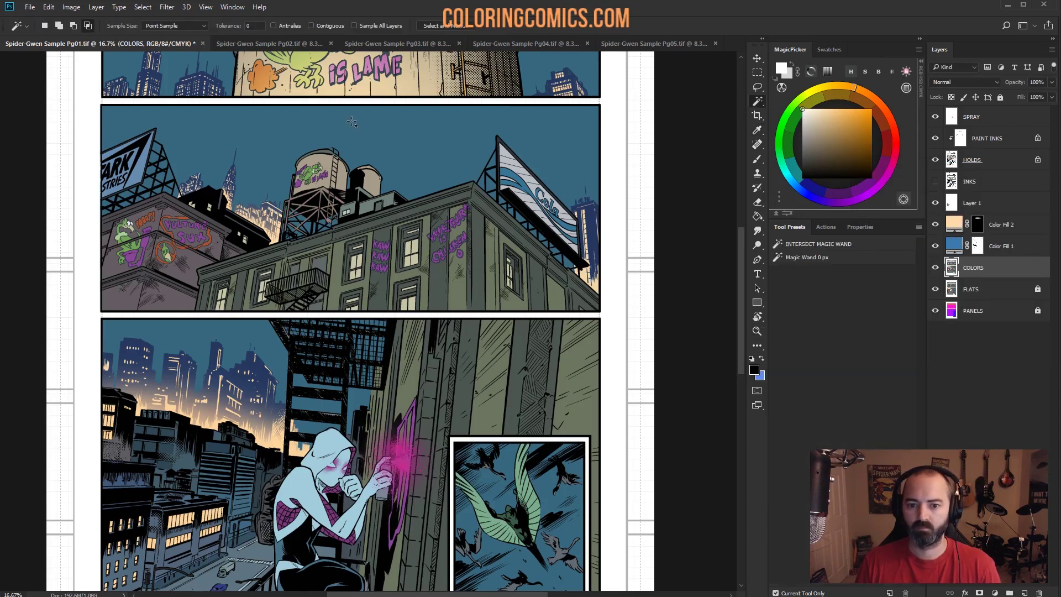
{"action": "key", "text": "z"}
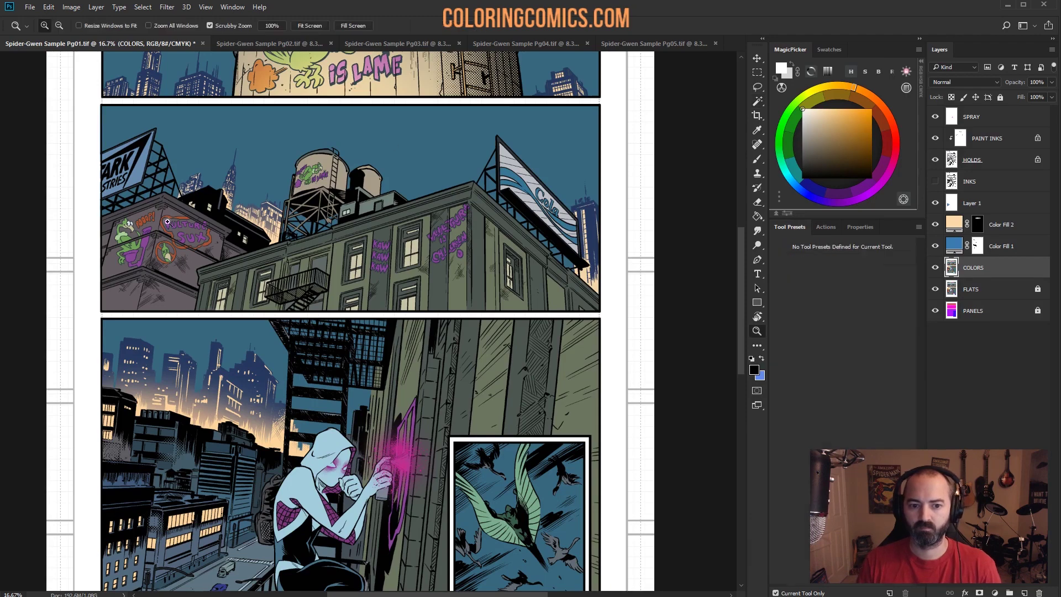
{"action": "left_click_drag", "start_coordinate": [188, 225], "coordinate": [301, 237]}
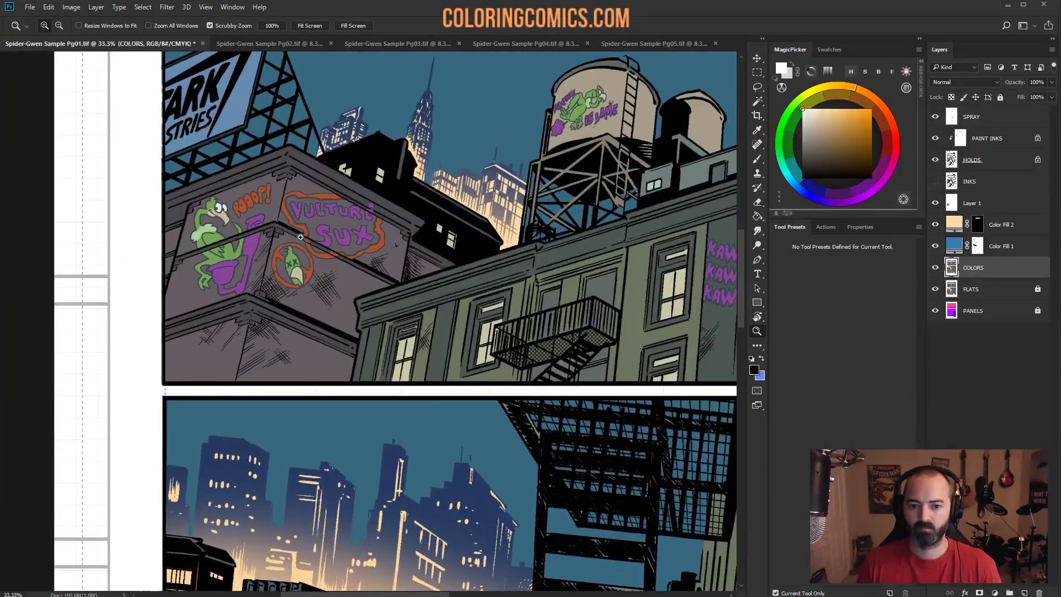
{"action": "key", "text": "w"}
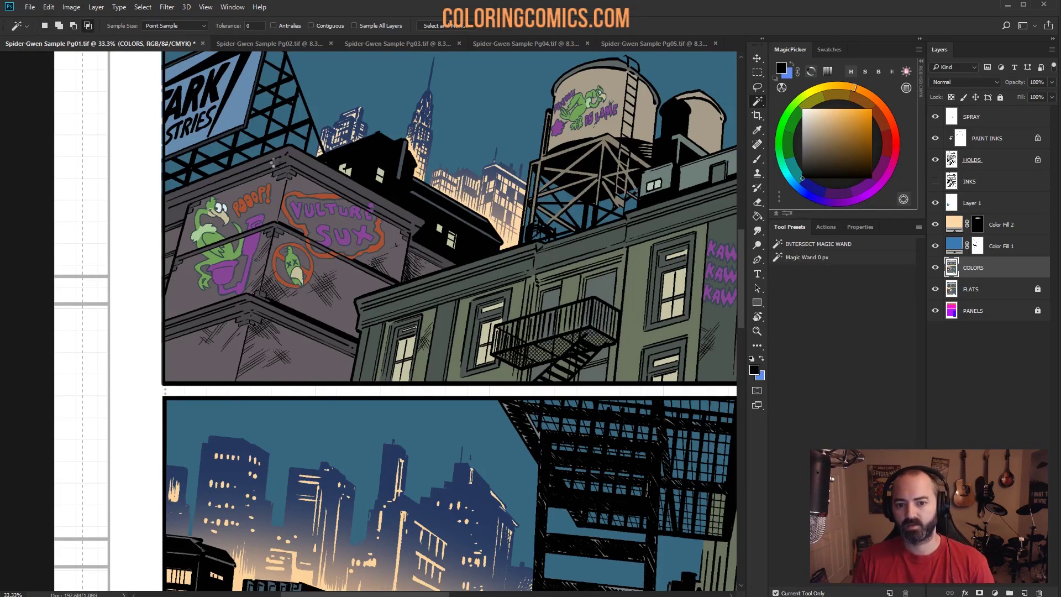
{"action": "left_click", "coordinate": [288, 219], "text": "shift"}
{"action": "left_click", "coordinate": [254, 199], "text": "shift"}
{"action": "left_click", "coordinate": [237, 260], "text": "shift"}
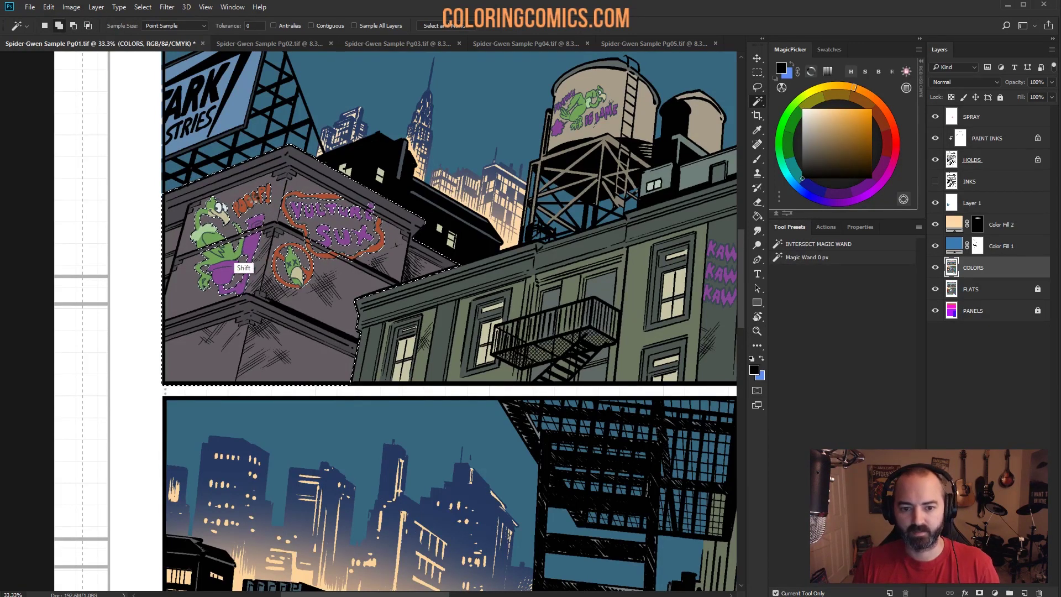
Step: Add the building's orange, green and purple graffiti colors to the selection
{"action": "left_click", "coordinate": [243, 267], "text": "shift"}
{"action": "left_click", "coordinate": [229, 266], "text": "shift"}
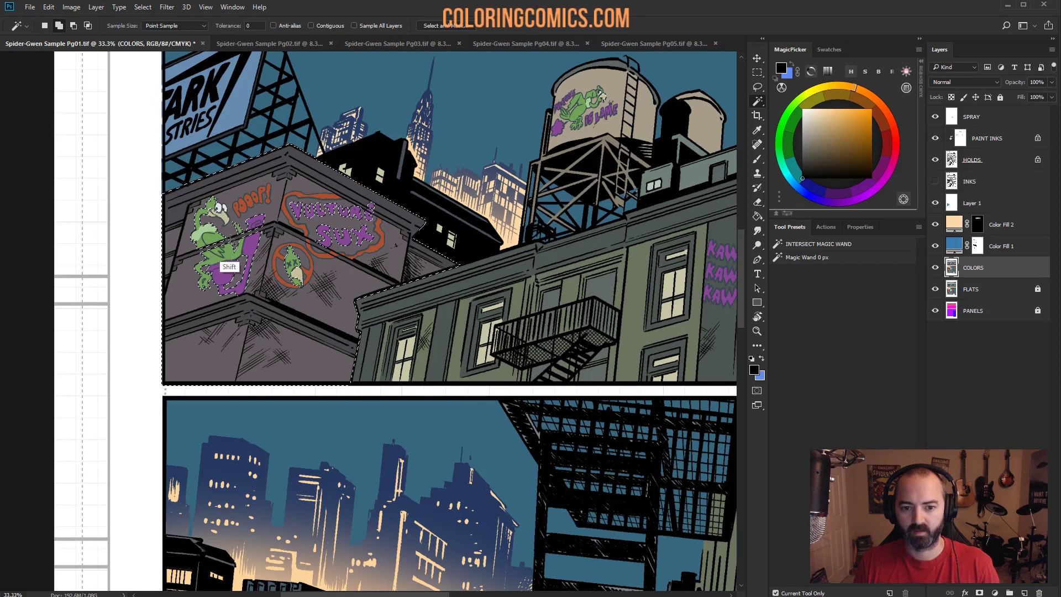
{"action": "left_click", "coordinate": [224, 263], "text": "shift"}
{"action": "left_click", "coordinate": [225, 269], "text": "shift"}
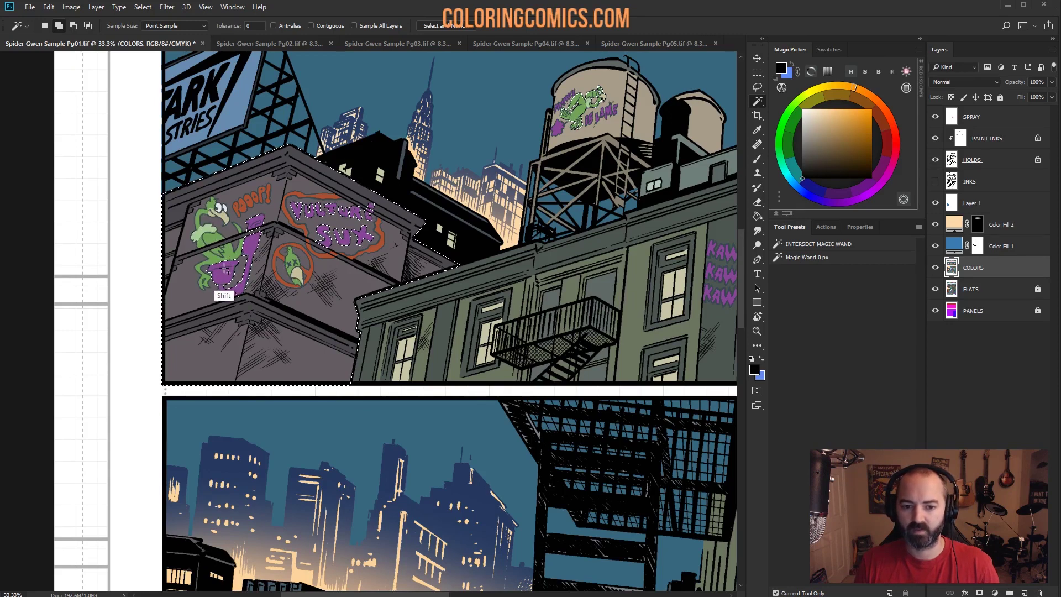
{"action": "left_click", "coordinate": [213, 273], "text": "shift"}
{"action": "left_click", "coordinate": [210, 224], "text": "shift"}
Step: Lasso along the graffiti building's corner edge to subtract its VULTURE SUX side, keeping only the face beneath the STARK billboard selected
{"action": "key", "text": "l"}
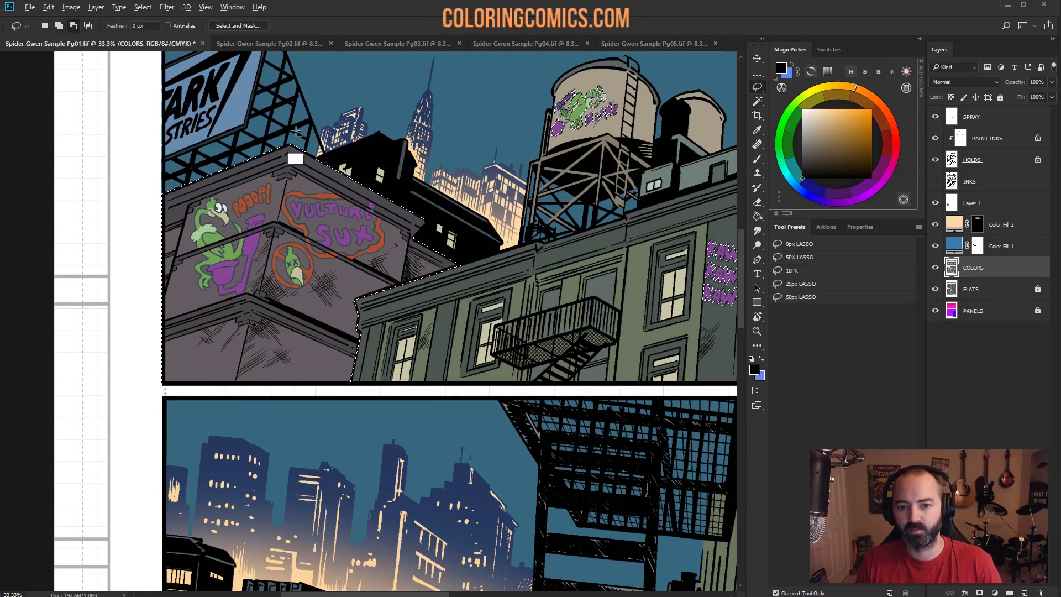
{"action": "mouse_move", "coordinate": [297, 131]}
{"action": "left_mouse_down"}
{"action": "mouse_move", "coordinate": [263, 304]}
{"action": "mouse_move", "coordinate": [297, 209]}
{"action": "left_mouse_up"}
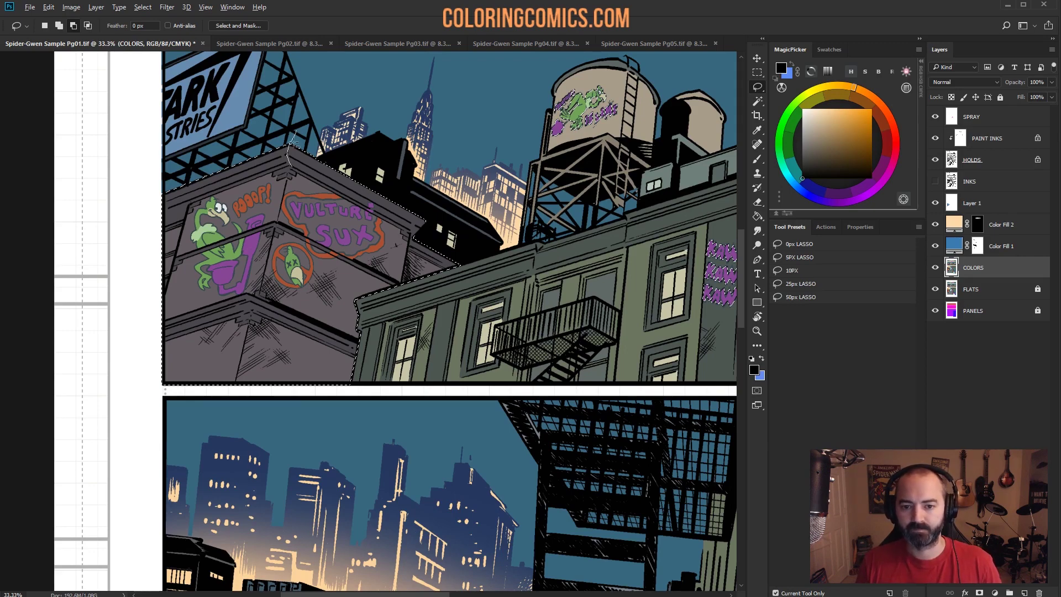
{"action": "left_click", "coordinate": [332, 100], "text": "ctrl"}
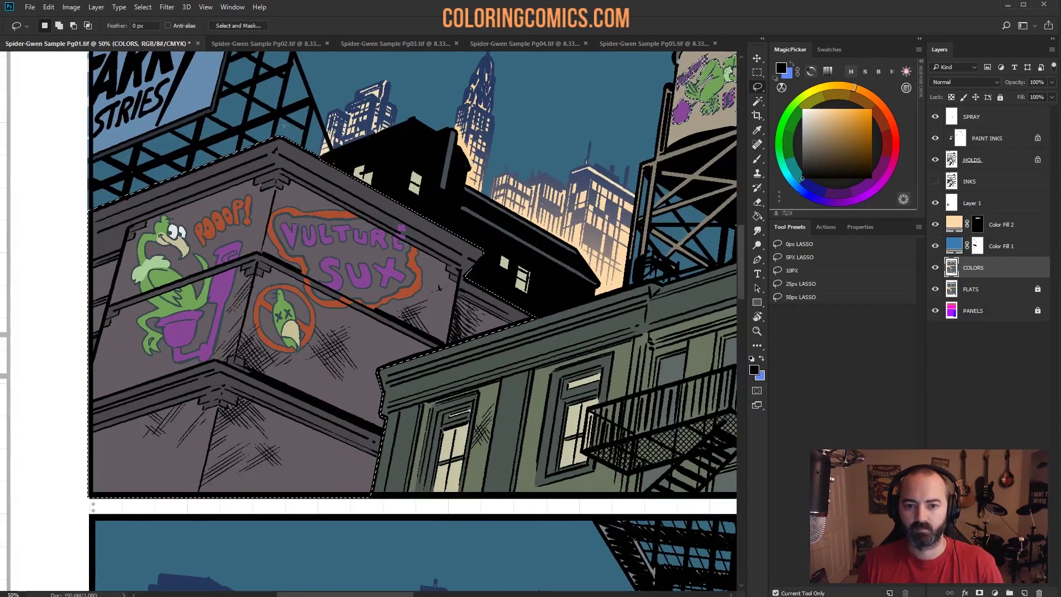
{"action": "key", "text": "alt"}
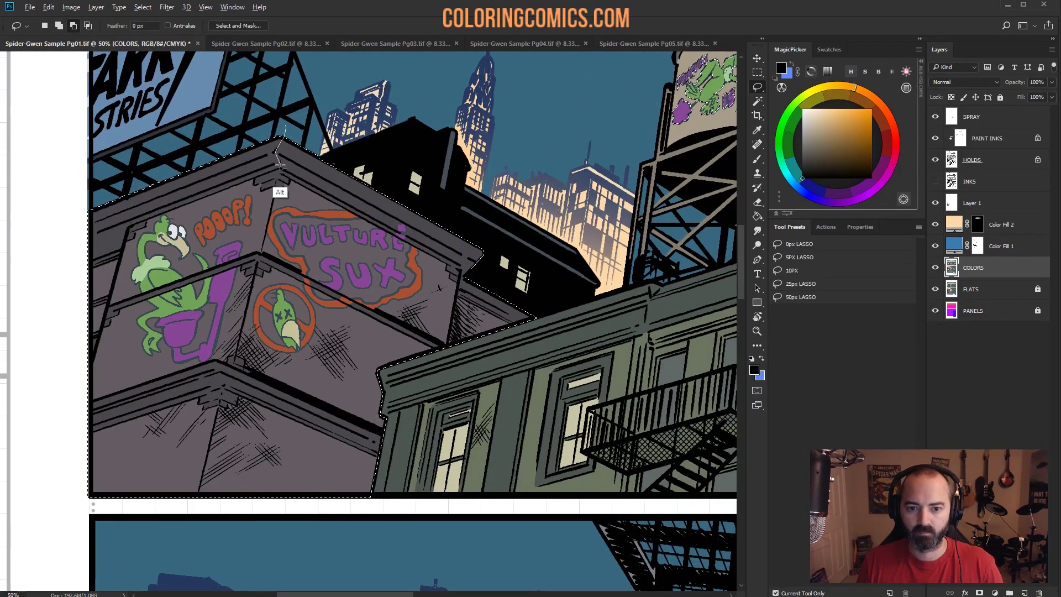
{"action": "left_click_drag", "start_coordinate": [278, 176], "coordinate": [234, 369]}
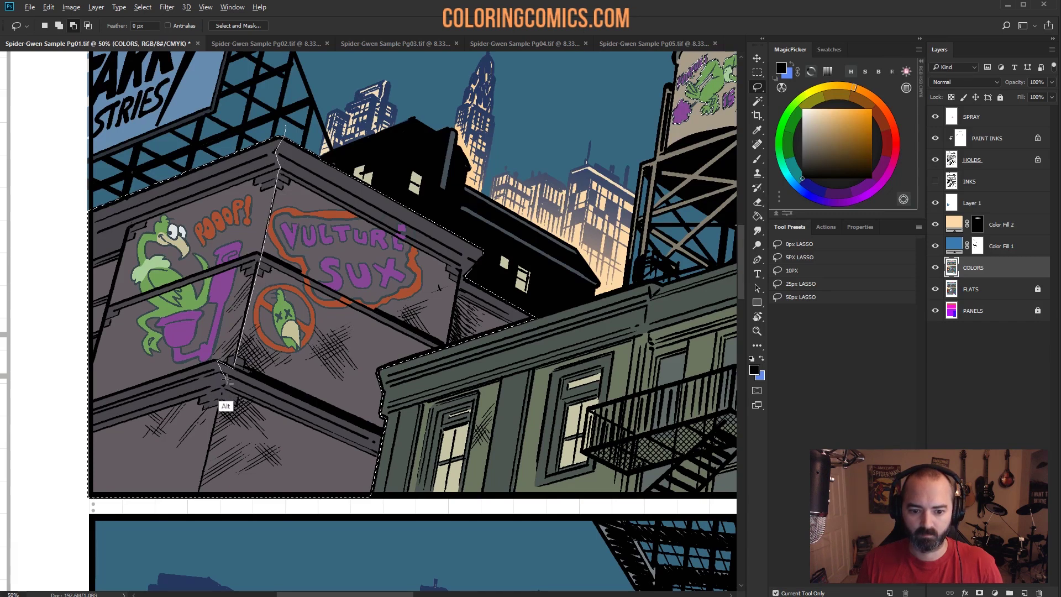
{"action": "mouse_move", "coordinate": [223, 391]}
{"action": "left_mouse_down"}
{"action": "mouse_move", "coordinate": [199, 495]}
{"action": "mouse_move", "coordinate": [343, 506]}
{"action": "mouse_move", "coordinate": [590, 223]}
{"action": "left_mouse_up"}
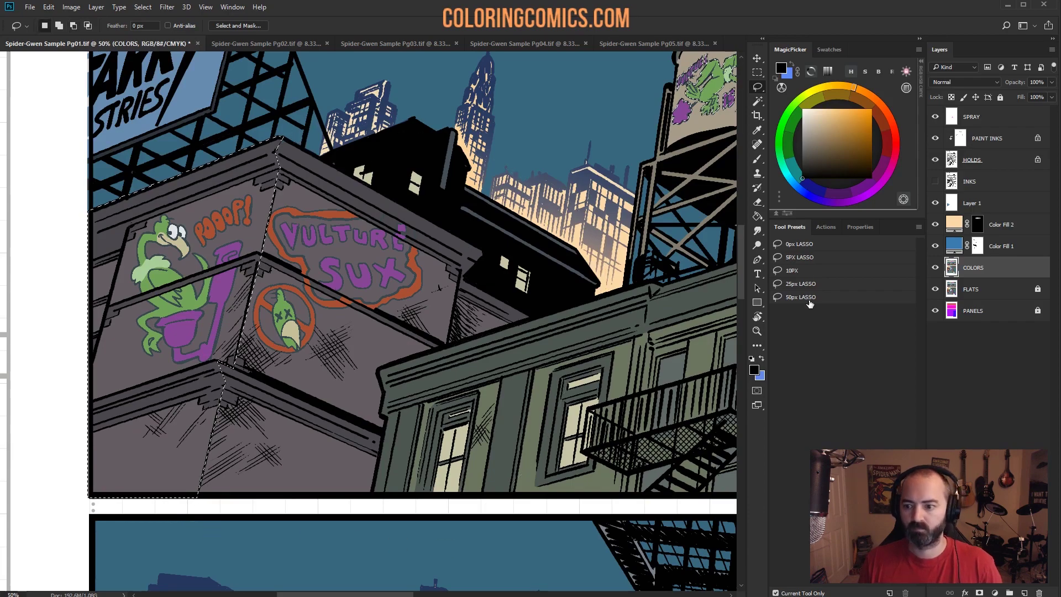
{"action": "key", "text": "z"}
{"action": "left_click", "coordinate": [576, 385], "text": "alt"}
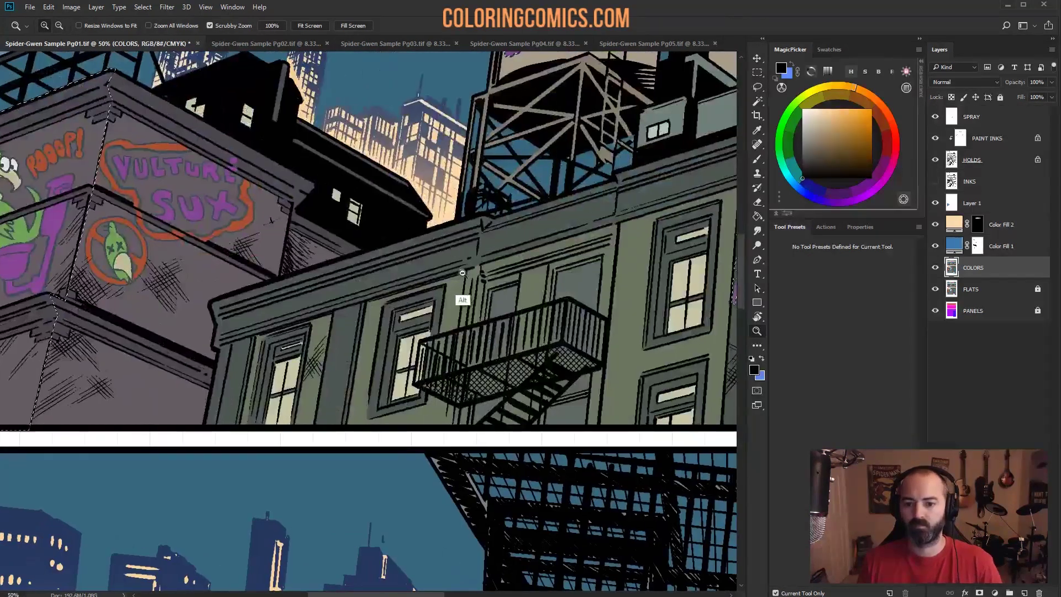
{"action": "left_click", "coordinate": [461, 282], "text": "alt"}
{"action": "key", "text": "ctrl+d"}
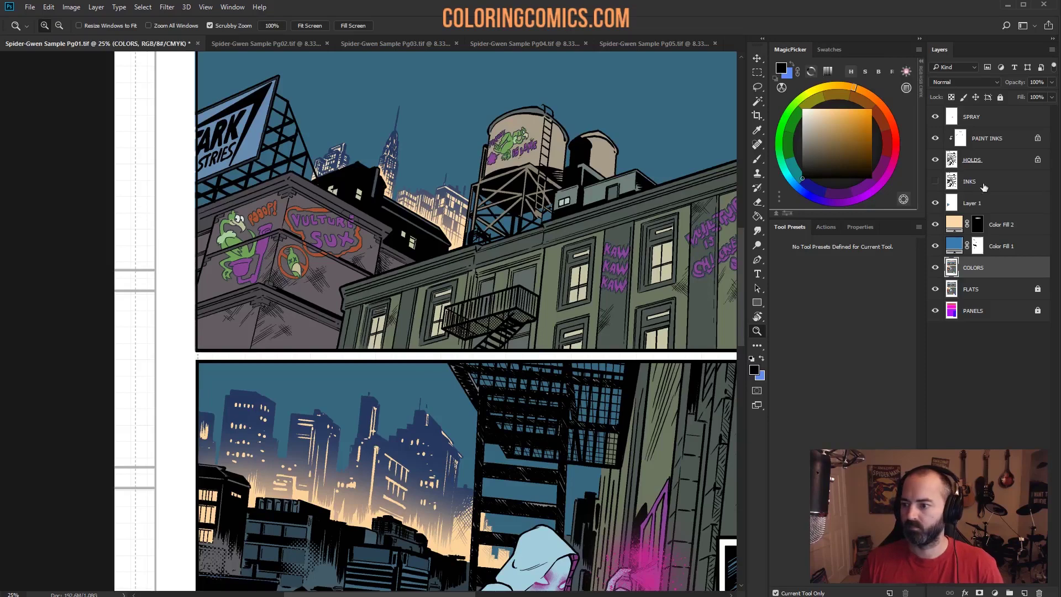
Step: Paint a warm glow over the selected graffiti building face on the Color Fill 2 mask with a 2183 px soft brush
{"action": "left_click", "coordinate": [977, 225]}
{"action": "key", "text": "b"}
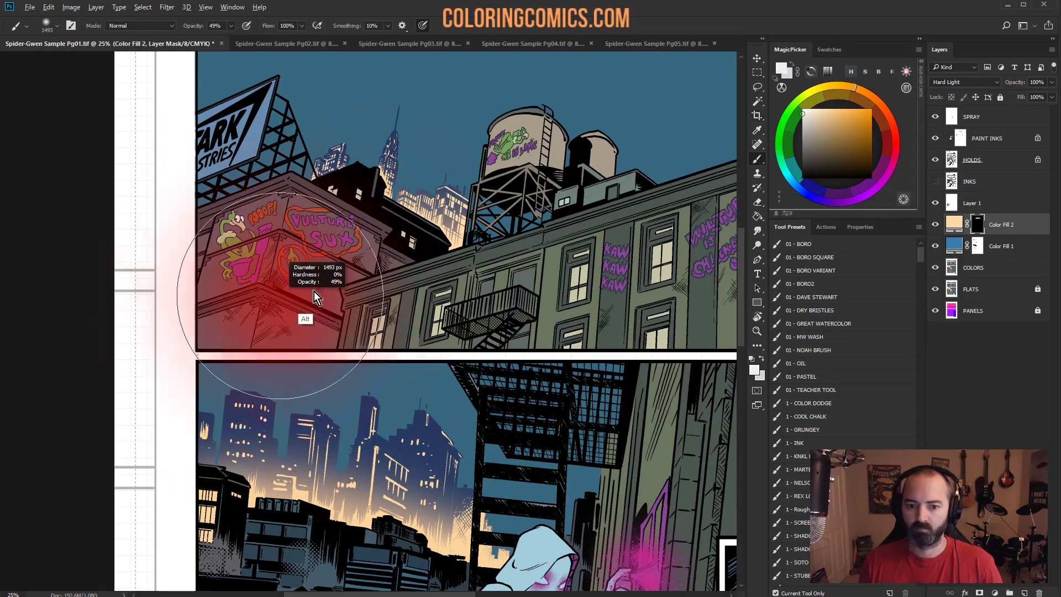
{"action": "left_click", "coordinate": [256, 363]}
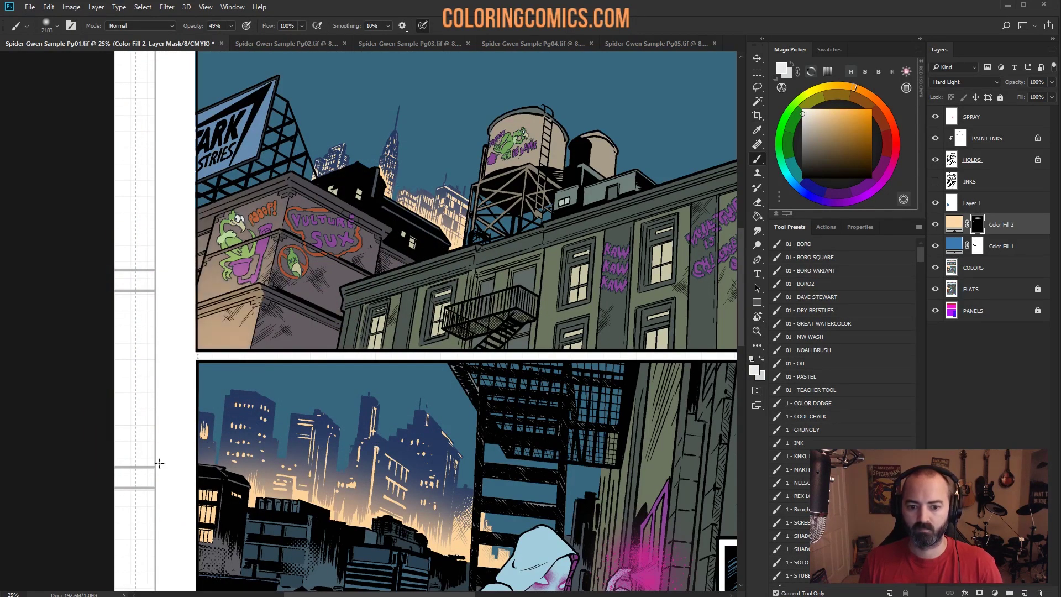
Step: On the COLORS layer, select the green building's walls and trim with the Magic Wand, adding its purple graffiti
{"action": "key", "text": "z"}
{"action": "left_click_drag", "start_coordinate": [575, 254], "coordinate": [409, 157]}
{"action": "left_click", "coordinate": [409, 157]}
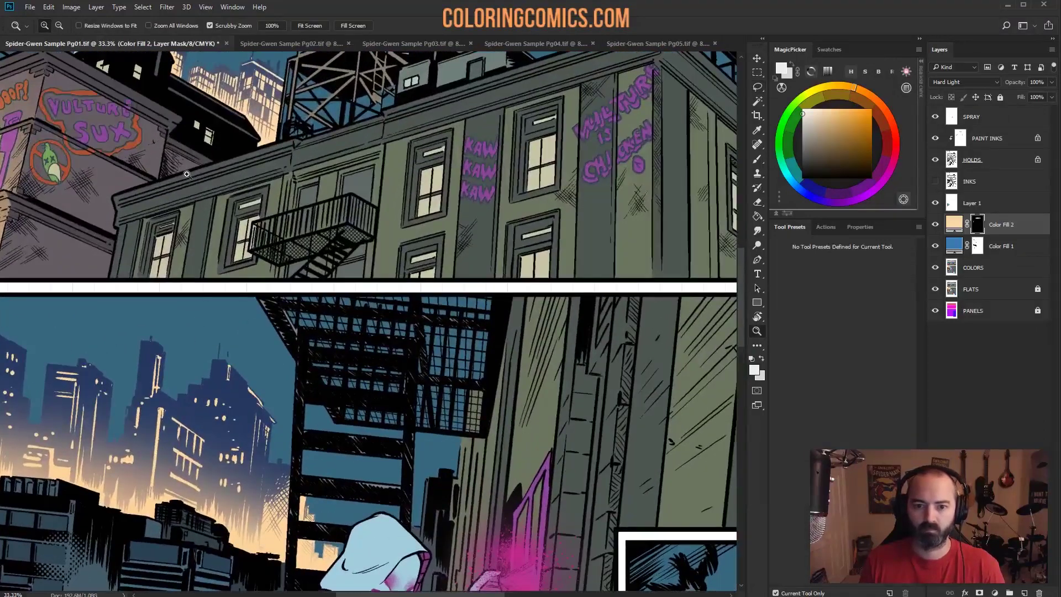
{"action": "left_click", "coordinate": [972, 268]}
{"action": "key", "text": "w"}
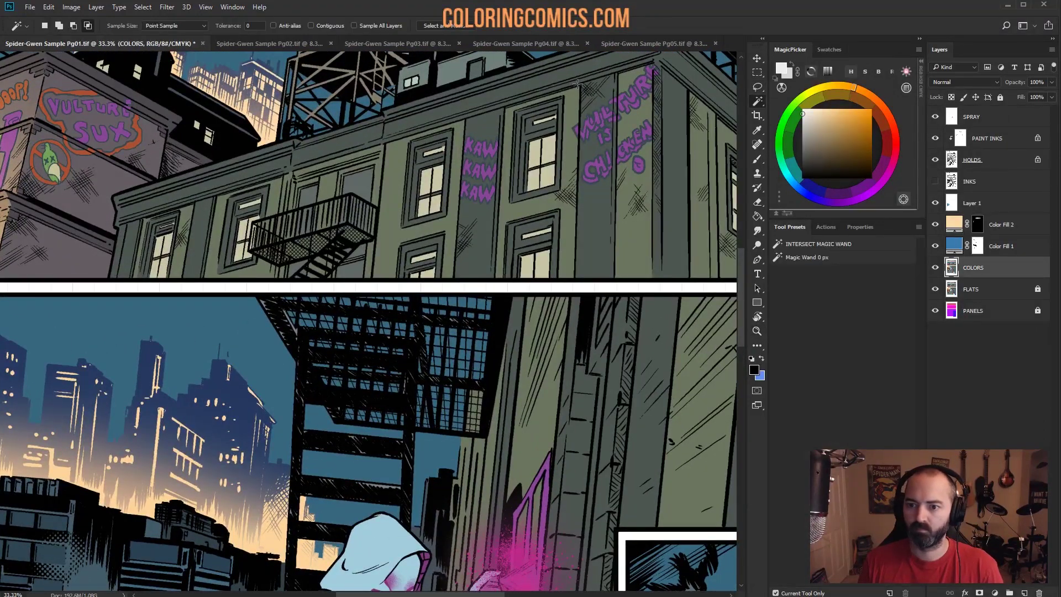
{"action": "left_click", "coordinate": [575, 110]}
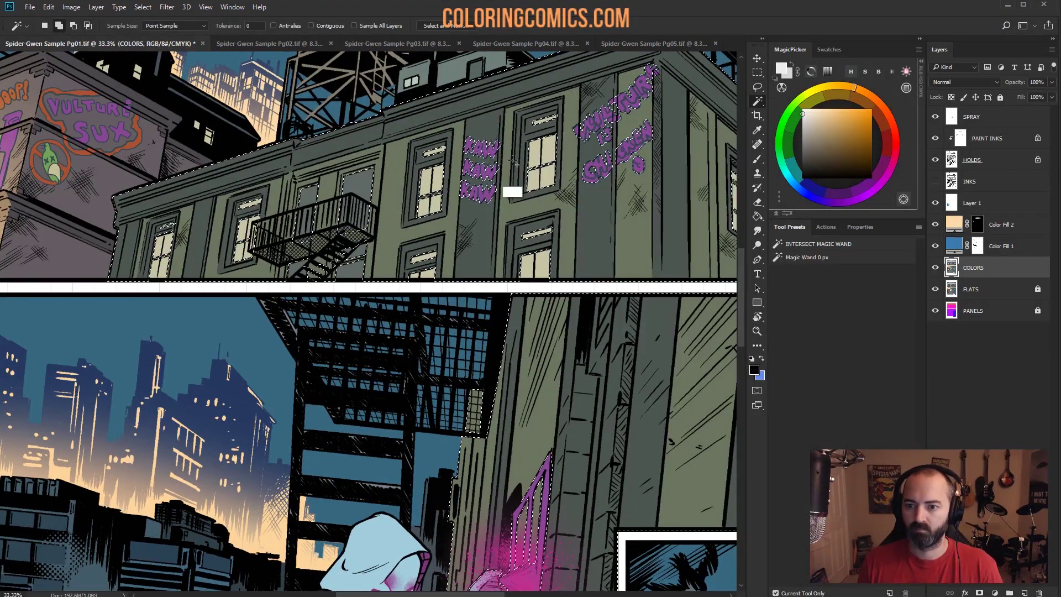
{"action": "left_click", "coordinate": [484, 178], "text": "shift"}
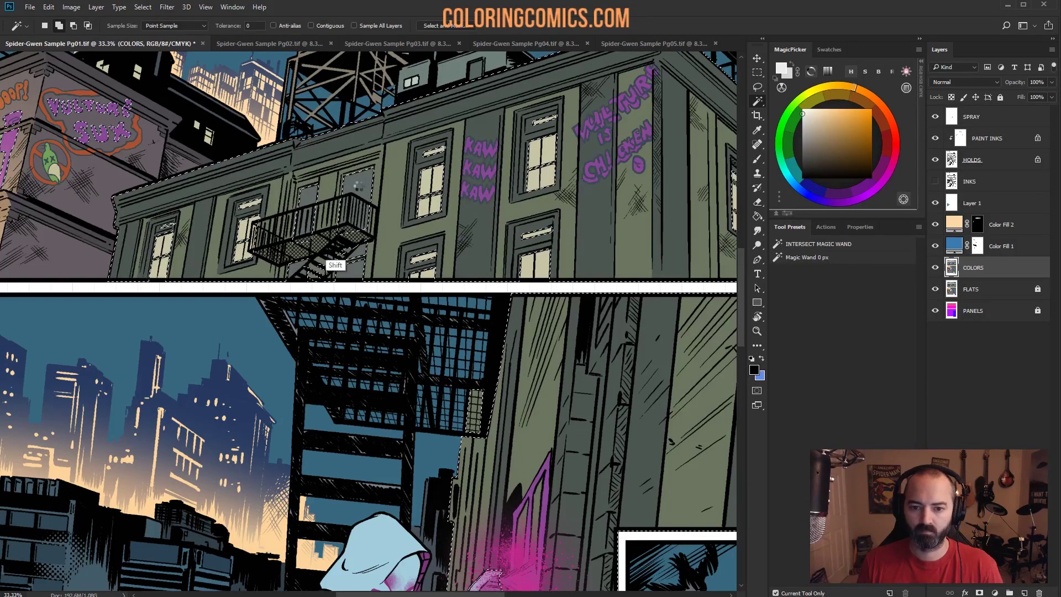
Step: Lasso down the green building's corner edge to subtract the side beneath the Cola billboard from the selection
{"action": "key", "text": "l"}
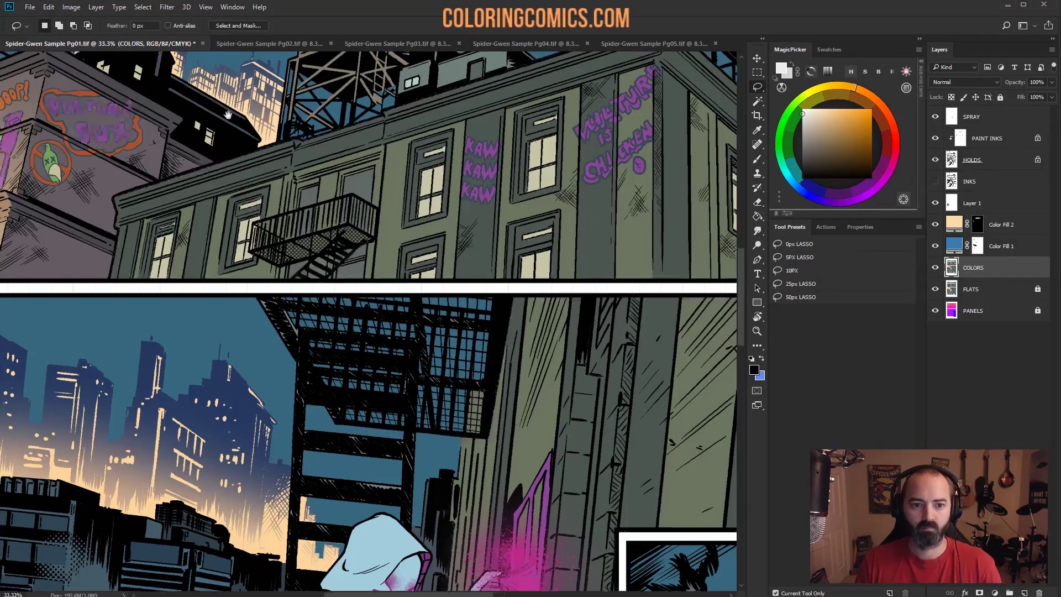
{"action": "mouse_move", "coordinate": [138, 93]}
{"action": "left_mouse_down"}
{"action": "mouse_move", "coordinate": [304, 87]}
{"action": "mouse_move", "coordinate": [239, 179]}
{"action": "mouse_move", "coordinate": [182, 166]}
{"action": "left_mouse_up"}
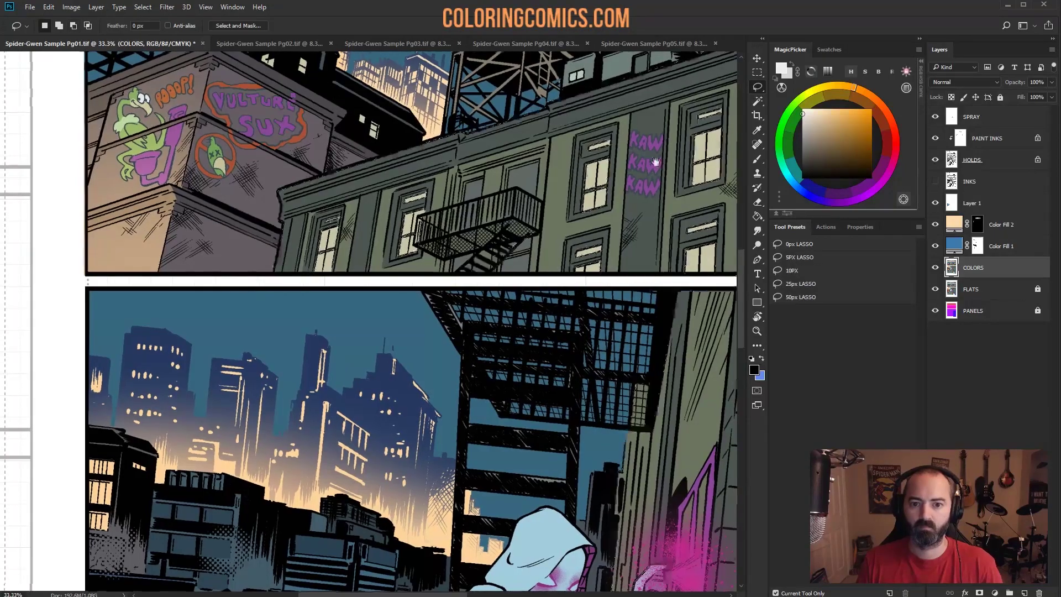
{"action": "left_click_drag", "start_coordinate": [655, 151], "coordinate": [367, 152]}
{"action": "left_click_drag", "start_coordinate": [544, 42], "coordinate": [468, 119]}
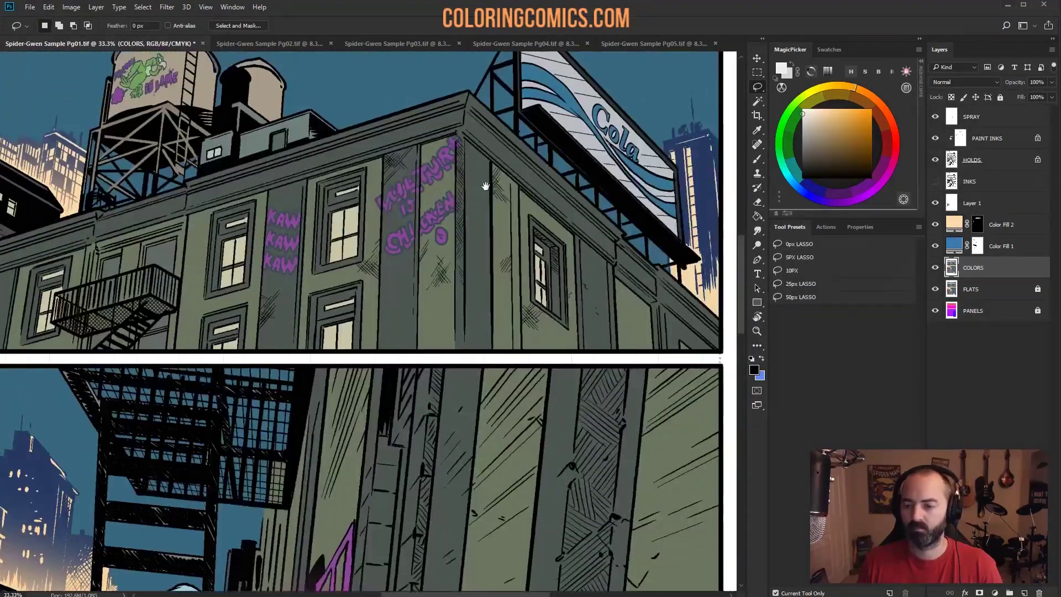
{"action": "scroll", "coordinate": [468, 119], "scroll_direction": "up", "scroll_amount": 1}
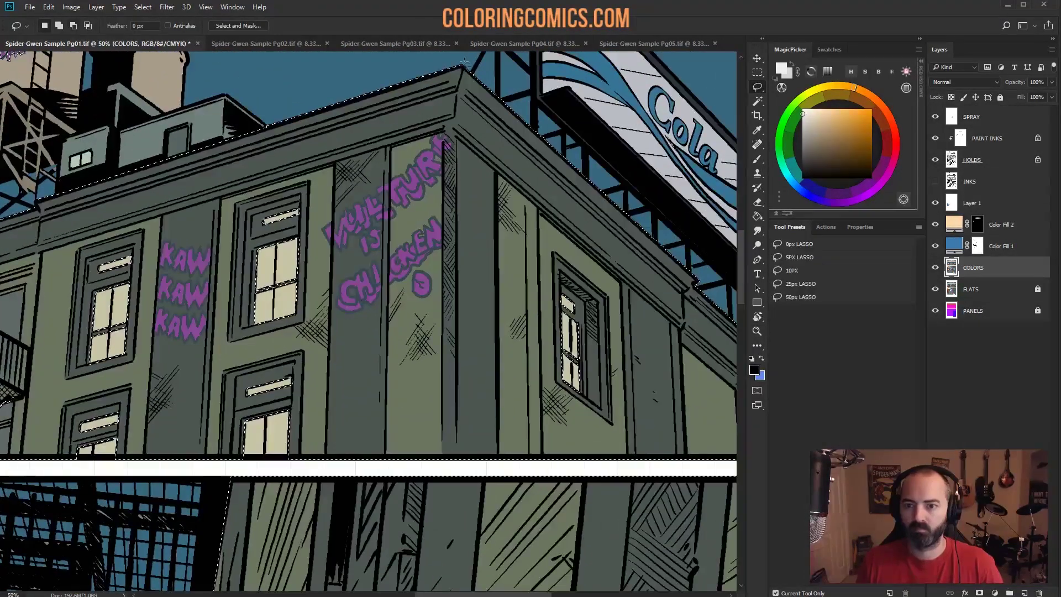
{"action": "left_click_drag", "start_coordinate": [456, 90], "coordinate": [453, 115]}
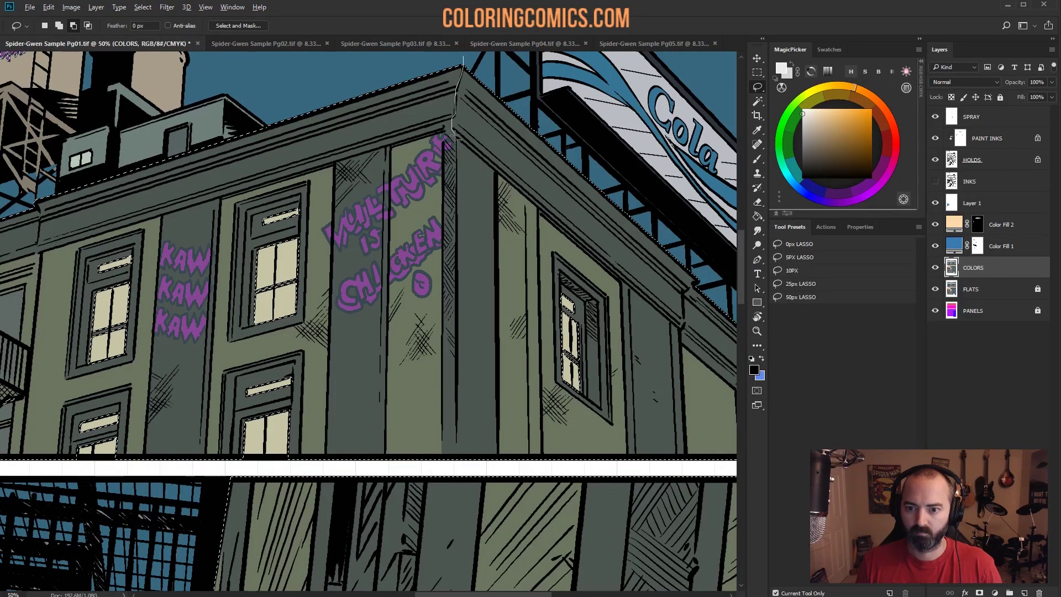
{"action": "mouse_move", "coordinate": [456, 138]}
{"action": "left_mouse_down"}
{"action": "mouse_move", "coordinate": [467, 434]}
{"action": "mouse_move", "coordinate": [456, 468]}
{"action": "mouse_move", "coordinate": [228, 464]}
{"action": "mouse_move", "coordinate": [639, 448]}
{"action": "mouse_move", "coordinate": [645, 460]}
{"action": "mouse_move", "coordinate": [631, 325]}
{"action": "mouse_move", "coordinate": [480, 174]}
{"action": "mouse_move", "coordinate": [571, 311]}
{"action": "mouse_move", "coordinate": [523, 253]}
{"action": "left_mouse_up"}
{"action": "scroll", "coordinate": [229, 464], "scroll_direction": "down", "scroll_amount": 1}
{"action": "scroll", "coordinate": [485, 205], "scroll_direction": "up", "scroll_amount": 1}
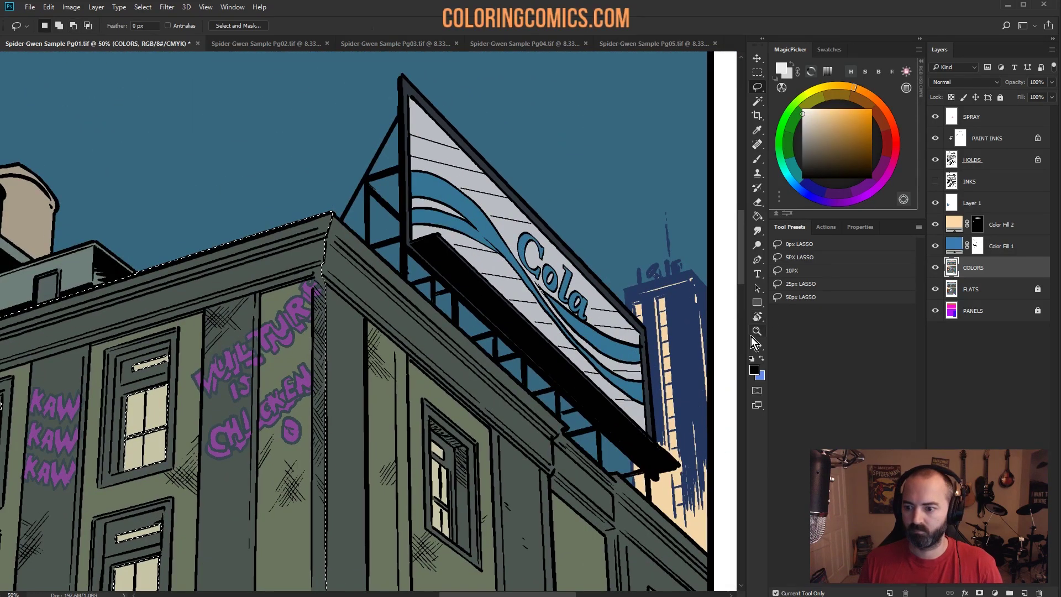
{"action": "key", "text": "z"}
{"action": "left_click", "coordinate": [578, 388], "text": "alt"}
{"action": "left_click_drag", "start_coordinate": [577, 389], "coordinate": [712, 239]}
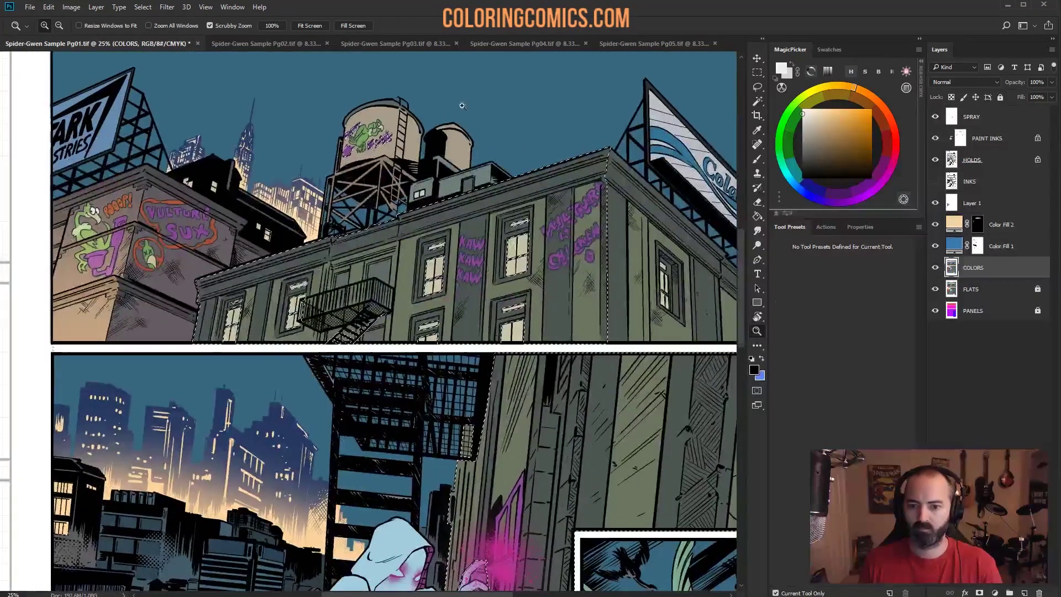
Step: Check the selection in Quick Mask and restrict it to the second panel by intersecting with the PANELS layer
{"action": "key", "text": "l"}
{"action": "key", "text": "z"}
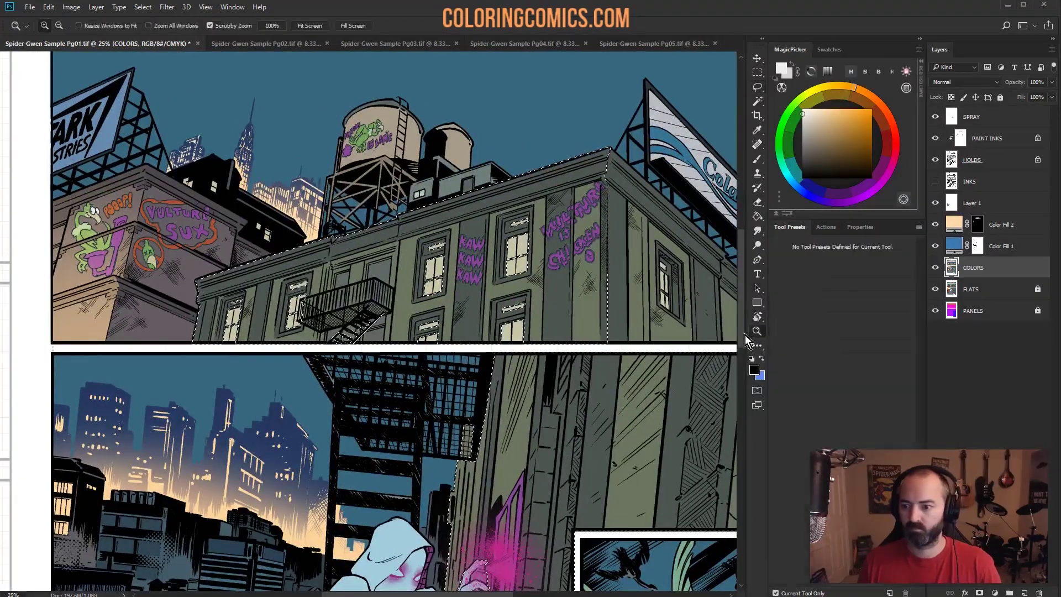
{"action": "scroll", "coordinate": [596, 361], "scroll_direction": "down", "scroll_amount": 1}
{"action": "scroll", "coordinate": [597, 360], "scroll_direction": "up", "scroll_amount": 1}
{"action": "scroll", "coordinate": [597, 360], "scroll_direction": "down", "scroll_amount": 1}
{"action": "left_click_drag", "start_coordinate": [596, 361], "coordinate": [545, 364]}
{"action": "key", "text": "d"}
{"action": "key", "text": "q"}
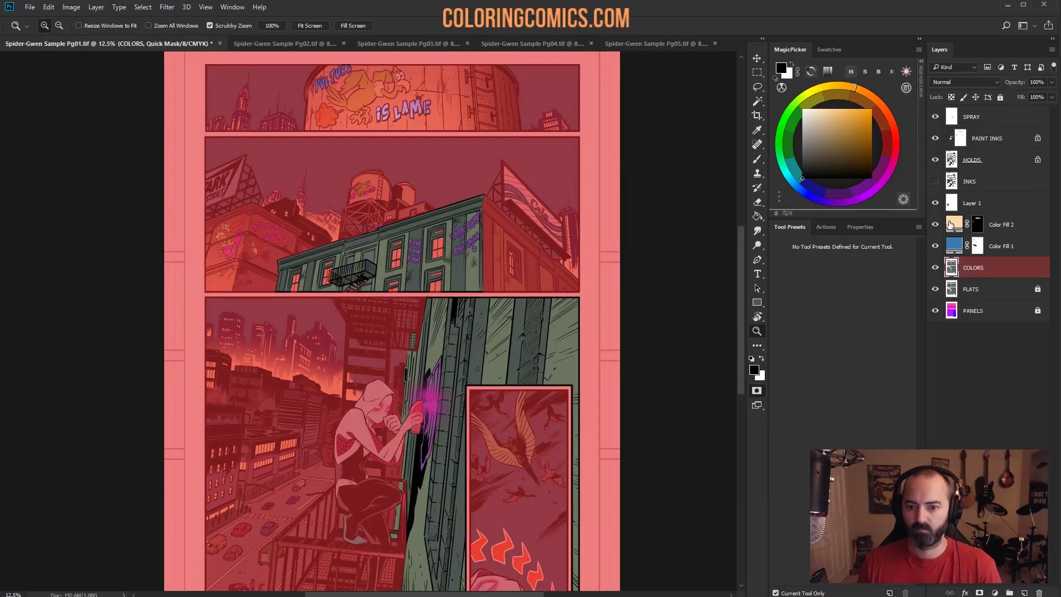
{"action": "key", "text": "q"}
{"action": "left_click", "coordinate": [972, 311]}
{"action": "key", "text": "w"}
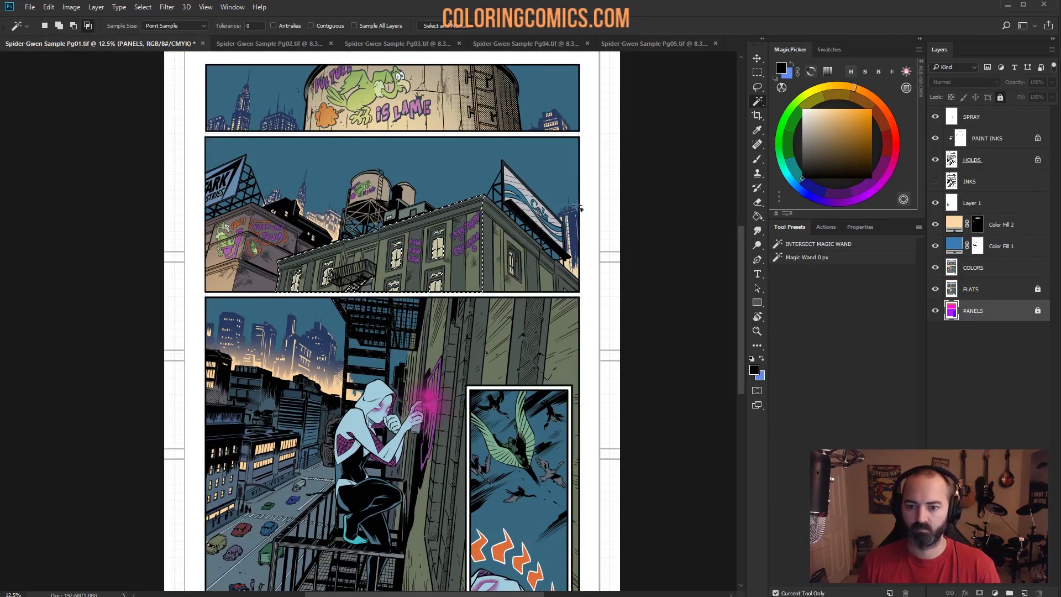
Step: Try to paint a warm glow over the green building's selected face on the Color Fill 2 mask
{"action": "left_click", "coordinate": [977, 225]}
{"action": "key", "text": "b"}
{"action": "key", "text": "x"}
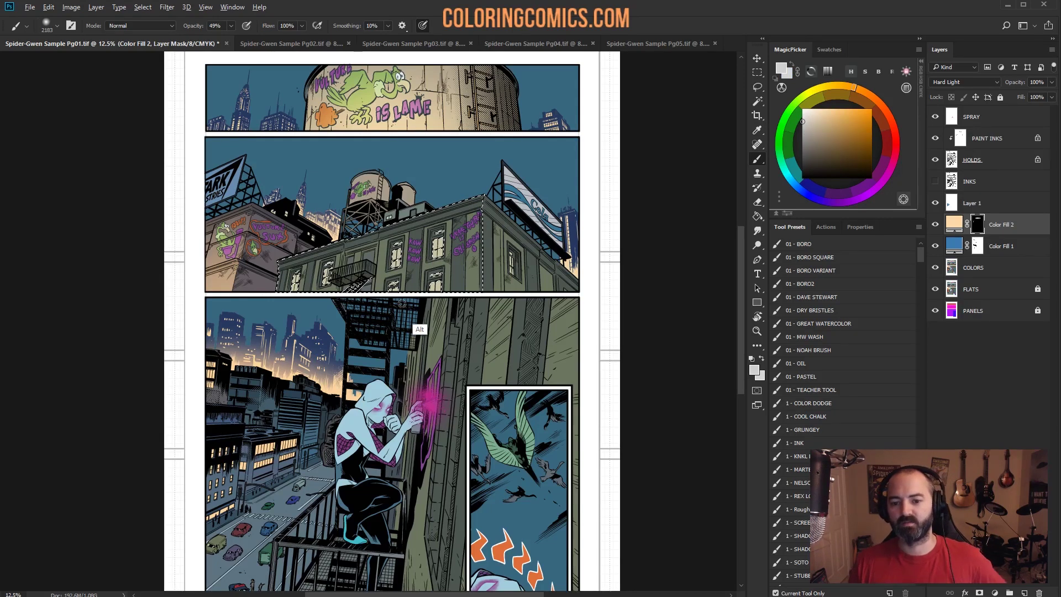
{"action": "right_click", "coordinate": [401, 303]}
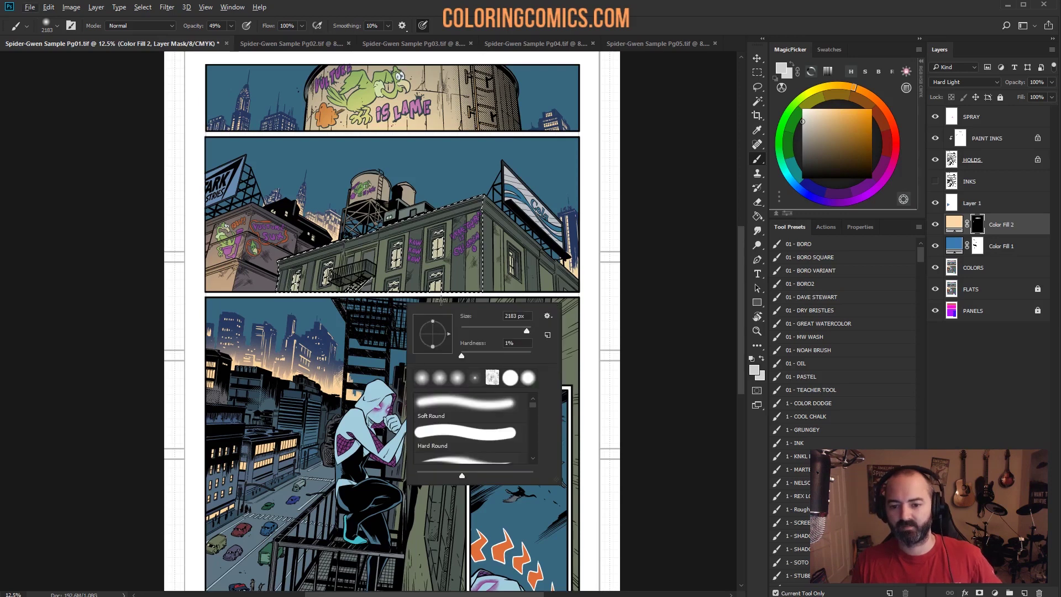
{"action": "key", "text": "Escape"}
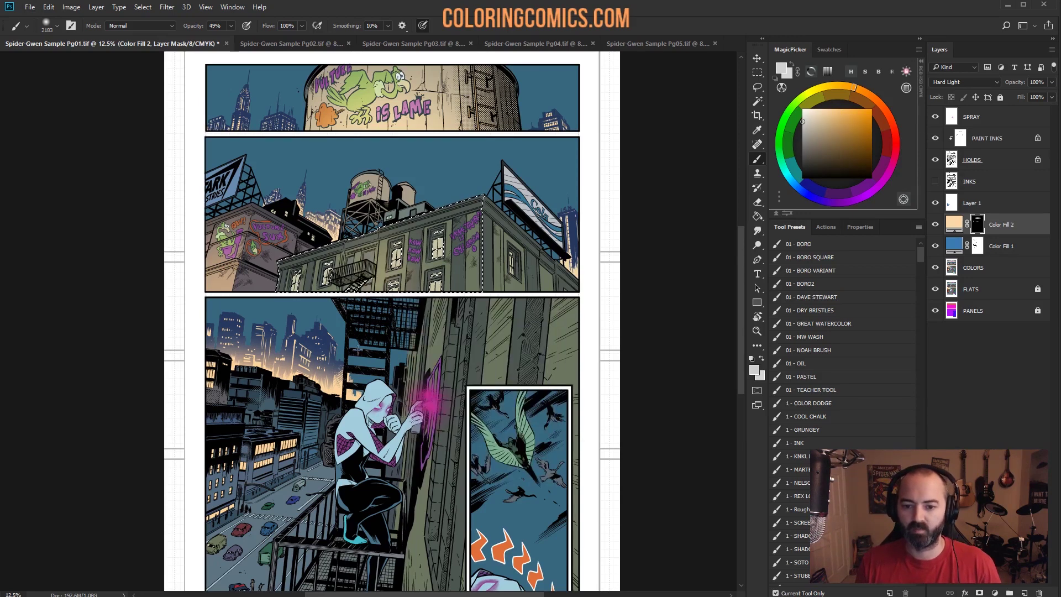
{"action": "key", "text": "ctrl+2"}
{"action": "left_click", "coordinate": [525, 292]}
{"action": "left_click", "coordinate": [611, 210]}
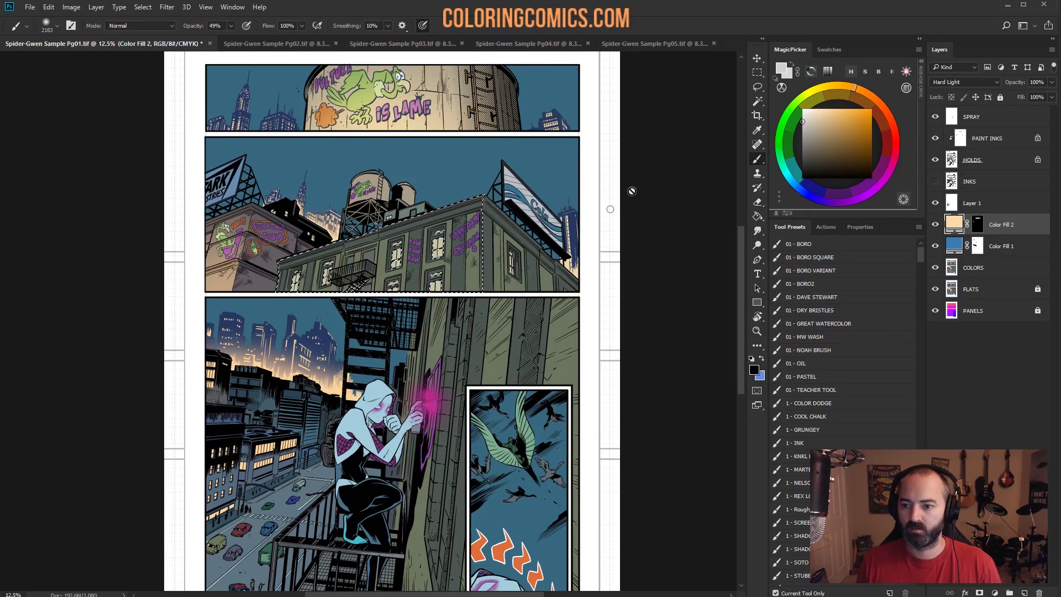
{"action": "left_click", "coordinate": [976, 222]}
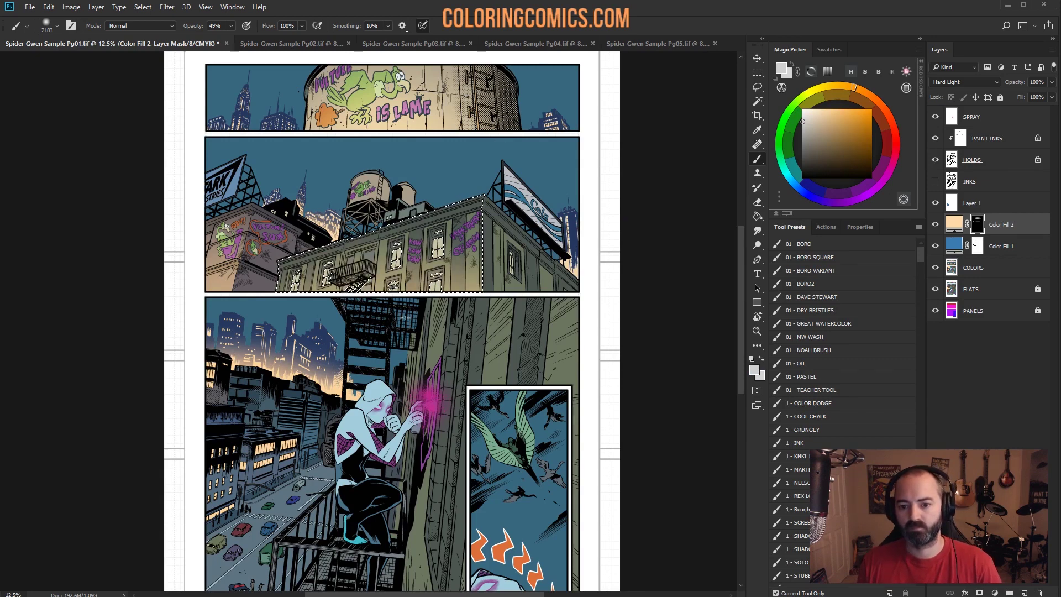
{"action": "key", "text": "ctrl+2"}
Step: Enlarge the brush to 2520 px, paint a warm glow up the green building's face on the Color Fill 2 mask, and deselect
{"action": "right_click", "coordinate": [419, 286]}
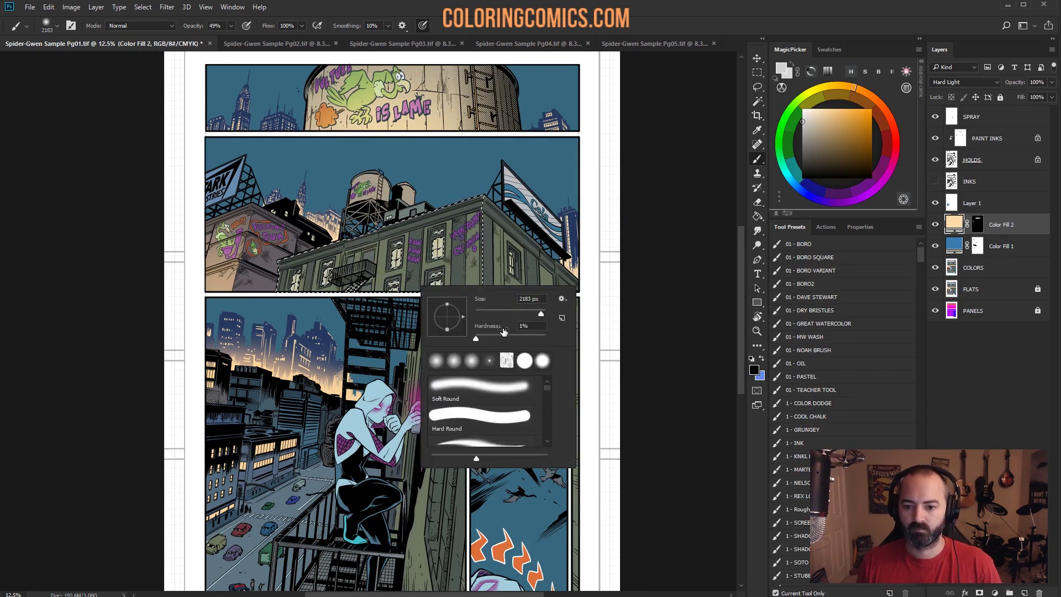
{"action": "left_click_drag", "start_coordinate": [545, 313], "coordinate": [542, 314]}
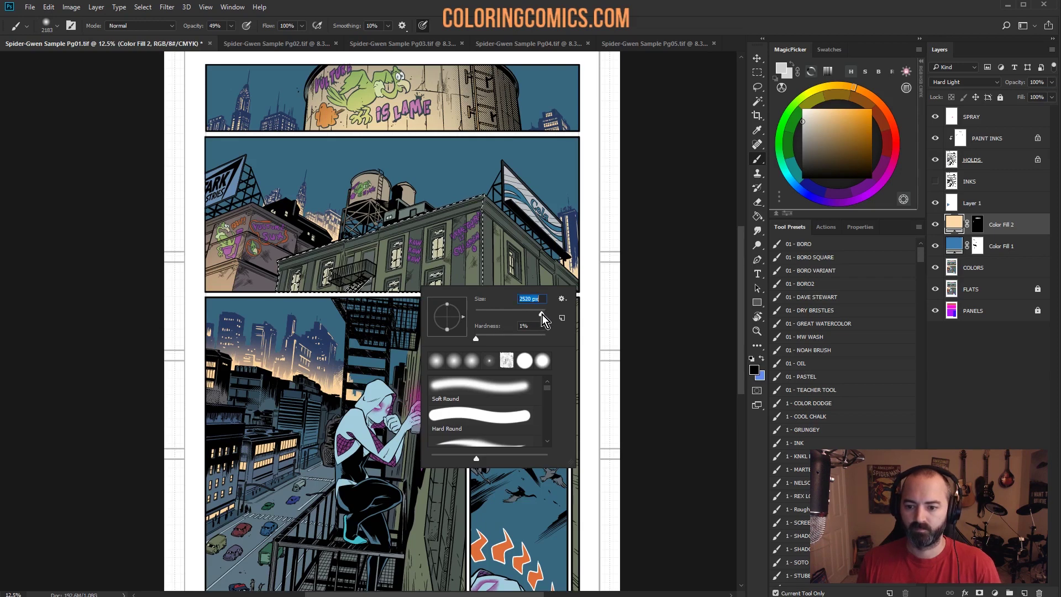
{"action": "left_click", "coordinate": [639, 202]}
{"action": "left_click", "coordinate": [611, 209]}
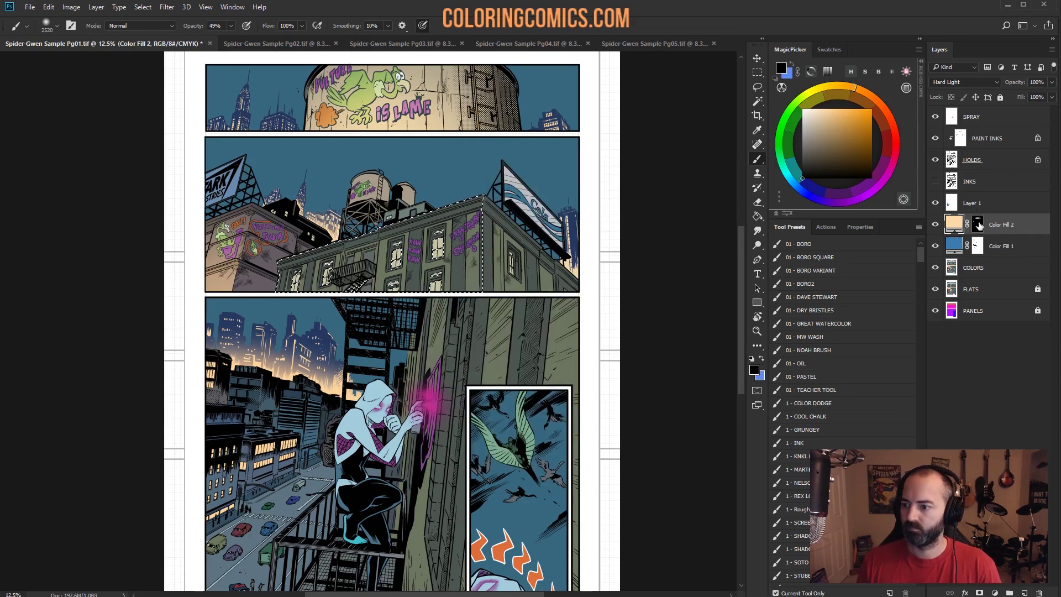
{"action": "left_click", "coordinate": [978, 223]}
{"action": "left_click_drag", "start_coordinate": [410, 315], "coordinate": [467, 359]}
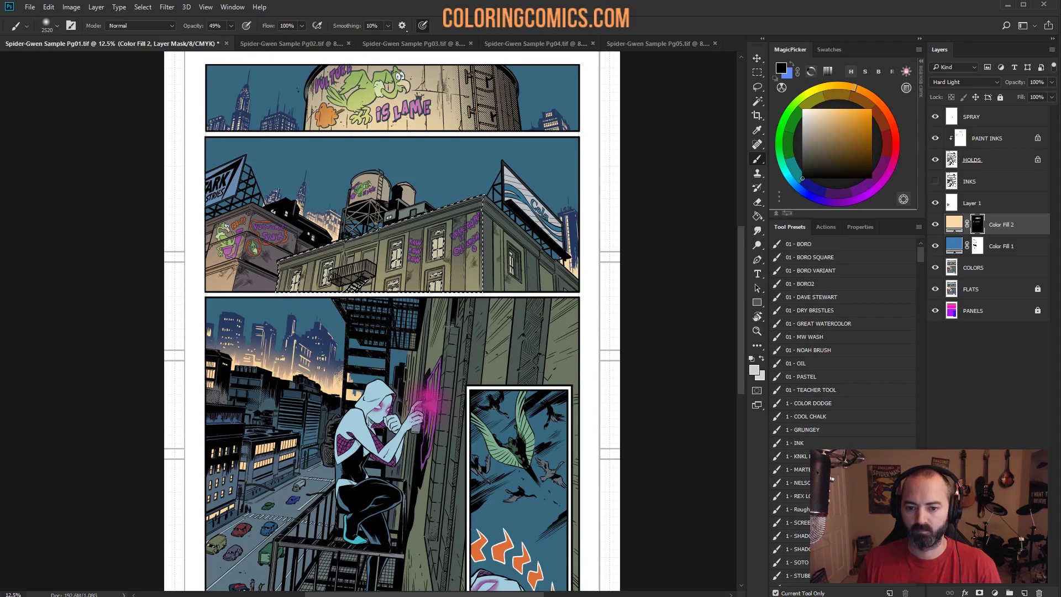
{"action": "key", "text": "ctrl+d"}
{"action": "key", "text": "x"}
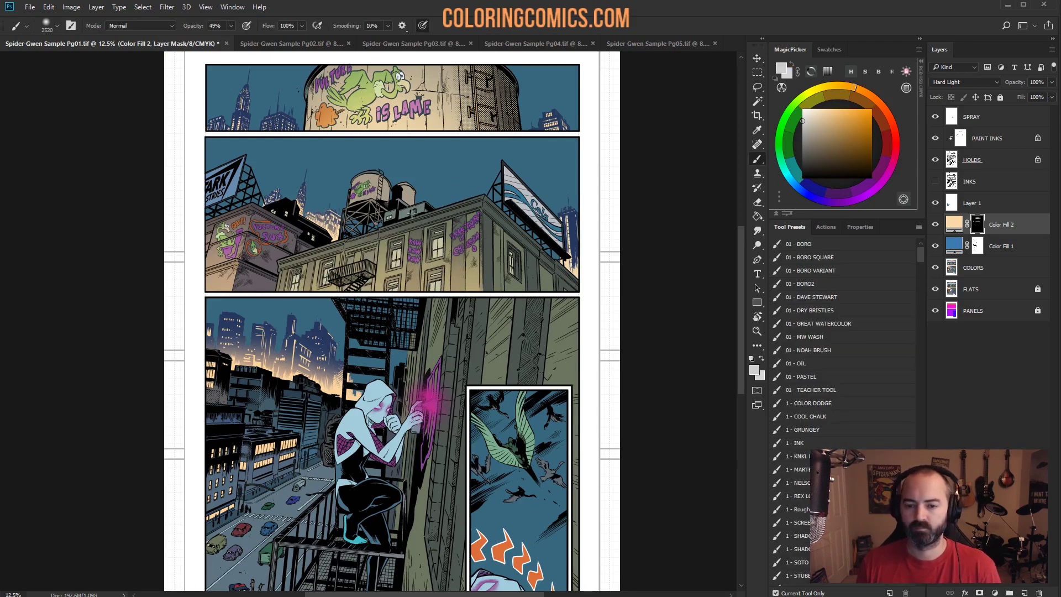
Step: Select the second panel's water towers, supports and tank graffiti from the COLORS layer, restricting the selection to that panel with the PANELS layer
{"action": "key", "text": "z"}
{"action": "left_click", "coordinate": [373, 218]}
{"action": "left_click", "coordinate": [983, 267]}
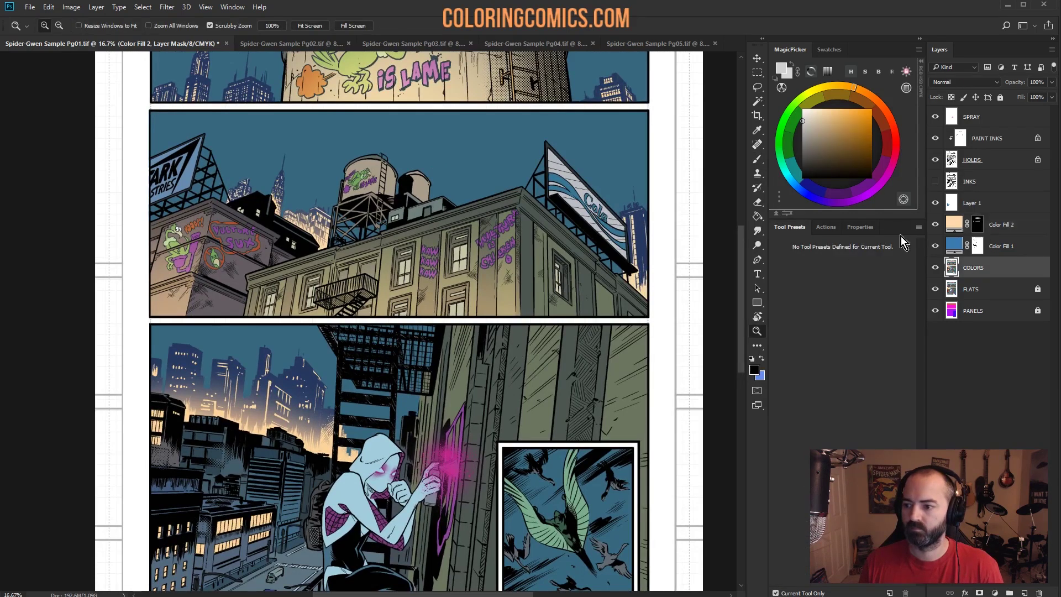
{"action": "key", "text": "w"}
{"action": "left_click", "coordinate": [359, 223], "text": "shift"}
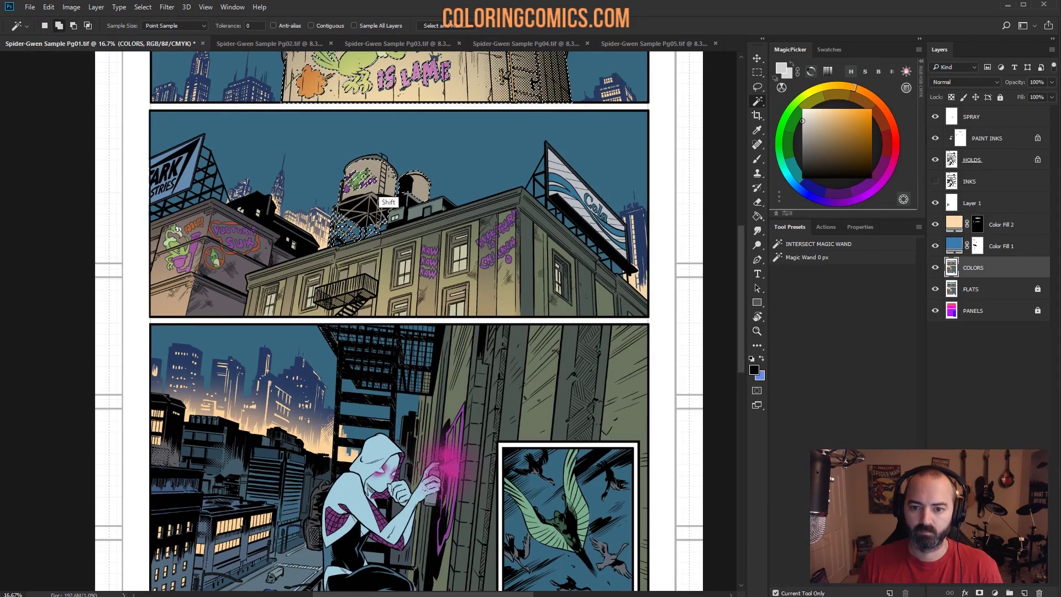
{"action": "left_click", "coordinate": [374, 197], "text": "shift"}
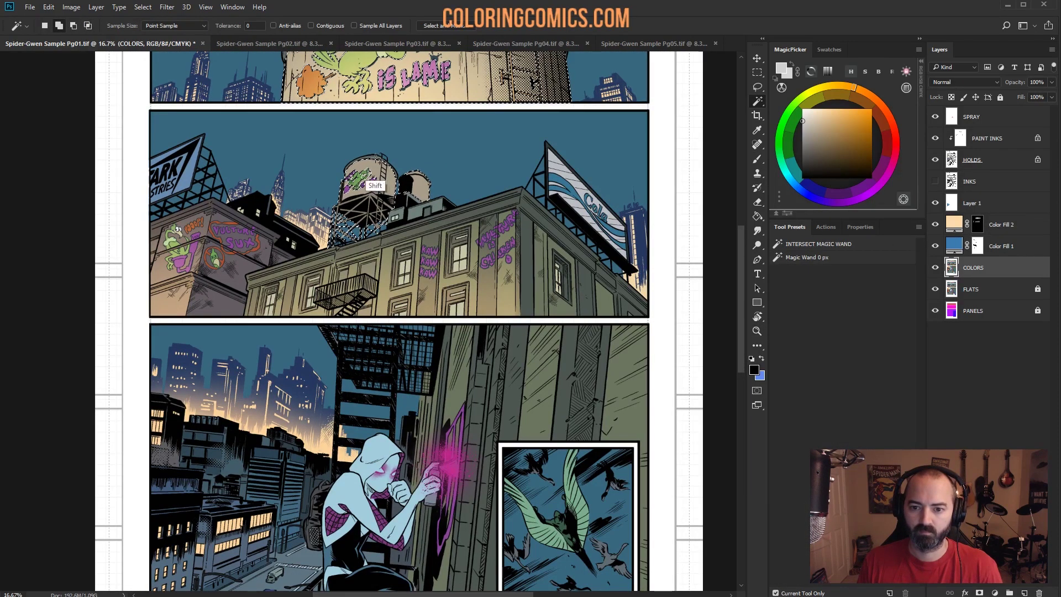
{"action": "left_click", "coordinate": [408, 215], "text": "shift"}
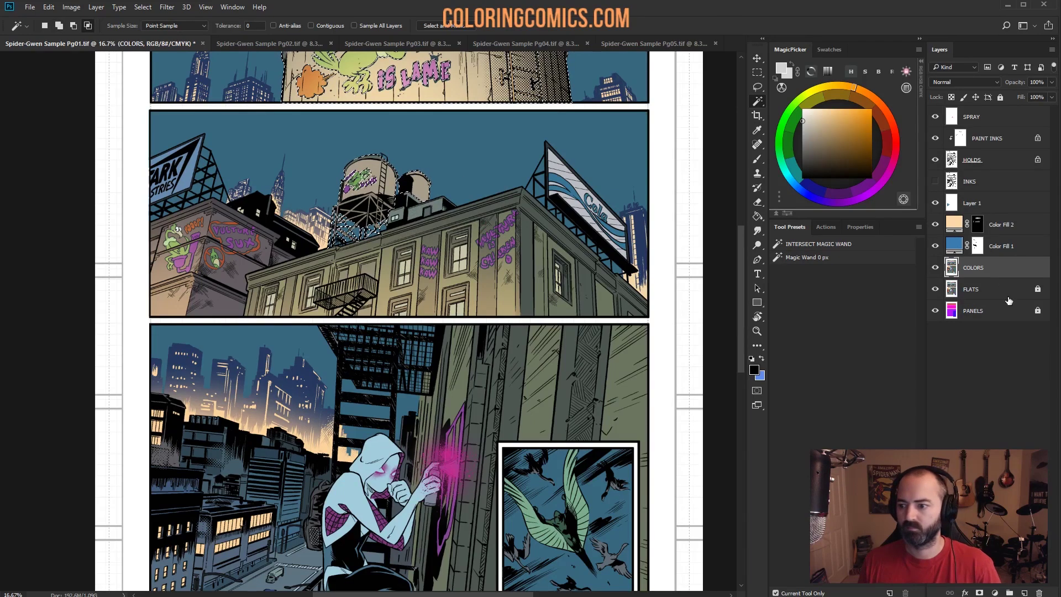
{"action": "left_click", "coordinate": [975, 289]}
{"action": "left_click", "coordinate": [976, 311]}
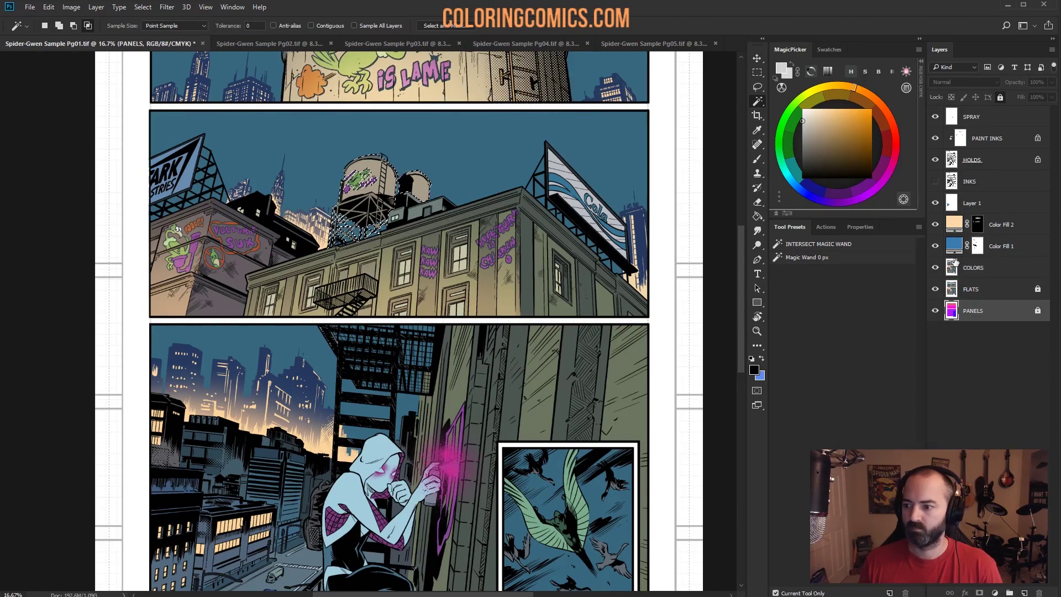
Step: Paint a warm glow onto the selected water towers and supports on the Color Fill 2 mask, and deselect
{"action": "left_click", "coordinate": [977, 224]}
{"action": "key", "text": "l"}
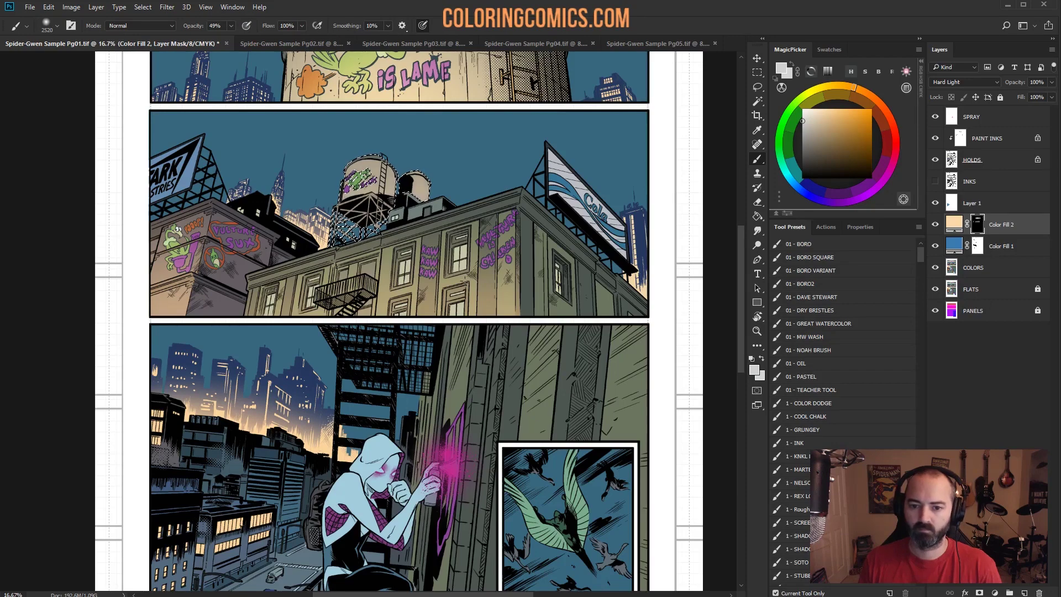
{"action": "key", "text": "ctrl+d"}
{"action": "key", "text": "b"}
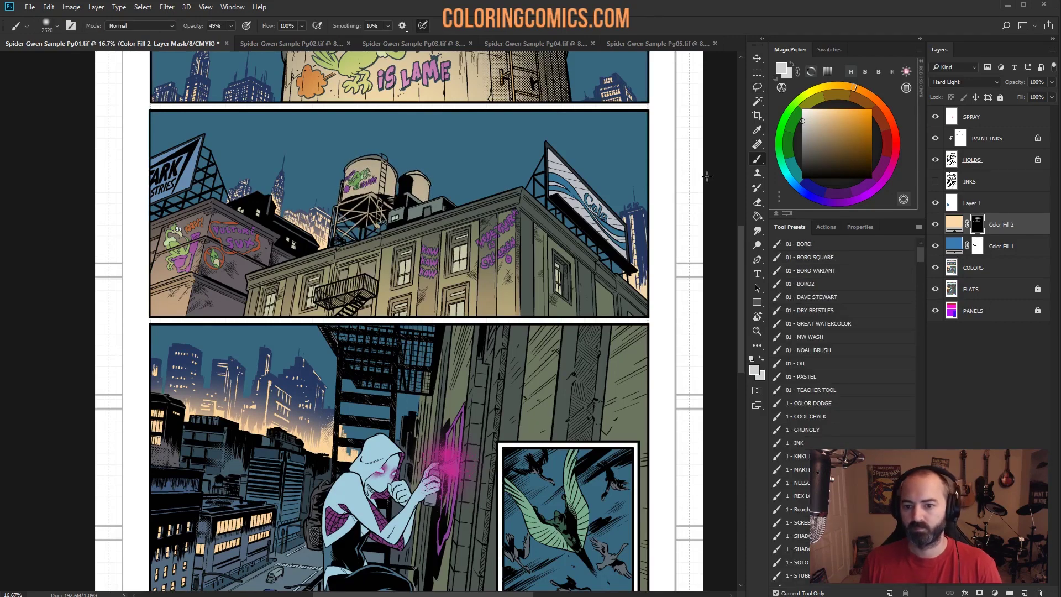
{"action": "left_click", "coordinate": [757, 331]}
{"action": "left_click", "coordinate": [604, 315], "text": "alt"}
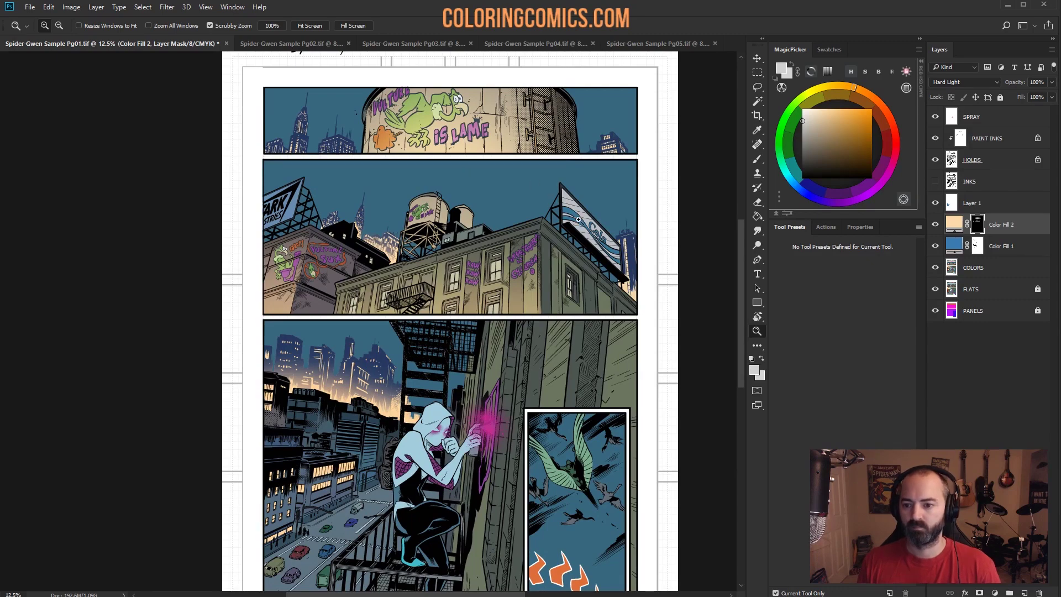
{"action": "left_click_drag", "start_coordinate": [578, 221], "coordinate": [831, 218]}
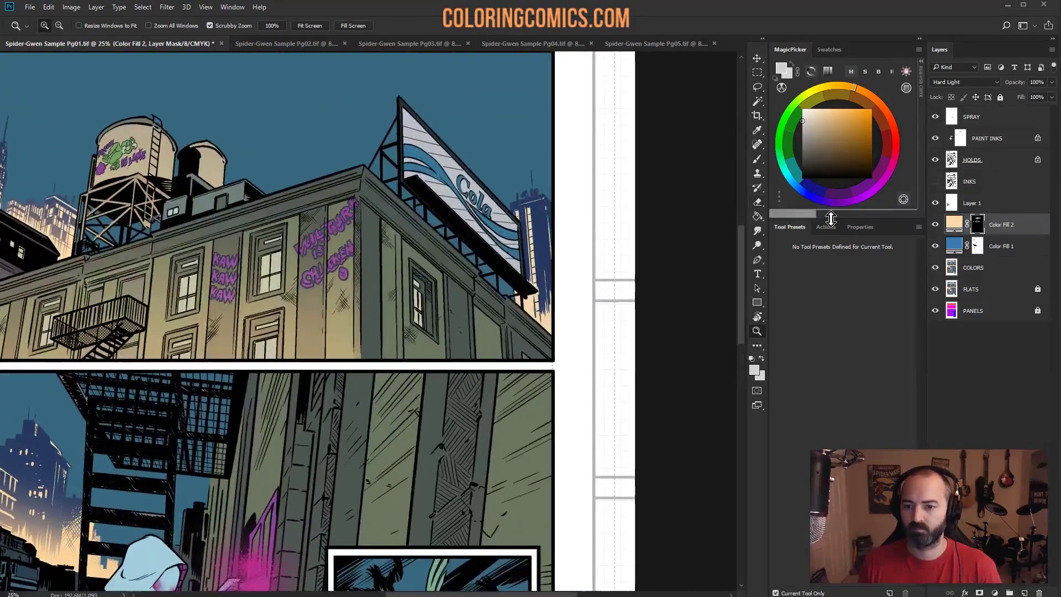
Step: Select the second panel's Cola billboard artwork, face and framework from the COLORS layer, restricting the selection to that panel with the PANELS layer
{"action": "key", "text": "alt+bracketleft"}
{"action": "key", "text": "alt+bracketleft"}
{"action": "key", "text": "w"}
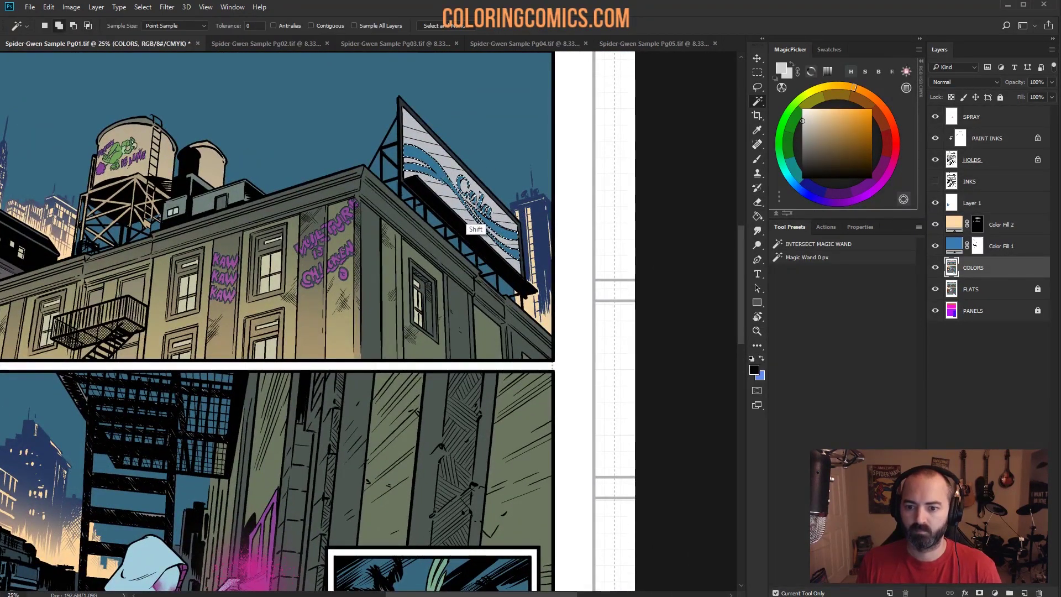
{"action": "left_click", "coordinate": [469, 191]}
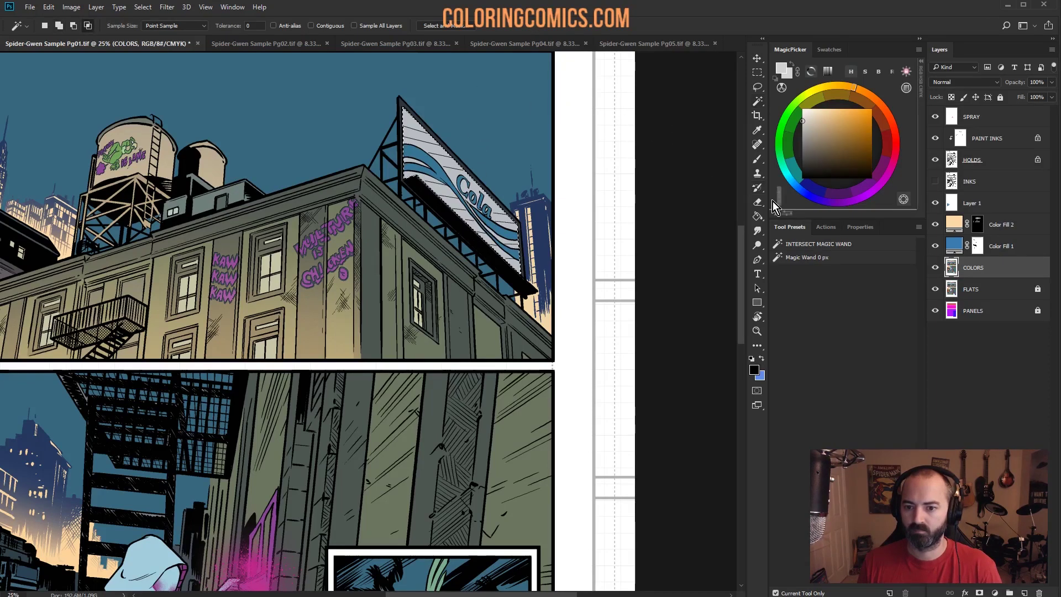
{"action": "left_click", "coordinate": [399, 101], "text": "shift"}
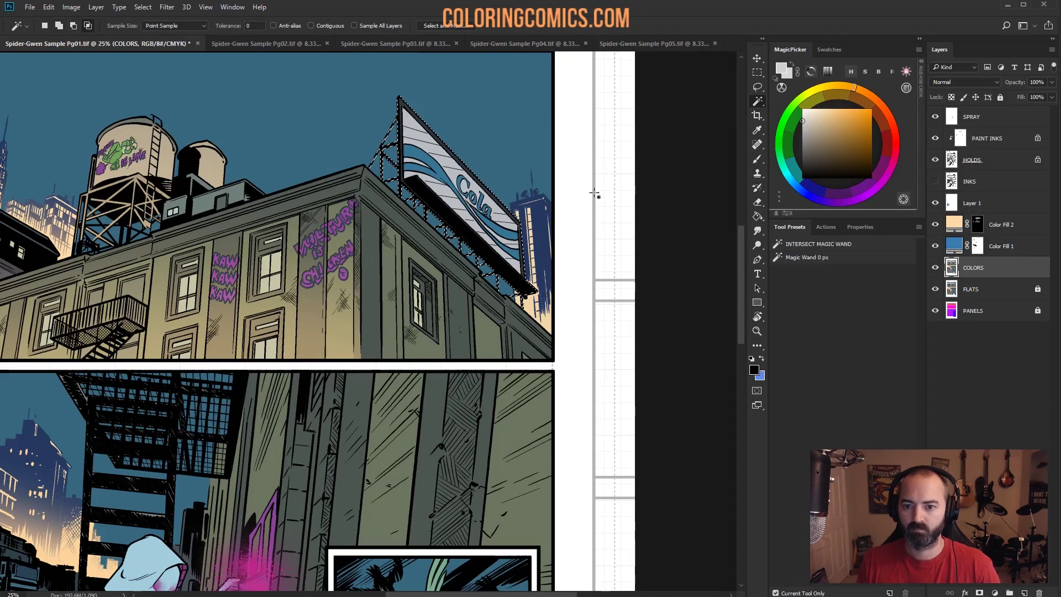
{"action": "key", "text": "alt+bracketleft"}
{"action": "key", "text": "alt+bracketleft"}
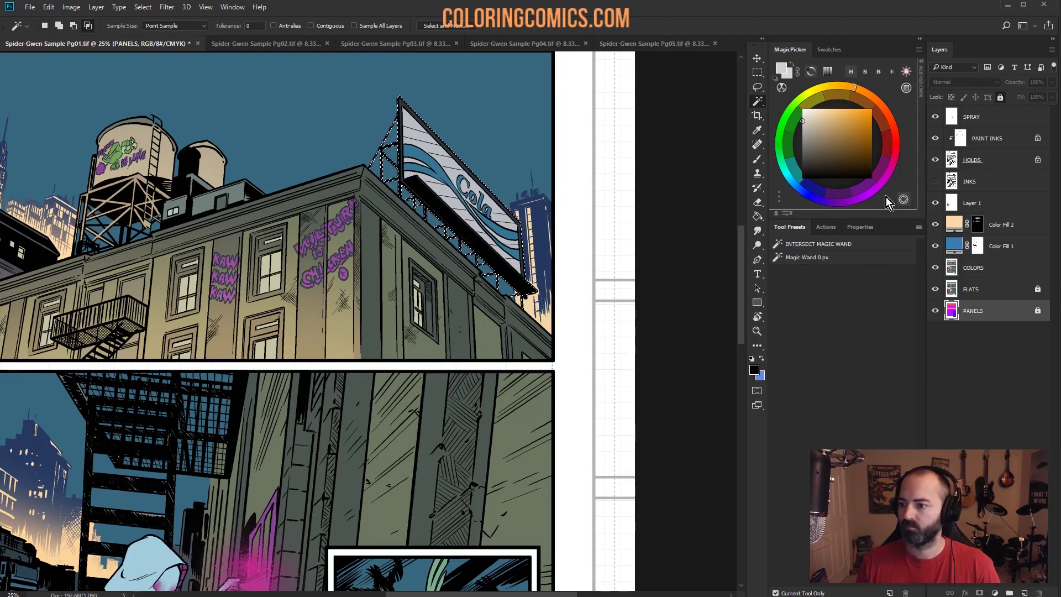
Step: Paint a warm glow onto the selected Cola billboard on the Color Fill 2 mask, and deselect
{"action": "key", "text": "alt+bracketright"}
{"action": "key", "text": "alt+bracketright"}
{"action": "key", "text": "alt+bracketright"}
{"action": "key", "text": "alt+bracketright"}
{"action": "key", "text": "b"}
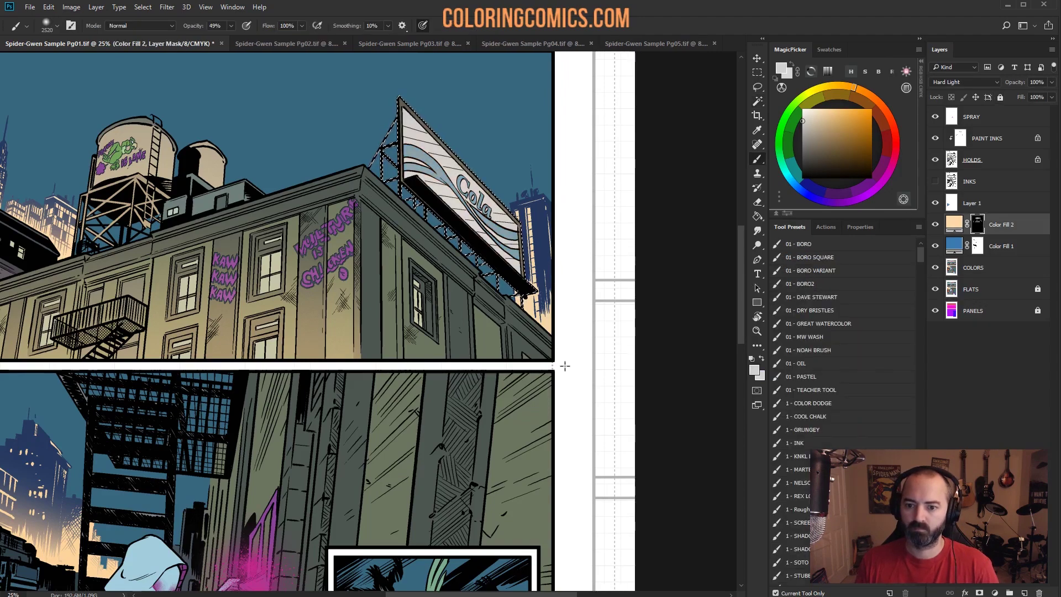
{"action": "key", "text": "ctrl+d"}
{"action": "key", "text": "l"}
Step: Select the blue face of the second panel's Stark Industries billboard from the COLORS layer
{"action": "left_click", "coordinate": [756, 331]}
{"action": "key", "text": "ctrl+0"}
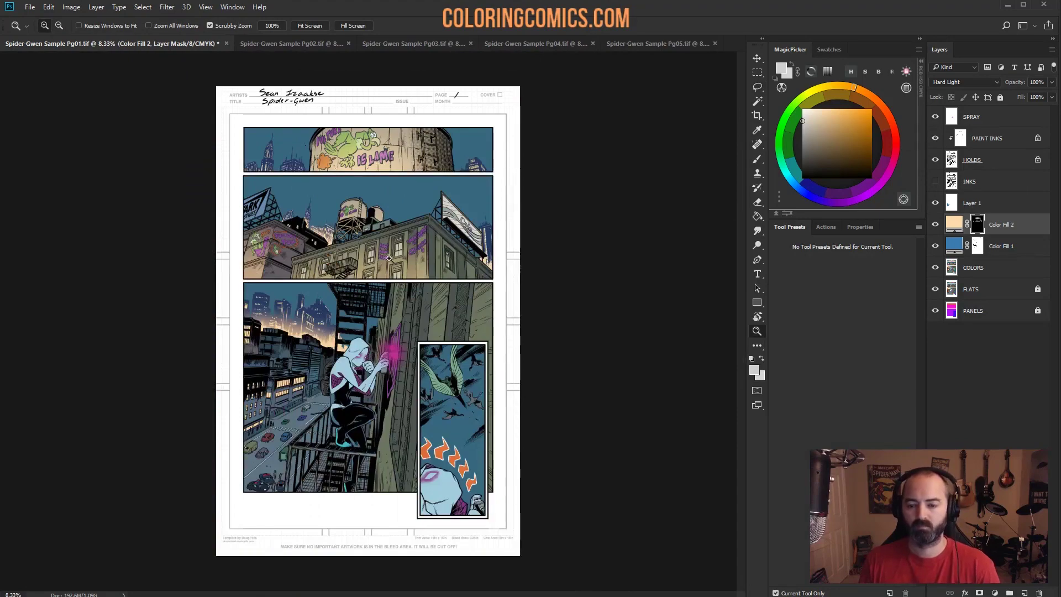
{"action": "left_click", "coordinate": [389, 258]}
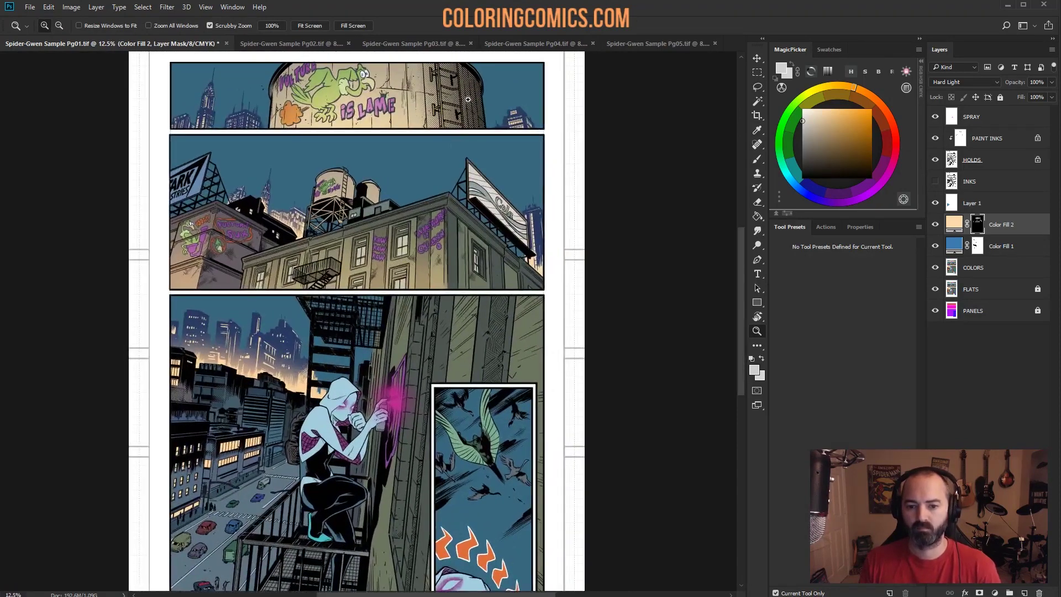
{"action": "left_click", "coordinate": [378, 244]}
{"action": "left_click", "coordinate": [504, 154]}
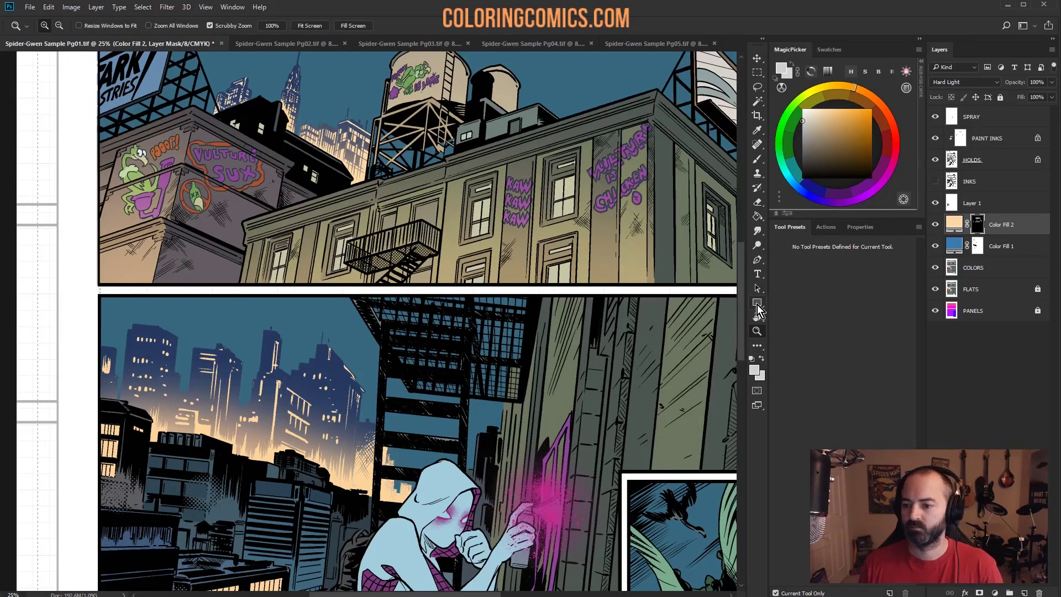
{"action": "left_click_drag", "start_coordinate": [407, 199], "coordinate": [462, 271]}
{"action": "key", "text": "w"}
{"action": "left_click", "coordinate": [200, 144]}
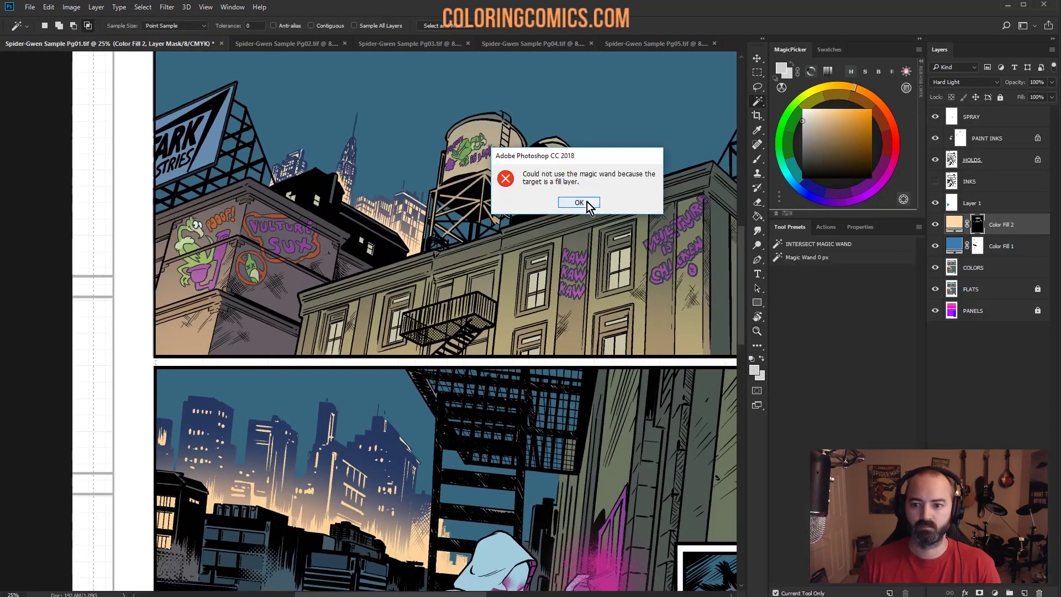
{"action": "left_click", "coordinate": [578, 202]}
{"action": "left_click", "coordinate": [984, 265]}
{"action": "key", "text": "l"}
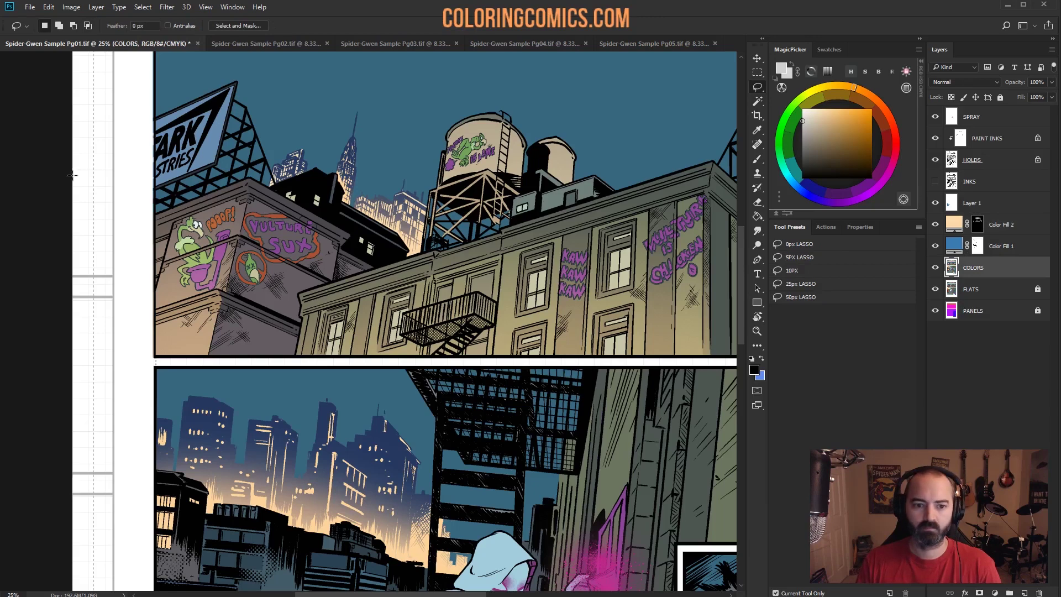
{"action": "key", "text": "w"}
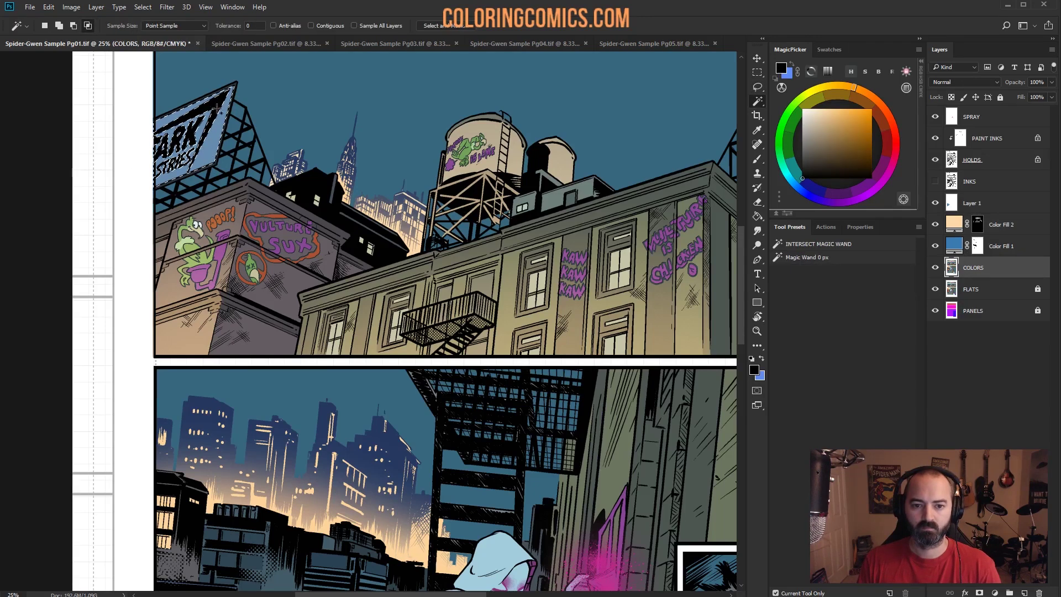
Step: Paint a warm glow over the Stark Industries billboard on the Color Fill 2 mask, reducing the brush to 824 px
{"action": "left_click", "coordinate": [978, 224]}
{"action": "key", "text": "b"}
{"action": "left_click", "coordinate": [219, 210]}
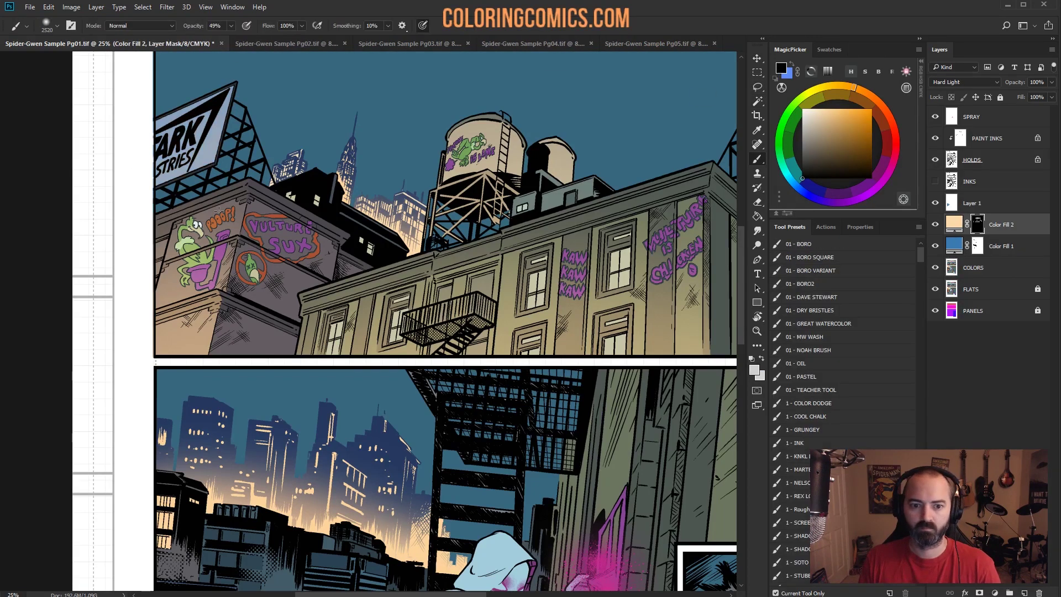
{"action": "mouse_move", "coordinate": [230, 123]}
{"action": "left_mouse_down"}
{"action": "mouse_move", "coordinate": [181, 197]}
{"action": "mouse_move", "coordinate": [87, 216]}
{"action": "mouse_move", "coordinate": [77, 237]}
{"action": "left_mouse_up"}
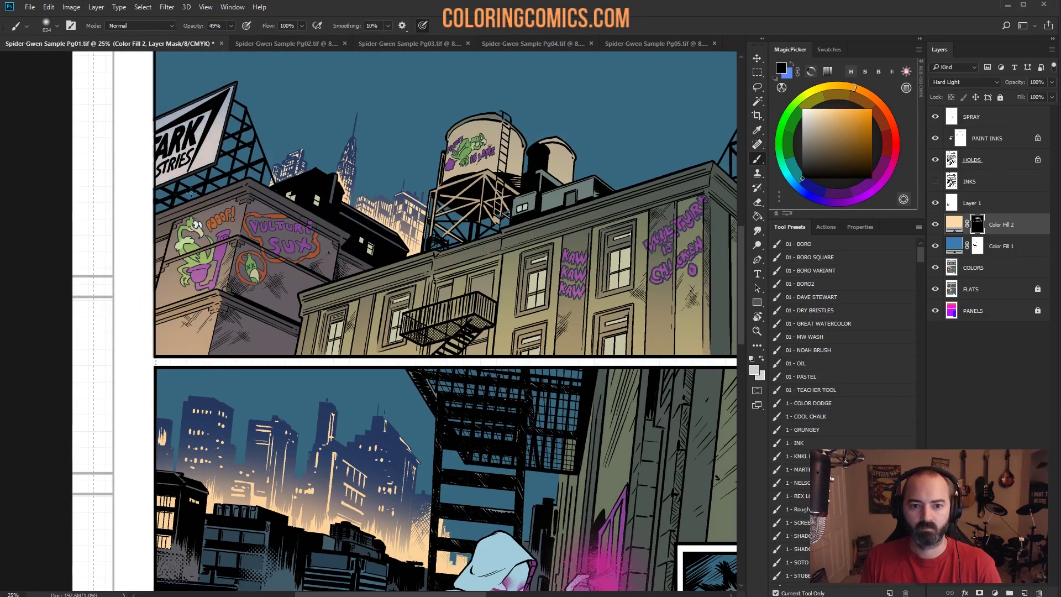
{"action": "key", "text": "l"}
{"action": "key", "text": "x"}
Step: Select the second panel's water tank faces from the COLORS layer
{"action": "left_click", "coordinate": [757, 331]}
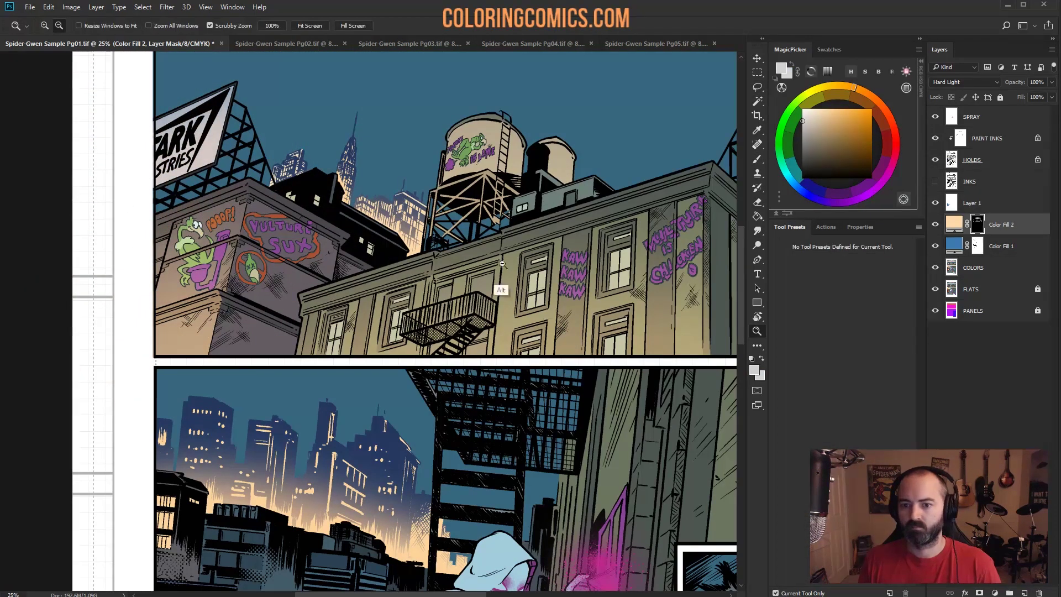
{"action": "scroll", "coordinate": [556, 171], "scroll_direction": "down", "scroll_amount": 1}
{"action": "scroll", "coordinate": [555, 171], "scroll_direction": "up", "scroll_amount": 2}
{"action": "left_click_drag", "start_coordinate": [555, 171], "coordinate": [456, 200]}
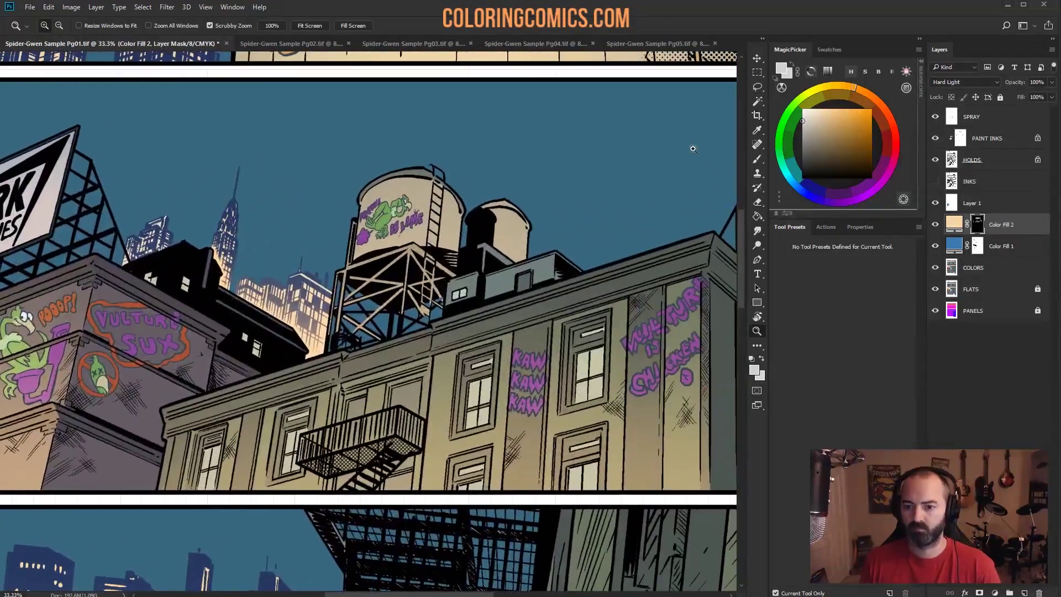
{"action": "left_click", "coordinate": [977, 268]}
{"action": "key", "text": "w"}
{"action": "left_click", "coordinate": [412, 192]}
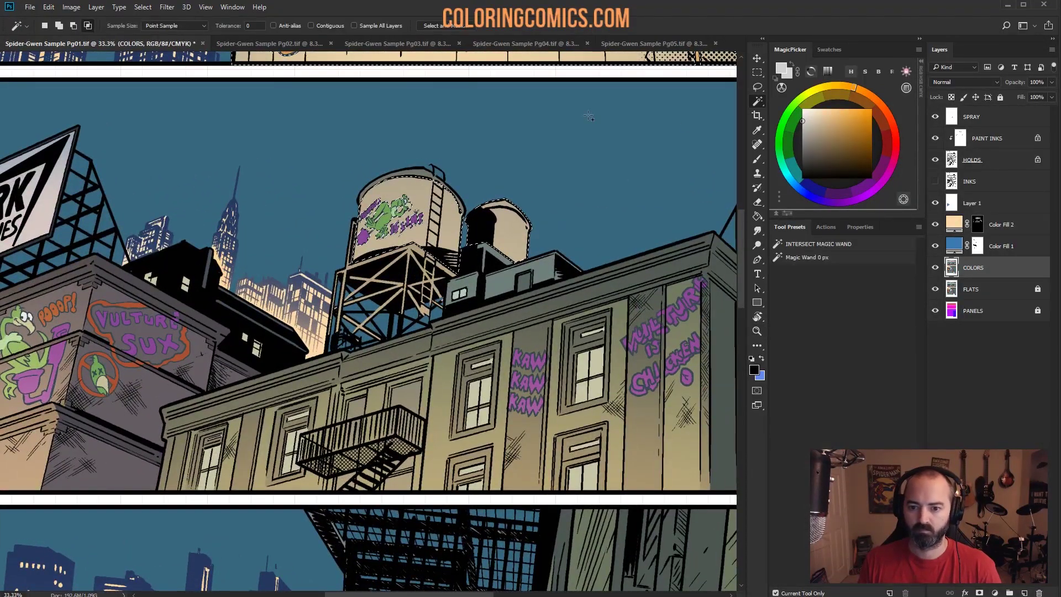
Step: Reduce the brush to 230 px and paint a brighter warm glow onto the water tanks on the Color Fill 2 mask
{"action": "left_click", "coordinate": [978, 225]}
{"action": "key", "text": "ctrl+d"}
{"action": "key", "text": "b"}
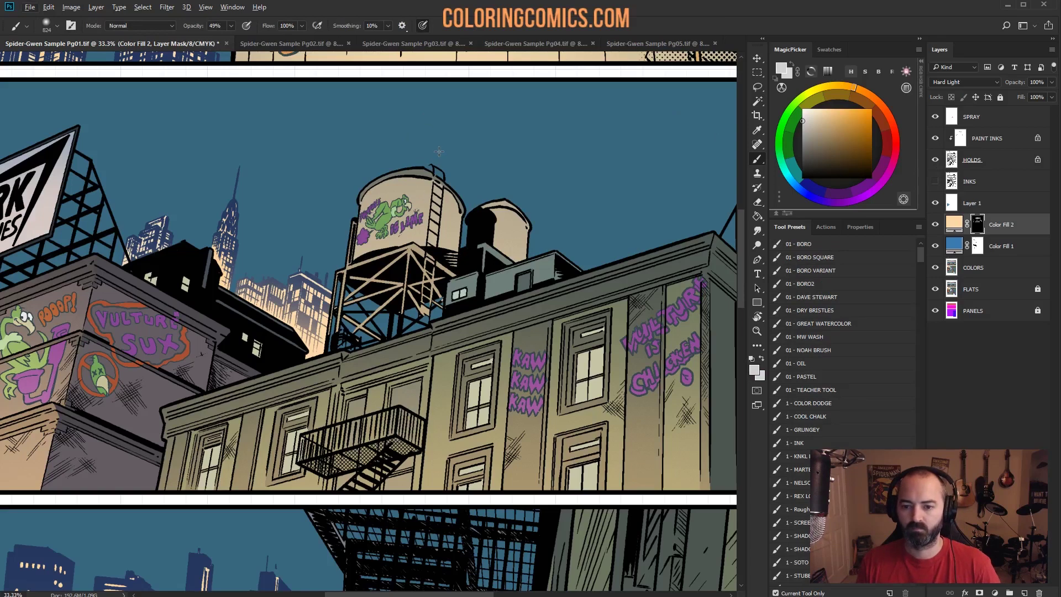
{"action": "right_click", "coordinate": [438, 150]}
{"action": "key", "text": "Return"}
{"action": "mouse_move", "coordinate": [396, 178]}
{"action": "left_mouse_down"}
{"action": "mouse_move", "coordinate": [431, 174]}
{"action": "mouse_move", "coordinate": [388, 210]}
{"action": "left_mouse_up"}
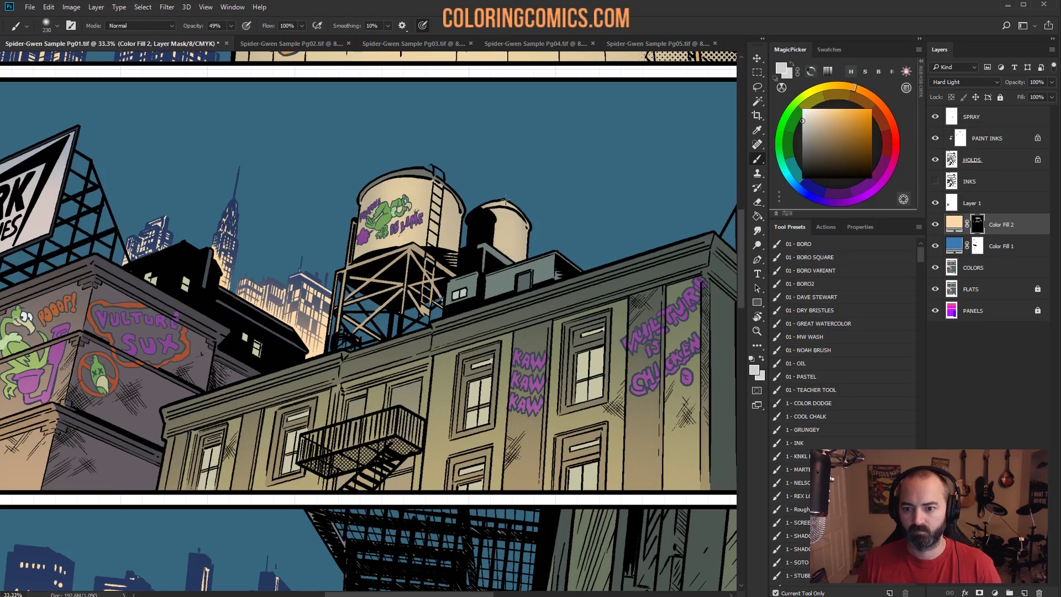
{"action": "key", "text": "l"}
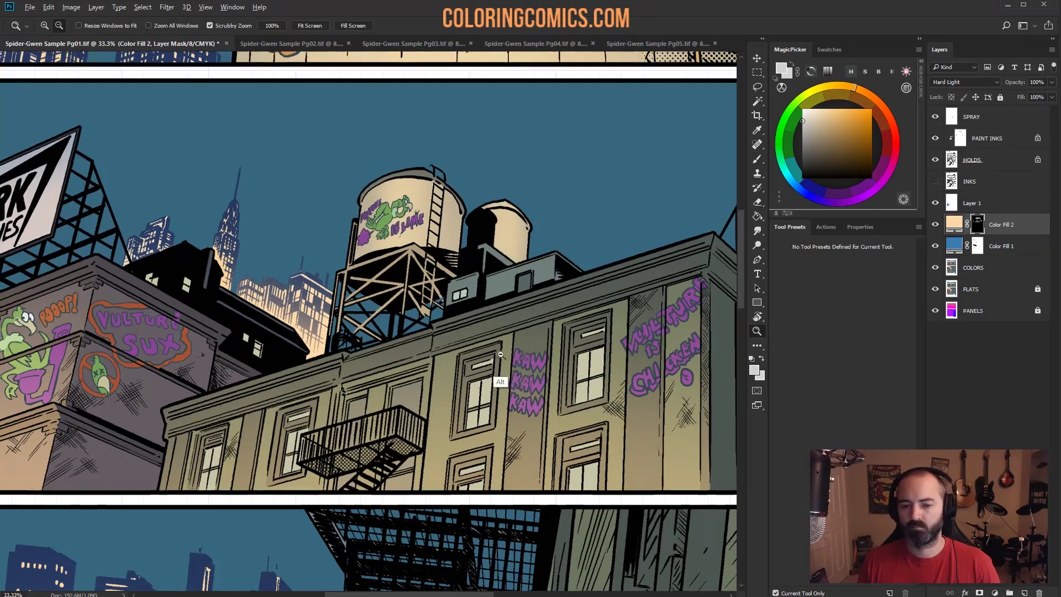
Step: Review the whole page, comparing the second panel's warm glow with the lighting in the third panel
{"action": "scroll", "coordinate": [542, 372], "scroll_direction": "down", "scroll_amount": 4}
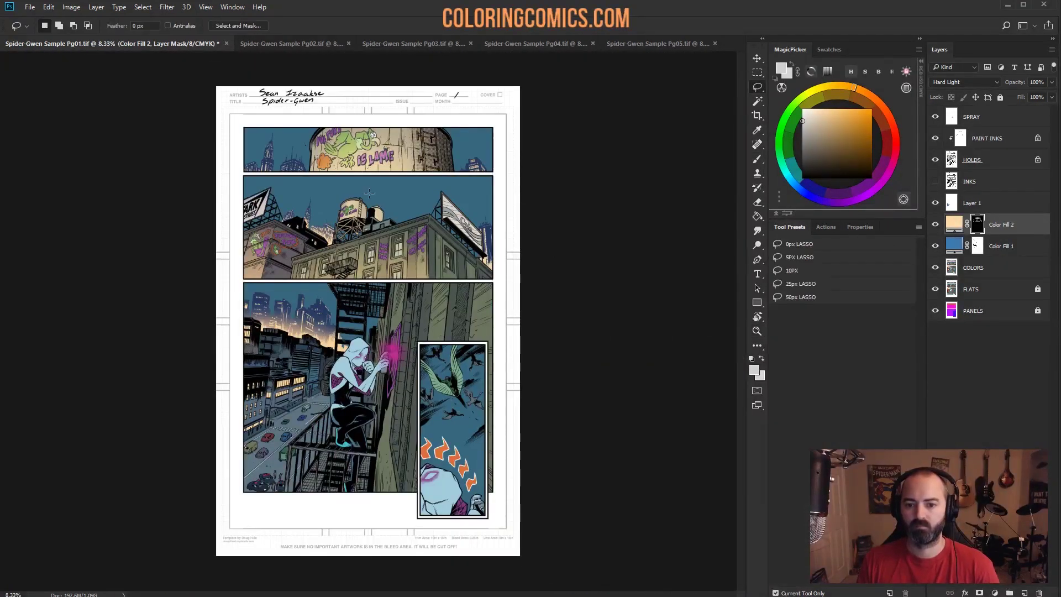
{"action": "scroll", "coordinate": [369, 193], "scroll_direction": "up", "scroll_amount": 1}
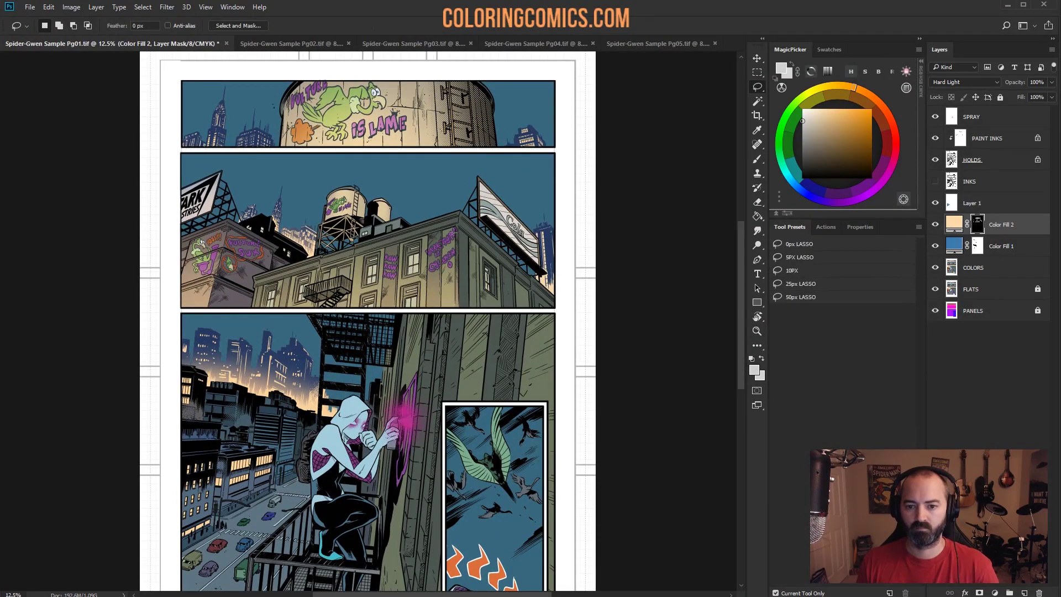
{"action": "key", "text": "z"}
{"action": "left_click", "coordinate": [430, 241]}
{"action": "mouse_move", "coordinate": [435, 206]}
{"action": "left_mouse_down"}
{"action": "mouse_move", "coordinate": [491, 243]}
{"action": "mouse_move", "coordinate": [486, 169]}
{"action": "left_mouse_up"}
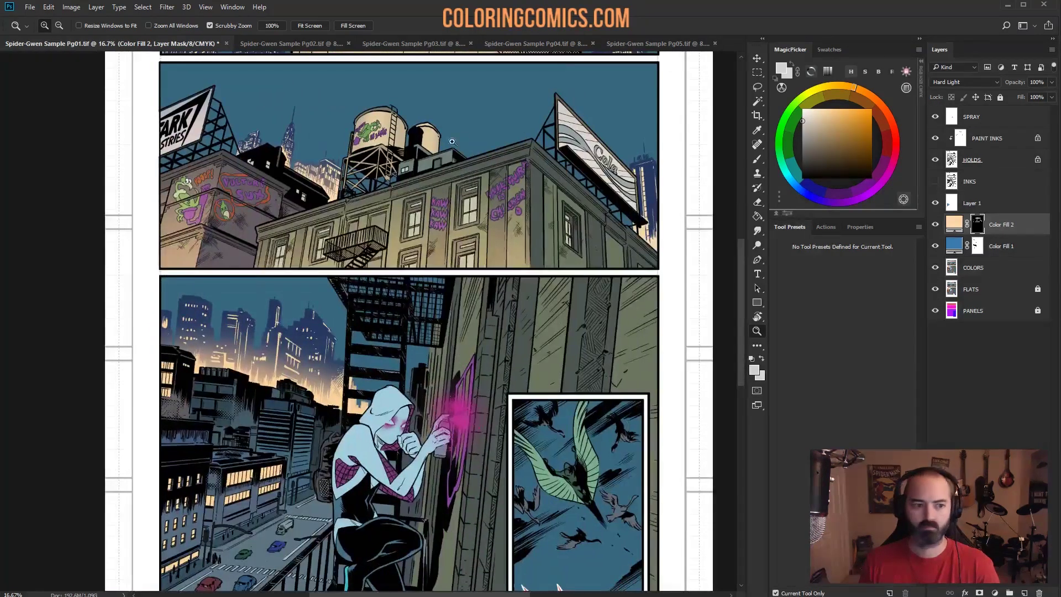
{"action": "left_click_drag", "start_coordinate": [456, 247], "coordinate": [463, 154]}
{"action": "left_click_drag", "start_coordinate": [469, 270], "coordinate": [456, 170]}
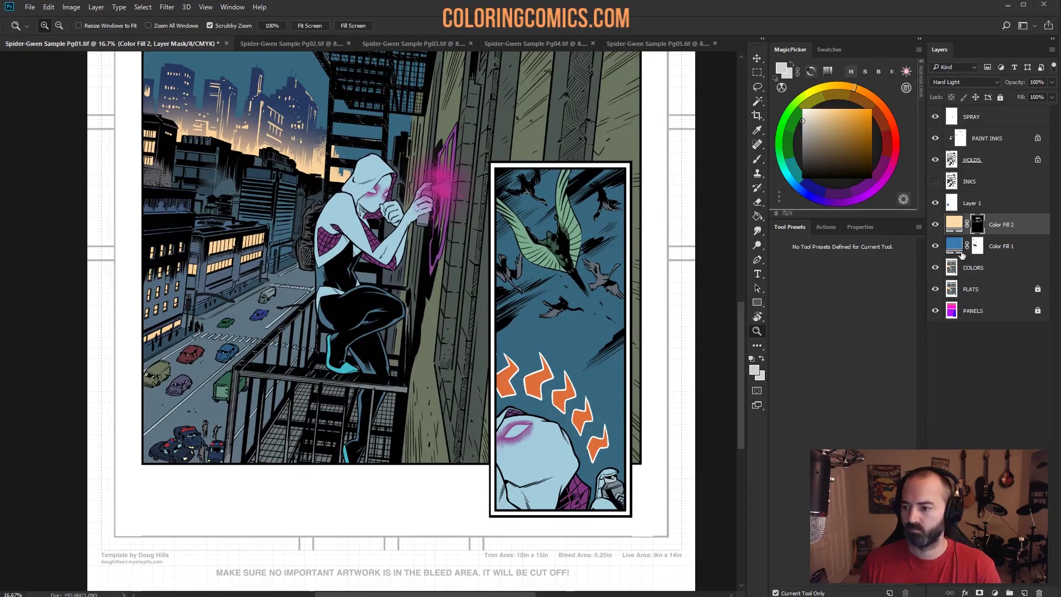
Step: Select the third panel's street from the COLORS layer and hide the selection outline, with the brush enlarged to 3147 px
{"action": "left_click", "coordinate": [964, 268]}
{"action": "key", "text": "w"}
{"action": "left_click", "coordinate": [250, 328]}
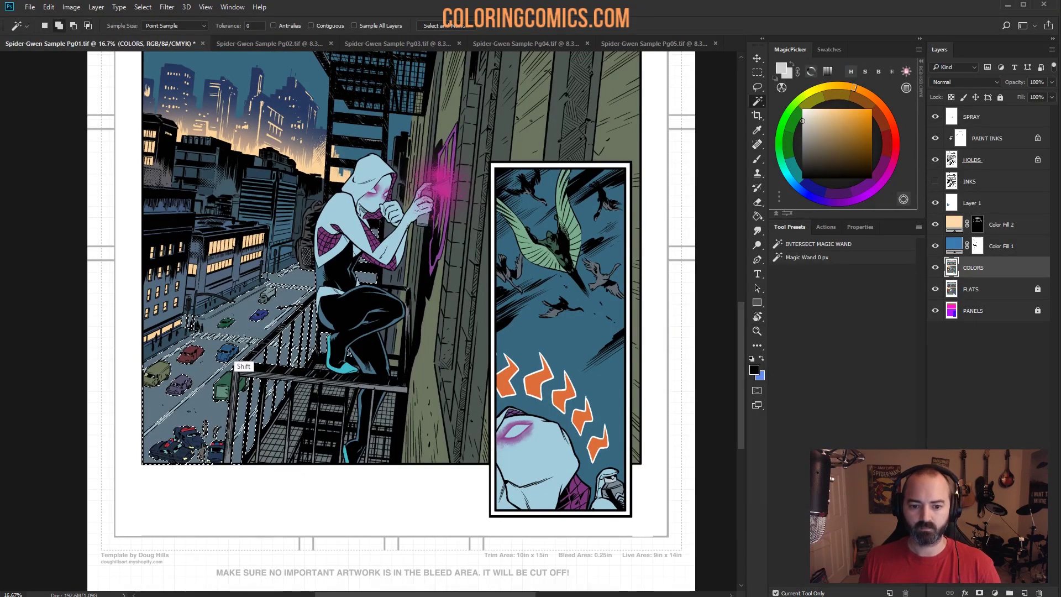
{"action": "left_click", "coordinate": [252, 345], "text": "shift"}
{"action": "left_click", "coordinate": [248, 340], "text": "shift"}
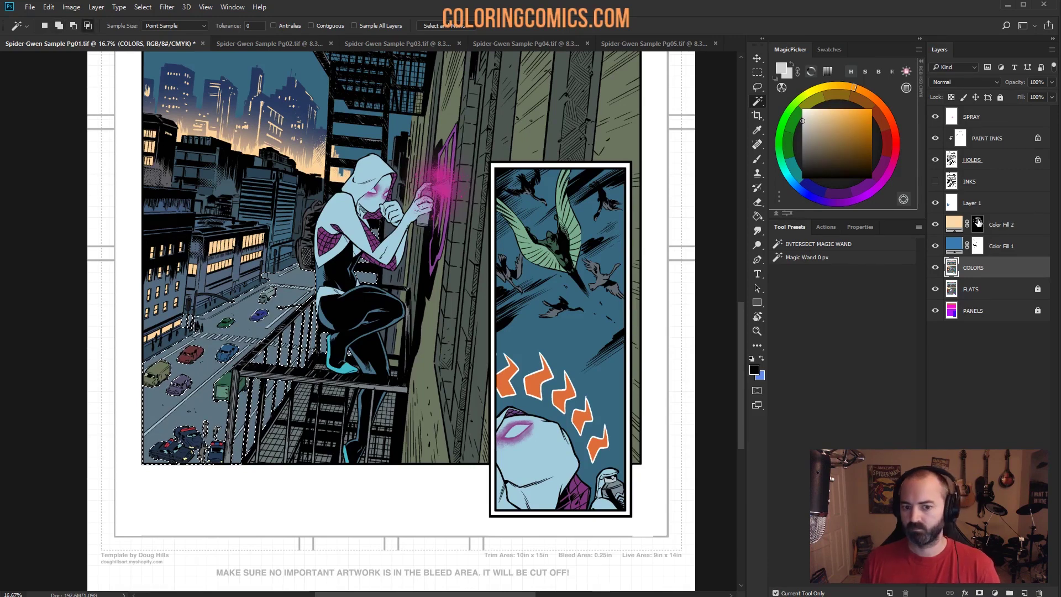
{"action": "key", "text": "b"}
{"action": "key", "text": "ctrl+h"}
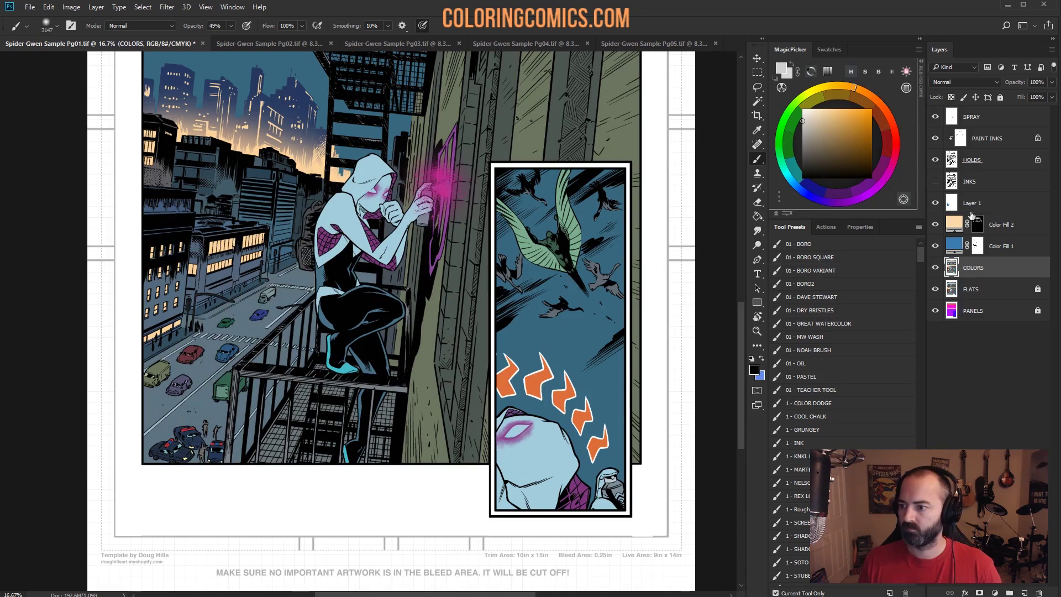
Step: Try to paint a warm glow along the third panel's street on the Color Fill 2 mask, and undo the strokes
{"action": "key", "text": "alt+bracketright"}
{"action": "key", "text": "alt+bracketright"}
{"action": "mouse_move", "coordinate": [161, 426]}
{"action": "left_mouse_down"}
{"action": "mouse_move", "coordinate": [301, 273]}
{"action": "mouse_move", "coordinate": [312, 331]}
{"action": "left_mouse_up"}
{"action": "left_click_drag", "start_coordinate": [226, 329], "coordinate": [312, 270]}
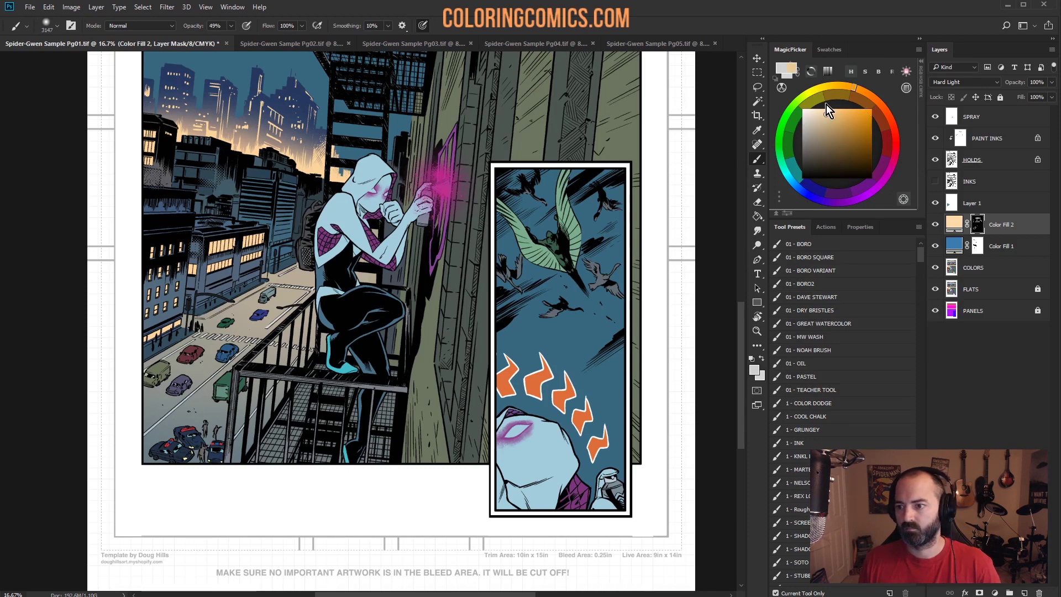
{"action": "key", "text": "ctrl+z"}
{"action": "key", "text": "ctrl+z"}
{"action": "key", "text": "ctrl+z"}
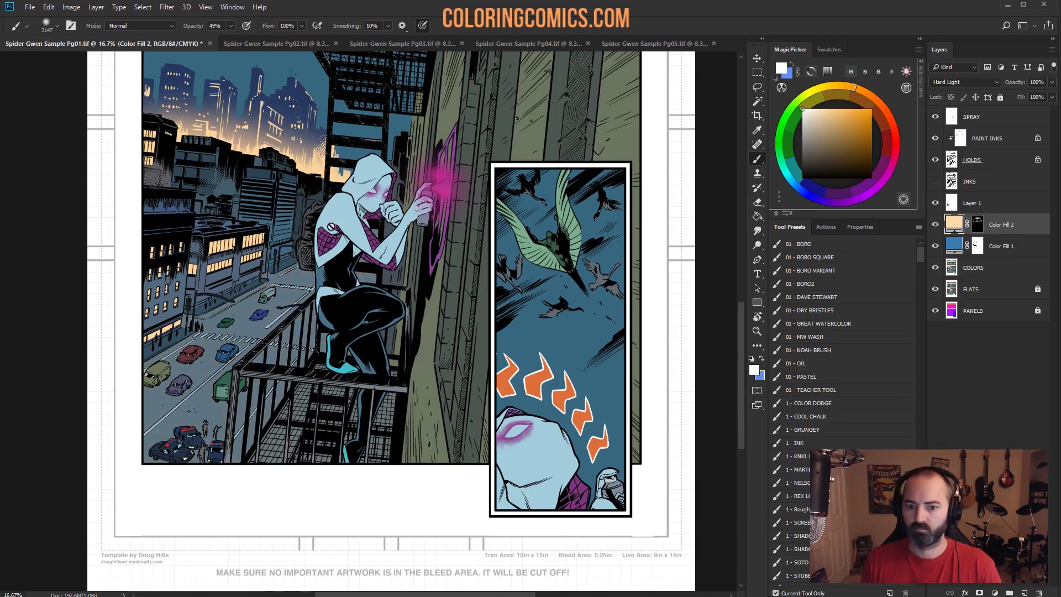
{"action": "left_click", "coordinate": [386, 256]}
{"action": "left_click", "coordinate": [610, 210]}
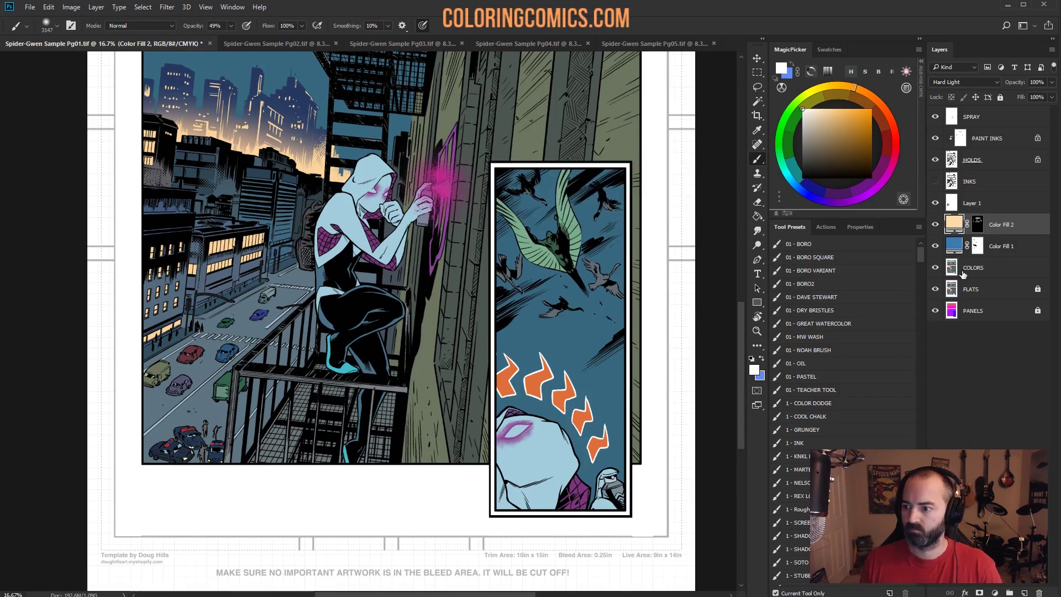
Step: Paint a warm glow along the third panel's selected street on the Color Fill 2 mask, and inspect the result
{"action": "left_click", "coordinate": [963, 270]}
{"action": "left_click", "coordinate": [978, 223]}
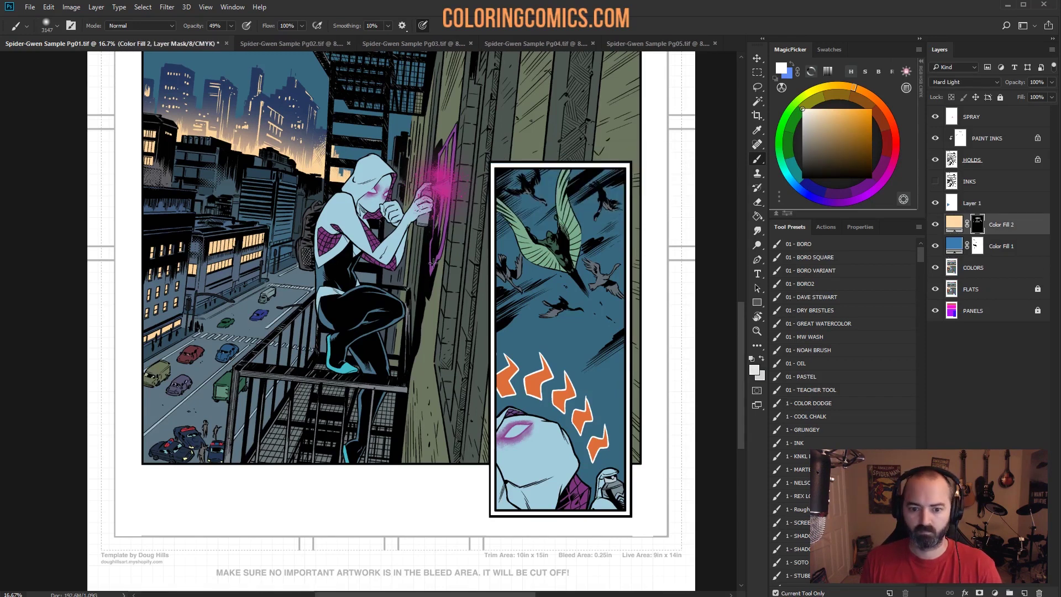
{"action": "left_click_drag", "start_coordinate": [177, 398], "coordinate": [299, 293]}
{"action": "left_click_drag", "start_coordinate": [150, 379], "coordinate": [247, 346]}
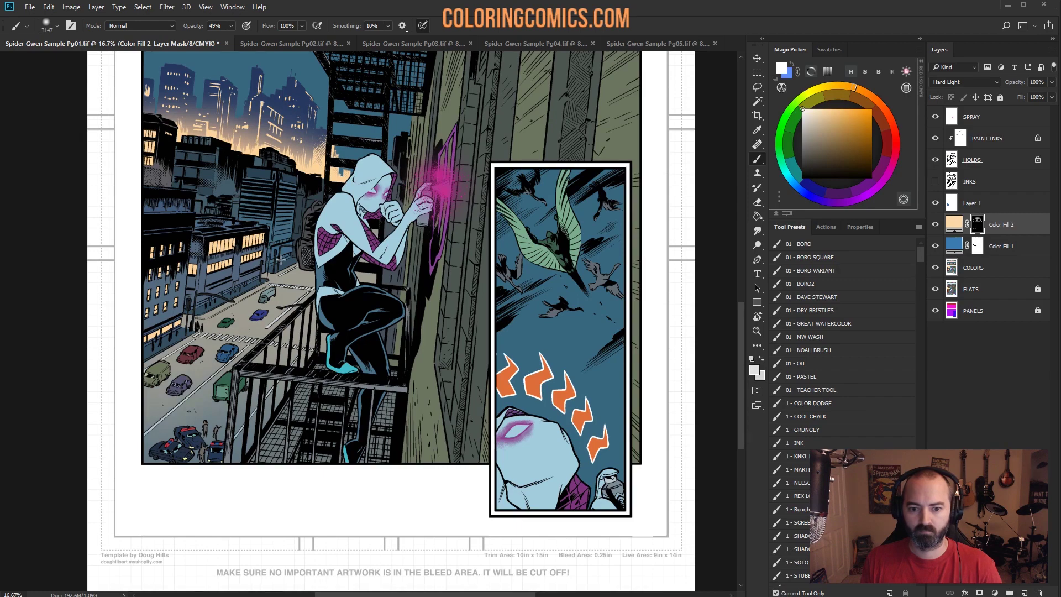
{"action": "left_click_drag", "start_coordinate": [281, 260], "coordinate": [352, 264]}
{"action": "key", "text": "l"}
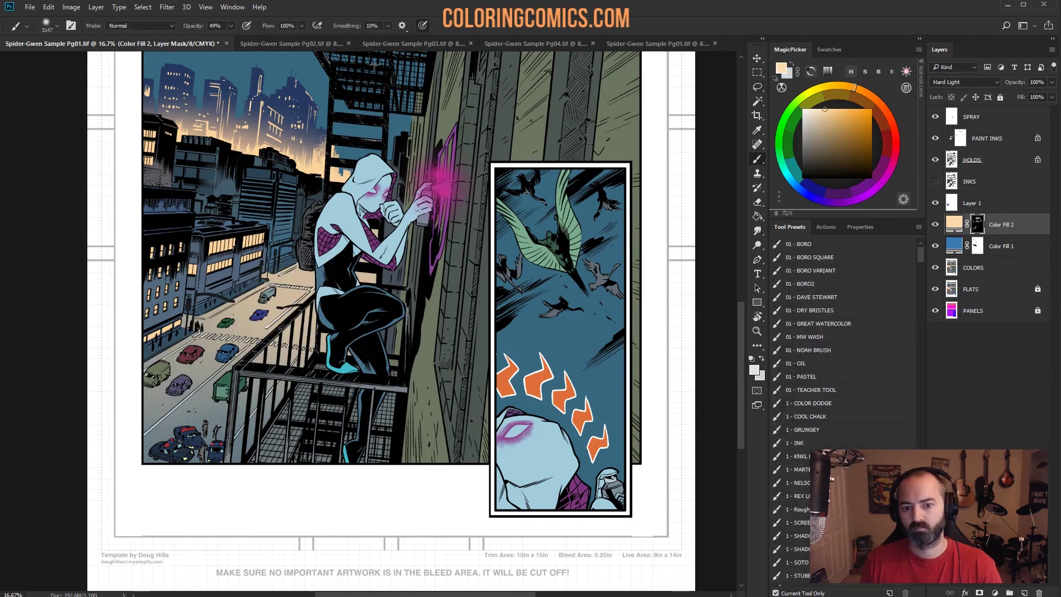
{"action": "key", "text": "z"}
{"action": "left_click", "coordinate": [283, 285]}
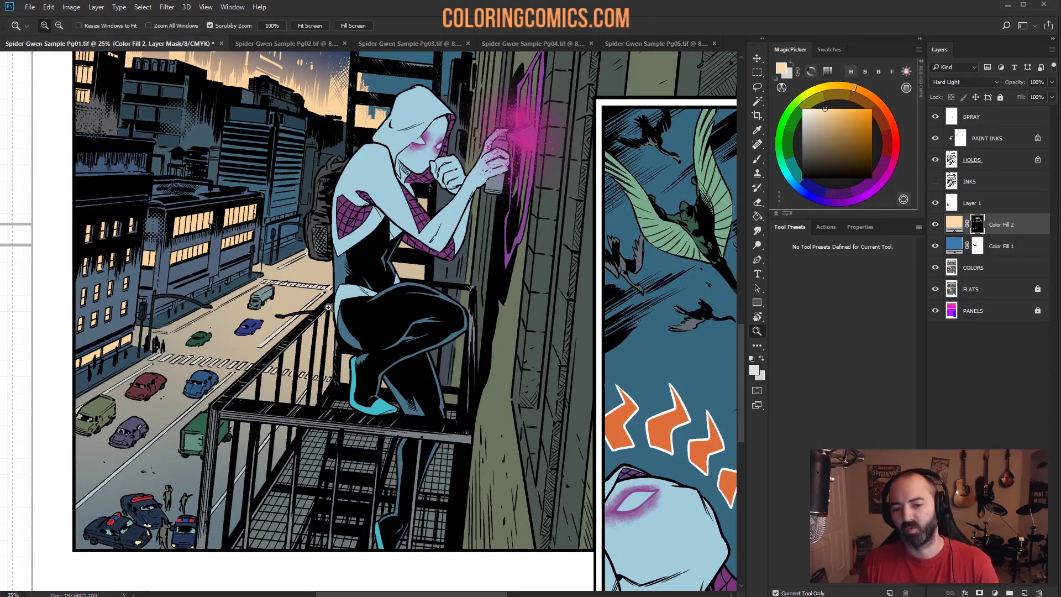
{"action": "left_click", "coordinate": [464, 343], "text": "alt"}
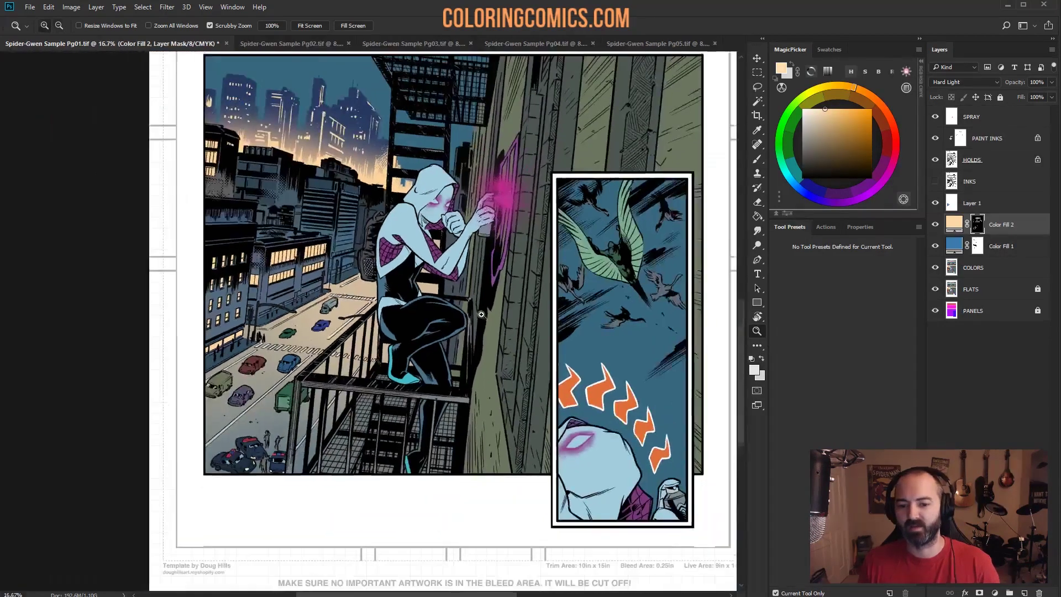
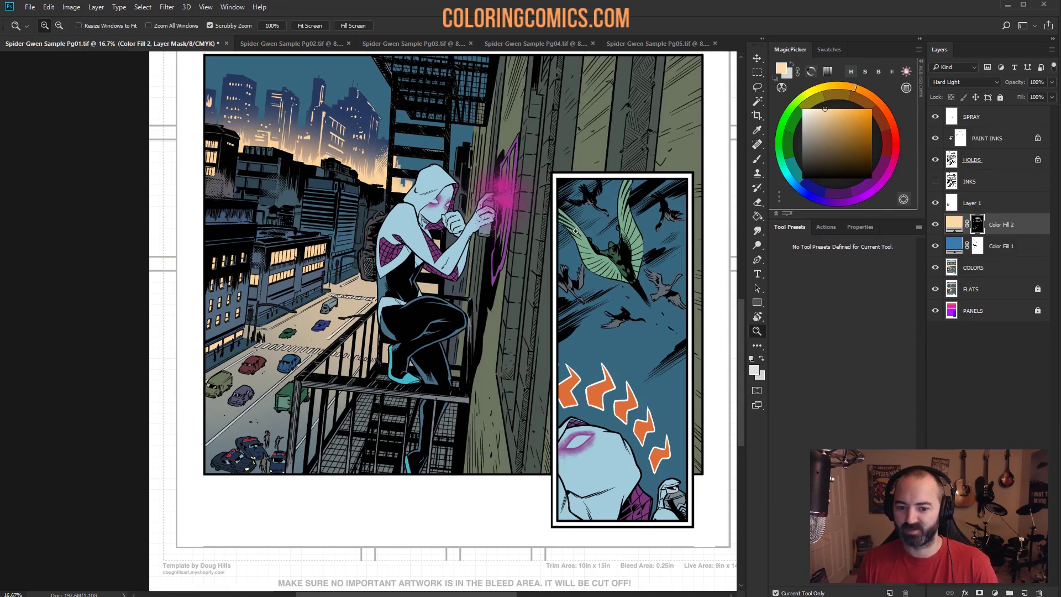
Step: Select the sidewalk along the buildings in the third panel from the COLORS layer, hide the selection outline, and target the Color Fill 2 mask
{"action": "scroll", "coordinate": [377, 338], "scroll_direction": "up", "scroll_amount": 3}
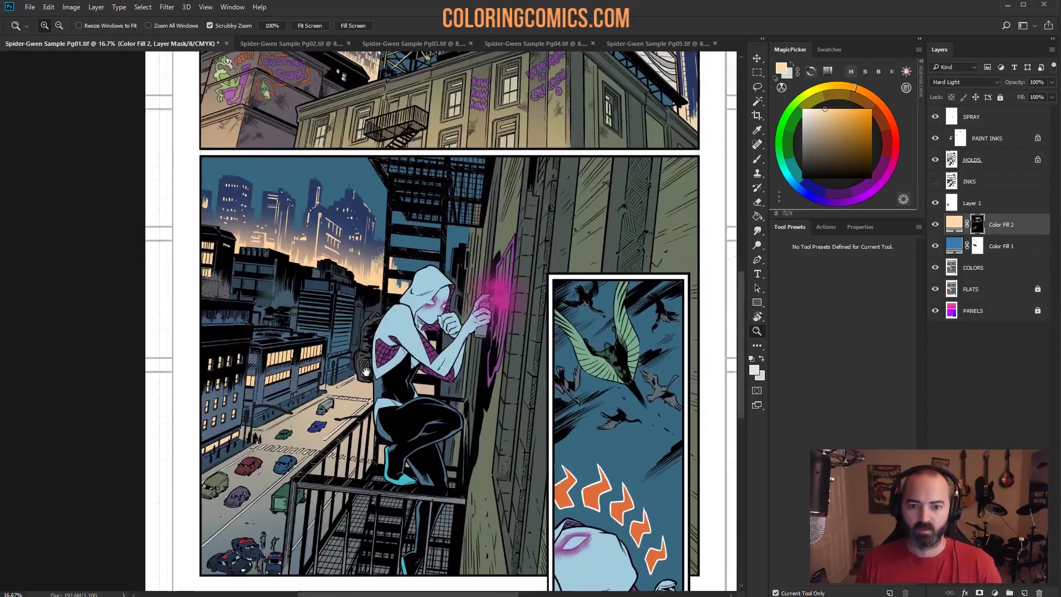
{"action": "left_click", "coordinate": [383, 332]}
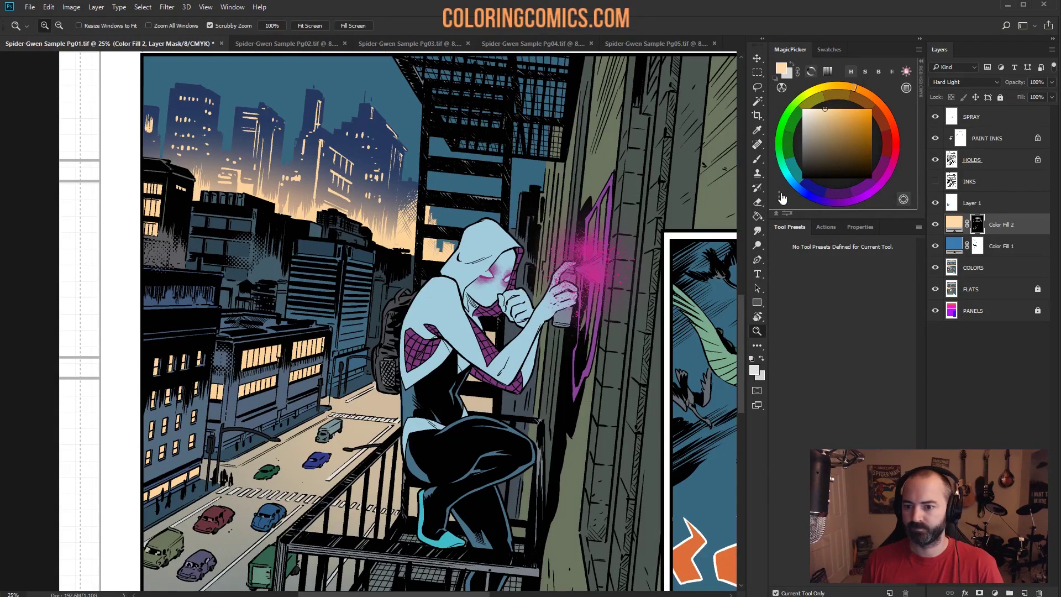
{"action": "key", "text": "w"}
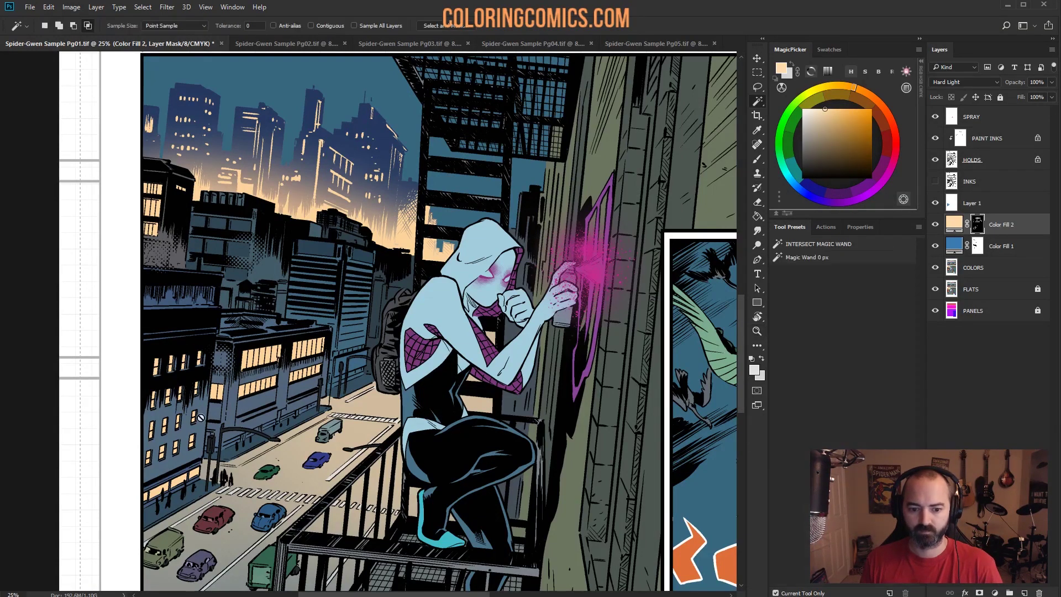
{"action": "key", "text": "z"}
{"action": "left_click_drag", "start_coordinate": [255, 380], "coordinate": [359, 254]}
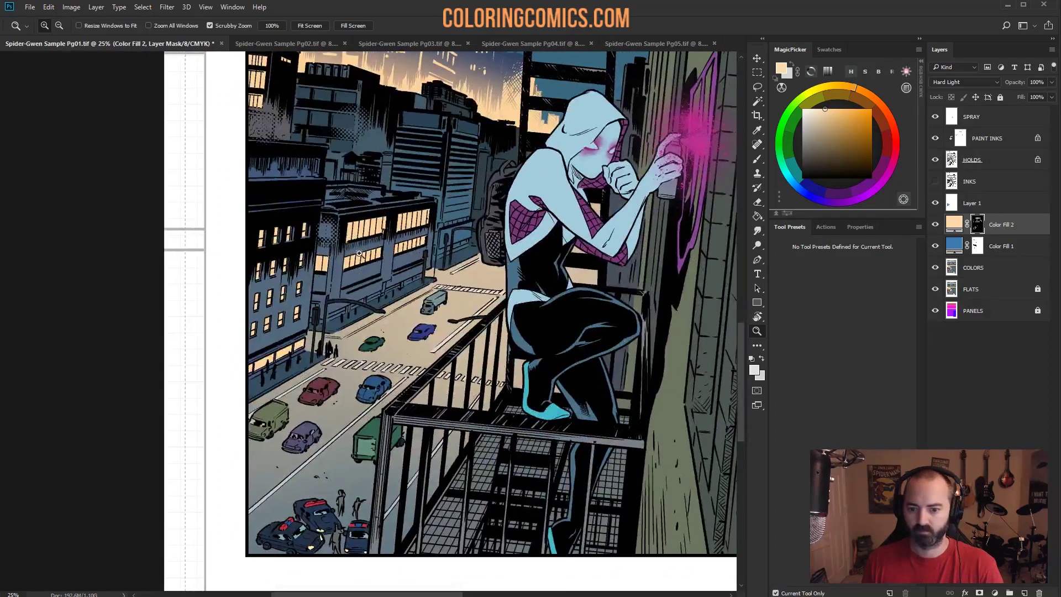
{"action": "left_click", "coordinate": [989, 268]}
{"action": "key", "text": "w"}
{"action": "left_click", "coordinate": [299, 366]}
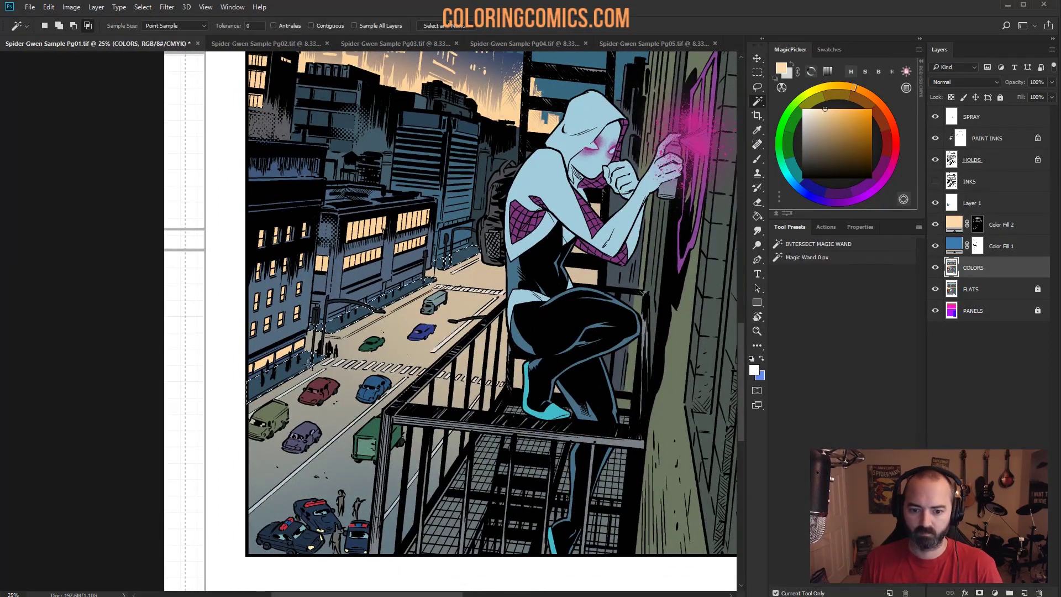
{"action": "key", "text": "ctrl+h"}
{"action": "key", "text": "b"}
{"action": "key", "text": "alt+bracketright"}
{"action": "key", "text": "alt+bracketright"}
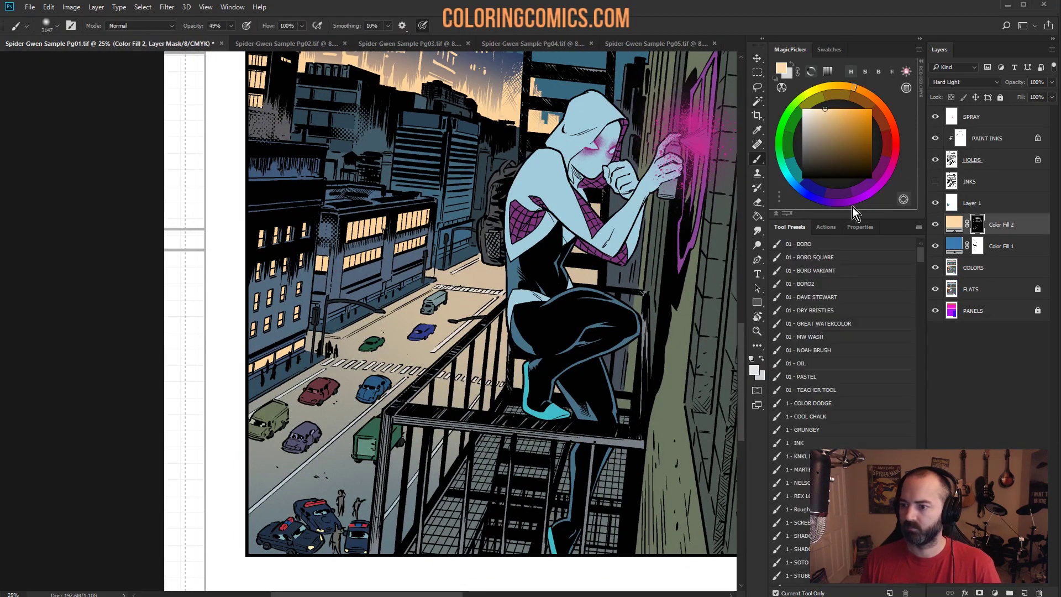
Step: Paint a warm glow over the third panel's selected sidewalk on the Color Fill 2 mask, and check it against the whole panel
{"action": "left_click_drag", "start_coordinate": [293, 340], "coordinate": [326, 341]}
{"action": "left_click_drag", "start_coordinate": [230, 353], "coordinate": [420, 276]}
{"action": "left_click_drag", "start_coordinate": [433, 290], "coordinate": [318, 324]}
{"action": "left_click_drag", "start_coordinate": [491, 235], "coordinate": [584, 183]}
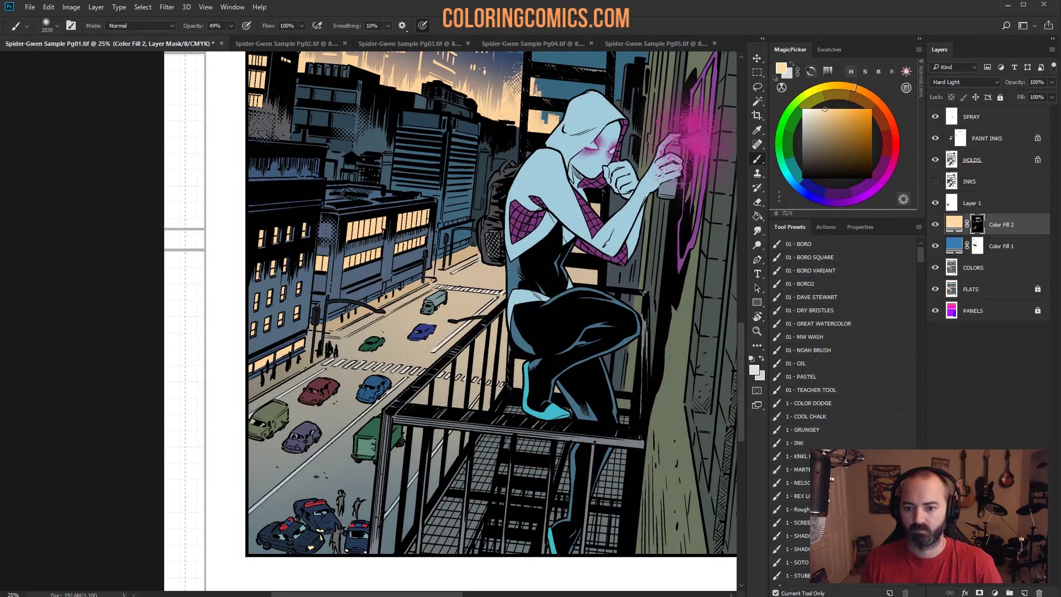
{"action": "left_click", "coordinate": [757, 331]}
{"action": "left_click", "coordinate": [618, 344], "text": "alt"}
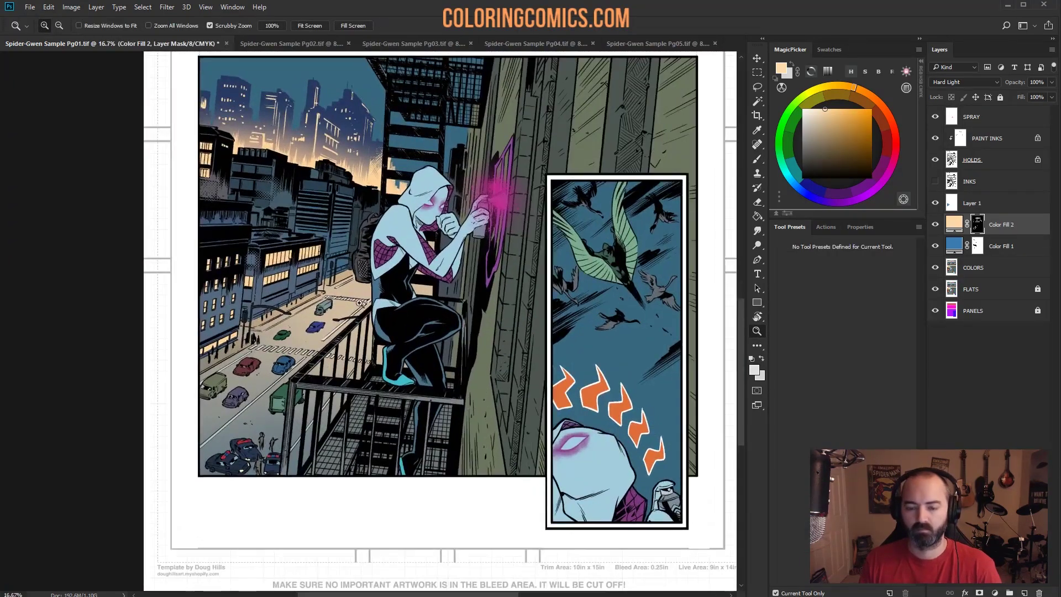
{"action": "left_click", "coordinate": [359, 303]}
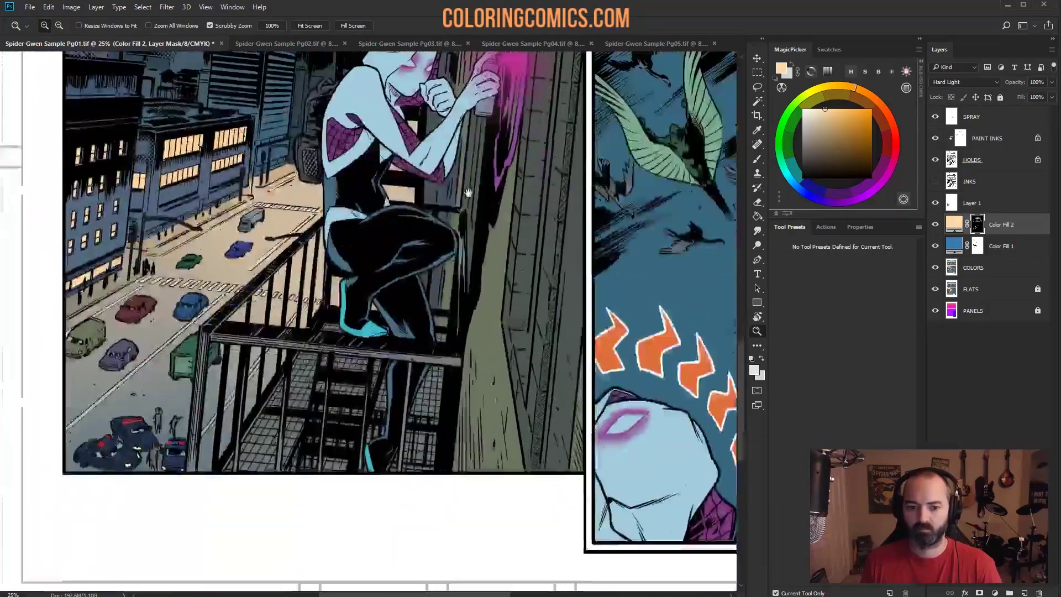
{"action": "left_click_drag", "start_coordinate": [423, 267], "coordinate": [456, 140]}
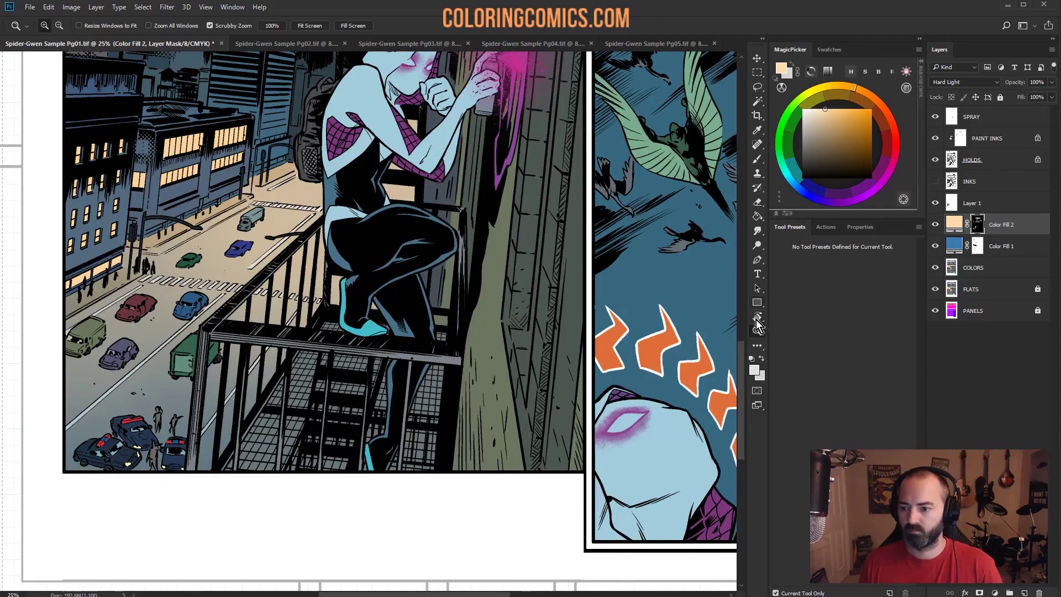
{"action": "left_click", "coordinate": [580, 370], "text": "alt"}
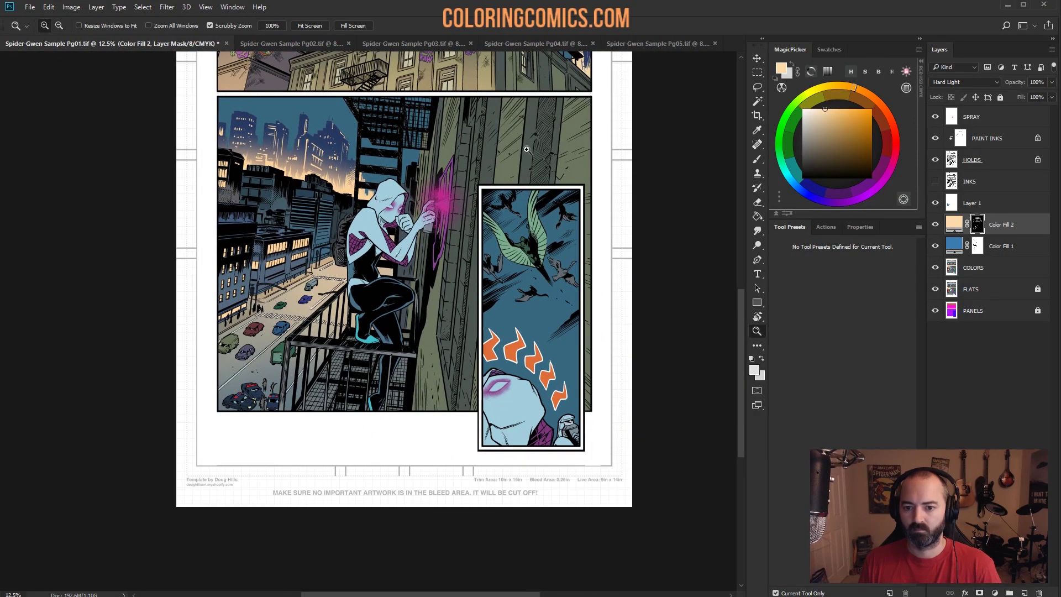
Step: Select the building wall behind the heroine in the third panel with the Magic Wand on the COLORS layer
{"action": "key", "text": "w"}
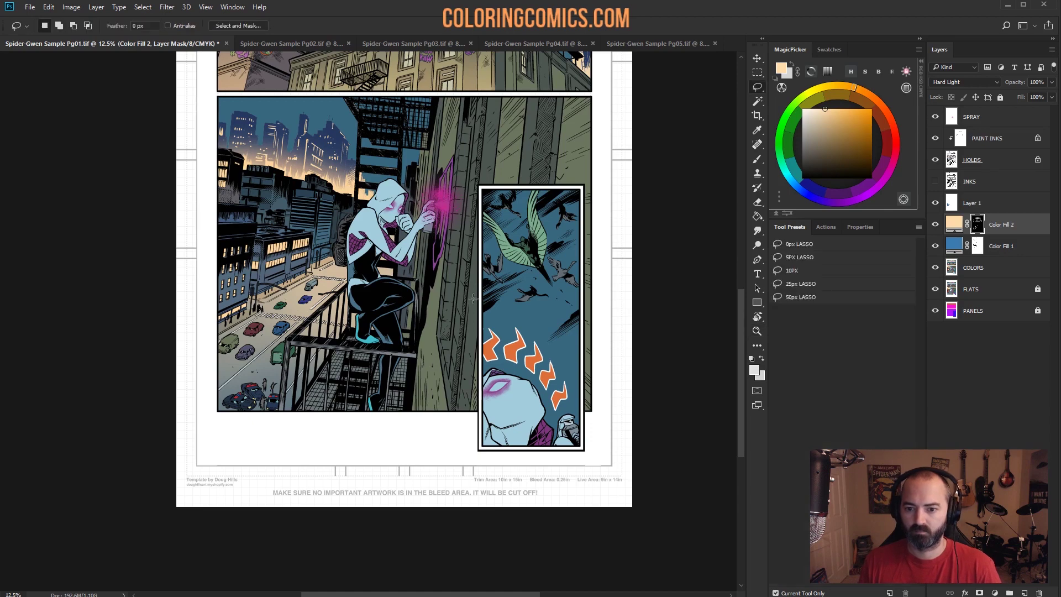
{"action": "left_click", "coordinate": [427, 342]}
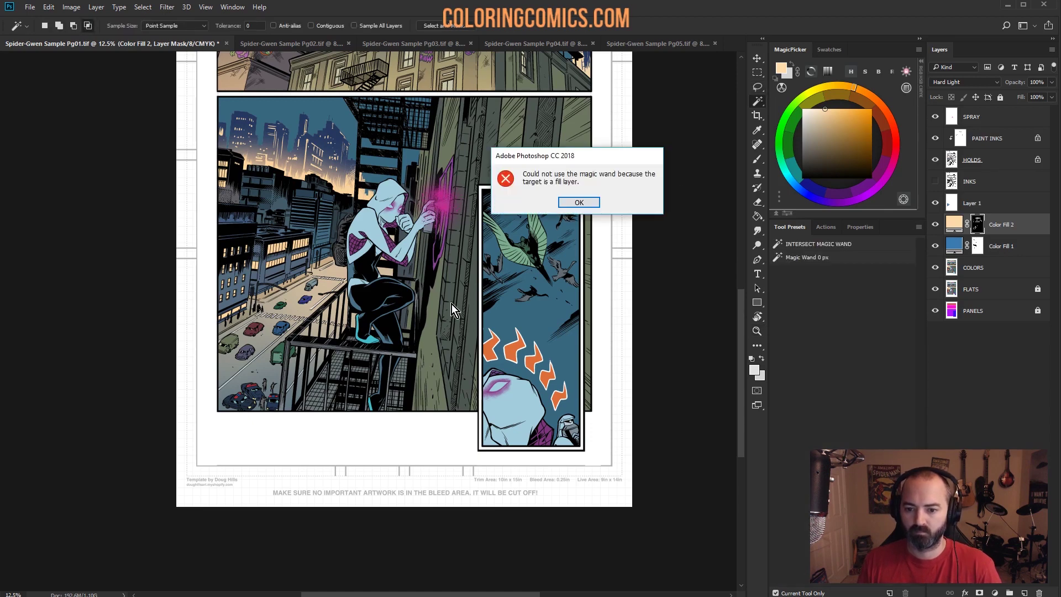
{"action": "left_click", "coordinate": [577, 201]}
{"action": "left_click", "coordinate": [959, 261]}
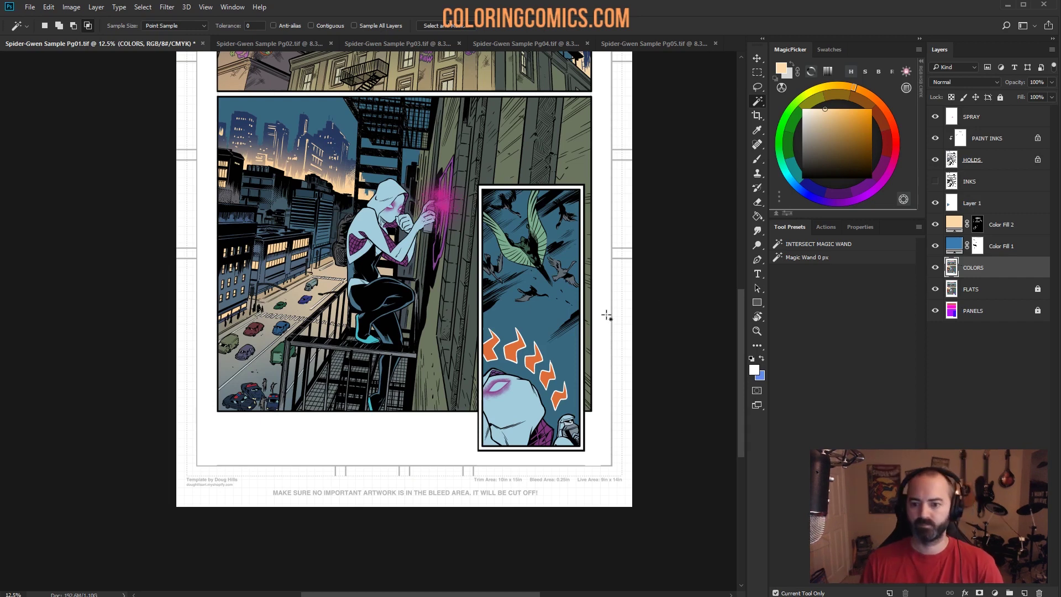
{"action": "left_click", "coordinate": [443, 152]}
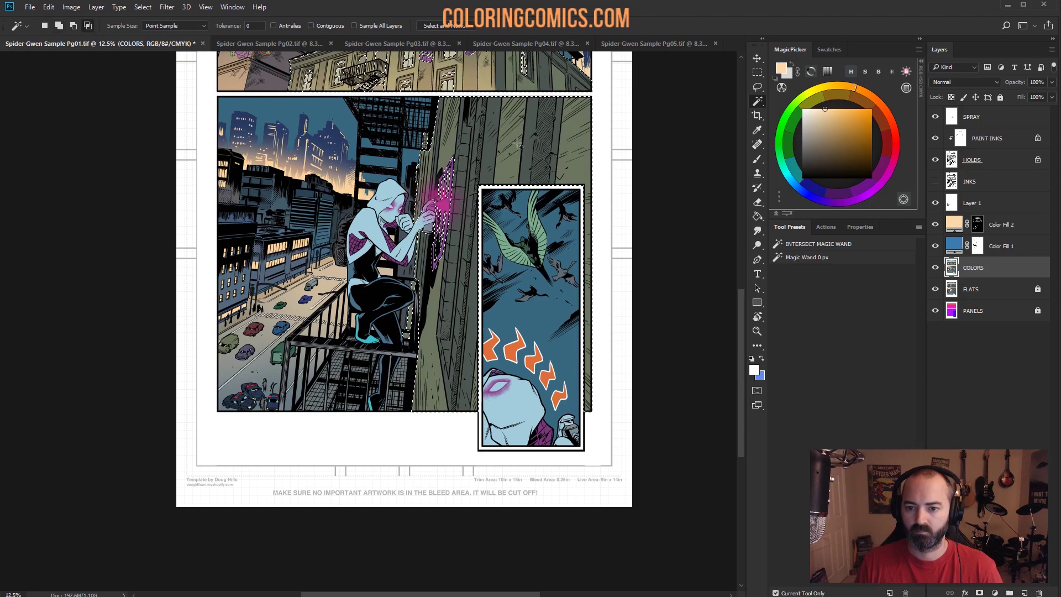
{"action": "key", "text": "q"}
{"action": "key", "text": "q"}
{"action": "key", "text": "alt+bracketleft"}
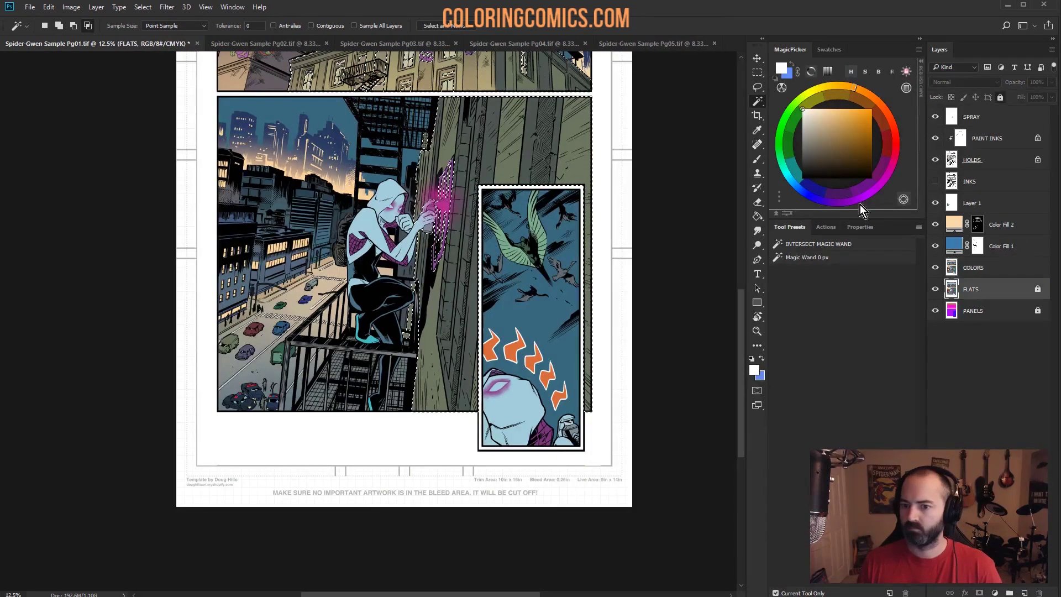
{"action": "key", "text": "alt+bracketleft"}
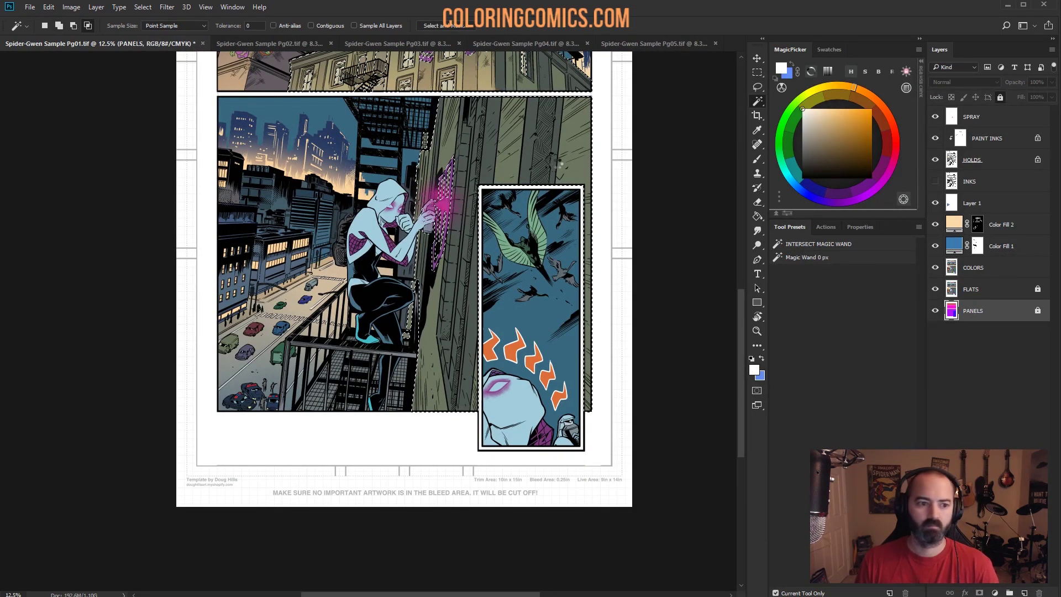
Step: Subtract the vertical brick strip beside the pink graffiti from the third panel's wall selection with the Lasso
{"action": "key", "text": "ctrl+d"}
{"action": "key", "text": "z"}
{"action": "left_click", "coordinate": [481, 180]}
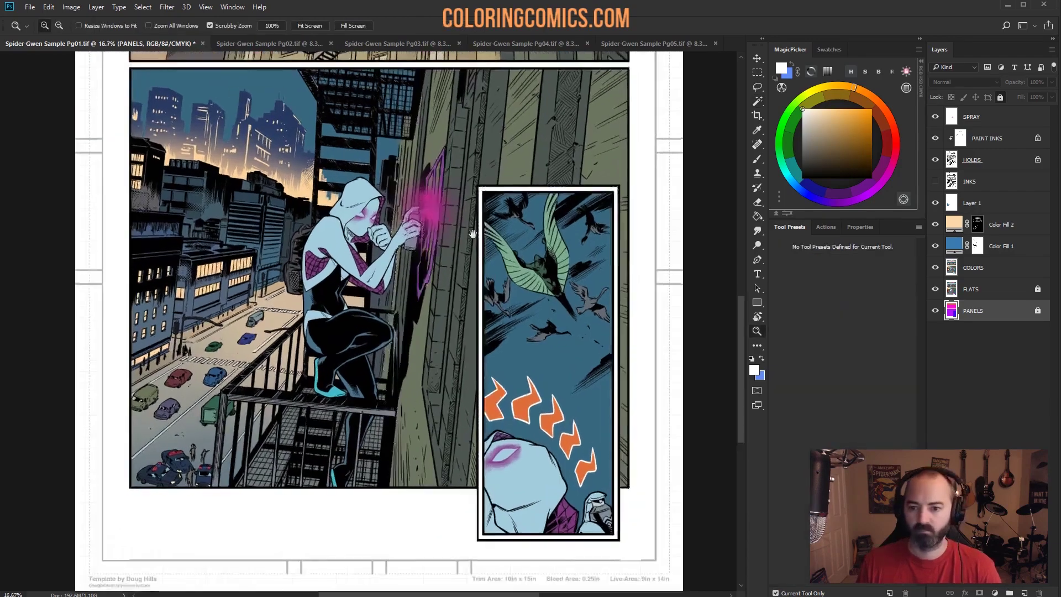
{"action": "left_click_drag", "start_coordinate": [473, 235], "coordinate": [442, 273]}
{"action": "key", "text": "ctrl+shift+d"}
{"action": "left_click", "coordinate": [438, 120]}
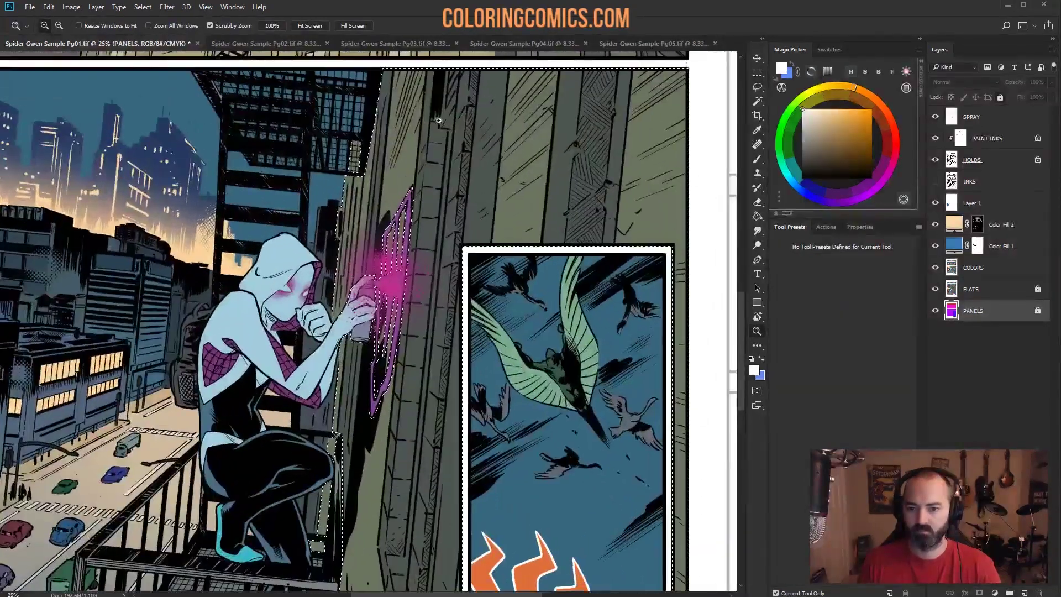
{"action": "left_click", "coordinate": [438, 120]}
{"action": "key", "text": "l"}
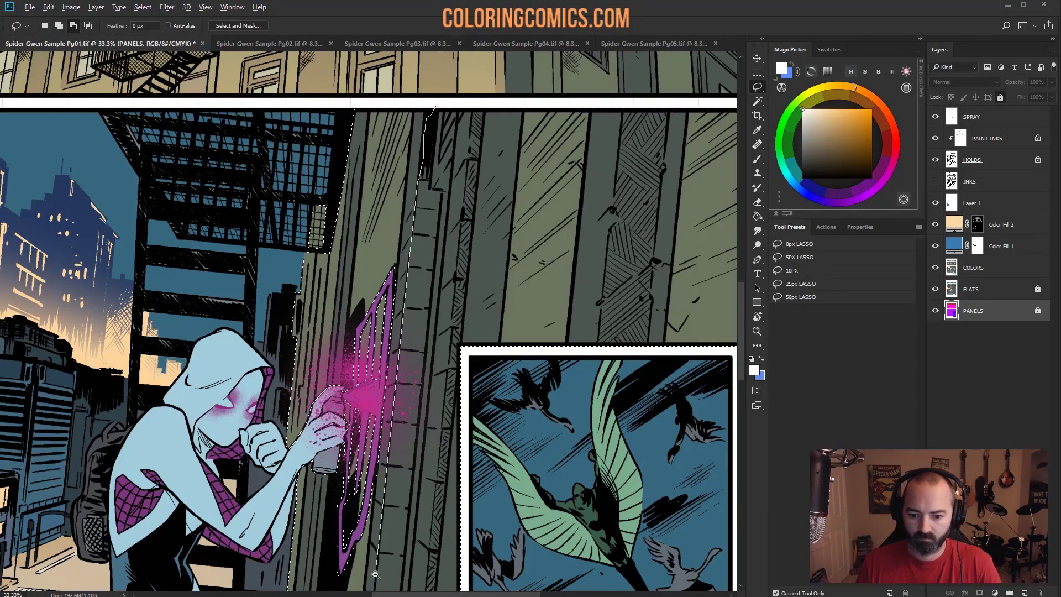
{"action": "mouse_move", "coordinate": [386, 497]}
{"action": "left_mouse_down"}
{"action": "mouse_move", "coordinate": [407, 292]}
{"action": "mouse_move", "coordinate": [416, 358]}
{"action": "left_mouse_up"}
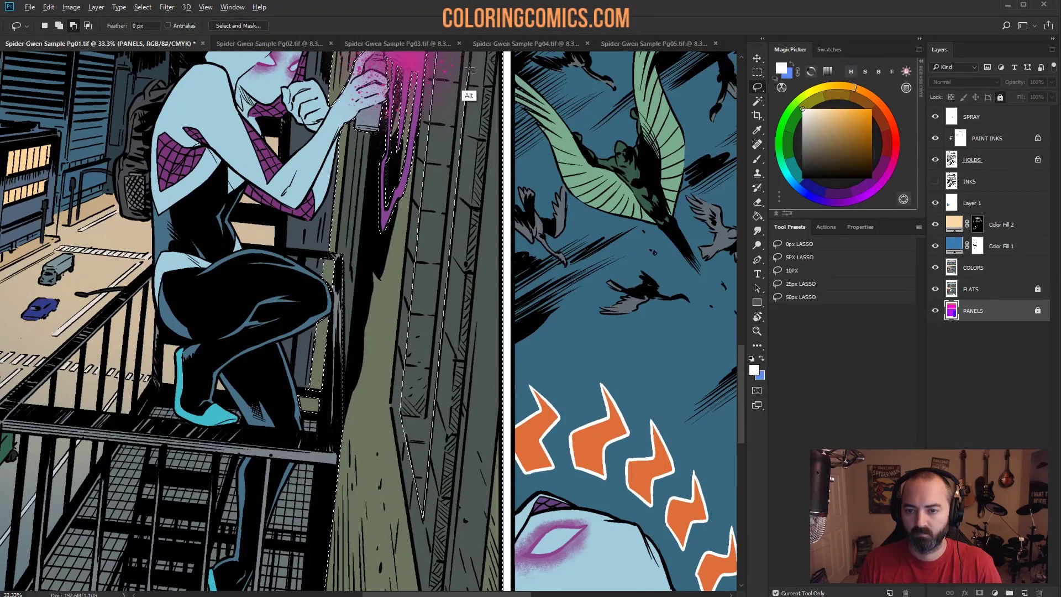
{"action": "scroll", "coordinate": [469, 69], "scroll_direction": "up", "scroll_amount": 5}
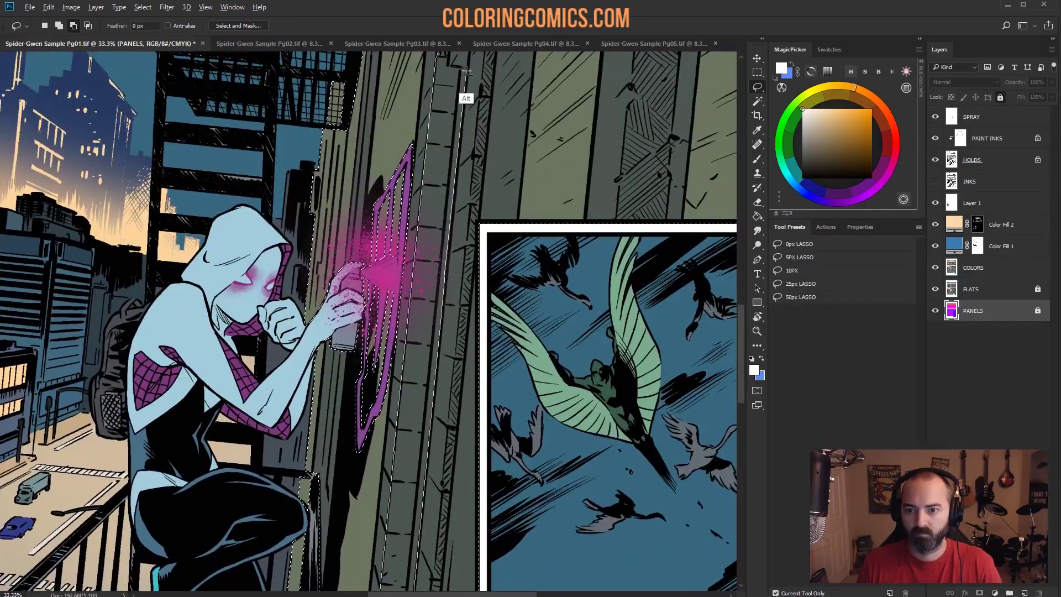
{"action": "left_click_drag", "start_coordinate": [467, 71], "coordinate": [453, 212]}
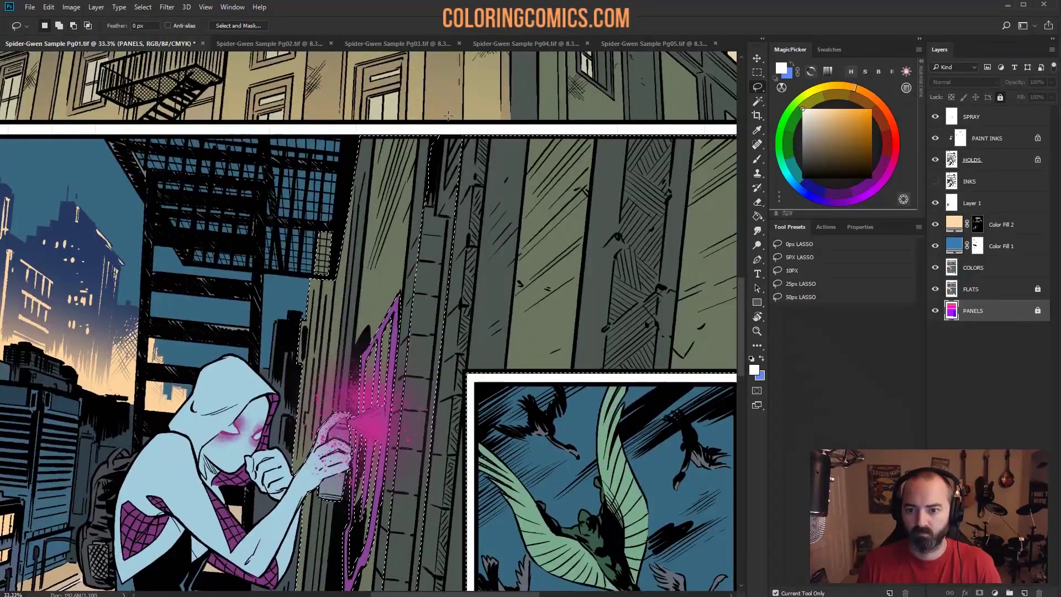
Step: Subtract the narrow hatched strip beside the bricks from the wall selection, following it along the panel's full height with the Lasso
{"action": "left_click", "coordinate": [757, 331]}
{"action": "left_click", "coordinate": [601, 373], "text": "alt"}
{"action": "left_click", "coordinate": [601, 374], "text": "alt"}
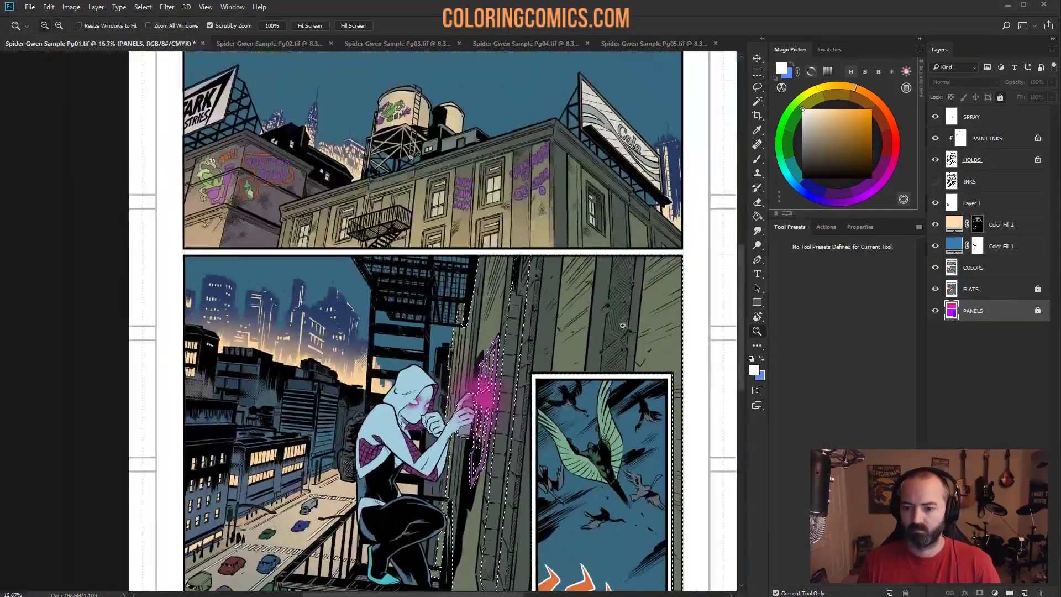
{"action": "left_click_drag", "start_coordinate": [617, 184], "coordinate": [546, 40]}
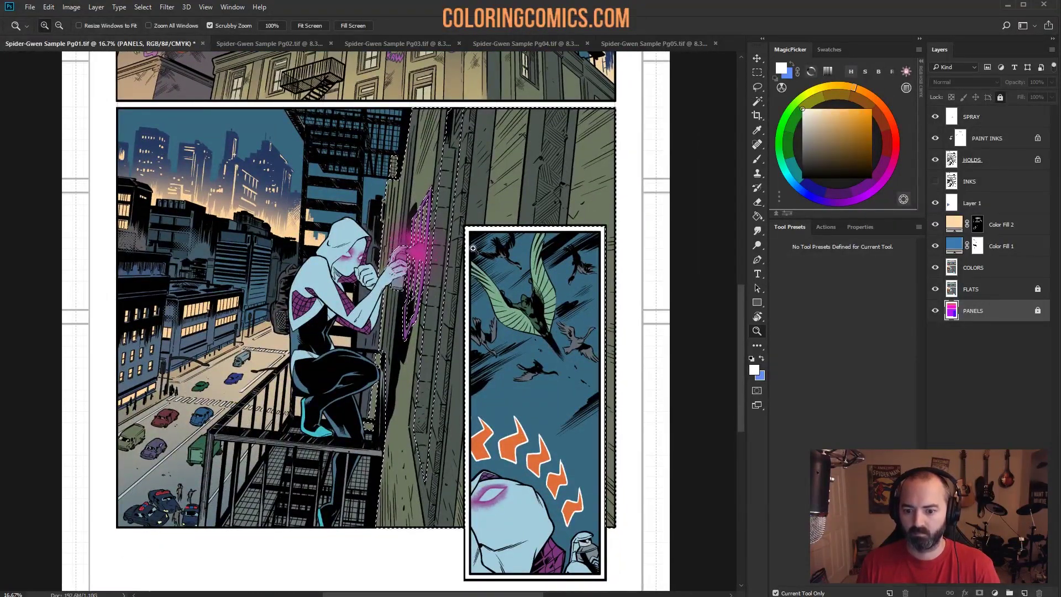
{"action": "left_click", "coordinate": [490, 216]}
{"action": "scroll", "coordinate": [478, 164], "scroll_direction": "up", "scroll_amount": 2}
{"action": "left_click", "coordinate": [478, 164]}
{"action": "key", "text": "l"}
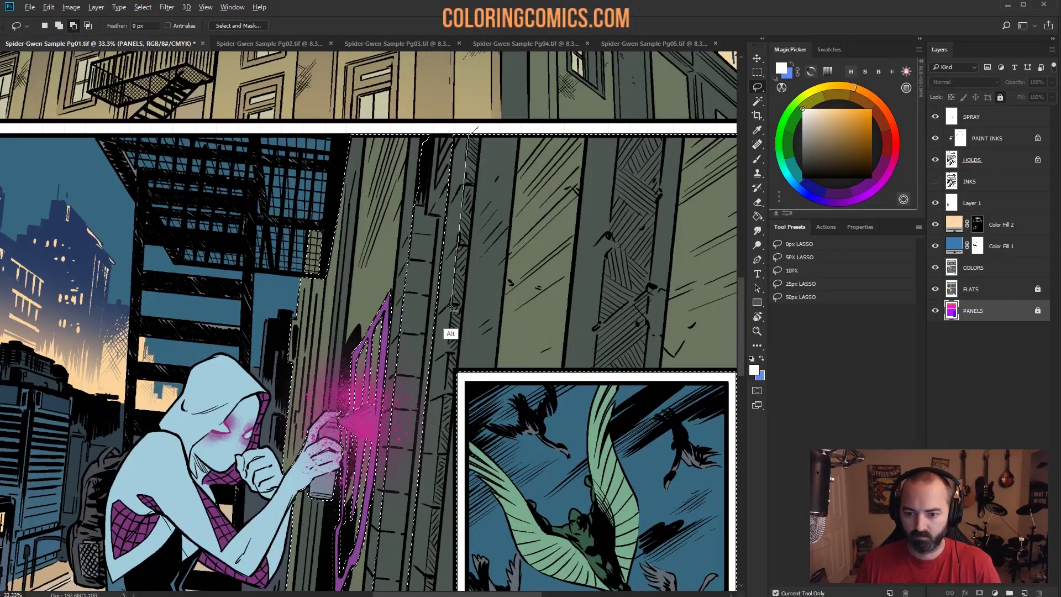
{"action": "scroll", "coordinate": [446, 395], "scroll_direction": "down", "scroll_amount": 4}
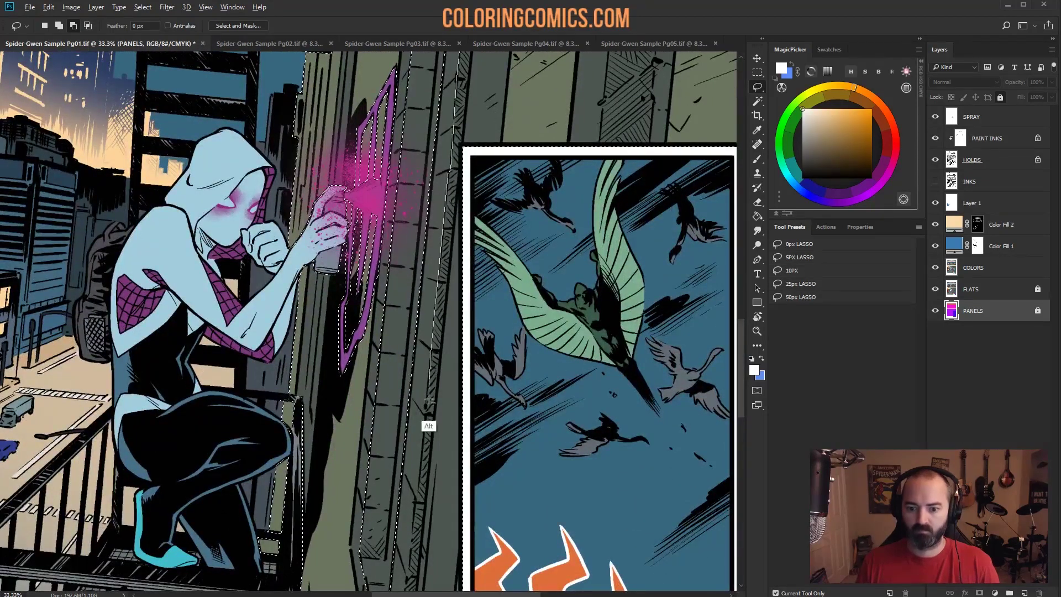
{"action": "scroll", "coordinate": [424, 454], "scroll_direction": "down", "scroll_amount": 4}
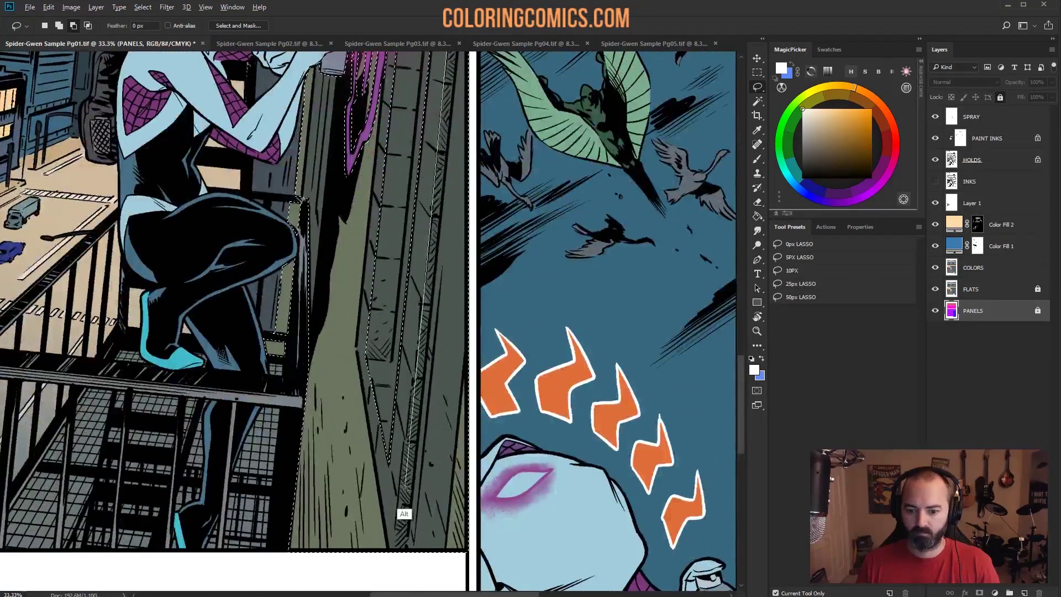
{"action": "left_click", "coordinate": [397, 523]}
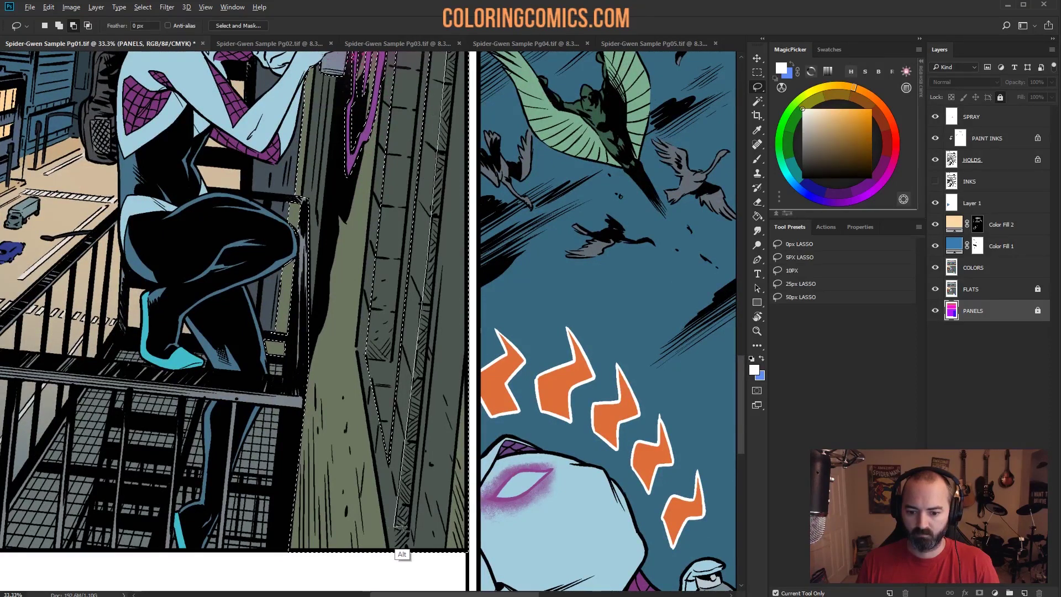
{"action": "left_click", "coordinate": [405, 557]}
{"action": "scroll", "coordinate": [451, 88], "scroll_direction": "up", "scroll_amount": 5}
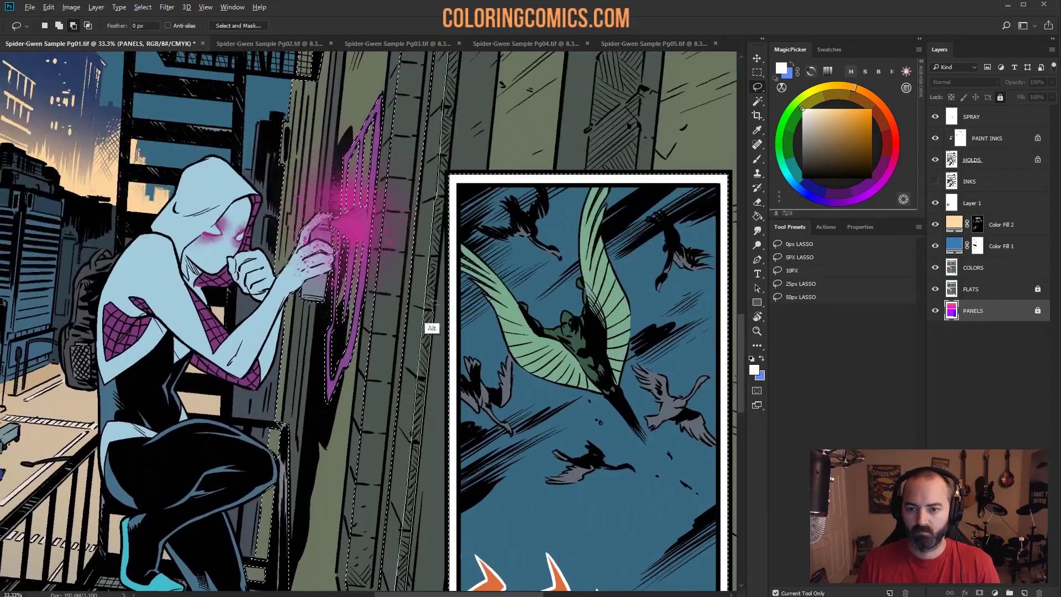
{"action": "scroll", "coordinate": [452, 132], "scroll_direction": "up", "scroll_amount": 4}
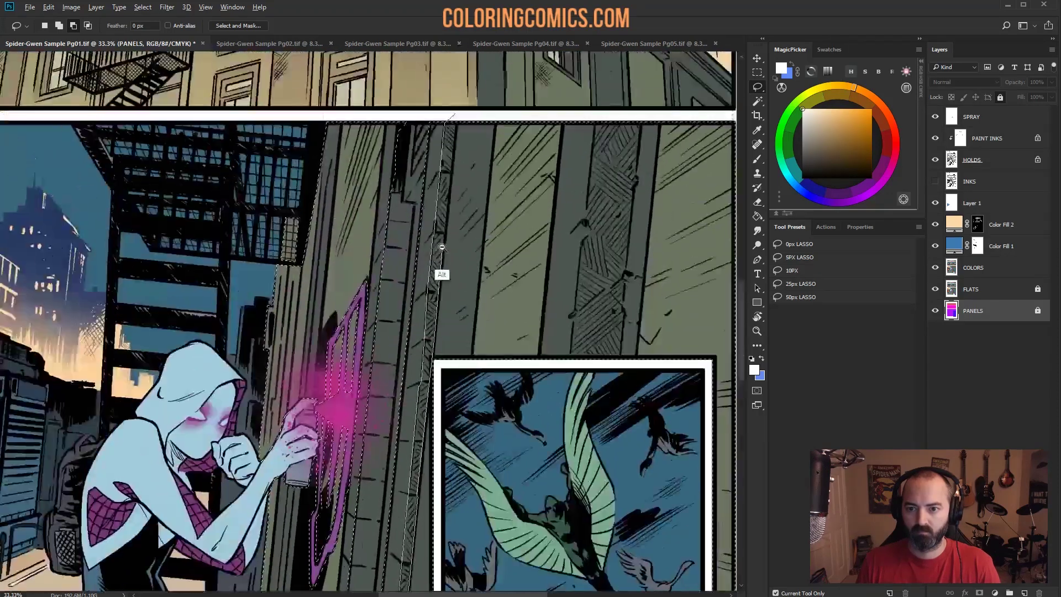
Step: Paint a warm glow down the third panel's selected wall on the Color Fill 2 mask with the brush at 49% opacity
{"action": "key", "text": "z"}
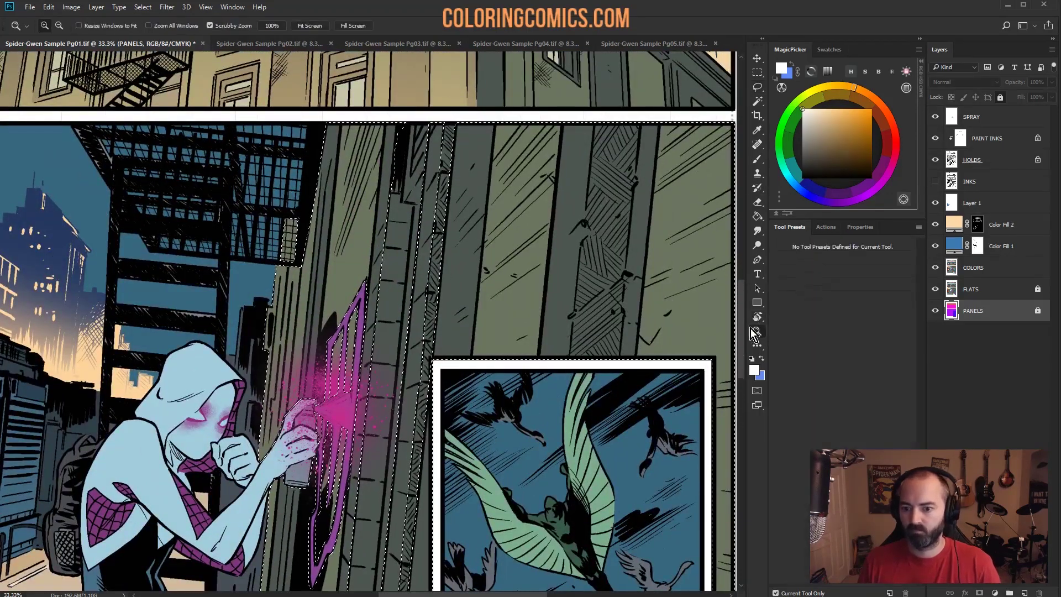
{"action": "left_click", "coordinate": [460, 354], "text": "alt"}
{"action": "left_click", "coordinate": [459, 346], "text": "alt"}
{"action": "left_click", "coordinate": [458, 346], "text": "alt"}
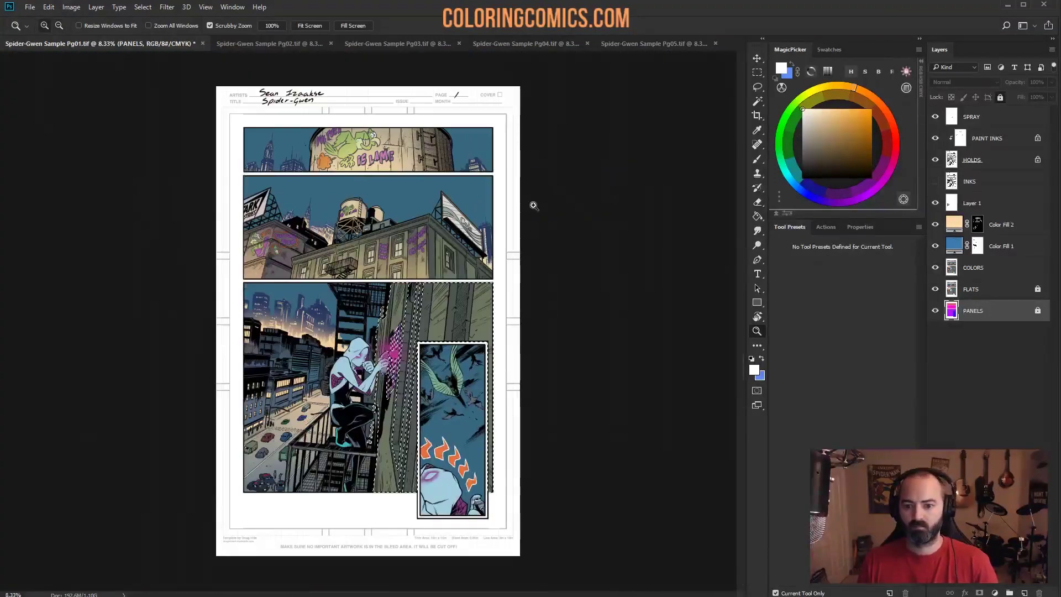
{"action": "left_click", "coordinate": [992, 219]}
{"action": "key", "text": "b"}
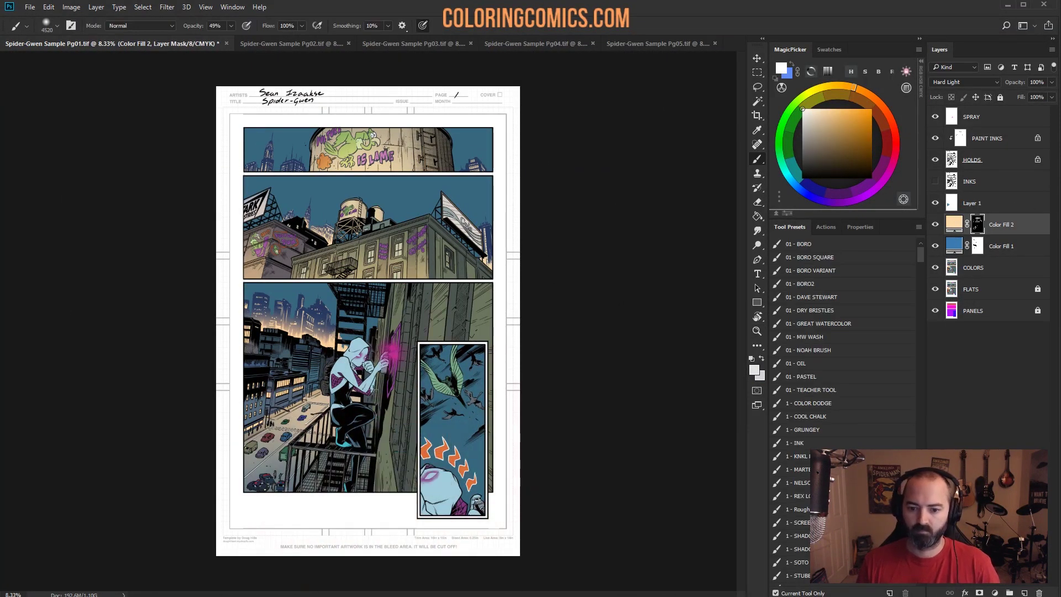
{"action": "mouse_move", "coordinate": [352, 344]}
{"action": "left_mouse_down"}
{"action": "mouse_move", "coordinate": [335, 469]}
{"action": "mouse_move", "coordinate": [346, 575]}
{"action": "mouse_move", "coordinate": [360, 520]}
{"action": "left_mouse_up"}
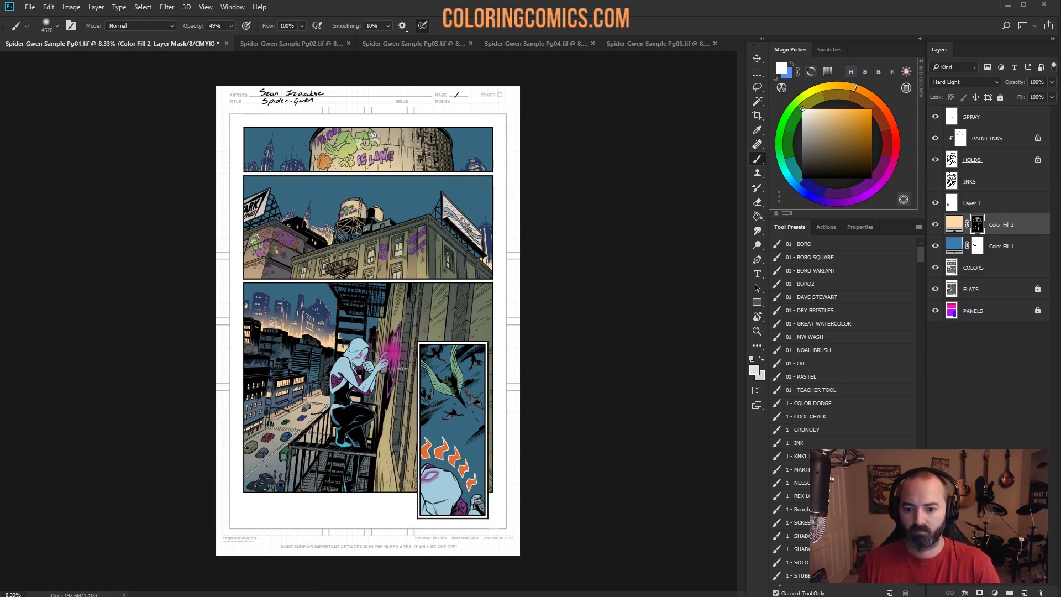
Step: Select the third panel's fire-escape railing with the Magic Wand on the COLORS layer and colorize it with hue 125 and saturation 25
{"action": "key", "text": "z"}
{"action": "left_click", "coordinate": [402, 368]}
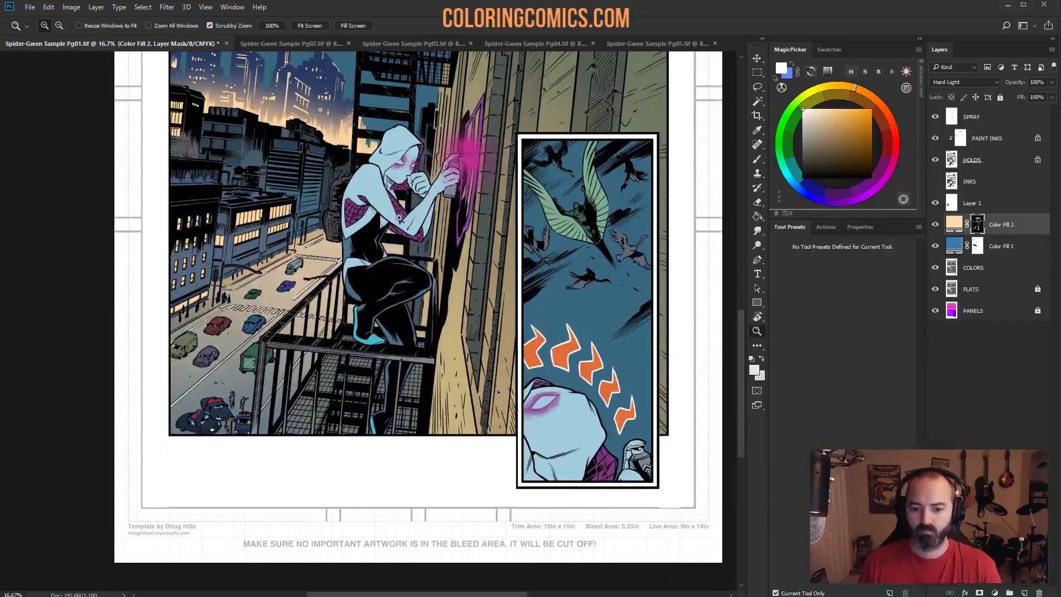
{"action": "key", "text": "l"}
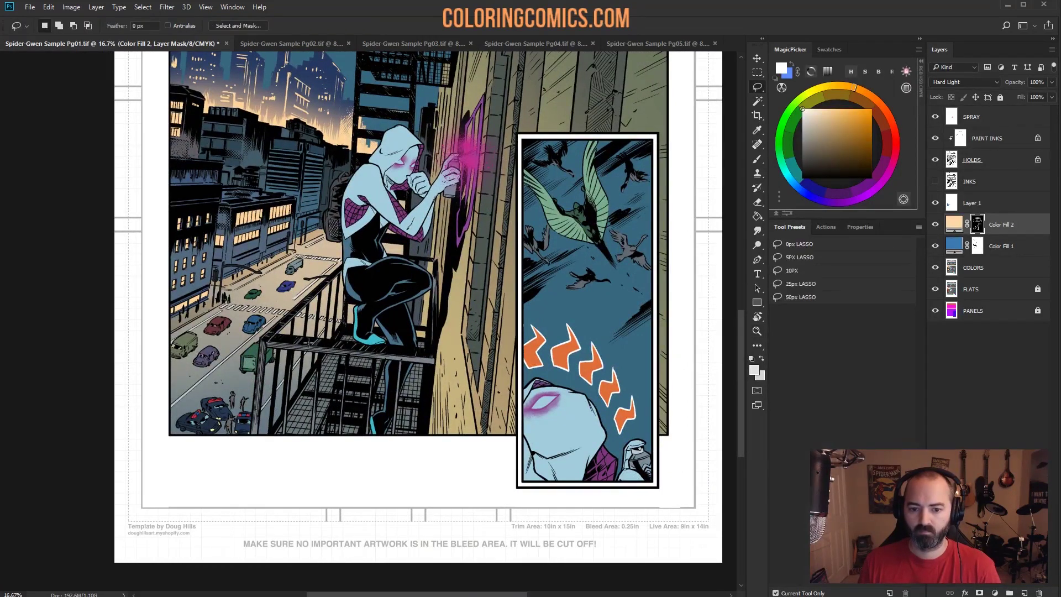
{"action": "left_click", "coordinate": [961, 269]}
{"action": "key", "text": "w"}
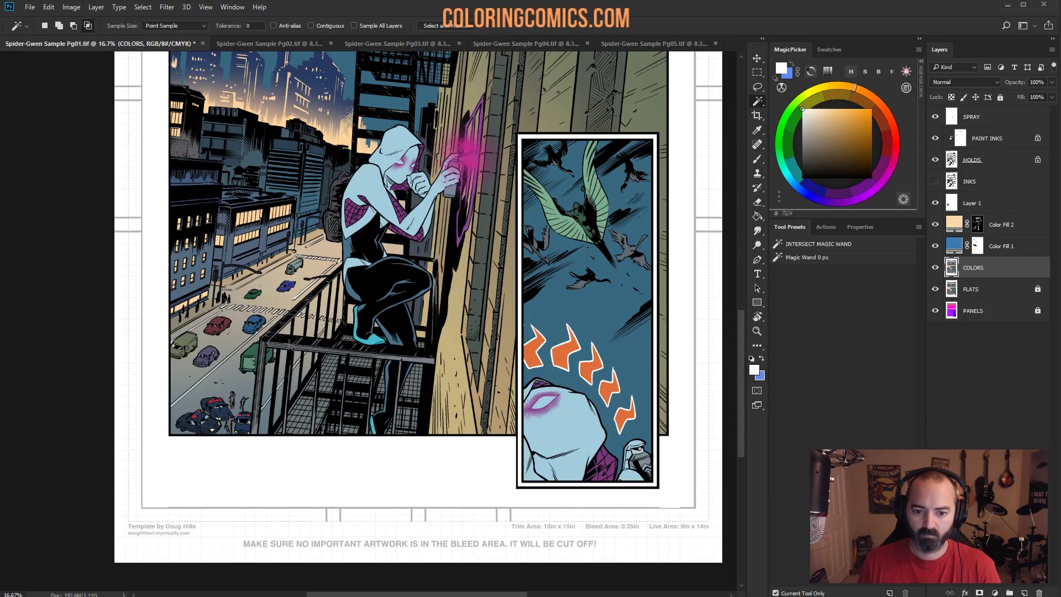
{"action": "left_click_drag", "start_coordinate": [290, 345], "coordinate": [263, 385]}
{"action": "key", "text": "ctrl+u"}
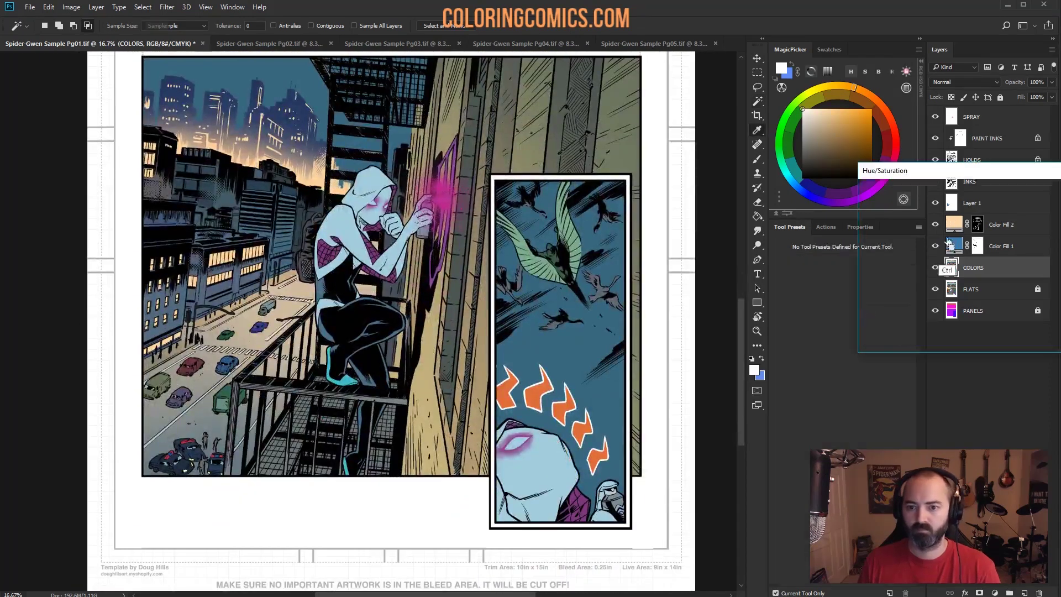
{"action": "left_click", "coordinate": [1059, 316]}
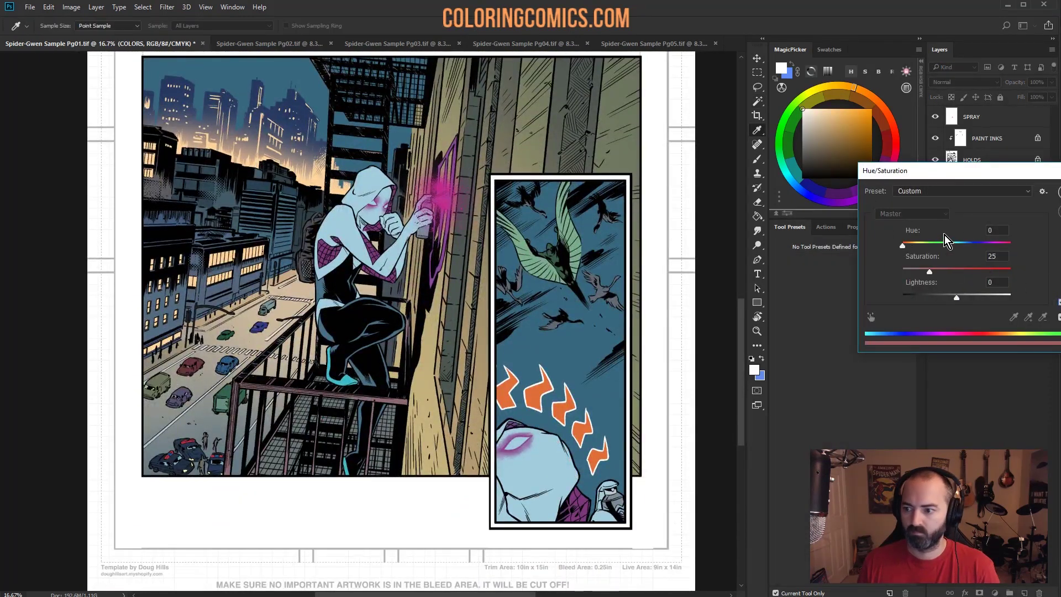
{"action": "left_click_drag", "start_coordinate": [934, 244], "coordinate": [940, 244]}
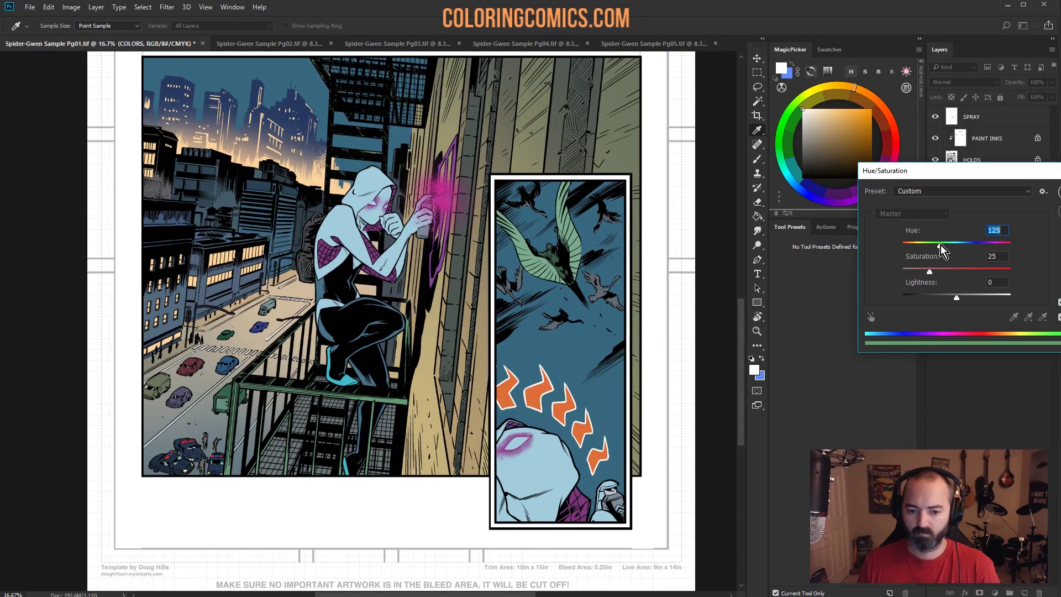
{"action": "key", "text": "Return"}
Step: Paint a warm glow over the selected green railing on the Color Fill 2 mask with the brush at 49% opacity
{"action": "key", "text": "w"}
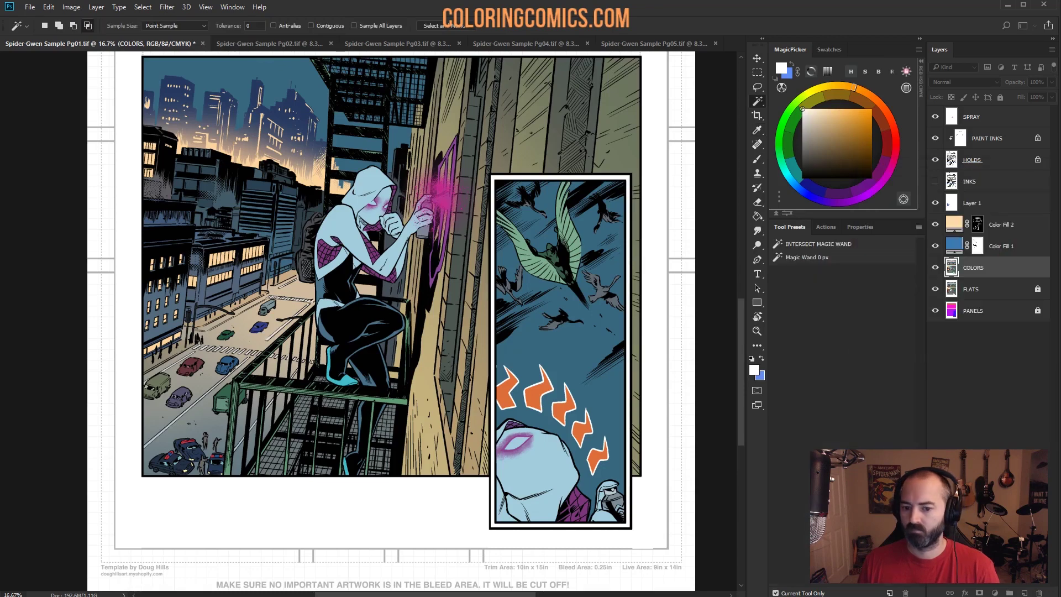
{"action": "left_click", "coordinate": [973, 224]}
{"action": "key", "text": "b"}
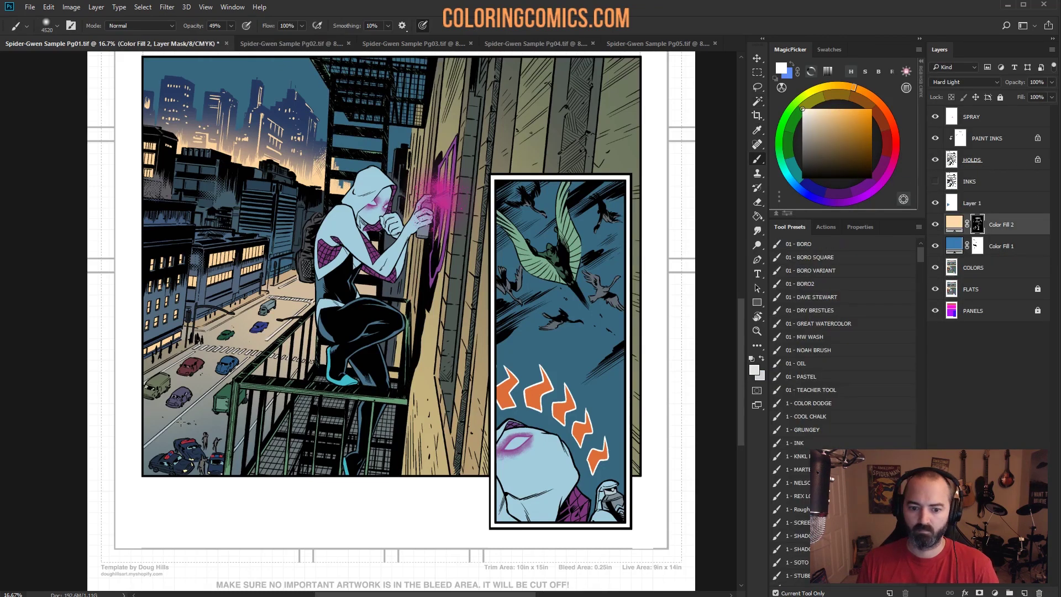
{"action": "scroll", "coordinate": [181, 421], "scroll_direction": "up", "scroll_amount": 3}
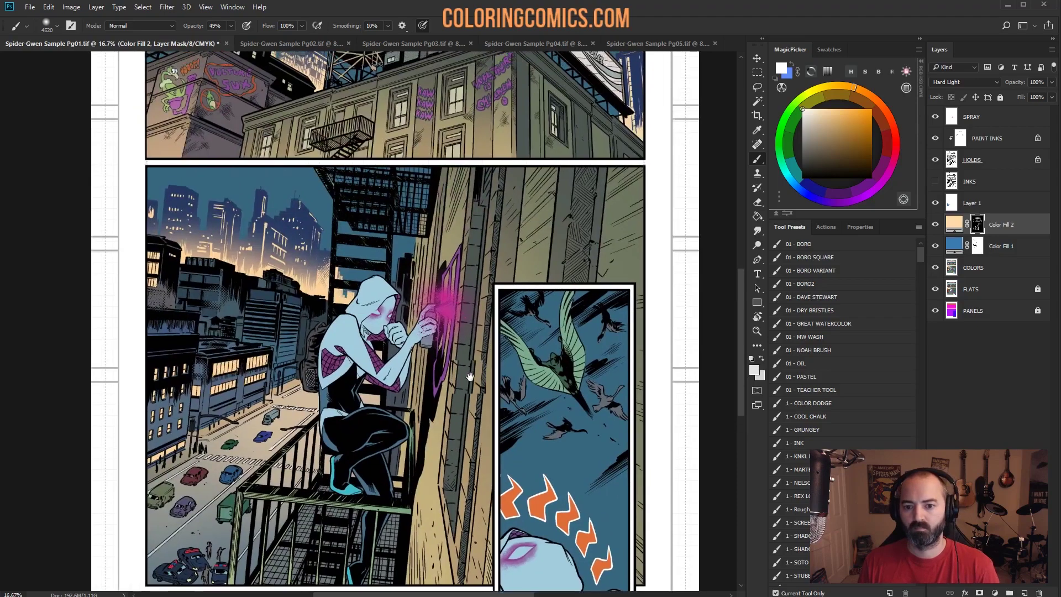
Step: Draw a loose Lasso selection around the cars and trucks on the third panel's street, leaving out the police cars
{"action": "key", "text": "z"}
{"action": "left_click", "coordinate": [360, 296]}
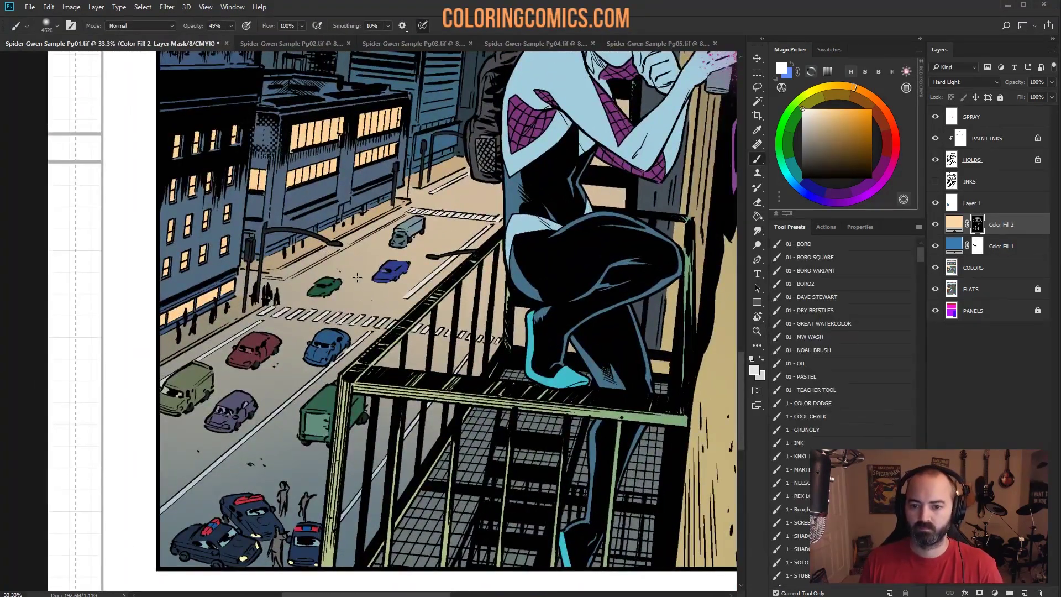
{"action": "left_click", "coordinate": [360, 295]}
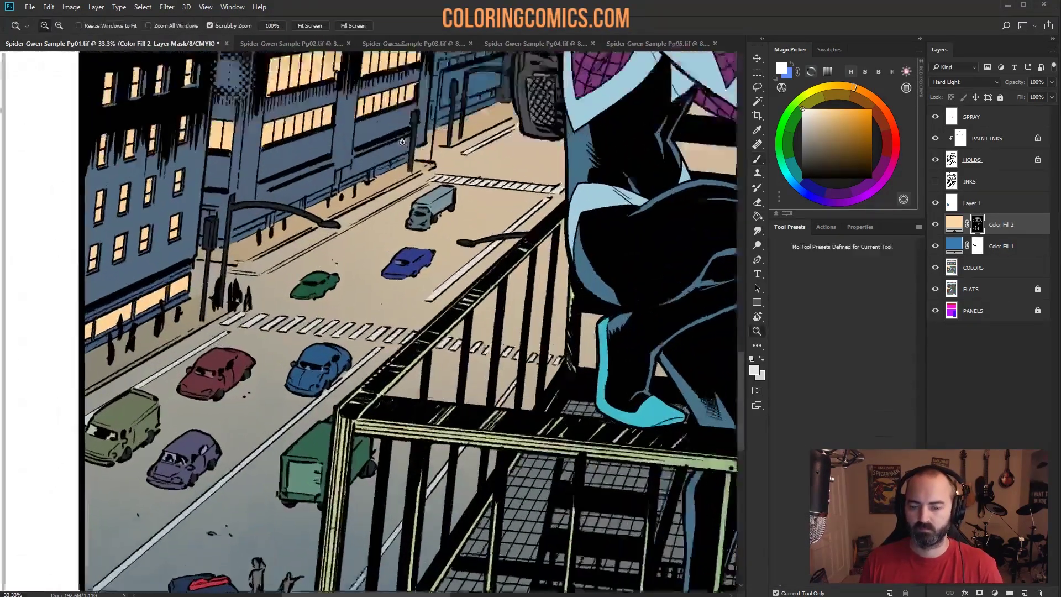
{"action": "left_click", "coordinate": [414, 222]}
{"action": "left_click_drag", "start_coordinate": [371, 258], "coordinate": [425, 215]}
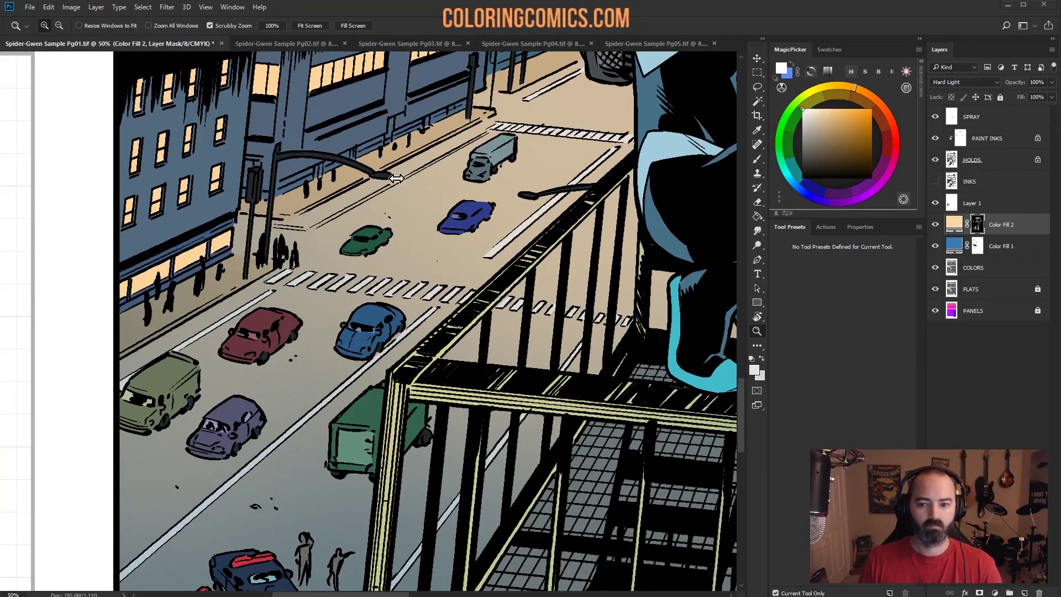
{"action": "left_click", "coordinate": [510, 148]}
{"action": "key", "text": "l"}
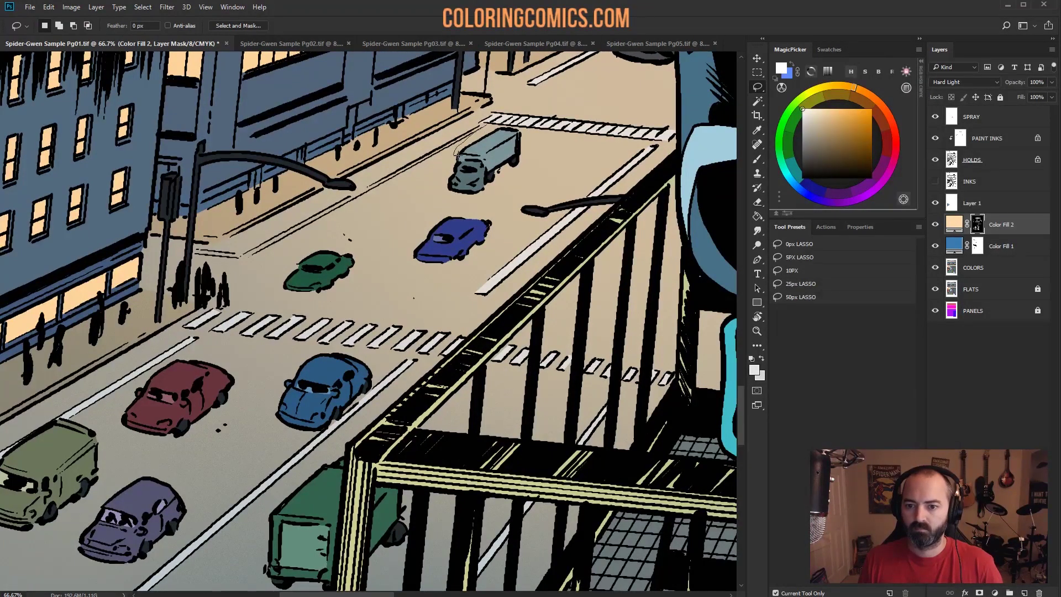
{"action": "mouse_move", "coordinate": [486, 157]}
{"action": "left_mouse_down"}
{"action": "mouse_move", "coordinate": [521, 155]}
{"action": "mouse_move", "coordinate": [491, 146]}
{"action": "mouse_move", "coordinate": [488, 200]}
{"action": "left_mouse_up"}
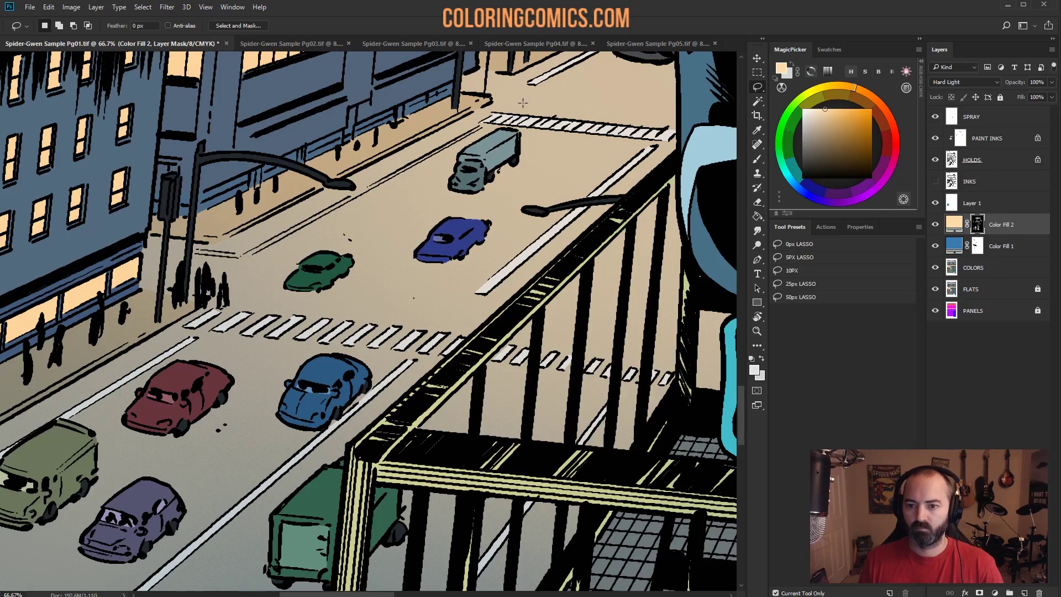
{"action": "mouse_move", "coordinate": [278, 276]}
{"action": "left_mouse_down"}
{"action": "mouse_move", "coordinate": [430, 137]}
{"action": "mouse_move", "coordinate": [270, 224]}
{"action": "mouse_move", "coordinate": [180, 255]}
{"action": "mouse_move", "coordinate": [190, 385]}
{"action": "mouse_move", "coordinate": [313, 408]}
{"action": "mouse_move", "coordinate": [430, 311]}
{"action": "left_mouse_up"}
{"action": "mouse_move", "coordinate": [544, 221]}
{"action": "left_mouse_down"}
{"action": "mouse_move", "coordinate": [414, 308]}
{"action": "mouse_move", "coordinate": [356, 363]}
{"action": "mouse_move", "coordinate": [314, 513]}
{"action": "mouse_move", "coordinate": [451, 477]}
{"action": "mouse_move", "coordinate": [519, 247]}
{"action": "left_mouse_up"}
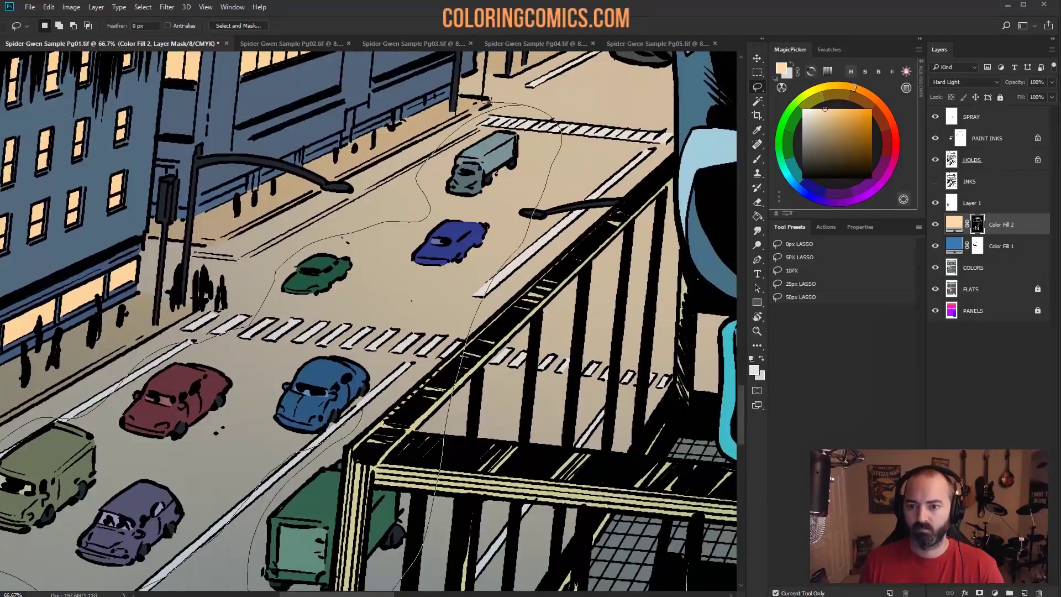
{"action": "left_click_drag", "start_coordinate": [550, 117], "coordinate": [547, 113]}
Step: Intersect the Lasso selection with the Magic Wand on the COLORS layer so only the street vehicles are selected
{"action": "key", "text": "w"}
{"action": "key", "text": "alt+bracketleft"}
{"action": "key", "text": "alt+bracketleft"}
{"action": "left_click", "coordinate": [472, 268]}
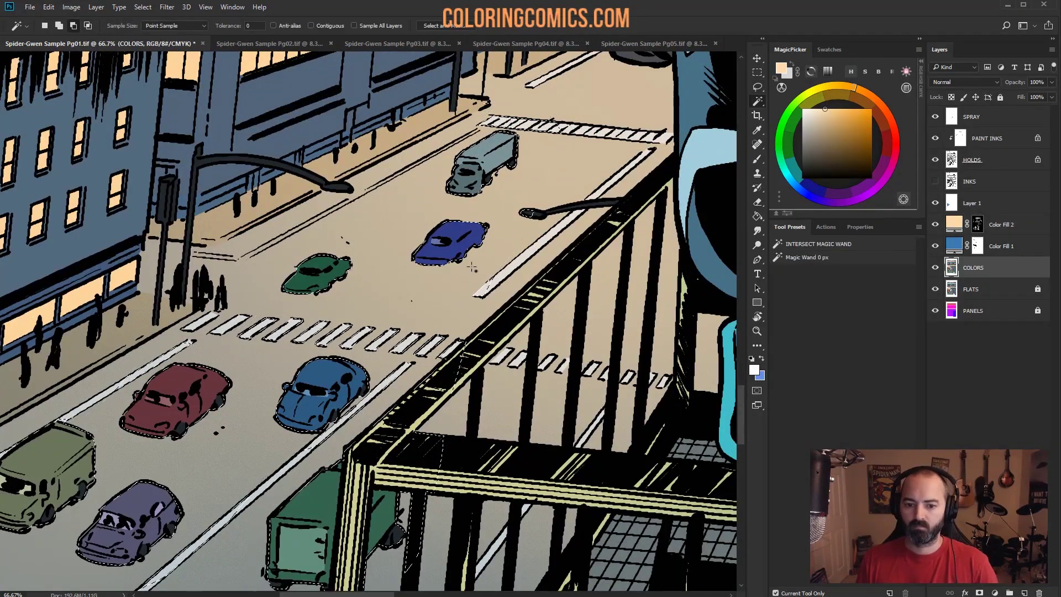
Step: Check the street vehicles' selection across the third panel with the Quick Mask overlay
{"action": "scroll", "coordinate": [473, 268], "scroll_direction": "down", "scroll_amount": 5}
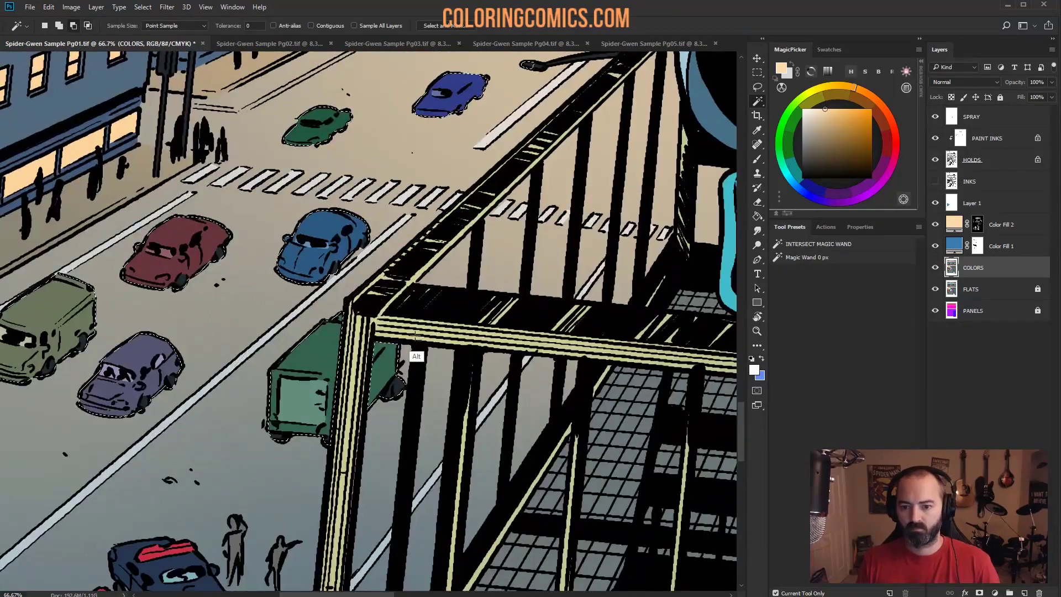
{"action": "key", "text": "z"}
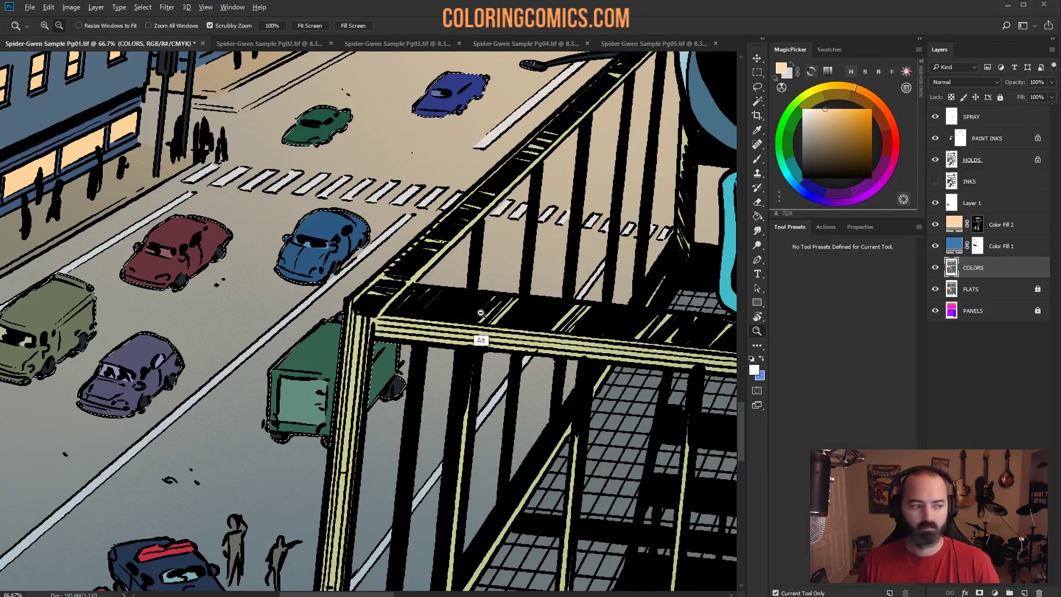
{"action": "left_click", "coordinate": [480, 339], "text": "alt"}
{"action": "left_click", "coordinate": [481, 206], "text": "alt"}
{"action": "left_click_drag", "start_coordinate": [480, 205], "coordinate": [469, 213]}
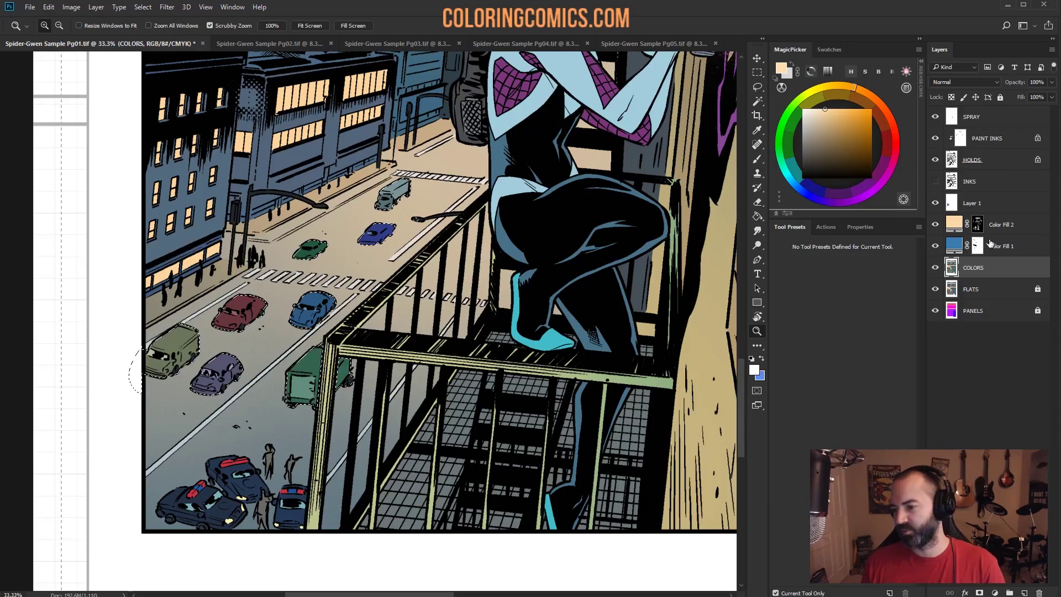
{"action": "key", "text": "w"}
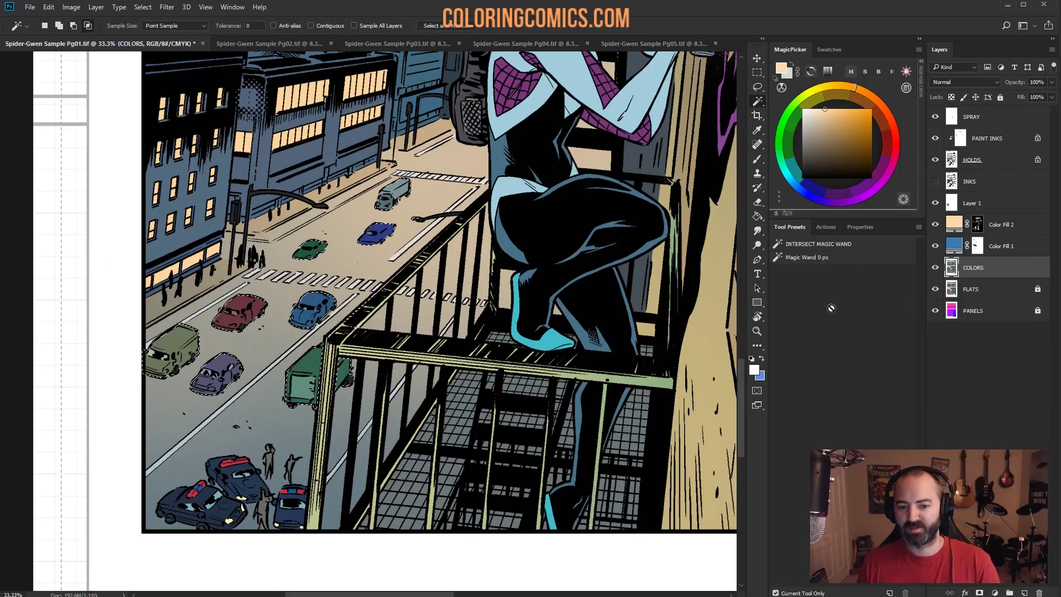
{"action": "key", "text": "z"}
{"action": "left_click", "coordinate": [381, 364], "text": "alt"}
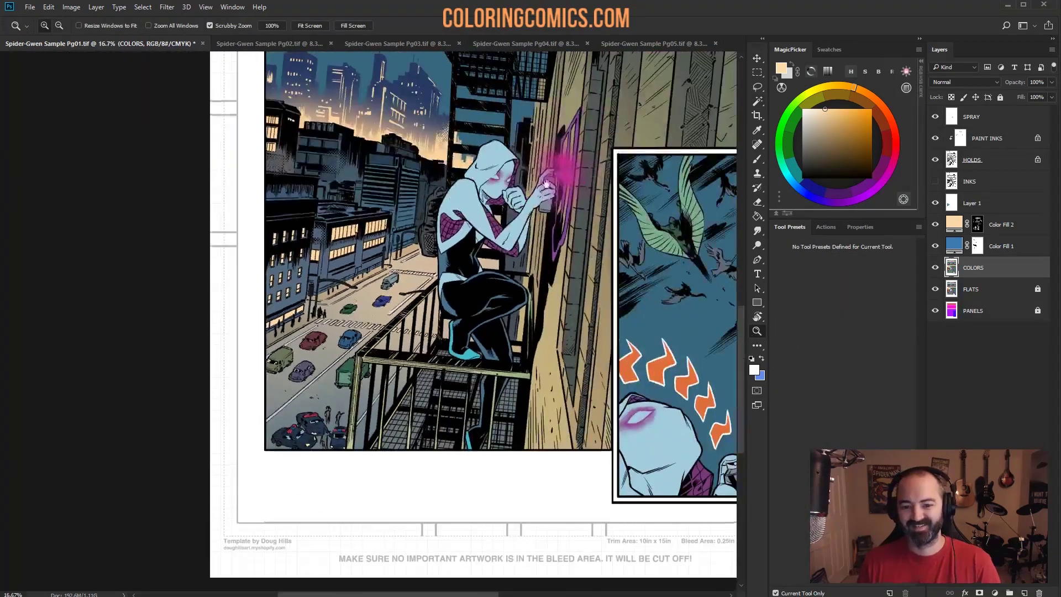
{"action": "left_click", "coordinate": [431, 354], "text": "alt"}
{"action": "left_click", "coordinate": [448, 345], "text": "alt"}
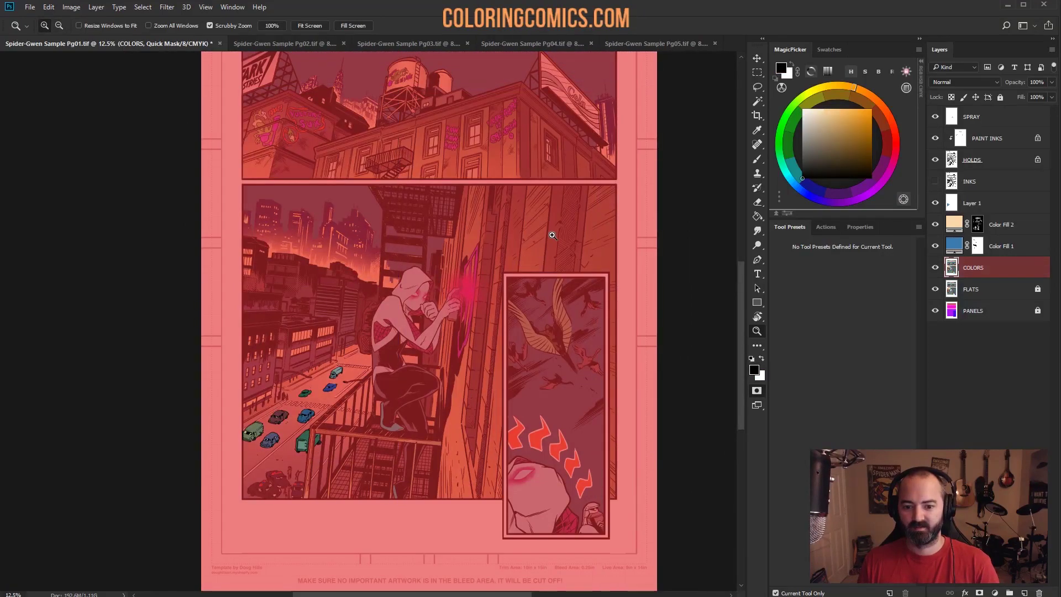
{"action": "left_click", "coordinate": [316, 405]}
{"action": "mouse_move", "coordinate": [313, 405]}
{"action": "left_mouse_down"}
{"action": "mouse_move", "coordinate": [446, 178]}
{"action": "mouse_move", "coordinate": [429, 283]}
{"action": "left_mouse_up"}
Step: Paint warm highlights on the grey truck, violet car and small green car on the Color Fill 2 mask with the BORO SQUARE brush
{"action": "key", "text": "l"}
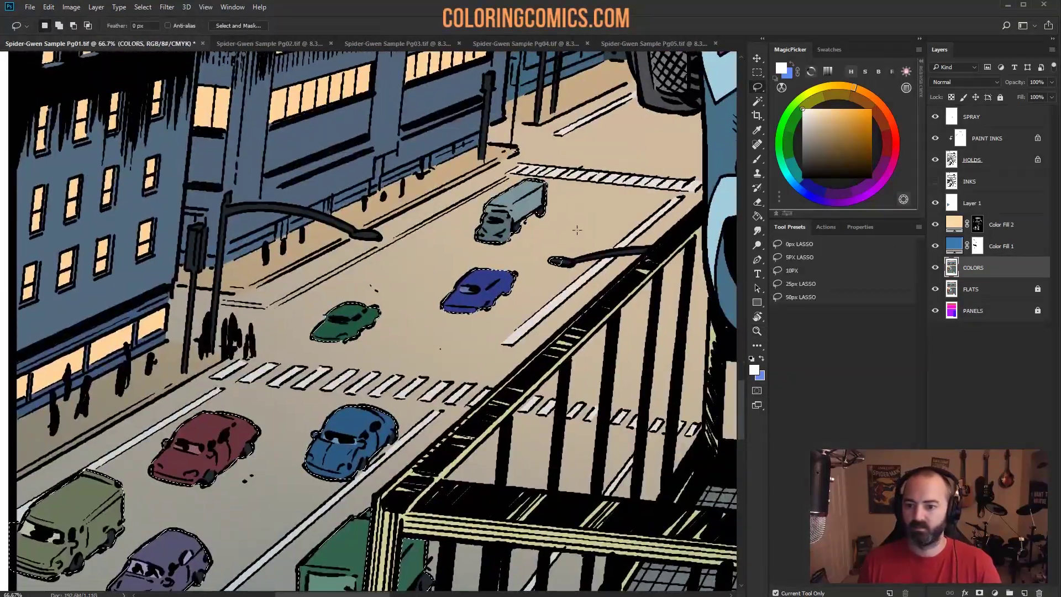
{"action": "left_click", "coordinate": [977, 224]}
{"action": "key", "text": "b"}
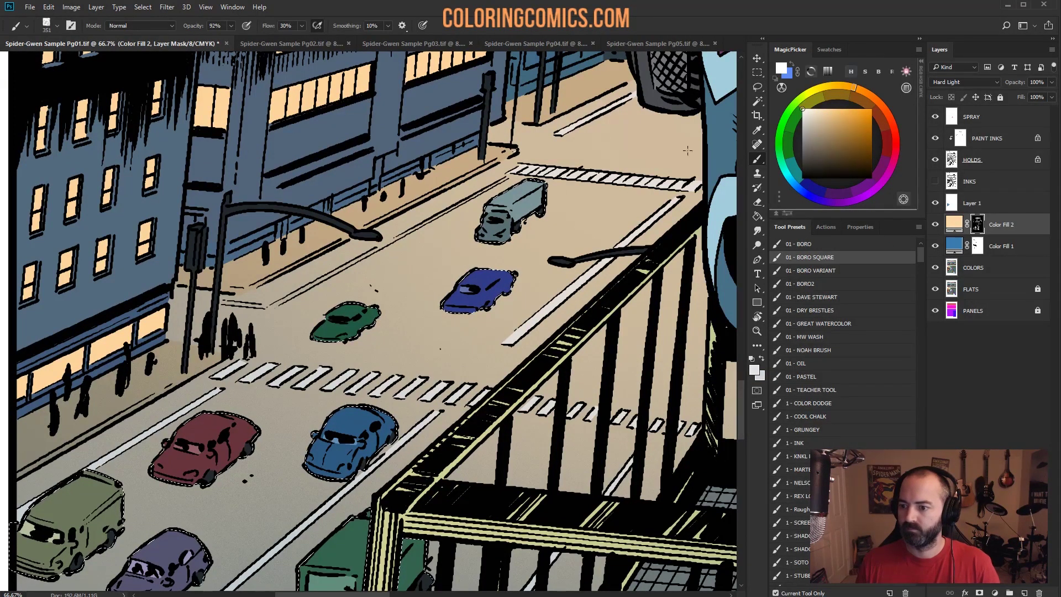
{"action": "right_click", "coordinate": [467, 215], "text": "alt"}
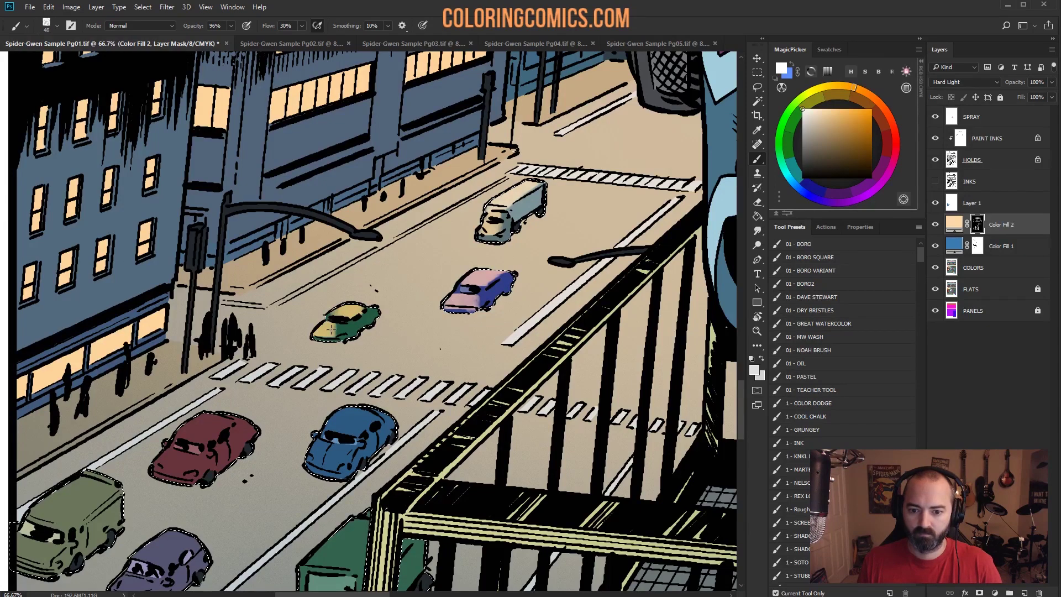
Step: Paint warm highlights on the blue, red and purple cars and the olive van below the crosswalk at 96% brush opacity
{"action": "left_click_drag", "start_coordinate": [387, 284], "coordinate": [405, 133]}
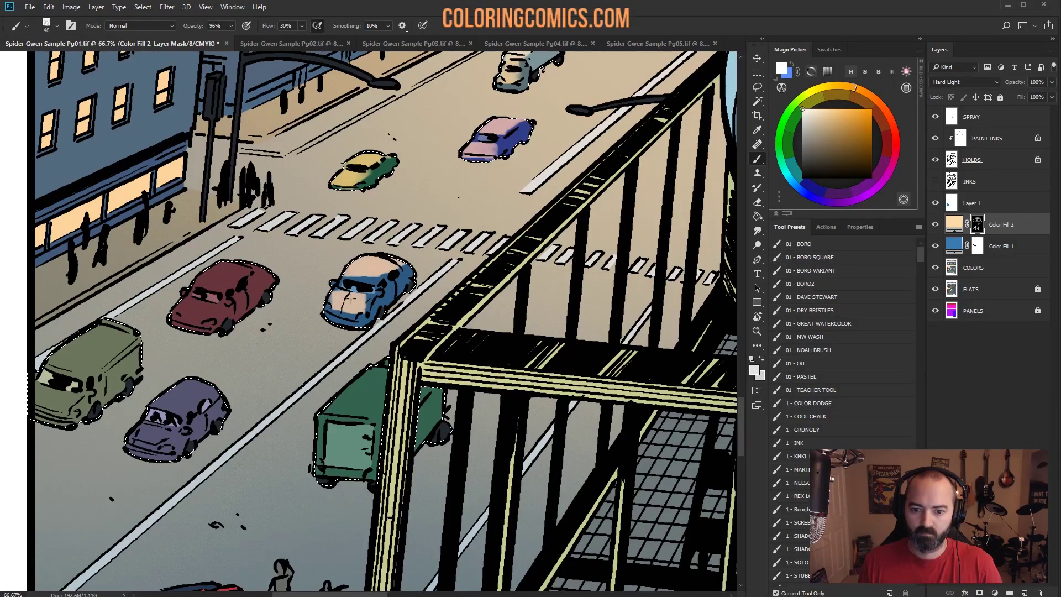
{"action": "left_click_drag", "start_coordinate": [346, 283], "coordinate": [385, 279]}
{"action": "left_click_drag", "start_coordinate": [195, 288], "coordinate": [241, 260]}
{"action": "mouse_move", "coordinate": [191, 311]}
{"action": "left_mouse_down"}
{"action": "mouse_move", "coordinate": [178, 303]}
{"action": "mouse_move", "coordinate": [279, 228]}
{"action": "left_mouse_up"}
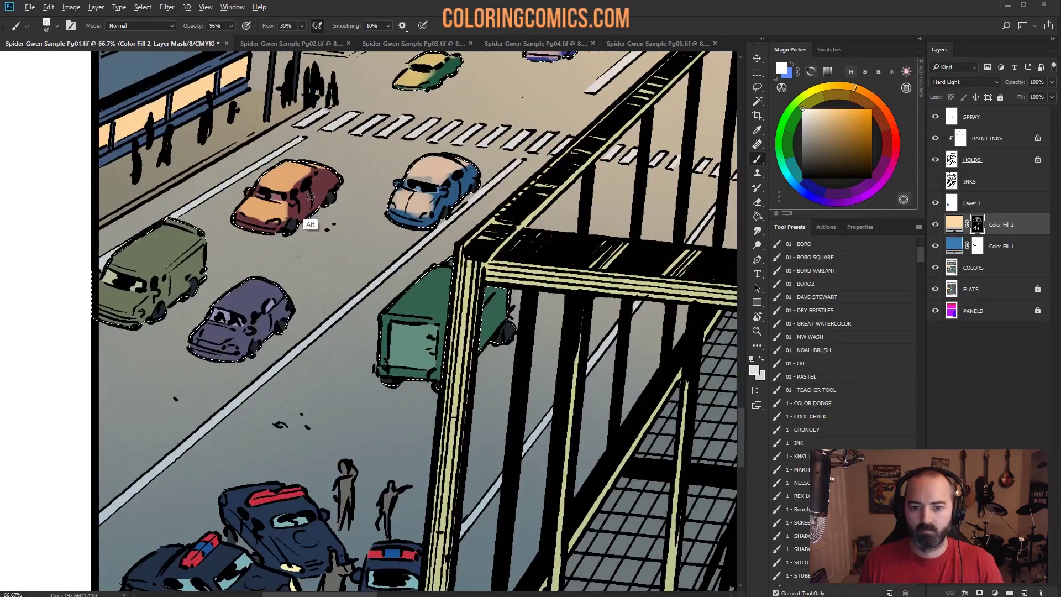
{"action": "key", "text": "x"}
{"action": "key", "text": "x"}
{"action": "mouse_move", "coordinate": [218, 303]}
{"action": "left_mouse_down"}
{"action": "mouse_move", "coordinate": [259, 285]}
{"action": "mouse_move", "coordinate": [210, 303]}
{"action": "mouse_move", "coordinate": [216, 339]}
{"action": "mouse_move", "coordinate": [243, 329]}
{"action": "left_mouse_up"}
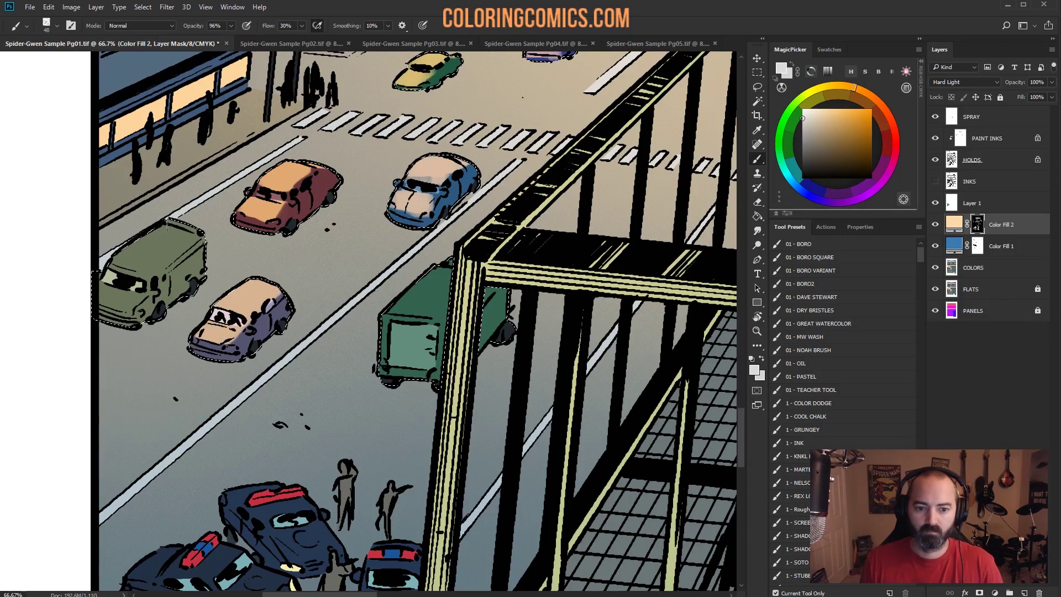
{"action": "mouse_move", "coordinate": [166, 227]}
{"action": "left_mouse_down"}
{"action": "mouse_move", "coordinate": [121, 273]}
{"action": "mouse_move", "coordinate": [150, 257]}
{"action": "mouse_move", "coordinate": [148, 274]}
{"action": "mouse_move", "coordinate": [205, 224]}
{"action": "mouse_move", "coordinate": [164, 240]}
{"action": "mouse_move", "coordinate": [112, 295]}
{"action": "mouse_move", "coordinate": [104, 288]}
{"action": "mouse_move", "coordinate": [118, 308]}
{"action": "left_mouse_up"}
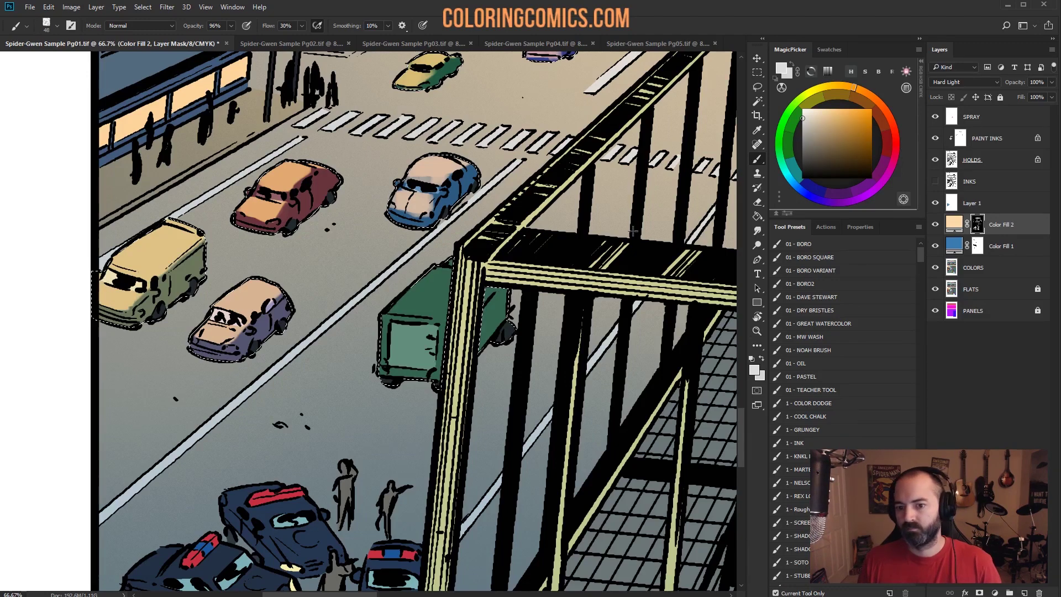
{"action": "key", "text": "z"}
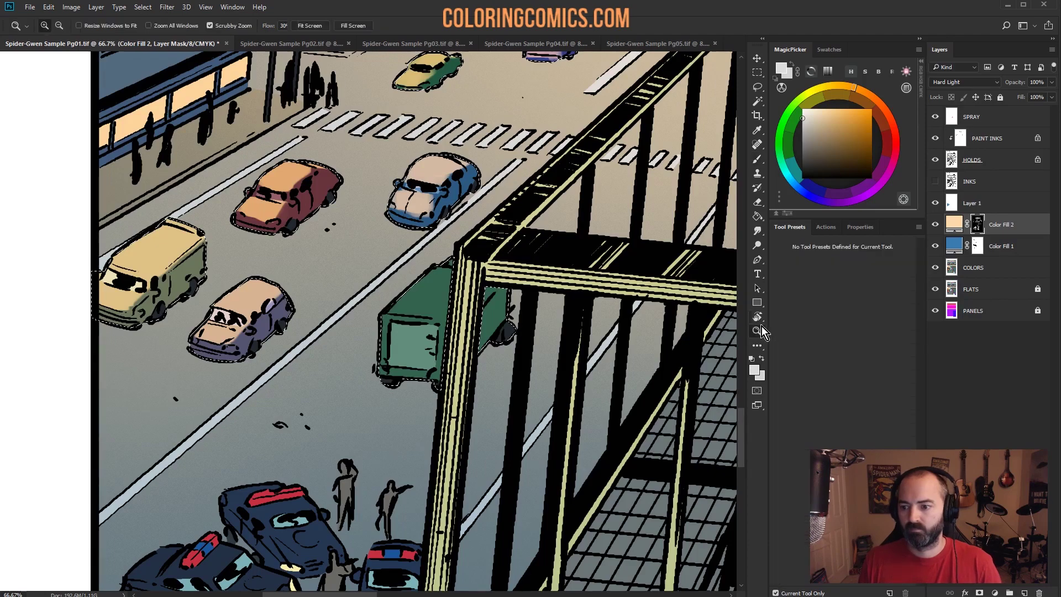
{"action": "left_click", "coordinate": [518, 240], "text": "alt"}
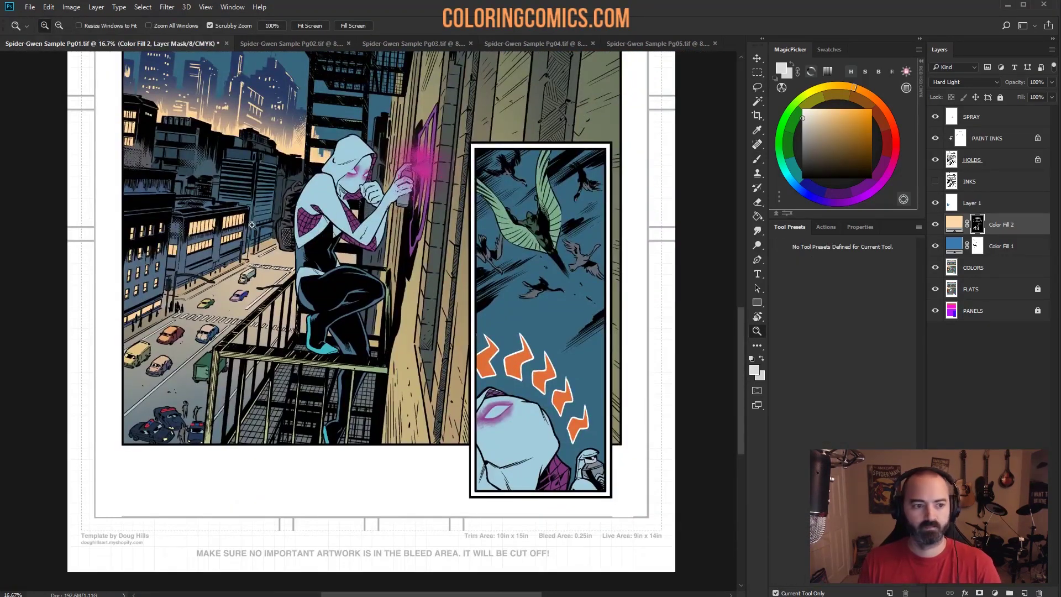
{"action": "left_click", "coordinate": [251, 225]}
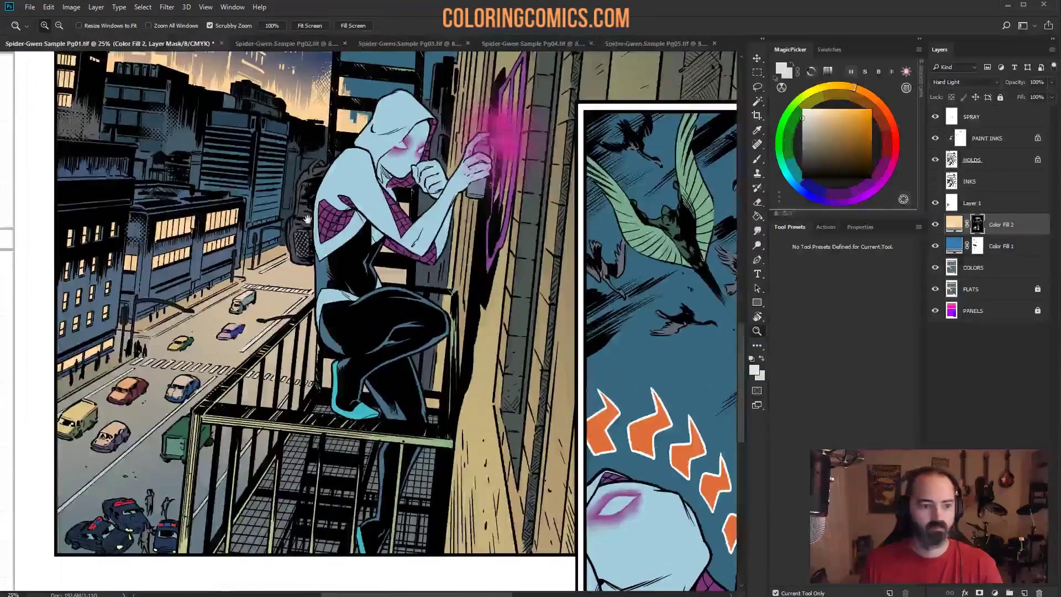
{"action": "left_click_drag", "start_coordinate": [309, 160], "coordinate": [352, 195]}
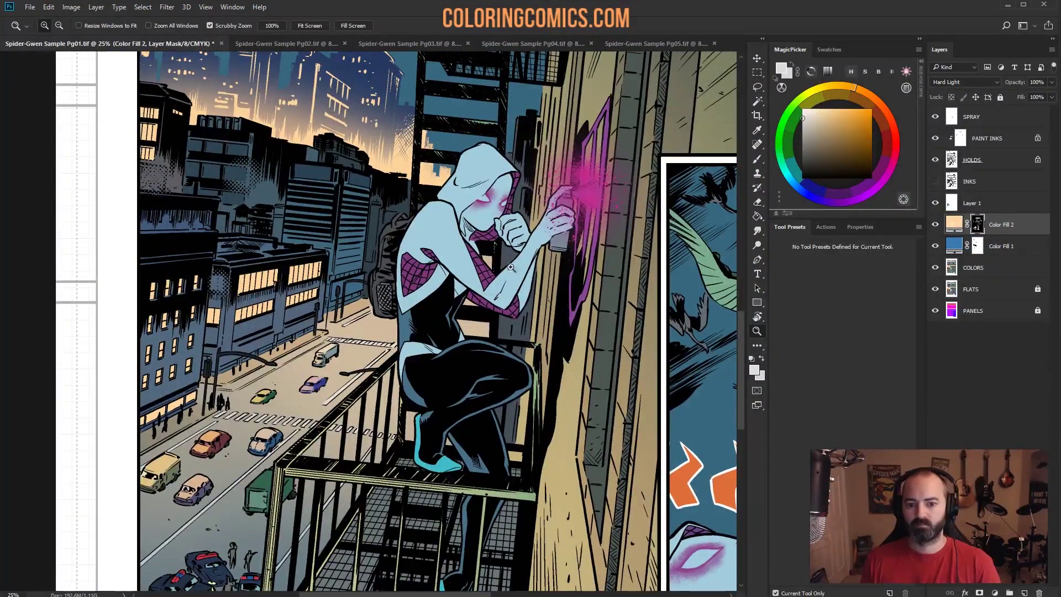
{"action": "left_click", "coordinate": [474, 225]}
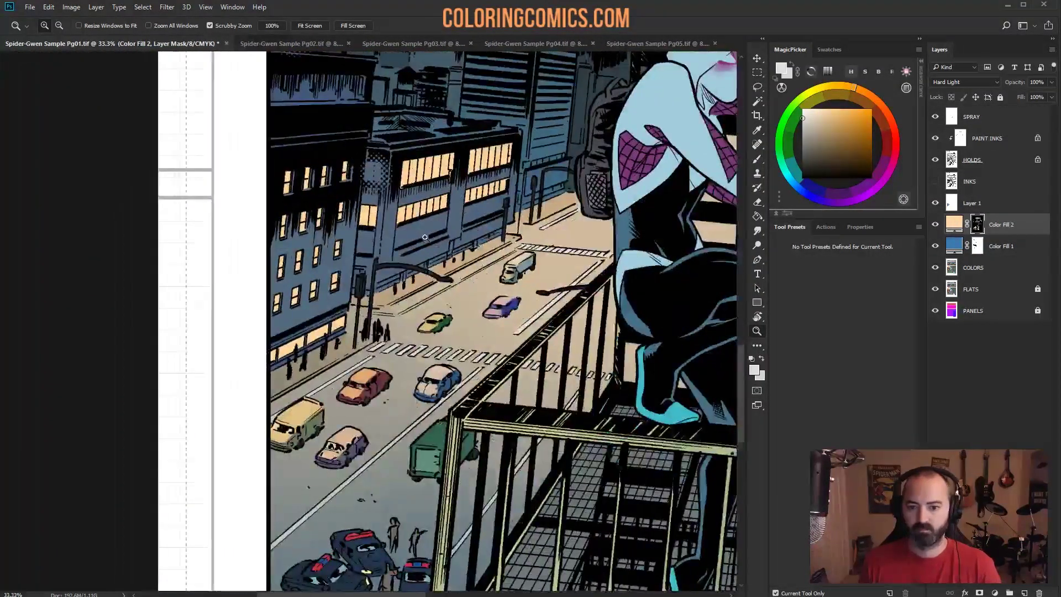
Step: Close the recovered page 5 document without saving its changes
{"action": "left_click", "coordinate": [446, 156]}
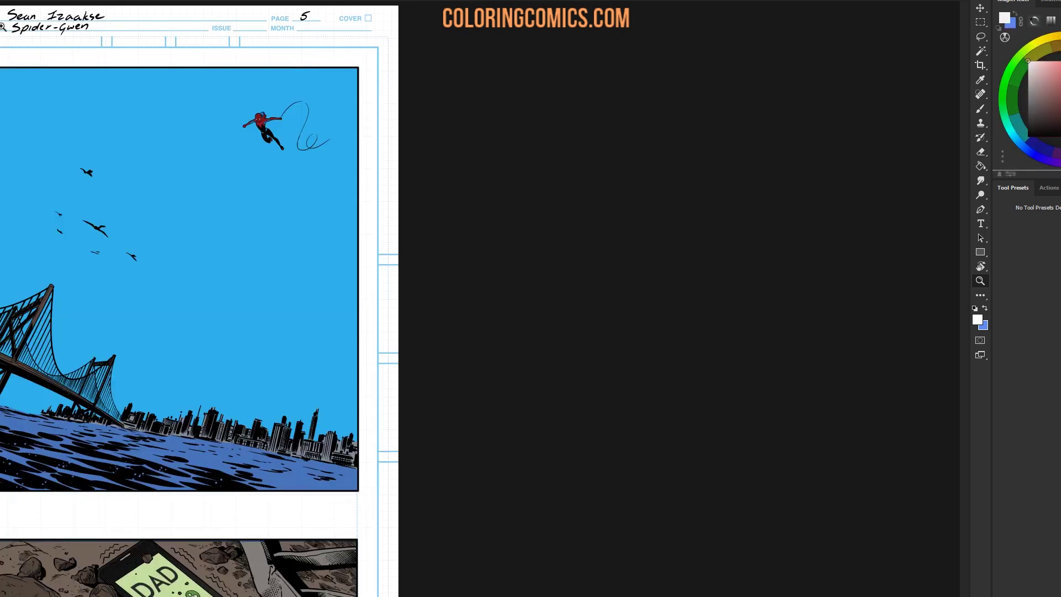
{"action": "key", "text": "ctrl+w"}
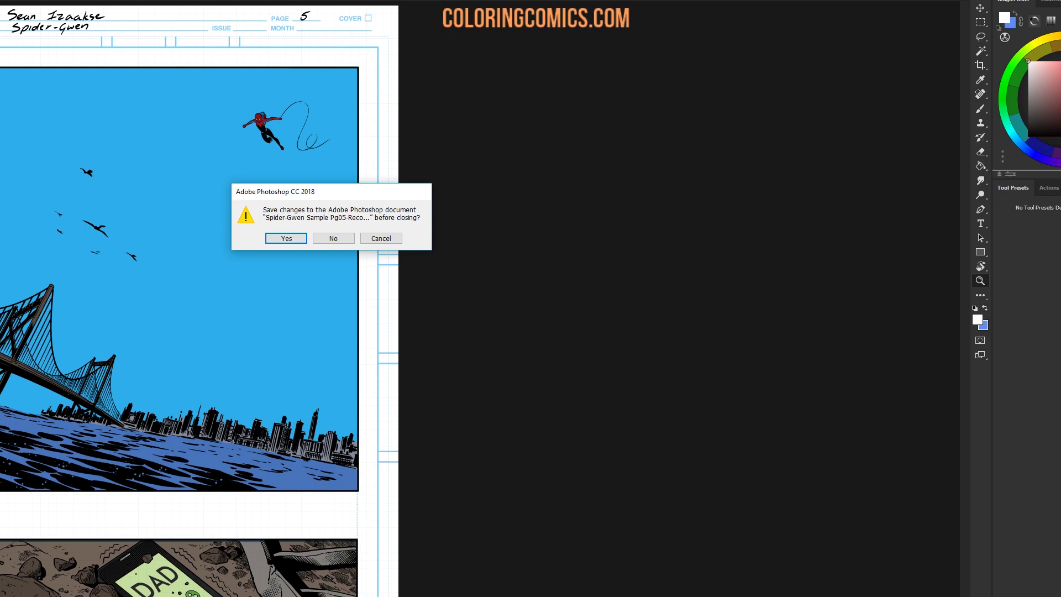
{"action": "left_click", "coordinate": [332, 239]}
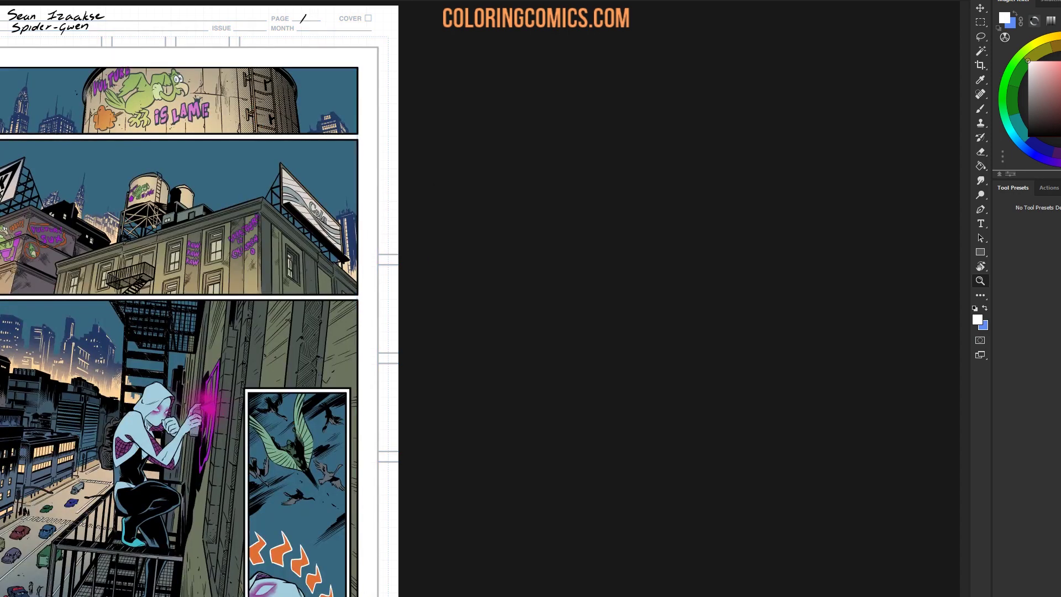
Step: Show recovered page 1 in a standard window, reposition the window, and bring the large street panel into view
{"action": "key", "text": "f"}
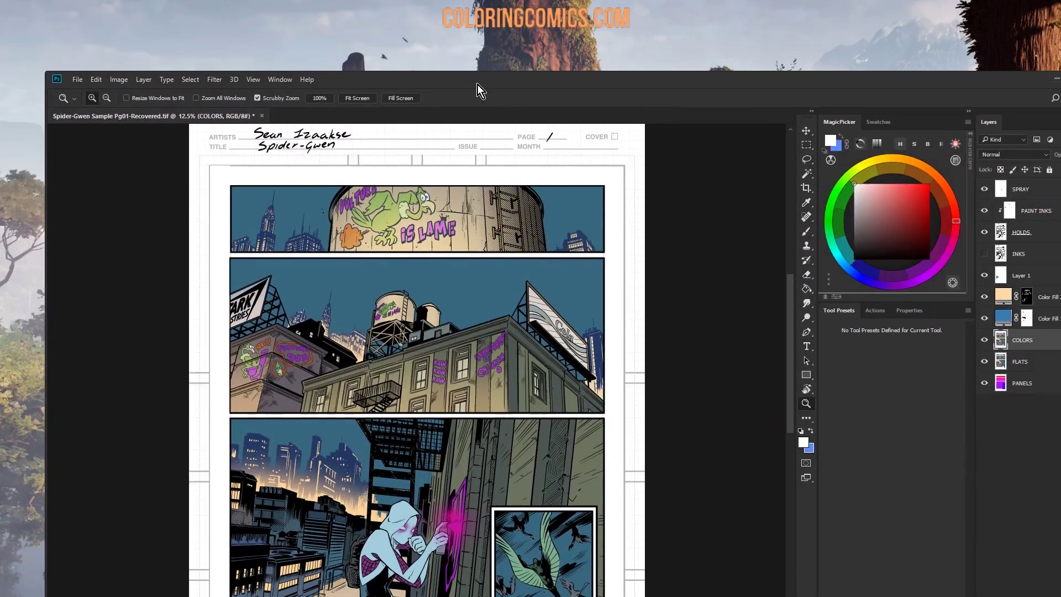
{"action": "left_click_drag", "start_coordinate": [478, 84], "coordinate": [463, 21]}
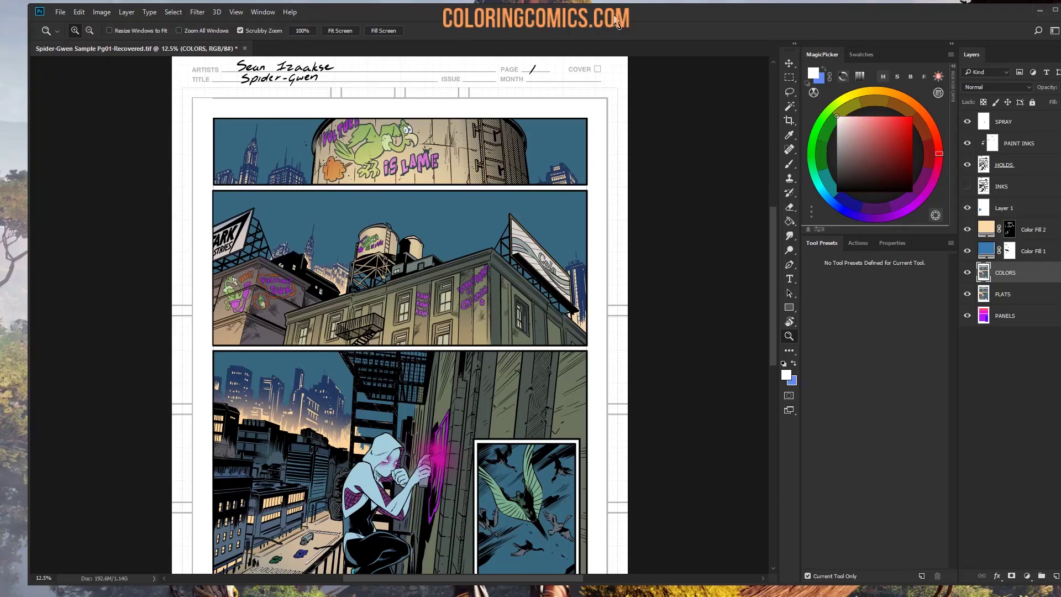
{"action": "left_click_drag", "start_coordinate": [487, 218], "coordinate": [467, 111]}
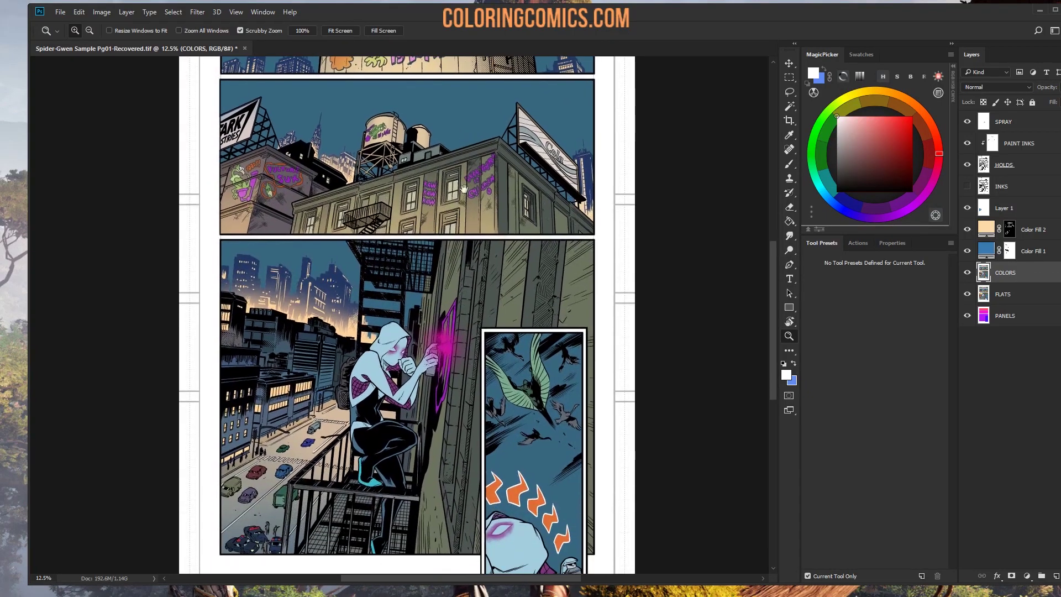
{"action": "left_click_drag", "start_coordinate": [470, 277], "coordinate": [474, 248]}
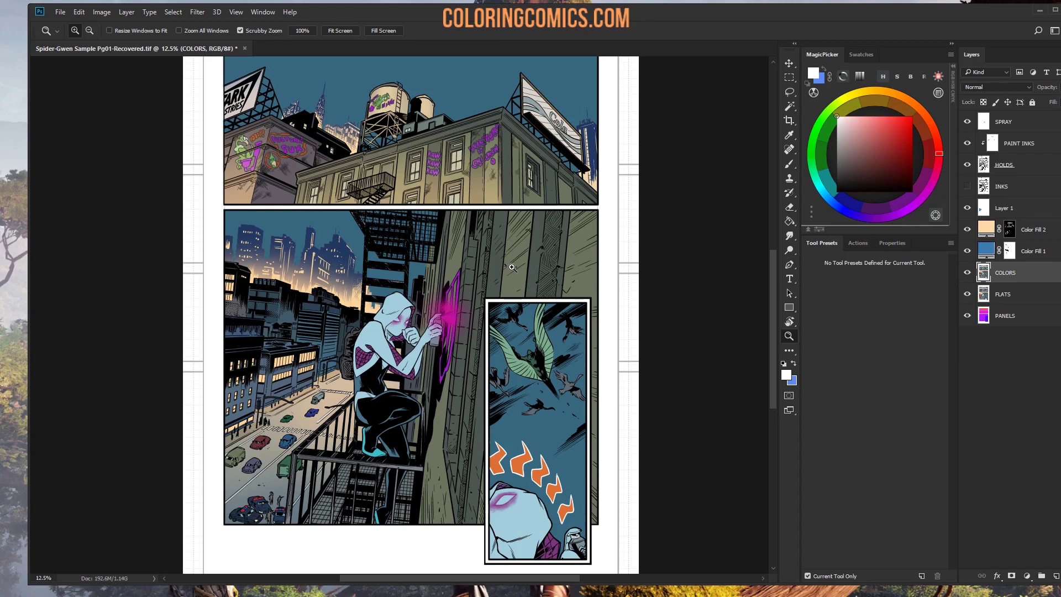
{"action": "left_click_drag", "start_coordinate": [512, 268], "coordinate": [517, 185]}
Step: Save the recovered page as Spider-Gwen Sample Pg01.psd and turn on the CMYK color proof
{"action": "left_click", "coordinate": [61, 12]}
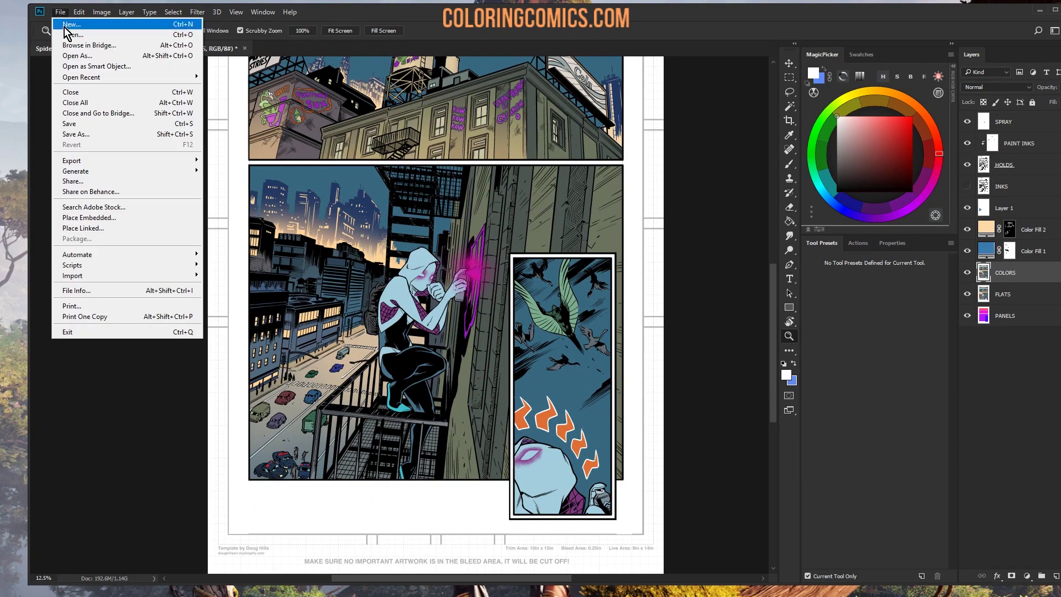
{"action": "left_click", "coordinate": [95, 134]}
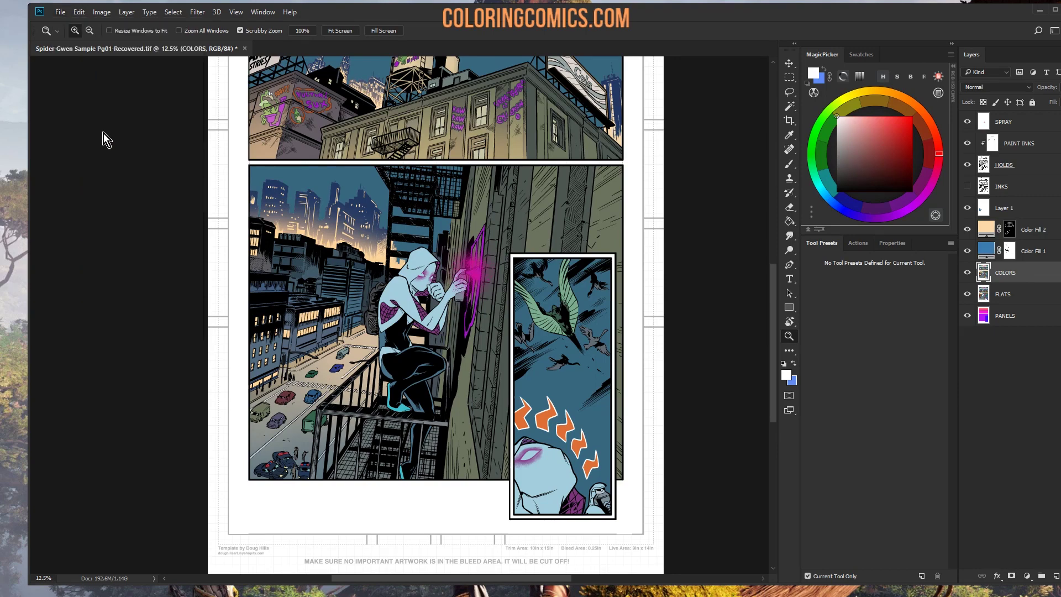
{"action": "left_click_drag", "start_coordinate": [406, 13], "coordinate": [38, 43]}
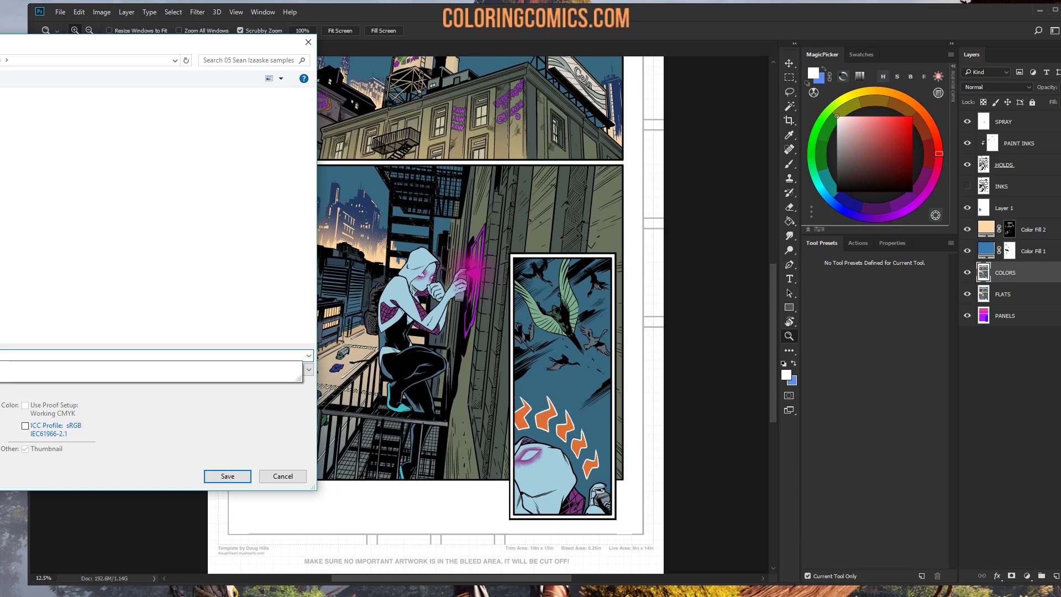
{"action": "key", "text": "Return"}
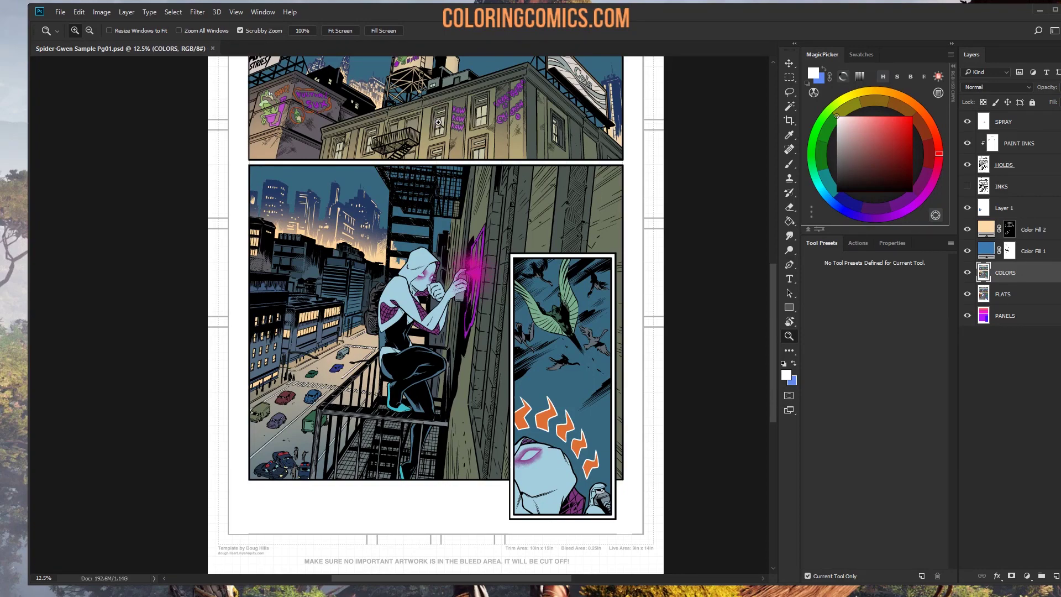
{"action": "left_click", "coordinate": [430, 278]}
{"action": "key", "text": "ctrl+y"}
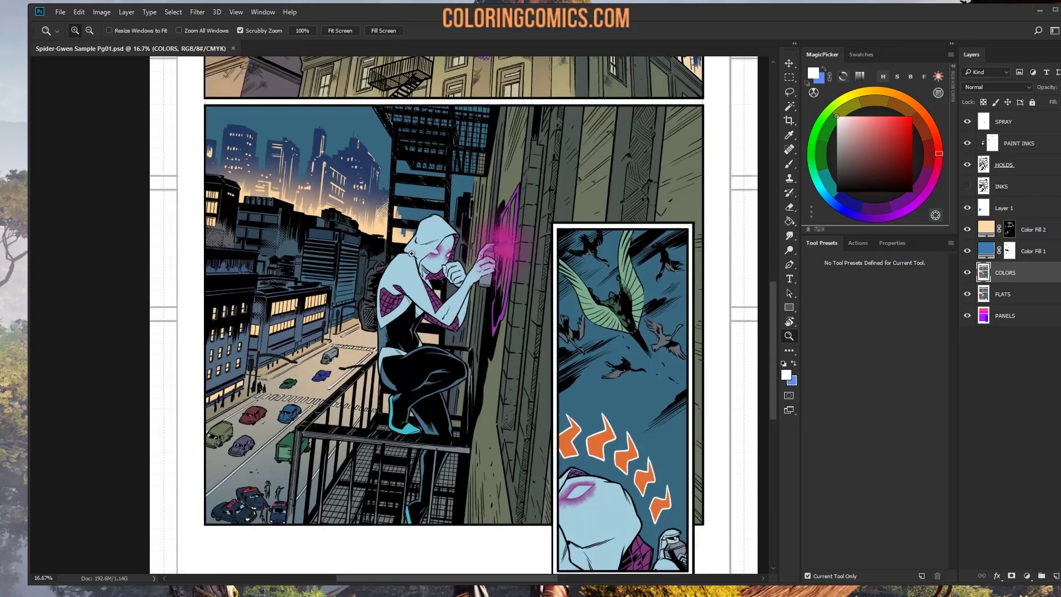
Step: Make the FLATS layer active and choose the Magic Wand for working on the street cars
{"action": "key", "text": "ctrl+plus"}
{"action": "left_click_drag", "start_coordinate": [473, 255], "coordinate": [434, 293]}
{"action": "left_click", "coordinate": [263, 298]}
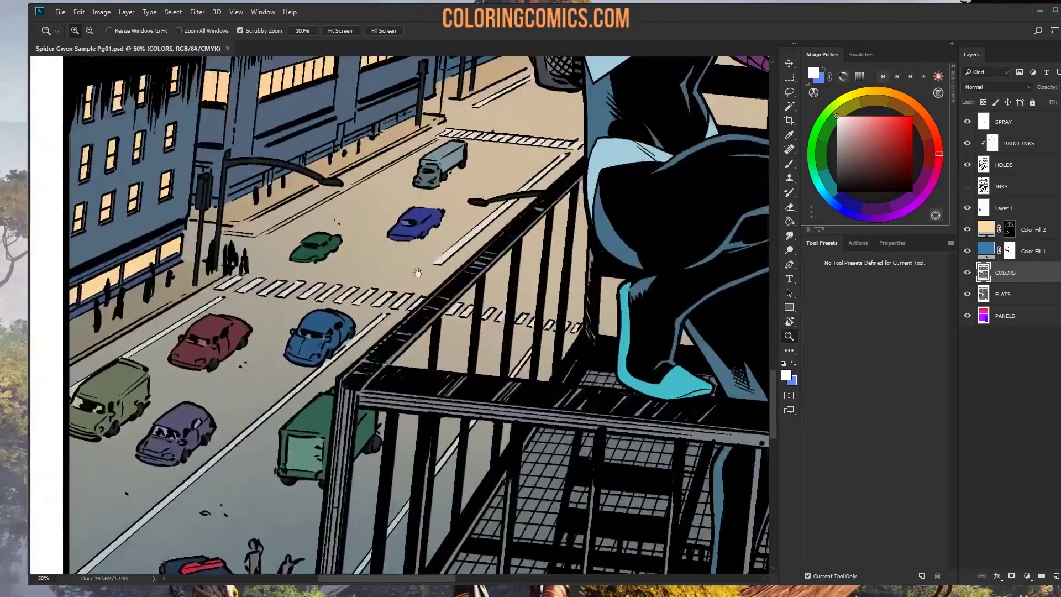
{"action": "left_click_drag", "start_coordinate": [263, 299], "coordinate": [421, 237]}
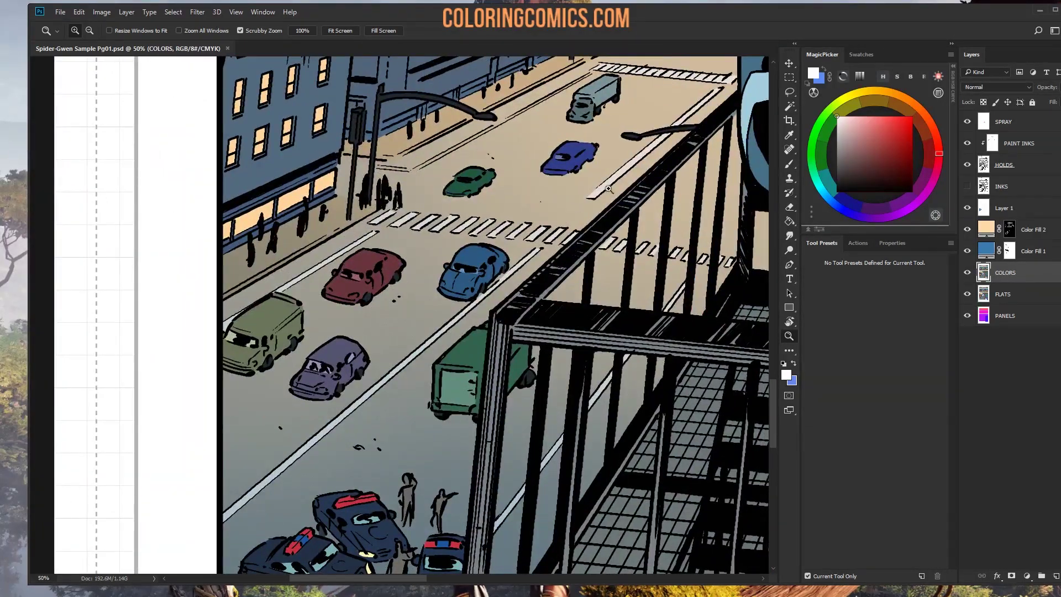
{"action": "key", "text": "l"}
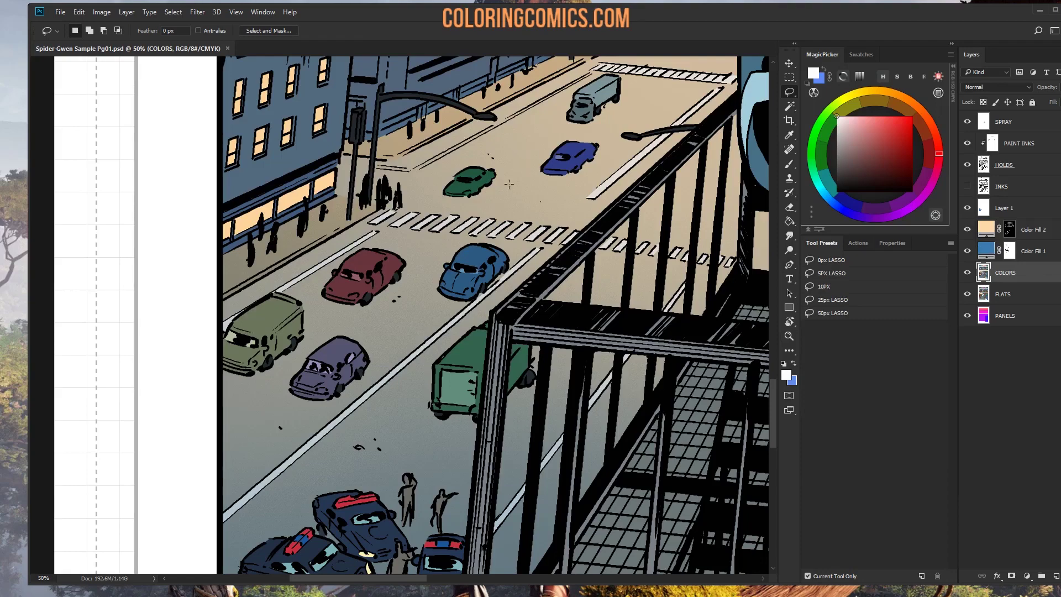
{"action": "left_click_drag", "start_coordinate": [365, 245], "coordinate": [292, 334]}
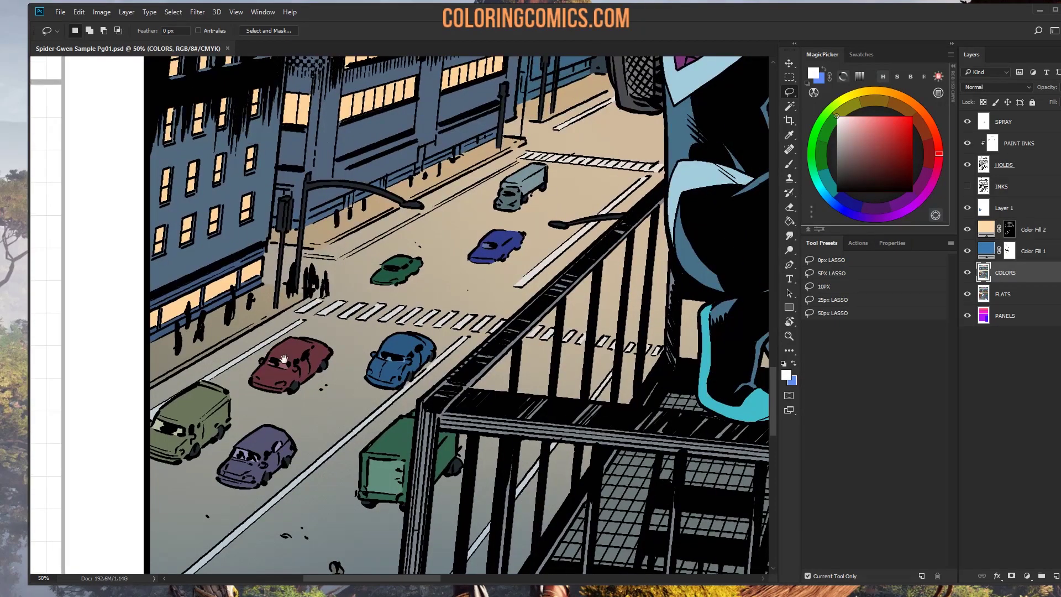
{"action": "key", "text": "alt+bracketleft"}
{"action": "key", "text": "w"}
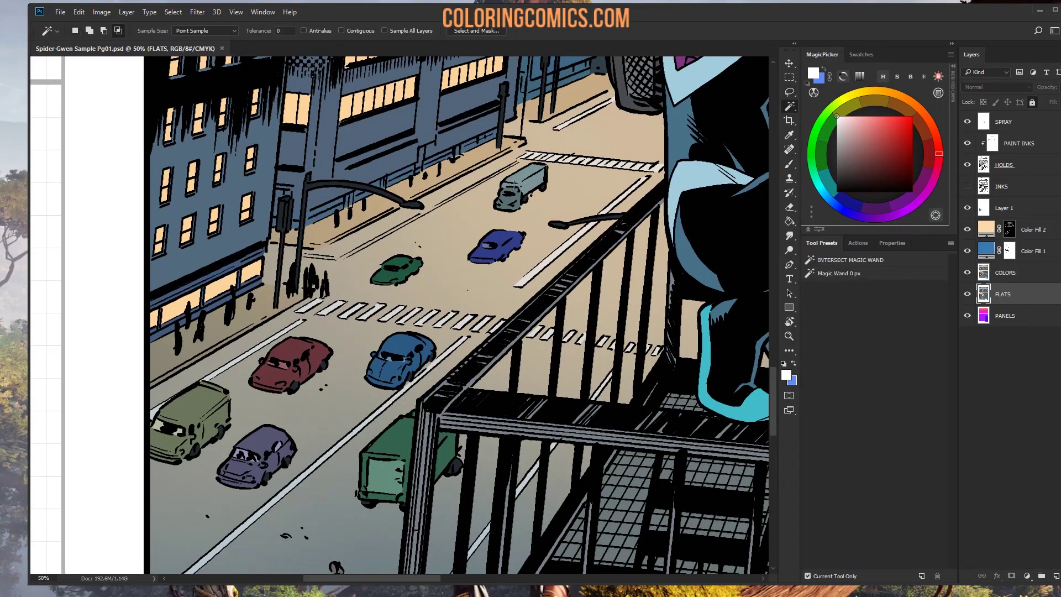
{"action": "left_click", "coordinate": [511, 209], "text": "shift"}
{"action": "left_click", "coordinate": [498, 243], "text": "shift"}
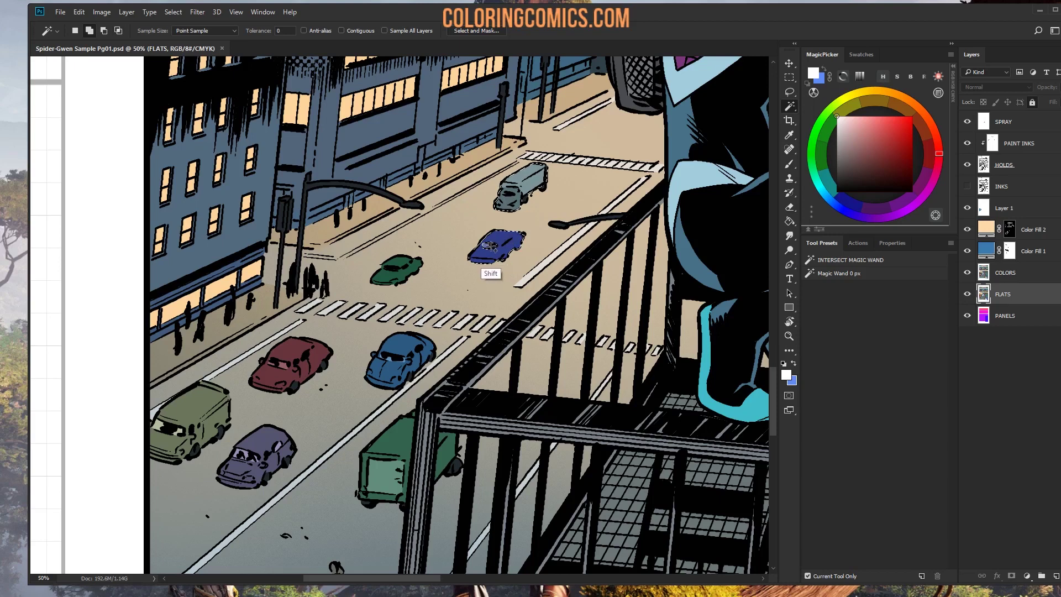
{"action": "left_click", "coordinate": [394, 274], "text": "shift"}
{"action": "left_click", "coordinate": [395, 357], "text": "shift"}
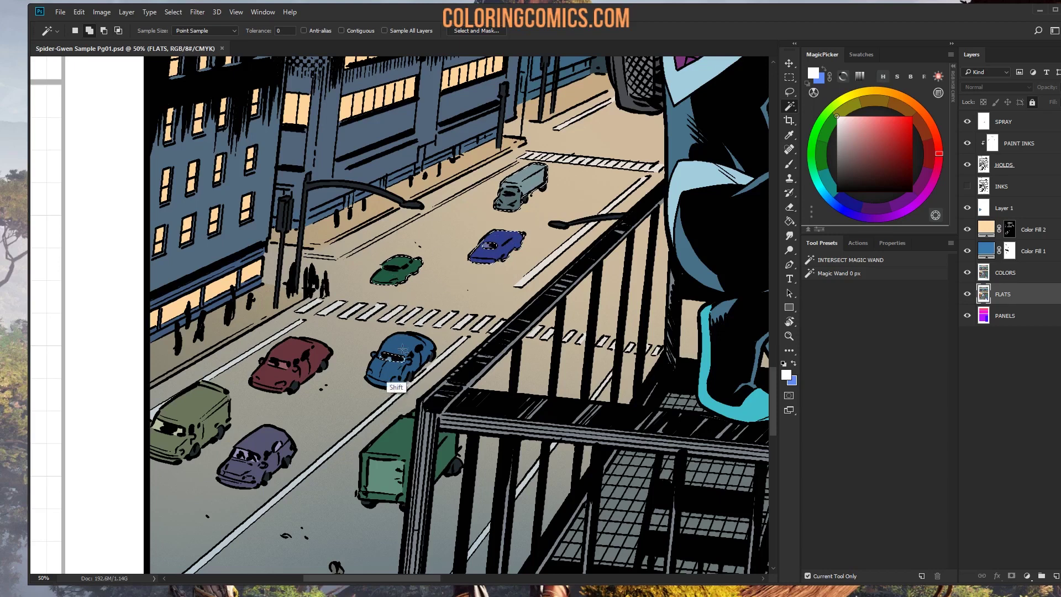
{"action": "key", "text": "l"}
{"action": "left_click", "coordinate": [502, 278]}
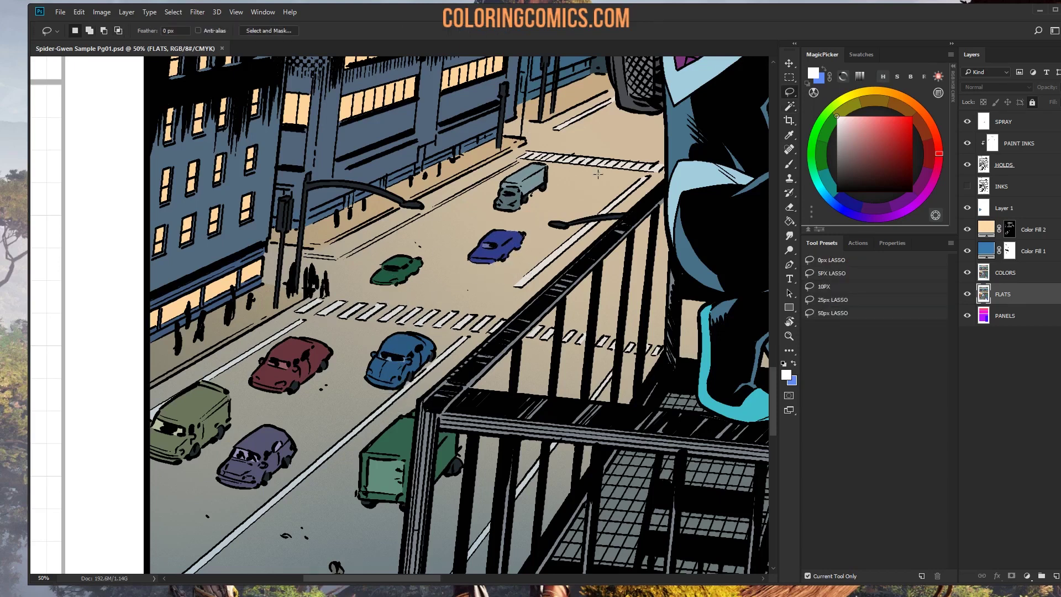
Step: Lasso the group of street vehicles, subtract the road, crosswalk and railing flats with the Magic Wand, and check the selection in Quick Mask
{"action": "mouse_move", "coordinate": [598, 174]}
{"action": "left_mouse_down"}
{"action": "mouse_move", "coordinate": [420, 224]}
{"action": "mouse_move", "coordinate": [277, 333]}
{"action": "mouse_move", "coordinate": [122, 428]}
{"action": "mouse_move", "coordinate": [254, 506]}
{"action": "mouse_move", "coordinate": [500, 337]}
{"action": "mouse_move", "coordinate": [577, 97]}
{"action": "mouse_move", "coordinate": [583, 119]}
{"action": "left_mouse_up"}
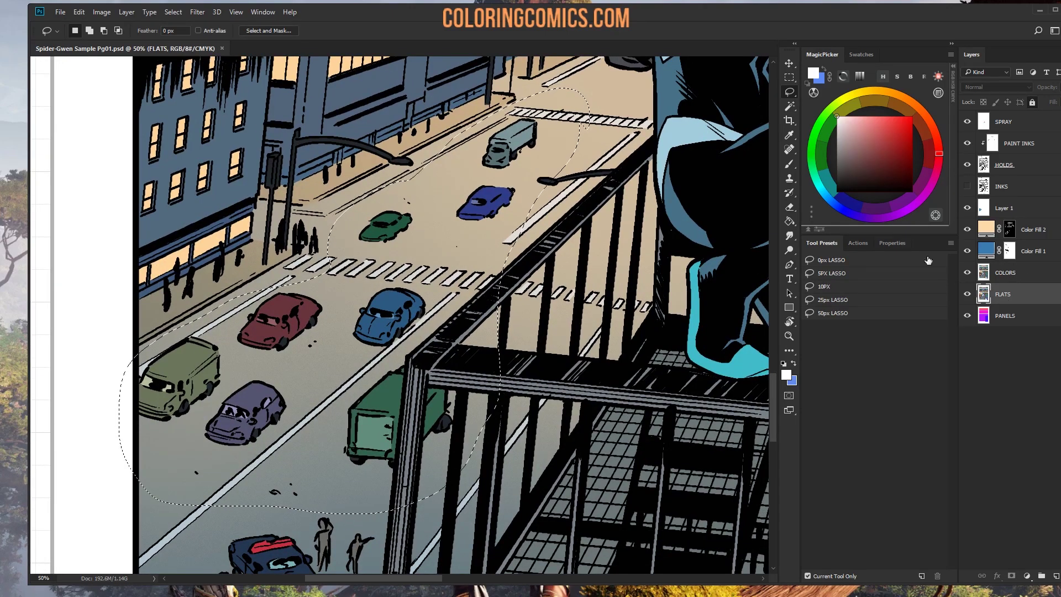
{"action": "key", "text": "w"}
{"action": "left_click", "coordinate": [553, 166], "text": "alt+shift"}
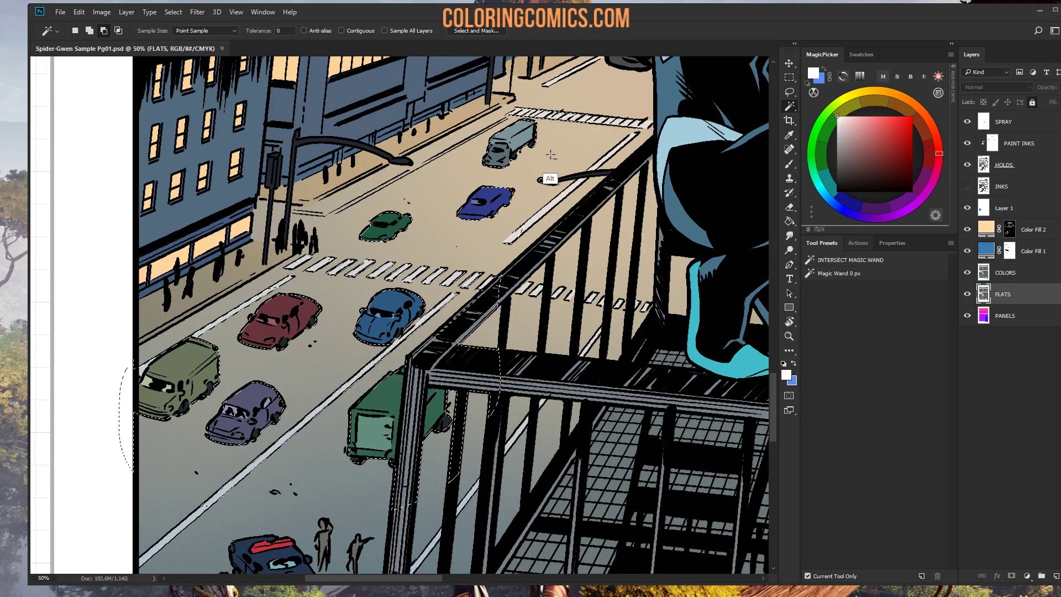
{"action": "left_click", "coordinate": [559, 117], "text": "alt"}
{"action": "left_click", "coordinate": [466, 330], "text": "alt"}
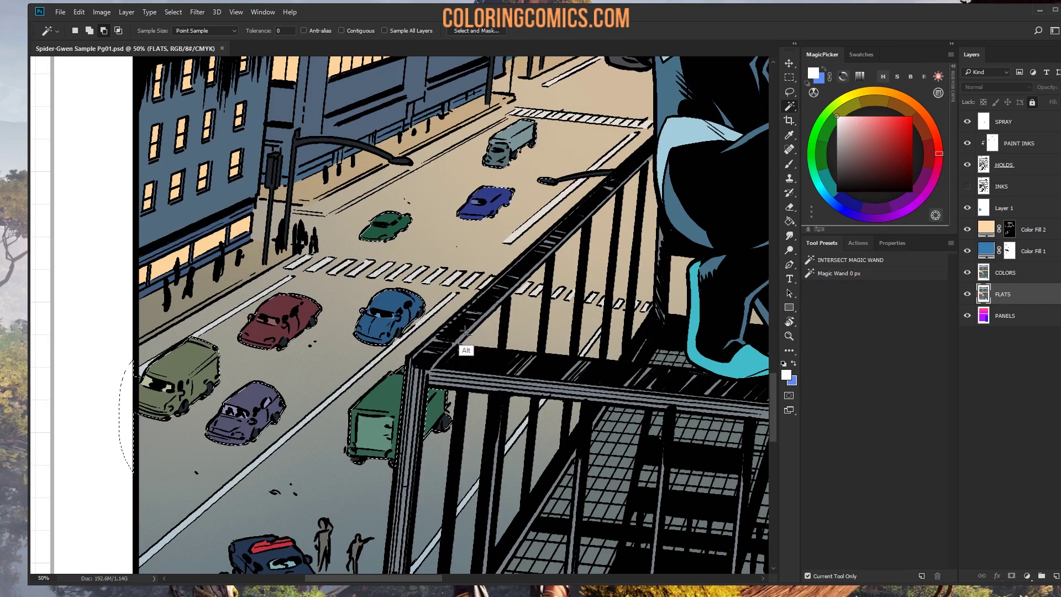
{"action": "key", "text": "q"}
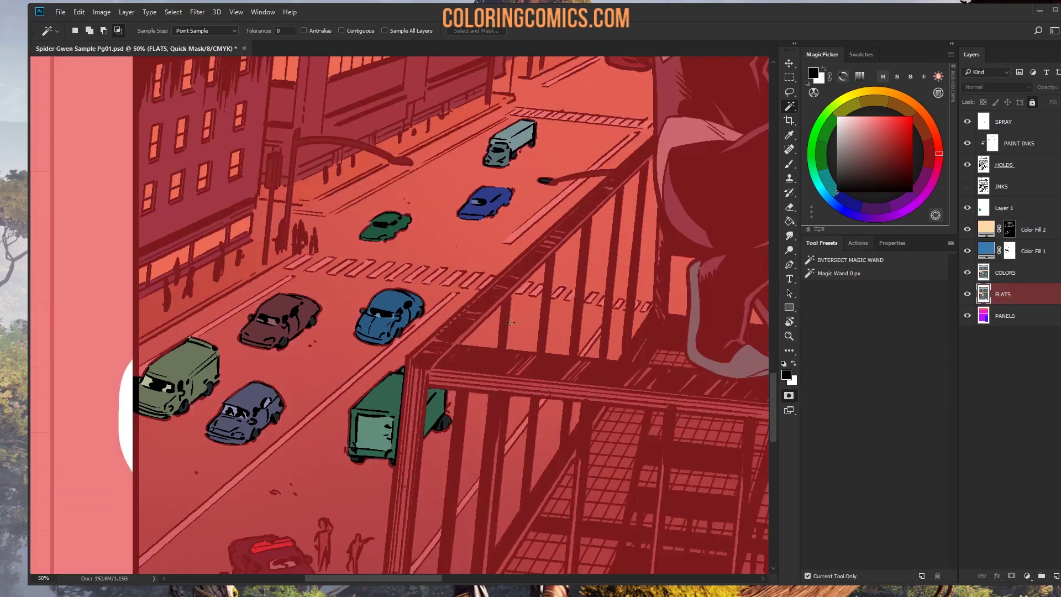
{"action": "key", "text": "q"}
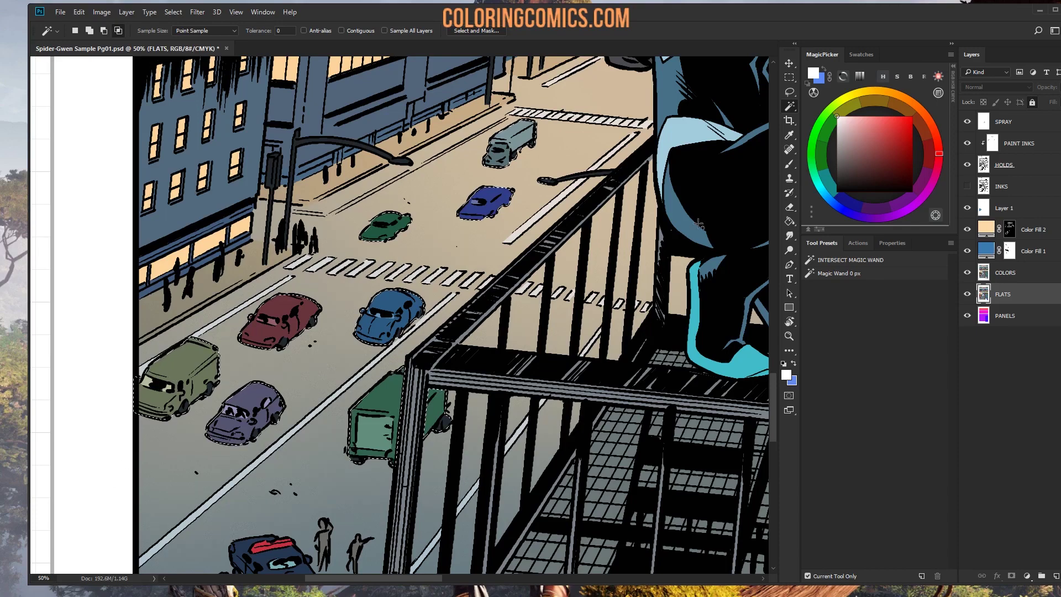
Step: Target the Color Fill 2 layer mask, hide the selection outline, and choose the Brush tool for painting the vehicles
{"action": "left_click", "coordinate": [1002, 231]}
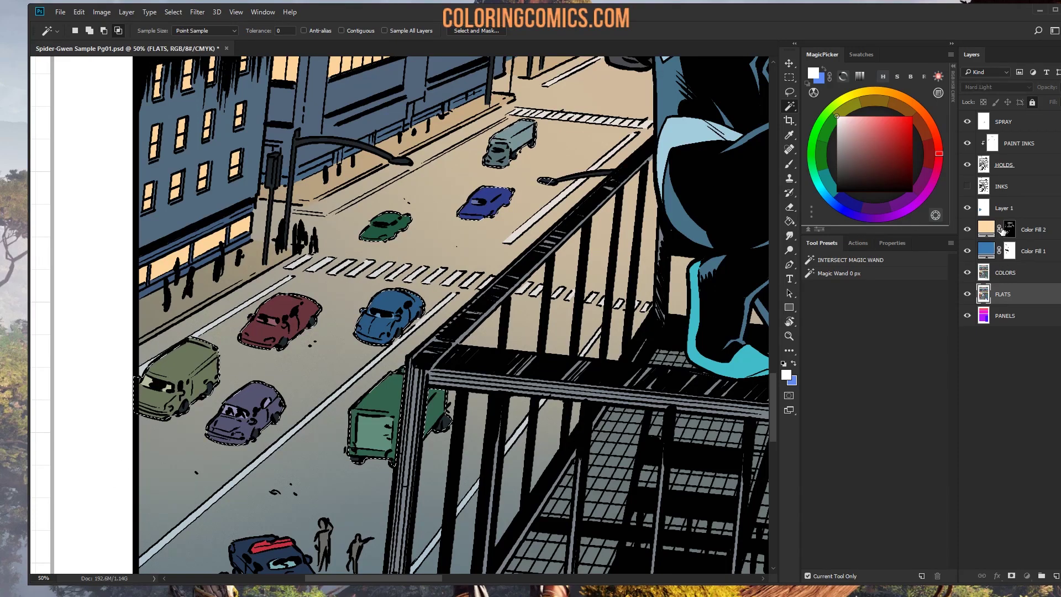
{"action": "left_click", "coordinate": [1002, 230]}
{"action": "key", "text": "ctrl+d"}
{"action": "key", "text": "b"}
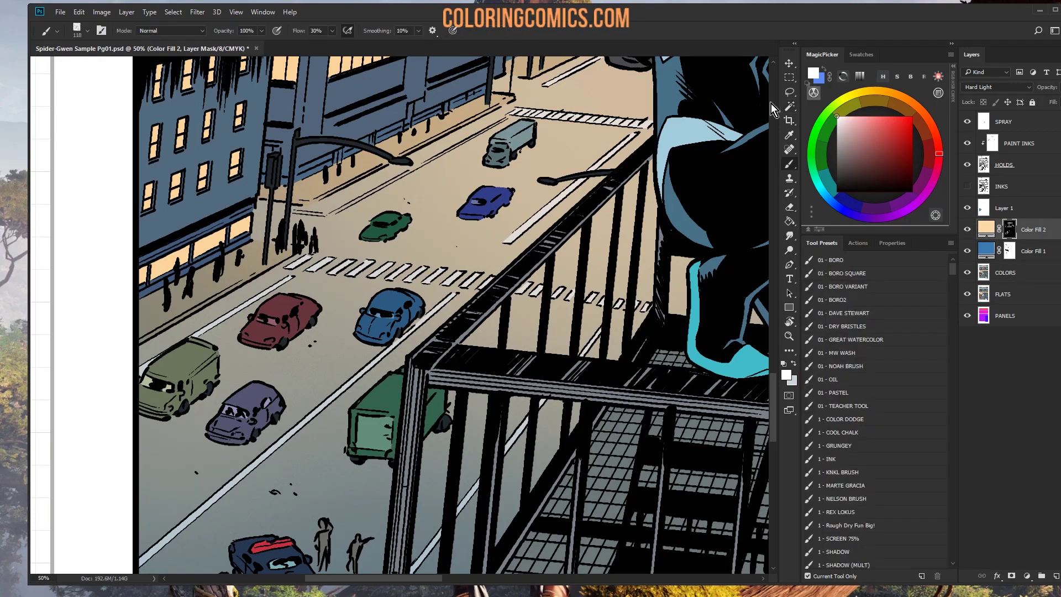
{"action": "left_click", "coordinate": [512, 83], "text": "ctrl"}
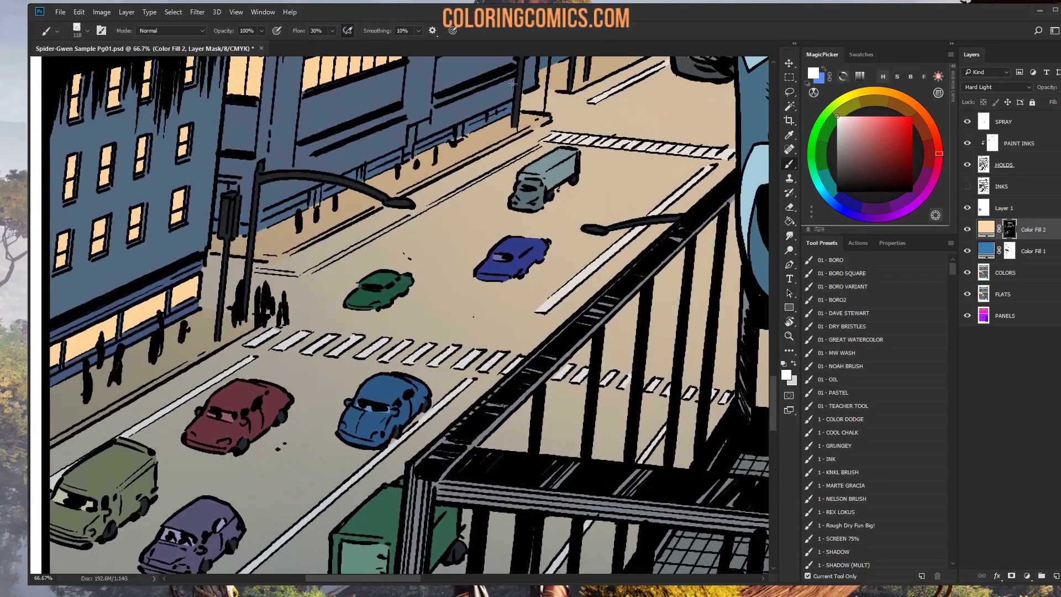
{"action": "key", "text": "alt"}
{"action": "right_click", "coordinate": [557, 149]}
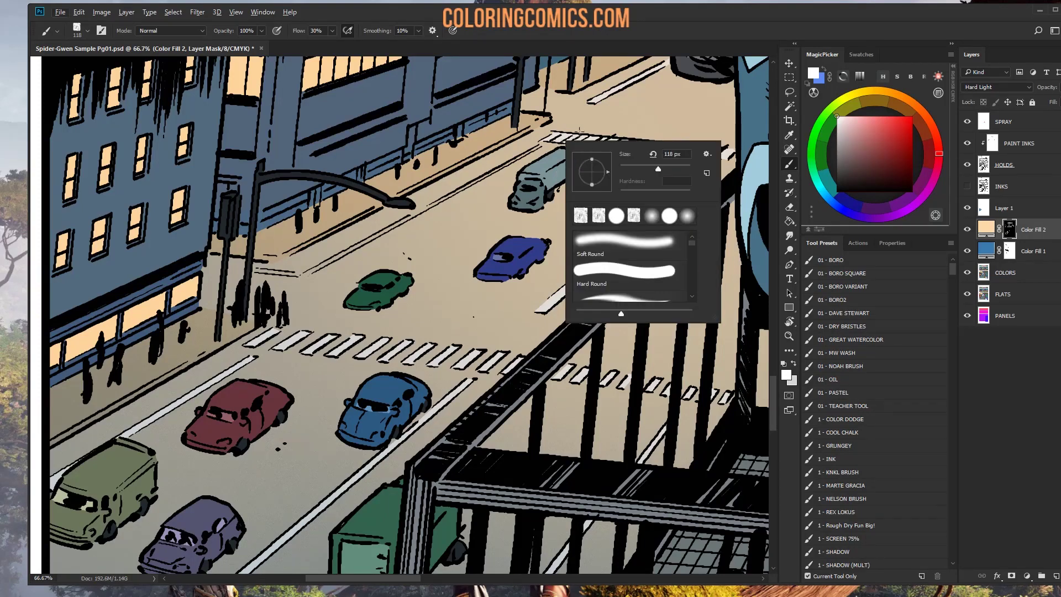
{"action": "key", "text": "Escape"}
{"action": "left_click_drag", "start_coordinate": [529, 164], "coordinate": [539, 156]}
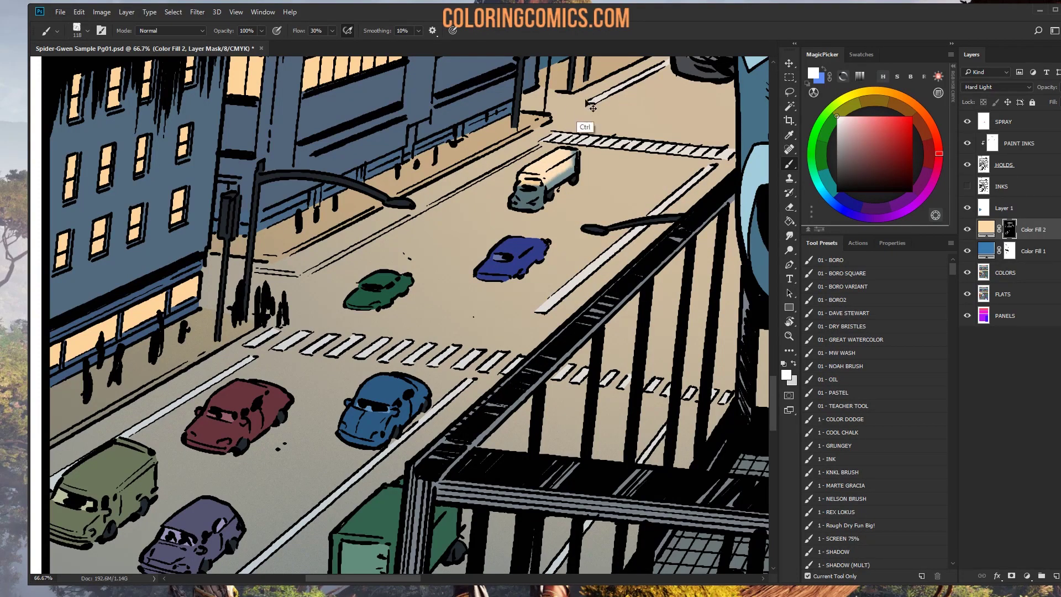
{"action": "key", "text": "ctrl+z"}
{"action": "left_click", "coordinate": [553, 180]}
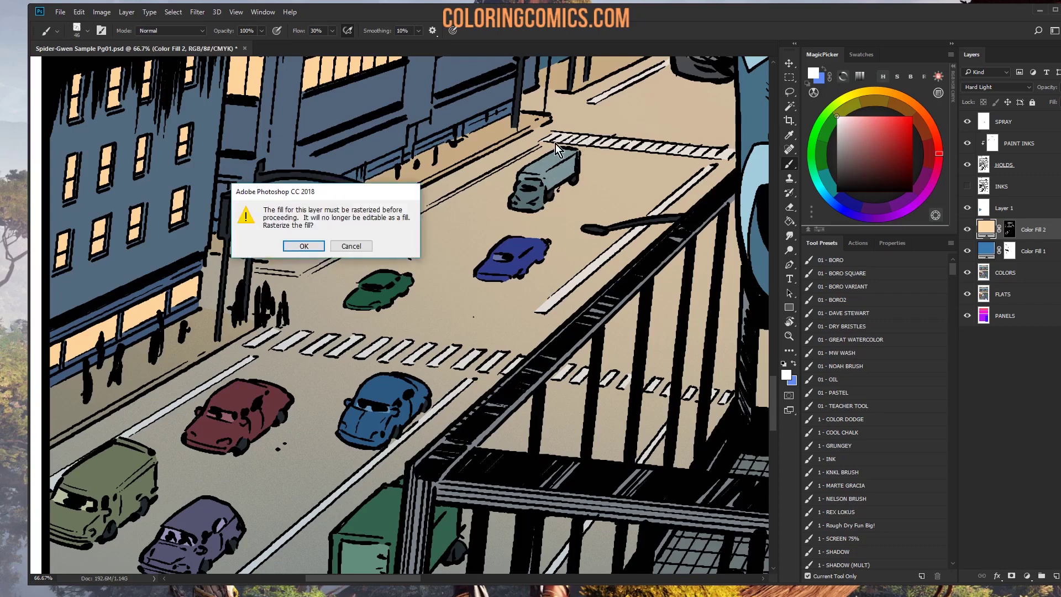
{"action": "key", "text": "Escape"}
{"action": "left_click", "coordinate": [1009, 229]}
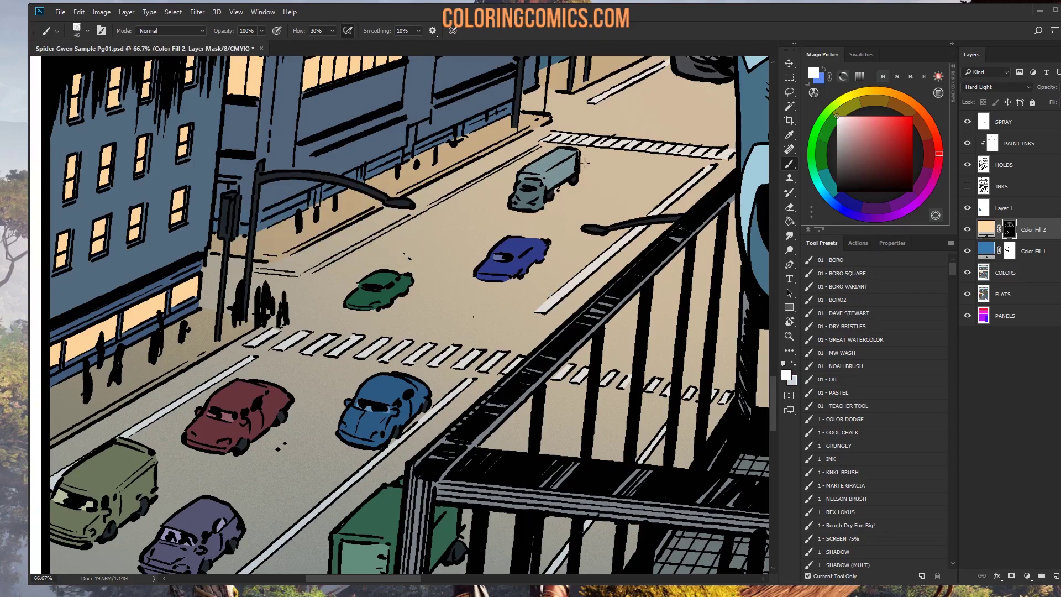
Step: Paint white on the Color Fill 2 mask over the truck and the blue, green, red and purple cars to add warm light
{"action": "mouse_move", "coordinate": [580, 160]}
{"action": "left_mouse_down"}
{"action": "mouse_move", "coordinate": [519, 166]}
{"action": "mouse_move", "coordinate": [537, 164]}
{"action": "mouse_move", "coordinate": [525, 188]}
{"action": "left_mouse_up"}
{"action": "mouse_move", "coordinate": [518, 235]}
{"action": "left_mouse_down"}
{"action": "mouse_move", "coordinate": [509, 255]}
{"action": "mouse_move", "coordinate": [478, 263]}
{"action": "mouse_move", "coordinate": [514, 244]}
{"action": "left_mouse_up"}
{"action": "mouse_move", "coordinate": [393, 272]}
{"action": "left_mouse_down"}
{"action": "mouse_move", "coordinate": [370, 279]}
{"action": "mouse_move", "coordinate": [373, 290]}
{"action": "mouse_move", "coordinate": [495, 115]}
{"action": "left_mouse_up"}
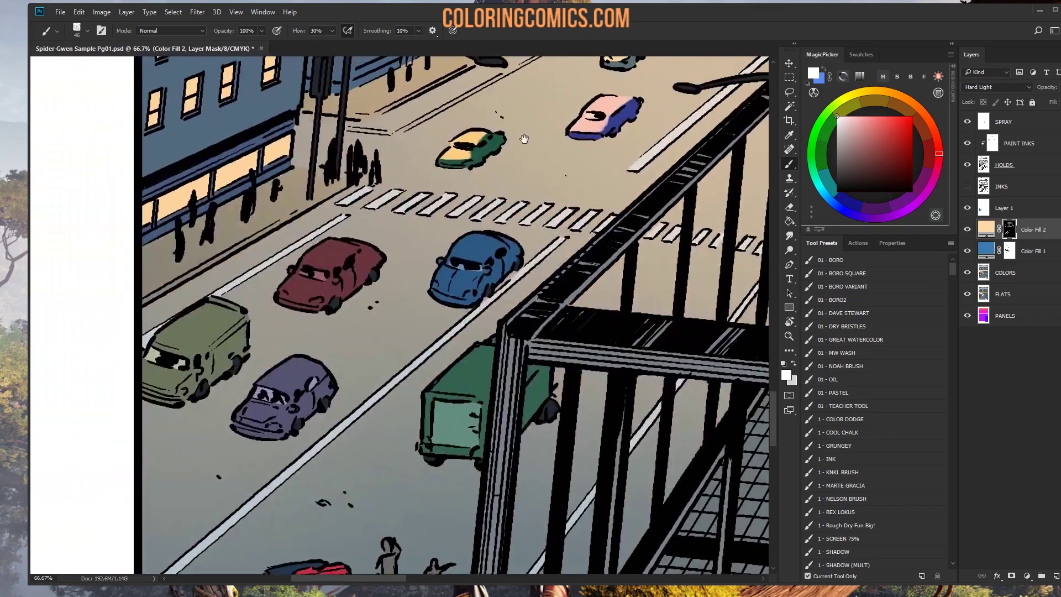
{"action": "mouse_move", "coordinate": [462, 246]}
{"action": "left_mouse_down"}
{"action": "mouse_move", "coordinate": [482, 226]}
{"action": "mouse_move", "coordinate": [478, 246]}
{"action": "mouse_move", "coordinate": [496, 237]}
{"action": "mouse_move", "coordinate": [445, 284]}
{"action": "mouse_move", "coordinate": [474, 273]}
{"action": "mouse_move", "coordinate": [496, 236]}
{"action": "left_mouse_up"}
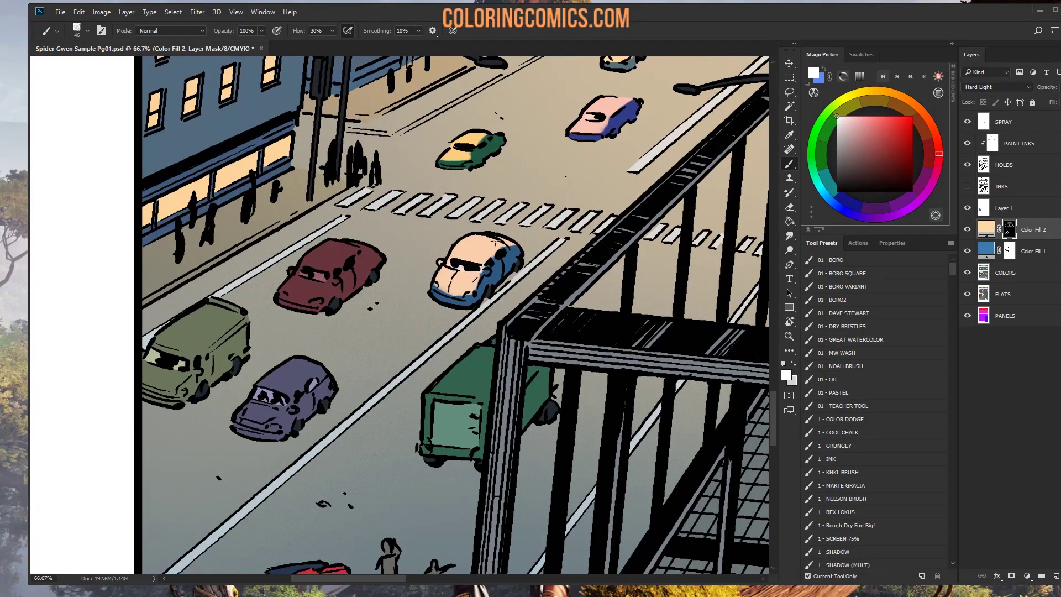
{"action": "mouse_move", "coordinate": [307, 253]}
{"action": "left_mouse_down"}
{"action": "mouse_move", "coordinate": [356, 247]}
{"action": "mouse_move", "coordinate": [312, 257]}
{"action": "mouse_move", "coordinate": [284, 292]}
{"action": "mouse_move", "coordinate": [323, 275]}
{"action": "mouse_move", "coordinate": [299, 297]}
{"action": "mouse_move", "coordinate": [435, 104]}
{"action": "left_mouse_up"}
{"action": "mouse_move", "coordinate": [395, 204]}
{"action": "left_mouse_down"}
{"action": "mouse_move", "coordinate": [387, 212]}
{"action": "mouse_move", "coordinate": [426, 190]}
{"action": "mouse_move", "coordinate": [413, 217]}
{"action": "mouse_move", "coordinate": [359, 249]}
{"action": "mouse_move", "coordinate": [391, 249]}
{"action": "left_mouse_up"}
{"action": "key", "text": "x"}
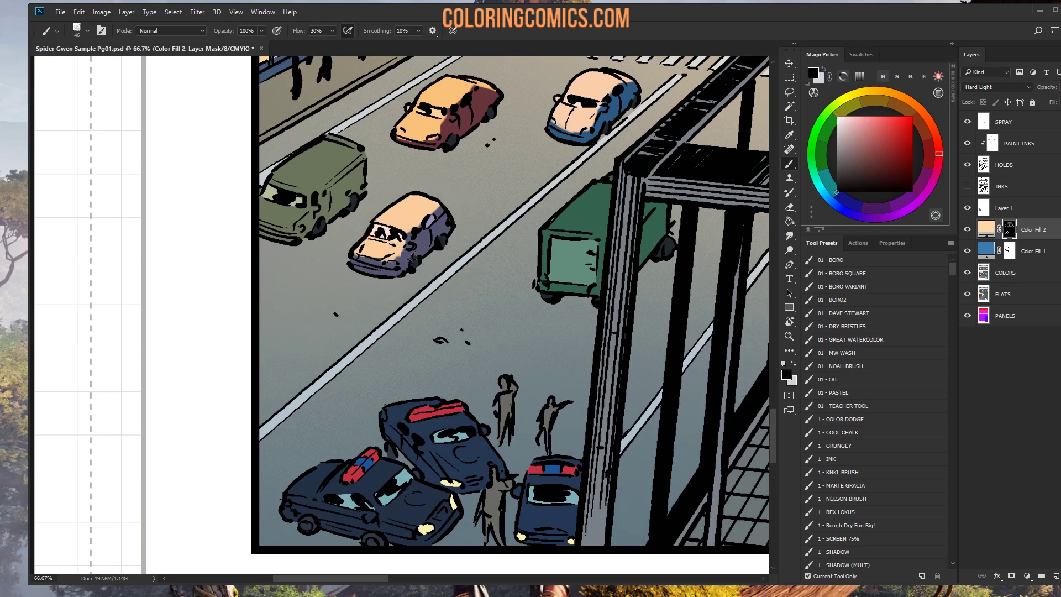
Step: Paint white on the Color Fill 2 mask over the olive van and the roof of the green box truck
{"action": "key", "text": "x"}
{"action": "mouse_move", "coordinate": [288, 171]}
{"action": "left_mouse_down"}
{"action": "mouse_move", "coordinate": [332, 145]}
{"action": "mouse_move", "coordinate": [303, 189]}
{"action": "mouse_move", "coordinate": [348, 152]}
{"action": "mouse_move", "coordinate": [326, 177]}
{"action": "mouse_move", "coordinate": [256, 191]}
{"action": "mouse_move", "coordinate": [268, 213]}
{"action": "mouse_move", "coordinate": [302, 198]}
{"action": "left_mouse_up"}
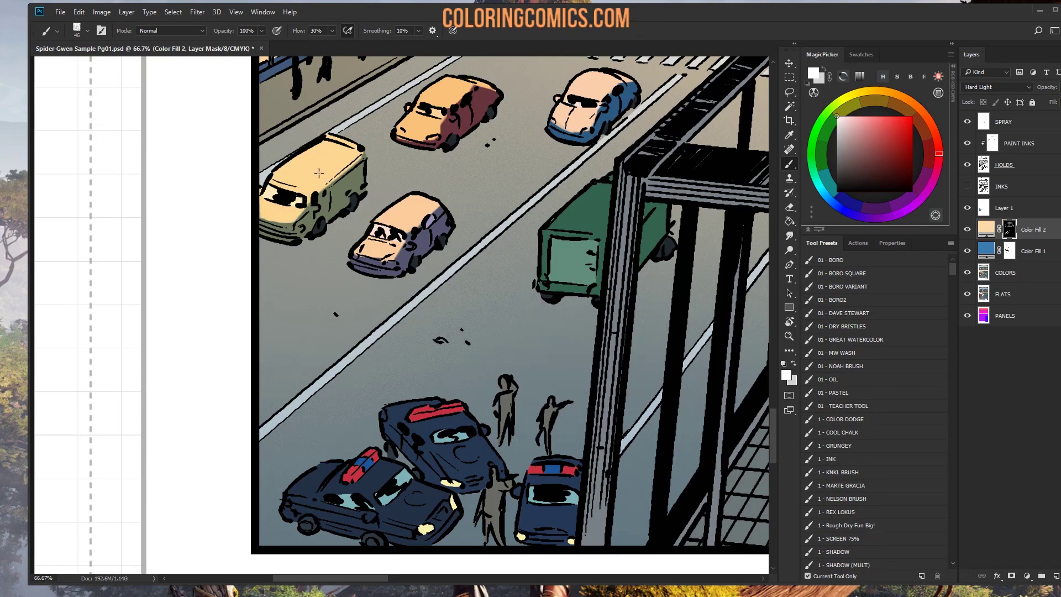
{"action": "mouse_move", "coordinate": [605, 175]}
{"action": "left_mouse_down"}
{"action": "mouse_move", "coordinate": [416, 180]}
{"action": "mouse_move", "coordinate": [450, 188]}
{"action": "mouse_move", "coordinate": [491, 164]}
{"action": "mouse_move", "coordinate": [503, 120]}
{"action": "mouse_move", "coordinate": [467, 187]}
{"action": "left_mouse_up"}
{"action": "left_click_drag", "start_coordinate": [515, 160], "coordinate": [503, 180]}
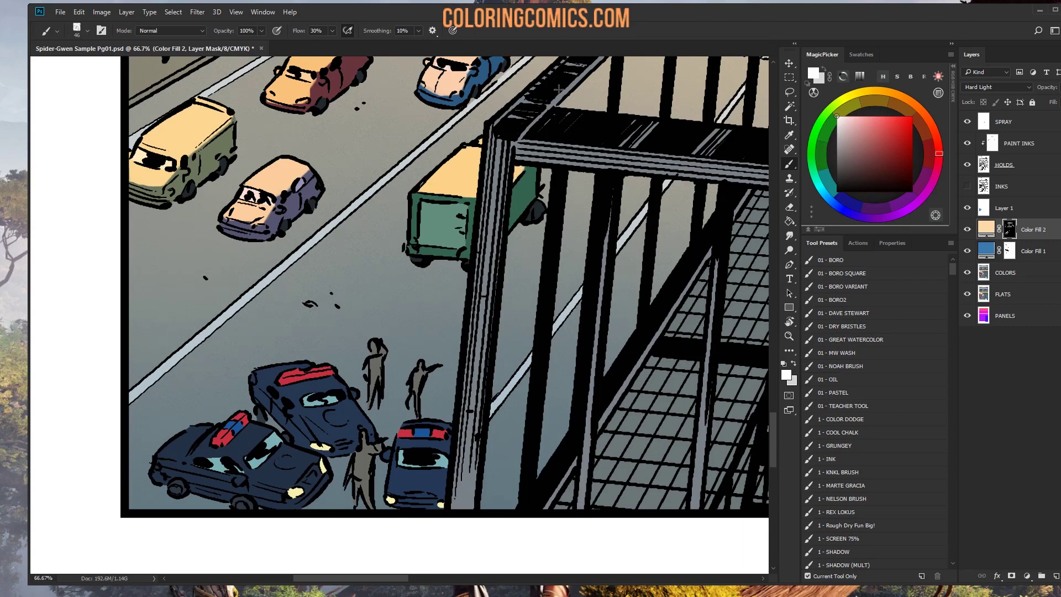
Step: Lasso the police cars and nearby figures, then exclude everything outside the panel and the road using the Magic Wand on PANELS and FLATS
{"action": "left_click_drag", "start_coordinate": [622, 284], "coordinate": [648, 158]}
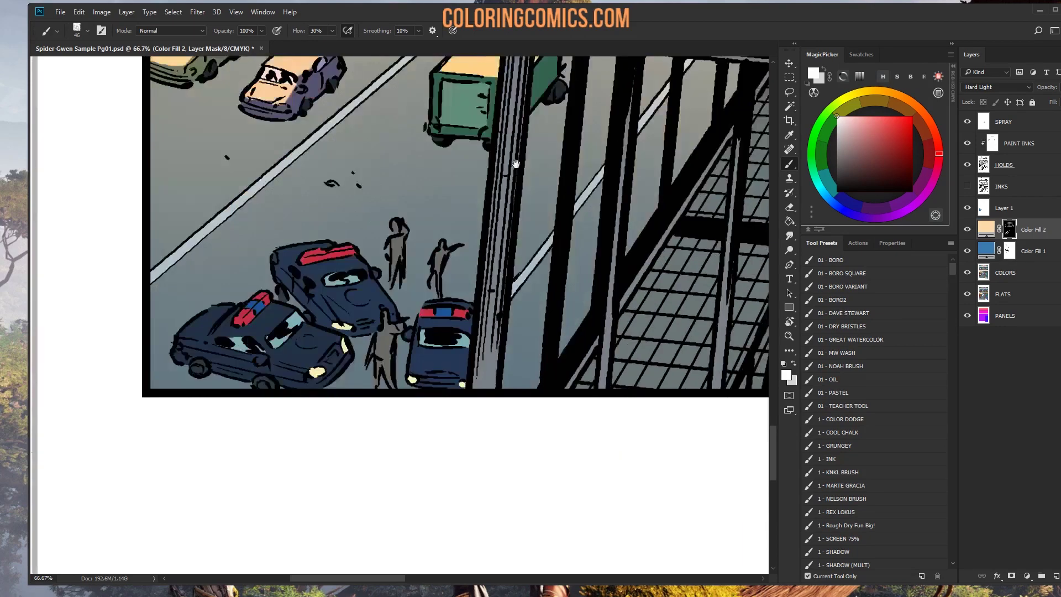
{"action": "key", "text": "l"}
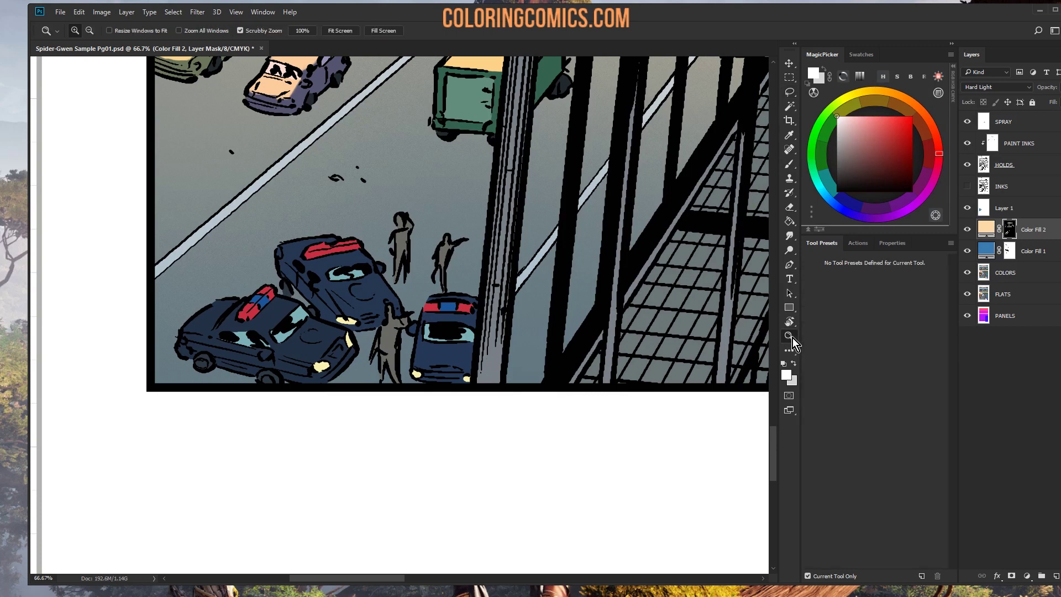
{"action": "mouse_move", "coordinate": [522, 420]}
{"action": "left_mouse_down"}
{"action": "mouse_move", "coordinate": [224, 237]}
{"action": "mouse_move", "coordinate": [489, 412]}
{"action": "left_mouse_up"}
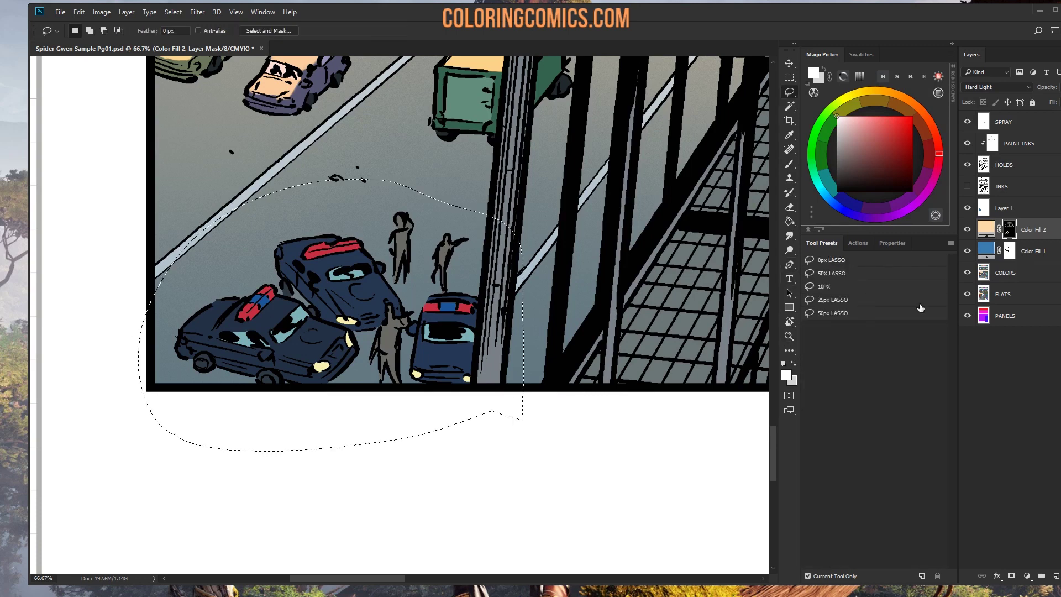
{"action": "key", "text": "alt+comma"}
{"action": "key", "text": "w"}
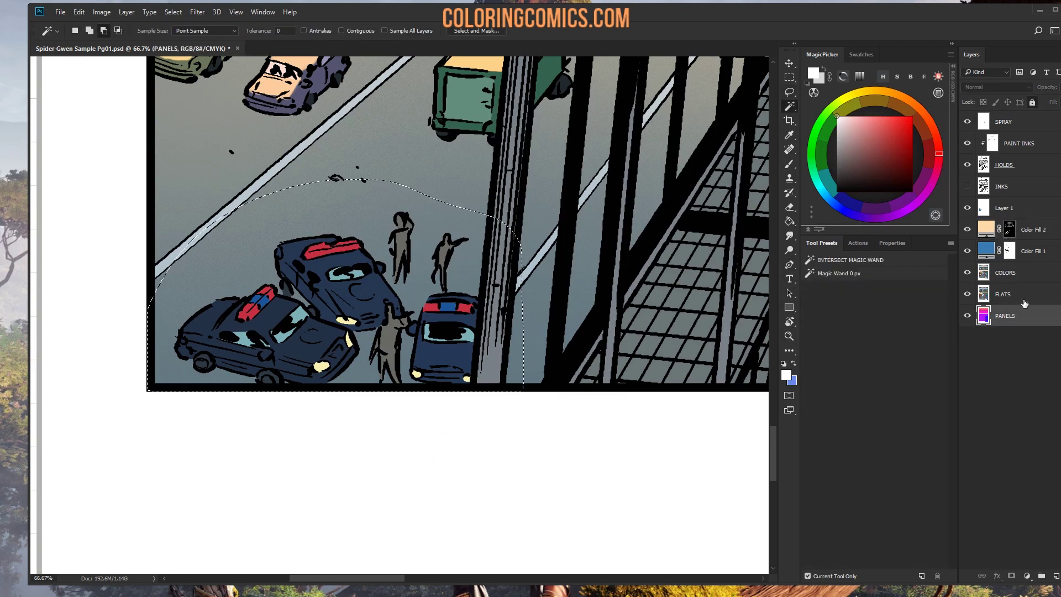
{"action": "key", "text": "alt+bracketleft"}
{"action": "left_click", "coordinate": [427, 245], "text": "alt+shift"}
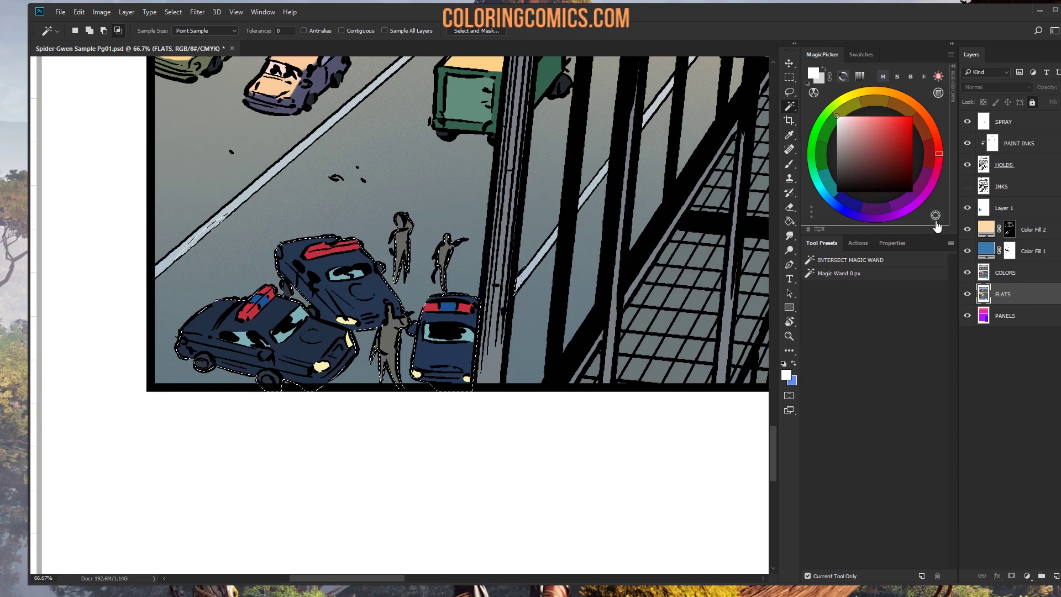
Step: Add a new layer above Color Fill 2 and brush salmon-pink light over the roofs, hoods and trunks of the three police cars
{"action": "left_click", "coordinate": [790, 336]}
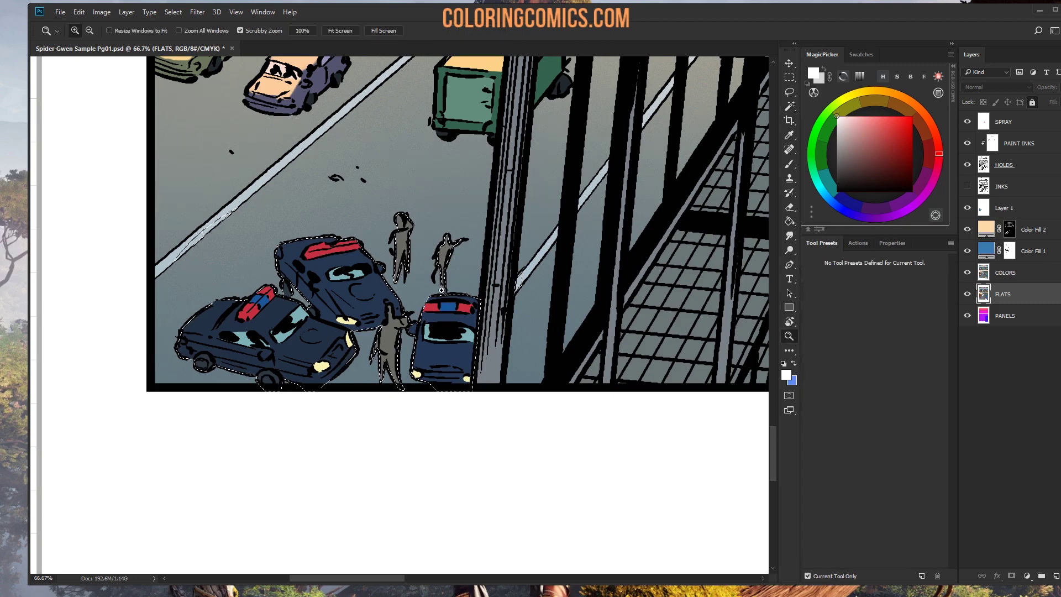
{"action": "key", "text": "b"}
{"action": "left_click", "coordinate": [867, 126]}
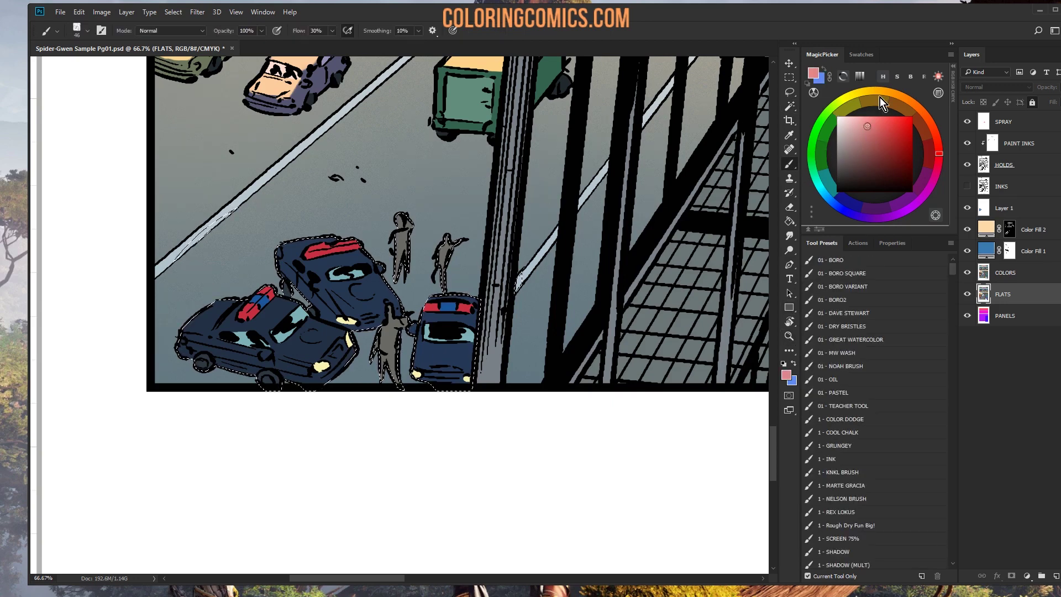
{"action": "left_click", "coordinate": [1043, 237]}
{"action": "left_click", "coordinate": [1054, 578]}
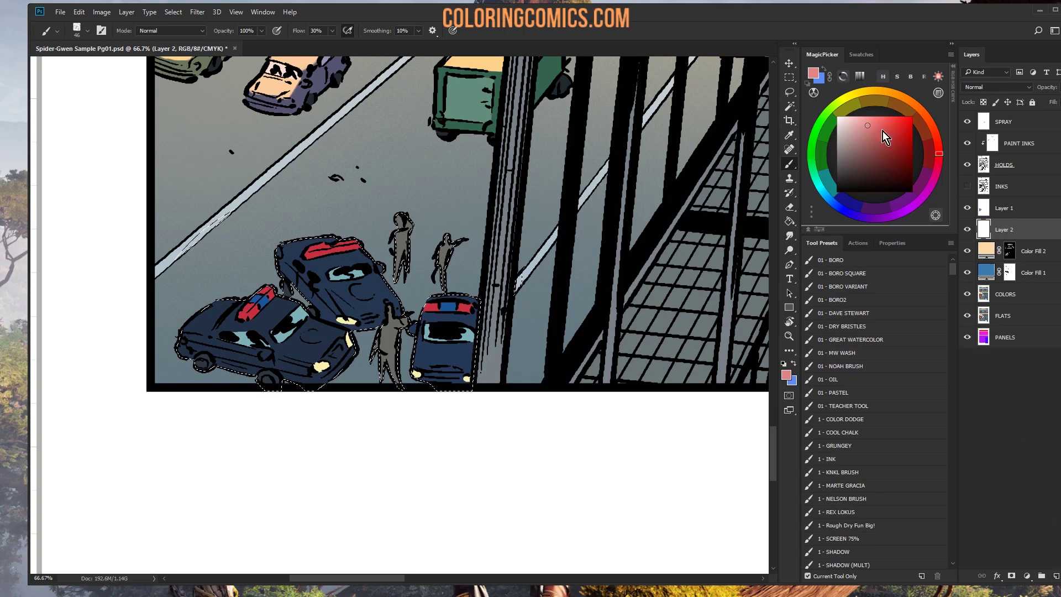
{"action": "left_click", "coordinate": [872, 121]}
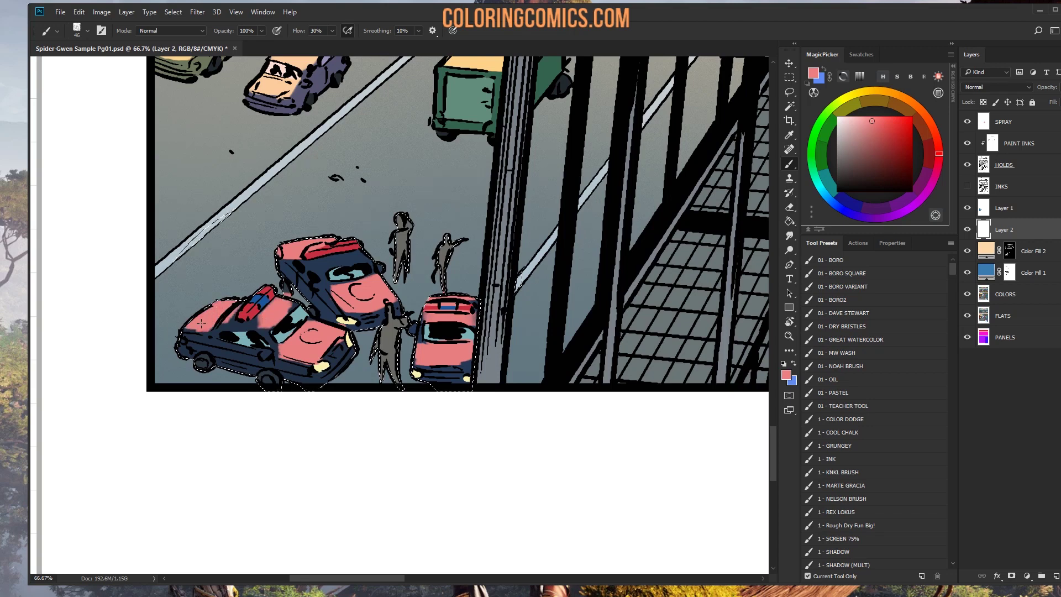
Step: Touch up the pink light on the front police car with sampled navy, pink and window-teal colors, and clear the selection
{"action": "left_click", "coordinate": [221, 354], "text": "alt"}
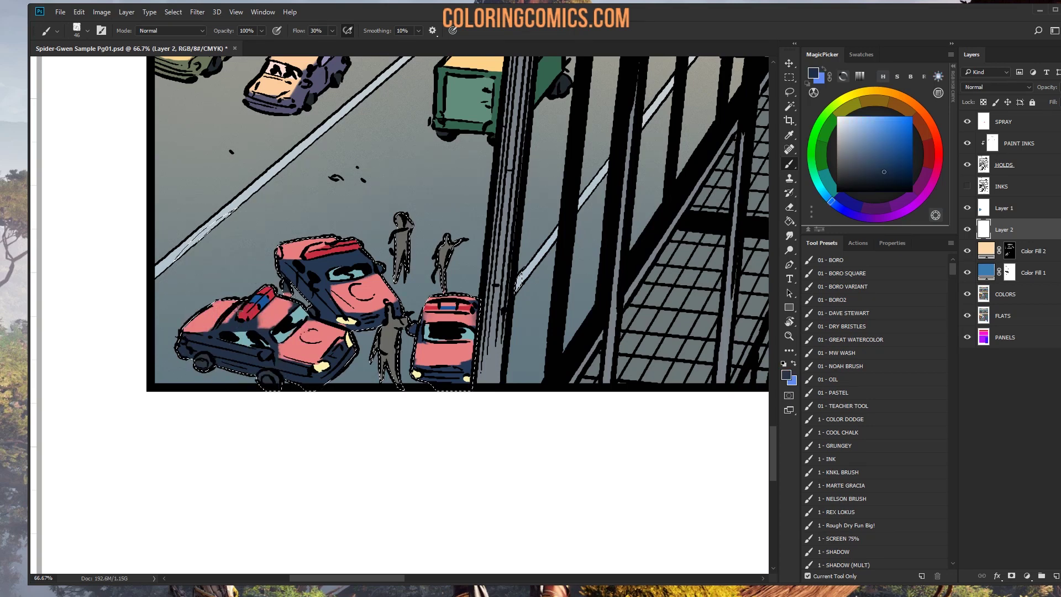
{"action": "left_click", "coordinate": [274, 311], "text": "alt"}
{"action": "left_click", "coordinate": [297, 291], "text": "alt"}
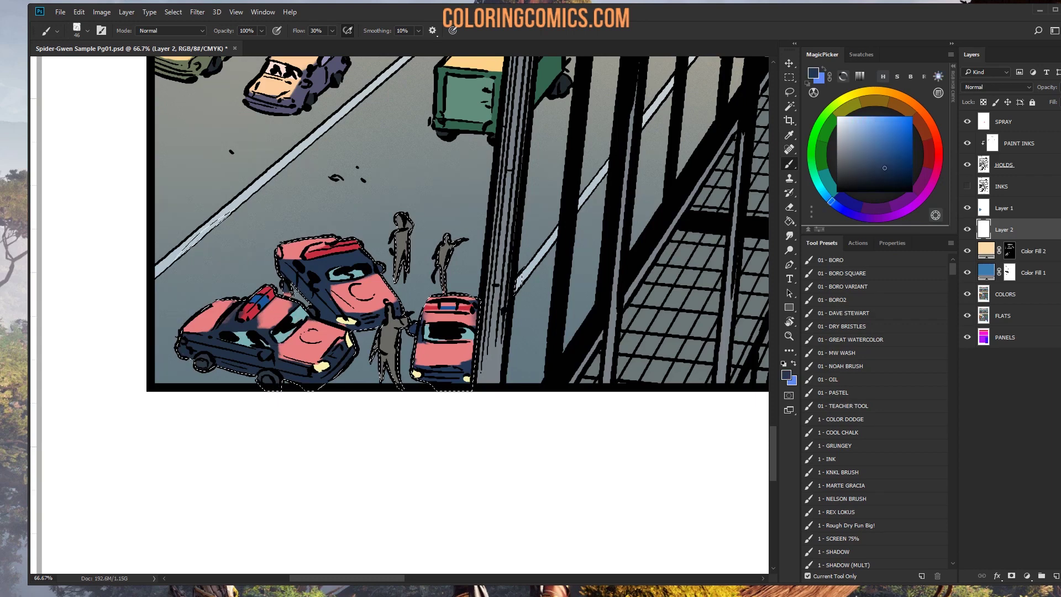
{"action": "left_click", "coordinate": [271, 320], "text": "alt"}
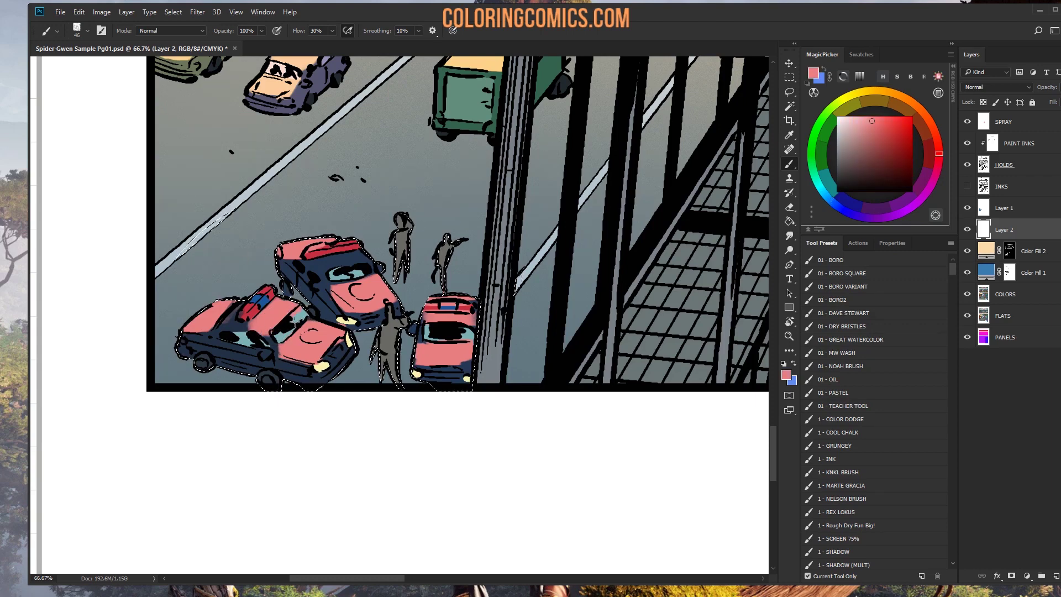
{"action": "left_click", "coordinate": [281, 334], "text": "alt"}
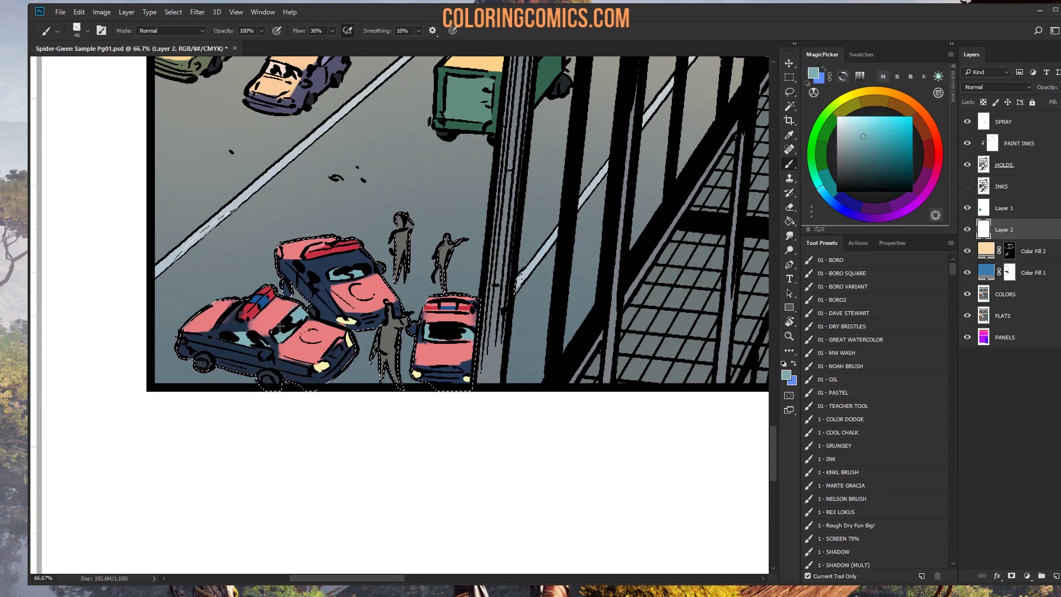
{"action": "left_click", "coordinate": [279, 328], "text": "alt"}
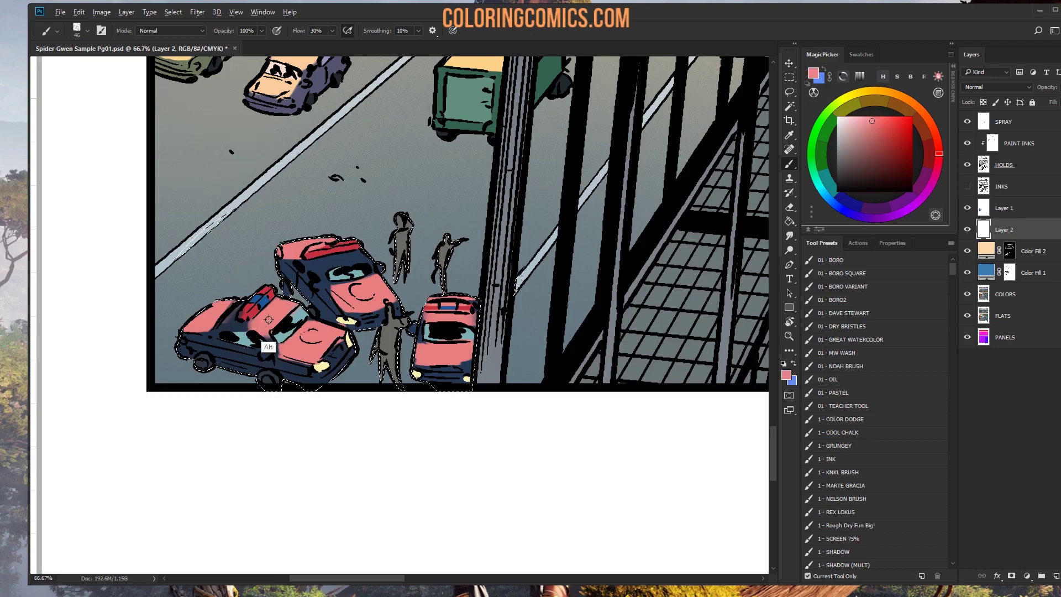
{"action": "left_click", "coordinate": [241, 353], "text": "alt"}
{"action": "key", "text": "ctrl+d"}
{"action": "key", "text": "z"}
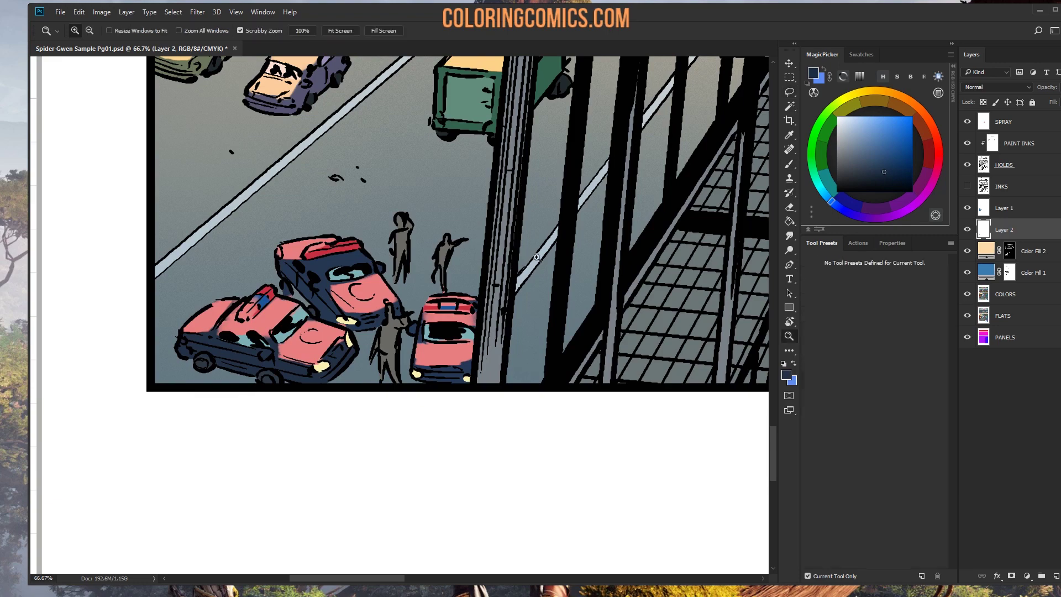
Step: Hide all layers above COLORS except HOLDS to expose the base colors of the police cars
{"action": "left_click_drag", "start_coordinate": [967, 121], "coordinate": [967, 272]}
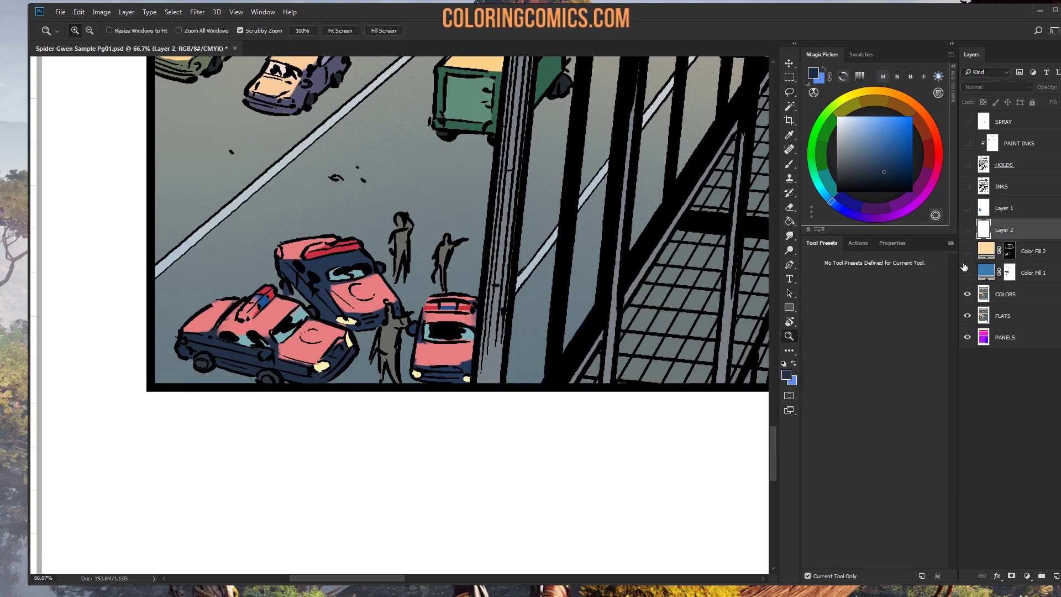
{"action": "key", "text": "ctrl+plus"}
{"action": "left_click", "coordinate": [967, 164]}
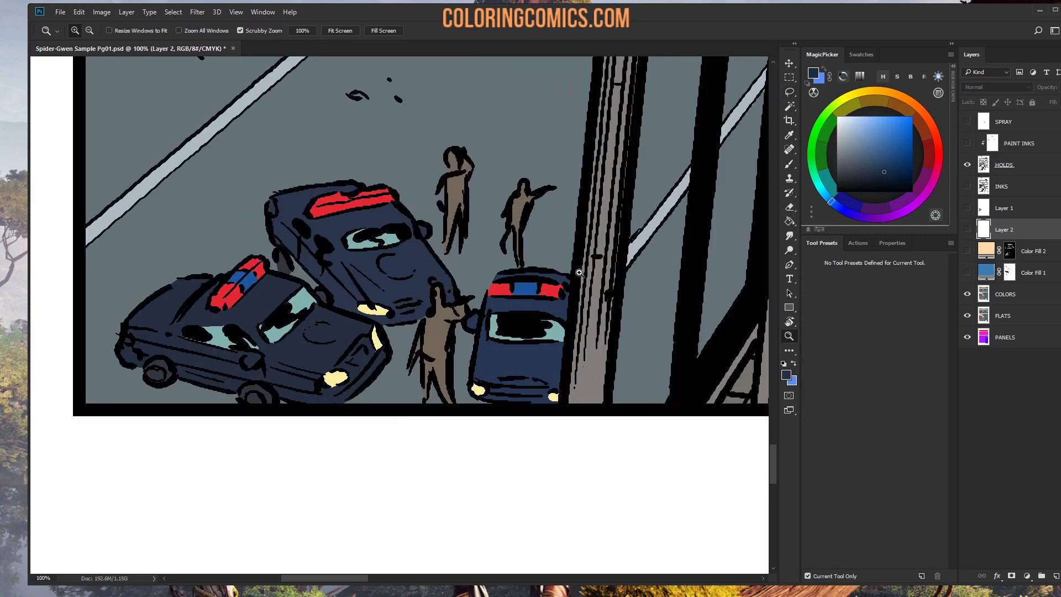
Step: Lasso the middle cabin and door sections of the three police cars
{"action": "left_click_drag", "start_coordinate": [163, 403], "coordinate": [509, 257]}
{"action": "key", "text": "l"}
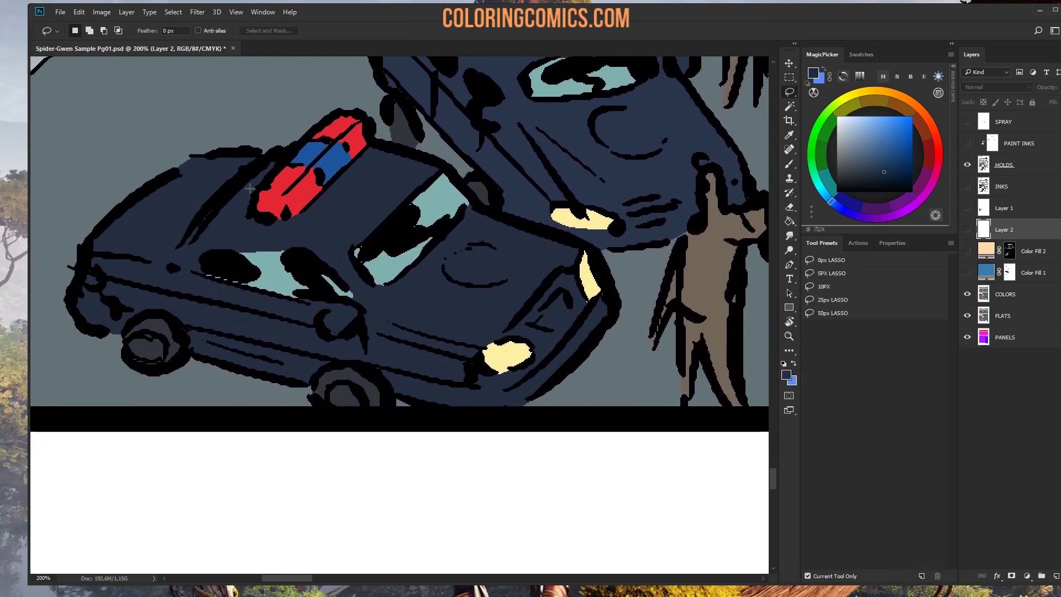
{"action": "mouse_move", "coordinate": [279, 142]}
{"action": "left_mouse_down"}
{"action": "mouse_move", "coordinate": [185, 245]}
{"action": "mouse_move", "coordinate": [222, 402]}
{"action": "mouse_move", "coordinate": [333, 404]}
{"action": "mouse_move", "coordinate": [359, 329]}
{"action": "left_mouse_up"}
{"action": "mouse_move", "coordinate": [462, 205]}
{"action": "left_mouse_down"}
{"action": "mouse_move", "coordinate": [453, 165]}
{"action": "mouse_move", "coordinate": [361, 130]}
{"action": "left_mouse_up"}
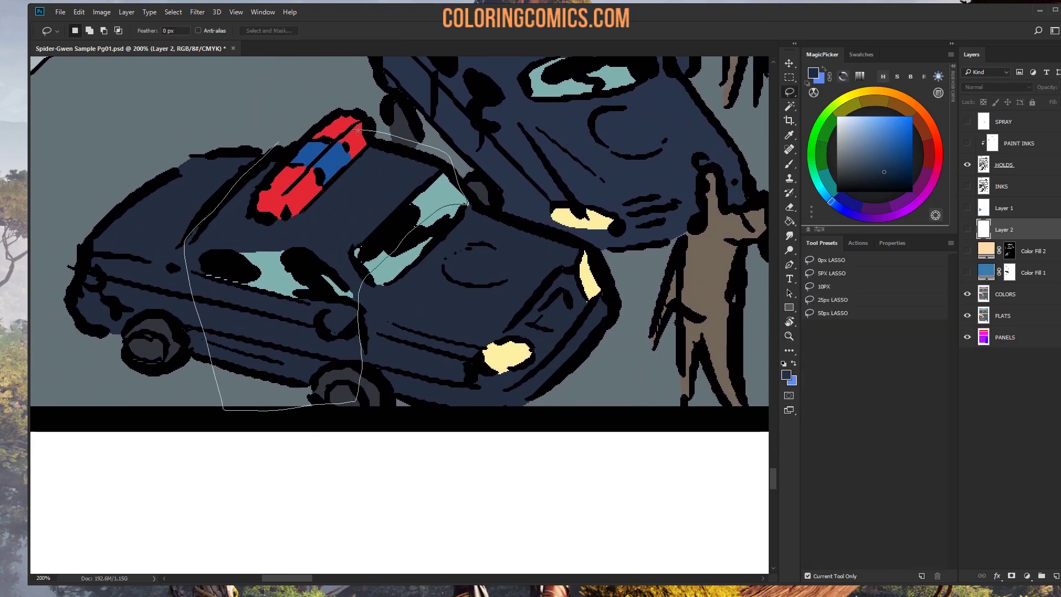
{"action": "left_click_drag", "start_coordinate": [442, 83], "coordinate": [298, 251]}
{"action": "mouse_move", "coordinate": [314, 173]}
{"action": "left_mouse_down"}
{"action": "mouse_move", "coordinate": [283, 197]}
{"action": "mouse_move", "coordinate": [291, 306]}
{"action": "mouse_move", "coordinate": [355, 346]}
{"action": "mouse_move", "coordinate": [378, 265]}
{"action": "mouse_move", "coordinate": [532, 233]}
{"action": "mouse_move", "coordinate": [531, 151]}
{"action": "mouse_move", "coordinate": [484, 140]}
{"action": "mouse_move", "coordinate": [382, 159]}
{"action": "mouse_move", "coordinate": [551, 246]}
{"action": "mouse_move", "coordinate": [468, 235]}
{"action": "mouse_move", "coordinate": [366, 245]}
{"action": "mouse_move", "coordinate": [336, 263]}
{"action": "mouse_move", "coordinate": [333, 341]}
{"action": "mouse_move", "coordinate": [557, 342]}
{"action": "mouse_move", "coordinate": [551, 246]}
{"action": "left_mouse_up"}
Step: Make the COLORS layer active and intersect the selection with the navy body color of each police car using the Magic Wand
{"action": "left_click", "coordinate": [789, 336]}
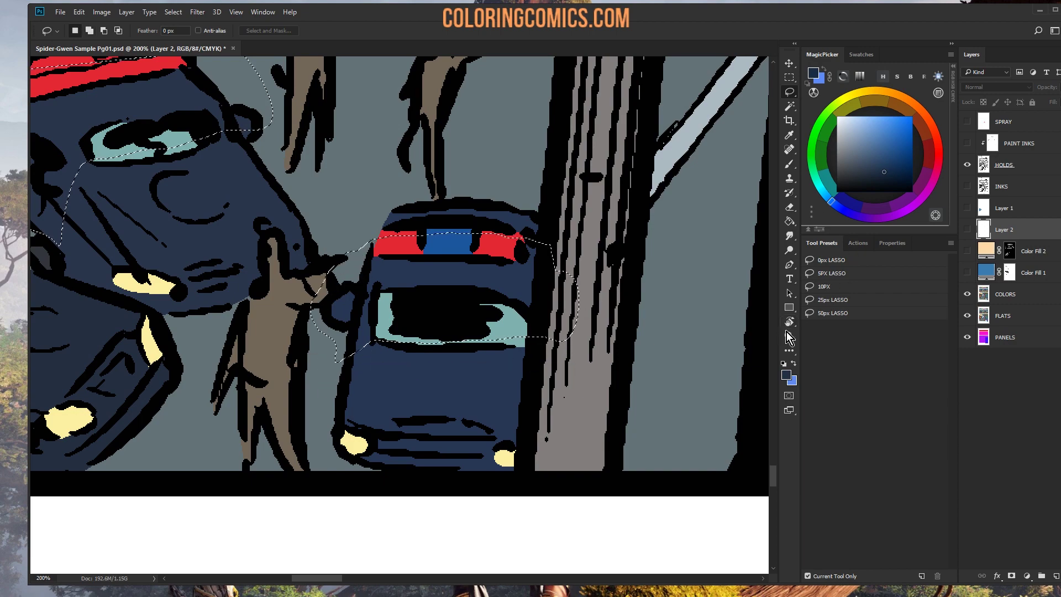
{"action": "left_click", "coordinate": [389, 259], "text": "alt"}
{"action": "left_click", "coordinate": [389, 259], "text": "alt"}
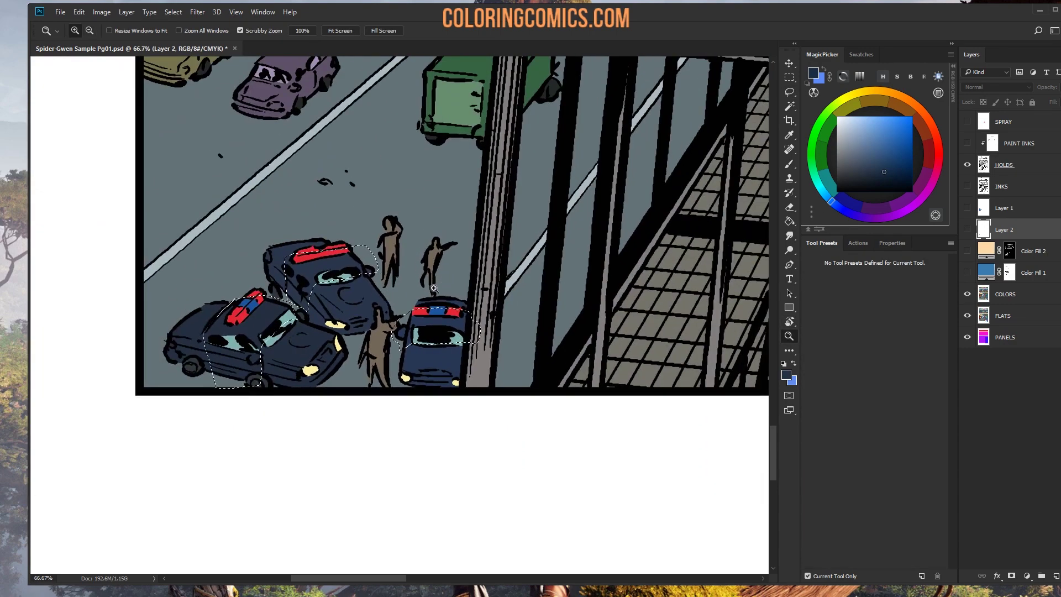
{"action": "left_click", "coordinate": [389, 259], "text": "alt"}
{"action": "left_click", "coordinate": [389, 259], "text": "alt"}
{"action": "left_click", "coordinate": [490, 158], "text": "alt"}
{"action": "left_click_drag", "start_coordinate": [387, 359], "coordinate": [370, 222]}
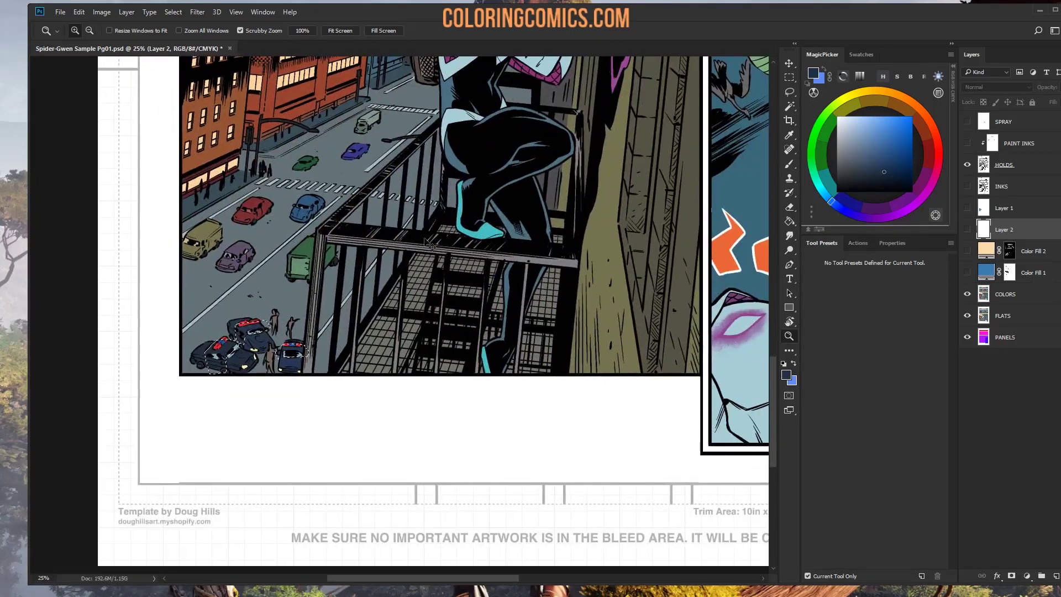
{"action": "left_click", "coordinate": [1015, 300]}
{"action": "key", "text": "w"}
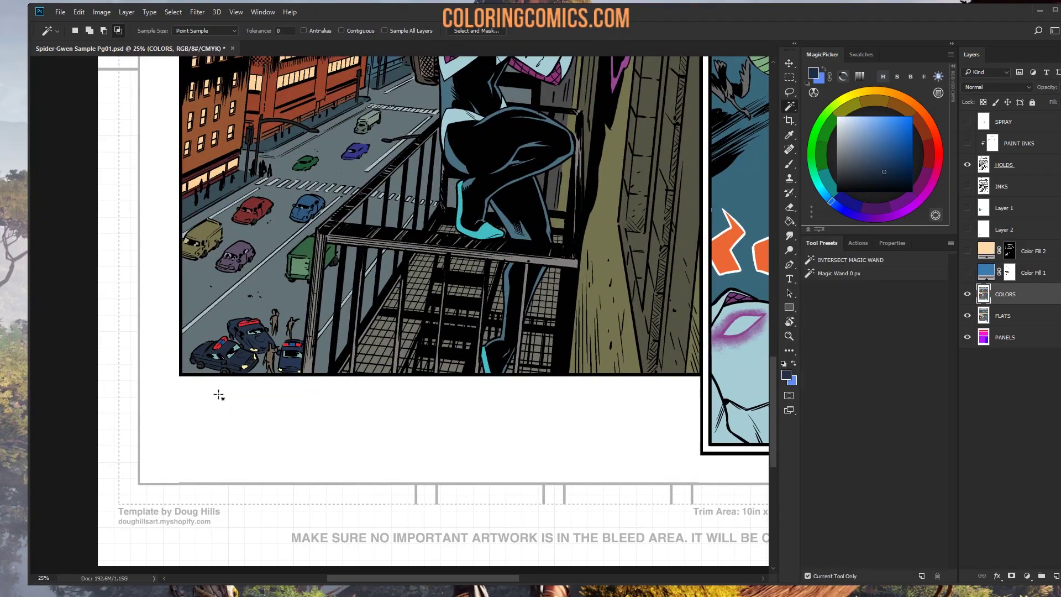
{"action": "left_click", "coordinate": [220, 354]}
{"action": "left_click", "coordinate": [251, 330], "text": "shift"}
{"action": "left_click", "coordinate": [292, 351], "text": "shift"}
Step: Raise the selected police car areas' Lightness to +35 with Hue/Saturation, and show the spray, paint inks, light and color fill layers again
{"action": "key", "text": "ctrl+u"}
{"action": "left_click_drag", "start_coordinate": [963, 297], "coordinate": [974, 296]}
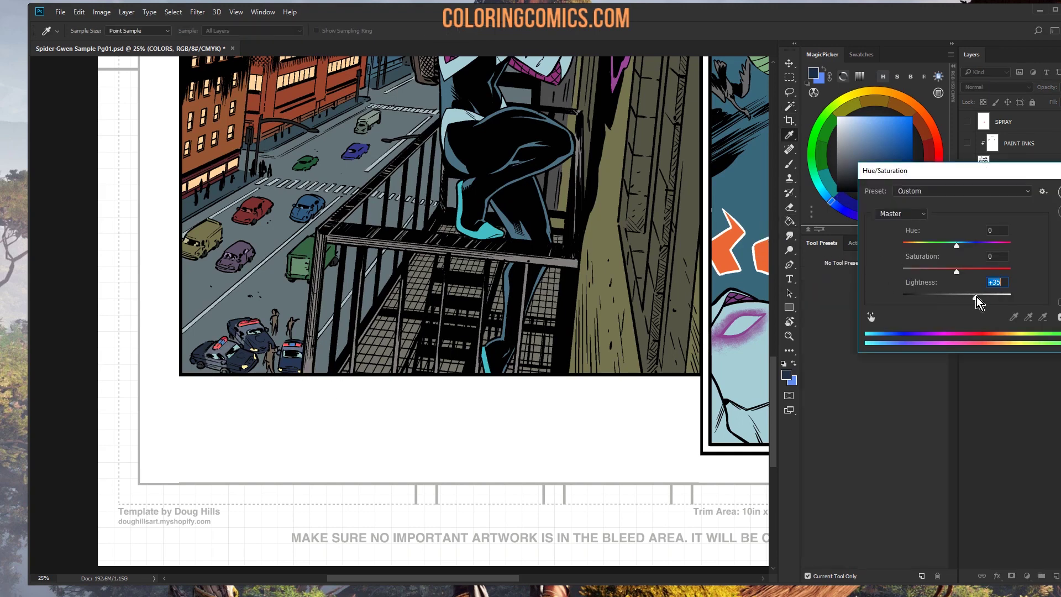
{"action": "key", "text": "Return"}
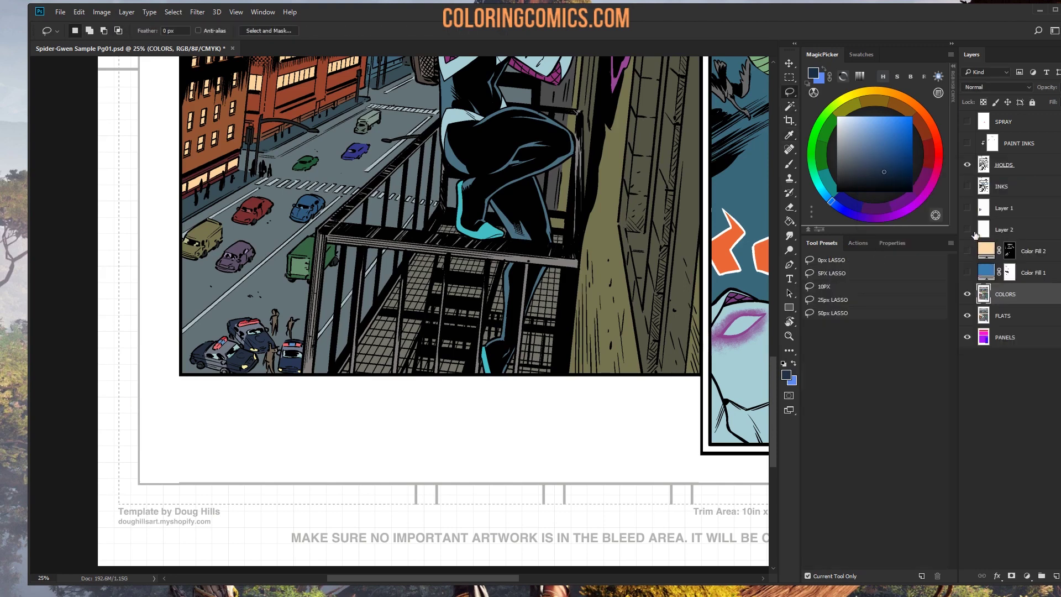
{"action": "left_click_drag", "start_coordinate": [968, 207], "coordinate": [967, 276]}
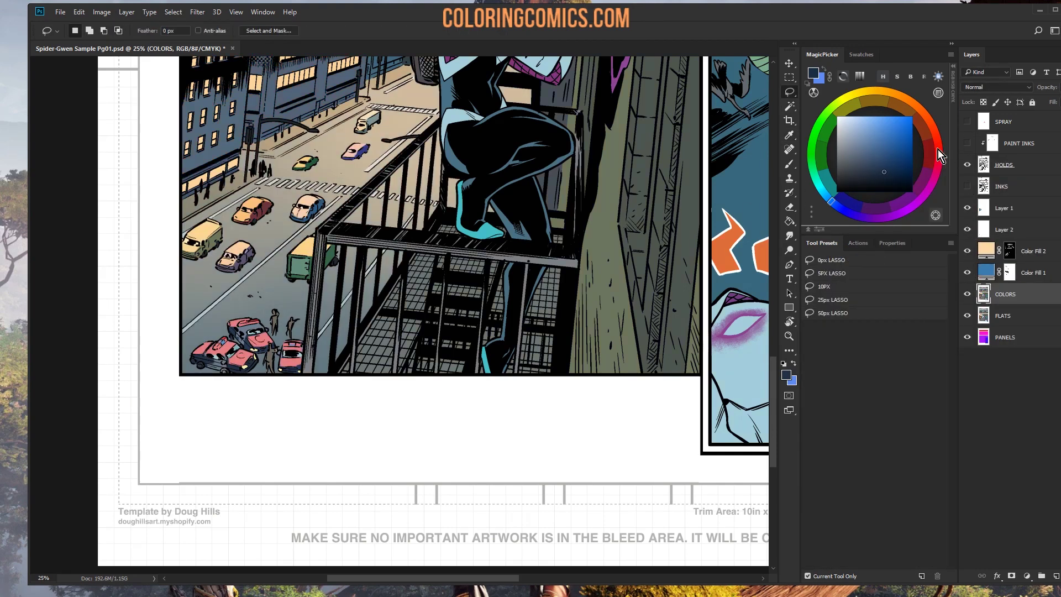
{"action": "left_click_drag", "start_coordinate": [966, 122], "coordinate": [966, 143]}
Step: Examine the lit street vehicles and police cars at several magnifications against the rest of the page
{"action": "left_click", "coordinate": [789, 336]}
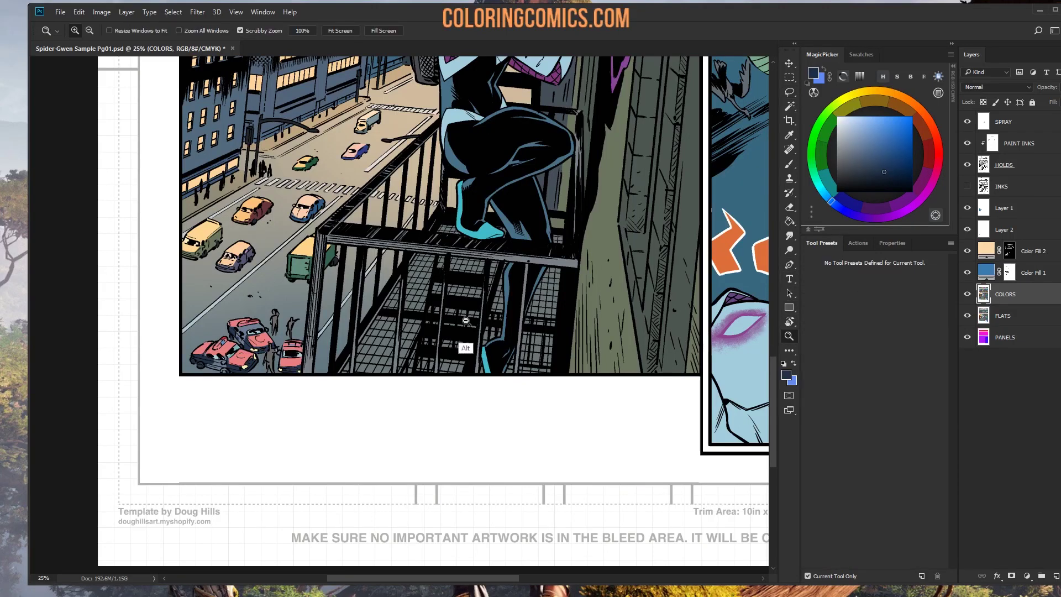
{"action": "left_click", "coordinate": [461, 320], "text": "alt"}
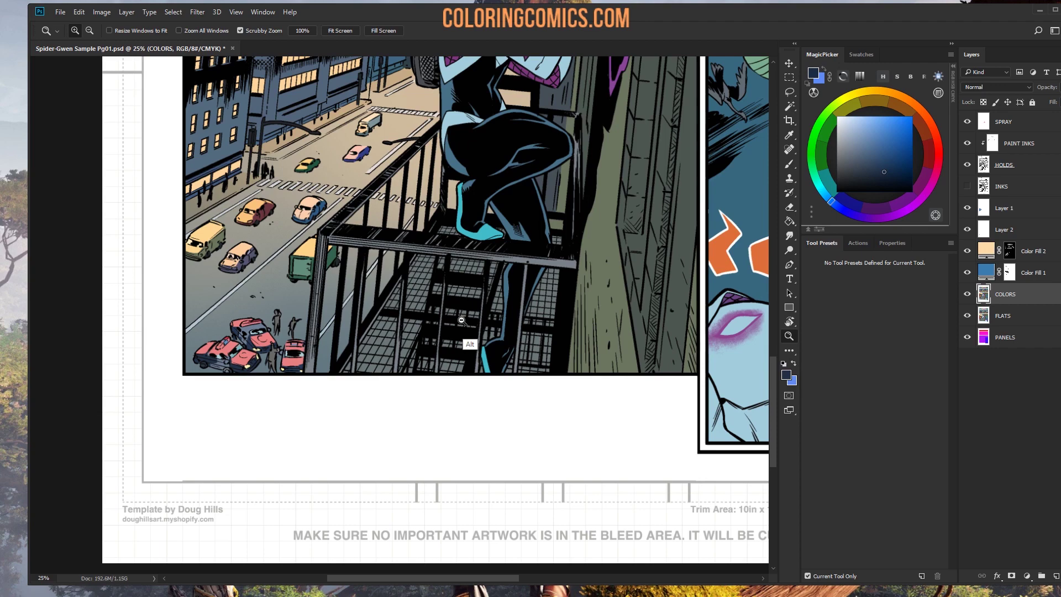
{"action": "left_click", "coordinate": [462, 320], "text": "alt"}
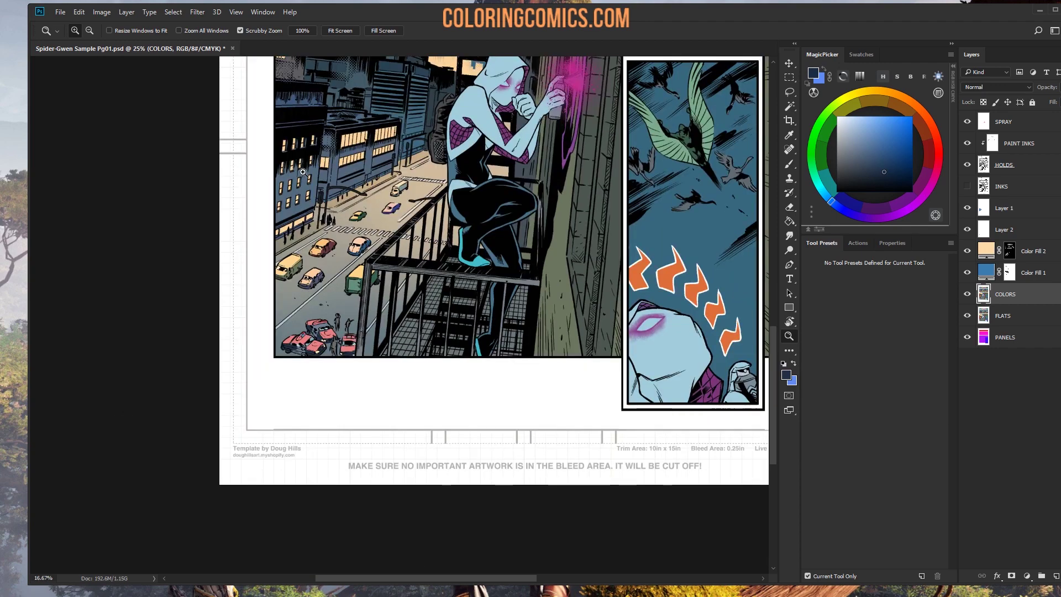
{"action": "key", "text": "ctrl+plus"}
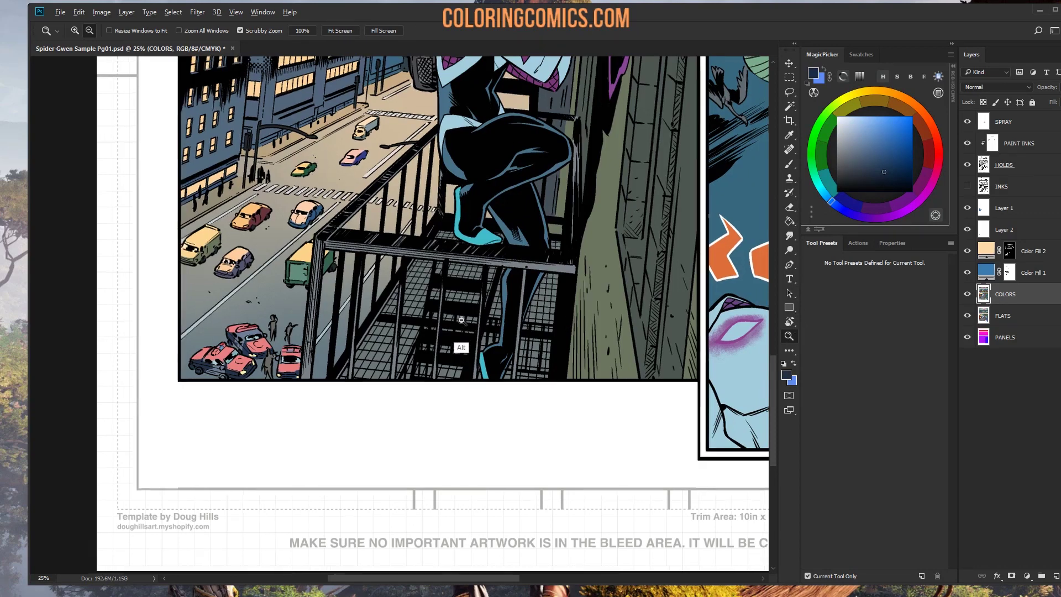
{"action": "left_click", "coordinate": [564, 349], "text": "alt"}
{"action": "left_click", "coordinate": [563, 350], "text": "alt"}
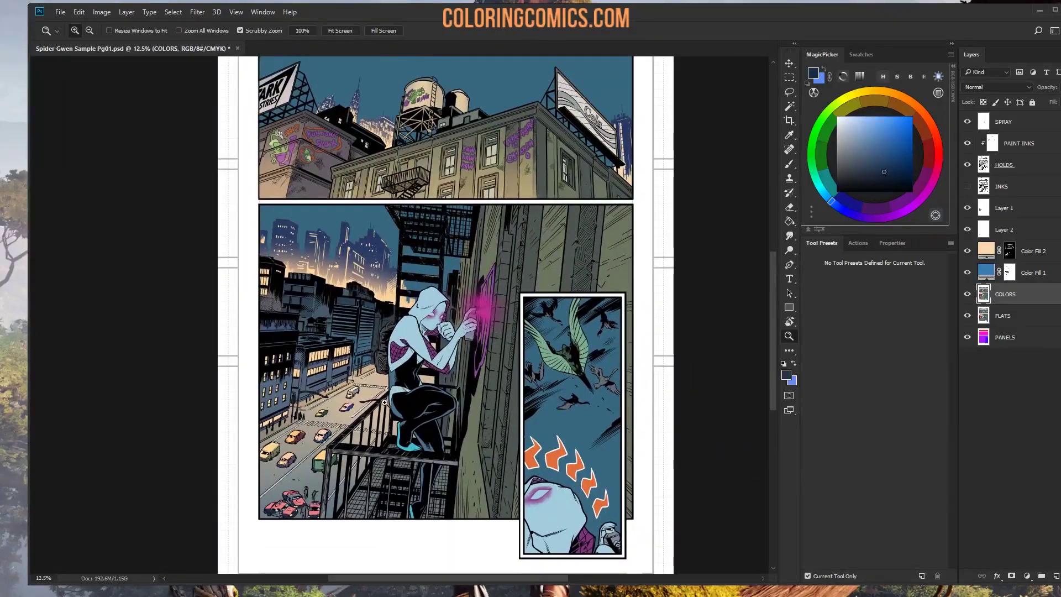
{"action": "left_click", "coordinate": [493, 327]}
{"action": "scroll", "coordinate": [310, 311], "scroll_direction": "down", "scroll_amount": 3}
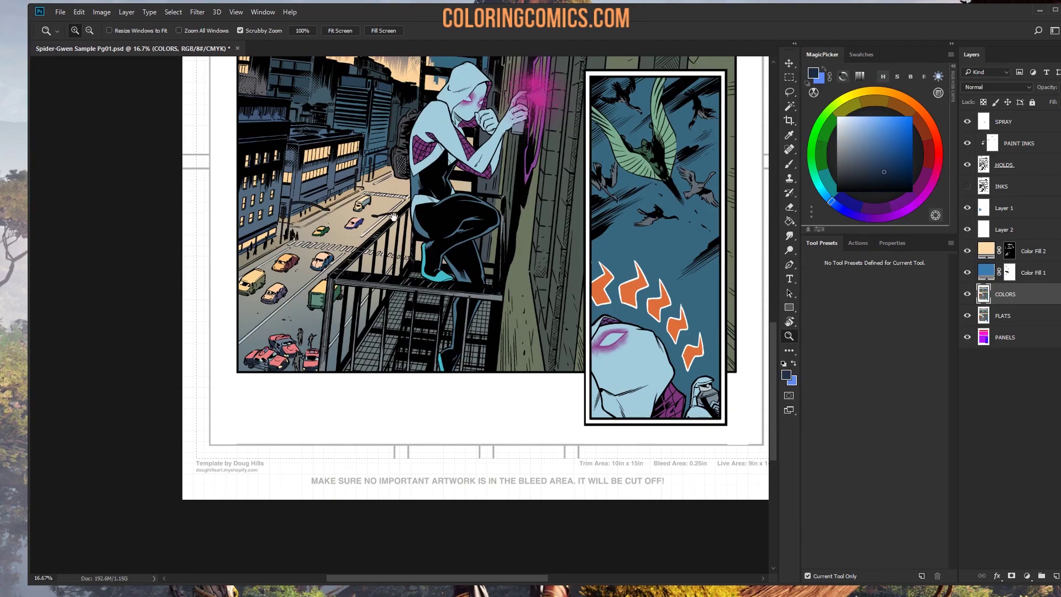
{"action": "mouse_move", "coordinate": [394, 217]}
{"action": "left_mouse_down"}
{"action": "mouse_move", "coordinate": [355, 377]}
{"action": "mouse_move", "coordinate": [381, 220]}
{"action": "left_mouse_up"}
{"action": "left_click", "coordinate": [312, 301]}
{"action": "key", "text": "l"}
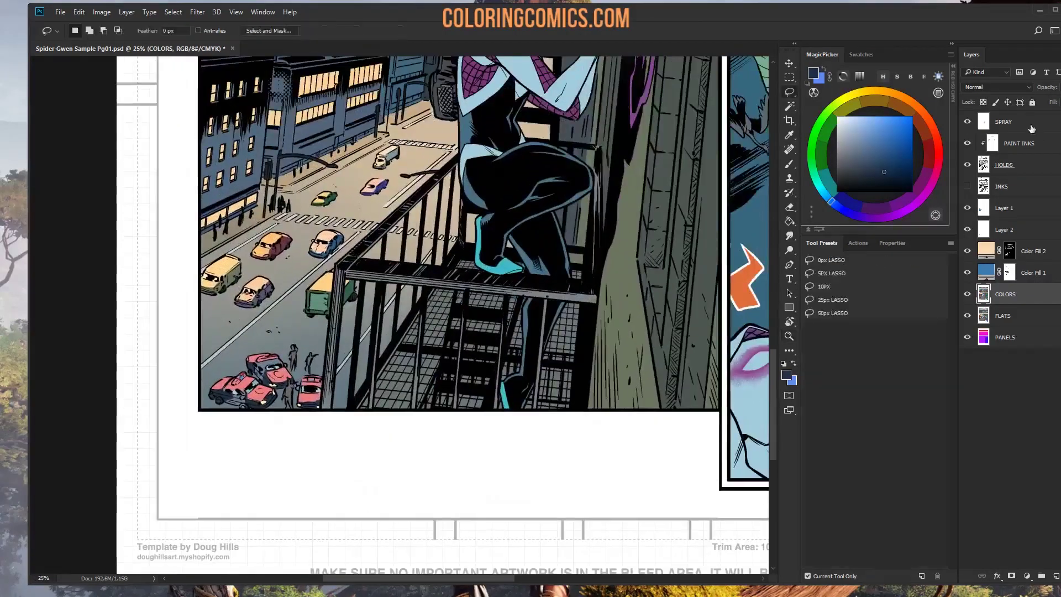
Step: Add a new layer above SPRAY and fill it with black
{"action": "left_click", "coordinate": [1031, 126]}
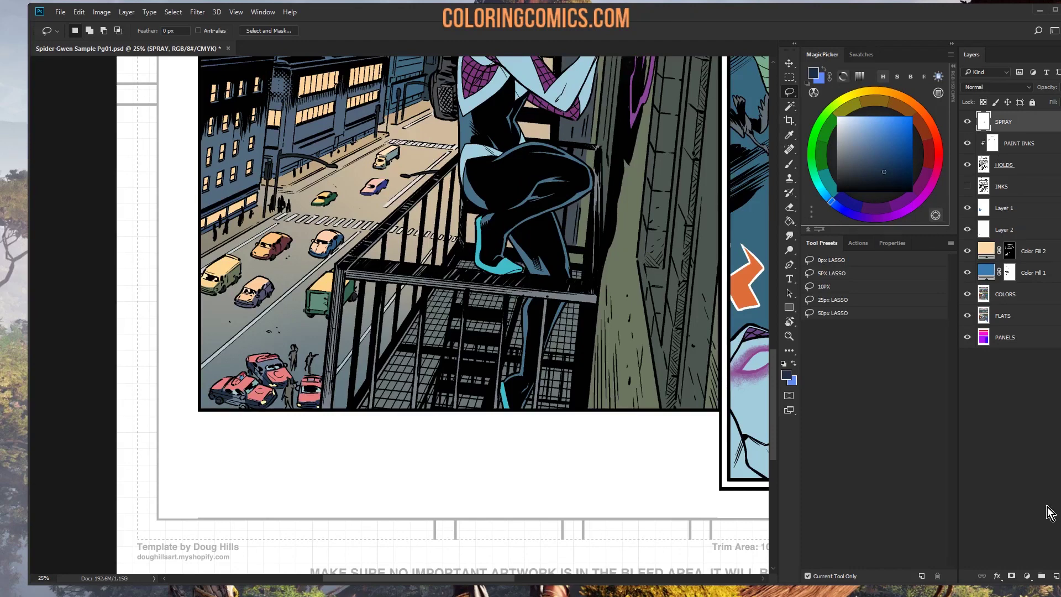
{"action": "left_click", "coordinate": [1056, 577]}
{"action": "left_click_drag", "start_coordinate": [876, 138], "coordinate": [836, 193]}
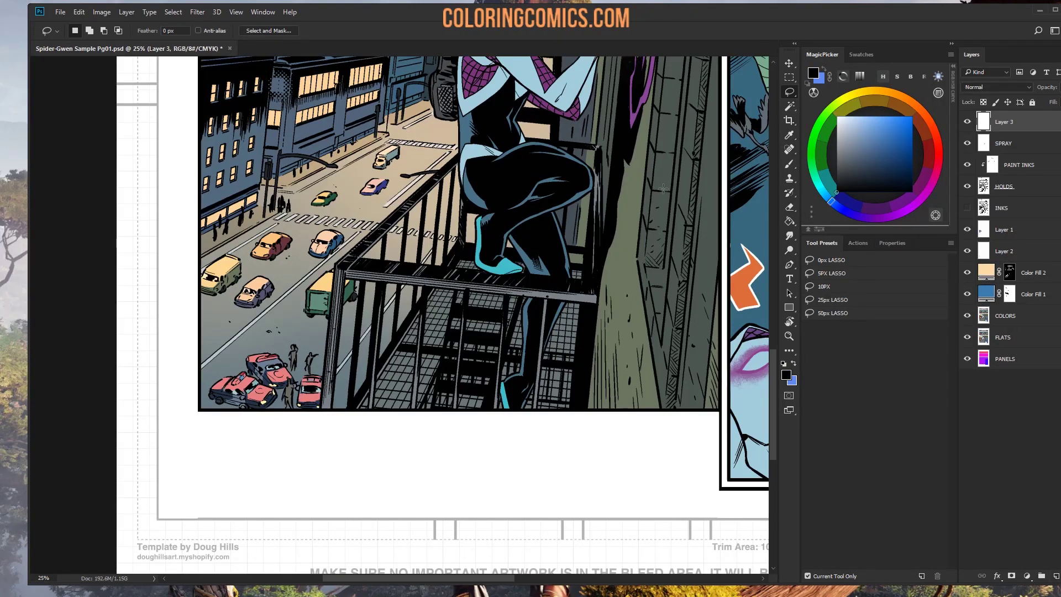
{"action": "key", "text": "g"}
{"action": "left_click", "coordinate": [691, 193]}
Step: Set the black layer's blend mode to Screen and rename it sfx
{"action": "left_click", "coordinate": [999, 87]}
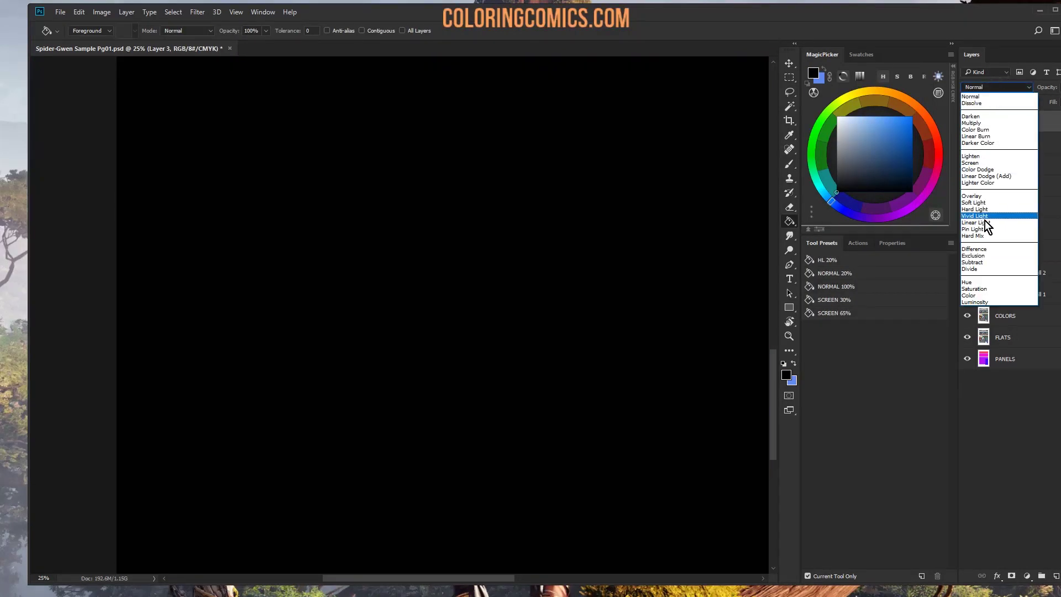
{"action": "left_click", "coordinate": [972, 163]}
{"action": "double_click", "coordinate": [1003, 121]}
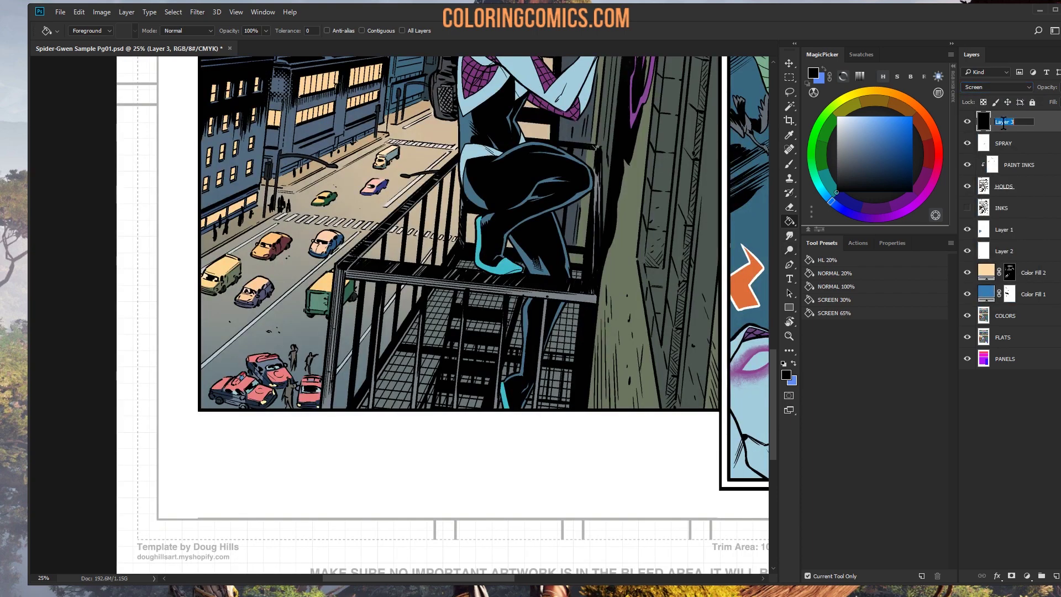
{"action": "type", "text": "sfx"}
{"action": "key", "text": "Return"}
Step: Select a rectangular area of the lower street around the police cars and hide the selection outline
{"action": "key", "text": "z"}
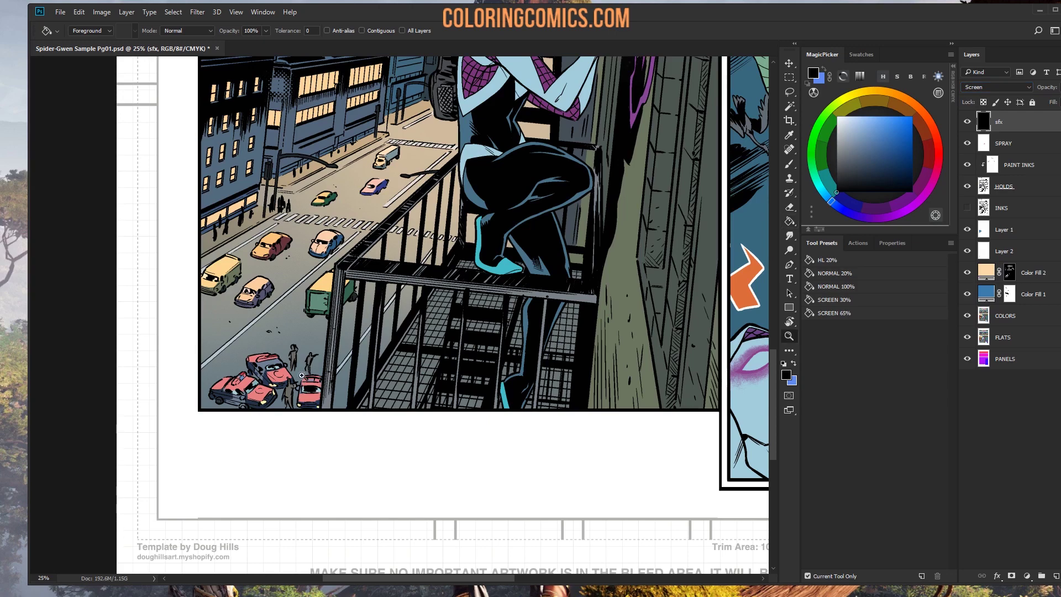
{"action": "left_click", "coordinate": [289, 378]}
{"action": "left_click", "coordinate": [297, 366]}
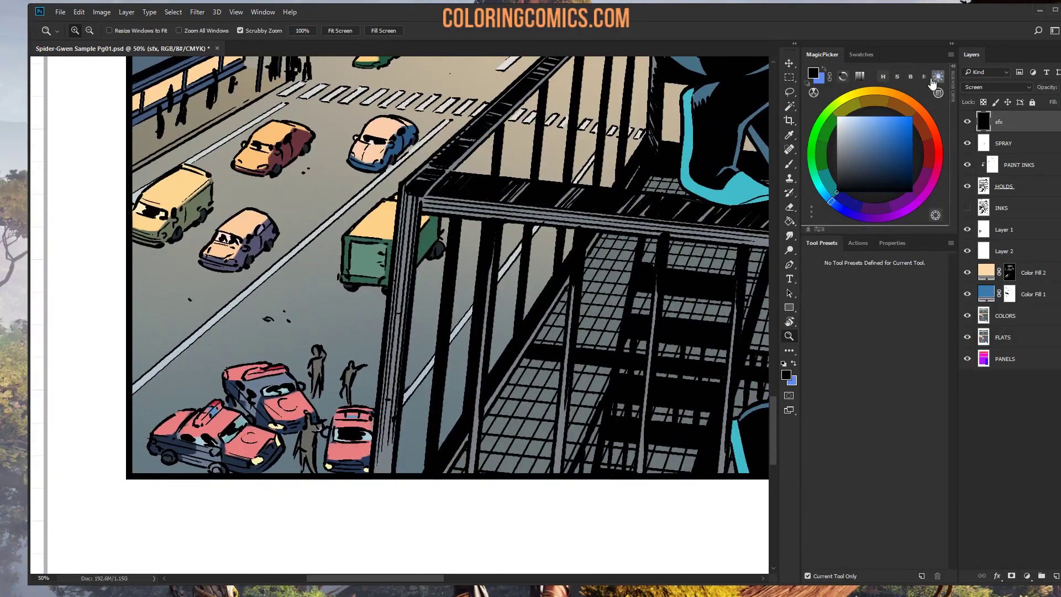
{"action": "left_click", "coordinate": [789, 77]}
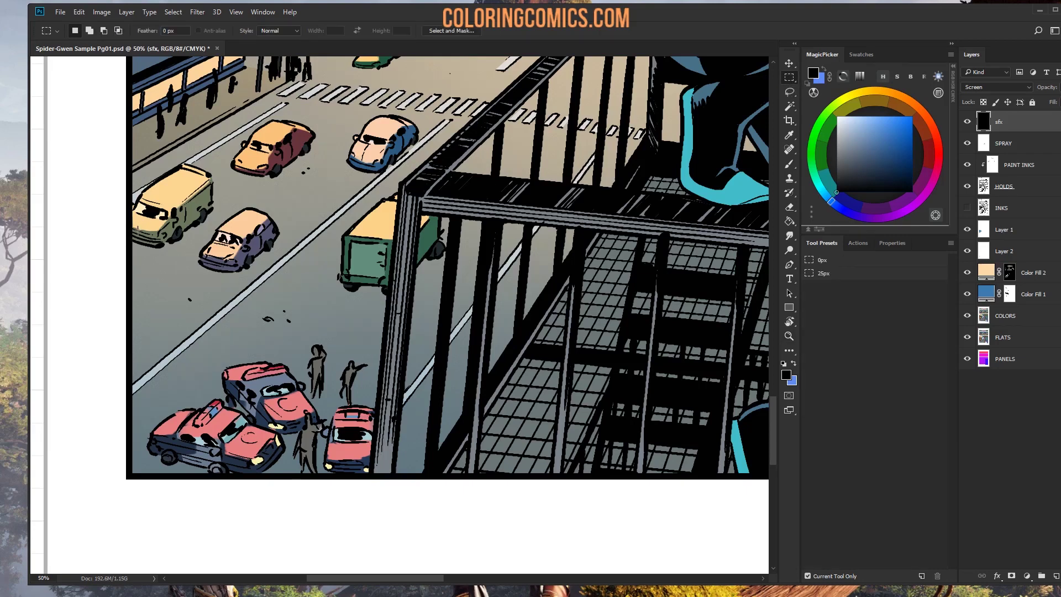
{"action": "left_click_drag", "start_coordinate": [132, 234], "coordinate": [540, 474]}
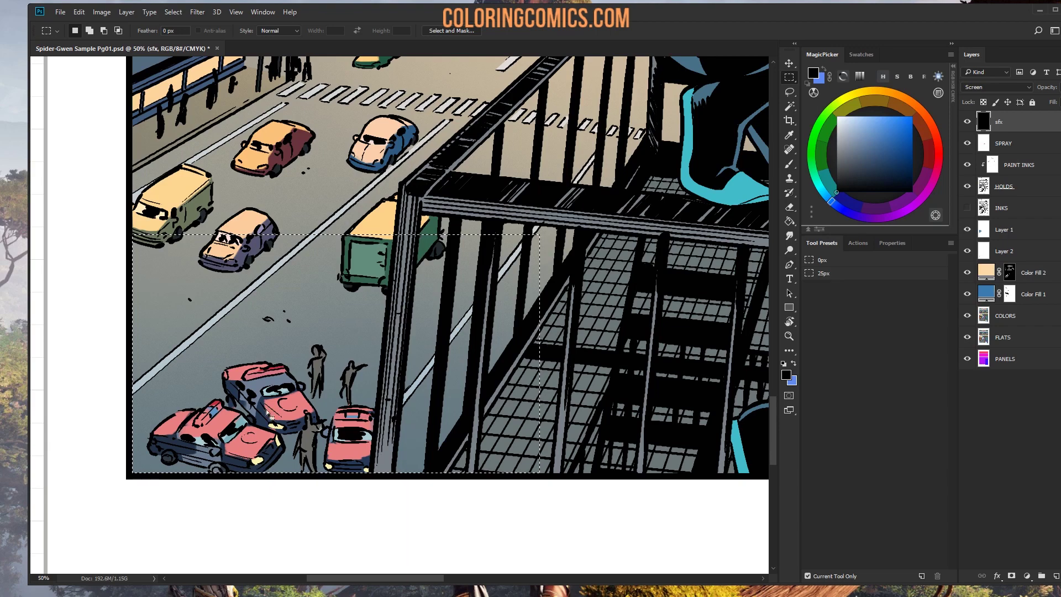
{"action": "key", "text": "ctrl+d"}
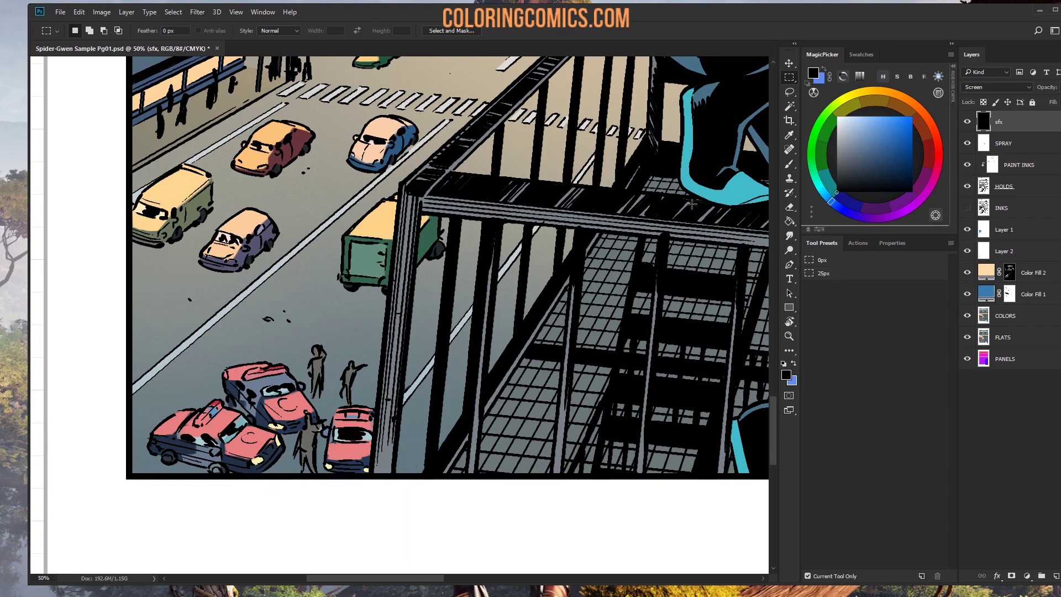
Step: Paint soft light-red glows over the roof lights of the three police cars with the MARTE GRACIA brush on the sfx layer
{"action": "key", "text": "b"}
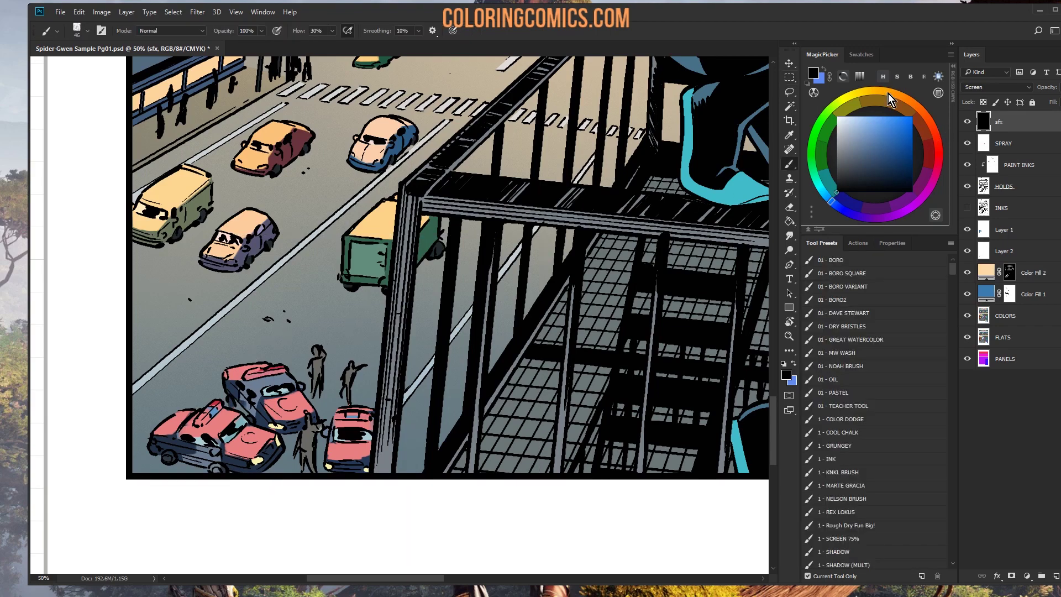
{"action": "left_click", "coordinate": [936, 154]}
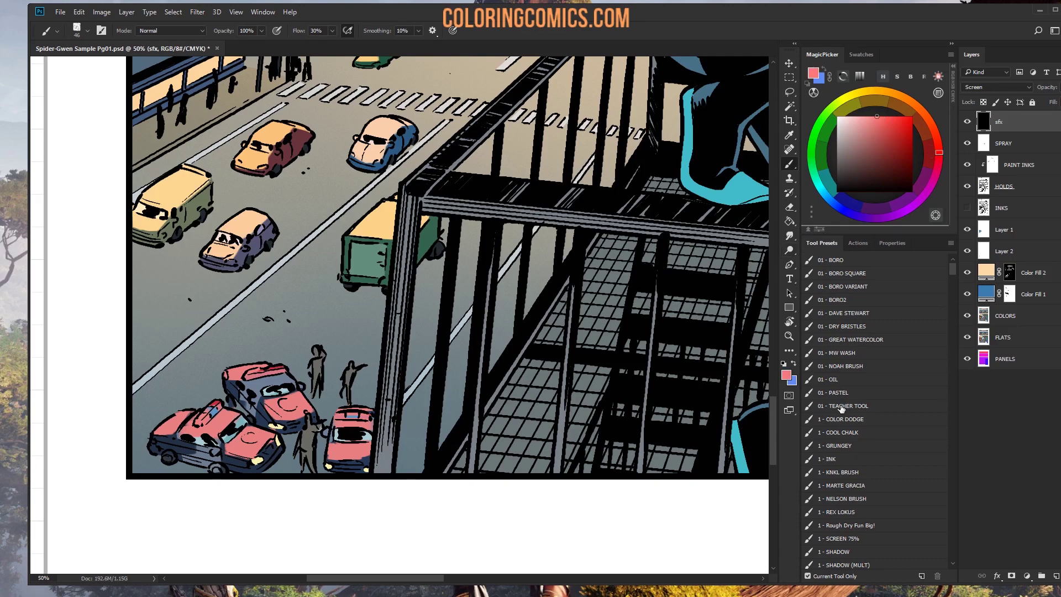
{"action": "left_click", "coordinate": [845, 485]}
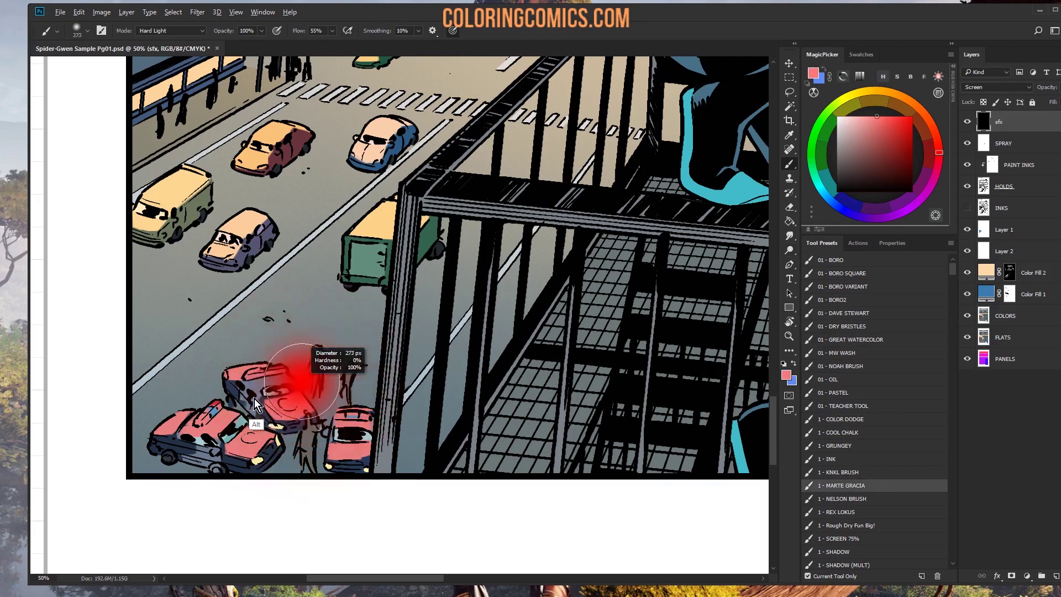
{"action": "mouse_move", "coordinate": [244, 369]}
{"action": "left_mouse_down"}
{"action": "mouse_move", "coordinate": [282, 368]}
{"action": "mouse_move", "coordinate": [273, 371]}
{"action": "left_mouse_up"}
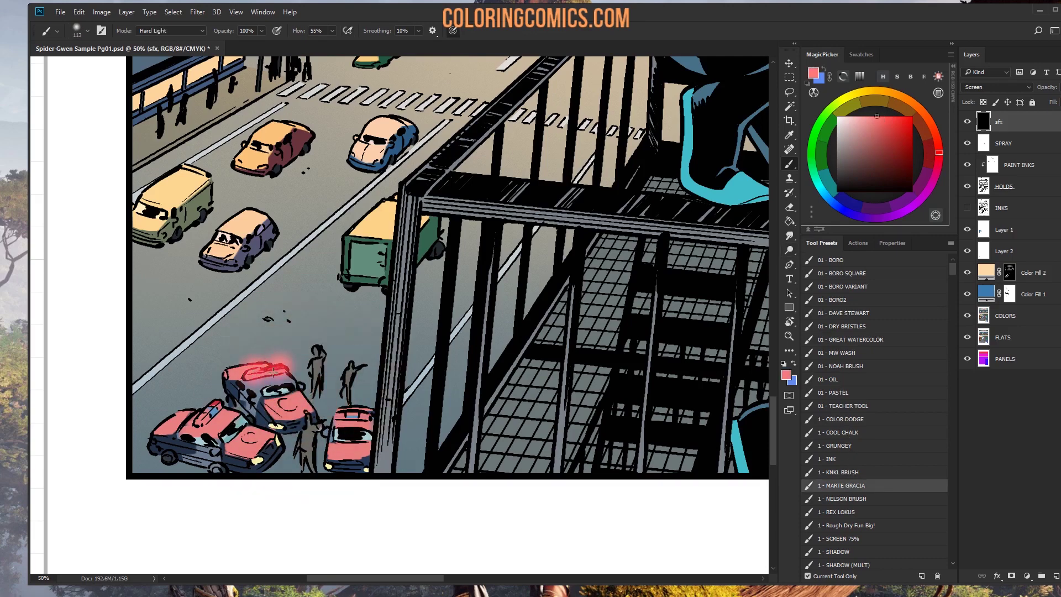
{"action": "mouse_move", "coordinate": [204, 422]}
{"action": "left_mouse_down"}
{"action": "mouse_move", "coordinate": [196, 417]}
{"action": "mouse_move", "coordinate": [229, 395]}
{"action": "left_mouse_up"}
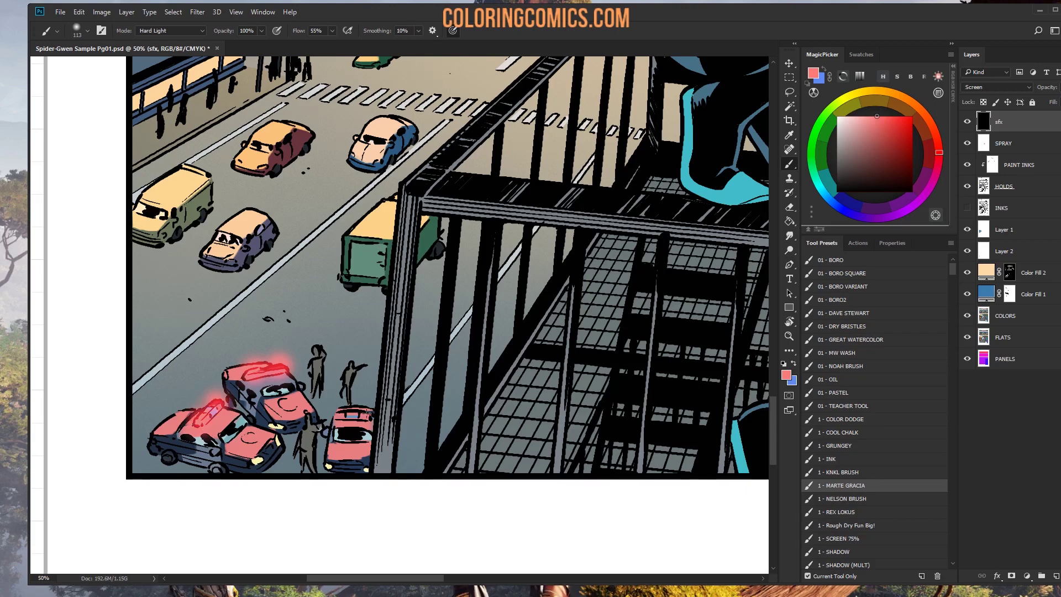
{"action": "left_click_drag", "start_coordinate": [338, 409], "coordinate": [373, 411]}
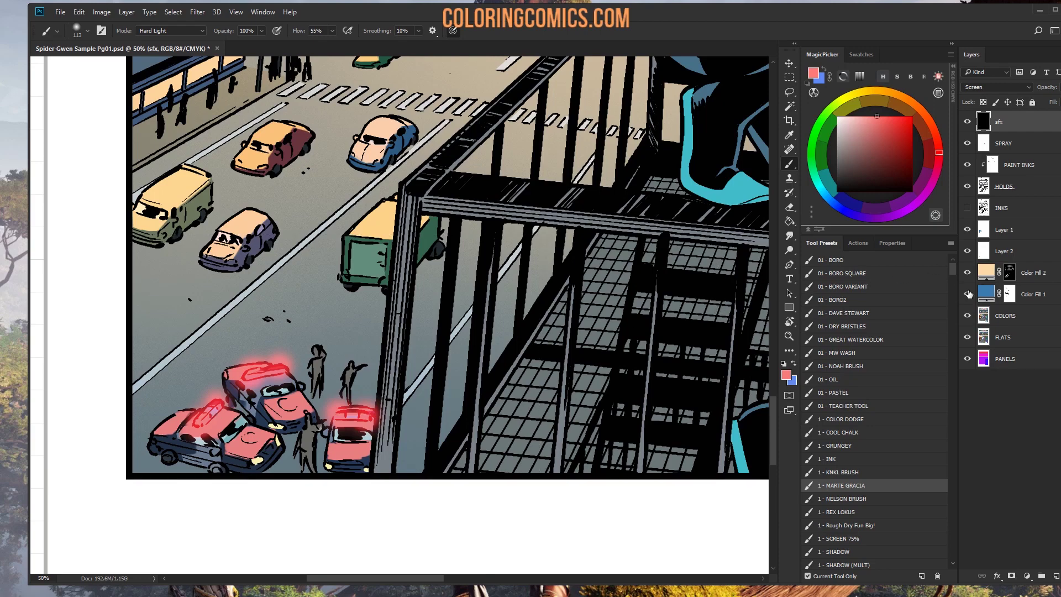
Step: Using the FLATS layer, refine the selection to the street and fire-escape grating without the police cars, figures and railings, and check it in Quick Mask
{"action": "left_click", "coordinate": [1002, 337]}
{"action": "key", "text": "w"}
{"action": "left_click", "coordinate": [424, 324]}
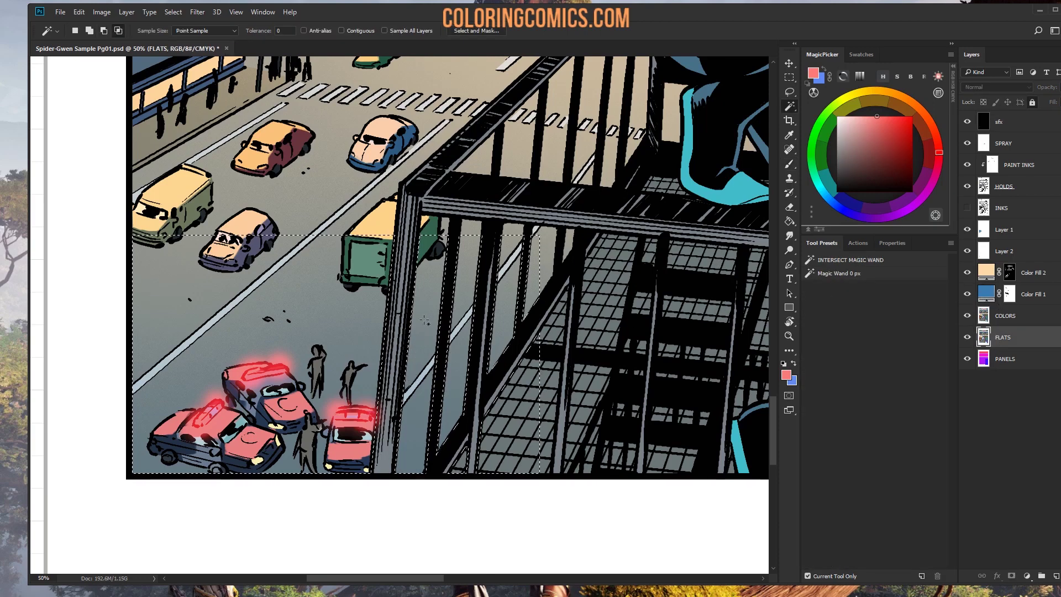
{"action": "left_click", "coordinate": [511, 420], "text": "alt"}
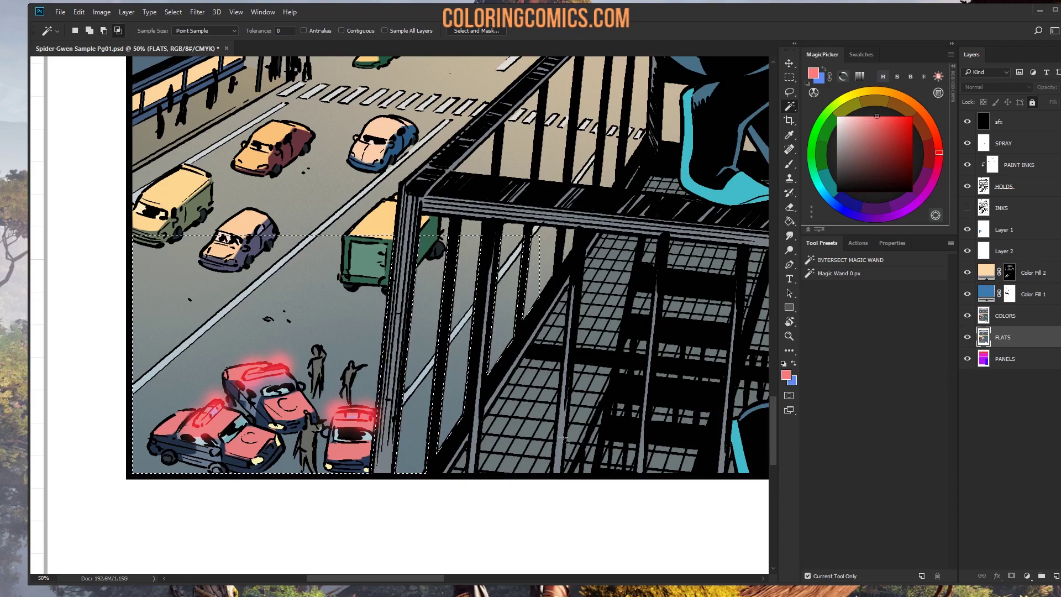
{"action": "left_click", "coordinate": [564, 440], "text": "shift"}
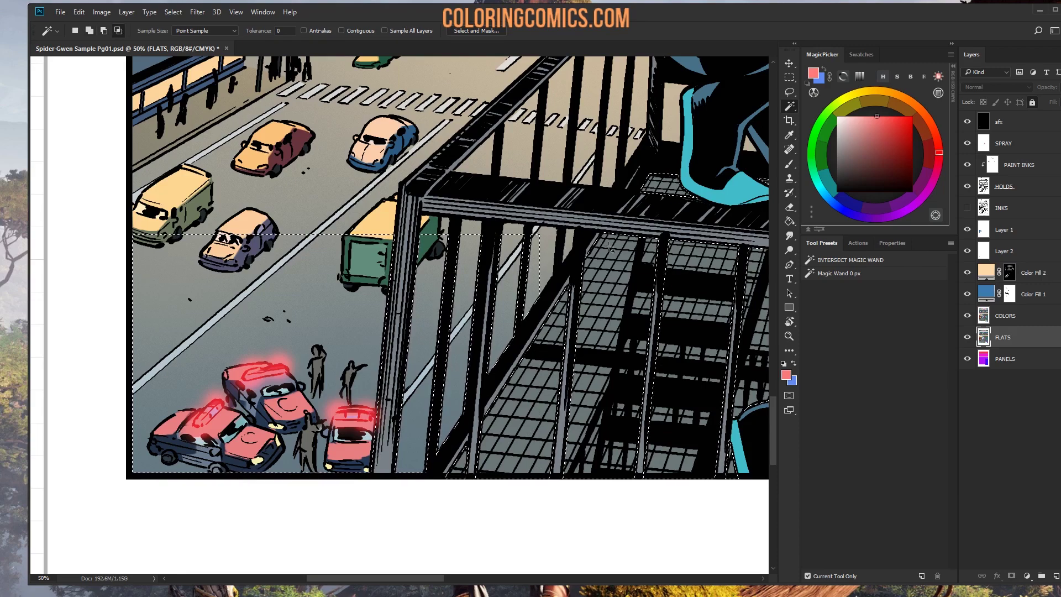
{"action": "key", "text": "ctrl+d"}
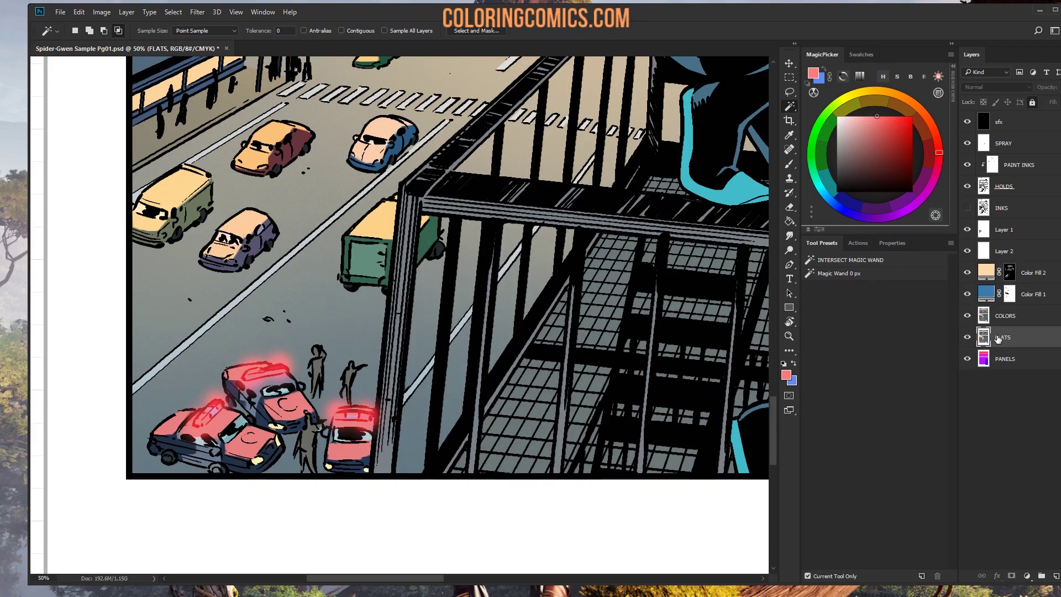
{"action": "key", "text": "ctrl+z"}
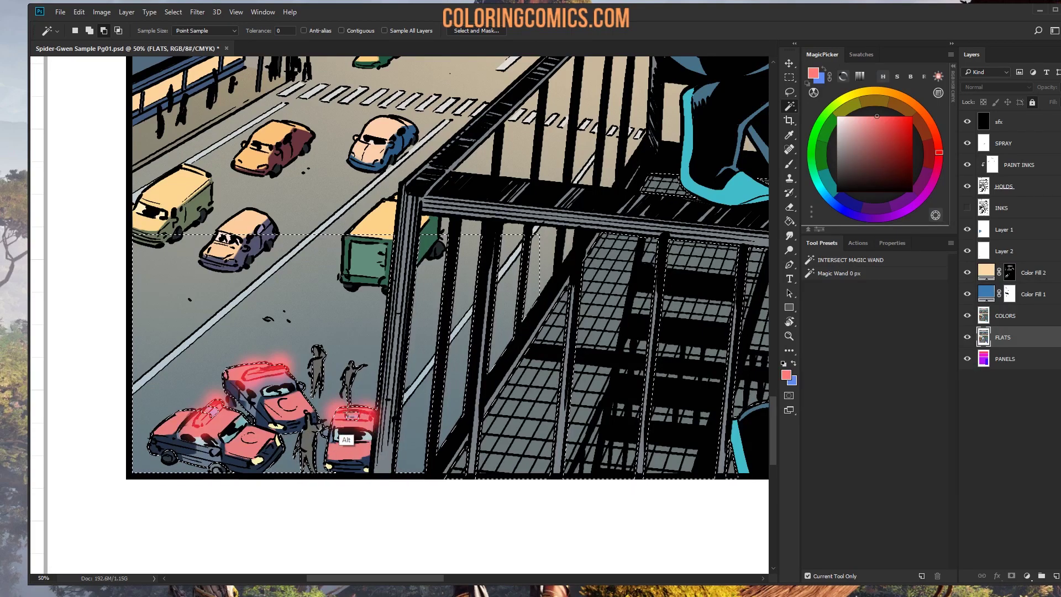
{"action": "key", "text": "q"}
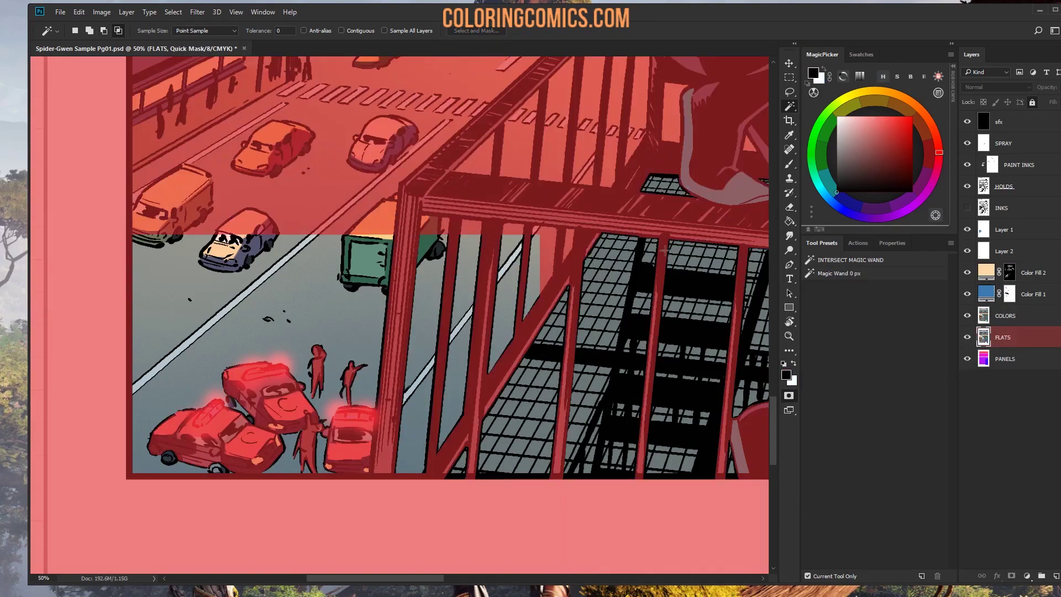
{"action": "key", "text": "q"}
Step: On the COLORS layer, paint a wide soft red glow over the selected street around the police cars with a brush of about 1490 px
{"action": "key", "text": "b"}
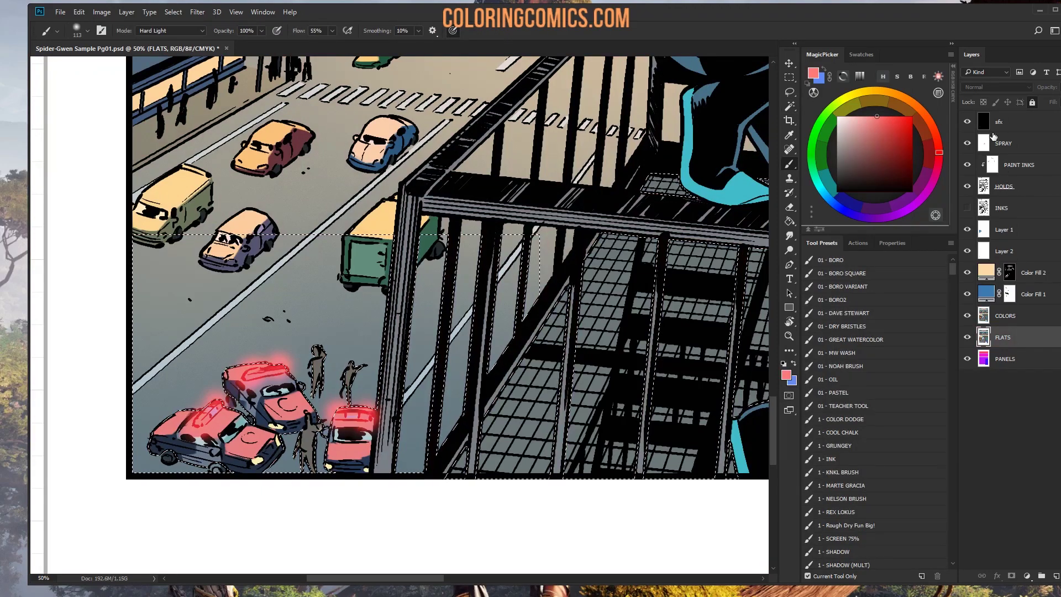
{"action": "key", "text": "alt+period"}
{"action": "left_click_drag", "start_coordinate": [318, 445], "coordinate": [468, 455]}
{"action": "left_click", "coordinate": [340, 469]}
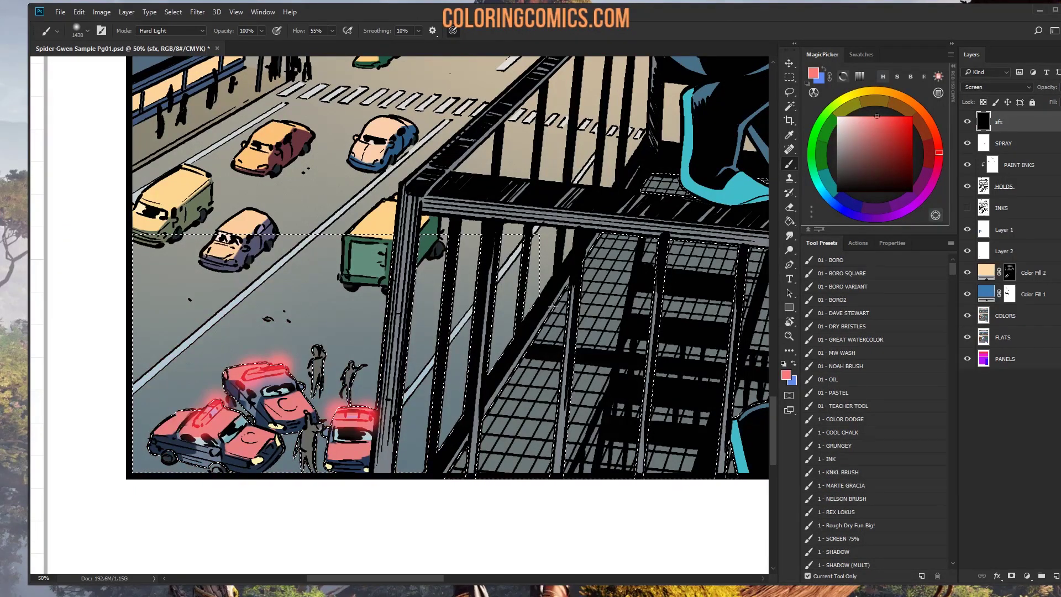
{"action": "key", "text": "w"}
{"action": "left_click", "coordinate": [983, 313]}
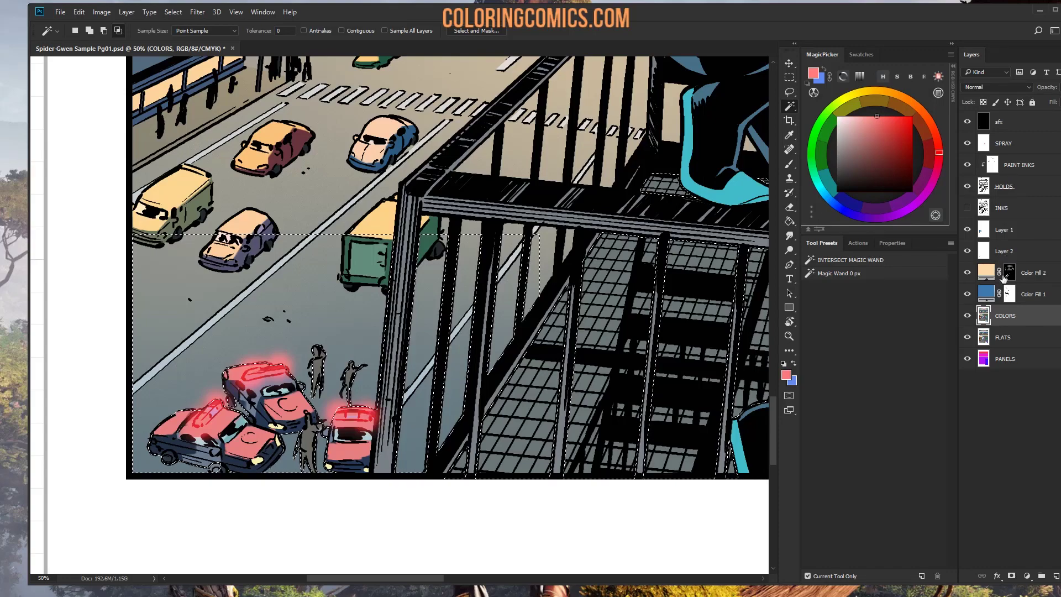
{"action": "key", "text": "b"}
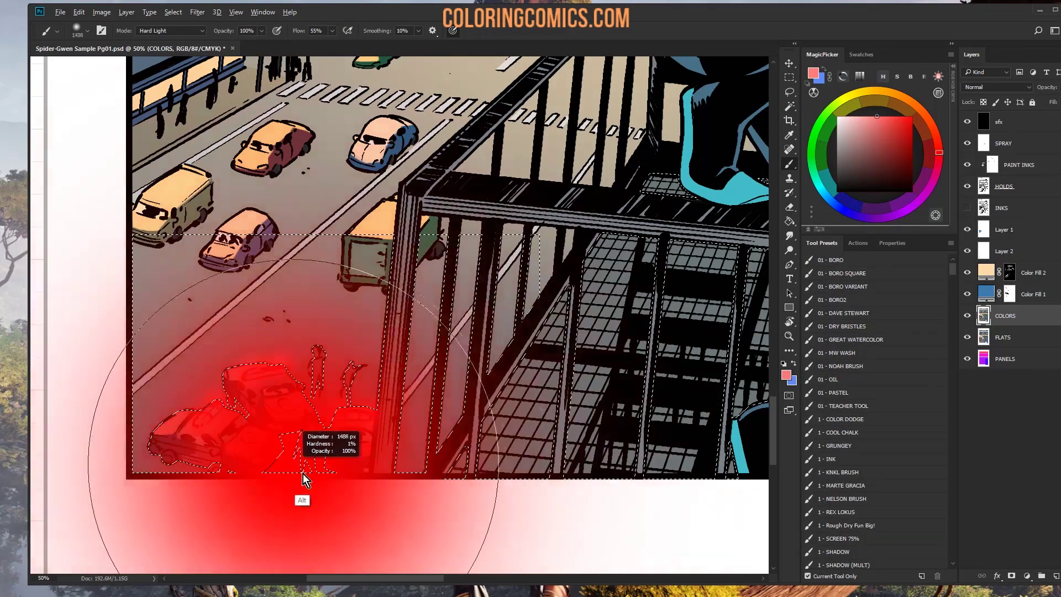
{"action": "left_click", "coordinate": [167, 539]}
{"action": "key", "text": "l"}
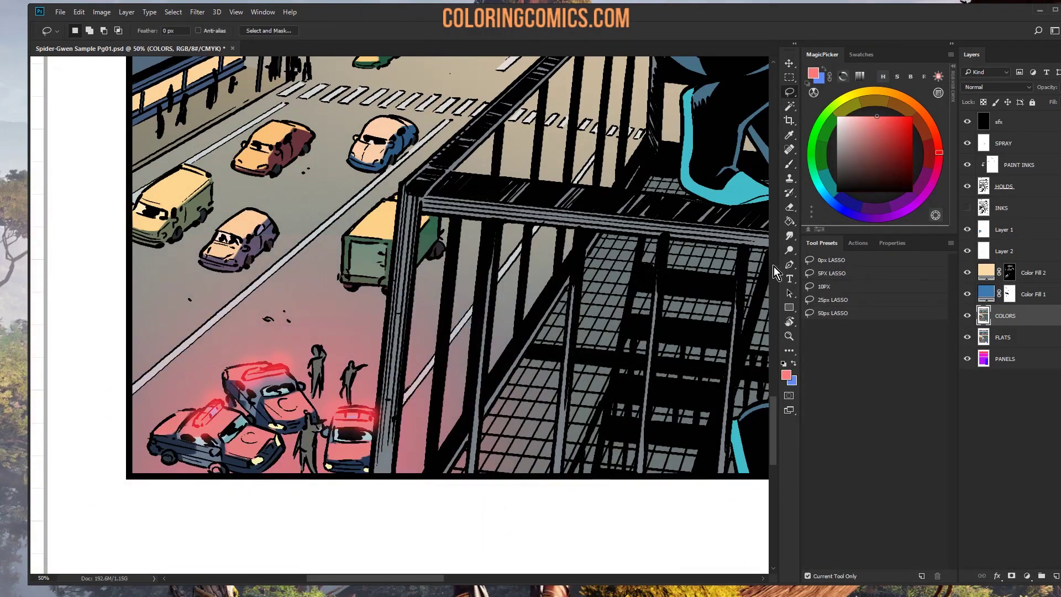
Step: Examine the red glow around the police cars against the whole panel and up close
{"action": "key", "text": "z"}
{"action": "left_click", "coordinate": [475, 379], "text": "alt"}
{"action": "left_click", "coordinate": [507, 319], "text": "alt"}
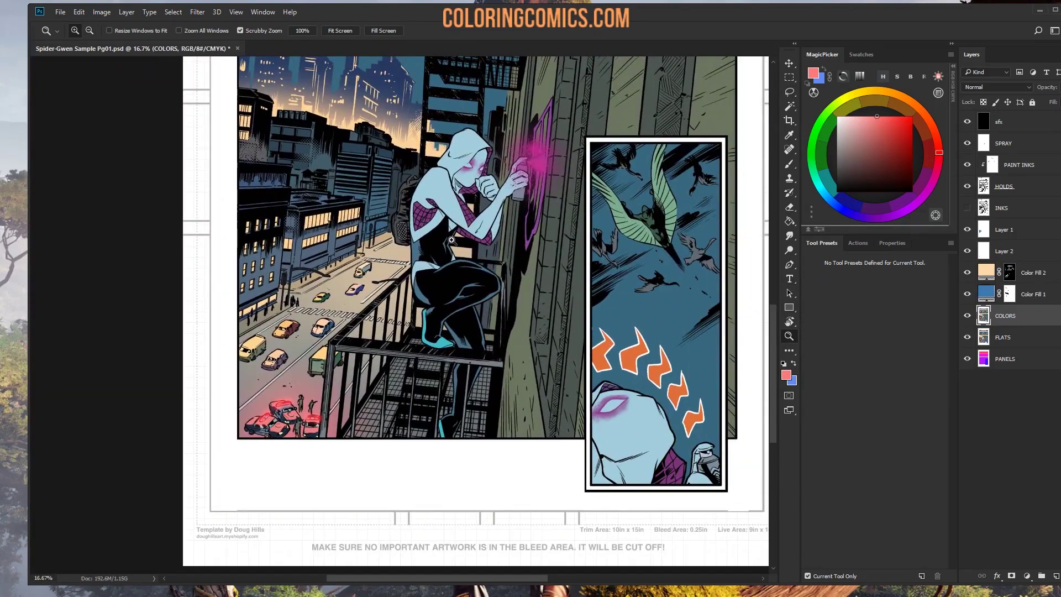
{"action": "left_click", "coordinate": [452, 240]}
{"action": "left_click_drag", "start_coordinate": [414, 262], "coordinate": [456, 192]}
{"action": "left_click_drag", "start_coordinate": [429, 246], "coordinate": [427, 278]}
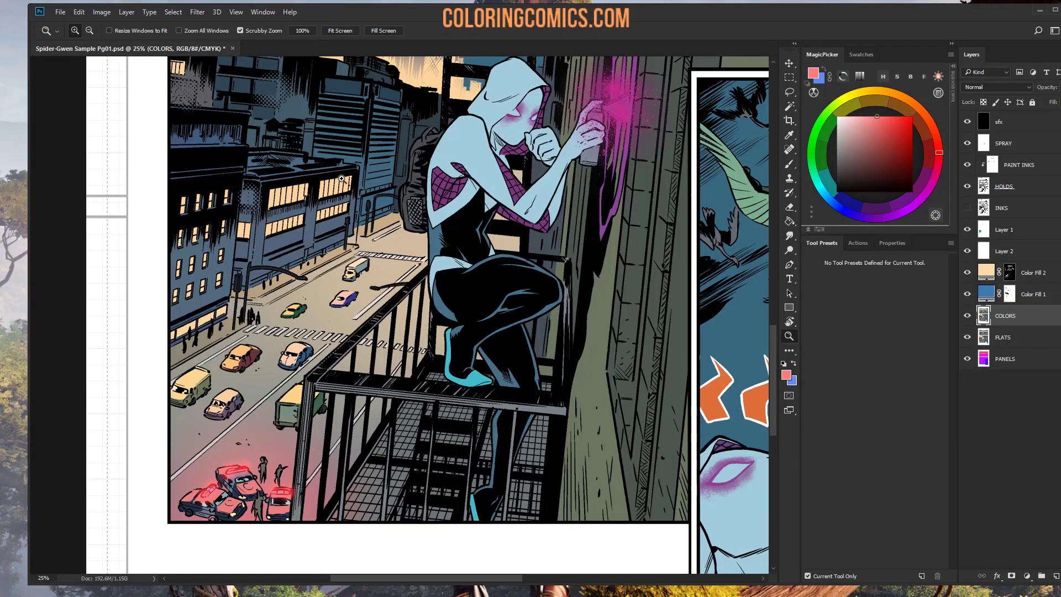
{"action": "left_click_drag", "start_coordinate": [396, 242], "coordinate": [478, 208]}
{"action": "left_click", "coordinate": [430, 297]}
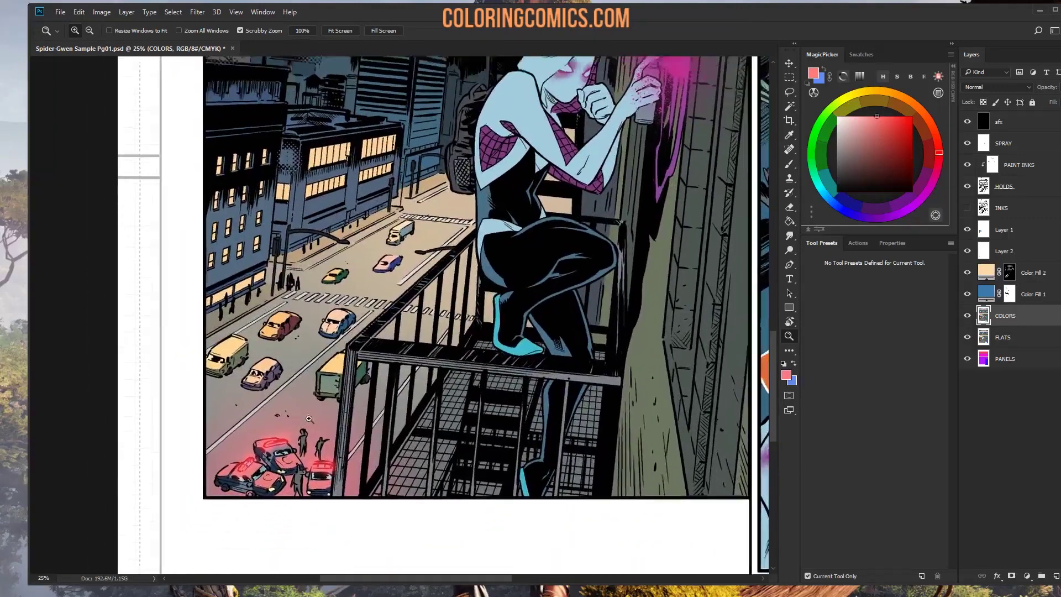
{"action": "left_click", "coordinate": [430, 298]}
{"action": "left_click", "coordinate": [430, 298]}
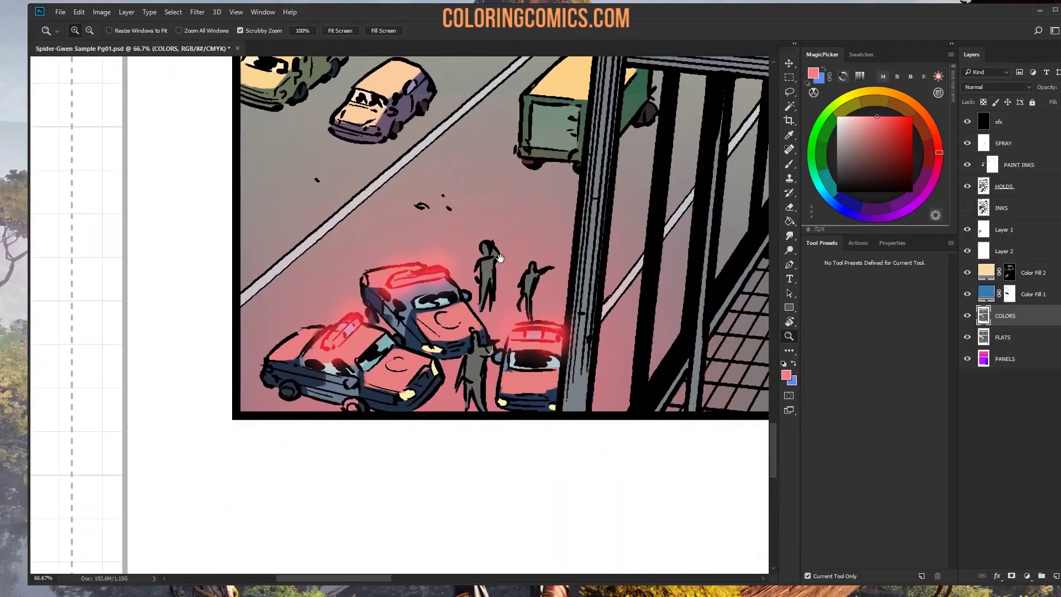
{"action": "left_click_drag", "start_coordinate": [430, 298], "coordinate": [541, 242]}
{"action": "left_click", "coordinate": [540, 241]}
Step: On Layer 2, paint pale pink highlights on the rear police car's hood with the BORO SQUARE brush
{"action": "key", "text": "b"}
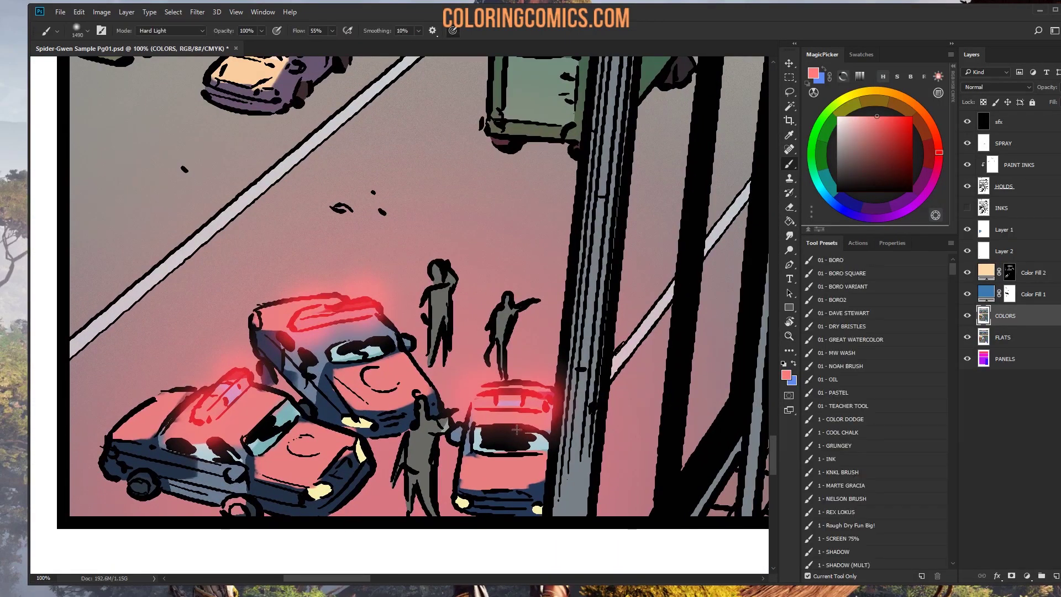
{"action": "left_click", "coordinate": [860, 127]}
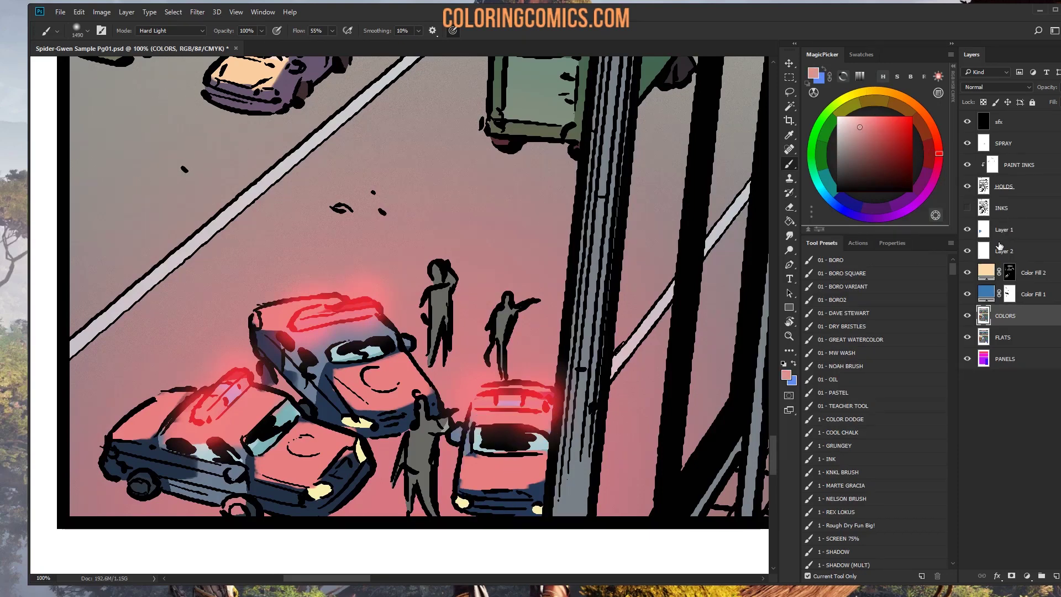
{"action": "key", "text": "alt+bracketright"}
{"action": "key", "text": "alt+bracketright"}
{"action": "key", "text": "alt+bracketright"}
{"action": "left_click", "coordinate": [852, 116]}
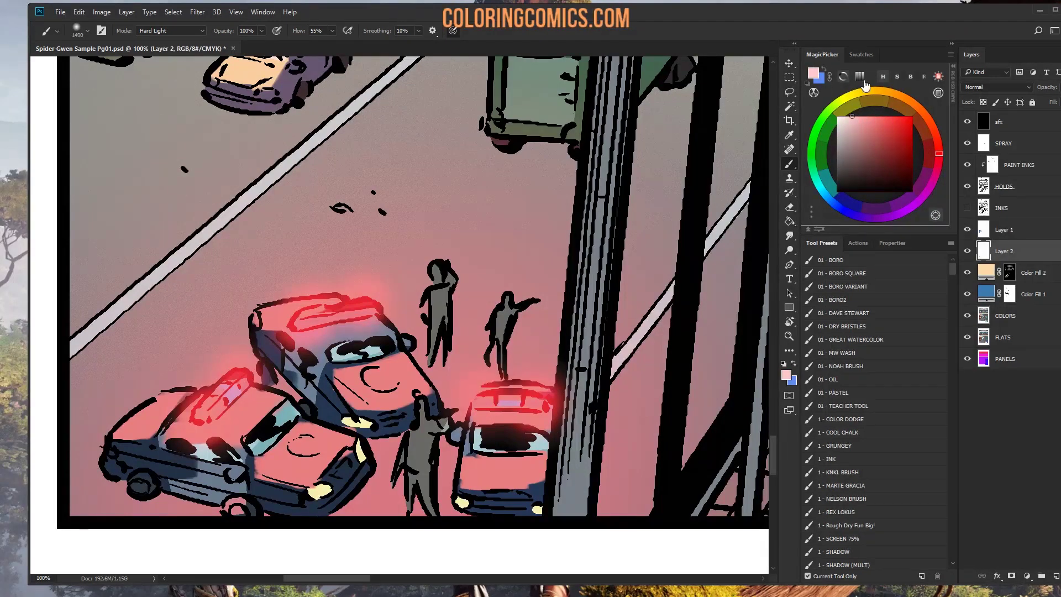
{"action": "left_click", "coordinate": [834, 274]}
{"action": "left_click_drag", "start_coordinate": [454, 380], "coordinate": [405, 391]}
{"action": "mouse_move", "coordinate": [348, 382]}
{"action": "left_mouse_down"}
{"action": "mouse_move", "coordinate": [398, 367]}
{"action": "mouse_move", "coordinate": [347, 383]}
{"action": "mouse_move", "coordinate": [418, 378]}
{"action": "mouse_move", "coordinate": [395, 368]}
{"action": "mouse_move", "coordinate": [418, 381]}
{"action": "left_mouse_up"}
Step: Paint pale pink highlights on the front police car and on the roofs, hood and trunk of the other police cars on Layer 2
{"action": "mouse_move", "coordinate": [518, 462]}
{"action": "left_mouse_down"}
{"action": "mouse_move", "coordinate": [486, 474]}
{"action": "mouse_move", "coordinate": [536, 470]}
{"action": "mouse_move", "coordinate": [491, 480]}
{"action": "left_mouse_up"}
{"action": "left_click_drag", "start_coordinate": [484, 418], "coordinate": [525, 415]}
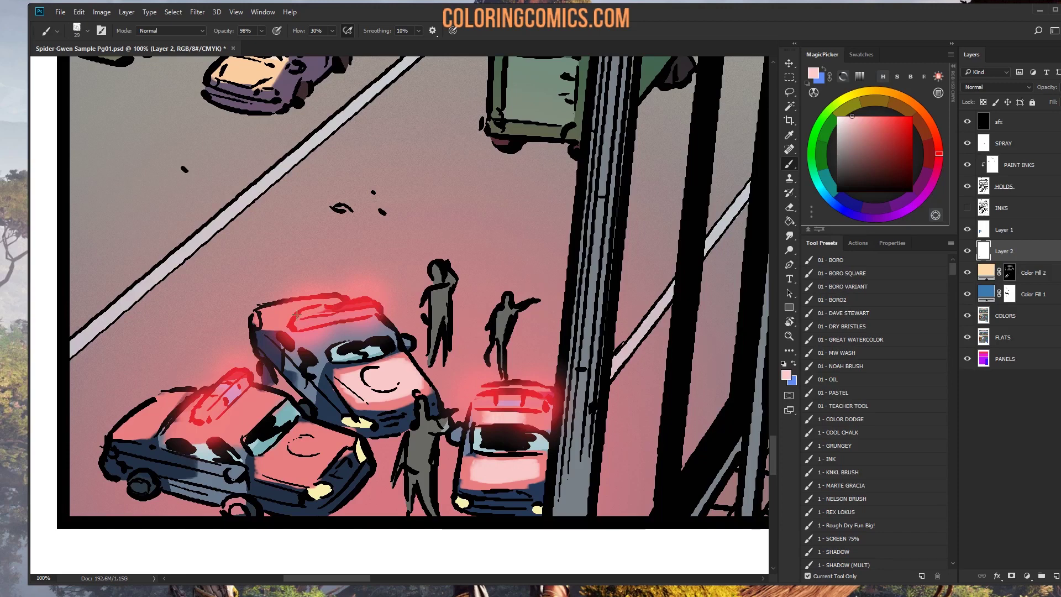
{"action": "mouse_move", "coordinate": [297, 314]}
{"action": "left_mouse_down"}
{"action": "mouse_move", "coordinate": [276, 320]}
{"action": "mouse_move", "coordinate": [320, 304]}
{"action": "left_mouse_up"}
{"action": "mouse_move", "coordinate": [259, 395]}
{"action": "left_mouse_down"}
{"action": "mouse_move", "coordinate": [233, 428]}
{"action": "mouse_move", "coordinate": [251, 417]}
{"action": "mouse_move", "coordinate": [235, 412]}
{"action": "mouse_move", "coordinate": [232, 432]}
{"action": "mouse_move", "coordinate": [262, 395]}
{"action": "mouse_move", "coordinate": [234, 432]}
{"action": "mouse_move", "coordinate": [320, 394]}
{"action": "mouse_move", "coordinate": [303, 430]}
{"action": "mouse_move", "coordinate": [336, 430]}
{"action": "mouse_move", "coordinate": [273, 463]}
{"action": "mouse_move", "coordinate": [323, 436]}
{"action": "left_mouse_up"}
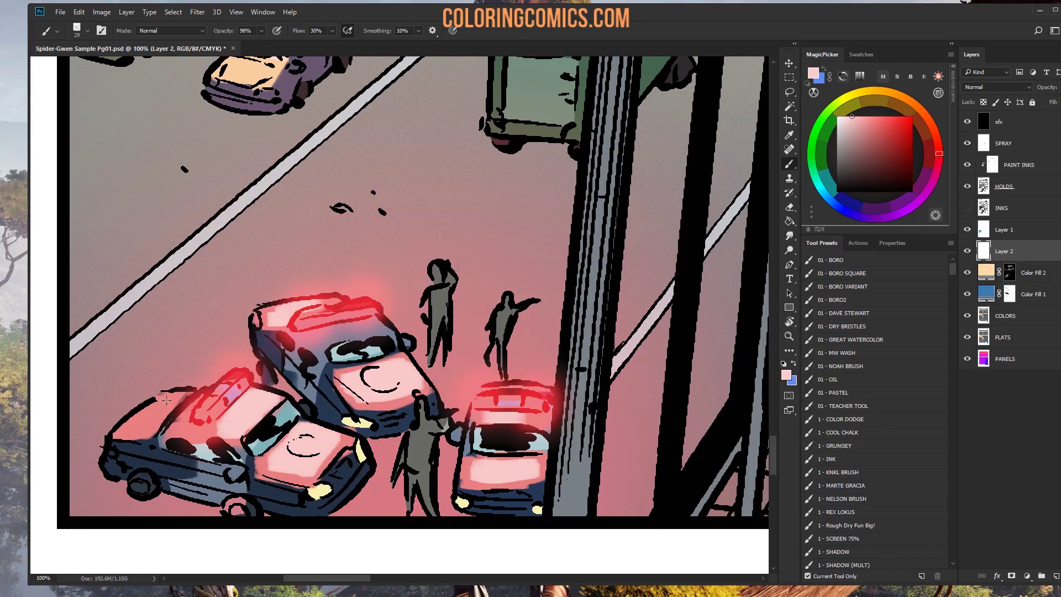
{"action": "left_click_drag", "start_coordinate": [166, 399], "coordinate": [142, 426]}
Step: Examine the police car highlights against the whole panel and look over the buildings along the street
{"action": "left_click", "coordinate": [788, 335]}
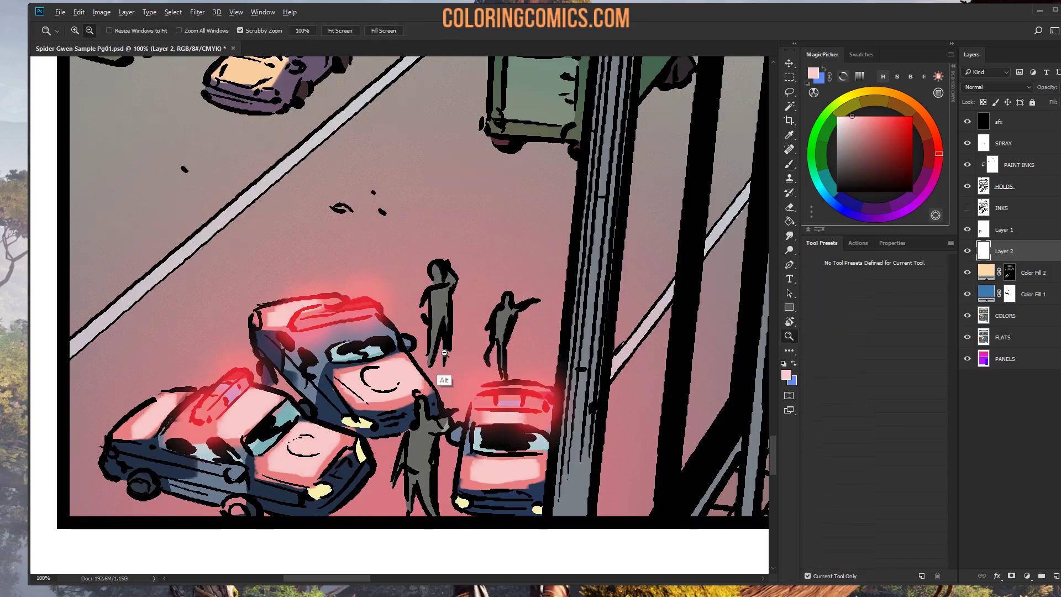
{"action": "scroll", "coordinate": [368, 304], "scroll_direction": "down", "scroll_amount": 5}
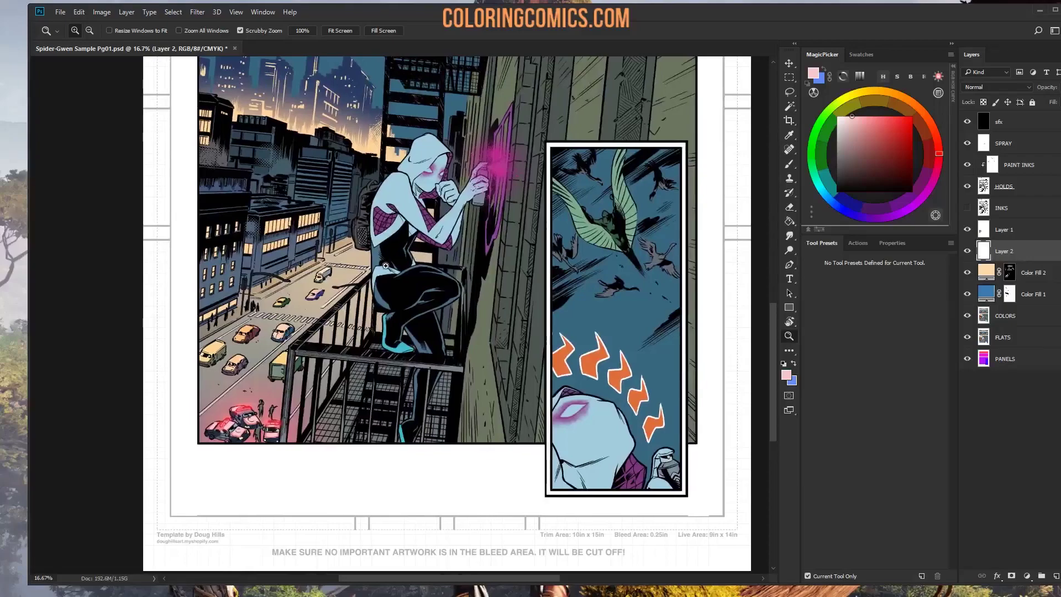
{"action": "left_click", "coordinate": [395, 260]}
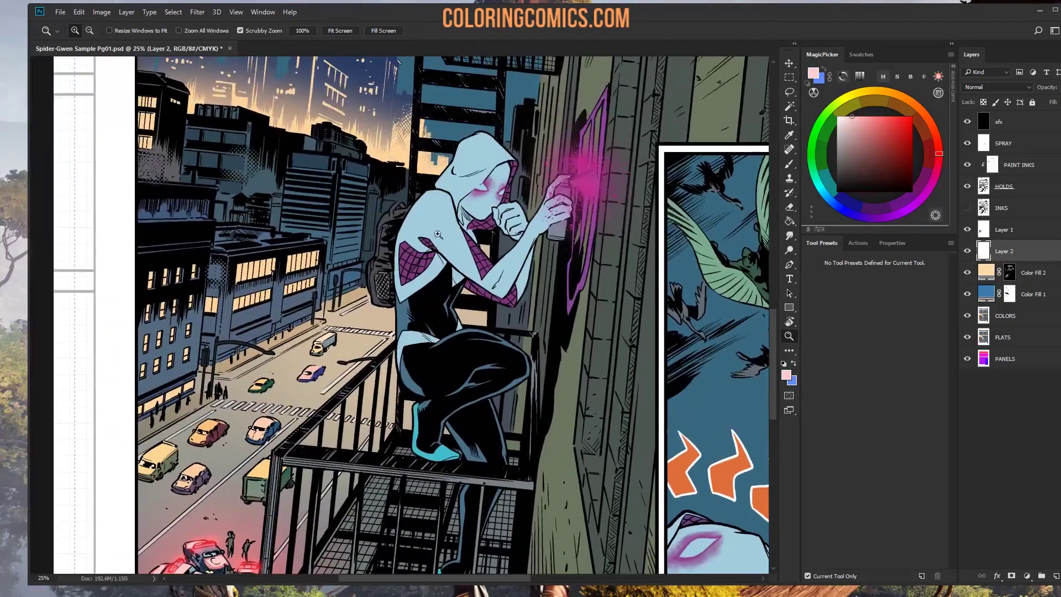
{"action": "left_click_drag", "start_coordinate": [440, 305], "coordinate": [408, 209]}
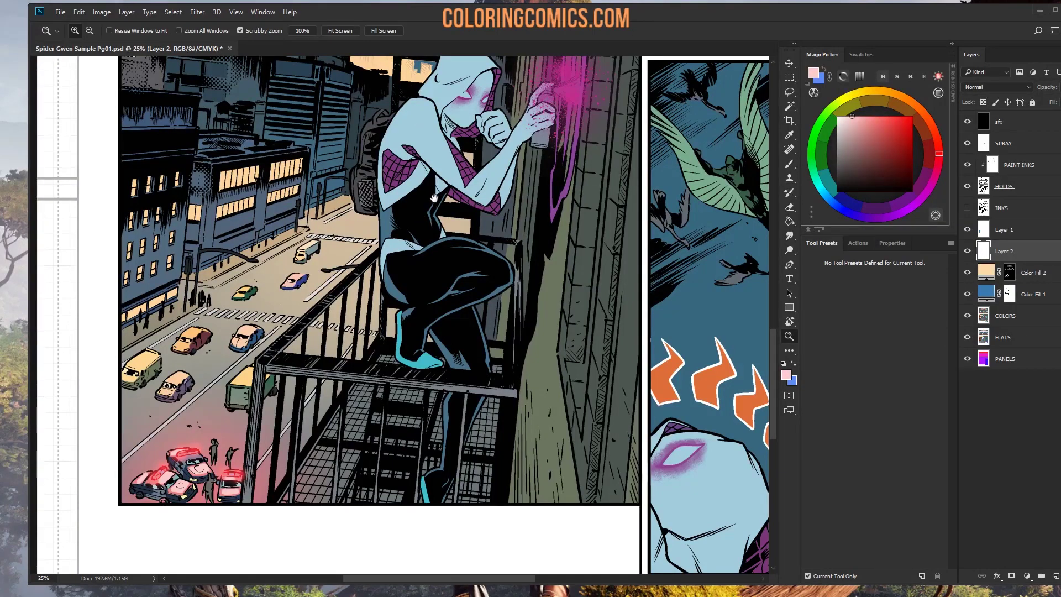
{"action": "left_click_drag", "start_coordinate": [437, 199], "coordinate": [369, 344]}
{"action": "left_click", "coordinate": [263, 293]}
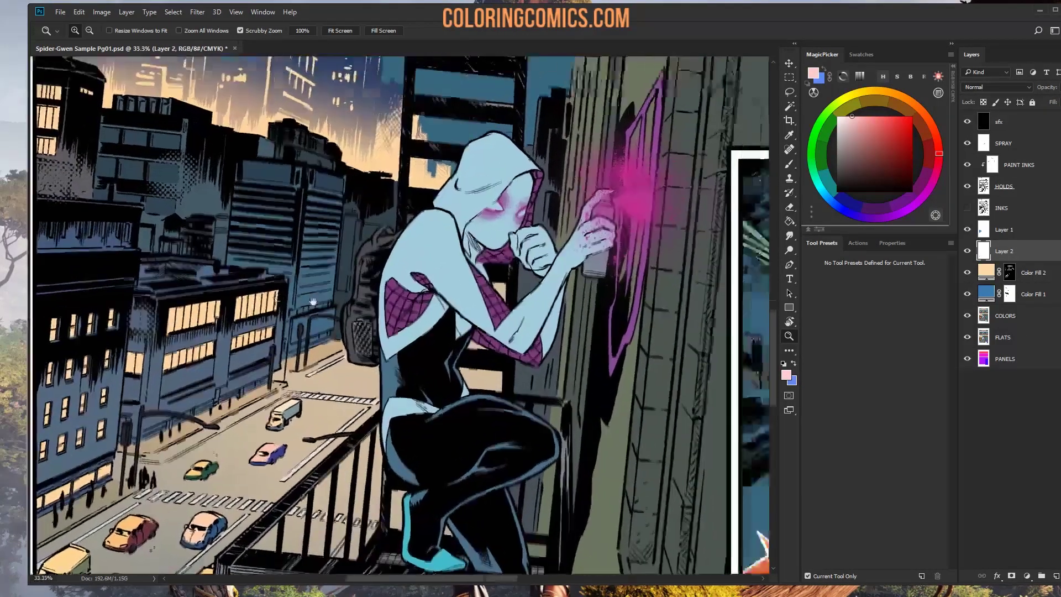
{"action": "left_click_drag", "start_coordinate": [264, 294], "coordinate": [399, 263]}
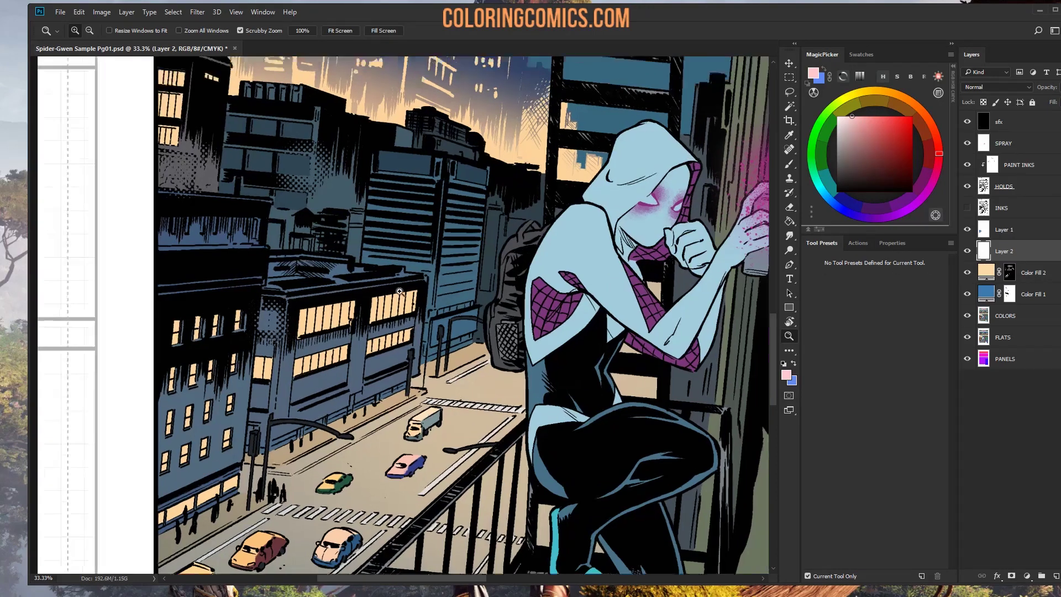
{"action": "left_click", "coordinate": [418, 296]}
{"action": "left_click_drag", "start_coordinate": [418, 296], "coordinate": [525, 215]}
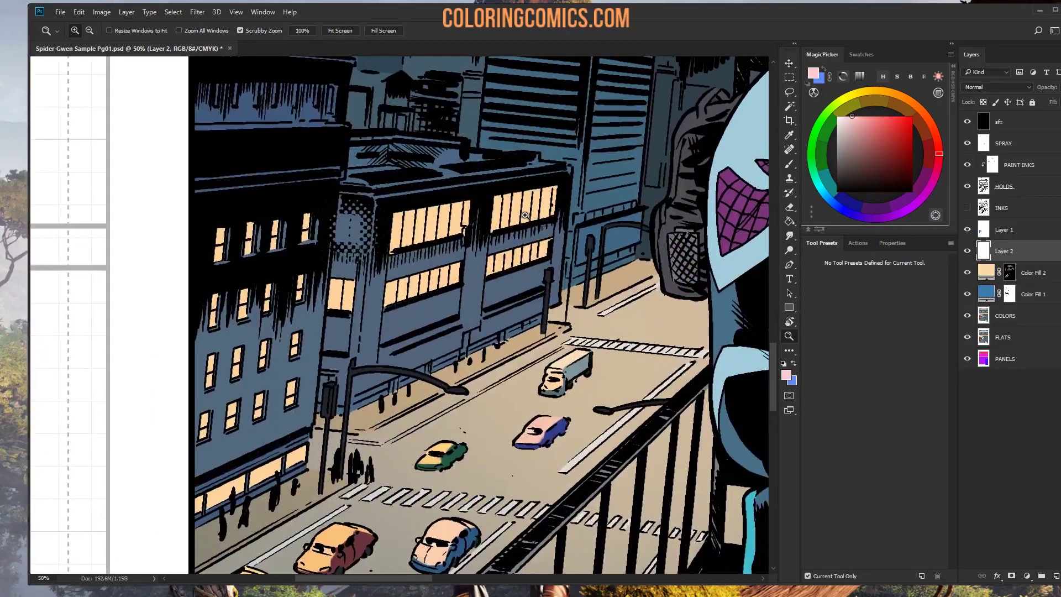
Step: On the COLORS layer, select the blue facade of the nearest building, excluding its windows, with the Magic Wand
{"action": "left_click", "coordinate": [1003, 316]}
{"action": "key", "text": "w"}
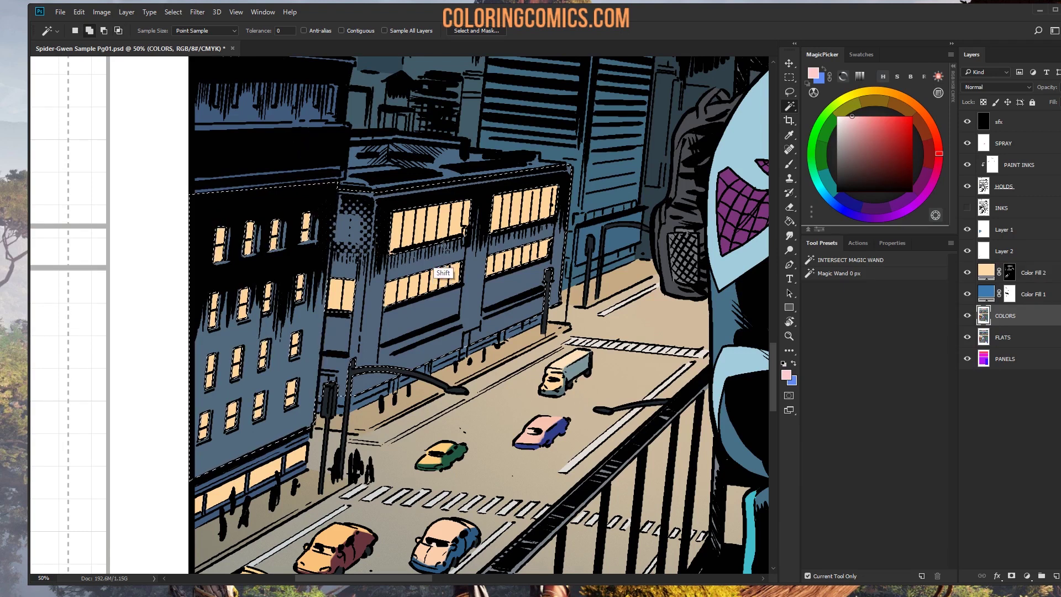
{"action": "left_click", "coordinate": [381, 206], "text": "shift"}
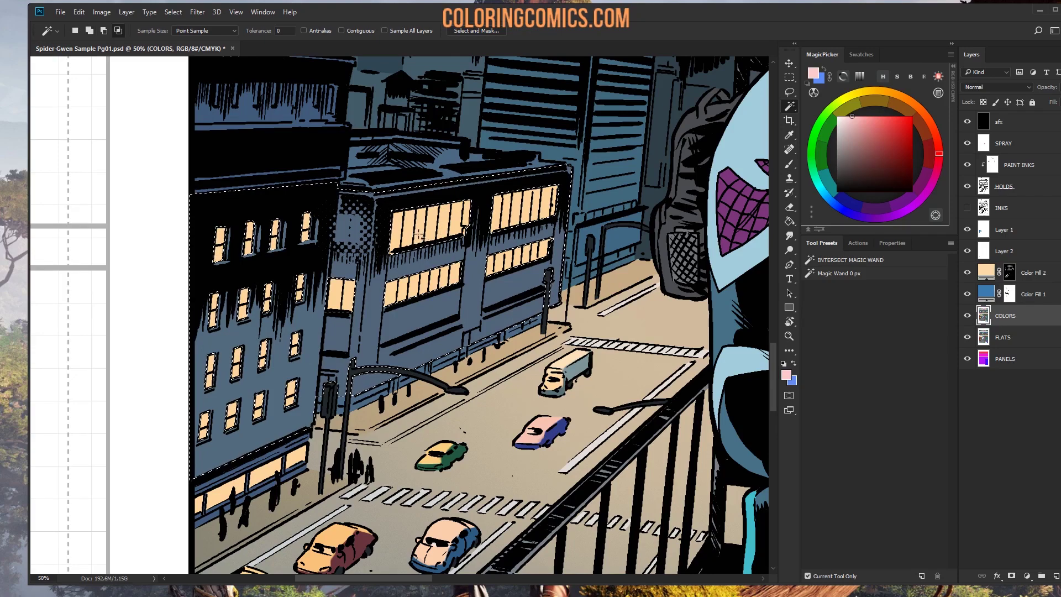
{"action": "scroll", "coordinate": [387, 208], "scroll_direction": "up", "scroll_amount": 1}
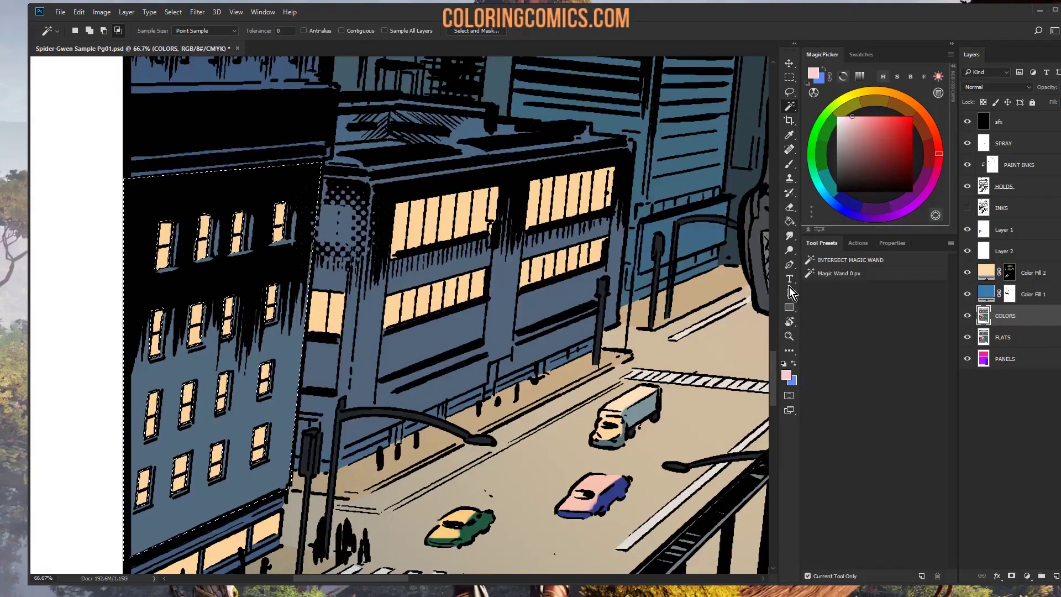
{"action": "left_click", "coordinate": [790, 335]}
{"action": "left_click", "coordinate": [638, 390], "text": "alt"}
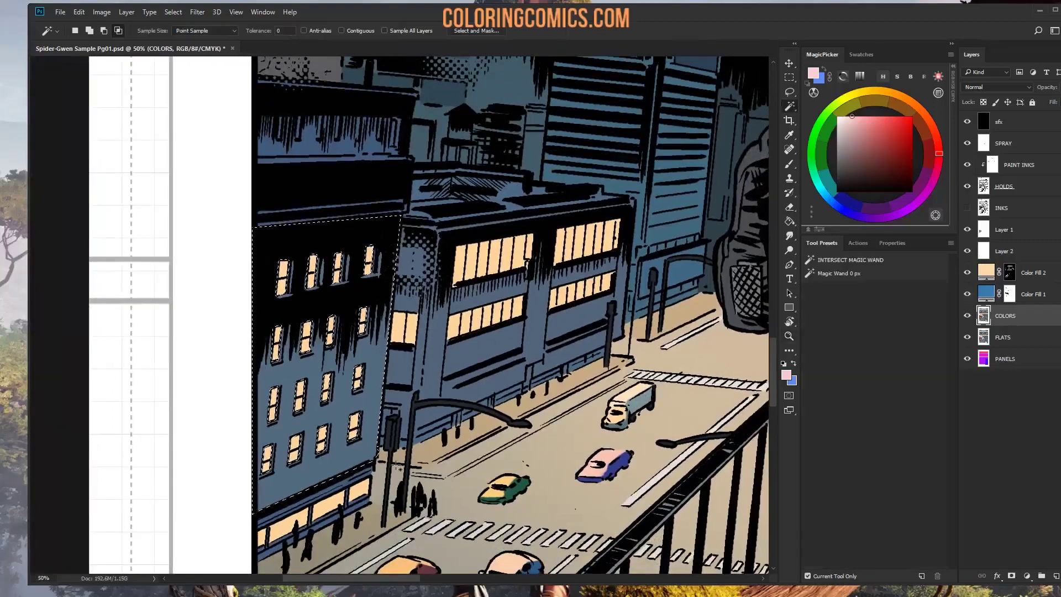
{"action": "key", "text": "w"}
{"action": "left_click_drag", "start_coordinate": [507, 341], "coordinate": [465, 209]}
Step: Target the Color Fill 2 layer mask and load the 1 - MARTE GRACIA brush
{"action": "key", "text": "b"}
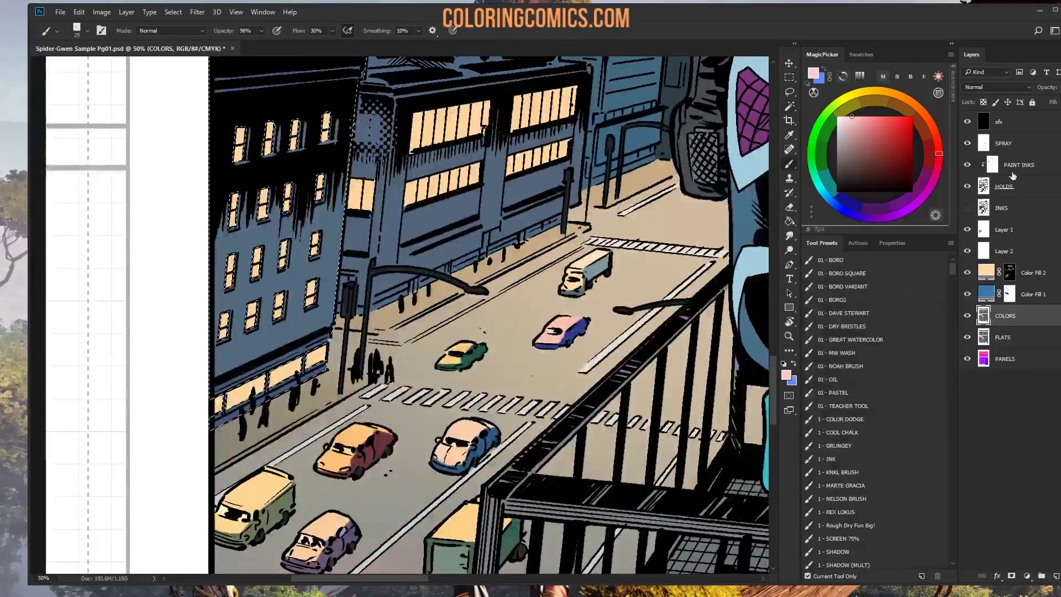
{"action": "left_click", "coordinate": [1010, 272]}
{"action": "left_click", "coordinate": [844, 126]}
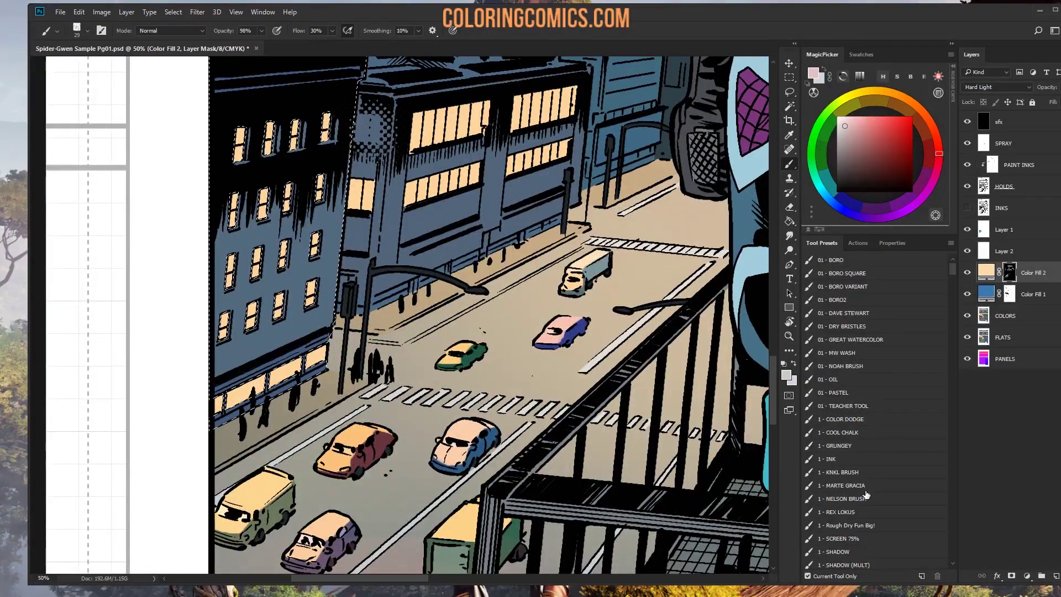
{"action": "left_click", "coordinate": [845, 485]}
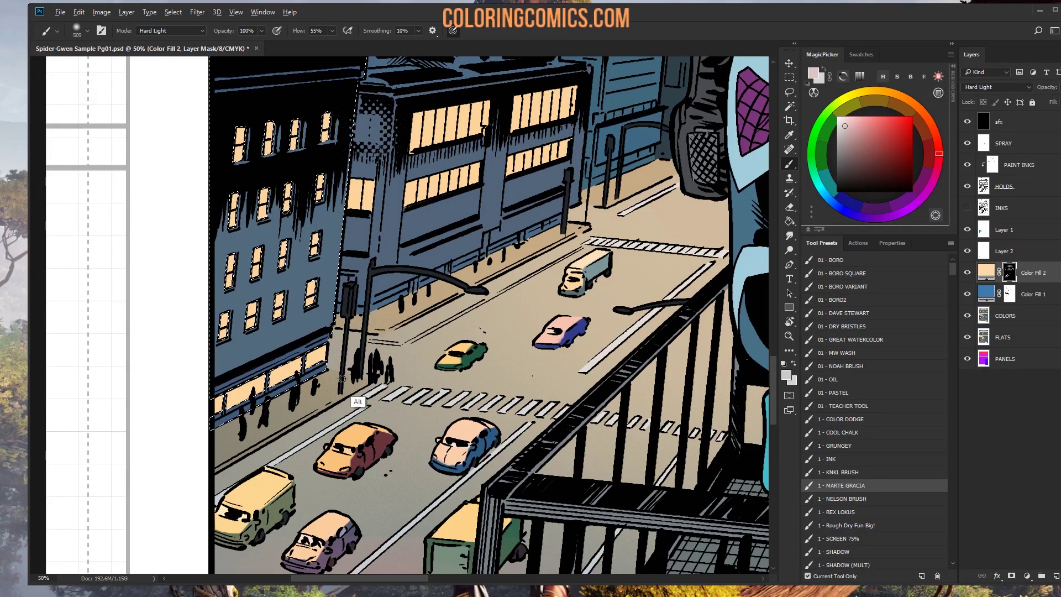
{"action": "right_click", "coordinate": [342, 379]}
{"action": "key", "text": "Escape"}
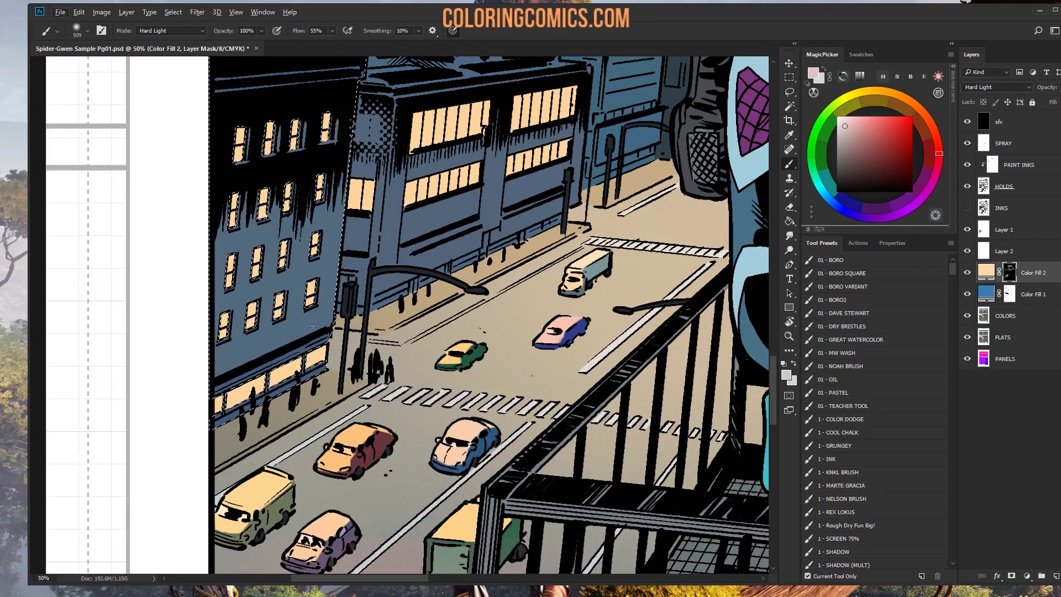
Step: Paint soft white on the Color Fill 2 mask over the nearest building's lower facade for a warm street glow, and clear the selection
{"action": "left_click", "coordinate": [267, 337]}
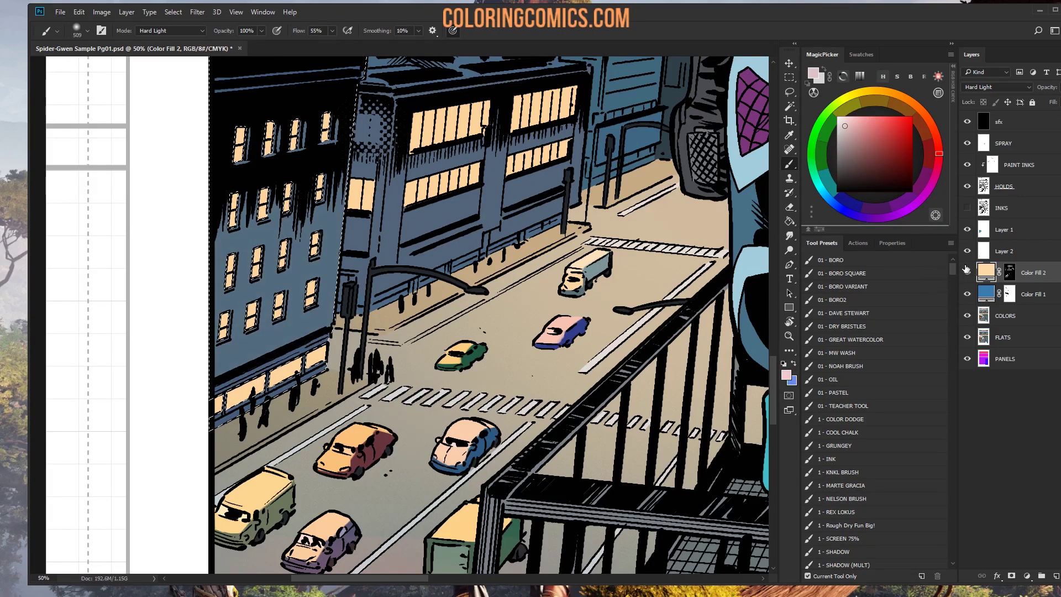
{"action": "left_click", "coordinate": [838, 126]}
{"action": "left_click", "coordinate": [837, 117]}
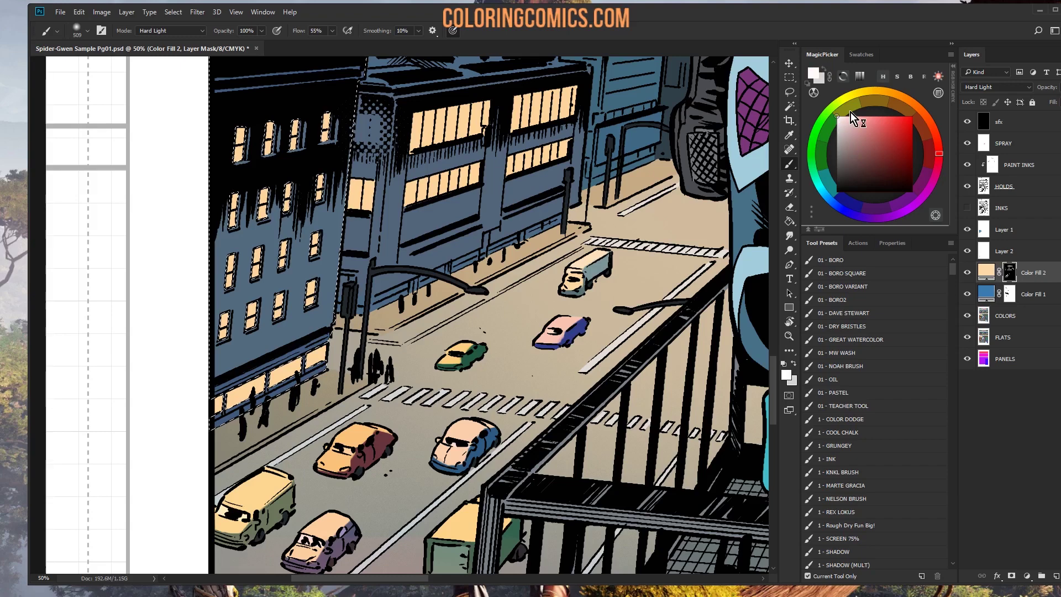
{"action": "left_click", "coordinate": [284, 303]}
{"action": "left_click", "coordinate": [216, 420]}
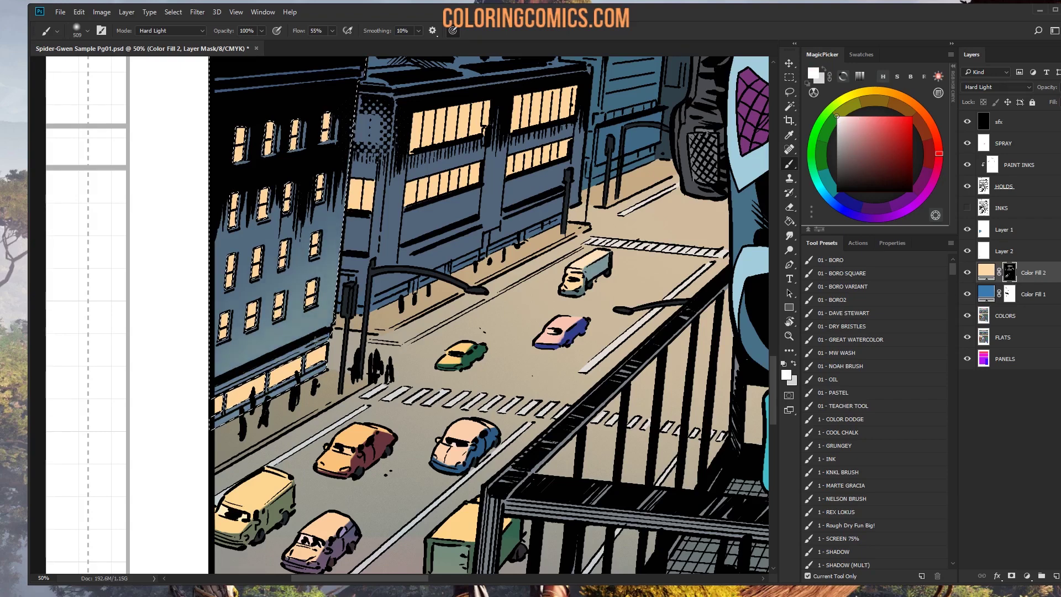
{"action": "left_click", "coordinate": [274, 423]}
{"action": "key", "text": "ctrl+d"}
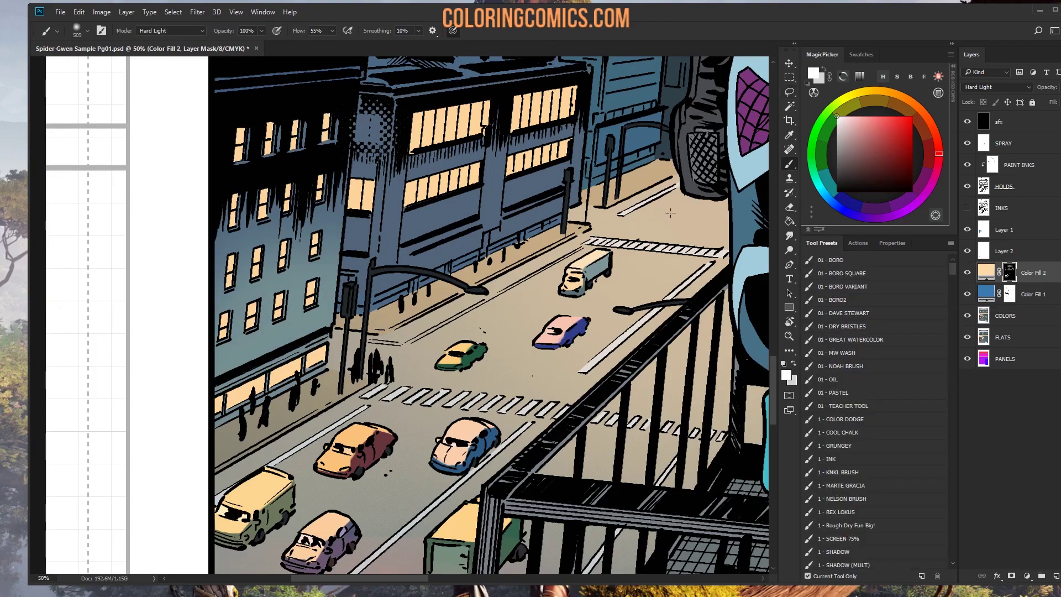
Step: Lasso the street-facing front of the middle building and intersect it with its blue wall color on the COLORS layer, leaving out the windows
{"action": "key", "text": "l"}
{"action": "scroll", "coordinate": [491, 133], "scroll_direction": "up", "scroll_amount": 1}
{"action": "left_click_drag", "start_coordinate": [391, 91], "coordinate": [348, 125]}
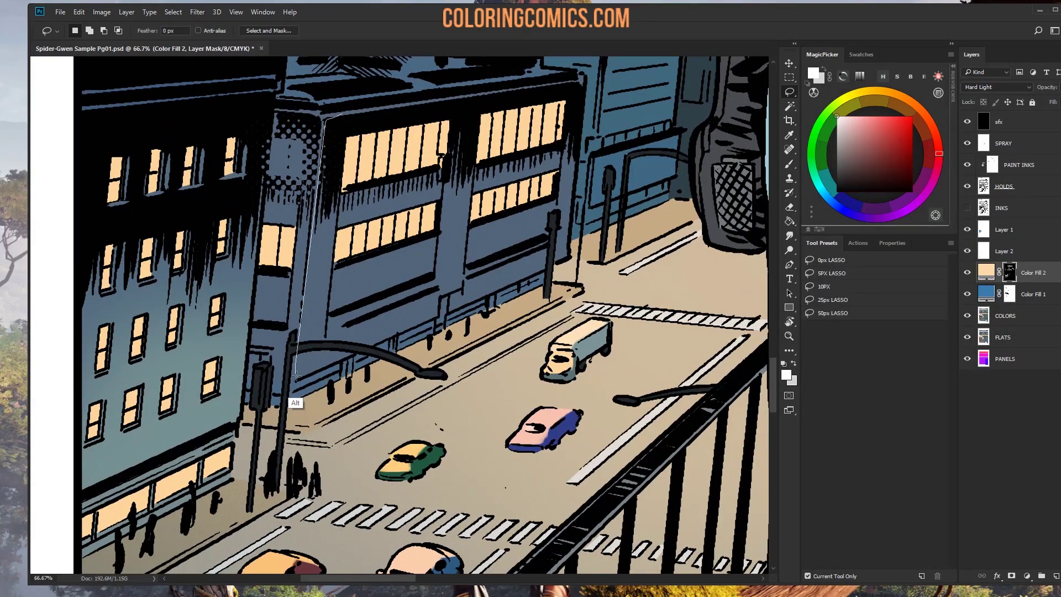
{"action": "left_click", "coordinate": [296, 411]}
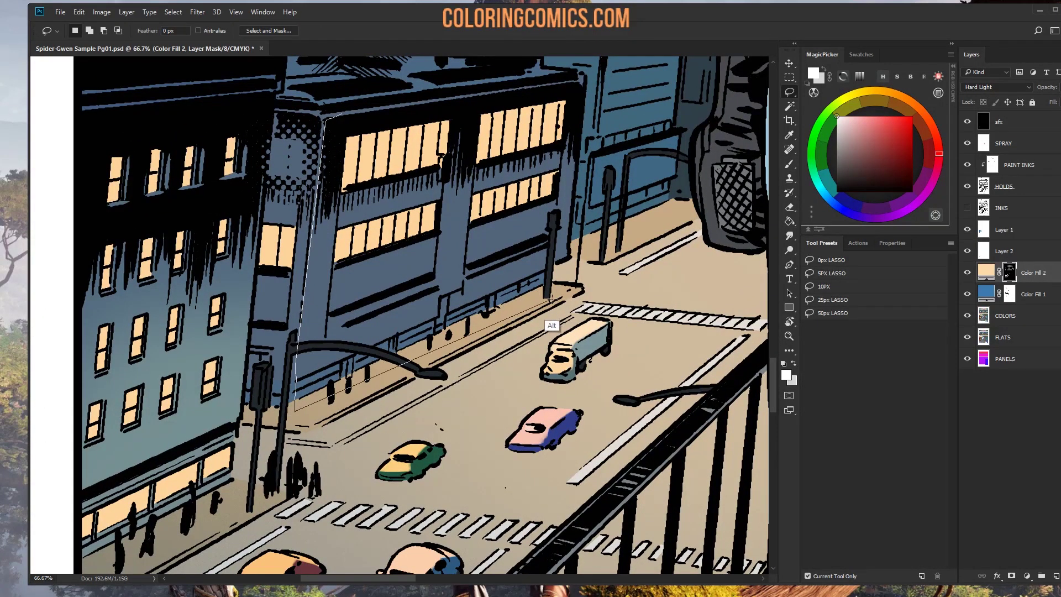
{"action": "mouse_move", "coordinate": [551, 265]}
{"action": "left_mouse_down"}
{"action": "mouse_move", "coordinate": [568, 257]}
{"action": "mouse_move", "coordinate": [579, 105]}
{"action": "mouse_move", "coordinate": [547, 94]}
{"action": "left_mouse_up"}
{"action": "key", "text": "w"}
{"action": "key", "text": "alt+["}
{"action": "key", "text": "alt+["}
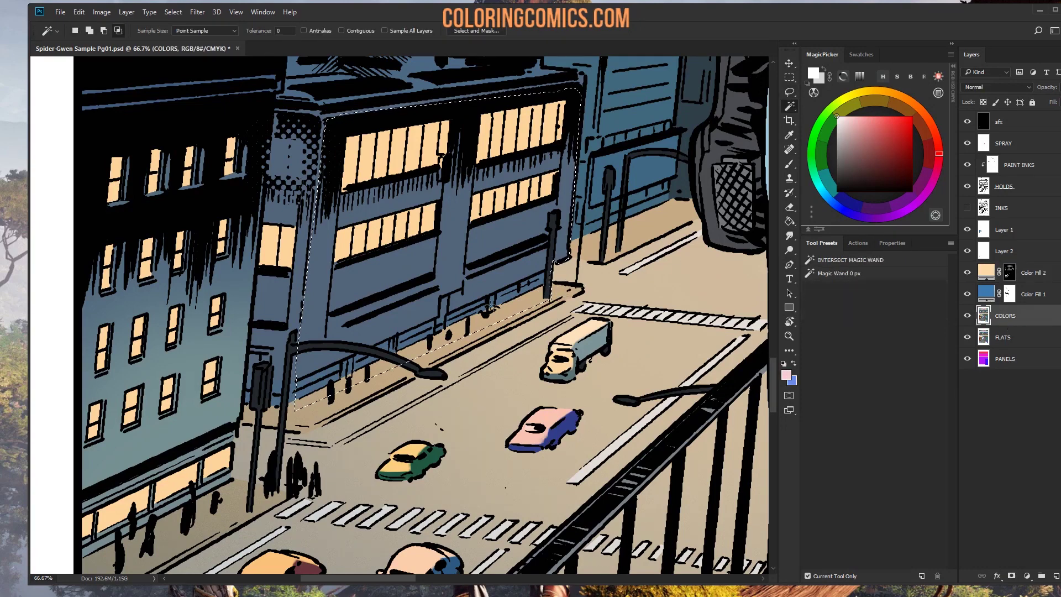
{"action": "left_click", "coordinate": [505, 201]}
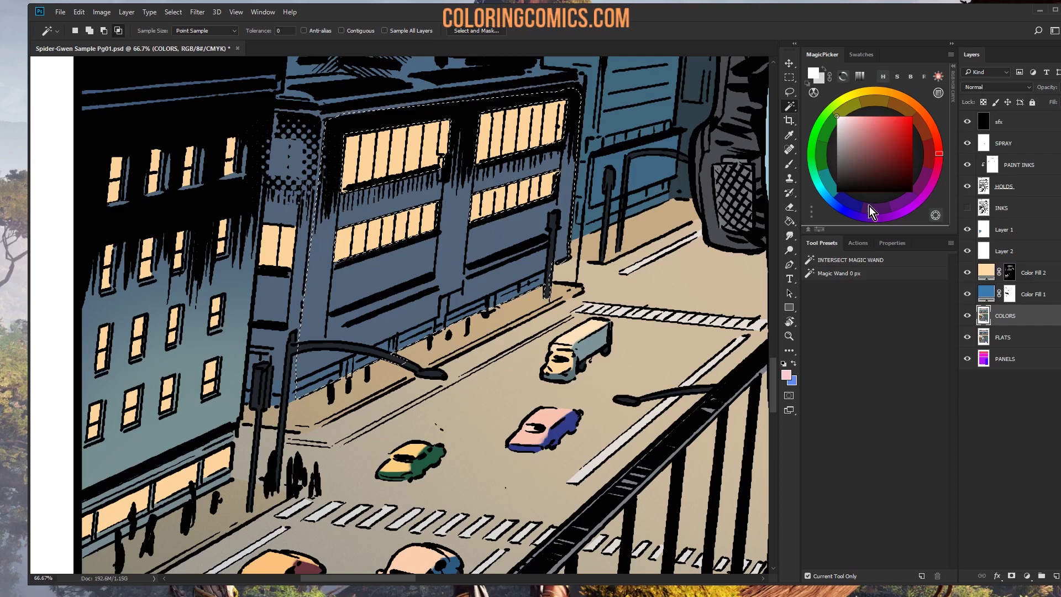
Step: Paint a soft white gradient on the Color Fill 2 mask along the lower front of the middle building to warm it
{"action": "left_click", "coordinate": [1008, 272]}
{"action": "key", "text": "b"}
{"action": "key", "text": "d"}
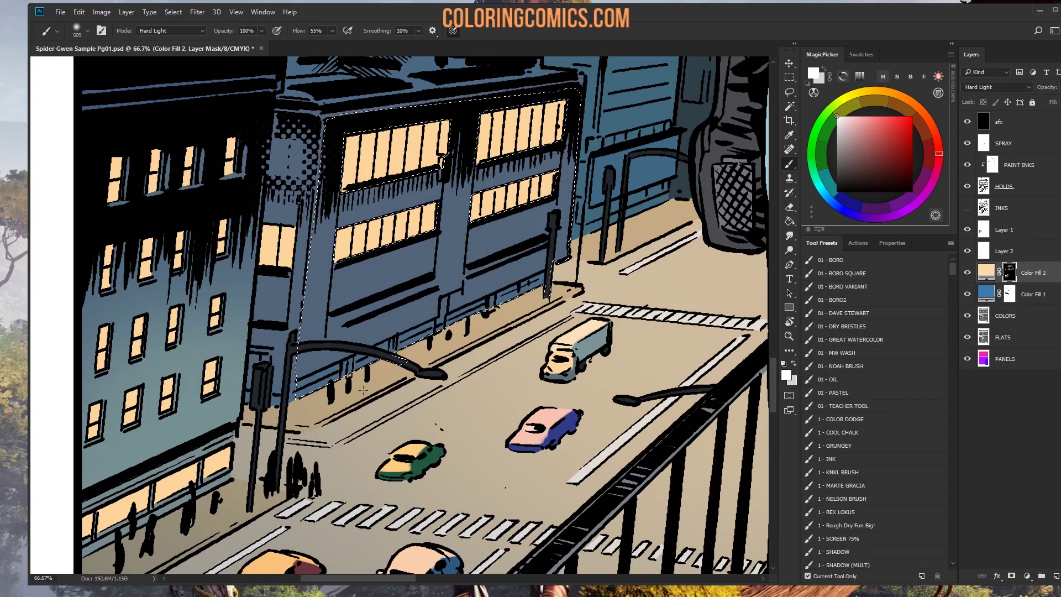
{"action": "key", "text": "alt+BackSpace"}
{"action": "left_click_drag", "start_coordinate": [443, 319], "coordinate": [445, 349]}
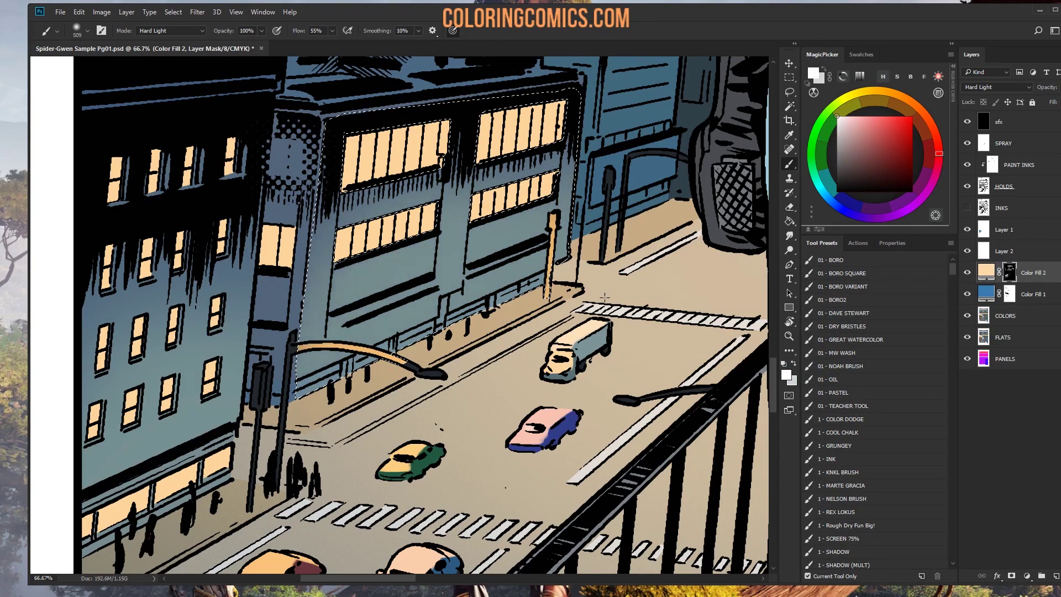
Step: Select the low blue wall behind the far street lamp on the COLORS layer, brush warm light onto it through the Color Fill 2 mask, and deselect
{"action": "key", "text": "w"}
{"action": "left_click_drag", "start_coordinate": [604, 296], "coordinate": [322, 396]}
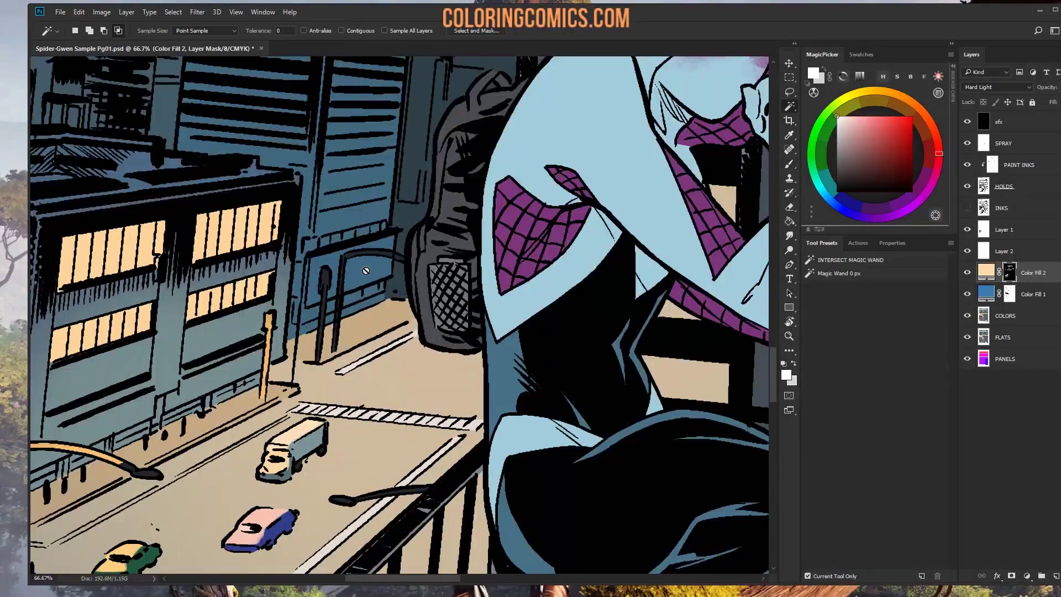
{"action": "left_click", "coordinate": [366, 271]}
{"action": "left_click", "coordinate": [332, 235]}
{"action": "left_click", "coordinate": [1003, 316]}
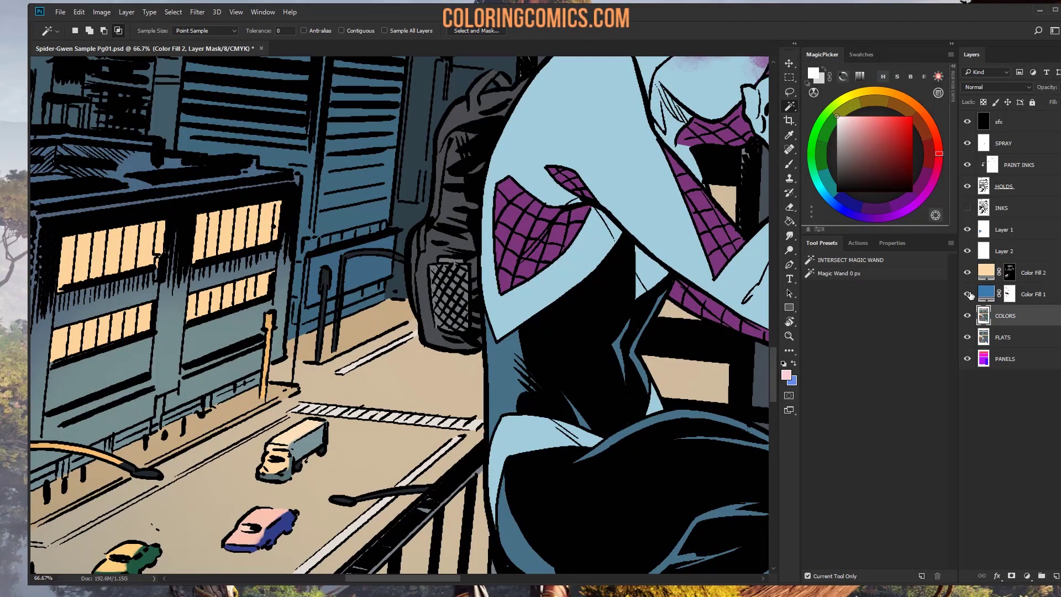
{"action": "left_click", "coordinate": [363, 257]}
{"action": "left_click", "coordinate": [1009, 272]}
{"action": "key", "text": "b"}
{"action": "left_click_drag", "start_coordinate": [442, 276], "coordinate": [458, 272]}
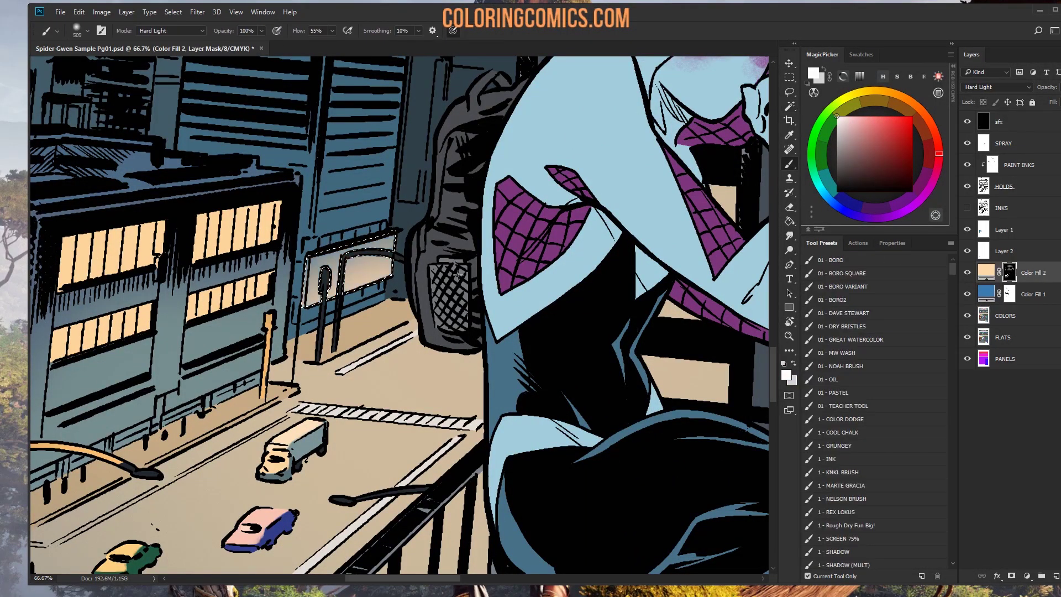
{"action": "key", "text": "ctrl+d"}
Step: On the COLORS layer, select the facade of the tall building behind the backpack with the Magic Wand
{"action": "left_click", "coordinate": [789, 335]}
{"action": "scroll", "coordinate": [524, 333], "scroll_direction": "down", "scroll_amount": 3}
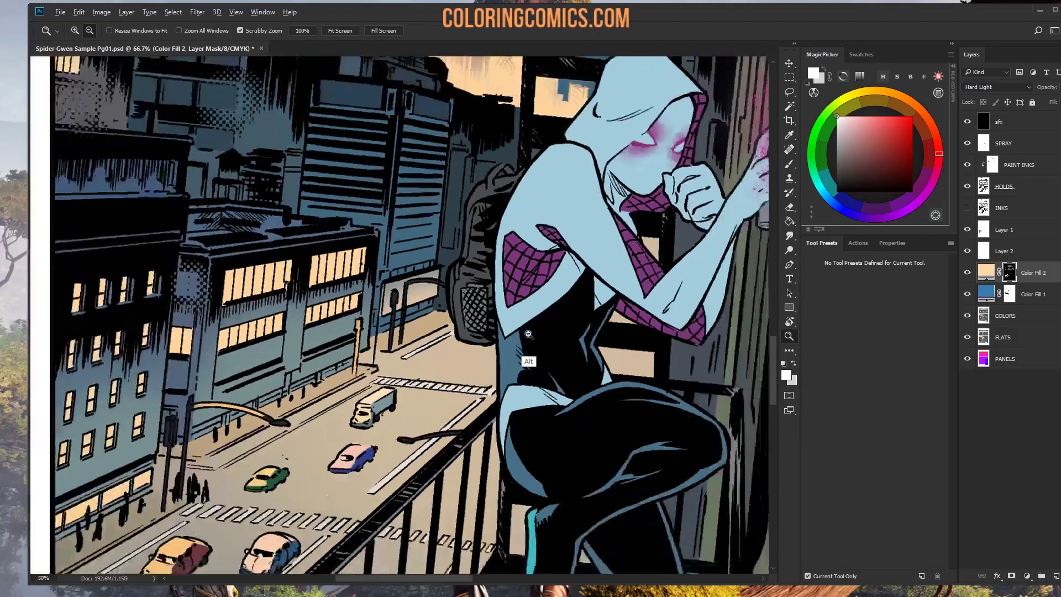
{"action": "left_click", "coordinate": [1005, 316]}
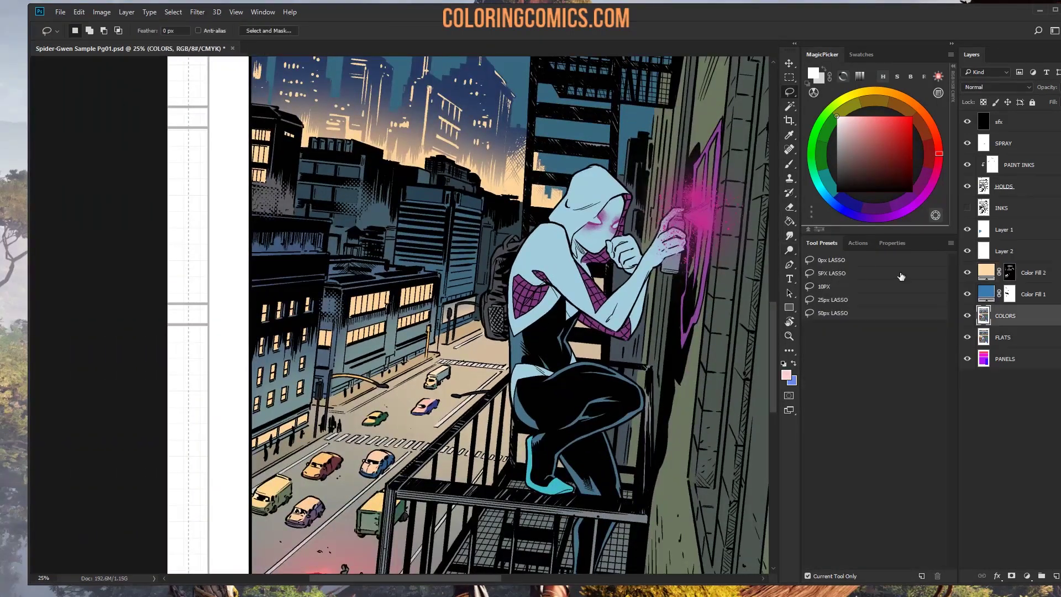
{"action": "key", "text": "w"}
{"action": "key", "text": "shift+w"}
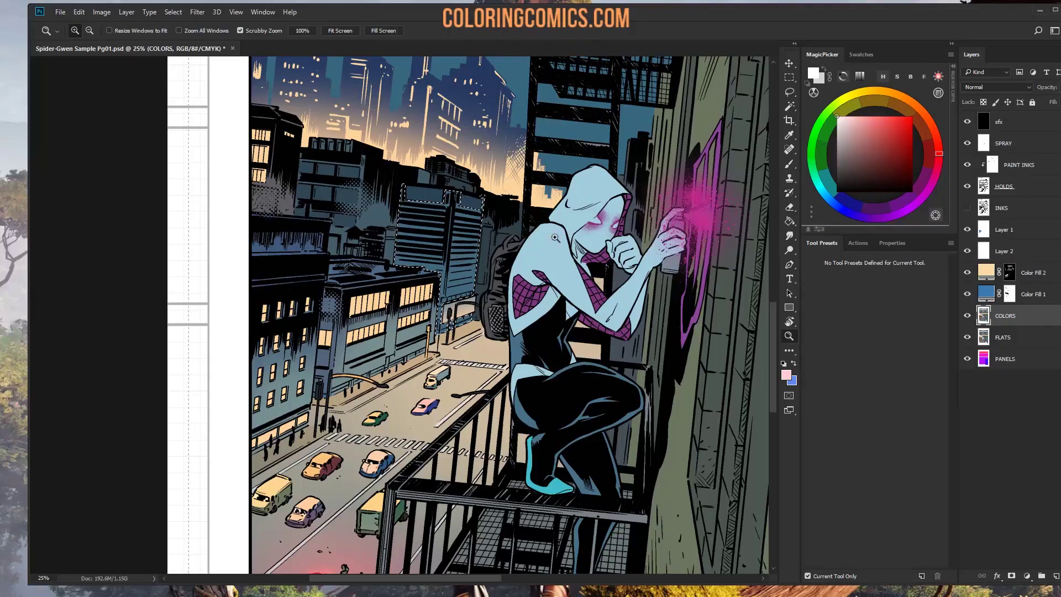
{"action": "left_click", "coordinate": [478, 295]}
Step: Brush a warm glow onto the base of the tall building through the Color Fill 2 mask and clear the selection
{"action": "key", "text": "alt+bracketright"}
{"action": "key", "text": "alt+bracketright"}
{"action": "key", "text": "b"}
{"action": "mouse_move", "coordinate": [481, 301]}
{"action": "left_mouse_down"}
{"action": "mouse_move", "coordinate": [420, 276]}
{"action": "mouse_move", "coordinate": [464, 321]}
{"action": "mouse_move", "coordinate": [470, 284]}
{"action": "left_mouse_up"}
{"action": "key", "text": "ctrl+d"}
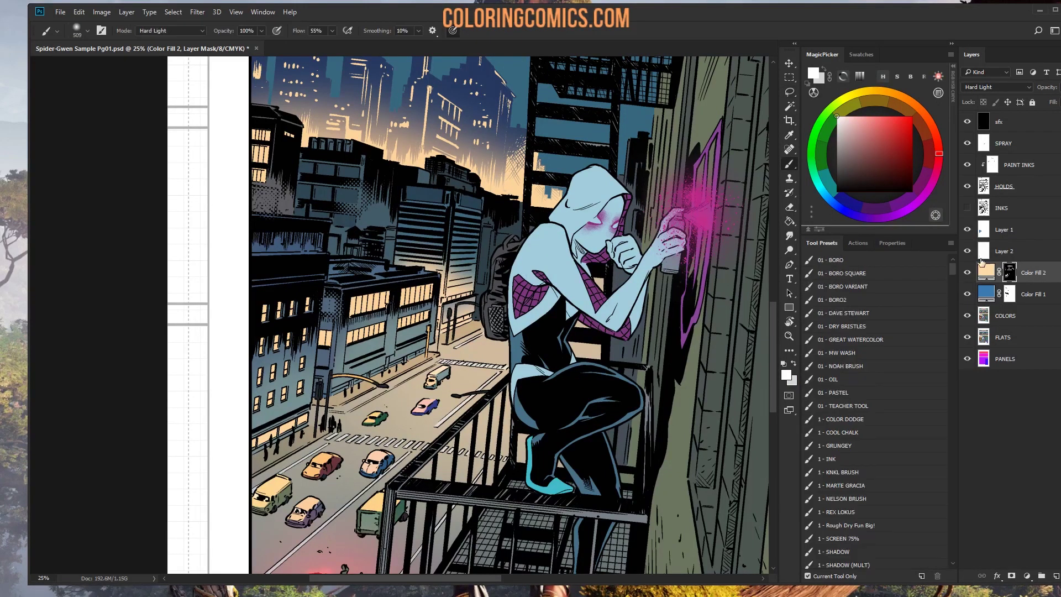
Step: On the COLORS layer, select the dark mid-distance buildings above the lit rooftops with the Magic Wand
{"action": "left_click", "coordinate": [997, 318]}
{"action": "key", "text": "w"}
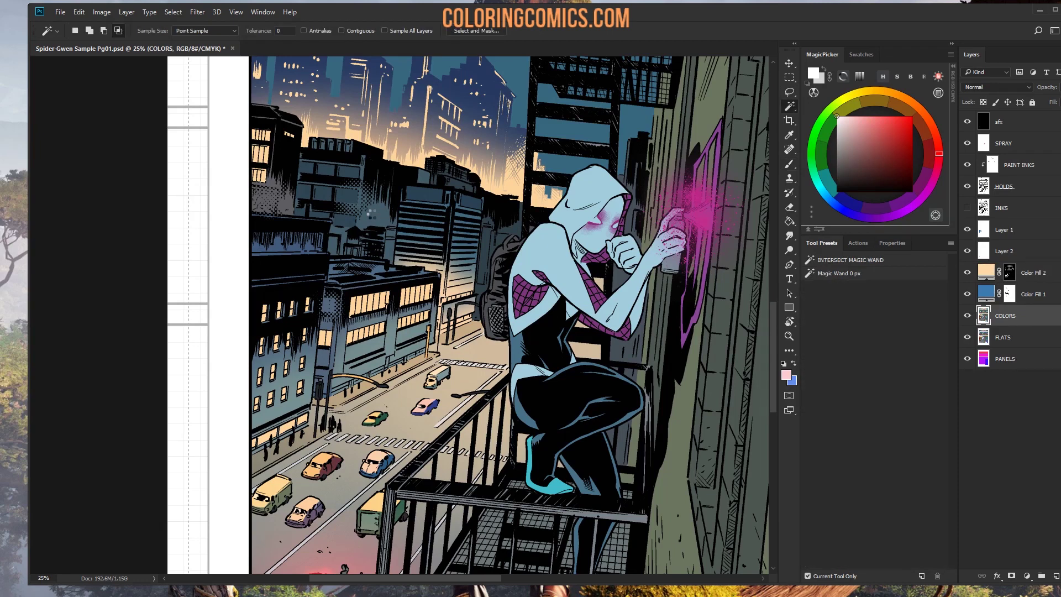
{"action": "left_click", "coordinate": [348, 232], "text": "shift"}
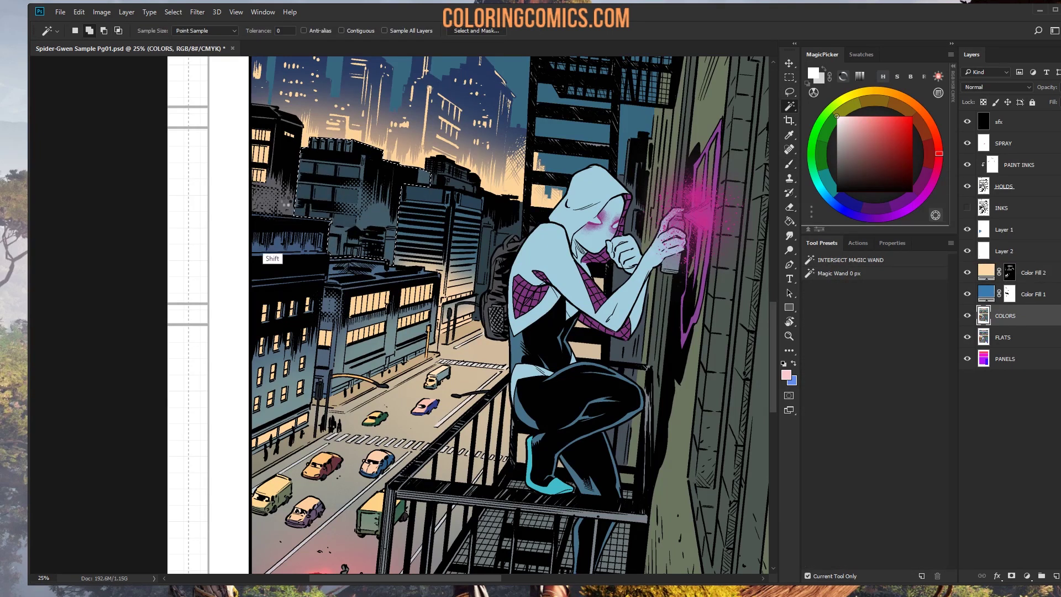
Step: Brush a soft warm glow over the selected mid-distance buildings through the Color Fill 2 mask with an enlarged brush
{"action": "left_click", "coordinate": [1009, 273]}
{"action": "key", "text": "b"}
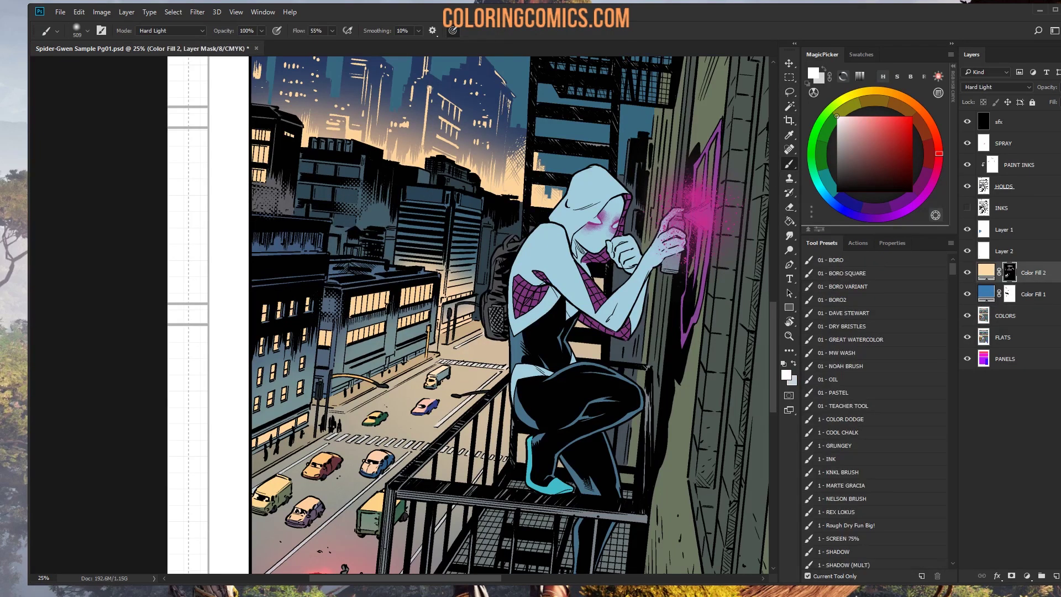
{"action": "key", "text": "ctrl+2"}
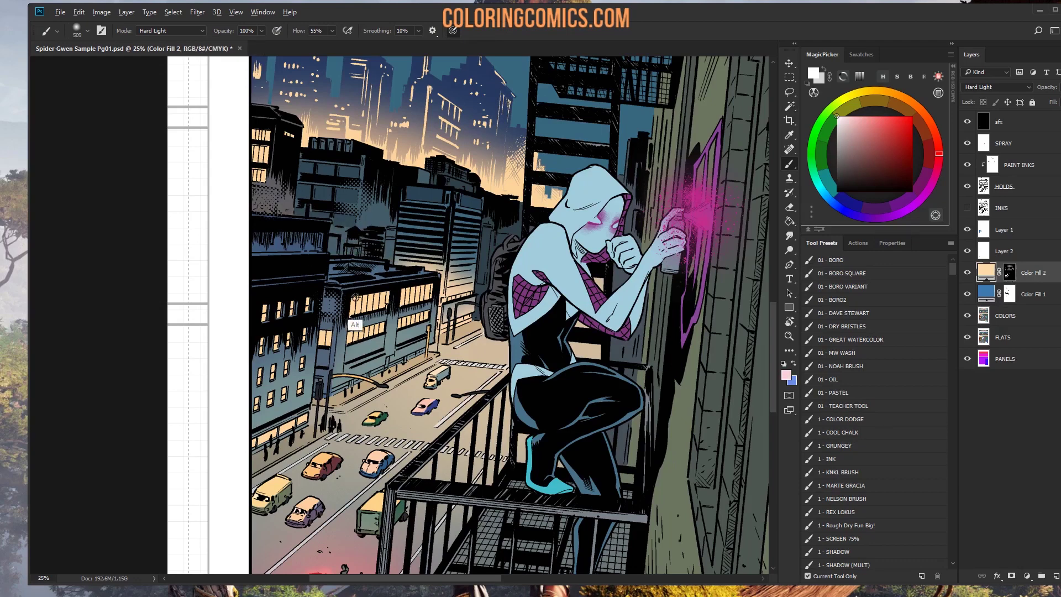
{"action": "mouse_move", "coordinate": [356, 297]}
{"action": "left_mouse_down"}
{"action": "mouse_move", "coordinate": [390, 307]}
{"action": "mouse_move", "coordinate": [354, 293]}
{"action": "left_mouse_up"}
{"action": "left_click", "coordinate": [330, 288]}
{"action": "left_click", "coordinate": [352, 246]}
{"action": "key", "text": "ctrl+backslash"}
{"action": "left_click_drag", "start_coordinate": [307, 251], "coordinate": [365, 226]}
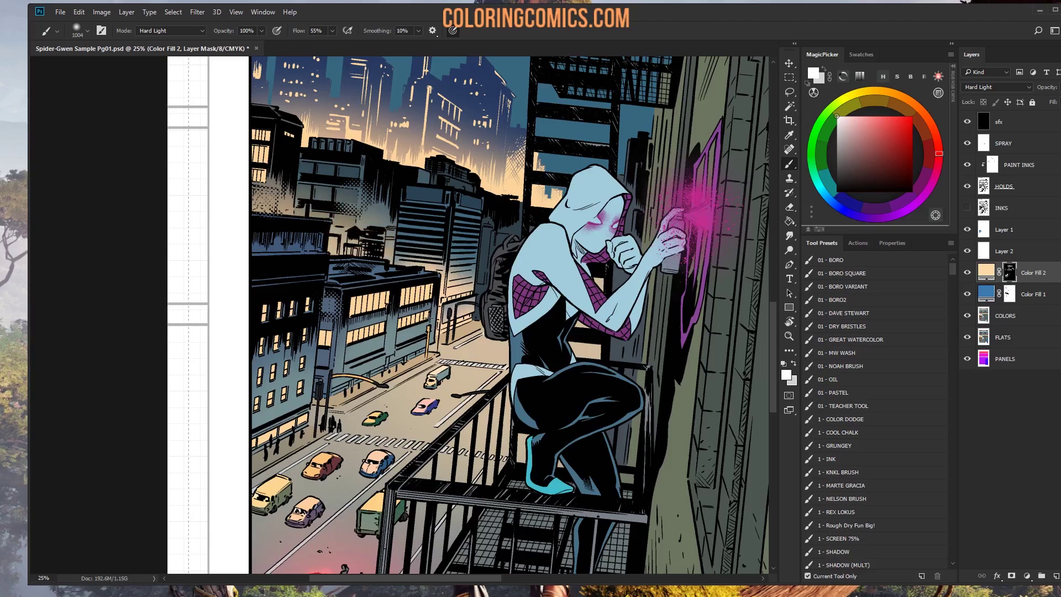
Step: Compare the color swatch and mask of the Color Fill 2 layer with those of Color Fill 1
{"action": "key", "text": "l"}
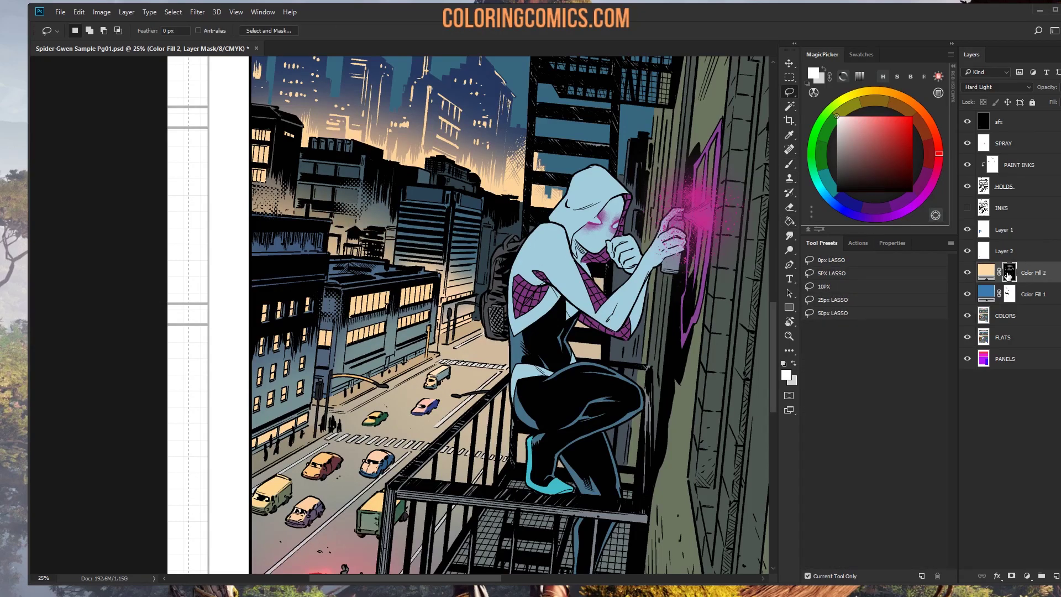
{"action": "left_click", "coordinate": [994, 279]}
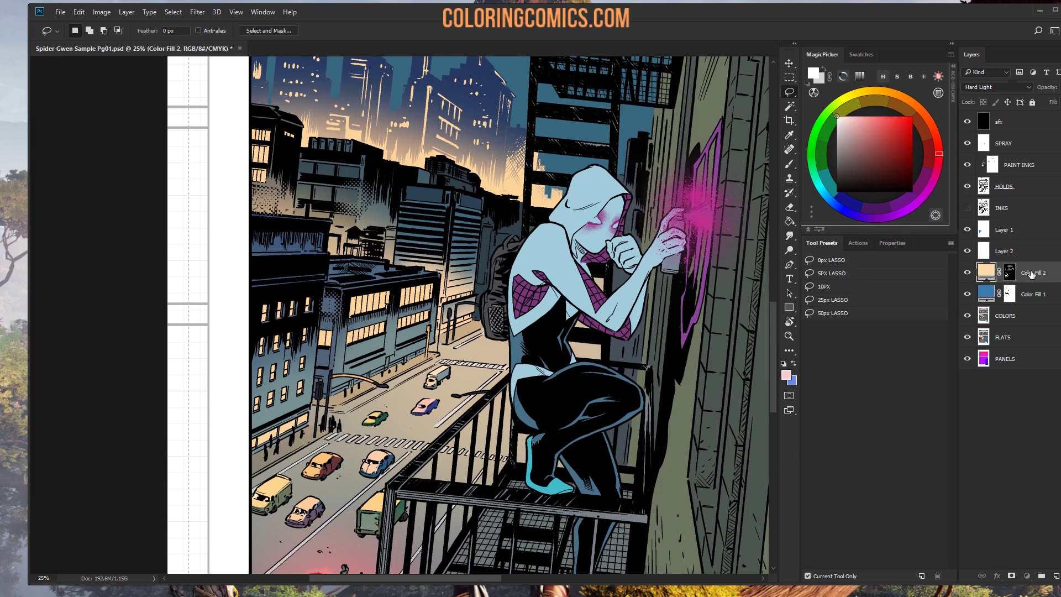
{"action": "left_click", "coordinate": [1009, 274]}
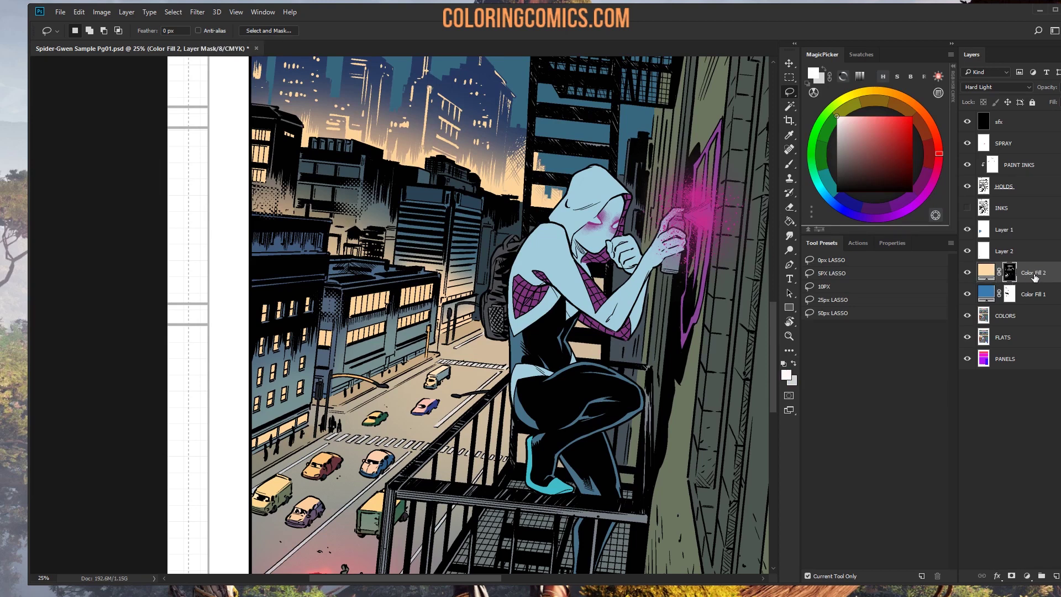
{"action": "key", "text": "ctrl+2"}
{"action": "key", "text": "ctrl+backslash"}
{"action": "key", "text": "ctrl+2"}
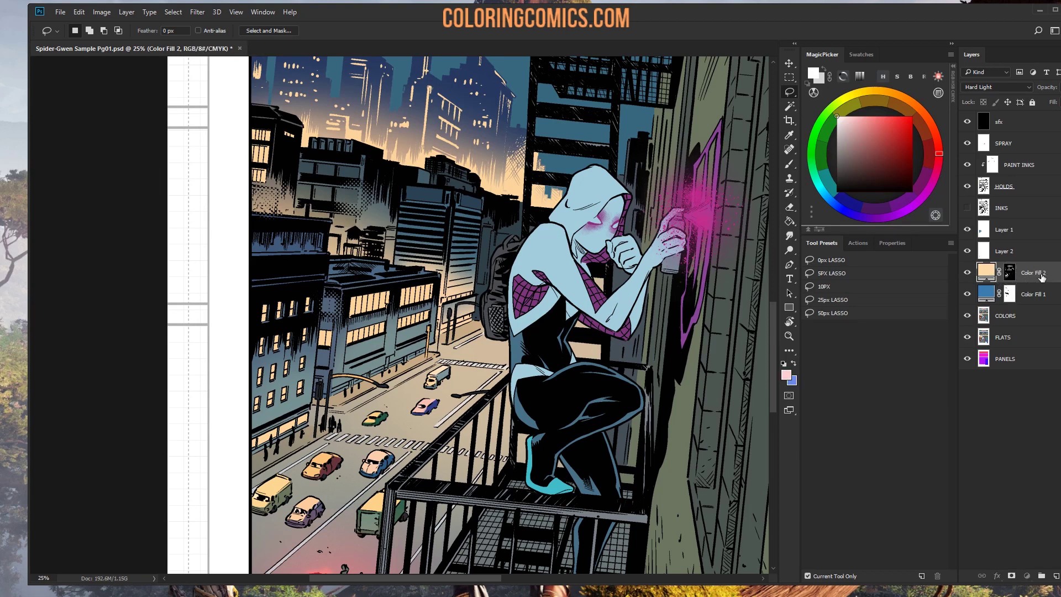
{"action": "left_click", "coordinate": [1009, 274]}
{"action": "key", "text": "ctrl+2"}
{"action": "left_click", "coordinate": [1009, 295]}
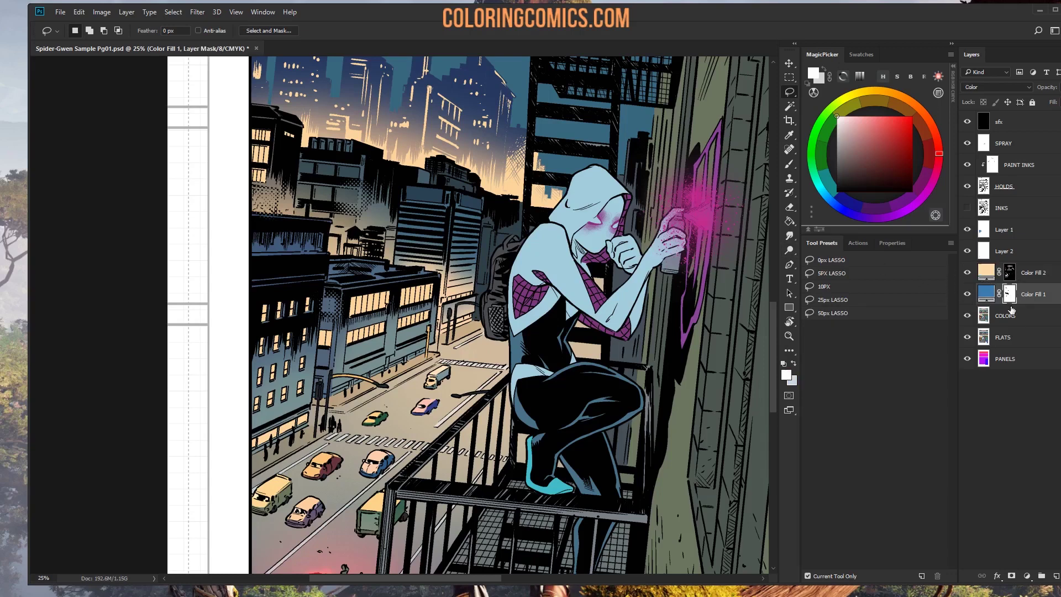
{"action": "left_click", "coordinate": [1005, 279]}
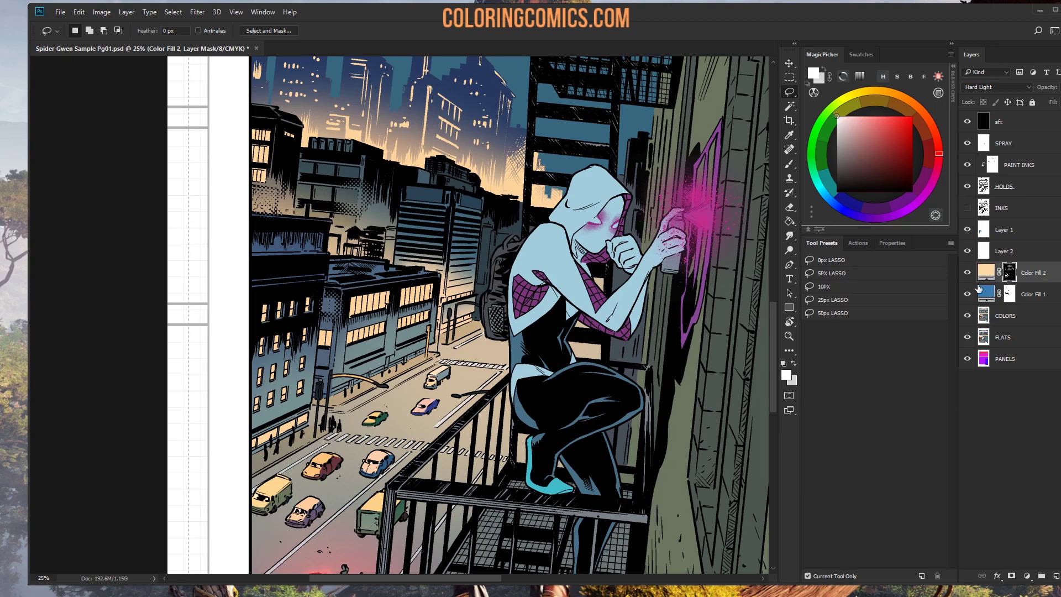
{"action": "left_click", "coordinate": [1047, 304]}
{"action": "left_click", "coordinate": [1044, 277]}
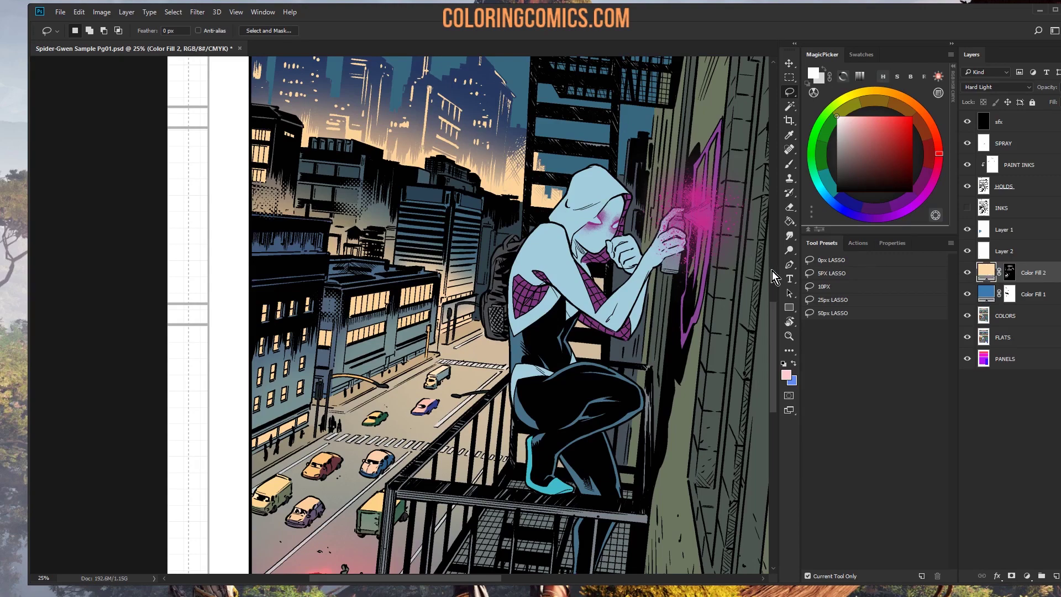
Step: Select the olive and gray-green wall beside Spider-Gwen on the COLORS layer with the Magic Wand, limiting the selection to the third panel through PANELS
{"action": "left_click", "coordinate": [789, 336]}
{"action": "key", "text": "ctrl+minus"}
{"action": "key", "text": "ctrl+minus"}
{"action": "key", "text": "ctrl+minus"}
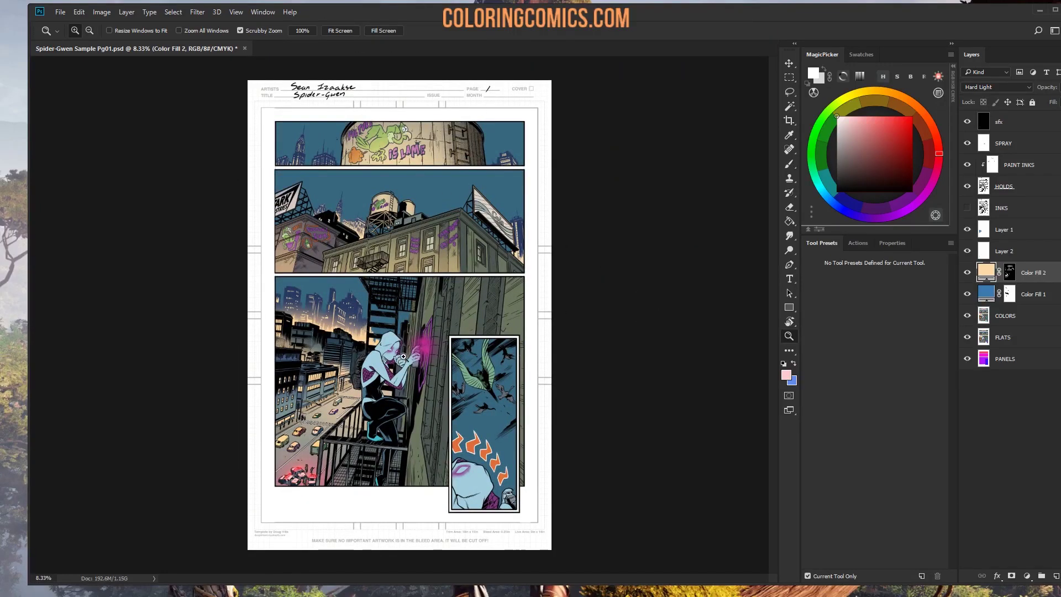
{"action": "left_click", "coordinate": [404, 357]}
{"action": "key", "text": "b"}
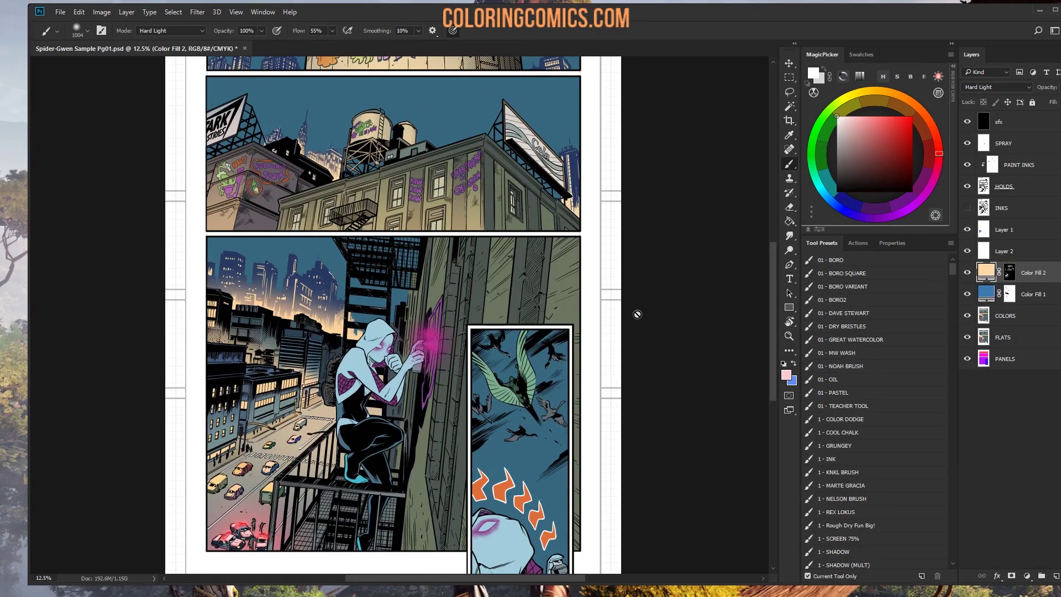
{"action": "scroll", "coordinate": [583, 275], "scroll_direction": "down", "scroll_amount": 2}
{"action": "left_click", "coordinate": [1005, 315]}
{"action": "key", "text": "w"}
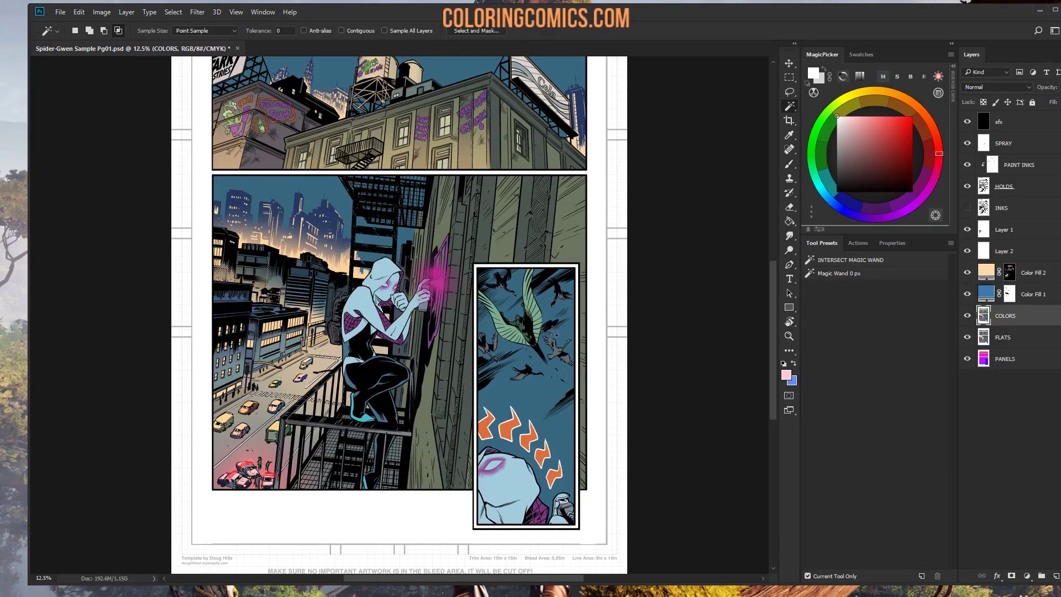
{"action": "left_click", "coordinate": [479, 248], "text": "shift"}
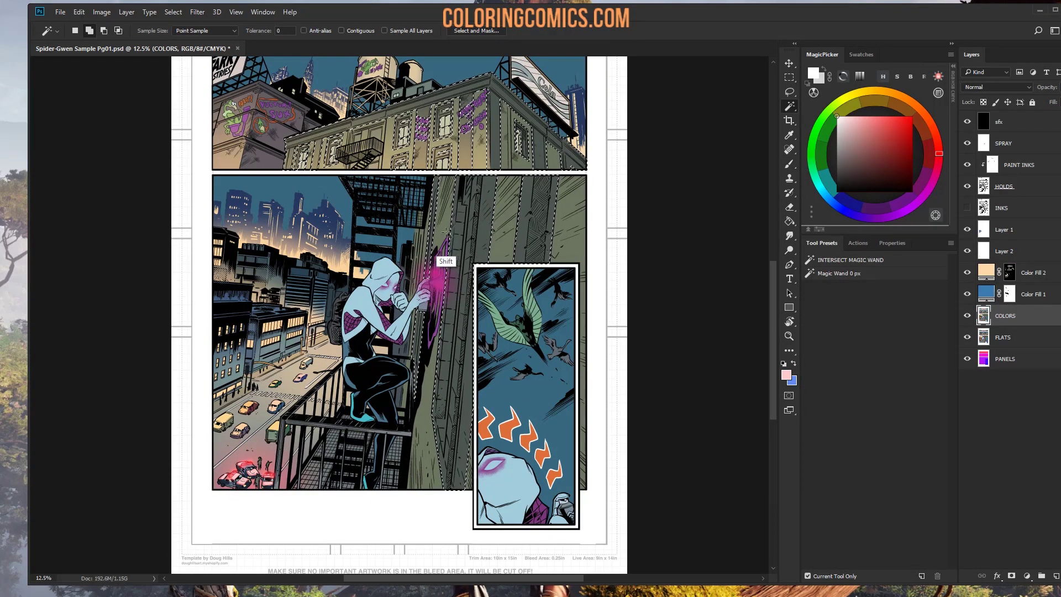
{"action": "left_click", "coordinate": [434, 323], "text": "shift"}
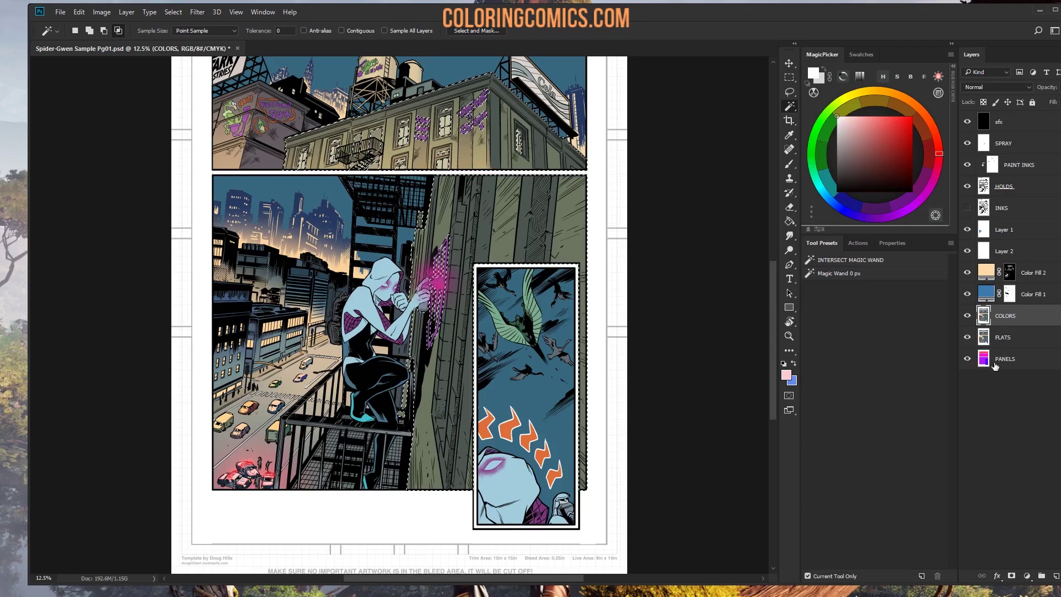
{"action": "key", "text": "alt+comma"}
{"action": "scroll", "coordinate": [490, 212], "scroll_direction": "up", "scroll_amount": 2}
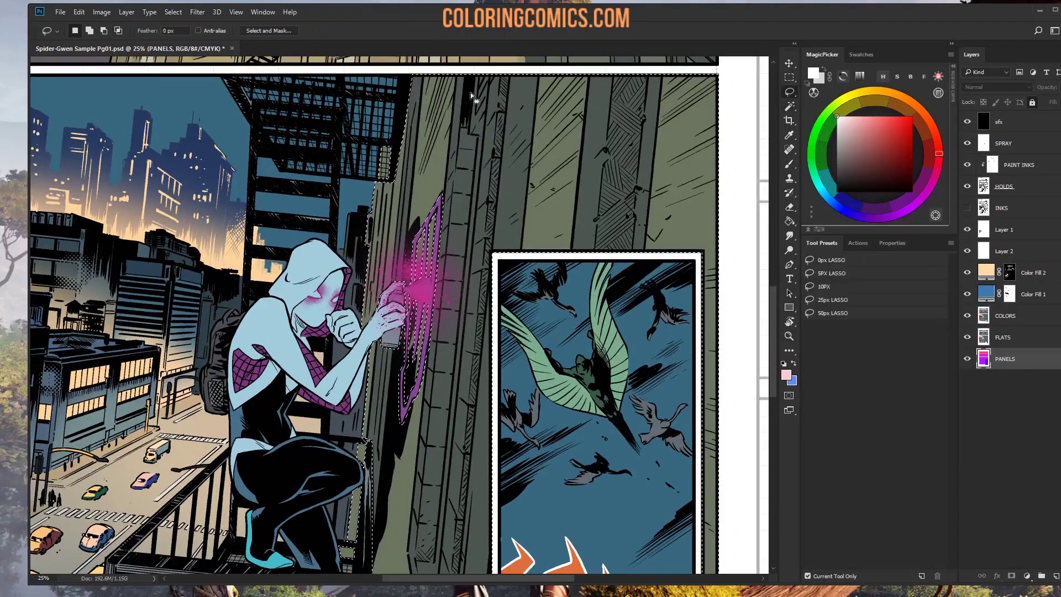
Step: Use the Lasso to trace the straight wall edge left of the hatched trim, from the panel's upper border down to its base
{"action": "key", "text": "l"}
{"action": "mouse_move", "coordinate": [461, 127]}
{"action": "left_mouse_down"}
{"action": "mouse_move", "coordinate": [398, 574]}
{"action": "mouse_move", "coordinate": [417, 552]}
{"action": "mouse_move", "coordinate": [434, 494]}
{"action": "mouse_move", "coordinate": [499, 30]}
{"action": "mouse_move", "coordinate": [494, 125]}
{"action": "left_mouse_up"}
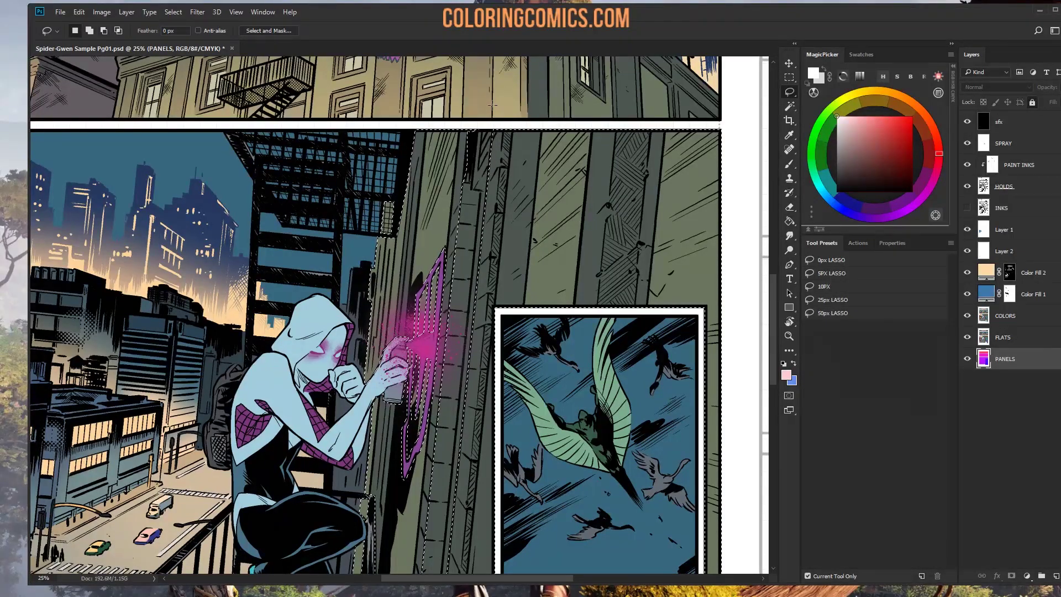
{"action": "mouse_move", "coordinate": [501, 308]}
{"action": "left_mouse_down"}
{"action": "mouse_move", "coordinate": [448, 186]}
{"action": "mouse_move", "coordinate": [464, 267]}
{"action": "left_mouse_up"}
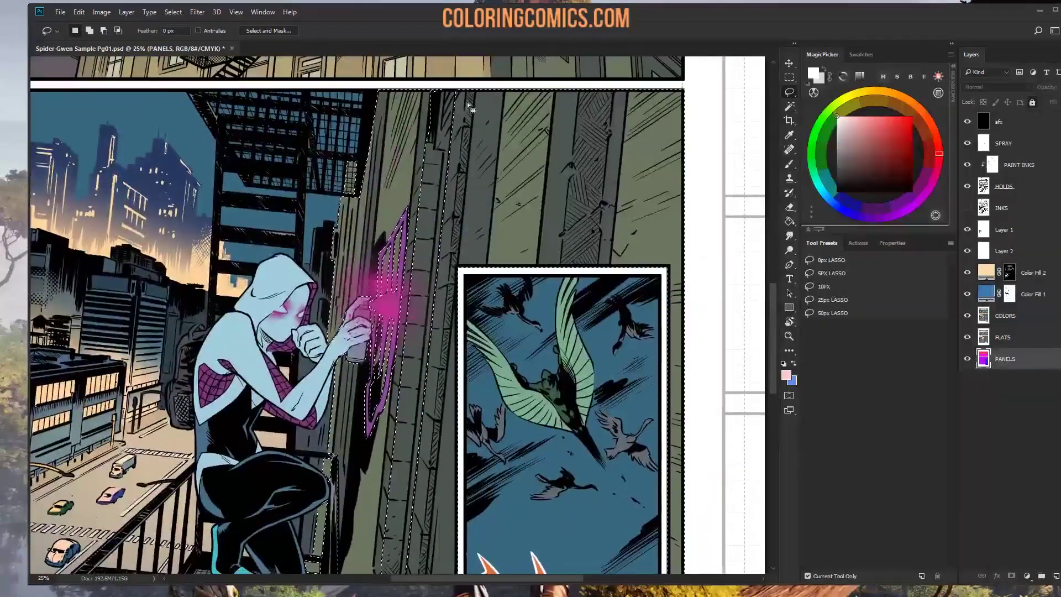
{"action": "mouse_move", "coordinate": [466, 88]}
{"action": "left_mouse_down"}
{"action": "mouse_move", "coordinate": [451, 512]}
{"action": "mouse_move", "coordinate": [437, 569]}
{"action": "mouse_move", "coordinate": [418, 506]}
{"action": "mouse_move", "coordinate": [423, 572]}
{"action": "mouse_move", "coordinate": [404, 483]}
{"action": "mouse_move", "coordinate": [414, 504]}
{"action": "mouse_move", "coordinate": [431, 61]}
{"action": "mouse_move", "coordinate": [480, 35]}
{"action": "mouse_move", "coordinate": [463, 256]}
{"action": "left_mouse_up"}
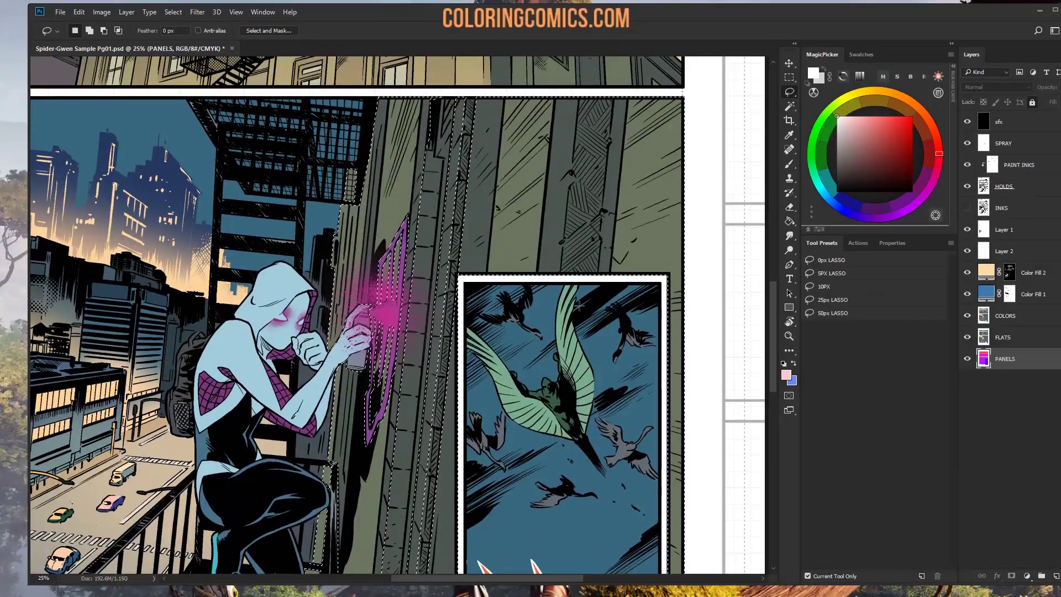
{"action": "key", "text": "z"}
{"action": "left_click", "coordinate": [462, 259]}
{"action": "left_click", "coordinate": [463, 259]}
{"action": "key", "text": "l"}
{"action": "scroll", "coordinate": [473, 386], "scroll_direction": "up", "scroll_amount": 4}
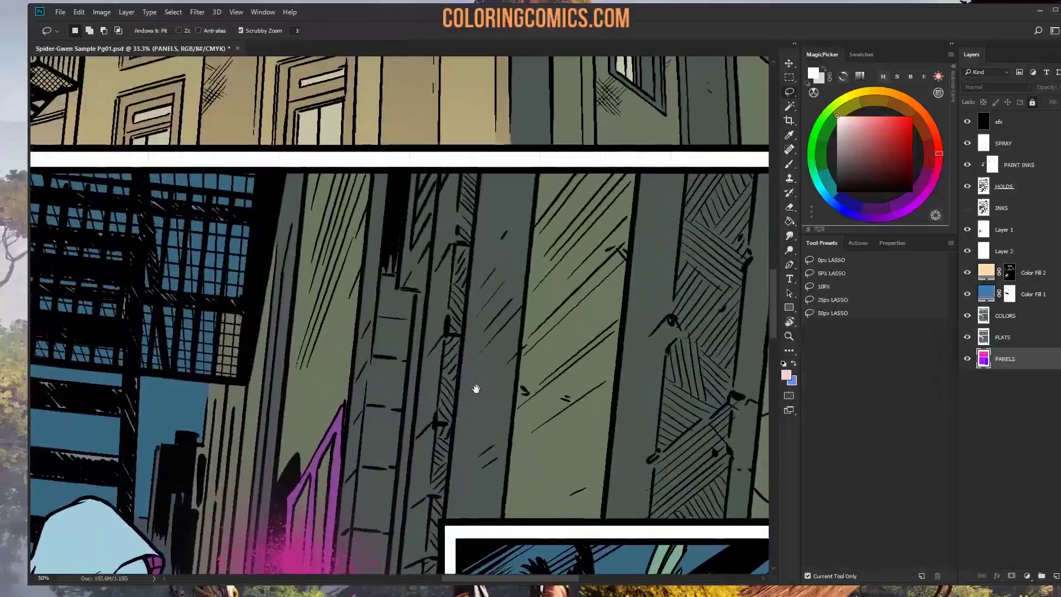
{"action": "key", "text": "alt"}
{"action": "left_click", "coordinate": [458, 164]}
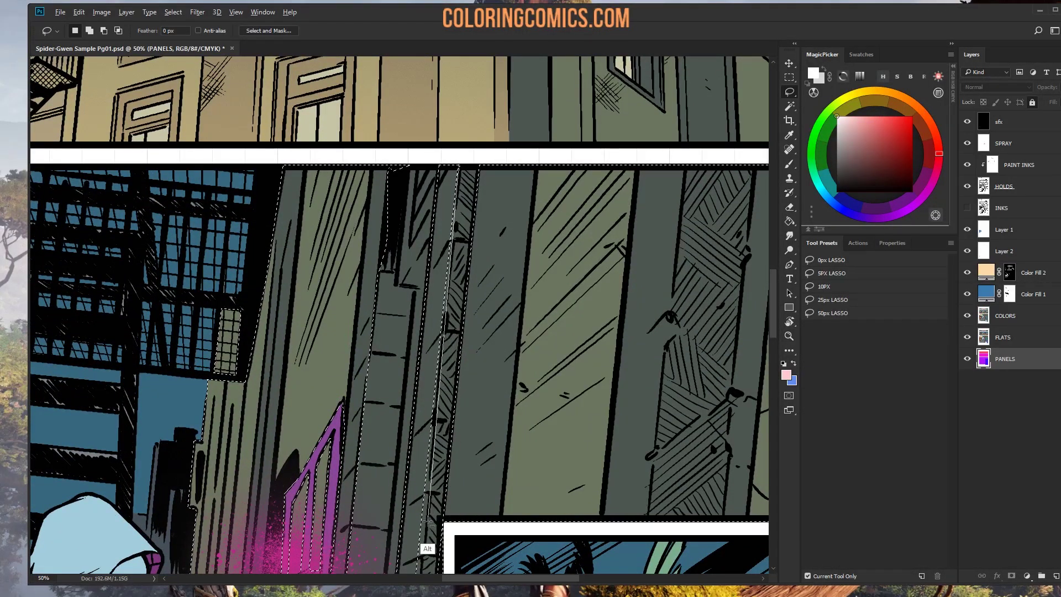
{"action": "scroll", "coordinate": [429, 520], "scroll_direction": "down", "scroll_amount": 5}
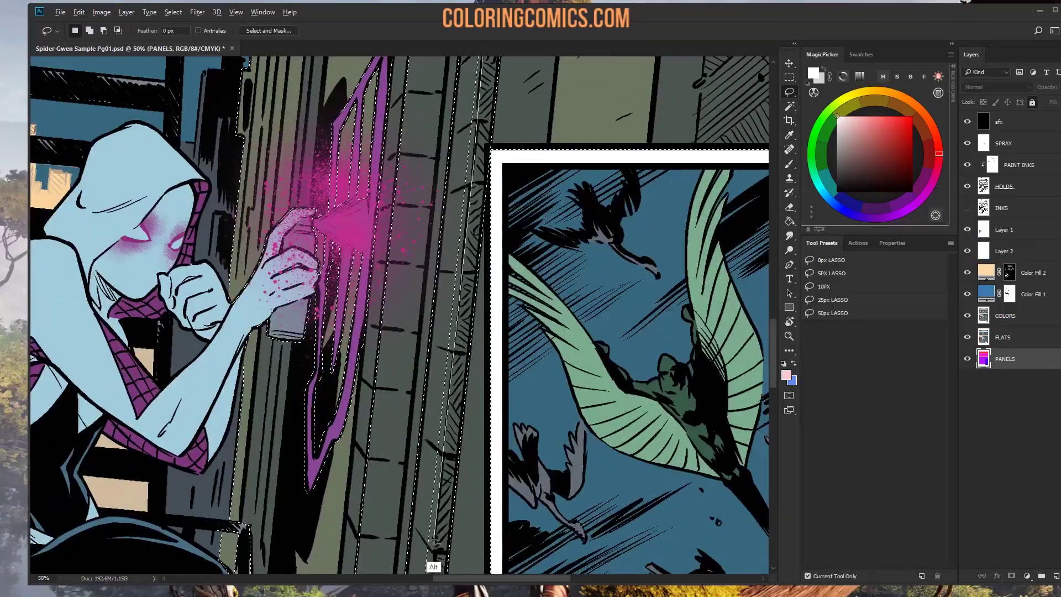
{"action": "scroll", "coordinate": [434, 549], "scroll_direction": "up", "scroll_amount": 2}
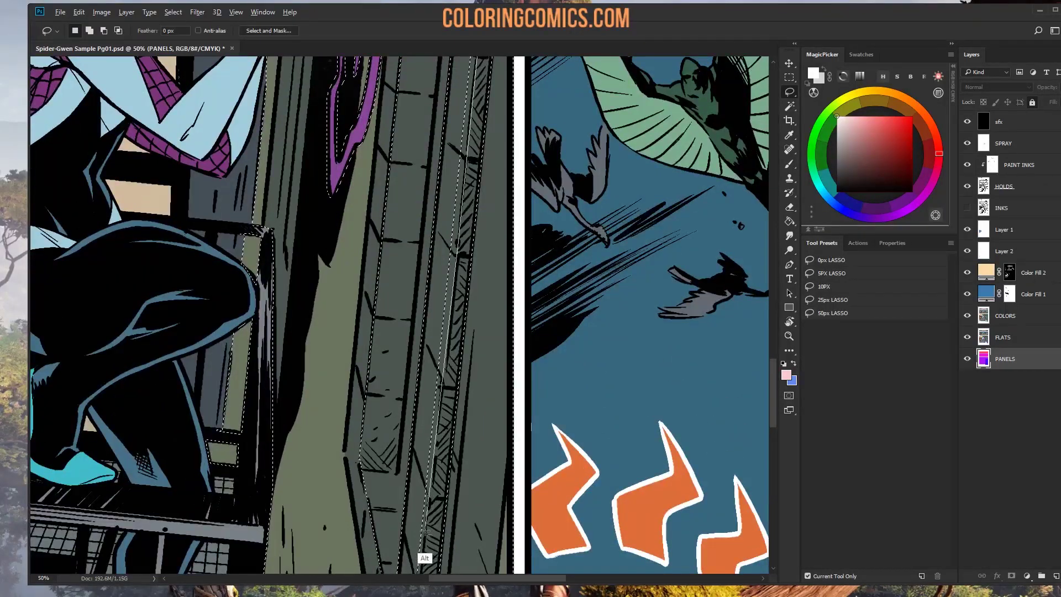
{"action": "scroll", "coordinate": [425, 532], "scroll_direction": "down", "scroll_amount": 5}
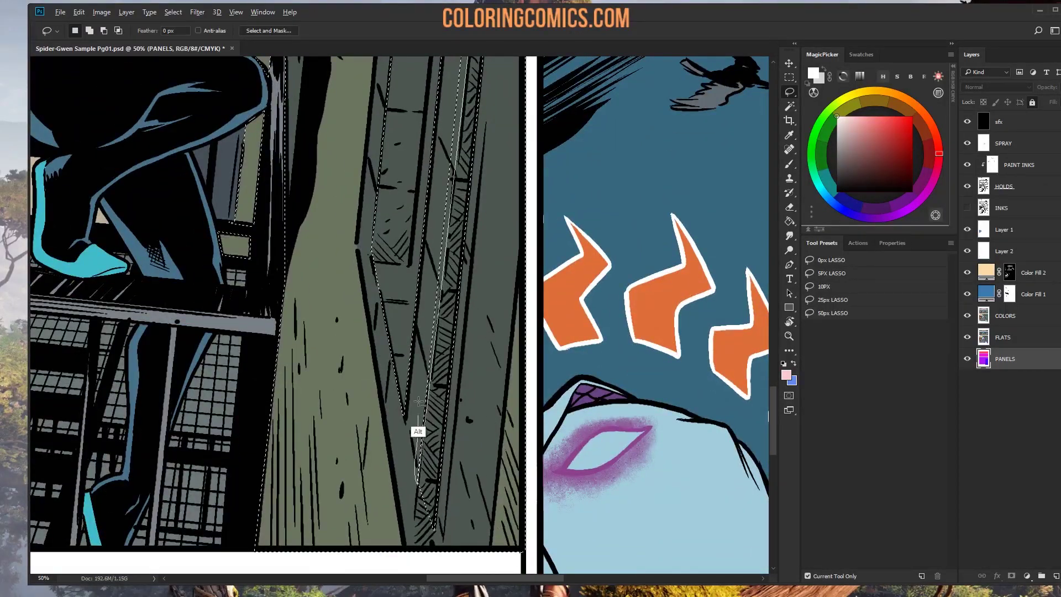
{"action": "scroll", "coordinate": [428, 328], "scroll_direction": "up", "scroll_amount": 5}
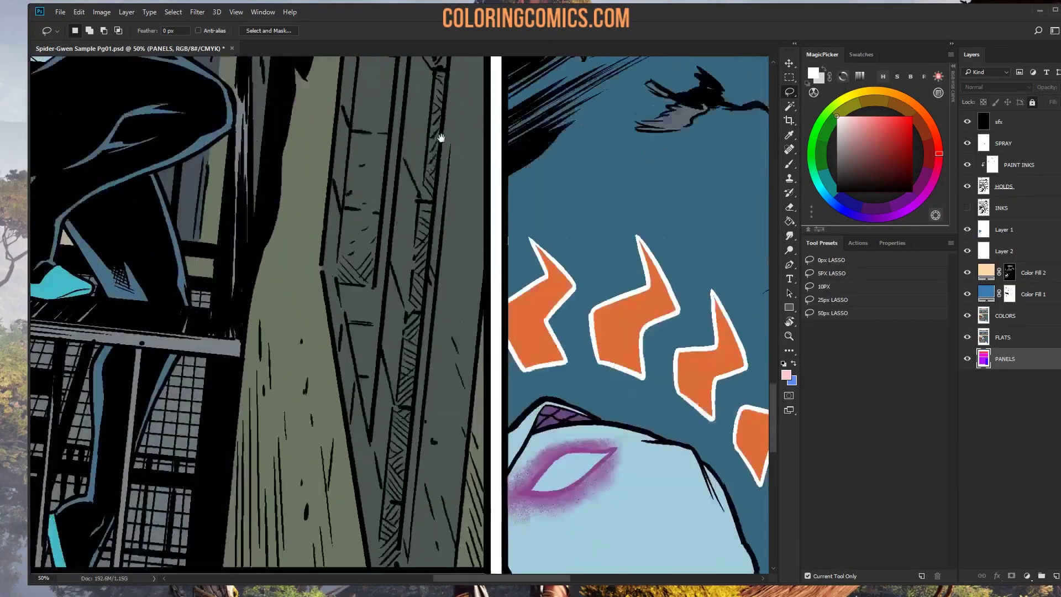
Step: Add the narrow strip between the brick column and the hatched trim to the selection by tracing it up and back down with the Lasso
{"action": "scroll", "coordinate": [453, 127], "scroll_direction": "down", "scroll_amount": 6}
{"action": "key", "text": "shift"}
{"action": "key", "text": "alt"}
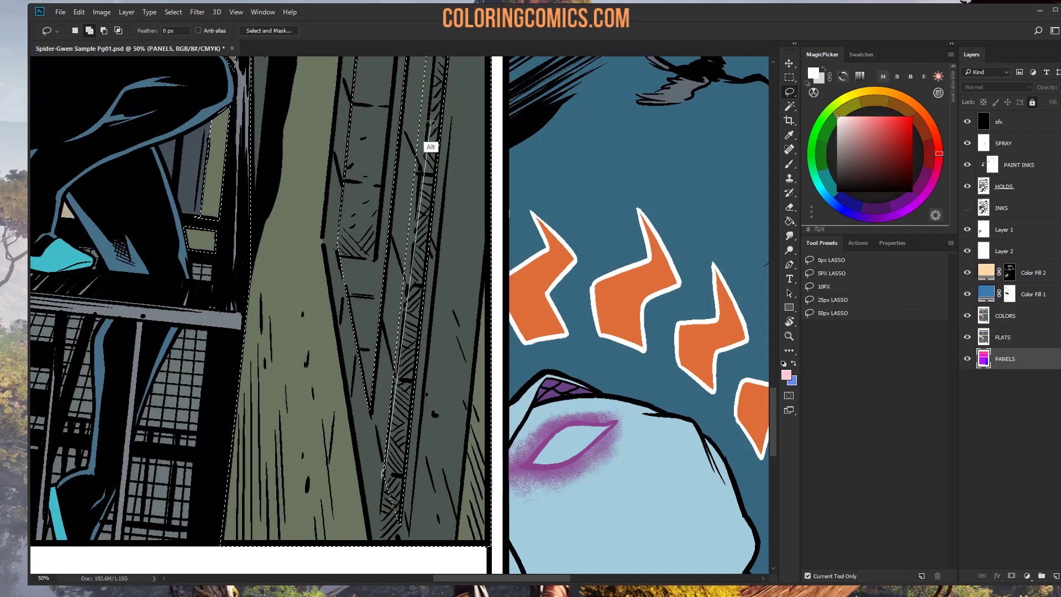
{"action": "scroll", "coordinate": [430, 132], "scroll_direction": "up", "scroll_amount": 6}
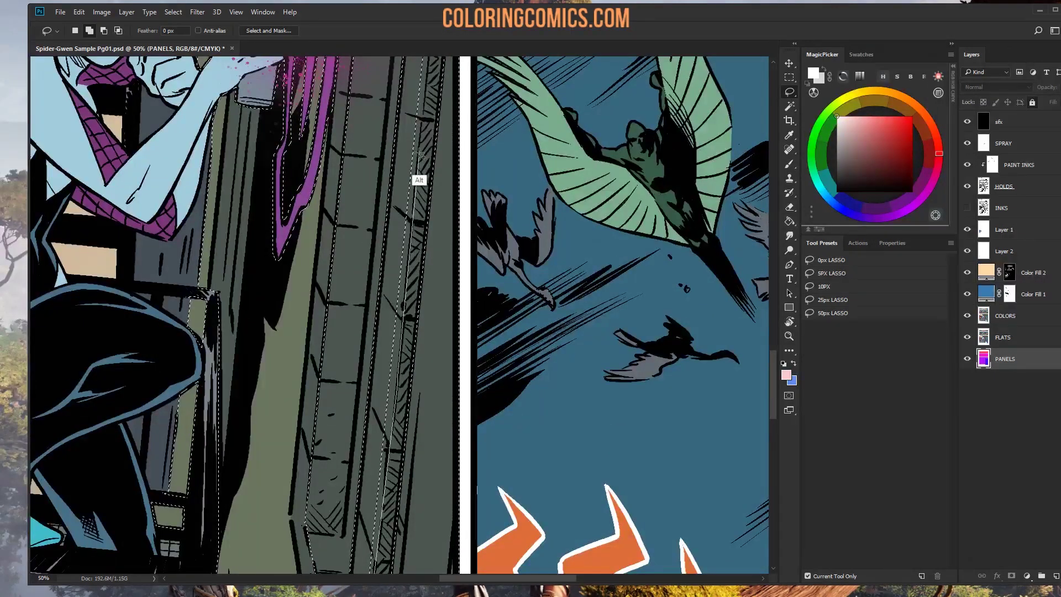
{"action": "scroll", "coordinate": [430, 69], "scroll_direction": "up", "scroll_amount": 6}
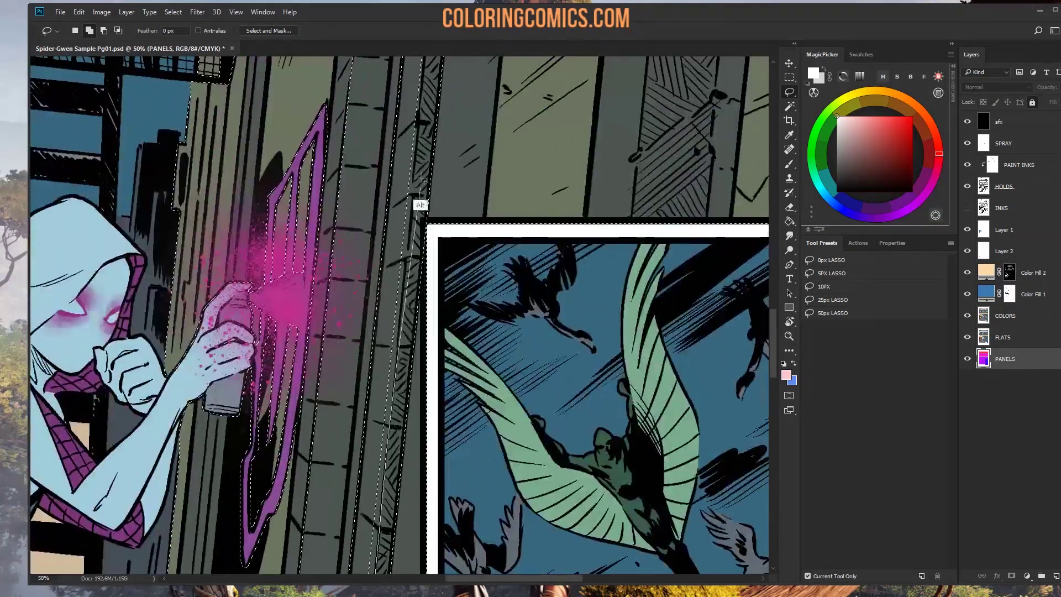
{"action": "scroll", "coordinate": [418, 123], "scroll_direction": "up", "scroll_amount": 4}
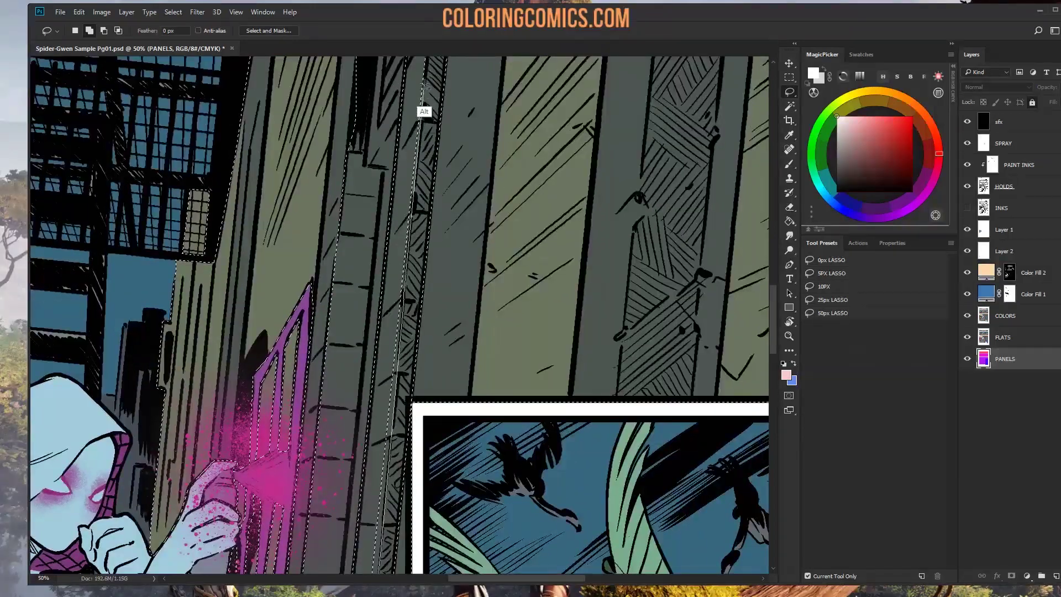
{"action": "scroll", "coordinate": [424, 88], "scroll_direction": "up", "scroll_amount": 4}
{"action": "scroll", "coordinate": [423, 83], "scroll_direction": "down", "scroll_amount": 6}
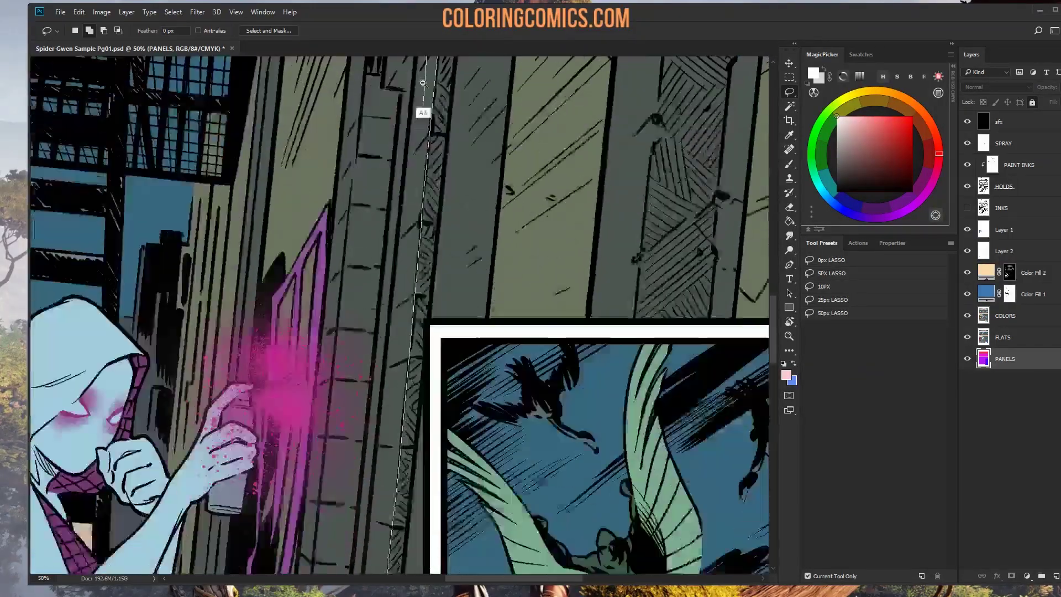
{"action": "scroll", "coordinate": [423, 83], "scroll_direction": "down", "scroll_amount": 1}
{"action": "left_click", "coordinate": [394, 340]}
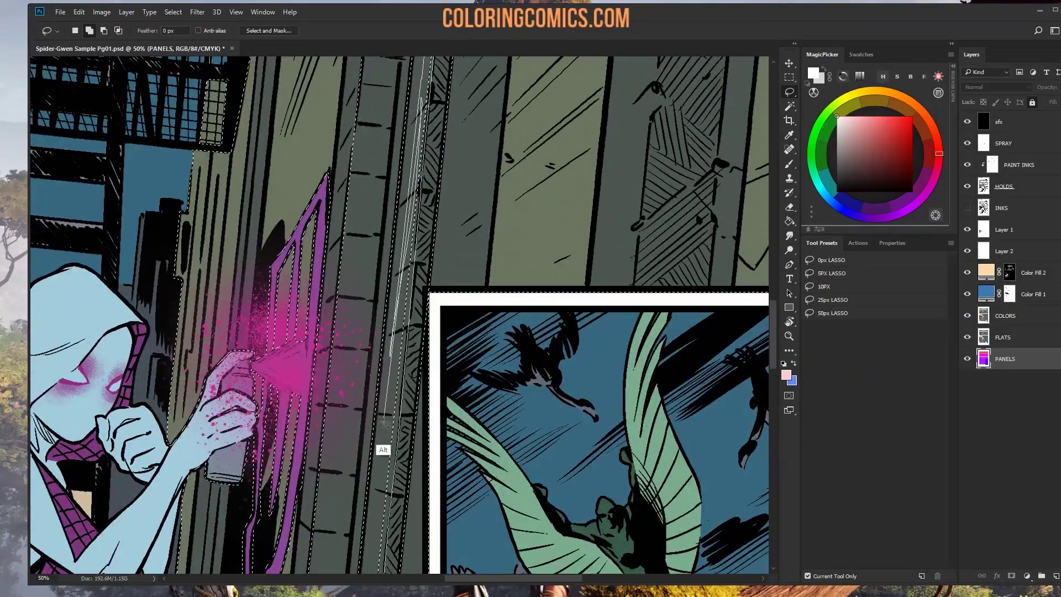
{"action": "scroll", "coordinate": [384, 423], "scroll_direction": "down", "scroll_amount": 10}
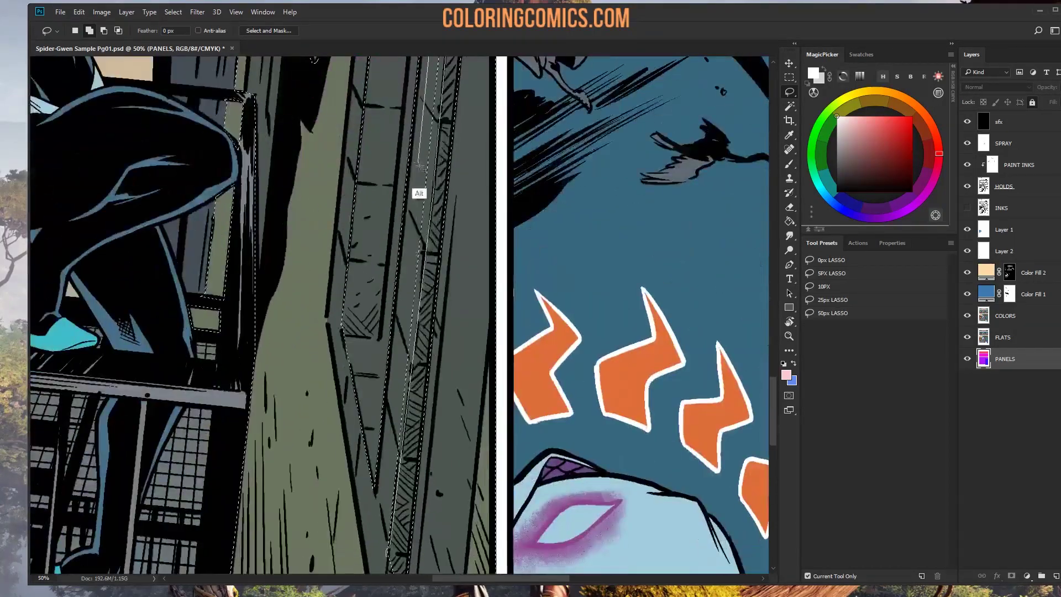
{"action": "left_click", "coordinate": [371, 512]}
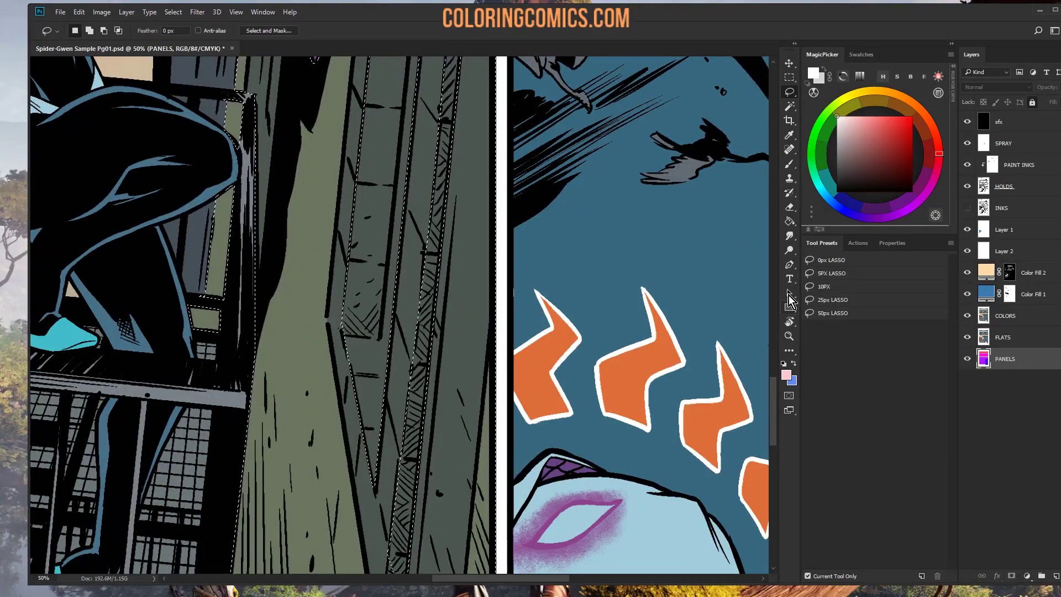
Step: Brush white into the Color Fill 2 mask with a 4563 px soft brush, casting warm street light over the lower part of the selected wall
{"action": "key", "text": "z"}
{"action": "left_click", "coordinate": [414, 301], "text": "alt"}
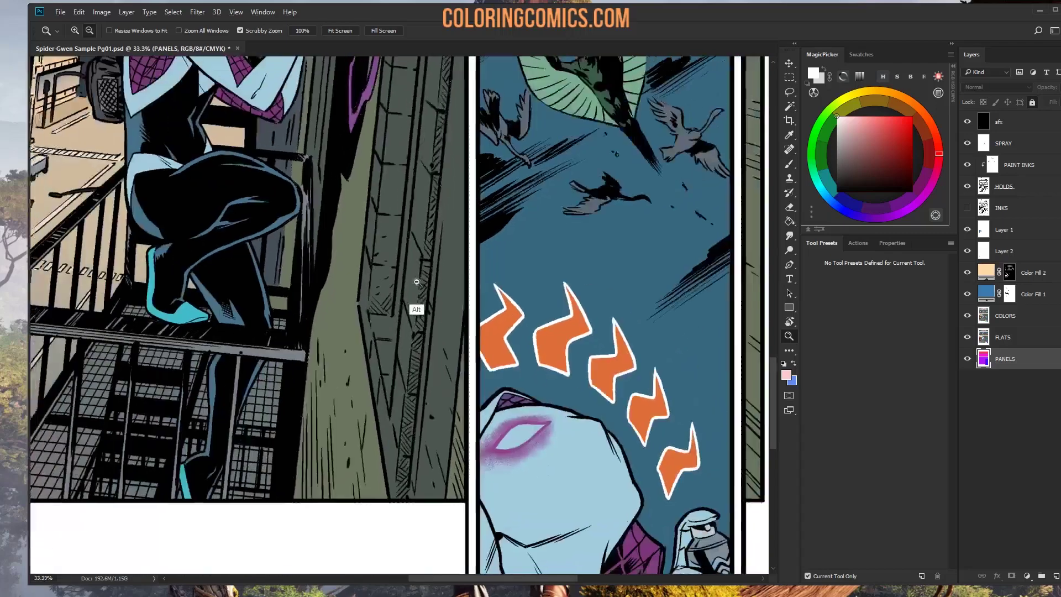
{"action": "left_click_drag", "start_coordinate": [435, 204], "coordinate": [460, 243]}
{"action": "left_click", "coordinate": [429, 266], "text": "alt"}
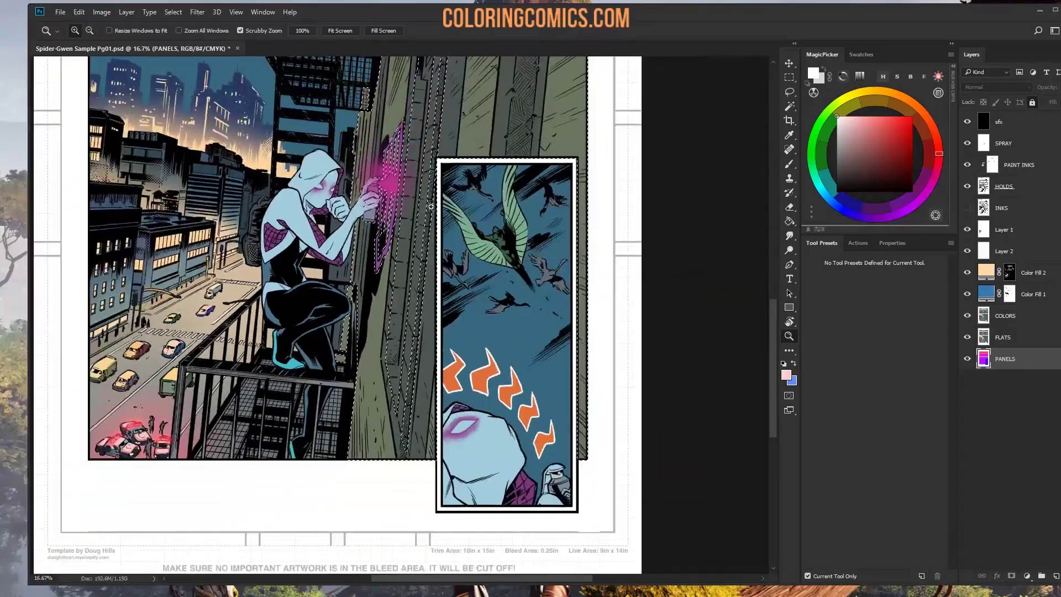
{"action": "left_click", "coordinate": [429, 265], "text": "alt"}
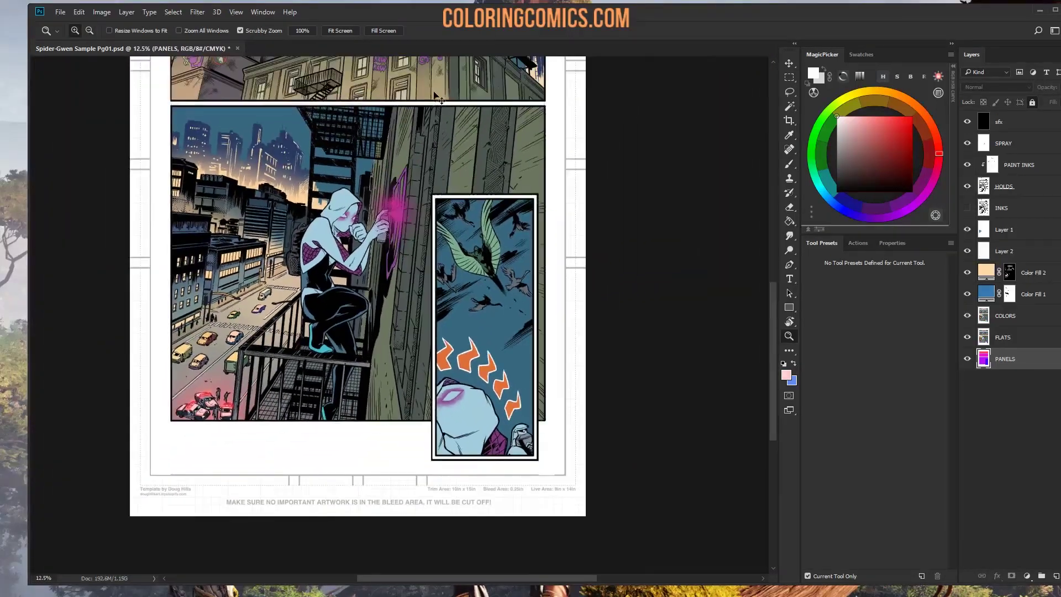
{"action": "left_click", "coordinate": [1009, 272]}
{"action": "key", "text": "b"}
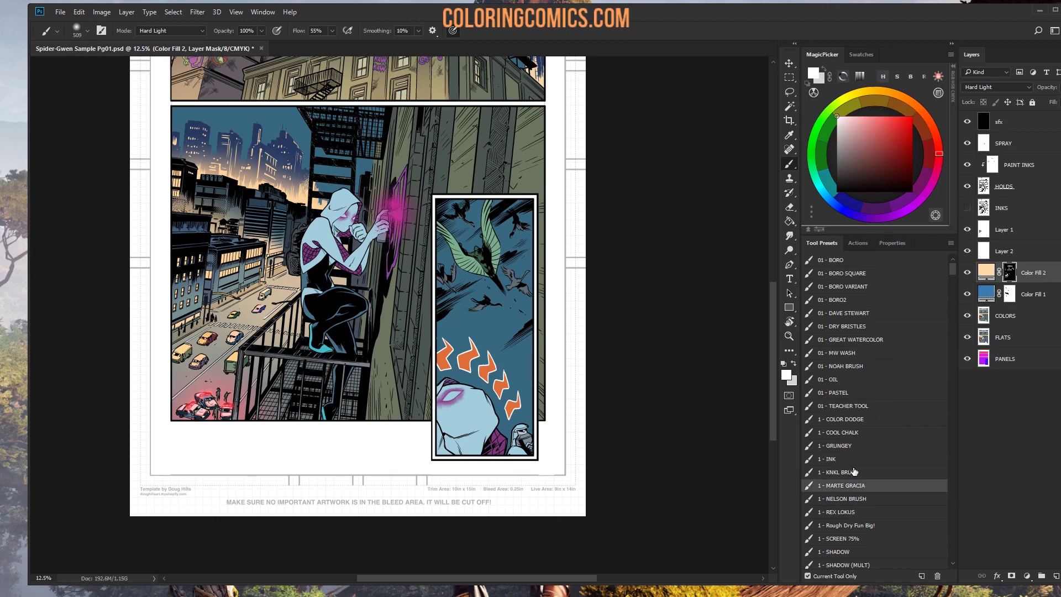
{"action": "left_click_drag", "start_coordinate": [408, 381], "coordinate": [553, 357]}
{"action": "left_click_drag", "start_coordinate": [317, 359], "coordinate": [317, 429]}
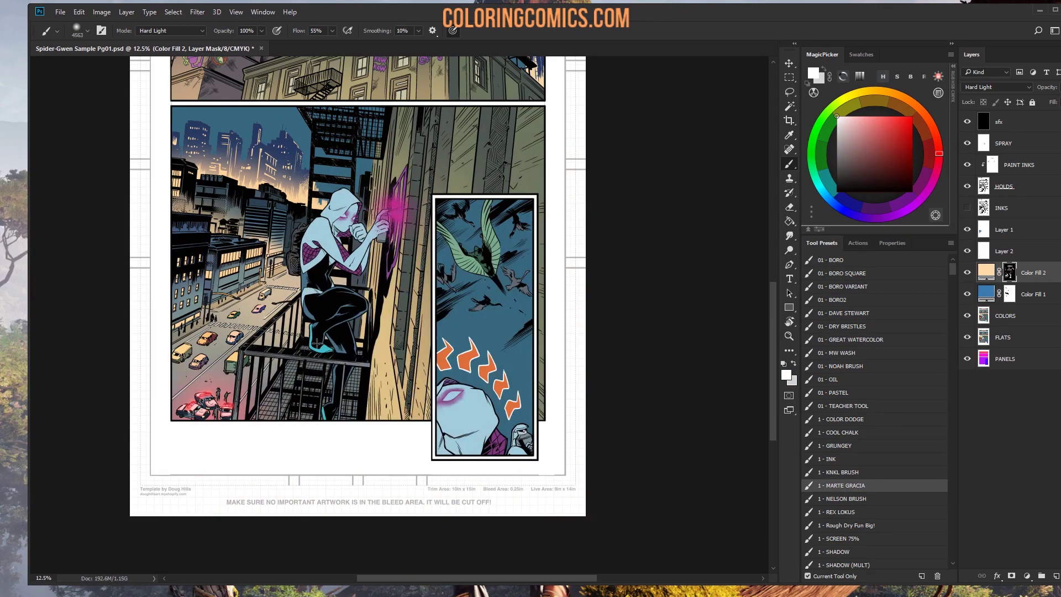
{"action": "left_click_drag", "start_coordinate": [317, 343], "coordinate": [368, 414]}
Step: Select the fire escape railing on the COLORS layer with the Magic Wand and colorize it green with hue 125 and saturation 25
{"action": "key", "text": "w"}
{"action": "left_click", "coordinate": [1014, 314]}
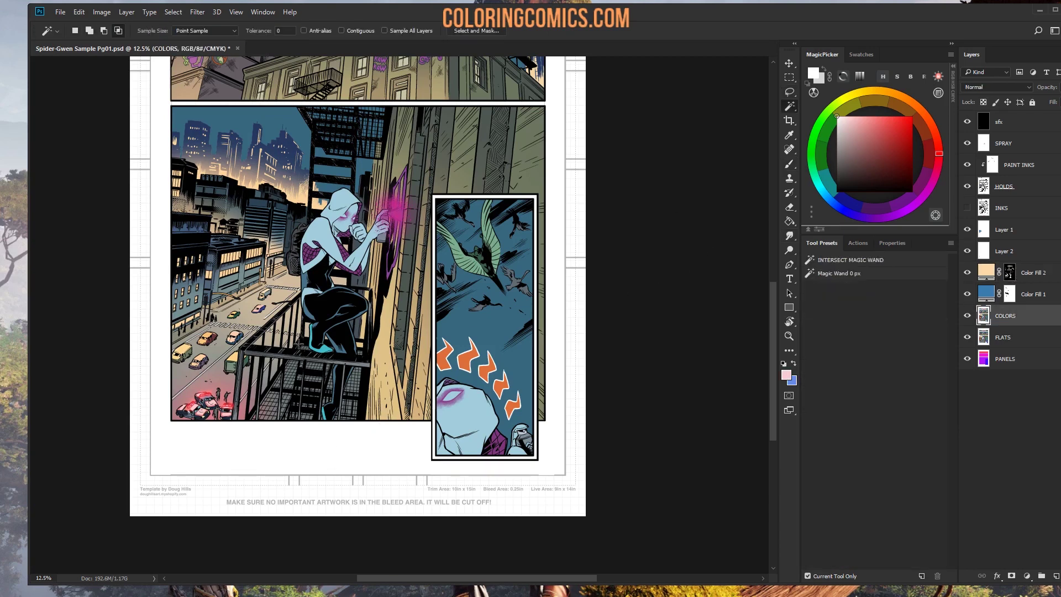
{"action": "key", "text": "ctrl+u"}
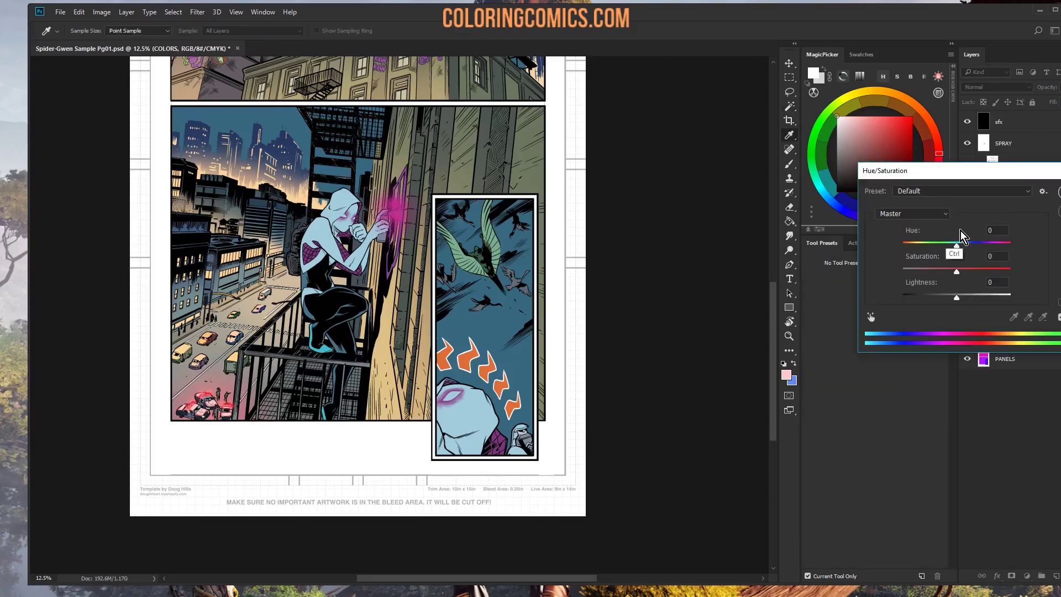
{"action": "left_click", "coordinate": [1058, 302]}
{"action": "left_click_drag", "start_coordinate": [904, 244], "coordinate": [941, 247]}
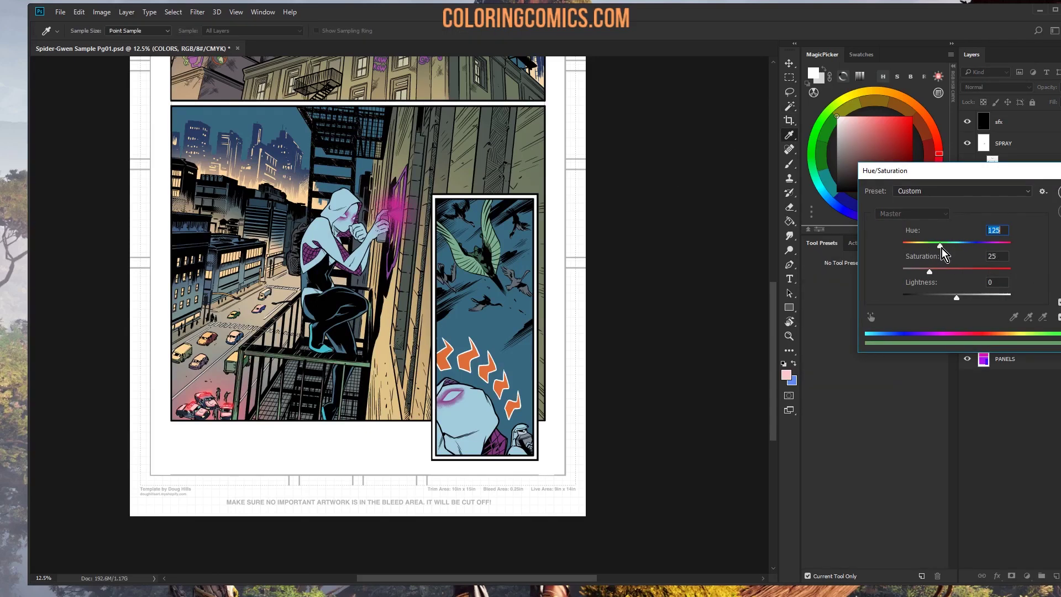
{"action": "key", "text": "Return"}
{"action": "key", "text": "b"}
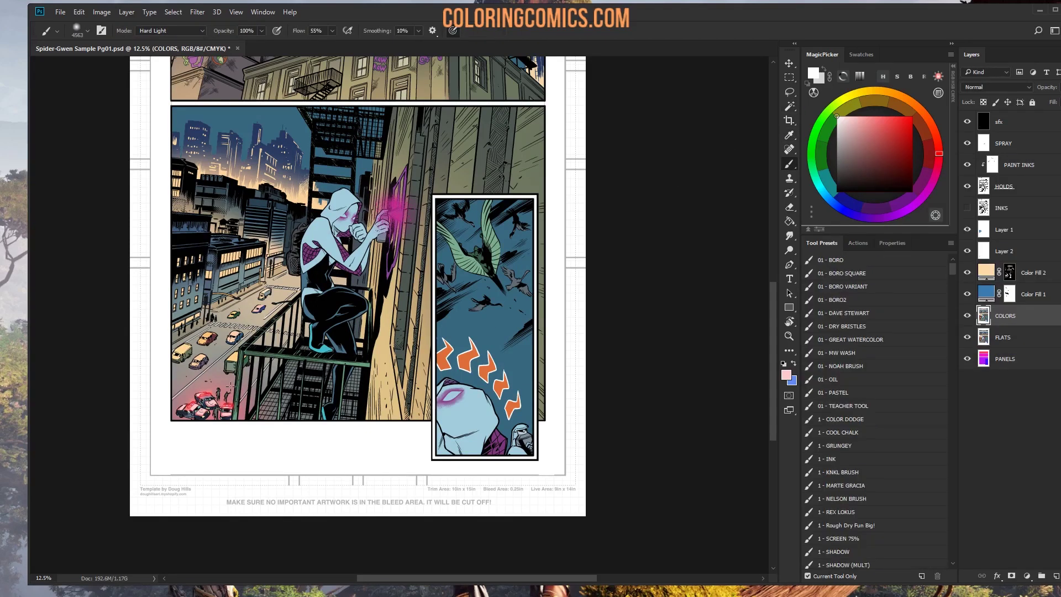
{"action": "key", "text": "ctrl+d"}
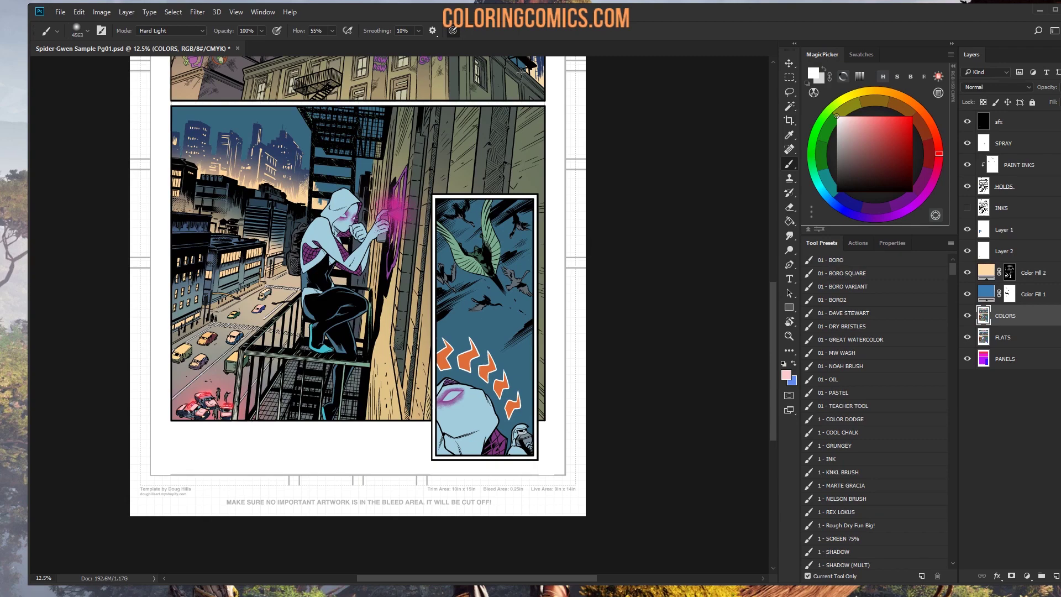
Step: Select the blue sky of the inset panel on COLORS with the Magic Wand, limiting the selection to that panel through PANELS
{"action": "left_click_drag", "start_coordinate": [455, 259], "coordinate": [498, 448]}
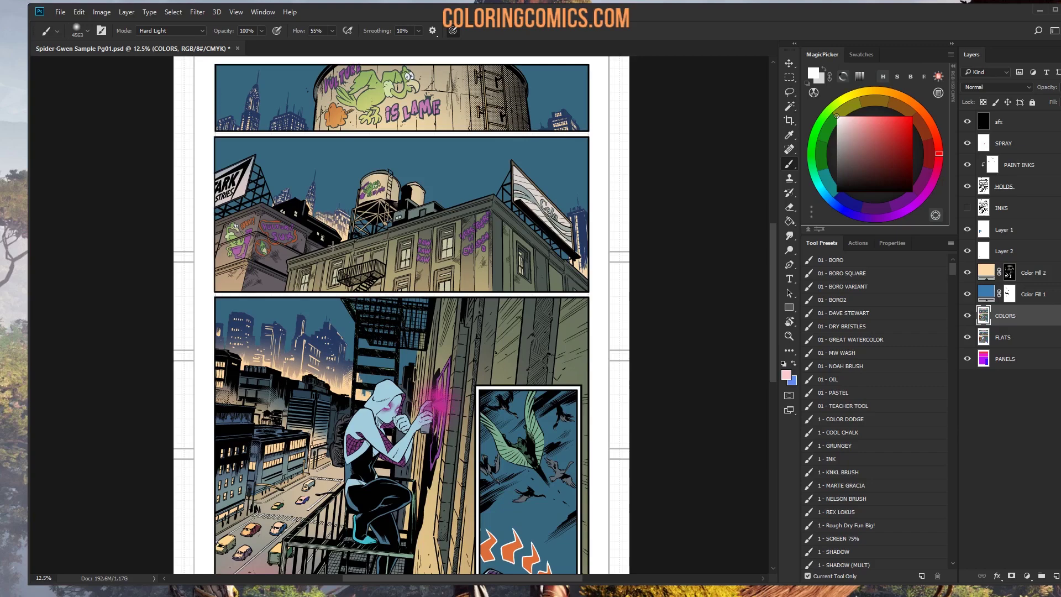
{"action": "left_click_drag", "start_coordinate": [356, 242], "coordinate": [339, 116]}
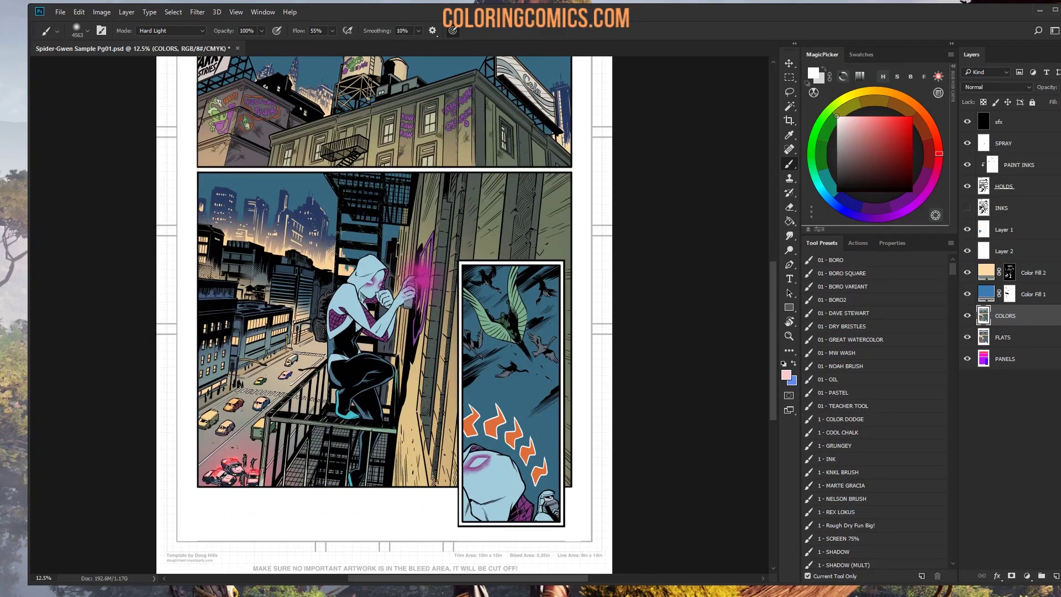
{"action": "left_click_drag", "start_coordinate": [429, 221], "coordinate": [408, 169]}
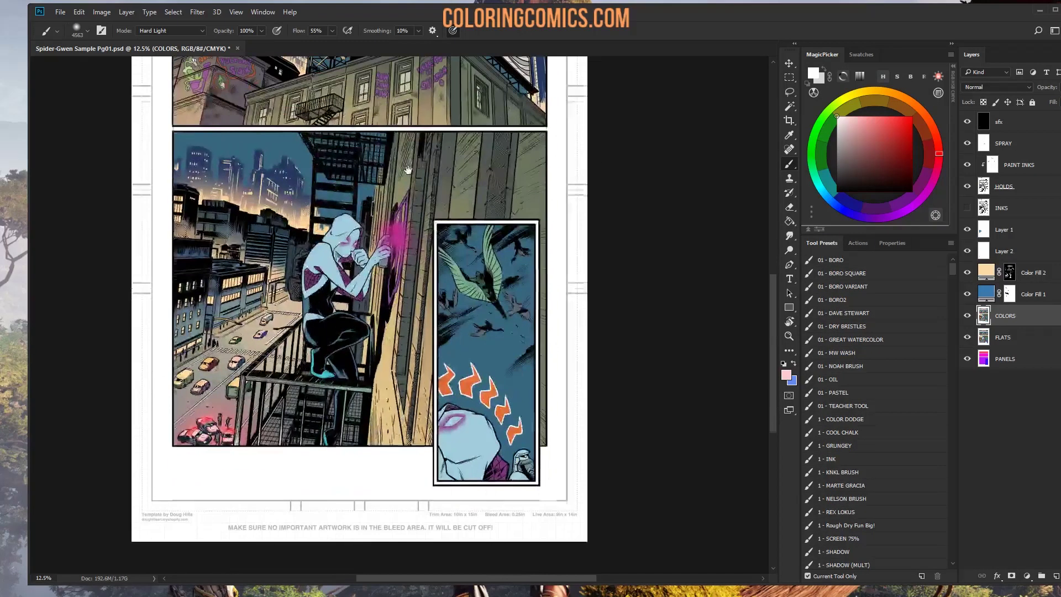
{"action": "key", "text": "w"}
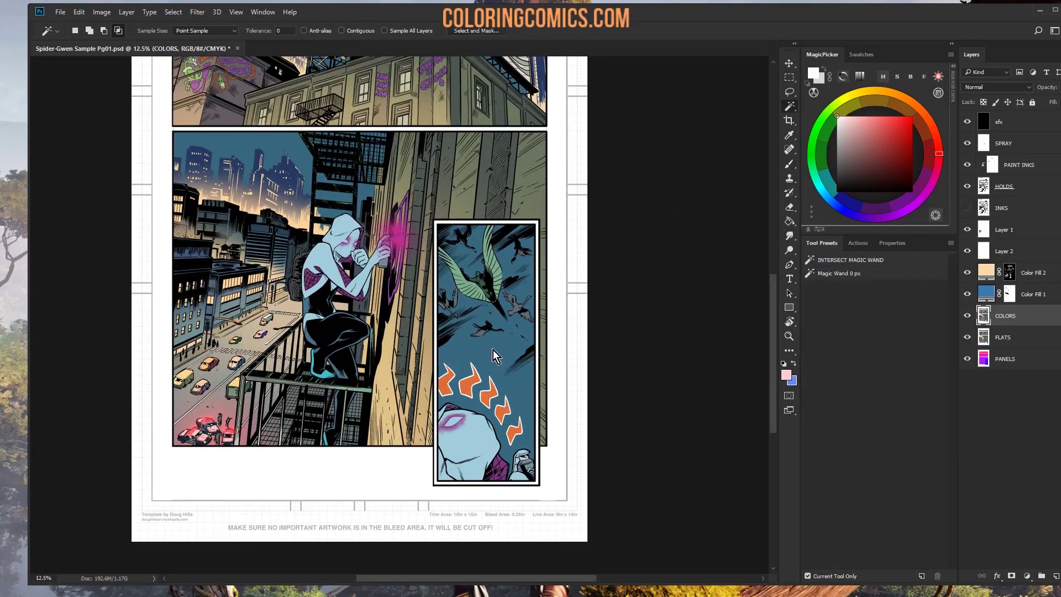
{"action": "left_click", "coordinate": [505, 385]}
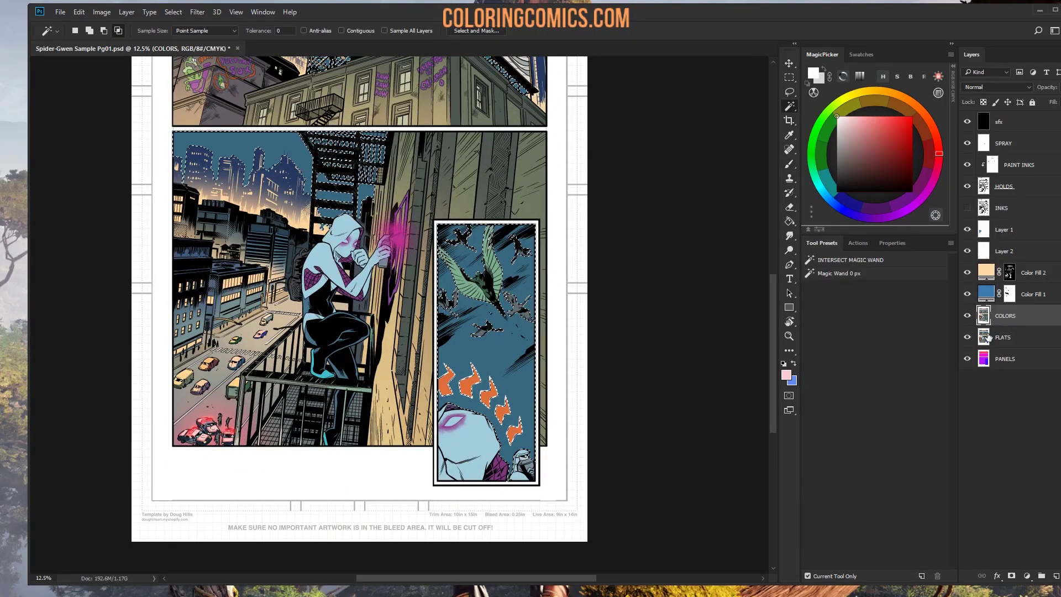
{"action": "key", "text": "alt+bracketleft"}
{"action": "left_click", "coordinate": [1032, 359]}
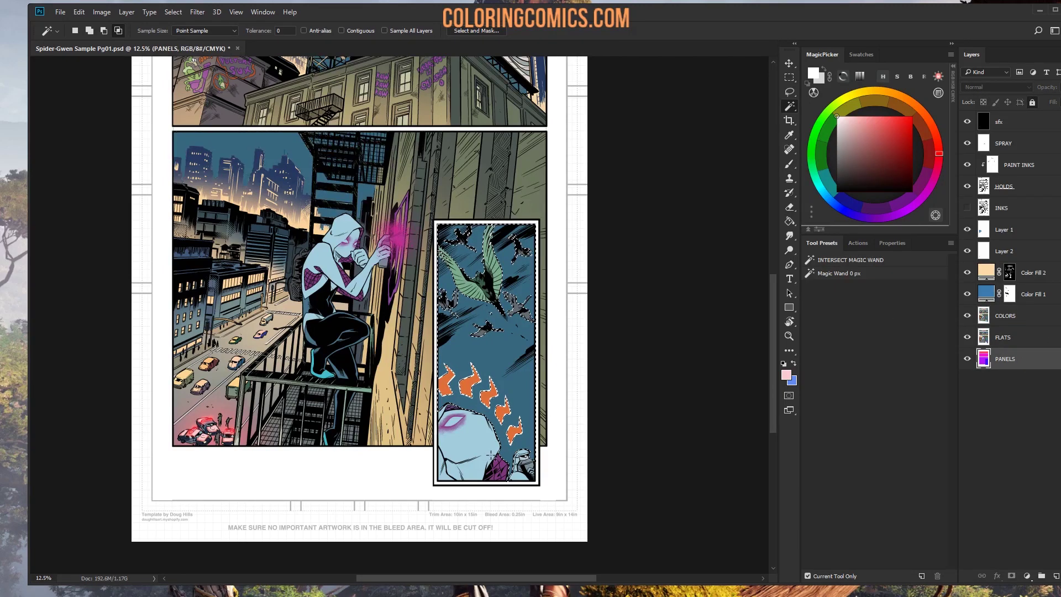
{"action": "key", "text": "ctrl+d"}
{"action": "key", "text": "alt+bracketright"}
{"action": "key", "text": "alt+bracketright"}
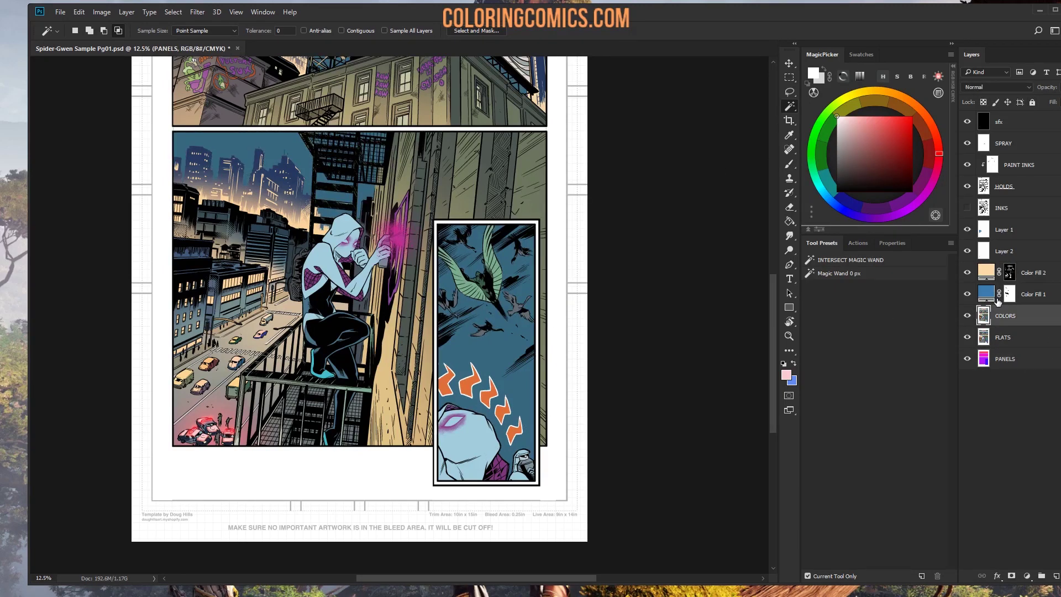
Step: Pick a light cyan foreground color and brush a first soft glow over the inset panel's sky with the 4563 px brush
{"action": "left_click", "coordinate": [860, 116]}
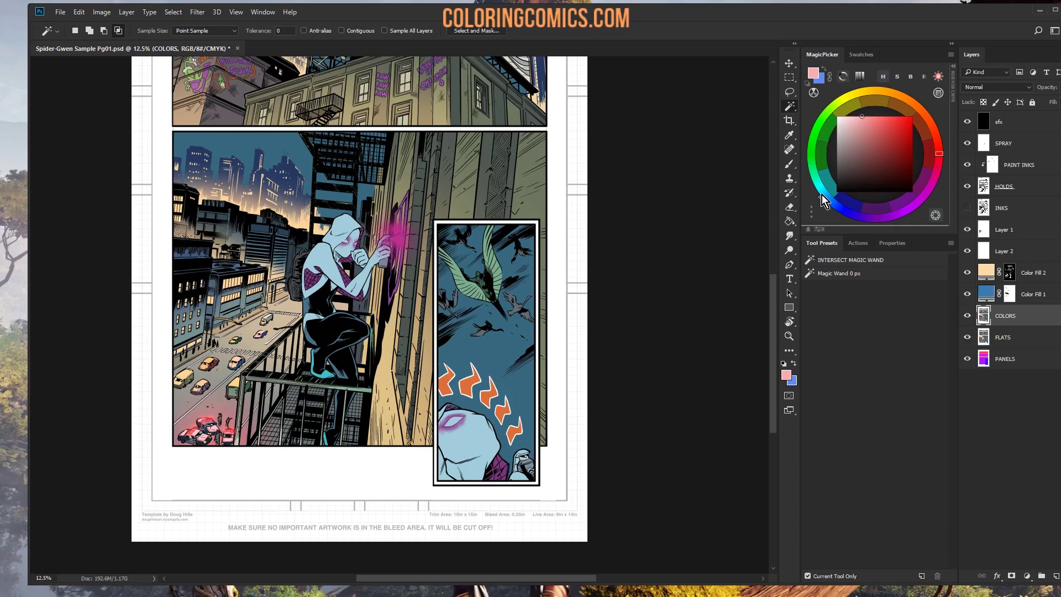
{"action": "left_click", "coordinate": [826, 193]}
{"action": "left_click", "coordinate": [867, 116]}
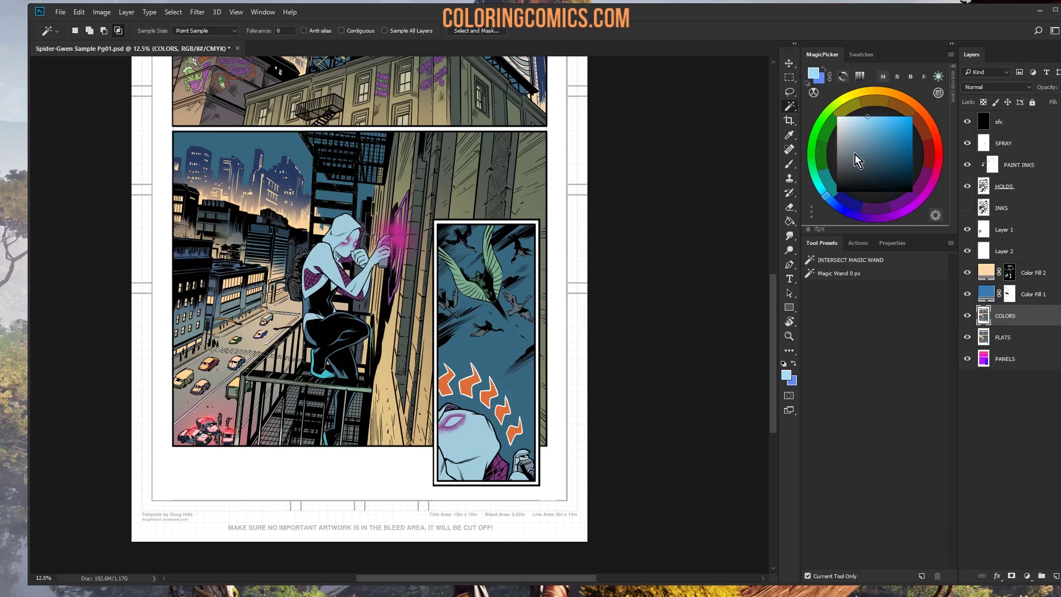
{"action": "left_click", "coordinate": [819, 195]}
{"action": "key", "text": "b"}
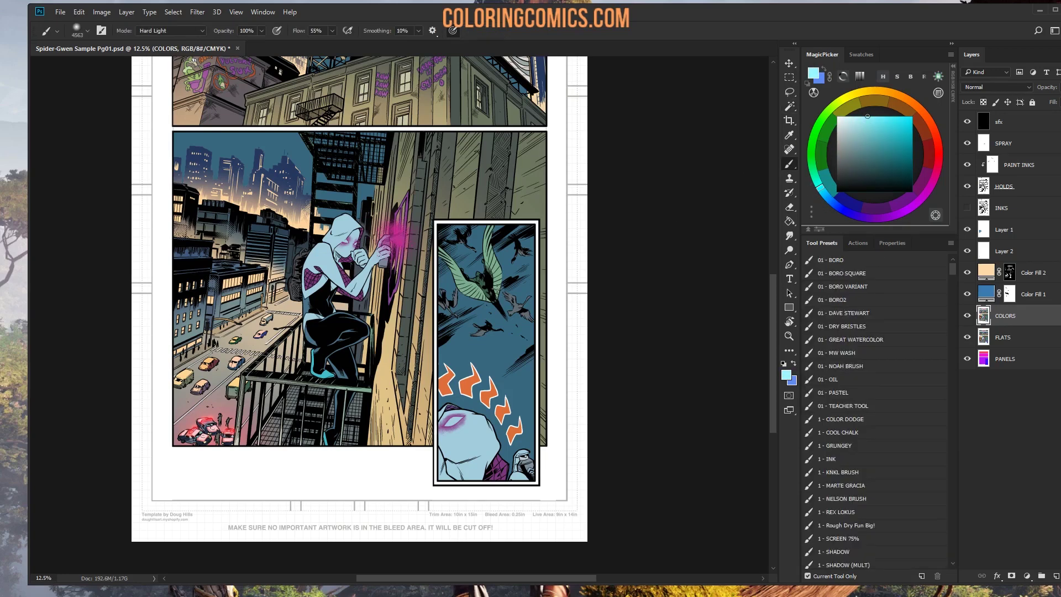
{"action": "mouse_move", "coordinate": [502, 264]}
{"action": "left_mouse_down"}
{"action": "mouse_move", "coordinate": [489, 309]}
{"action": "mouse_move", "coordinate": [528, 193]}
{"action": "mouse_move", "coordinate": [511, 341]}
{"action": "left_mouse_up"}
{"action": "key", "text": "ctrl+z"}
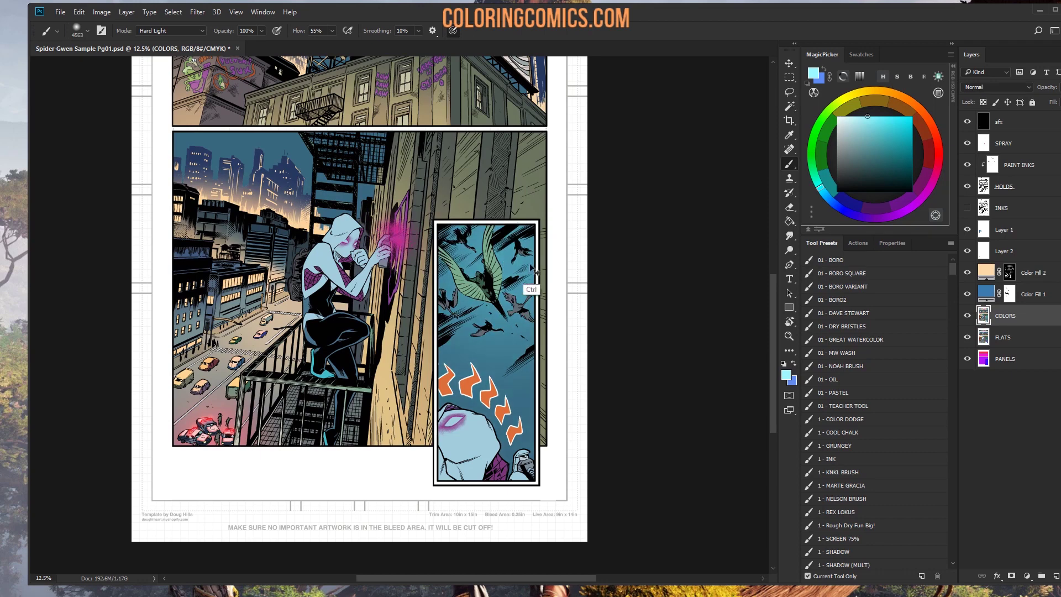
Step: Reduce the brush to 2835 px and rework the light cyan glow behind the winged figure and birds in the inset panel
{"action": "mouse_move", "coordinate": [486, 276]}
{"action": "left_mouse_down"}
{"action": "mouse_move", "coordinate": [531, 276]}
{"action": "mouse_move", "coordinate": [490, 242]}
{"action": "mouse_move", "coordinate": [490, 294]}
{"action": "left_mouse_up"}
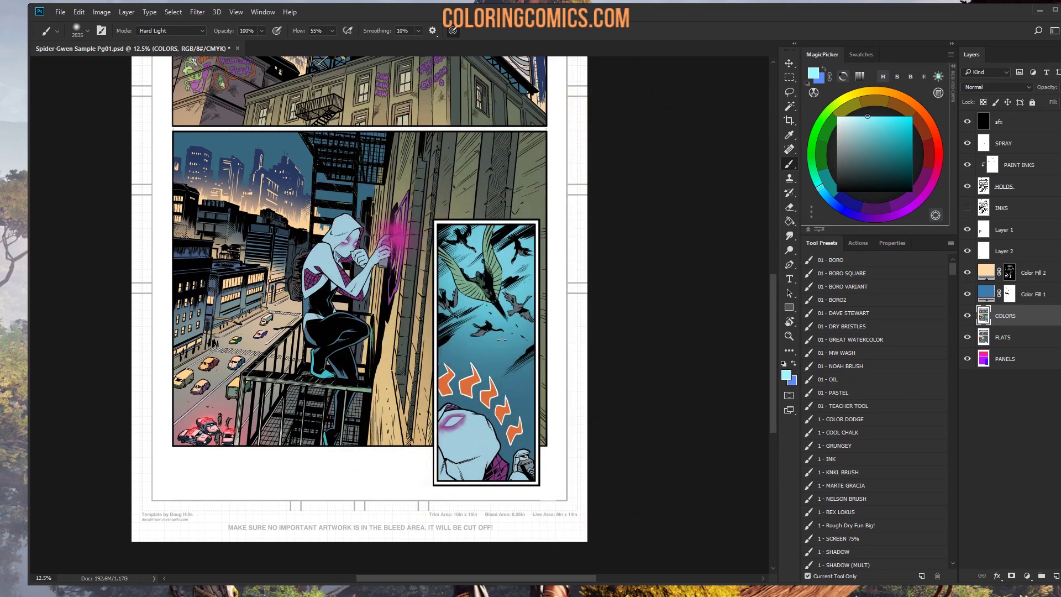
{"action": "key", "text": "ctrl+z"}
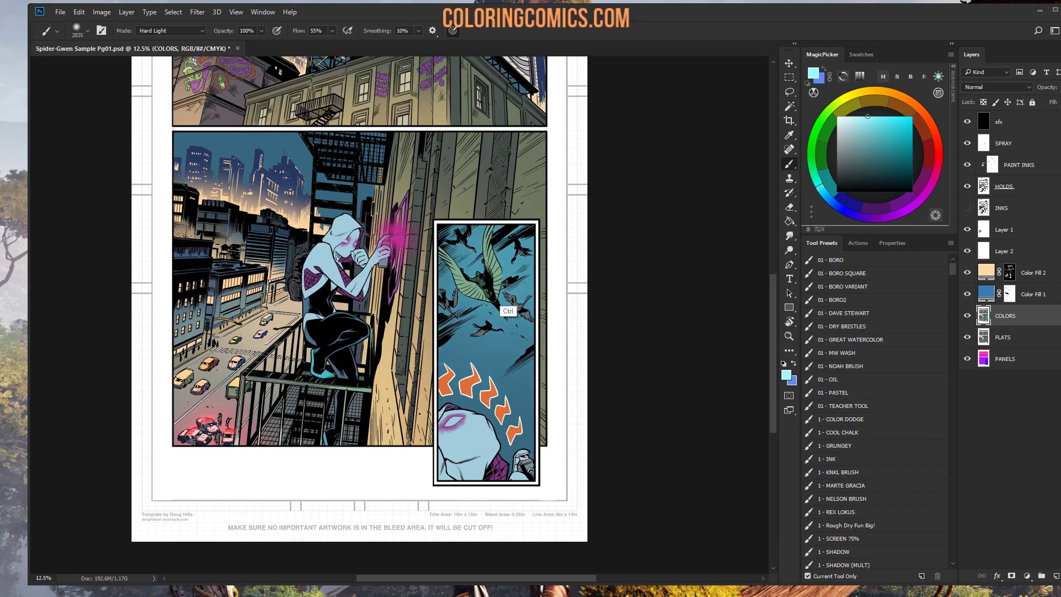
{"action": "right_click", "coordinate": [484, 306]}
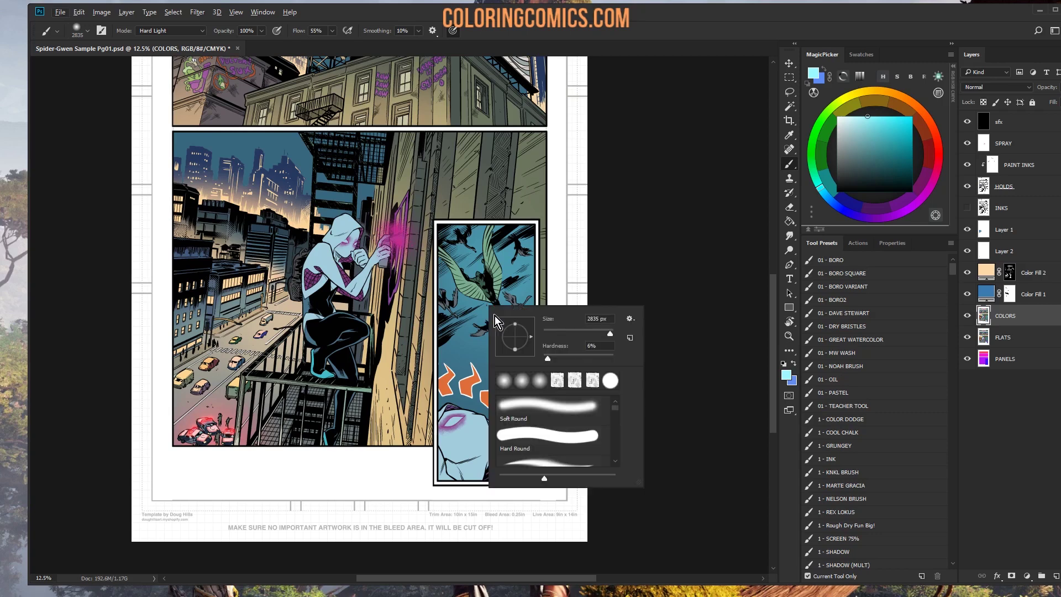
{"action": "key", "text": "Escape"}
{"action": "left_click_drag", "start_coordinate": [486, 290], "coordinate": [511, 337]}
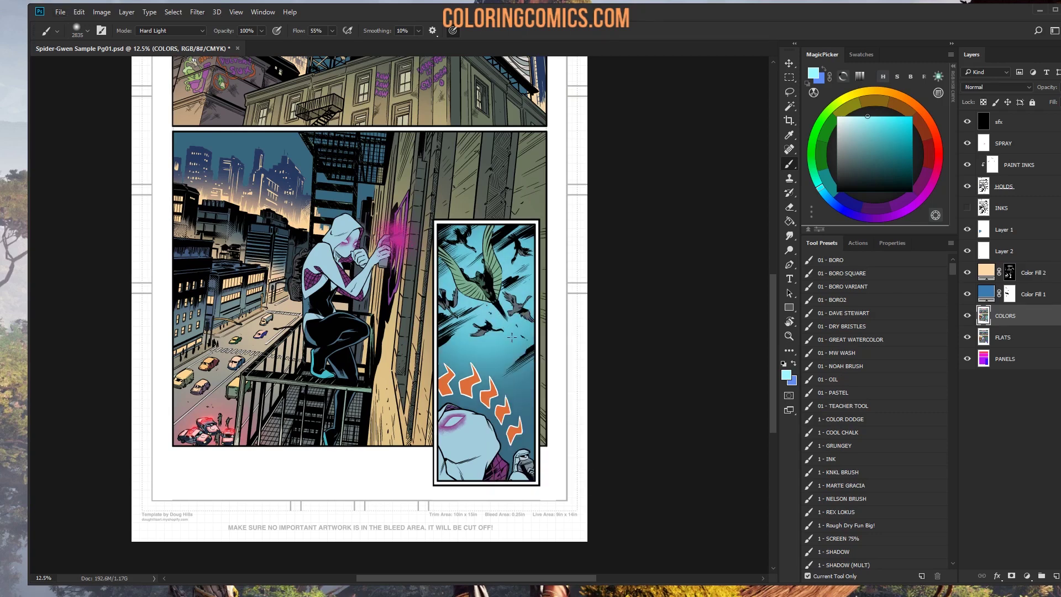
{"action": "key", "text": "ctrl+z"}
{"action": "key", "text": "ctrl+shift+z"}
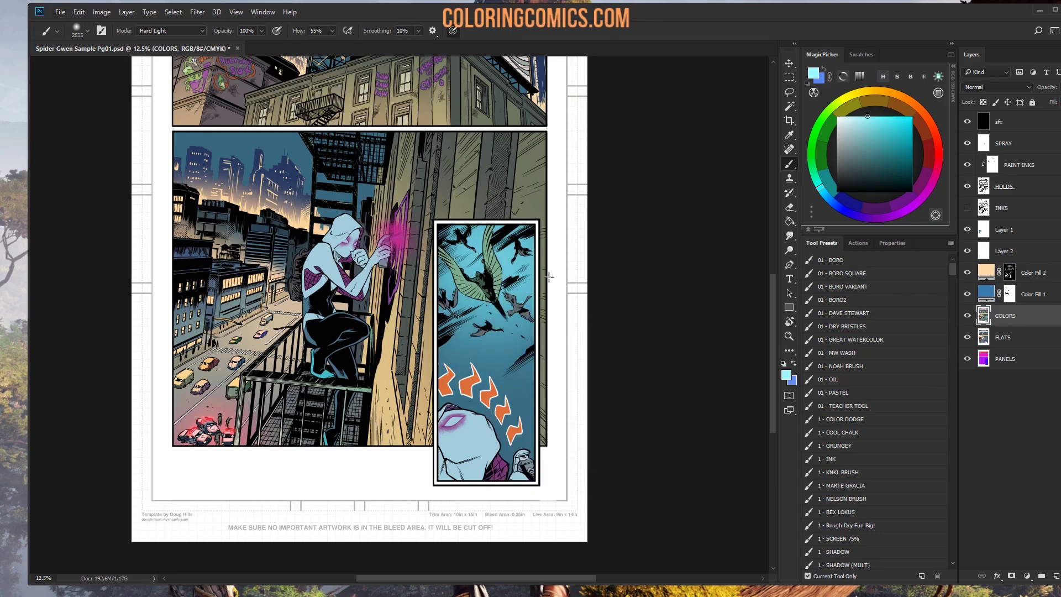
Step: Sample the peach of the blue car on the street and outline highlight shapes on its side mirror and both wheel arches with the Lasso
{"action": "key", "text": "l"}
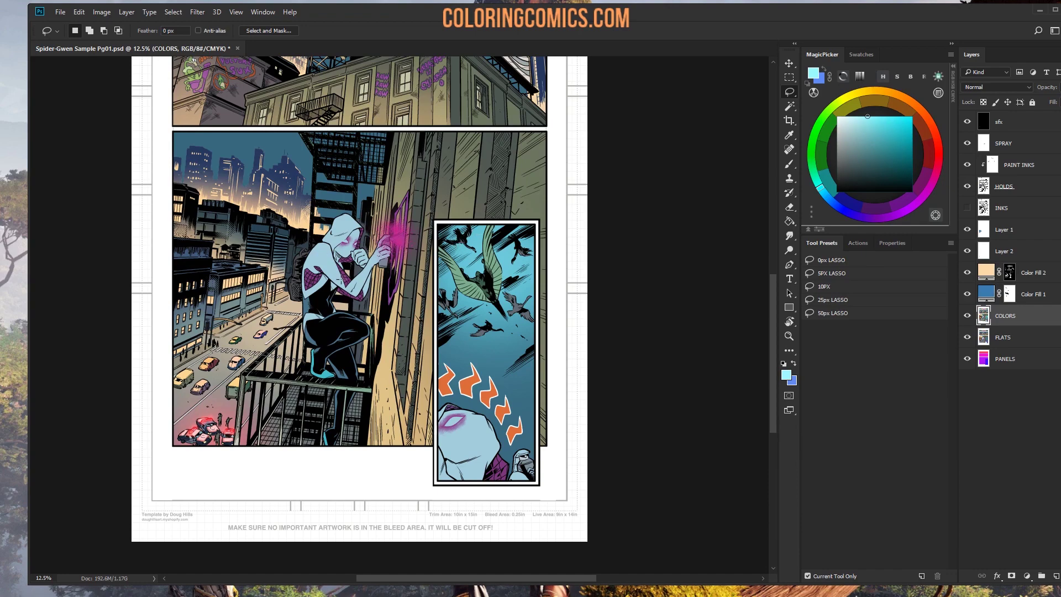
{"action": "left_click_drag", "start_coordinate": [371, 211], "coordinate": [450, 234]}
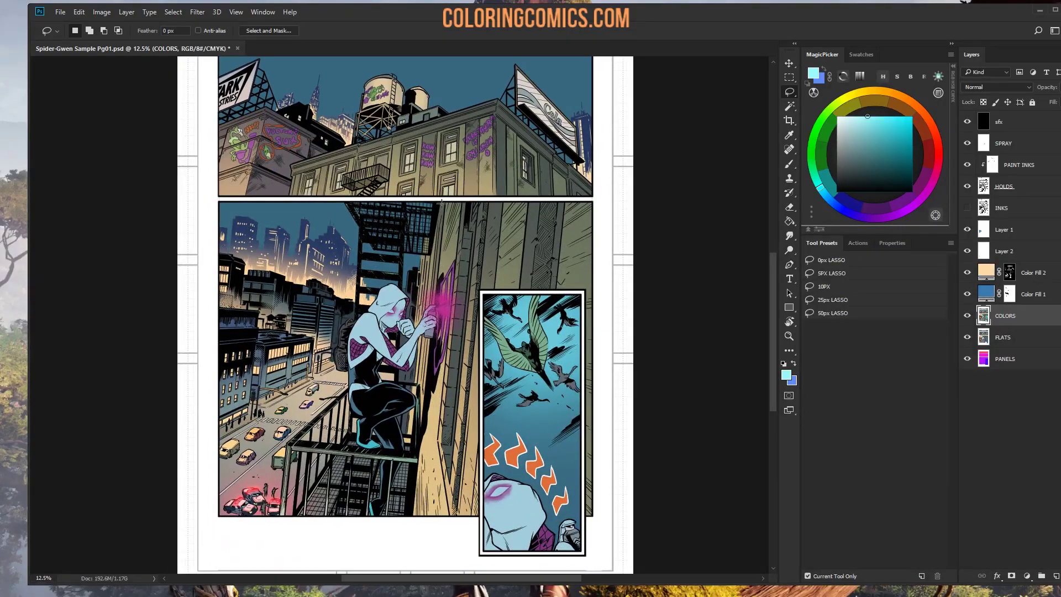
{"action": "key", "text": "z"}
{"action": "left_click", "coordinate": [293, 428]}
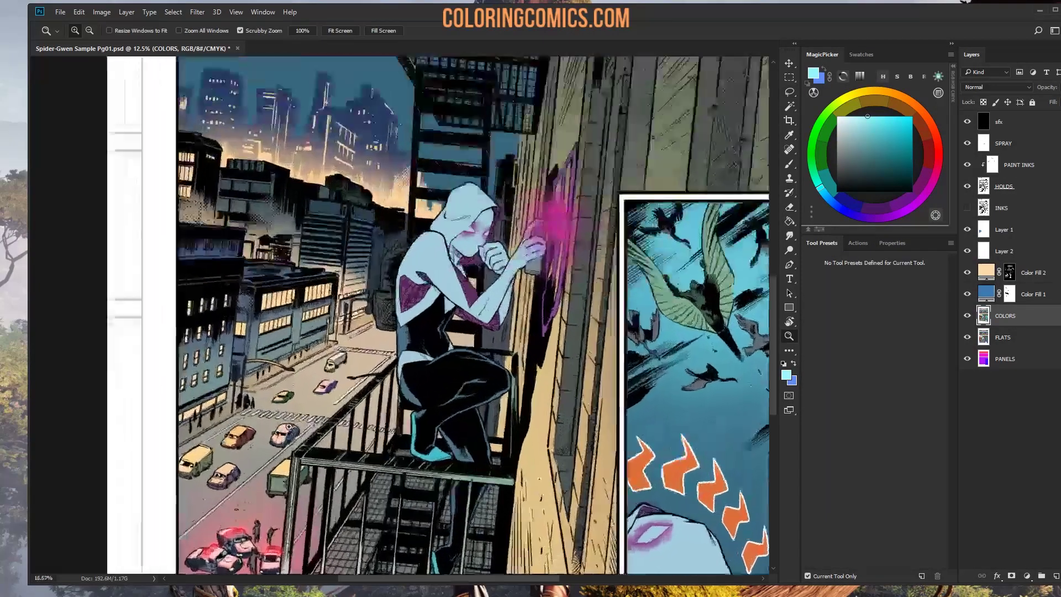
{"action": "left_click", "coordinate": [293, 429]}
{"action": "mouse_move", "coordinate": [293, 429]}
{"action": "left_mouse_down"}
{"action": "mouse_move", "coordinate": [480, 236]}
{"action": "mouse_move", "coordinate": [497, 238]}
{"action": "left_mouse_up"}
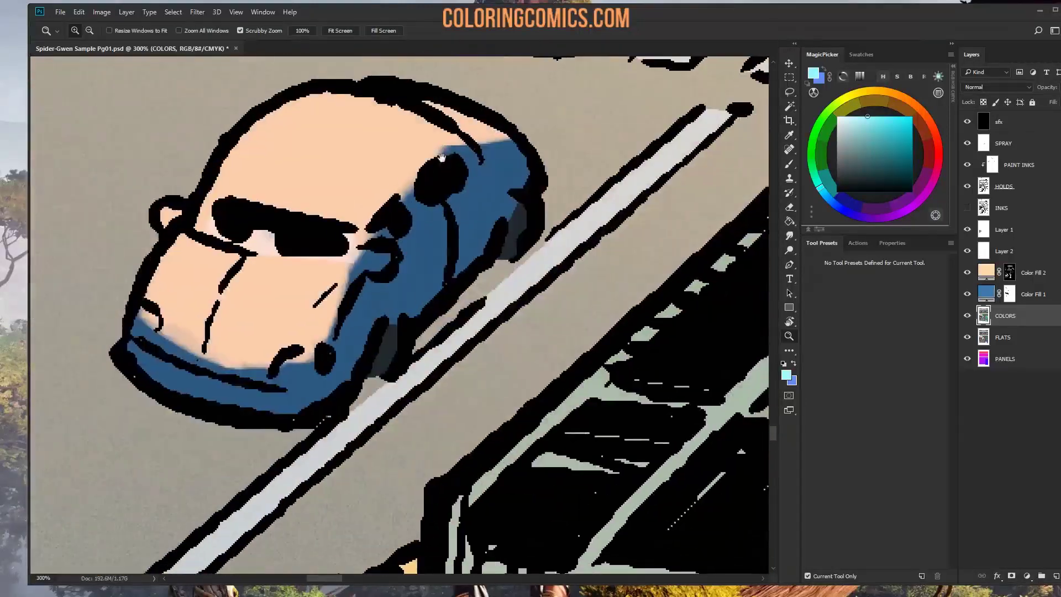
{"action": "key", "text": "b"}
{"action": "left_click", "coordinate": [288, 431], "text": "alt"}
{"action": "key", "text": "l"}
{"action": "mouse_move", "coordinate": [382, 245]}
{"action": "left_mouse_down"}
{"action": "mouse_move", "coordinate": [362, 249]}
{"action": "mouse_move", "coordinate": [397, 259]}
{"action": "mouse_move", "coordinate": [357, 265]}
{"action": "left_mouse_up"}
{"action": "mouse_move", "coordinate": [394, 315]}
{"action": "left_mouse_down"}
{"action": "mouse_move", "coordinate": [354, 360]}
{"action": "mouse_move", "coordinate": [388, 307]}
{"action": "left_mouse_up"}
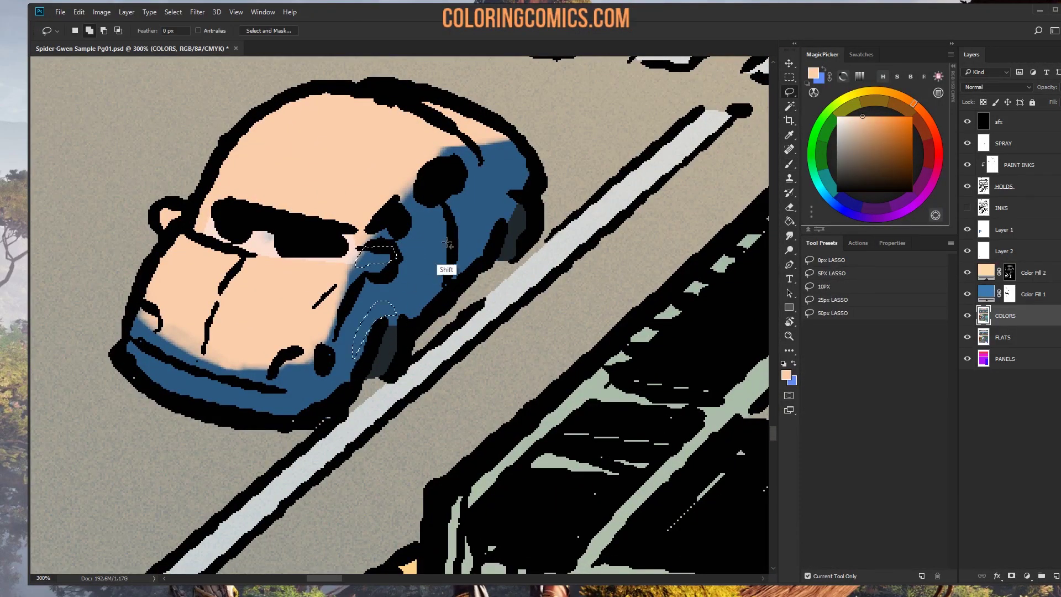
{"action": "mouse_move", "coordinate": [508, 203]}
{"action": "left_mouse_down"}
{"action": "mouse_move", "coordinate": [483, 237]}
{"action": "mouse_move", "coordinate": [509, 203]}
{"action": "left_mouse_up"}
Step: Fill the outlined mirror and wheel arch highlights on the blue car with peach using the Pencil, and clear the selection
{"action": "key", "text": "b"}
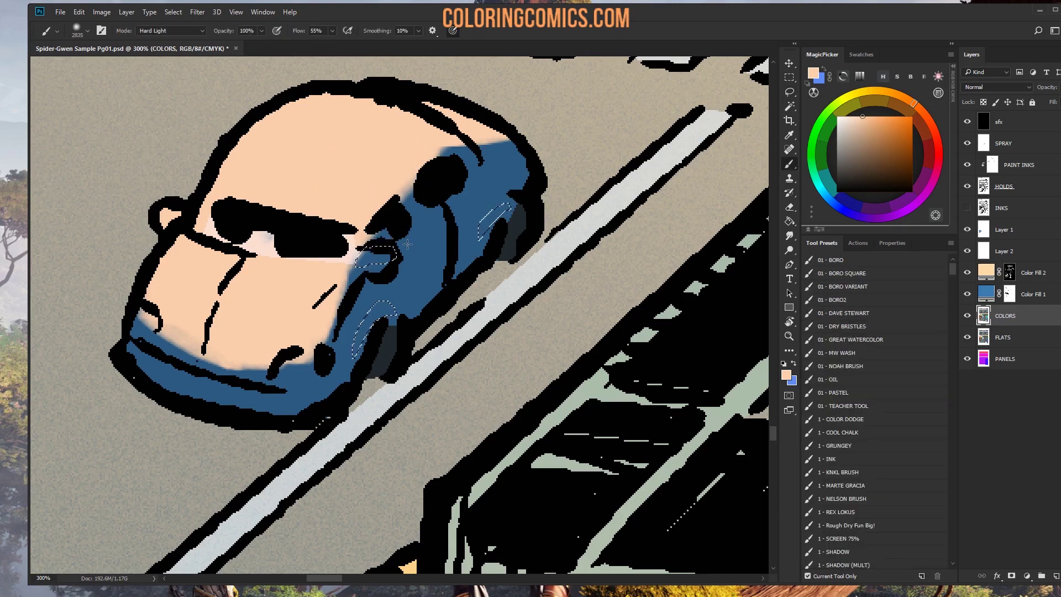
{"action": "key", "text": "shift+b"}
{"action": "mouse_move", "coordinate": [381, 254]}
{"action": "left_mouse_down"}
{"action": "mouse_move", "coordinate": [414, 292]}
{"action": "mouse_move", "coordinate": [469, 242]}
{"action": "left_mouse_up"}
{"action": "key", "text": "ctrl+d"}
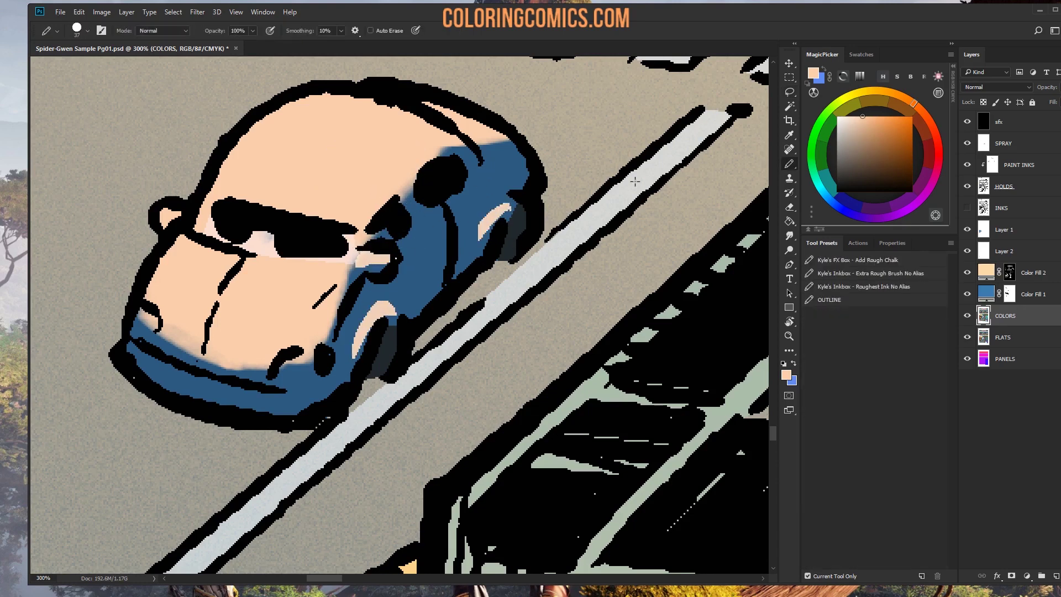
{"action": "left_click", "coordinate": [789, 335]}
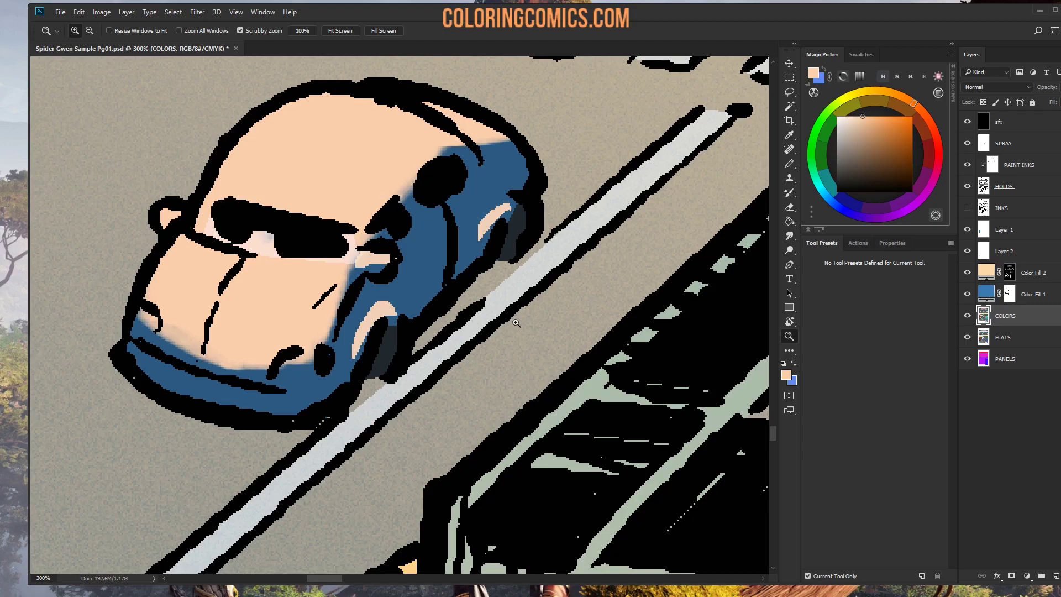
{"action": "left_click", "coordinate": [522, 320], "text": "alt"}
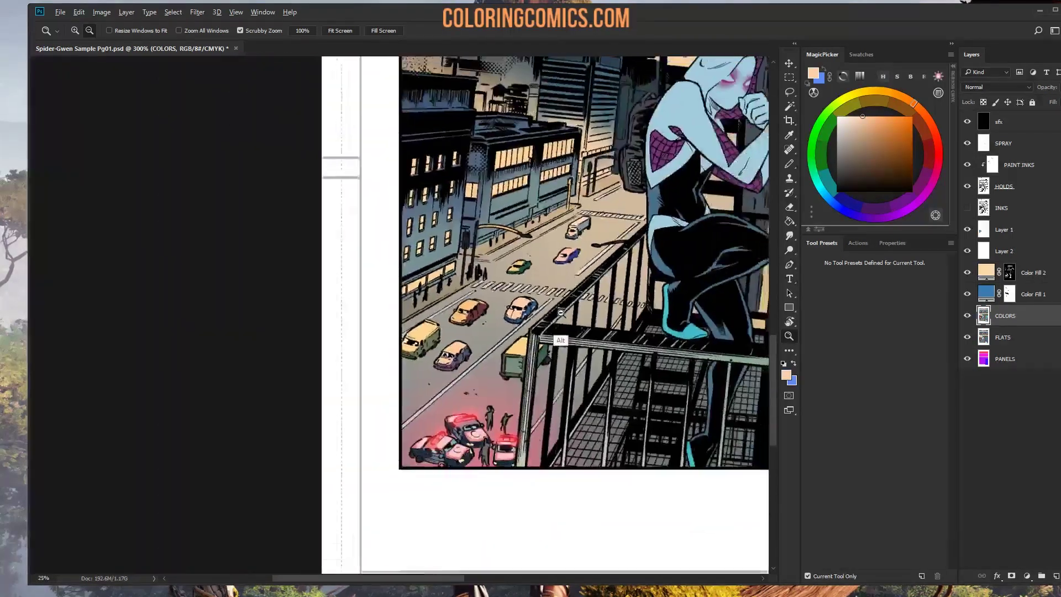
Step: Outline highlight shapes on the head, chest and waist of the winged figure in the inset panel with the Lasso
{"action": "left_click", "coordinate": [560, 313], "text": "alt"}
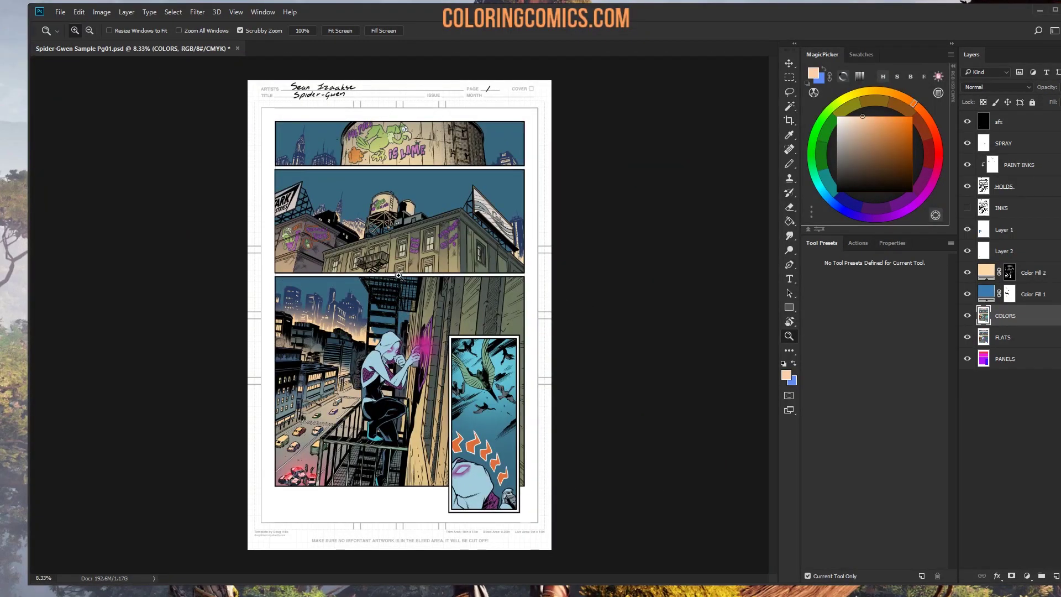
{"action": "left_click", "coordinate": [425, 314]}
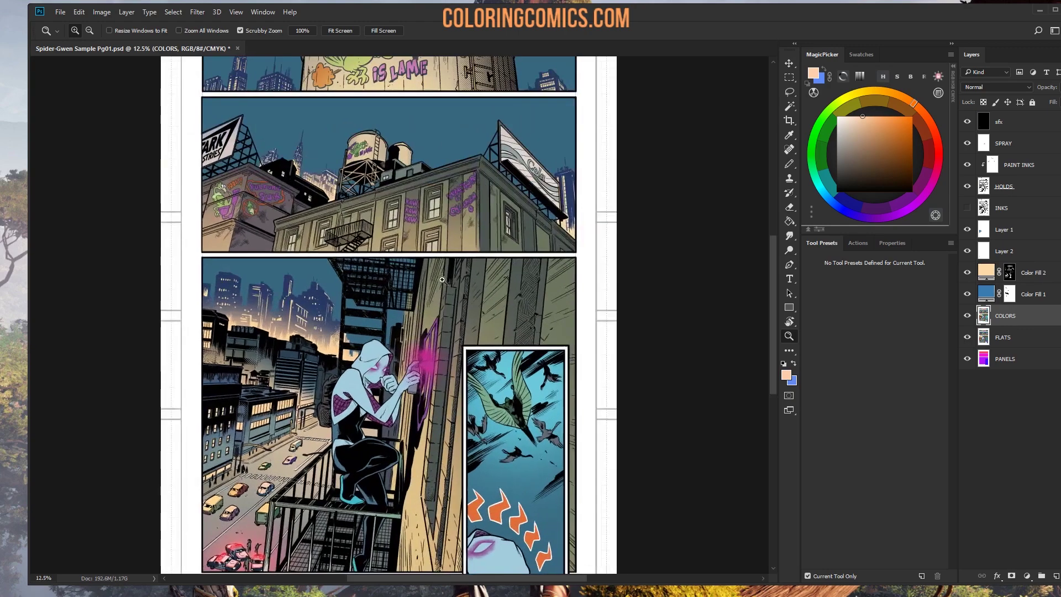
{"action": "left_click_drag", "start_coordinate": [429, 314], "coordinate": [450, 263]}
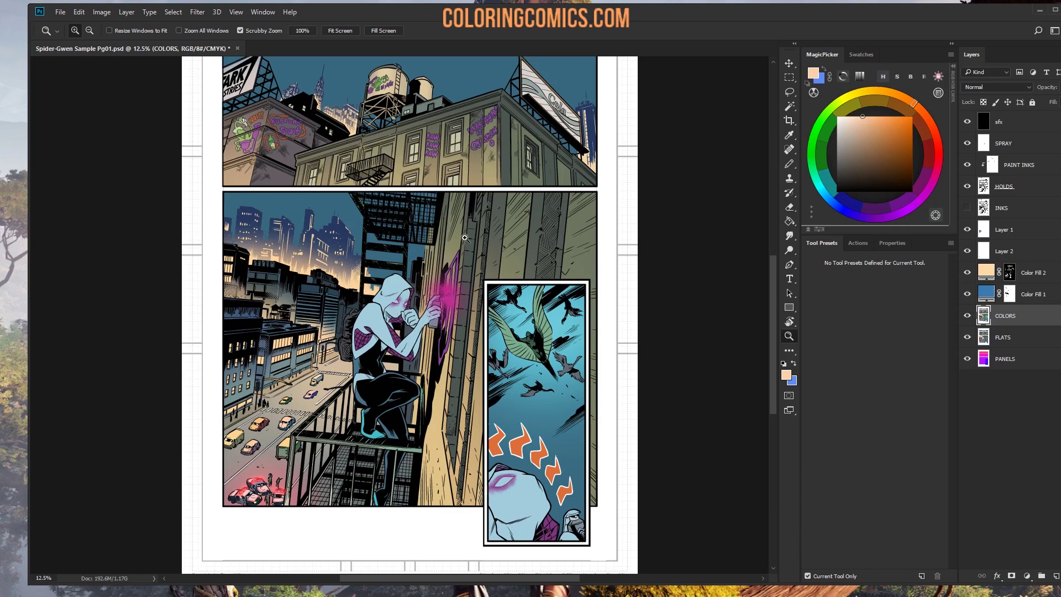
{"action": "left_click", "coordinate": [515, 355]}
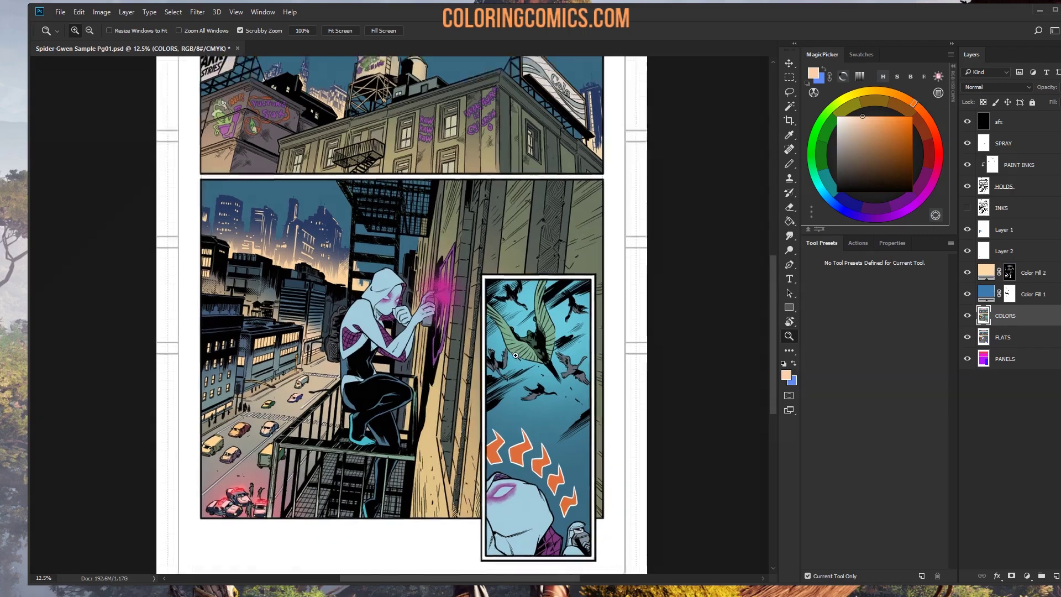
{"action": "left_click", "coordinate": [516, 355]}
{"action": "left_click", "coordinate": [515, 355]}
{"action": "left_click_drag", "start_coordinate": [566, 322], "coordinate": [472, 270]}
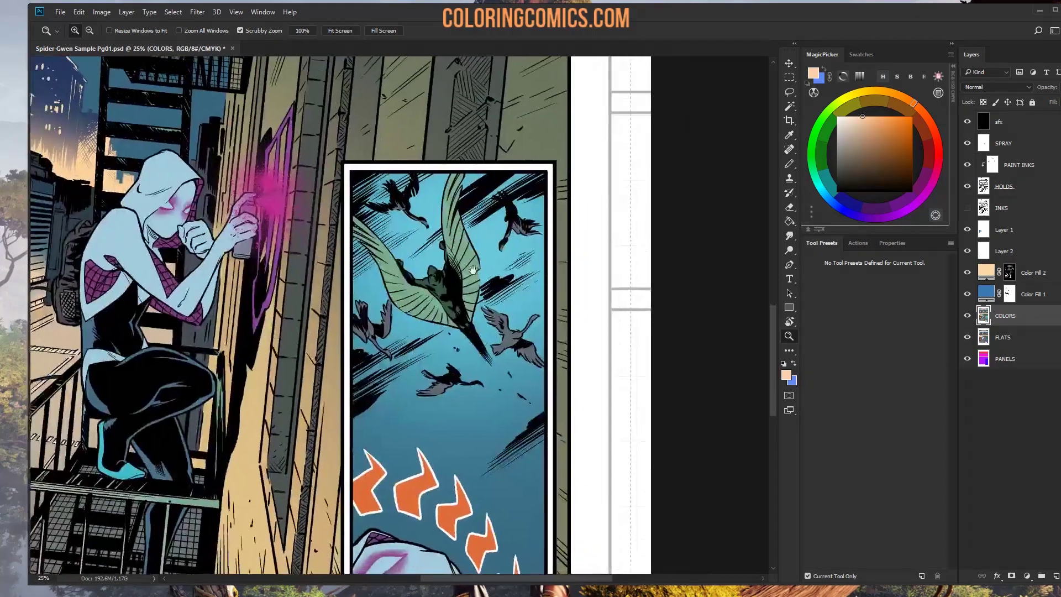
{"action": "left_click", "coordinate": [425, 269]}
{"action": "left_click", "coordinate": [425, 268]}
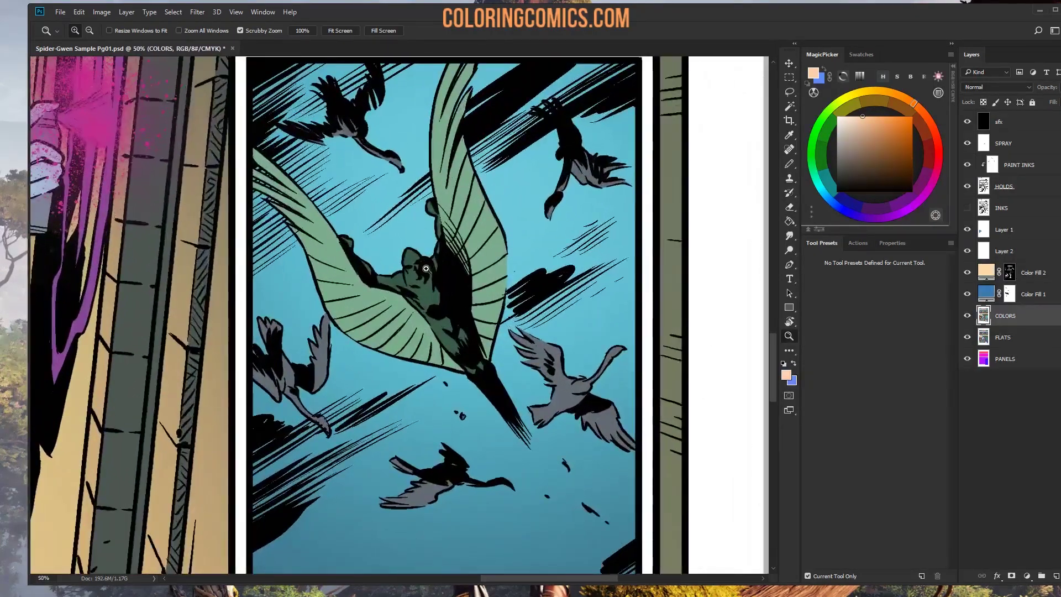
{"action": "left_click", "coordinate": [425, 268]}
{"action": "key", "text": "l"}
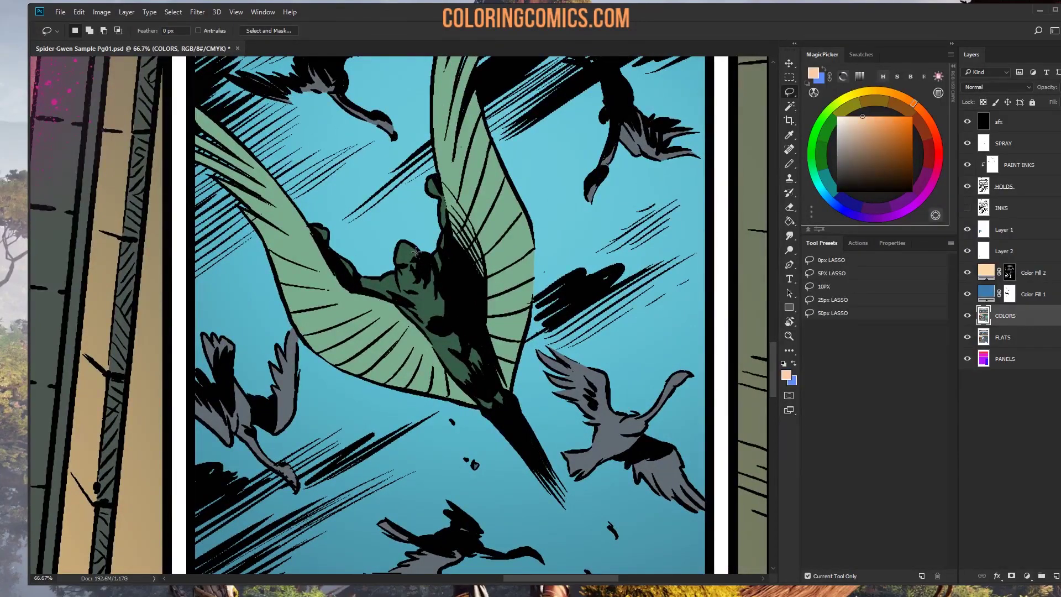
{"action": "key", "text": "shift"}
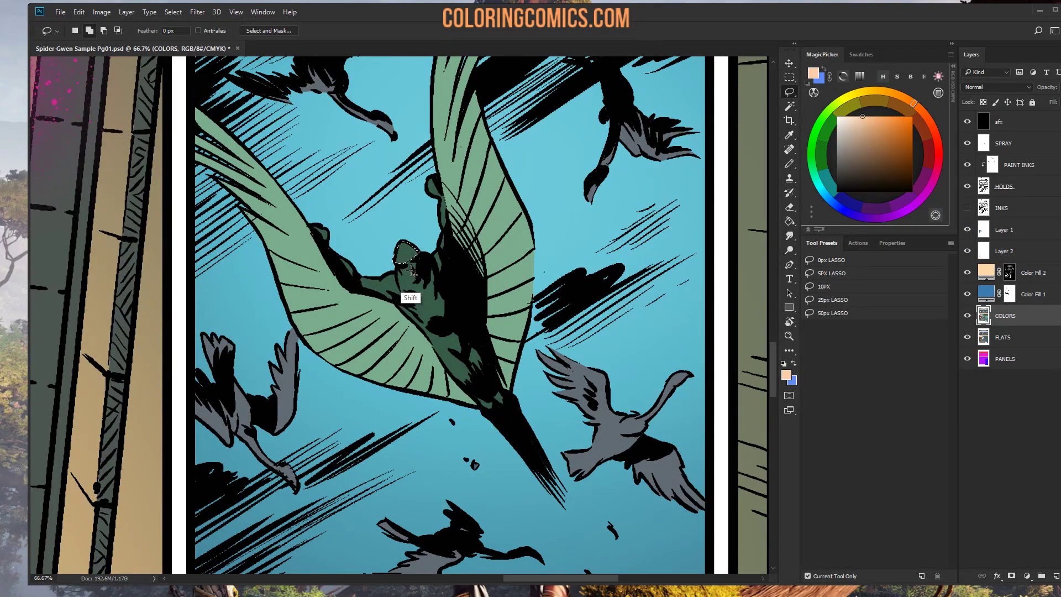
{"action": "key", "text": "ctrl+space"}
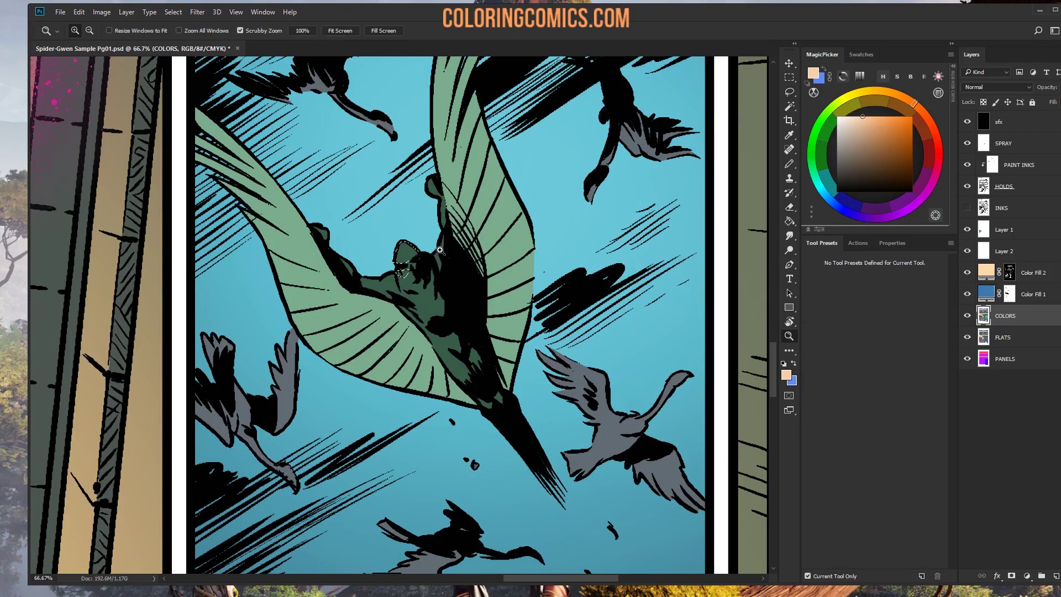
{"action": "key", "text": "shift"}
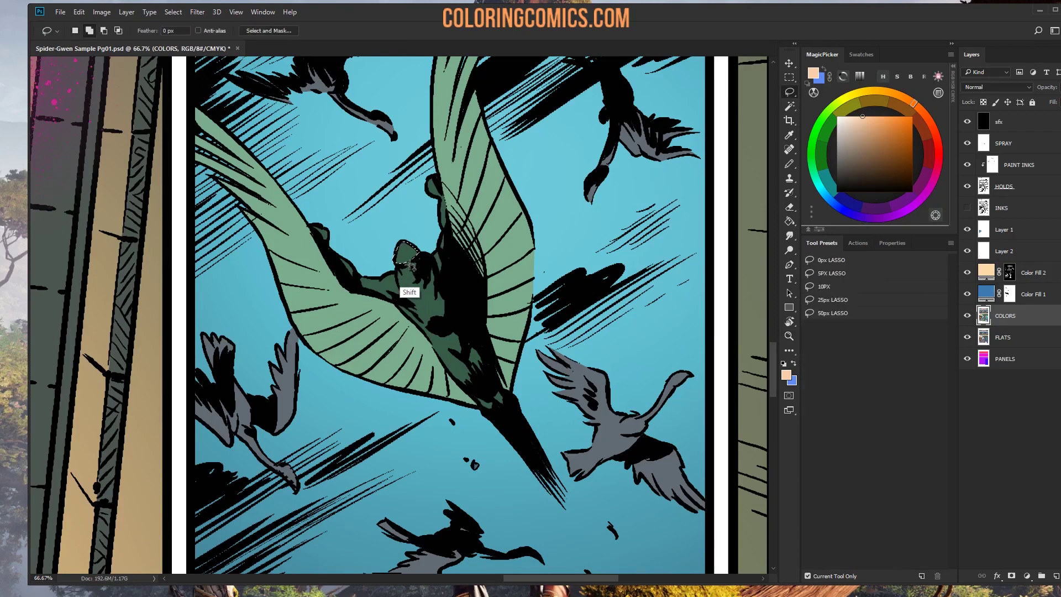
{"action": "mouse_move", "coordinate": [400, 265]}
{"action": "left_mouse_down"}
{"action": "mouse_move", "coordinate": [420, 279]}
{"action": "mouse_move", "coordinate": [406, 253]}
{"action": "mouse_move", "coordinate": [419, 242]}
{"action": "mouse_move", "coordinate": [406, 285]}
{"action": "mouse_move", "coordinate": [395, 274]}
{"action": "mouse_move", "coordinate": [412, 232]}
{"action": "mouse_move", "coordinate": [401, 296]}
{"action": "mouse_move", "coordinate": [392, 274]}
{"action": "mouse_move", "coordinate": [386, 284]}
{"action": "mouse_move", "coordinate": [404, 273]}
{"action": "mouse_move", "coordinate": [421, 314]}
{"action": "mouse_move", "coordinate": [443, 305]}
{"action": "mouse_move", "coordinate": [439, 259]}
{"action": "left_mouse_up"}
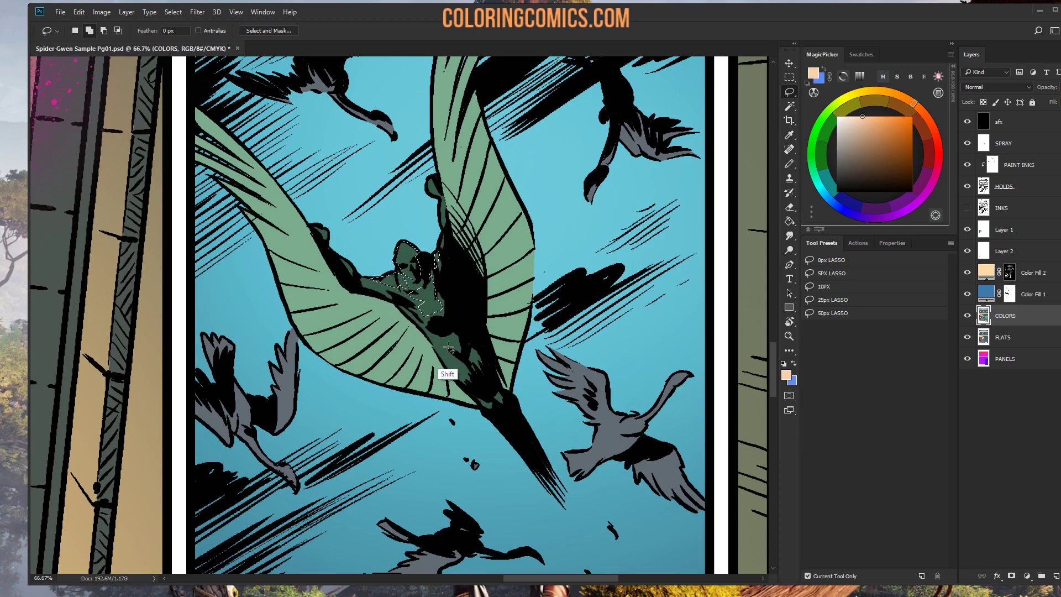
{"action": "mouse_move", "coordinate": [449, 347]}
{"action": "left_mouse_down"}
{"action": "mouse_move", "coordinate": [461, 378]}
{"action": "mouse_move", "coordinate": [439, 360]}
{"action": "mouse_move", "coordinate": [448, 347]}
{"action": "left_mouse_up"}
Step: Sample the figure's green, pick a lighter mint green, brush it into the outlined highlights, and clear the selection
{"action": "key", "text": "b"}
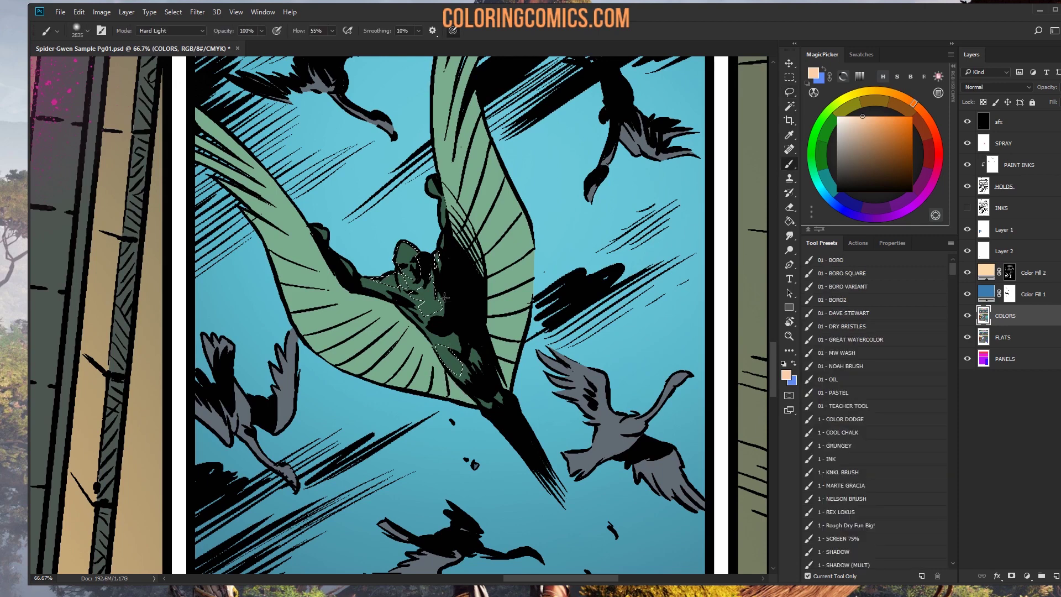
{"action": "left_click", "coordinate": [444, 296], "text": "alt"}
{"action": "left_click", "coordinate": [867, 126]}
{"action": "left_click_drag", "start_coordinate": [434, 287], "coordinate": [449, 362]}
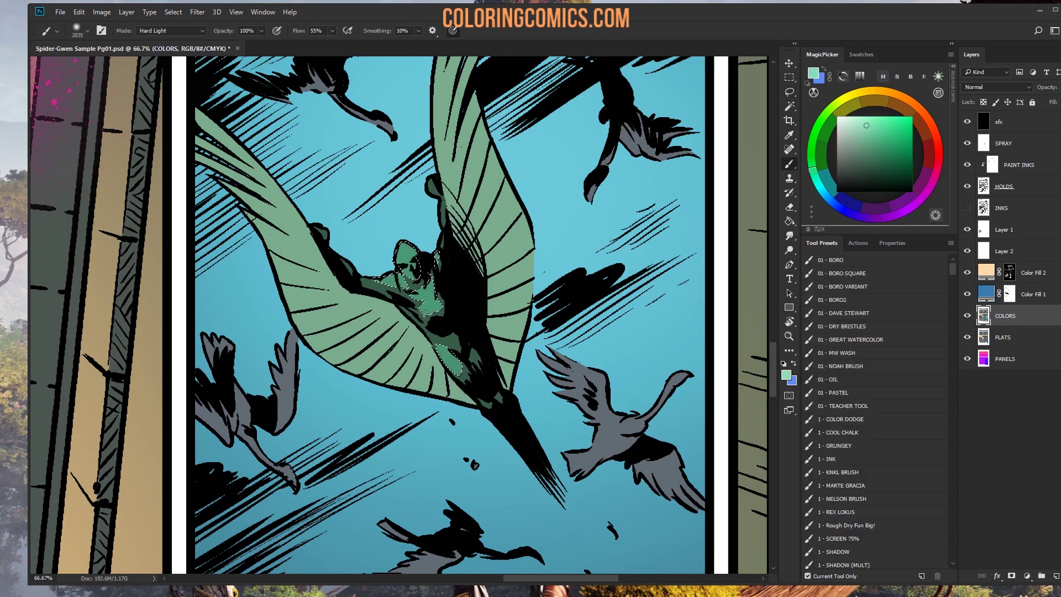
{"action": "key", "text": "ctrl+d"}
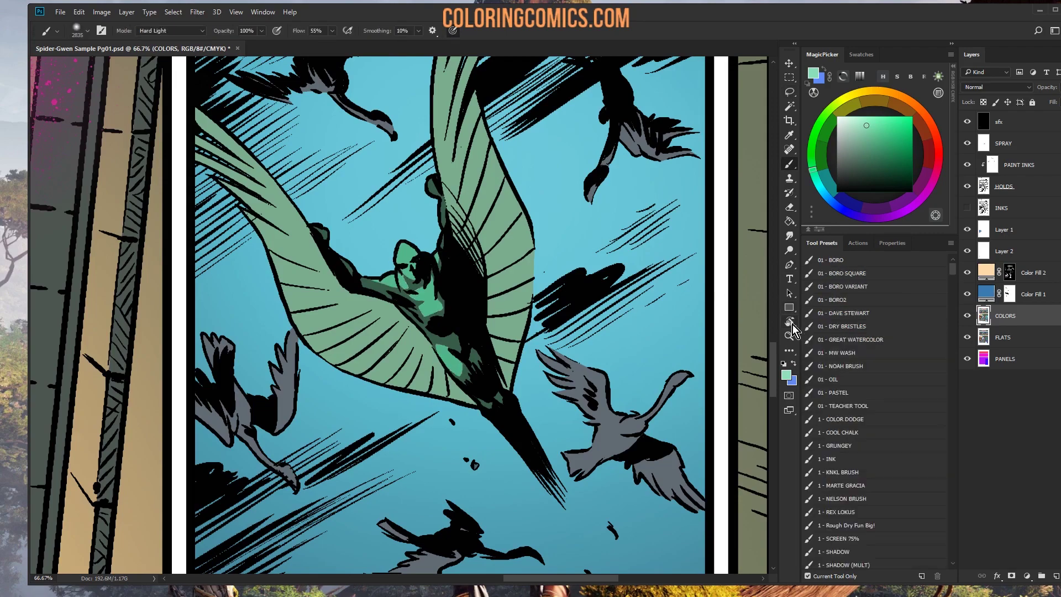
Step: Select the grey birds in the inset panel with the Magic Wand and tint them green using Hue/Saturation with hue 151 and saturation 25
{"action": "left_click", "coordinate": [789, 335]}
{"action": "scroll", "coordinate": [562, 343], "scroll_direction": "down", "scroll_amount": 5}
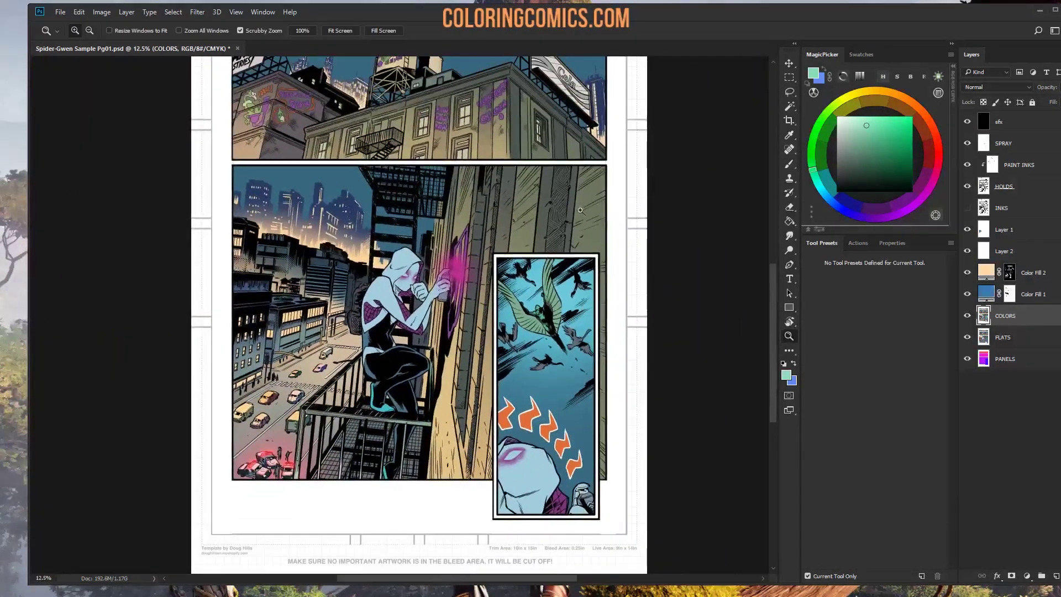
{"action": "scroll", "coordinate": [528, 300], "scroll_direction": "up", "scroll_amount": 1}
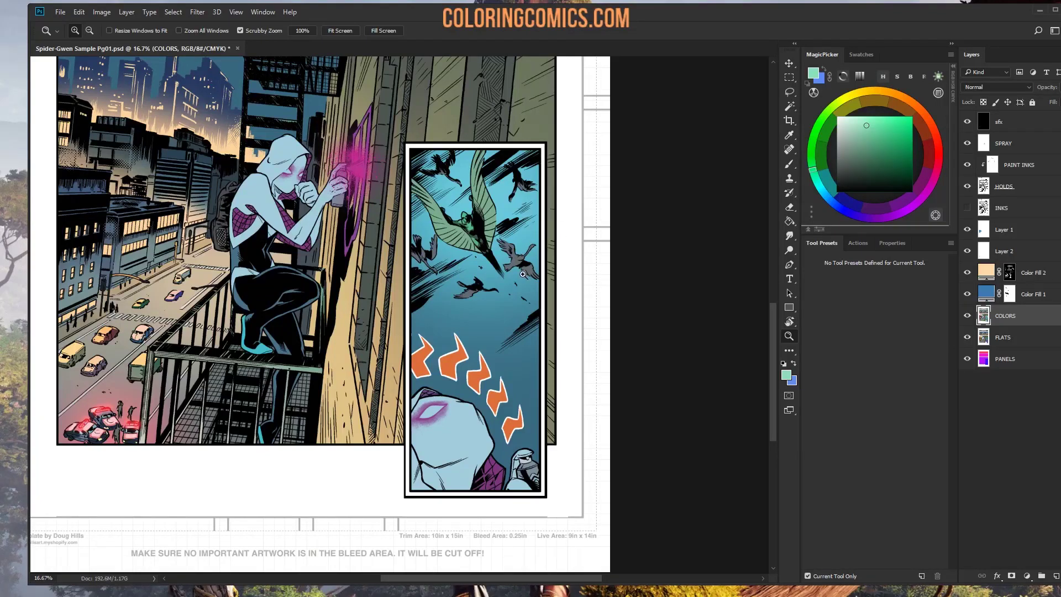
{"action": "key", "text": "w"}
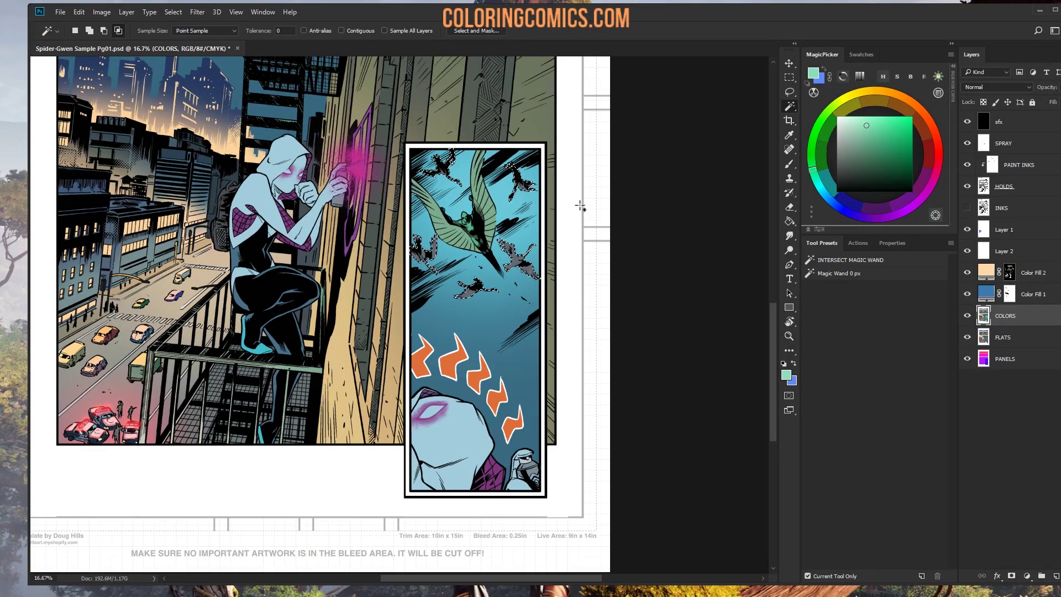
{"action": "key", "text": "ctrl+u"}
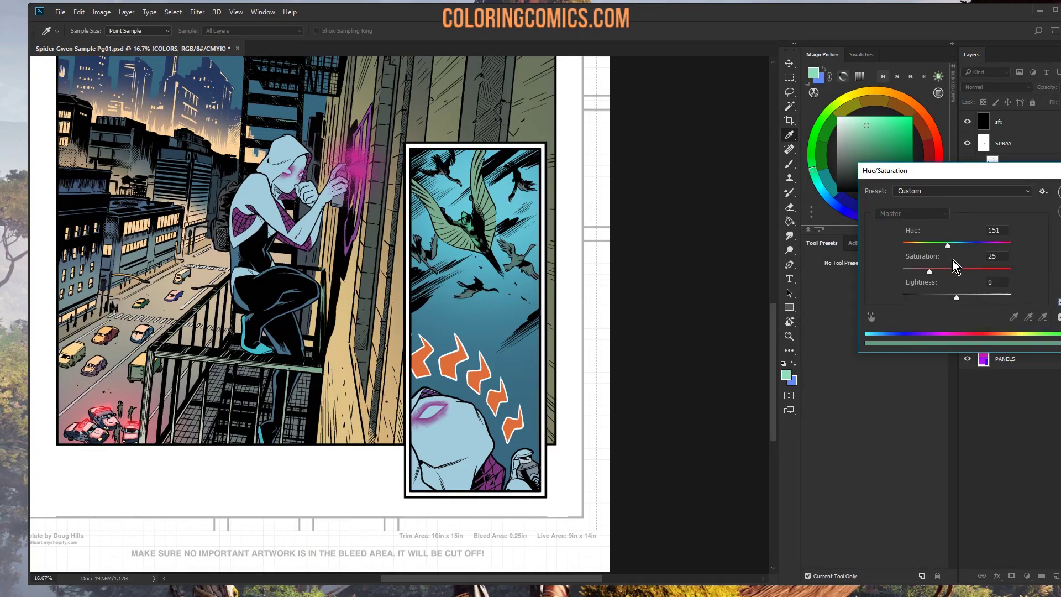
{"action": "key", "text": "Escape"}
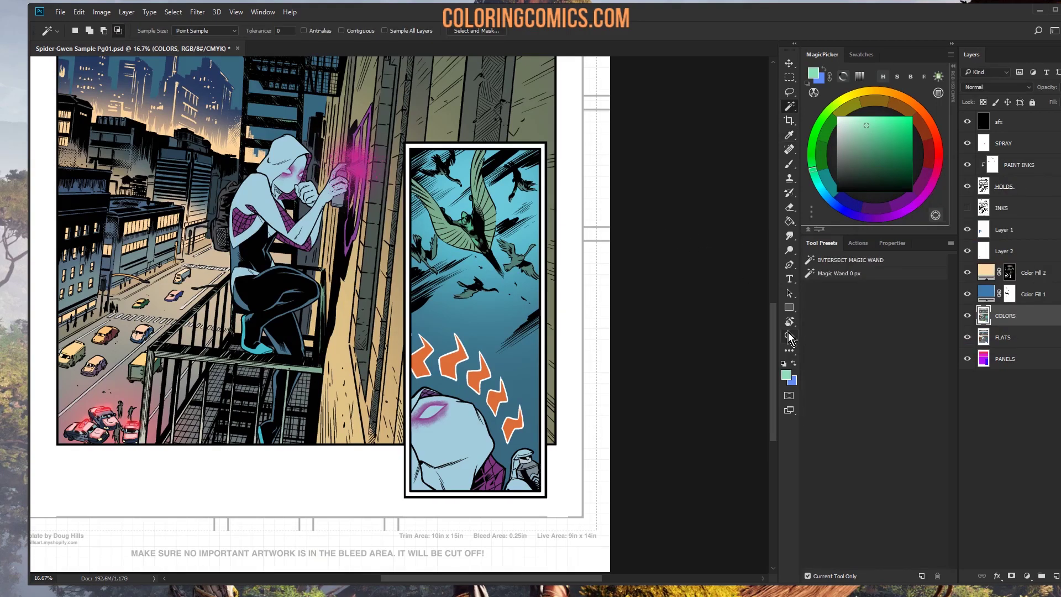
Step: Select the figure's wings with the Magic Wand and brush a pale yellow glow over them with the 1100 px brush
{"action": "left_click", "coordinate": [511, 218]}
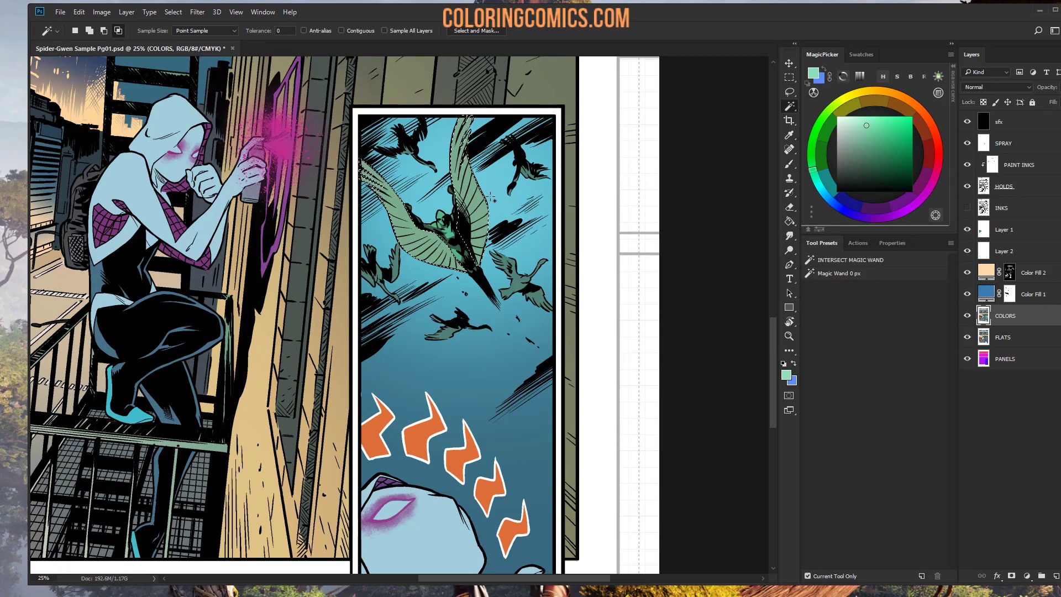
{"action": "key", "text": "b"}
{"action": "left_click", "coordinate": [474, 221], "text": "alt"}
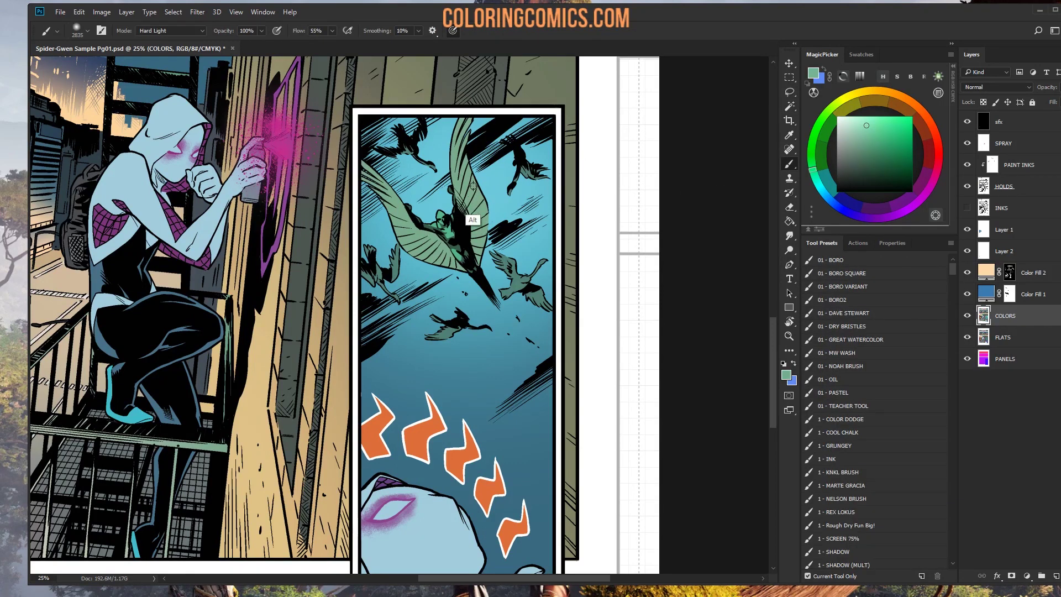
{"action": "left_click", "coordinate": [853, 98]}
{"action": "left_click", "coordinate": [863, 132]}
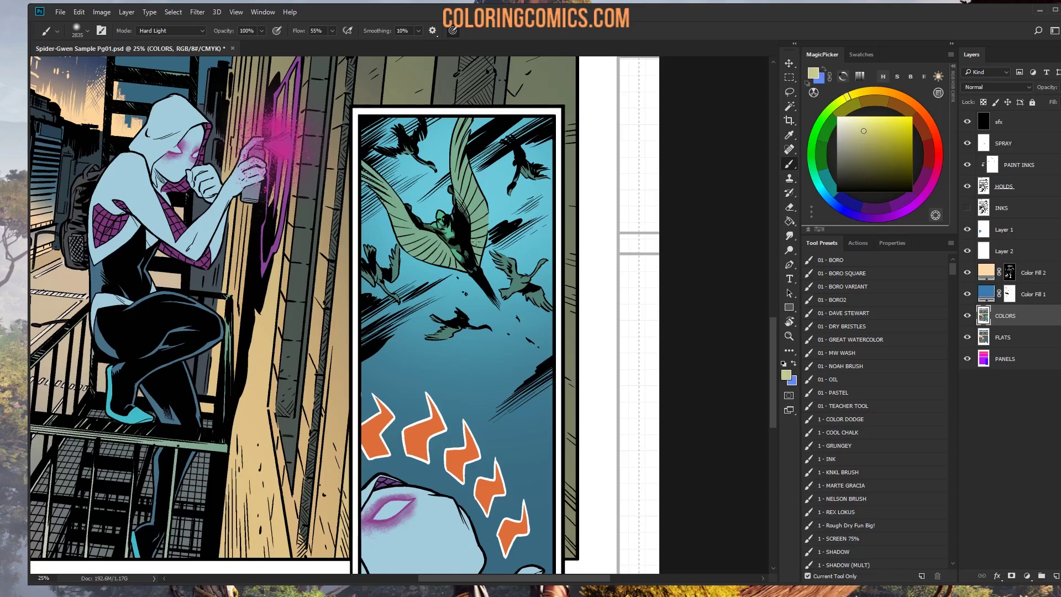
{"action": "mouse_move", "coordinate": [442, 216]}
{"action": "left_mouse_down"}
{"action": "mouse_move", "coordinate": [503, 231]}
{"action": "mouse_move", "coordinate": [334, 287]}
{"action": "mouse_move", "coordinate": [442, 249]}
{"action": "mouse_move", "coordinate": [468, 319]}
{"action": "left_mouse_up"}
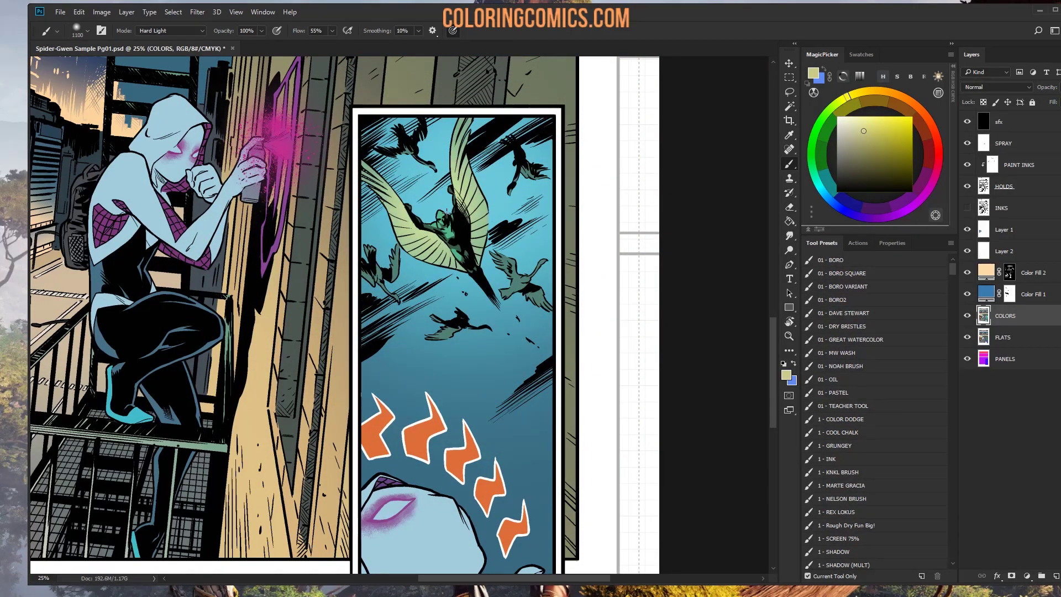
Step: Outline highlight shapes with the Lasso on the bird at the inset's left edge and on the bird below the winged figure
{"action": "key", "text": "l"}
{"action": "left_click", "coordinate": [789, 336]}
{"action": "left_click", "coordinate": [478, 337], "text": "alt"}
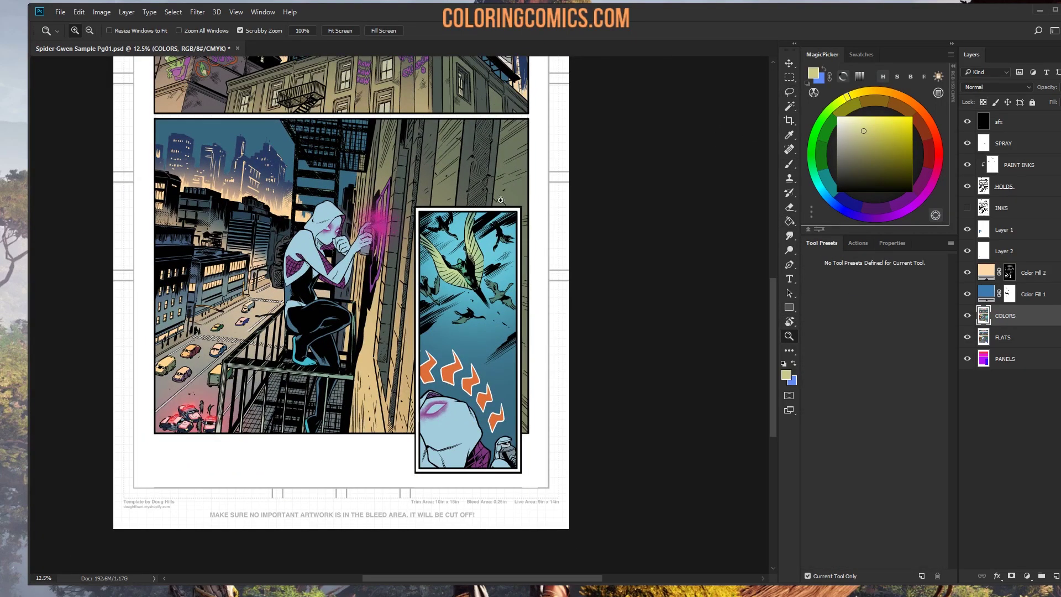
{"action": "key", "text": "l"}
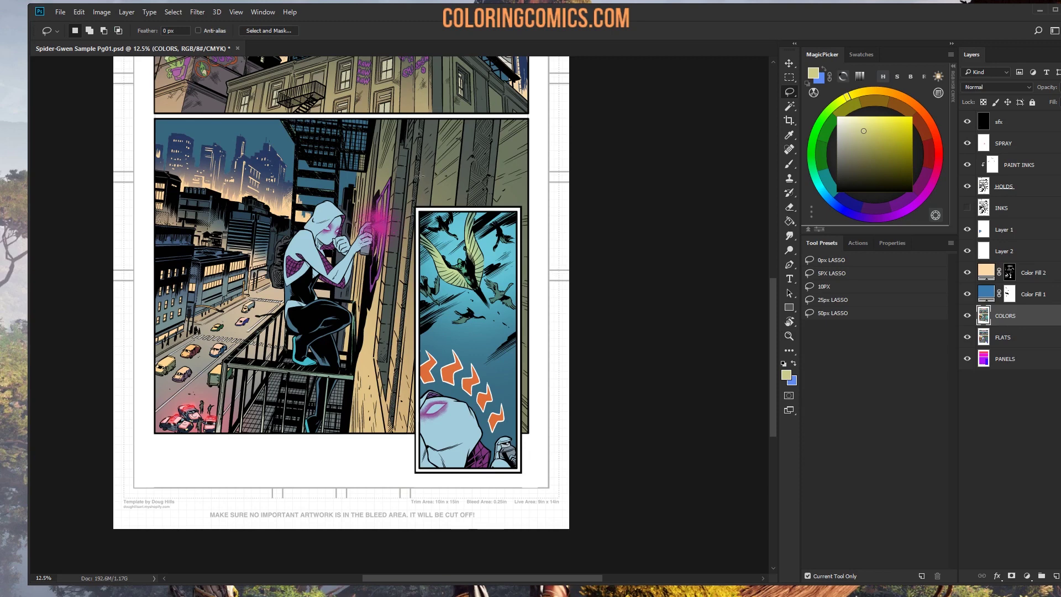
{"action": "left_click_drag", "start_coordinate": [431, 175], "coordinate": [473, 219]}
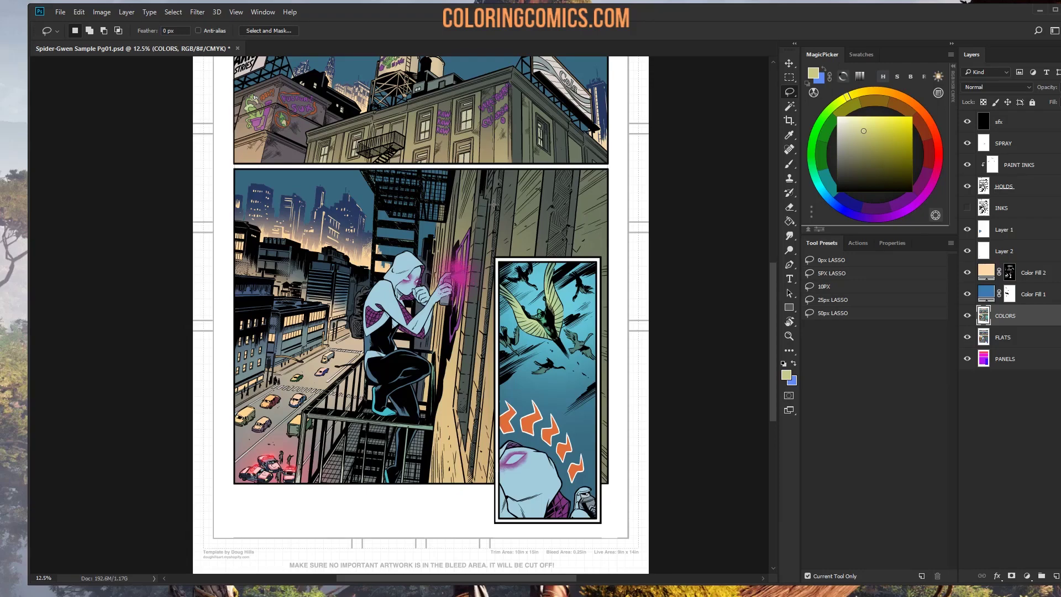
{"action": "key", "text": "z"}
{"action": "left_click", "coordinate": [556, 337]}
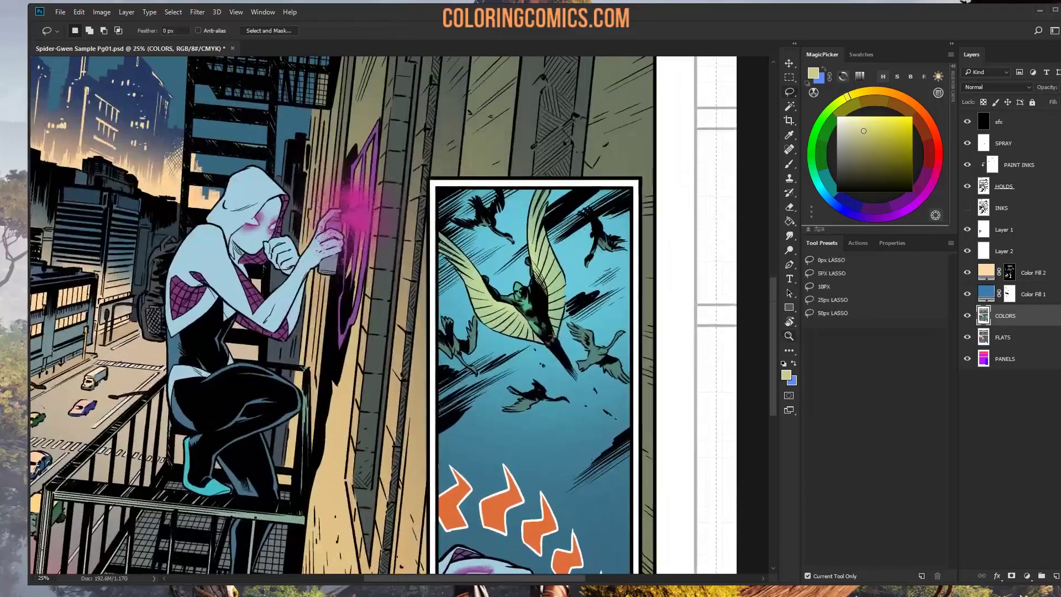
{"action": "left_click_drag", "start_coordinate": [555, 336], "coordinate": [465, 243]}
{"action": "key", "text": "ctrl+plus"}
{"action": "key", "text": "l"}
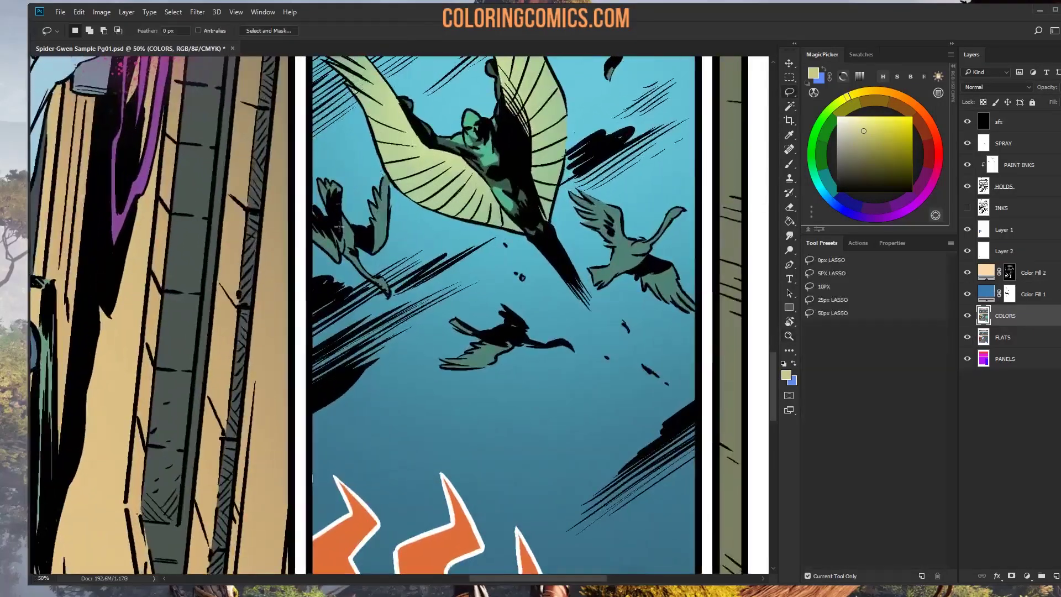
{"action": "key", "text": "ctrl+plus"}
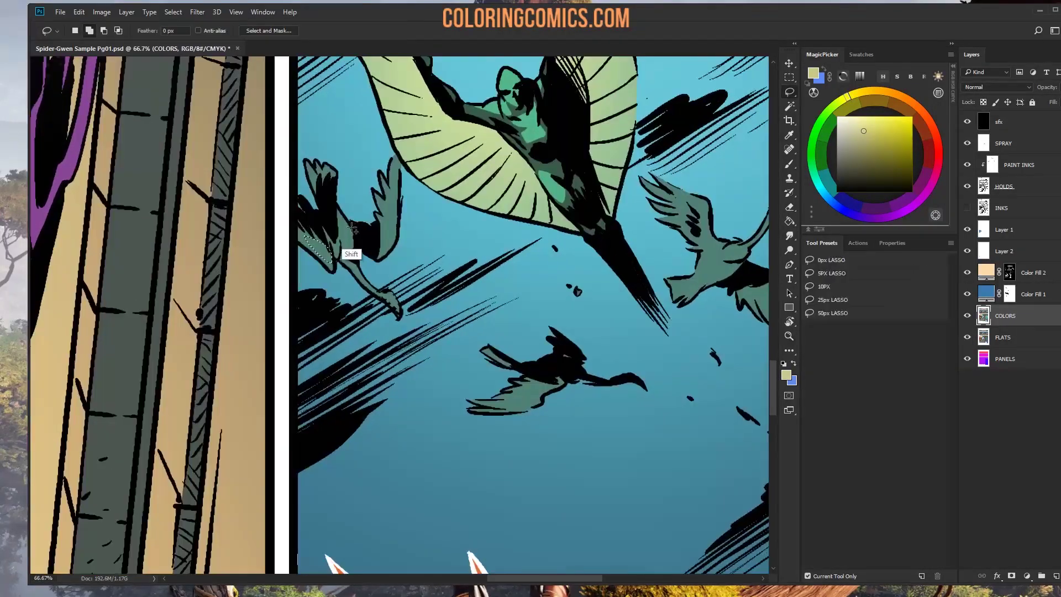
{"action": "left_click_drag", "start_coordinate": [352, 220], "coordinate": [340, 261]}
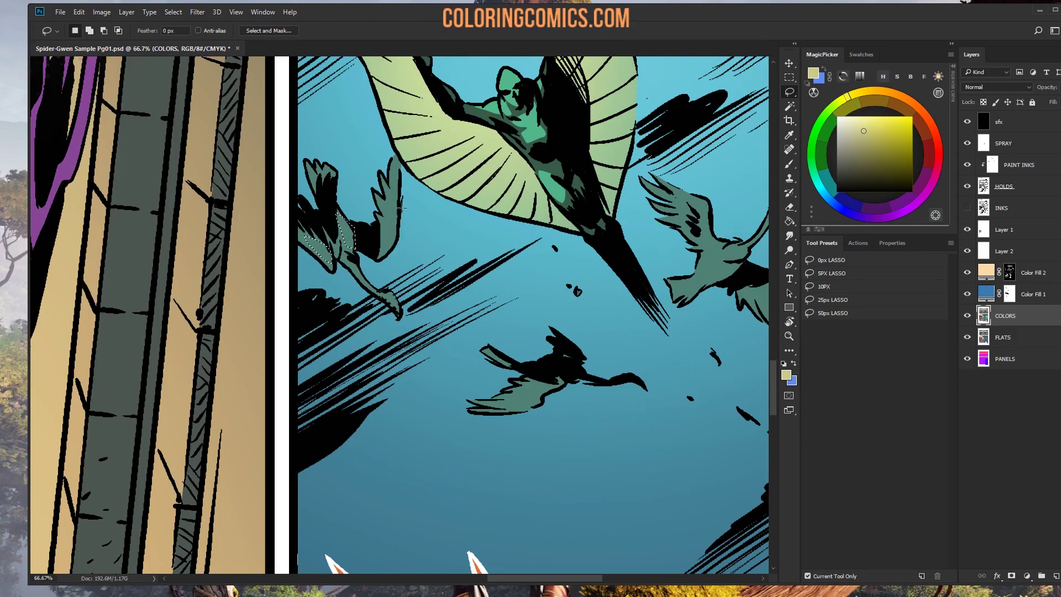
{"action": "mouse_move", "coordinate": [399, 207]}
{"action": "left_mouse_down"}
{"action": "mouse_move", "coordinate": [380, 209]}
{"action": "mouse_move", "coordinate": [392, 251]}
{"action": "mouse_move", "coordinate": [397, 243]}
{"action": "left_mouse_up"}
{"action": "left_click_drag", "start_coordinate": [395, 299], "coordinate": [398, 307]}
{"action": "scroll", "coordinate": [526, 227], "scroll_direction": "down", "scroll_amount": 3}
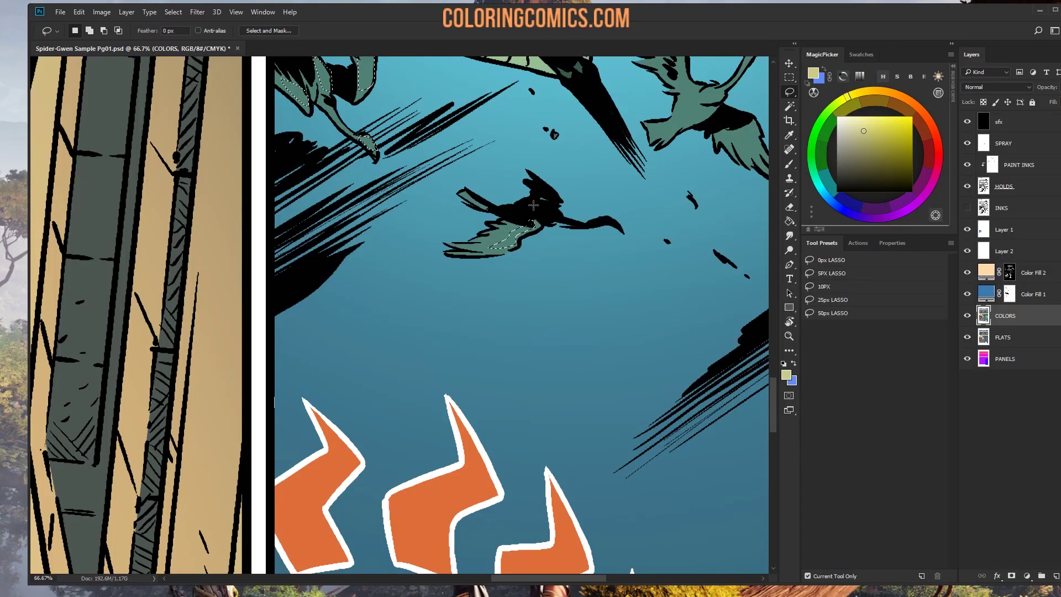
Step: Add highlight shapes on the neck, body and both wings of the bird at the inset's right edge to the Lasso selection
{"action": "scroll", "coordinate": [506, 272], "scroll_direction": "right", "scroll_amount": 5}
{"action": "scroll", "coordinate": [507, 272], "scroll_direction": "up", "scroll_amount": 2}
{"action": "scroll", "coordinate": [436, 166], "scroll_direction": "up", "scroll_amount": 1}
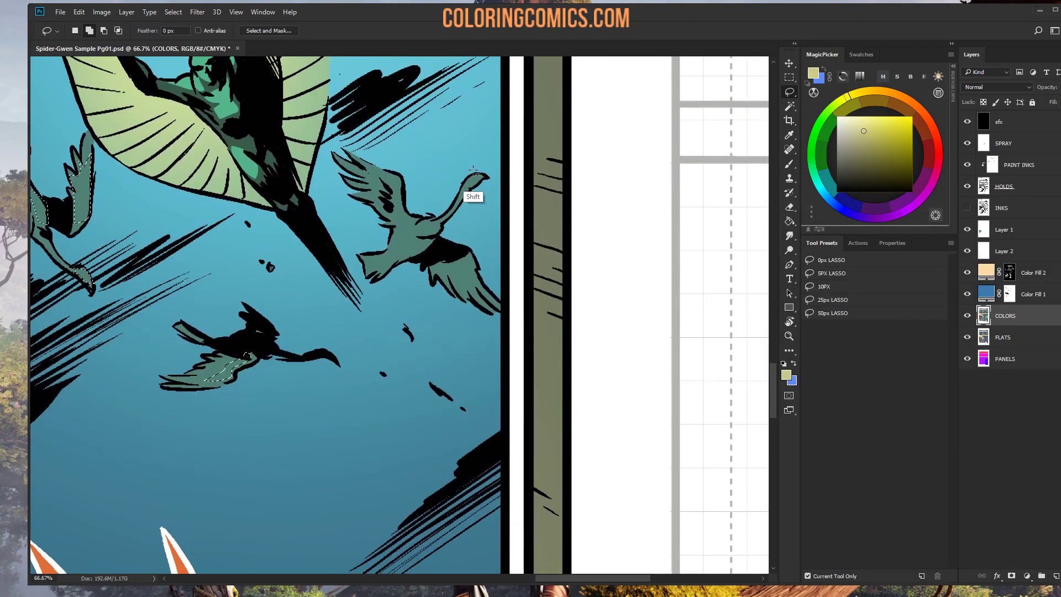
{"action": "left_click_drag", "start_coordinate": [436, 218], "coordinate": [412, 237]}
{"action": "mouse_move", "coordinate": [372, 168]}
{"action": "left_mouse_down"}
{"action": "mouse_move", "coordinate": [393, 180]}
{"action": "mouse_move", "coordinate": [390, 210]}
{"action": "mouse_move", "coordinate": [414, 220]}
{"action": "left_mouse_up"}
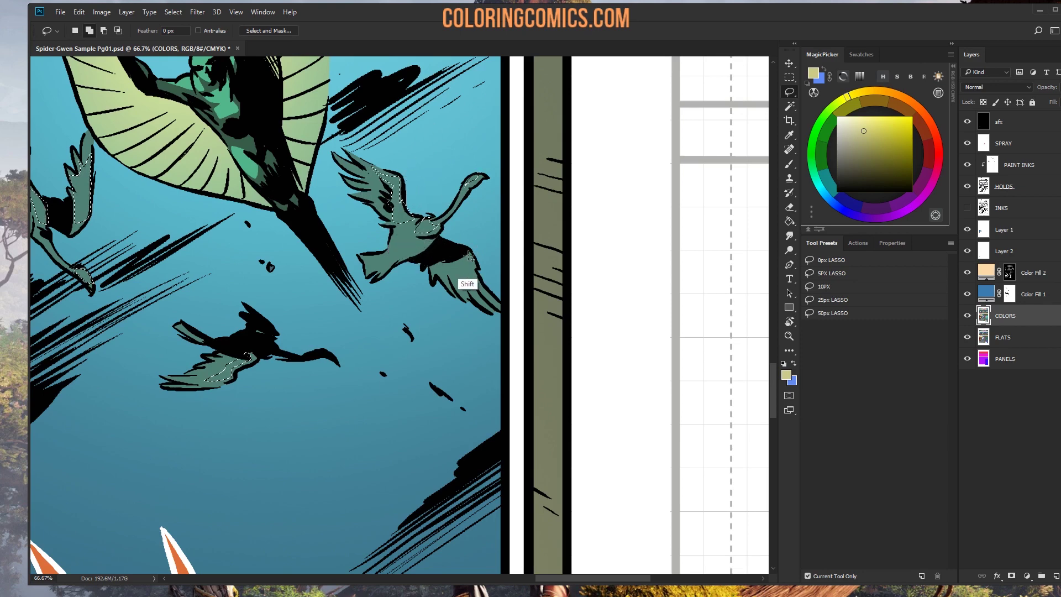
{"action": "mouse_move", "coordinate": [468, 253]}
{"action": "left_mouse_down"}
{"action": "mouse_move", "coordinate": [449, 272]}
{"action": "mouse_move", "coordinate": [480, 302]}
{"action": "mouse_move", "coordinate": [469, 255]}
{"action": "left_mouse_up"}
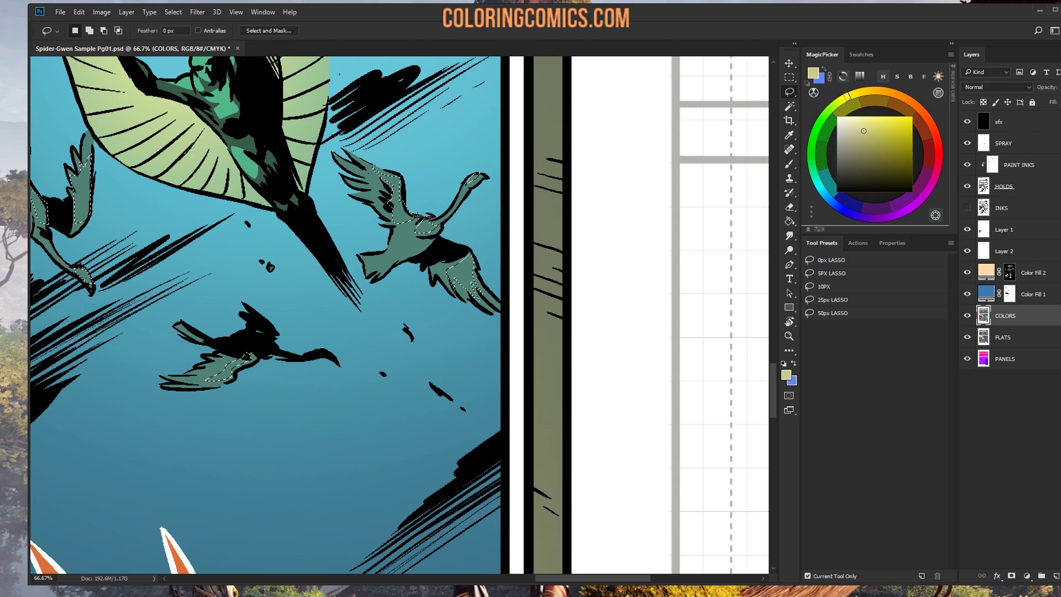
Step: Add highlight shapes on the two upper birds' bodies, heads and wings in the inset to the Lasso selection
{"action": "mouse_move", "coordinate": [426, 220]}
{"action": "left_mouse_down"}
{"action": "mouse_move", "coordinate": [415, 244]}
{"action": "mouse_move", "coordinate": [396, 253]}
{"action": "mouse_move", "coordinate": [427, 228]}
{"action": "mouse_move", "coordinate": [560, 234]}
{"action": "mouse_move", "coordinate": [540, 233]}
{"action": "left_mouse_up"}
{"action": "key", "text": "shift"}
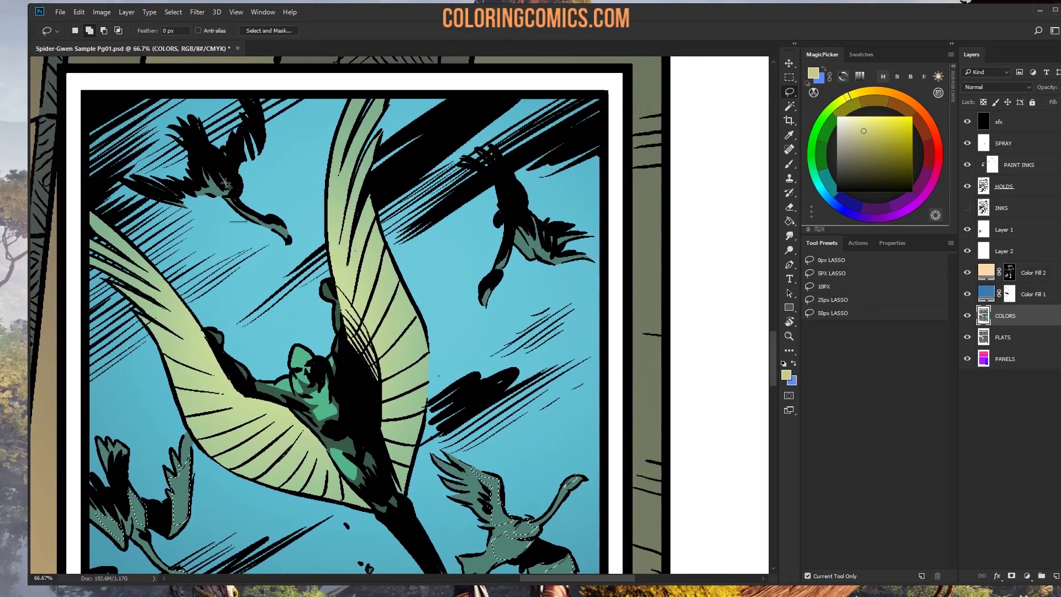
{"action": "mouse_move", "coordinate": [228, 193]}
{"action": "left_mouse_down"}
{"action": "mouse_move", "coordinate": [220, 183]}
{"action": "mouse_move", "coordinate": [279, 231]}
{"action": "mouse_move", "coordinate": [267, 212]}
{"action": "left_mouse_up"}
{"action": "mouse_move", "coordinate": [542, 222]}
{"action": "left_mouse_down"}
{"action": "mouse_move", "coordinate": [533, 246]}
{"action": "mouse_move", "coordinate": [561, 267]}
{"action": "mouse_move", "coordinate": [575, 259]}
{"action": "mouse_move", "coordinate": [513, 237]}
{"action": "left_mouse_up"}
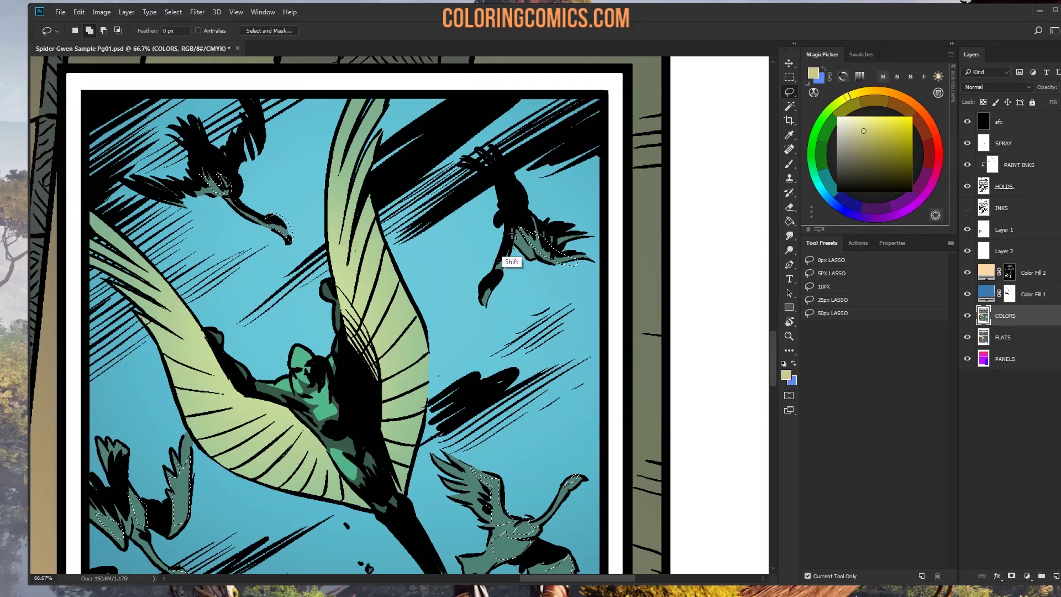
{"action": "left_click_drag", "start_coordinate": [476, 314], "coordinate": [479, 324]}
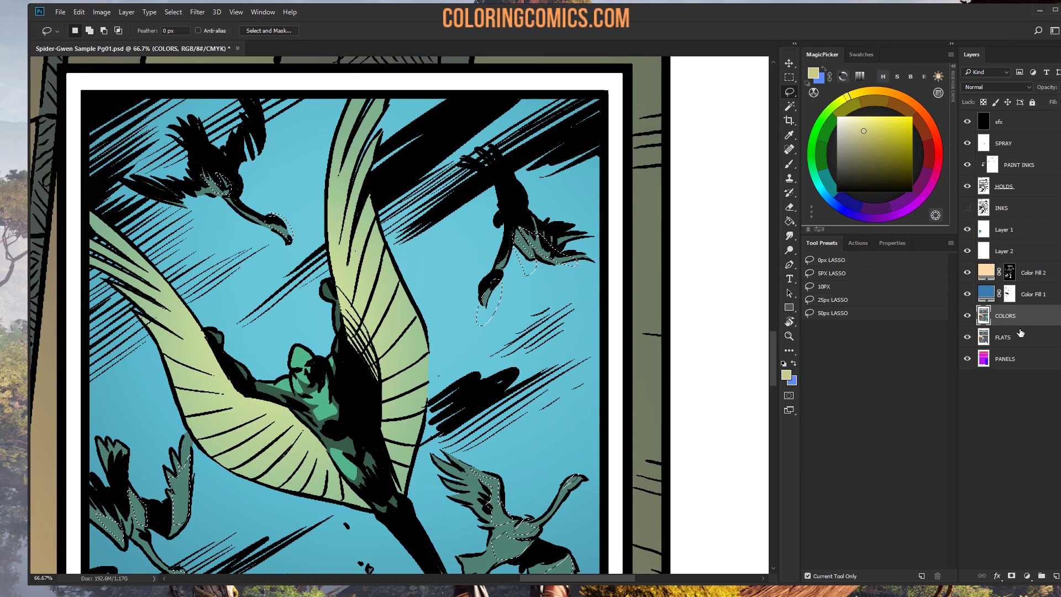
Step: Intersect the Lasso selection with the birds' flat color on the FLATS layer using the Magic Wand
{"action": "key", "text": "alt+bracketleft"}
{"action": "key", "text": "w"}
{"action": "left_click", "coordinate": [549, 315]}
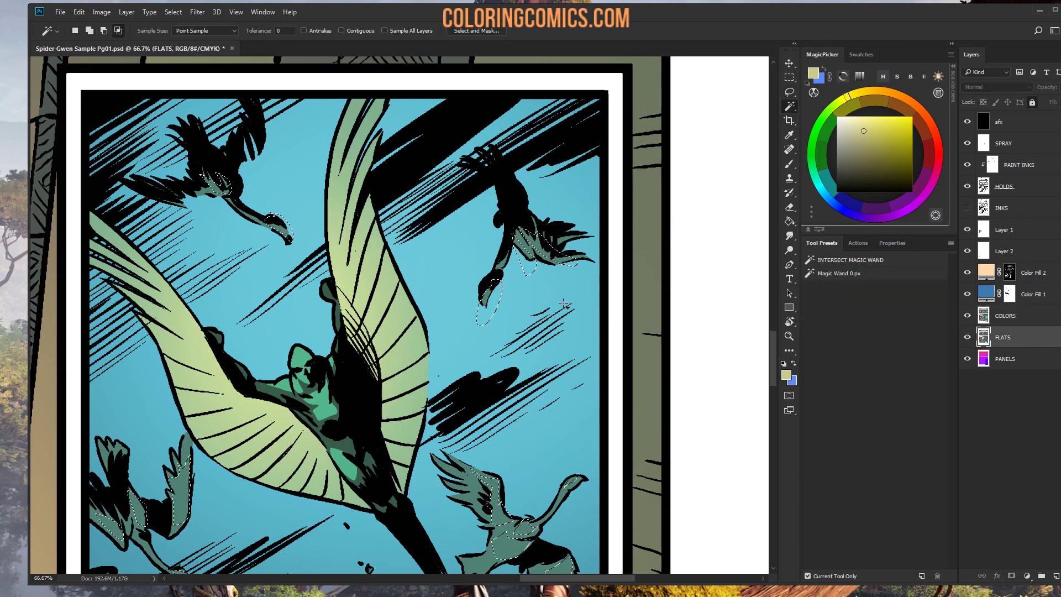
Step: Brush pale yellow highlights onto the selected bird areas on the COLORS layer and clear the selection
{"action": "left_click", "coordinate": [789, 335]}
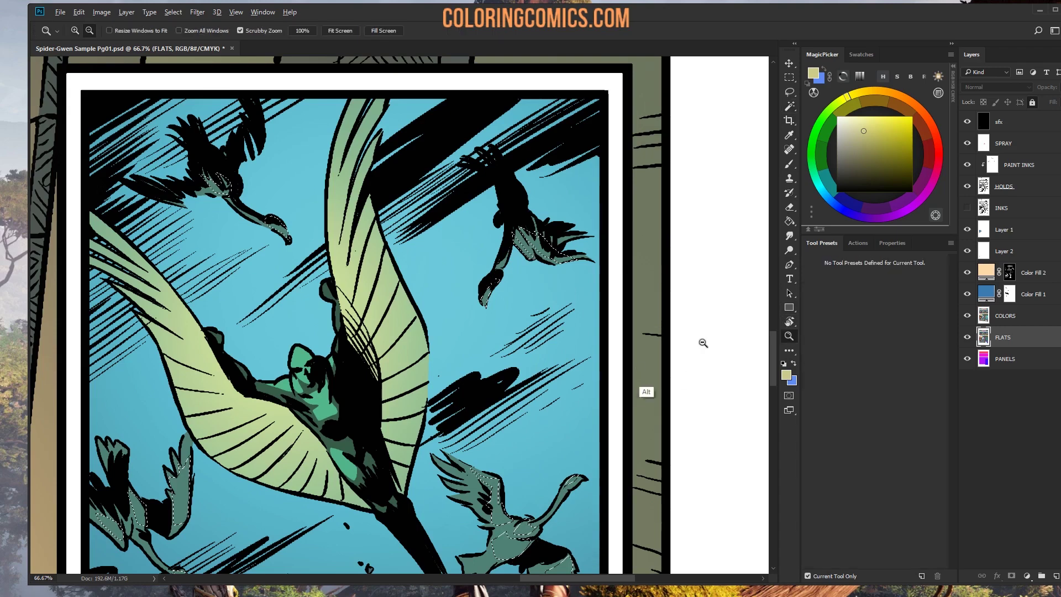
{"action": "left_click", "coordinate": [658, 329], "text": "alt"}
{"action": "left_click_drag", "start_coordinate": [498, 235], "coordinate": [474, 195]}
{"action": "key", "text": "b"}
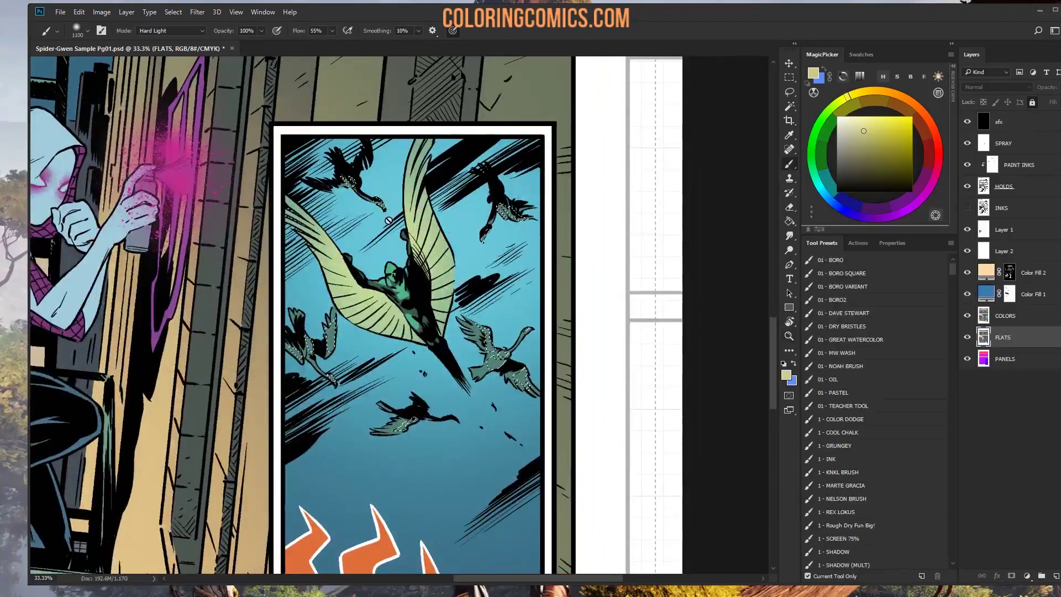
{"action": "left_click", "coordinate": [1005, 315]}
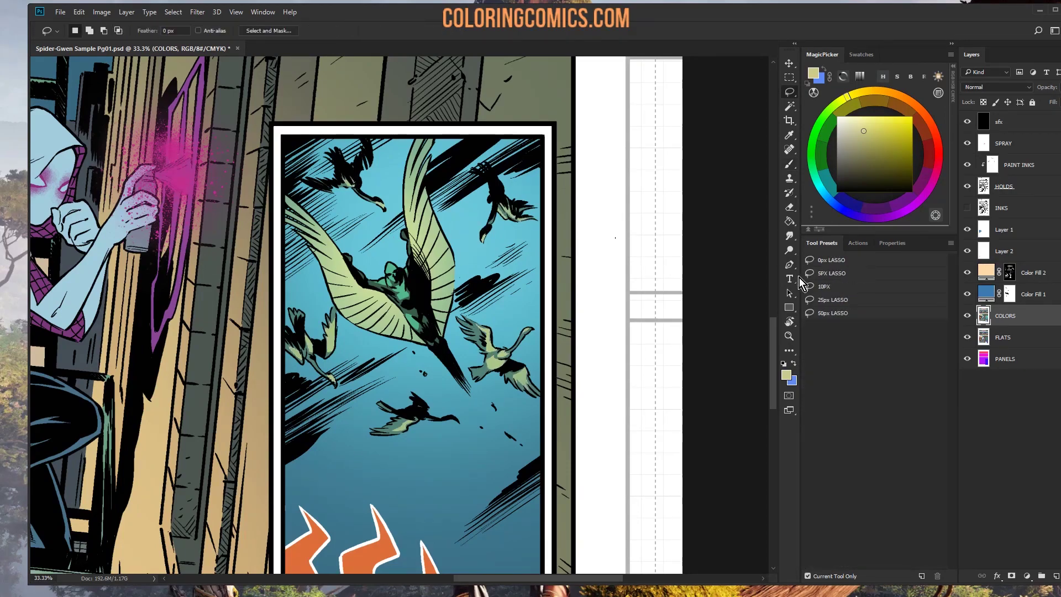
Step: Switch to Windows Photo Viewer and look through the flat-colored Spider-Gwen sample pages for comparison with the current page
{"action": "left_click", "coordinate": [789, 335]}
{"action": "left_click", "coordinate": [447, 356], "text": "alt"}
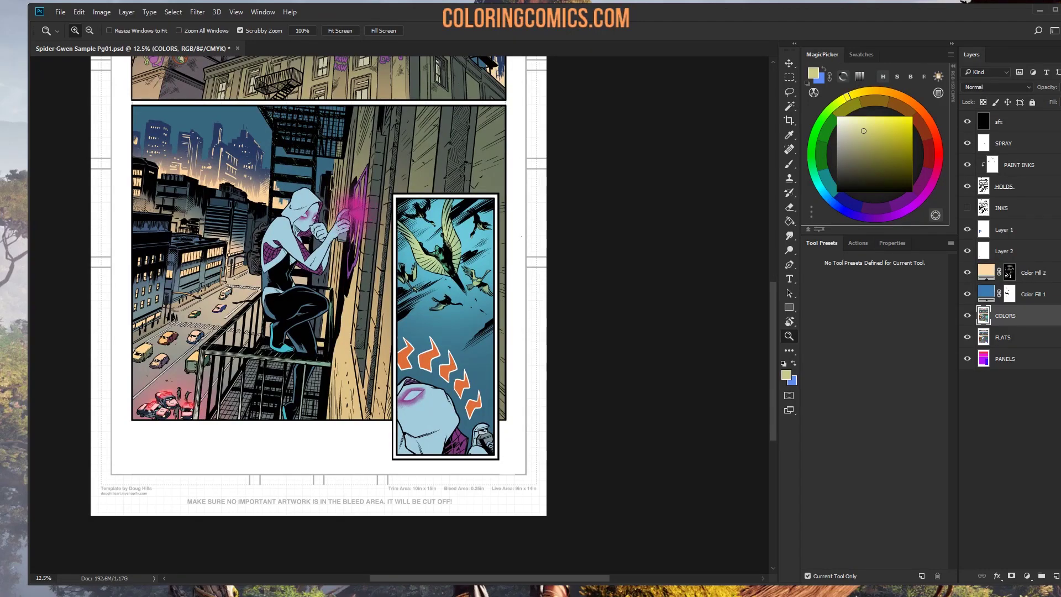
{"action": "key", "text": "super+e"}
{"action": "left_click_drag", "start_coordinate": [118, 218], "coordinate": [12, 133]}
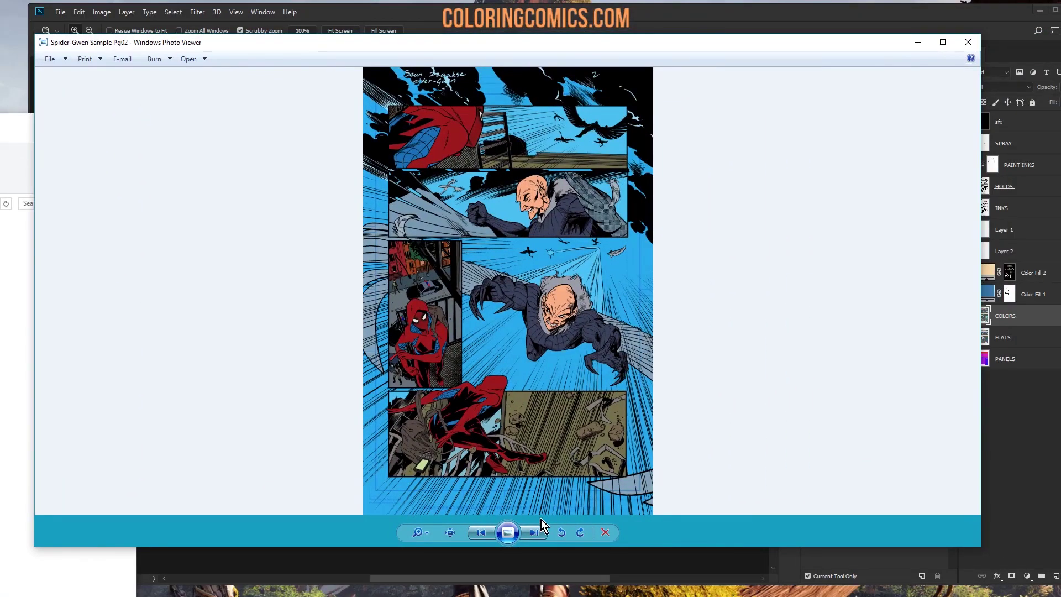
{"action": "left_click", "coordinate": [535, 533]}
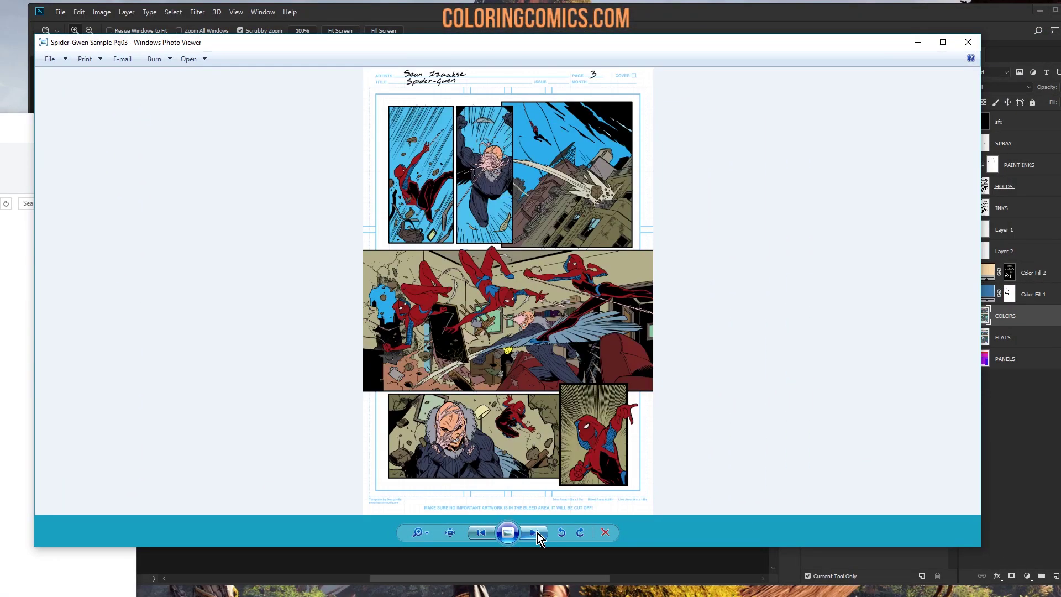
{"action": "left_click", "coordinate": [536, 532]}
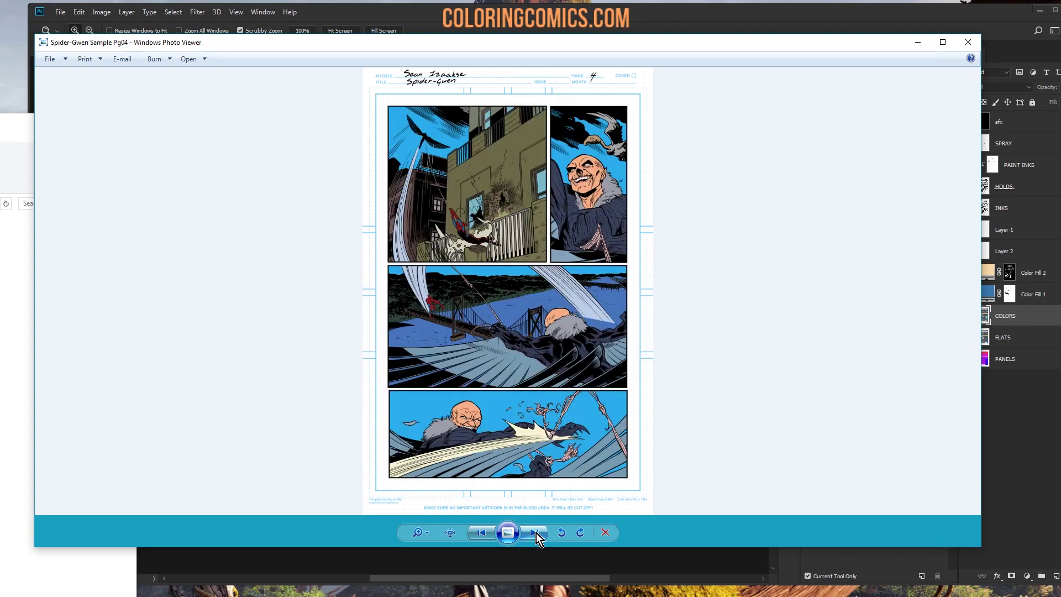
{"action": "left_click", "coordinate": [536, 532]}
{"action": "left_click", "coordinate": [536, 533]}
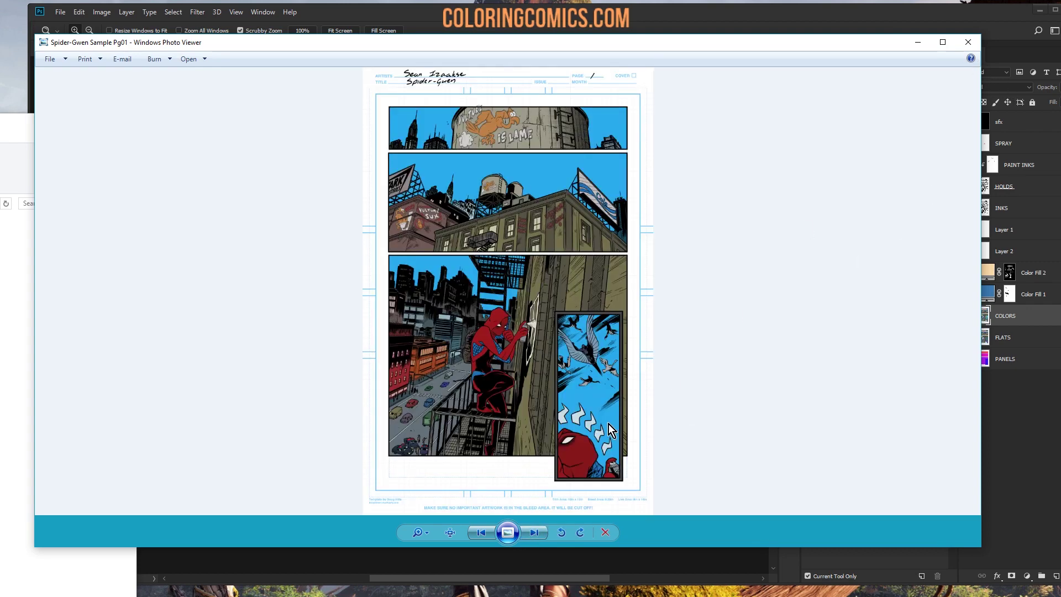
{"action": "left_click", "coordinate": [484, 527]}
{"action": "left_click", "coordinate": [482, 529]}
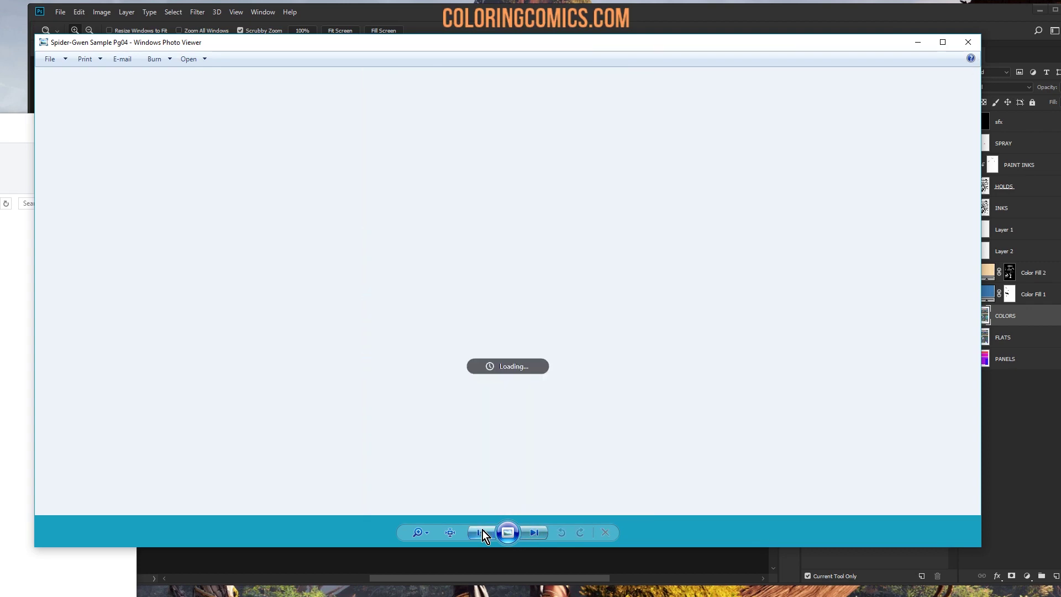
{"action": "left_click", "coordinate": [482, 529]}
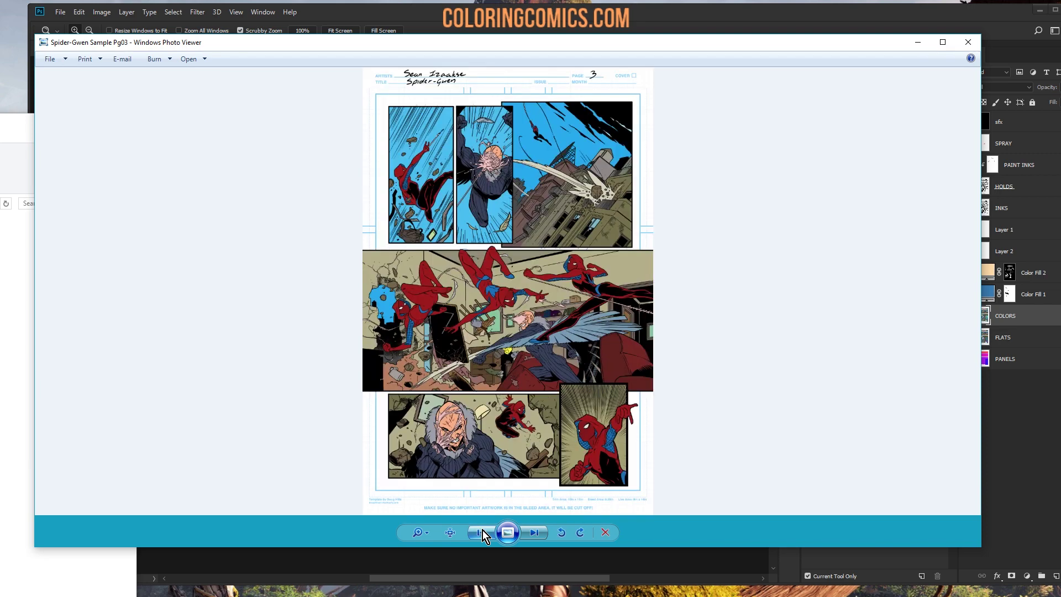
{"action": "left_click", "coordinate": [529, 531]}
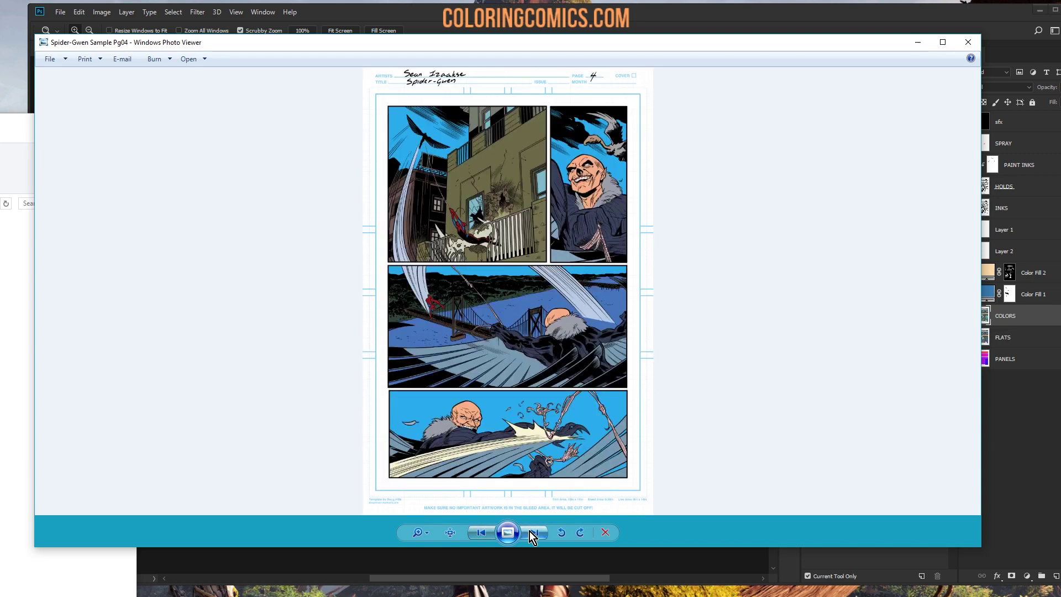
{"action": "left_click", "coordinate": [530, 532]}
{"action": "left_click", "coordinate": [532, 530]}
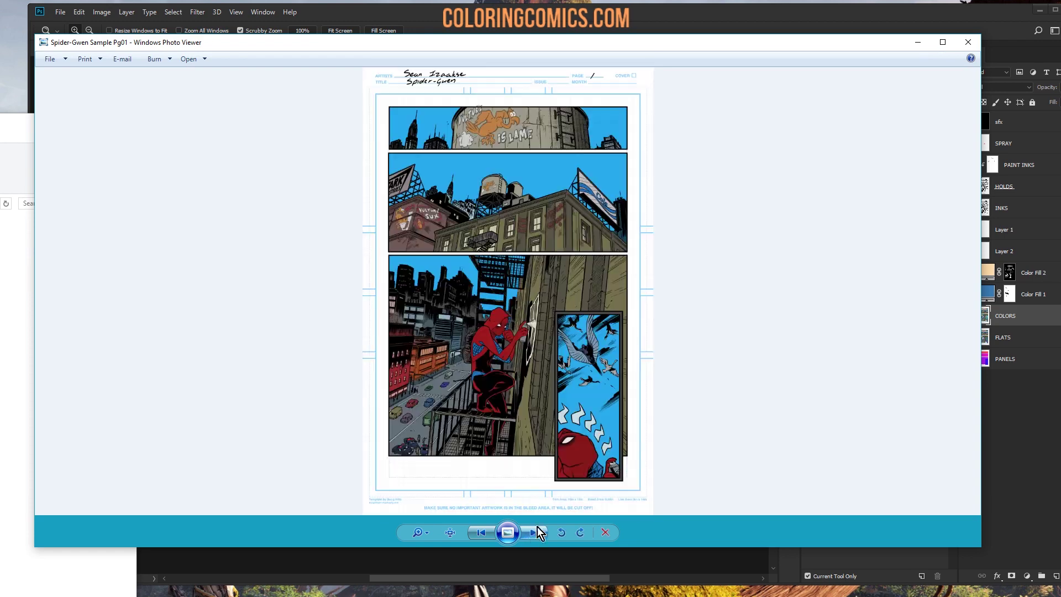
{"action": "left_click", "coordinate": [970, 49]}
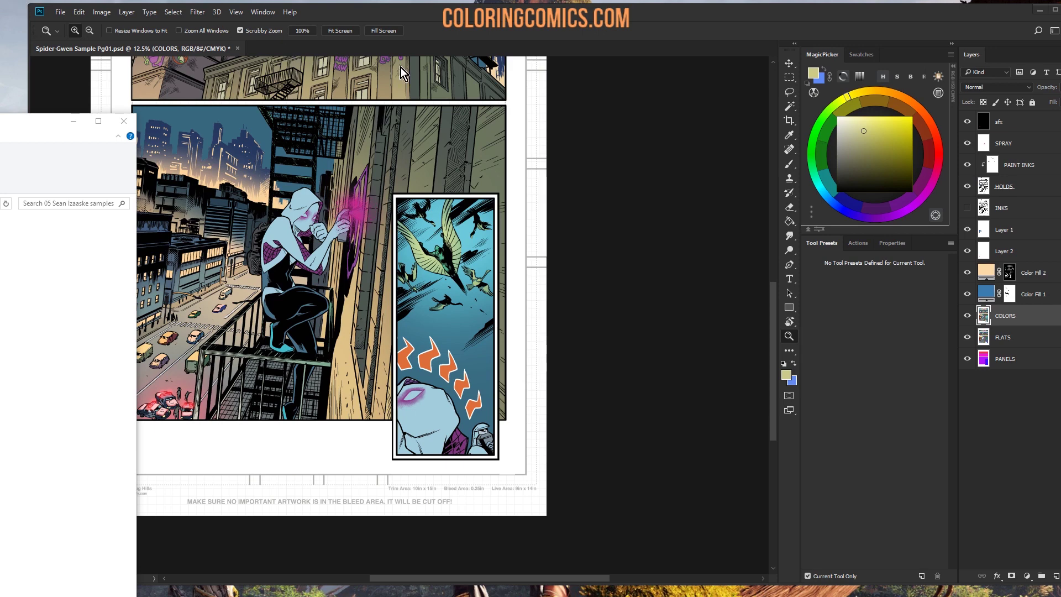
Step: Examine the colored page in Photoshop, from the full page down to the hooded figure on the fire escape
{"action": "left_click", "coordinate": [779, 331]}
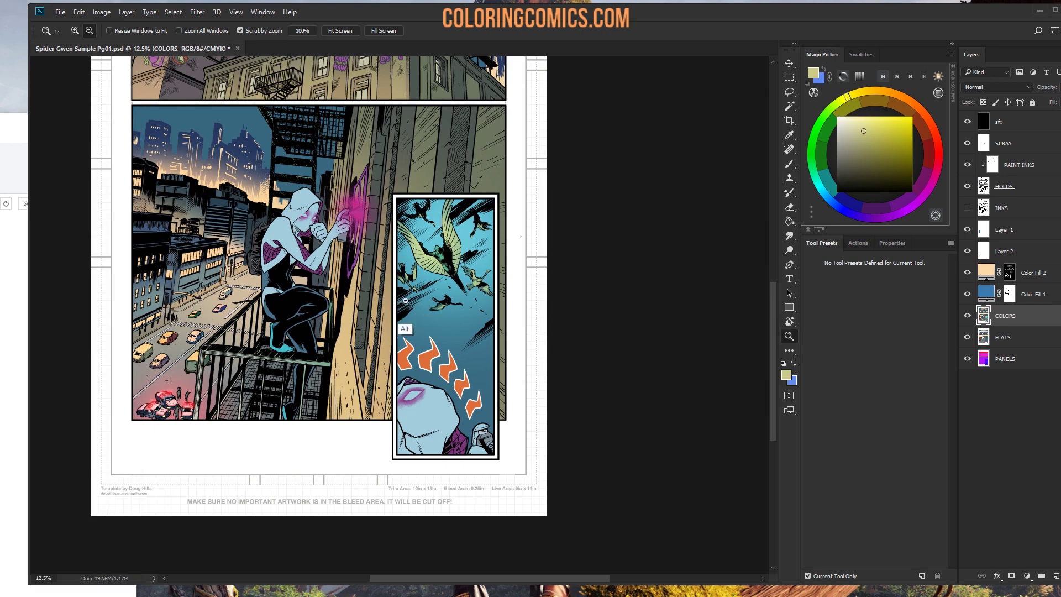
{"action": "key", "text": "ctrl+minus"}
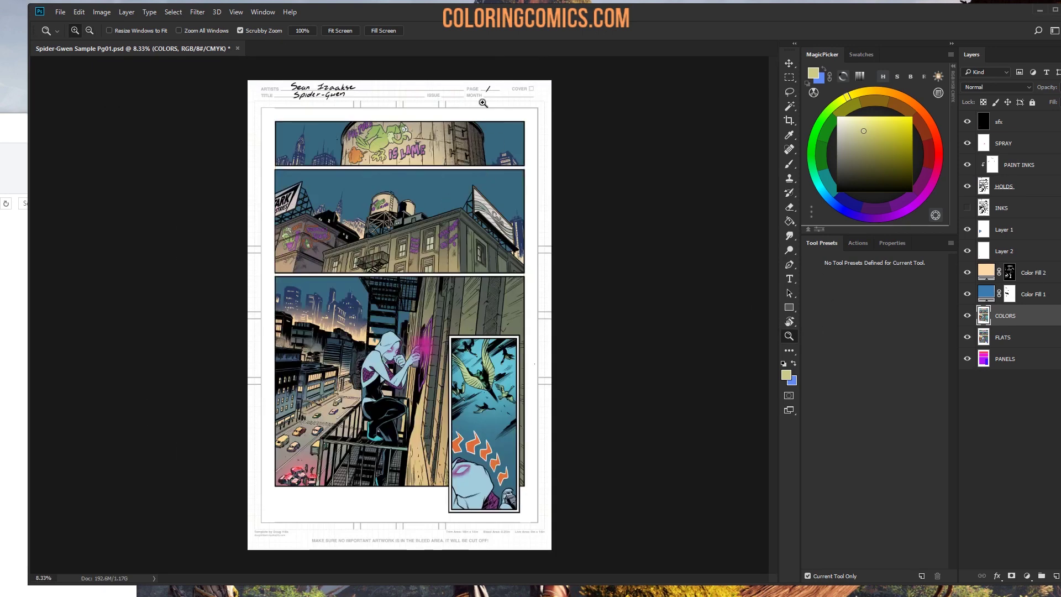
{"action": "left_click", "coordinate": [425, 241]}
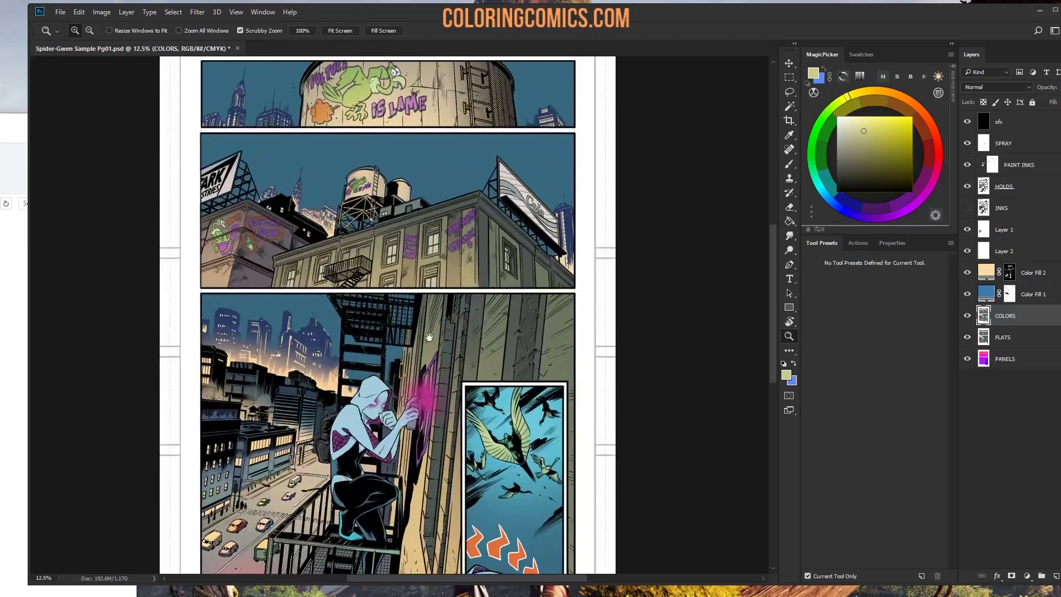
{"action": "scroll", "coordinate": [435, 149], "scroll_direction": "down", "scroll_amount": 3}
{"action": "left_click", "coordinate": [417, 274]}
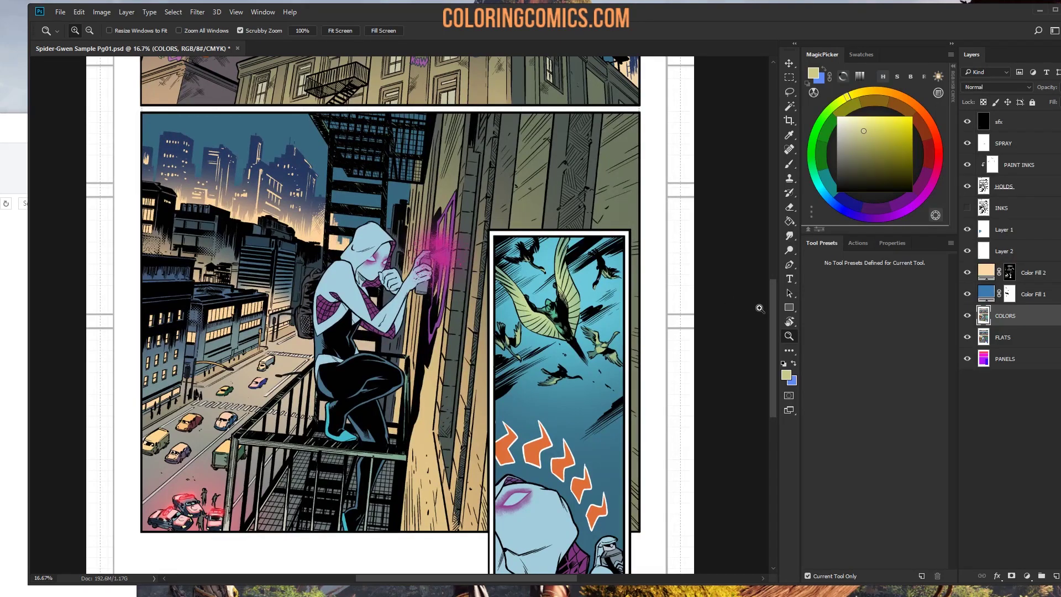
{"action": "left_click_drag", "start_coordinate": [455, 231], "coordinate": [506, 177]}
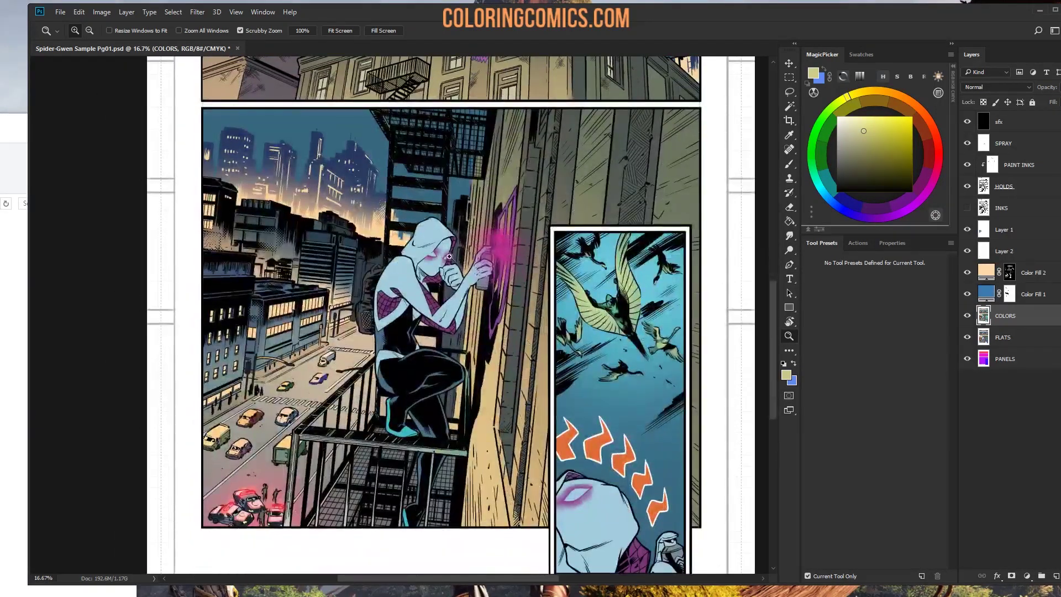
{"action": "left_click_drag", "start_coordinate": [446, 294], "coordinate": [438, 144]}
{"action": "left_click", "coordinate": [467, 291], "text": "alt"}
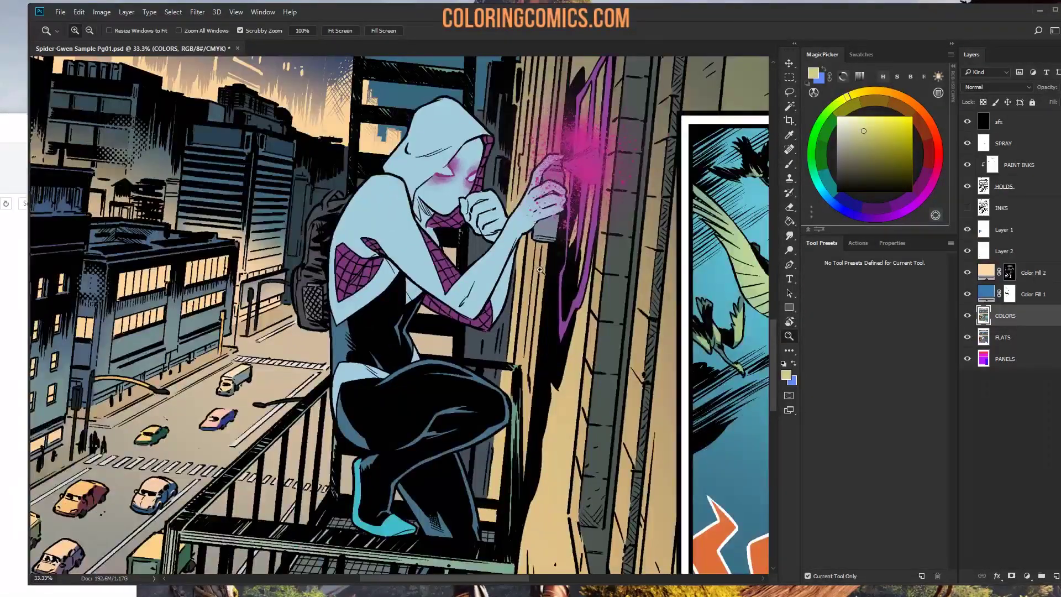
{"action": "left_click_drag", "start_coordinate": [443, 308], "coordinate": [513, 202]}
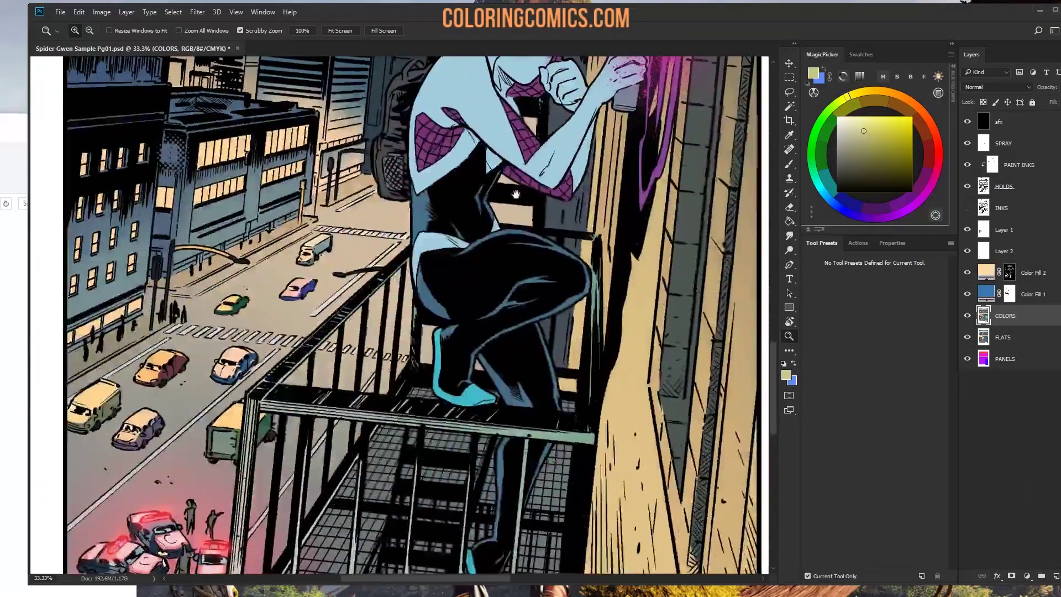
{"action": "left_click_drag", "start_coordinate": [556, 248], "coordinate": [468, 298]}
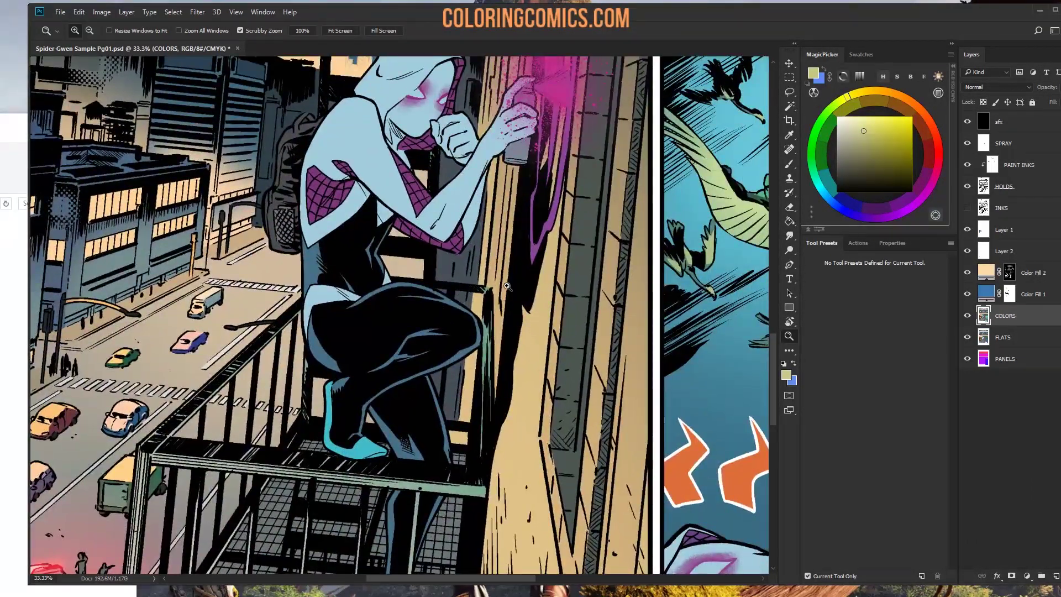
{"action": "left_click_drag", "start_coordinate": [458, 298], "coordinate": [381, 377]}
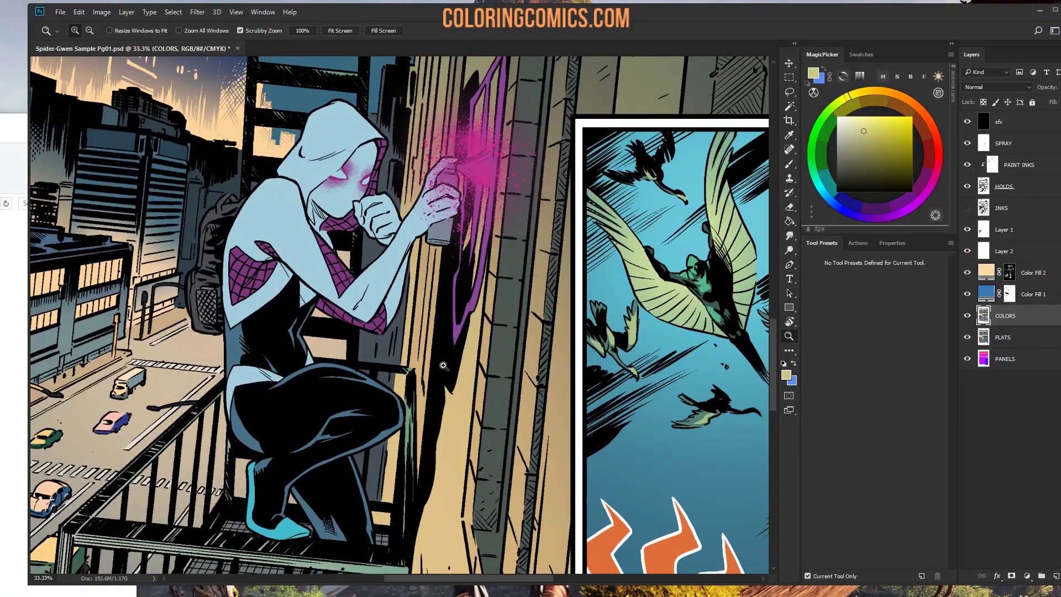
Step: Select the hooded figure's pale blue suit areas with the Magic Wand and create a new layer for them above COLORS
{"action": "left_click_drag", "start_coordinate": [302, 151], "coordinate": [431, 181]}
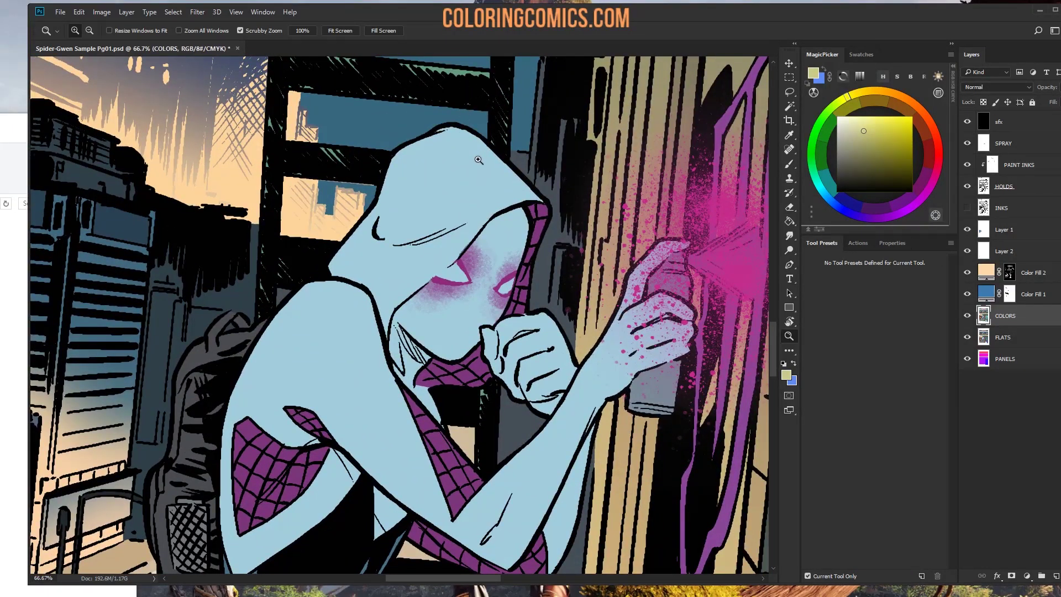
{"action": "key", "text": "w"}
{"action": "left_click", "coordinate": [468, 173]}
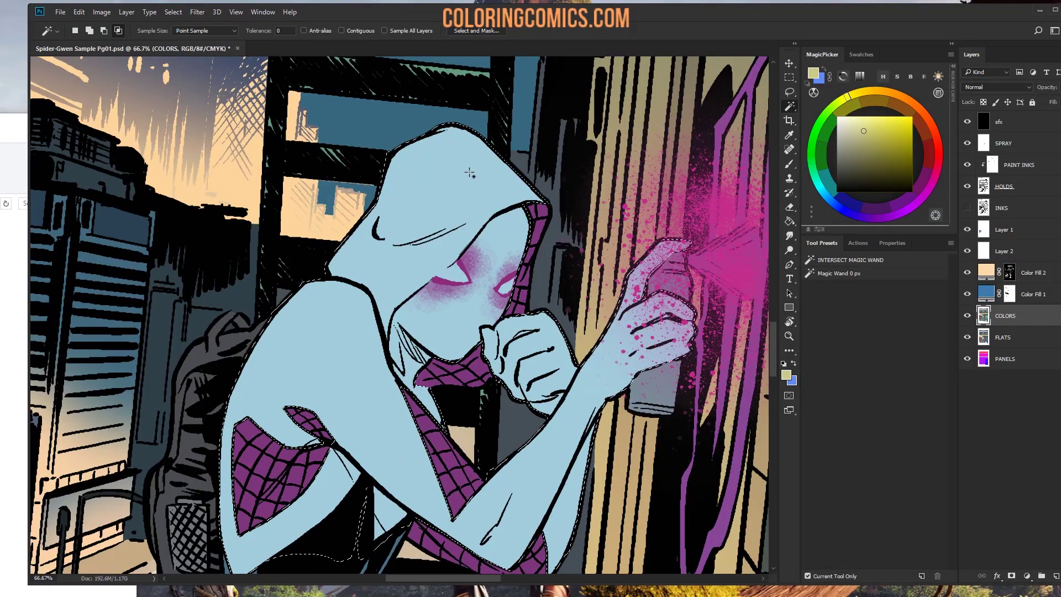
{"action": "key", "text": "ctrl+shift+alt+n"}
{"action": "key", "text": "ctrl+d"}
{"action": "key", "text": "l"}
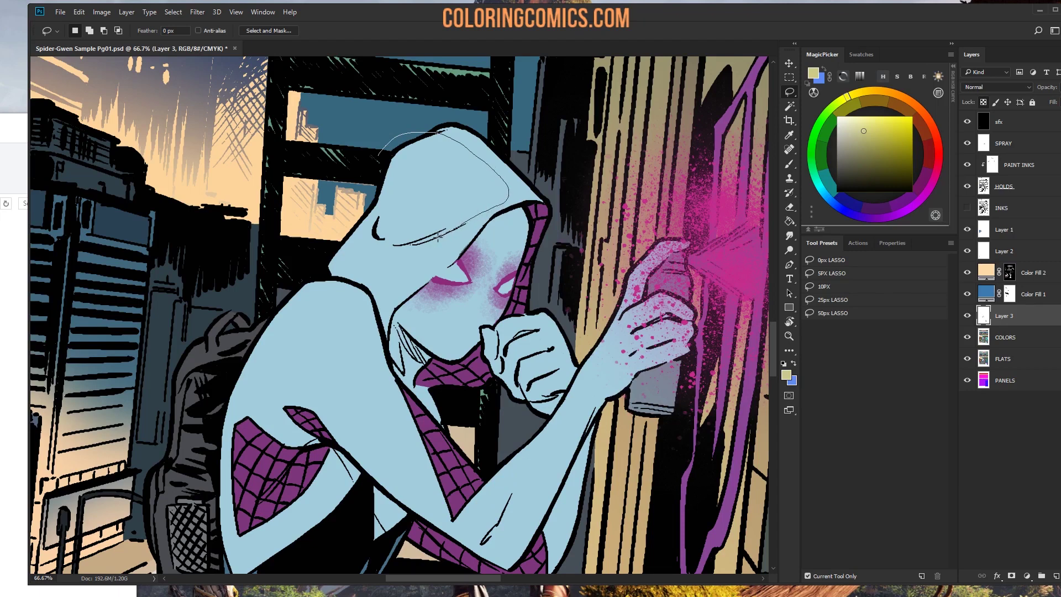
Step: Outline a Lasso shape over the crown and back of the figure's hood, trimming it around the fold line
{"action": "mouse_move", "coordinate": [386, 291]}
{"action": "left_mouse_down"}
{"action": "mouse_move", "coordinate": [319, 267]}
{"action": "mouse_move", "coordinate": [348, 190]}
{"action": "mouse_move", "coordinate": [380, 148]}
{"action": "left_mouse_up"}
{"action": "key", "text": "alt"}
{"action": "mouse_move", "coordinate": [424, 259]}
{"action": "left_mouse_down"}
{"action": "mouse_move", "coordinate": [372, 267]}
{"action": "mouse_move", "coordinate": [380, 227]}
{"action": "left_mouse_up"}
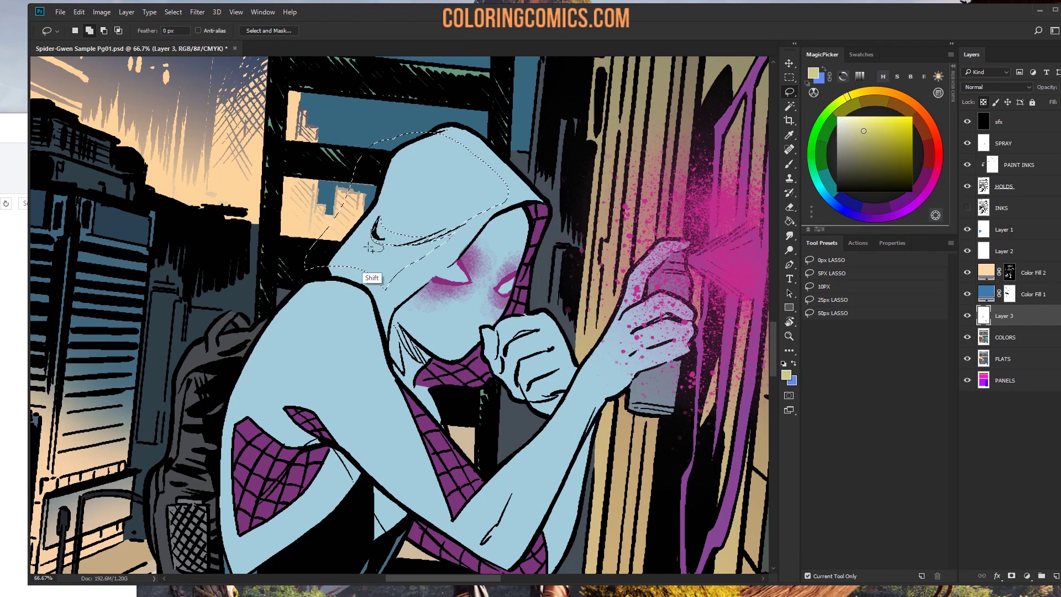
Step: Add a shape along the front edge of the hood's opening to the Lasso selection and trim its outline
{"action": "mouse_move", "coordinate": [498, 291]}
{"action": "left_mouse_down"}
{"action": "mouse_move", "coordinate": [465, 146]}
{"action": "mouse_move", "coordinate": [500, 285]}
{"action": "left_mouse_up"}
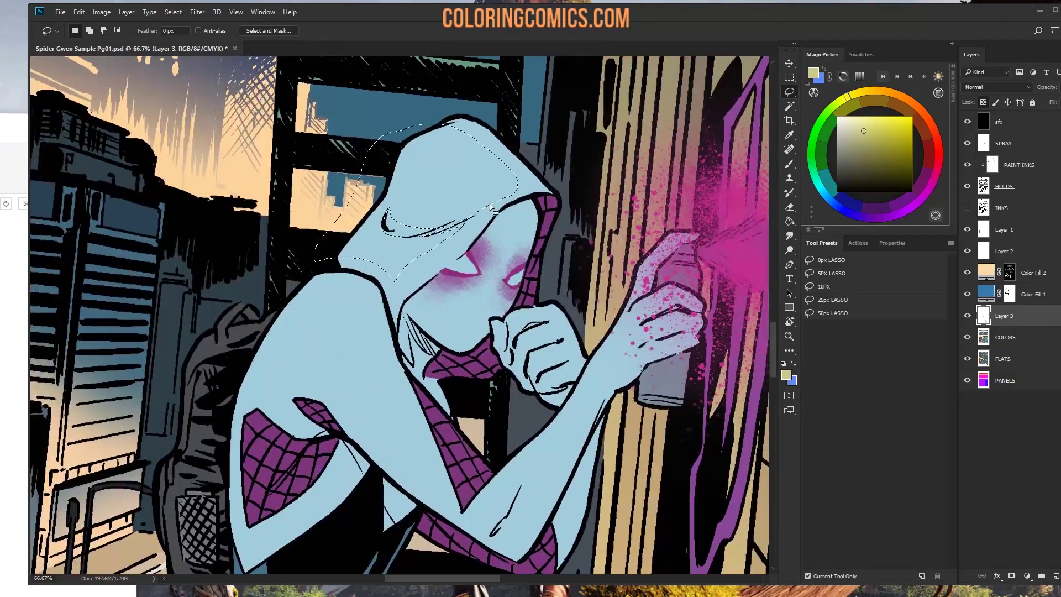
{"action": "key", "text": "shift"}
{"action": "mouse_move", "coordinate": [427, 128]}
{"action": "left_mouse_down"}
{"action": "mouse_move", "coordinate": [481, 113]}
{"action": "mouse_move", "coordinate": [563, 183]}
{"action": "mouse_move", "coordinate": [481, 210]}
{"action": "mouse_move", "coordinate": [566, 187]}
{"action": "mouse_move", "coordinate": [525, 195]}
{"action": "left_mouse_up"}
{"action": "key", "text": "alt"}
{"action": "key", "text": "alt"}
{"action": "mouse_move", "coordinate": [561, 143]}
{"action": "left_mouse_down"}
{"action": "mouse_move", "coordinate": [497, 199]}
{"action": "mouse_move", "coordinate": [597, 139]}
{"action": "mouse_move", "coordinate": [476, 220]}
{"action": "left_mouse_up"}
Step: Add shapes along the figure's jaw and over the shoulder and back to the Lasso selection
{"action": "scroll", "coordinate": [471, 144], "scroll_direction": "down", "scroll_amount": 3}
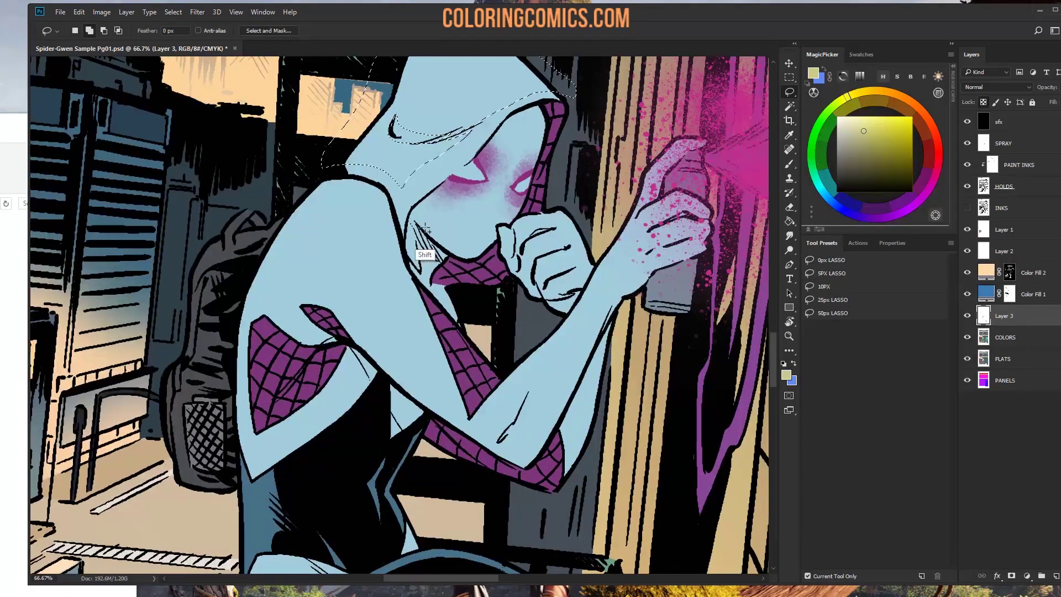
{"action": "mouse_move", "coordinate": [424, 228]}
{"action": "left_mouse_down"}
{"action": "mouse_move", "coordinate": [442, 196]}
{"action": "mouse_move", "coordinate": [457, 249]}
{"action": "mouse_move", "coordinate": [420, 224]}
{"action": "mouse_move", "coordinate": [397, 159]}
{"action": "mouse_move", "coordinate": [420, 127]}
{"action": "left_mouse_up"}
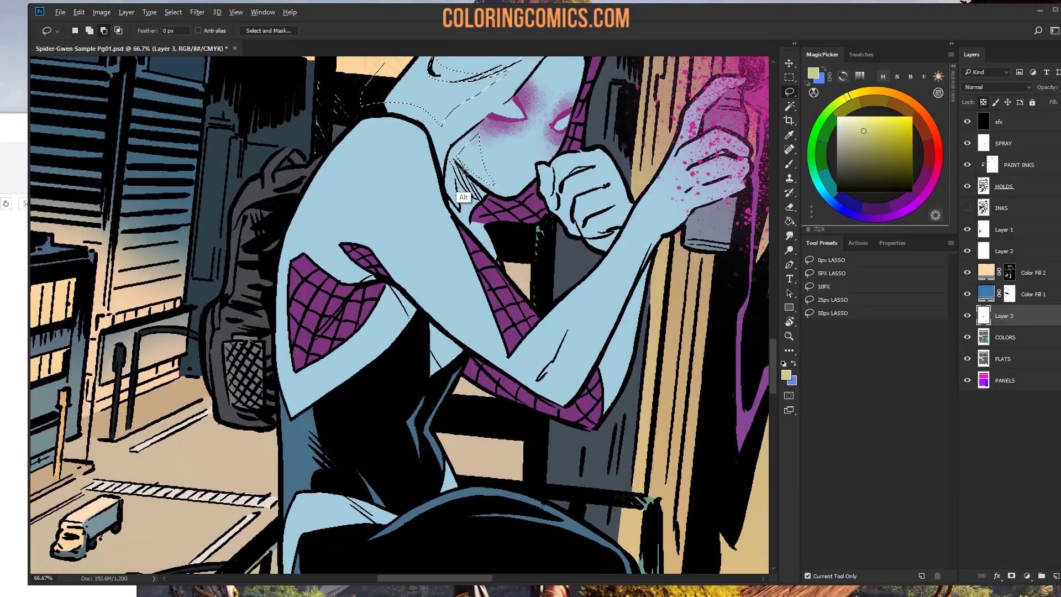
{"action": "key", "text": "shift"}
{"action": "mouse_move", "coordinate": [351, 125]}
{"action": "left_mouse_down"}
{"action": "mouse_move", "coordinate": [409, 116]}
{"action": "mouse_move", "coordinate": [431, 149]}
{"action": "mouse_move", "coordinate": [404, 140]}
{"action": "mouse_move", "coordinate": [376, 147]}
{"action": "mouse_move", "coordinate": [342, 182]}
{"action": "mouse_move", "coordinate": [337, 230]}
{"action": "mouse_move", "coordinate": [305, 287]}
{"action": "mouse_move", "coordinate": [310, 421]}
{"action": "mouse_move", "coordinate": [252, 365]}
{"action": "mouse_move", "coordinate": [315, 128]}
{"action": "mouse_move", "coordinate": [352, 125]}
{"action": "left_mouse_up"}
{"action": "key", "text": "alt"}
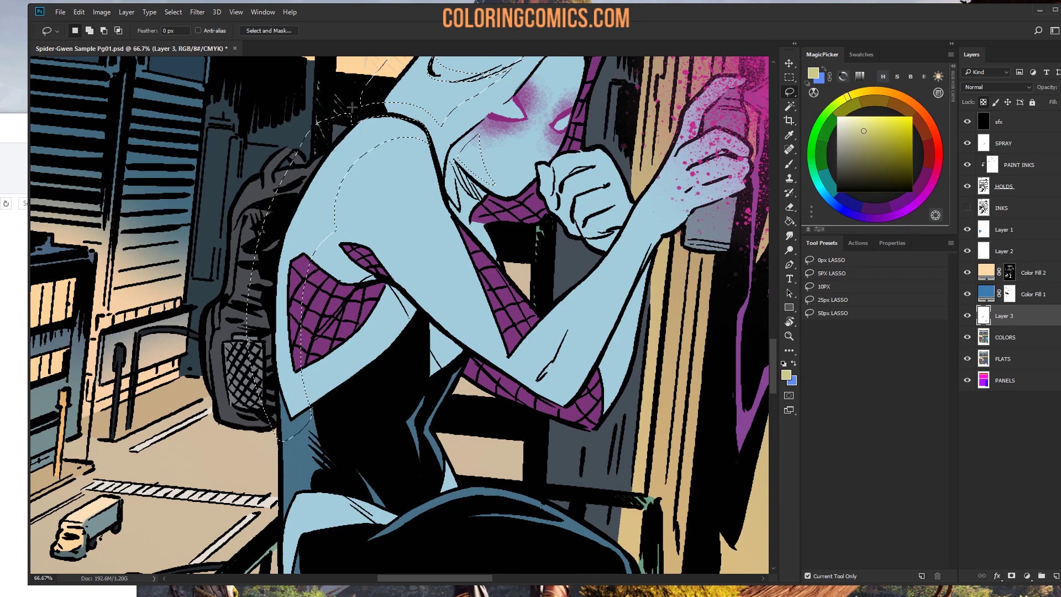
{"action": "left_click_drag", "start_coordinate": [436, 292], "coordinate": [289, 284]}
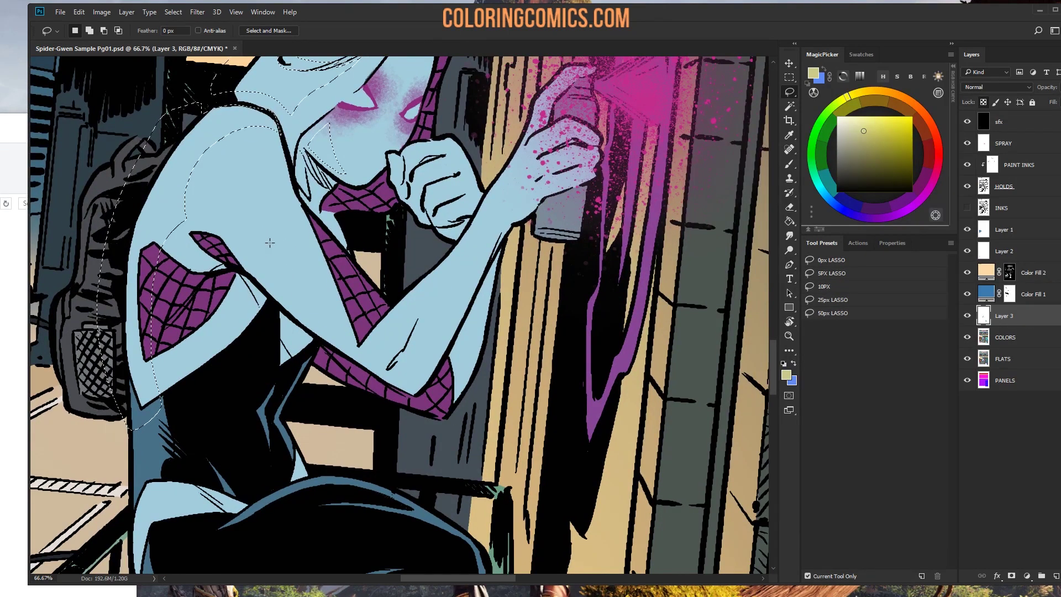
Step: Add a jagged shape on the ribs below the armpit and a long shape down the shoulder and upper arm to the Lasso selection
{"action": "key", "text": "shift"}
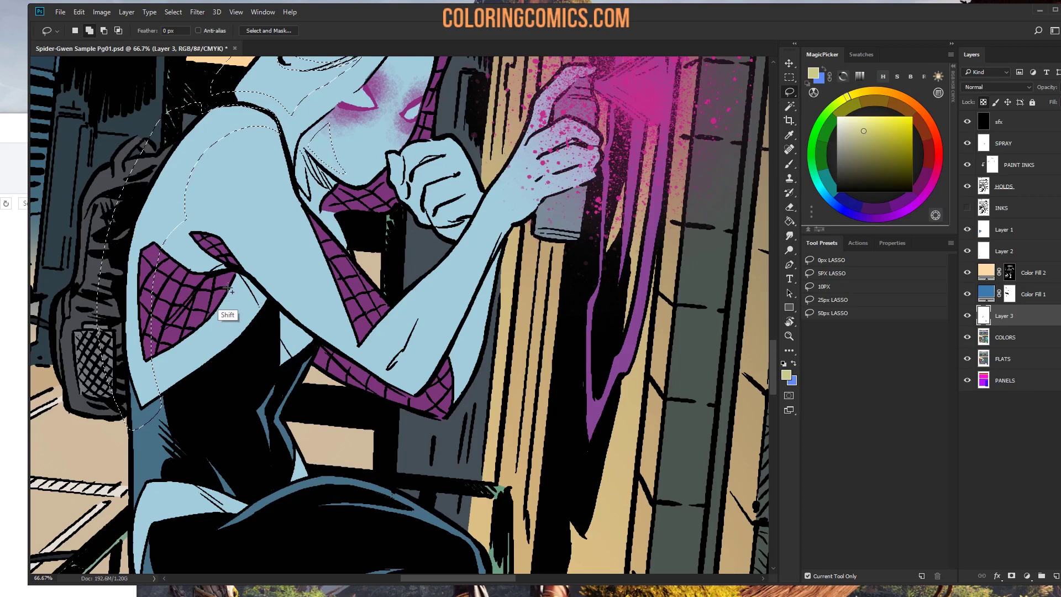
{"action": "mouse_move", "coordinate": [229, 304]}
{"action": "left_mouse_down"}
{"action": "mouse_move", "coordinate": [219, 290]}
{"action": "mouse_move", "coordinate": [203, 330]}
{"action": "mouse_move", "coordinate": [195, 309]}
{"action": "left_mouse_up"}
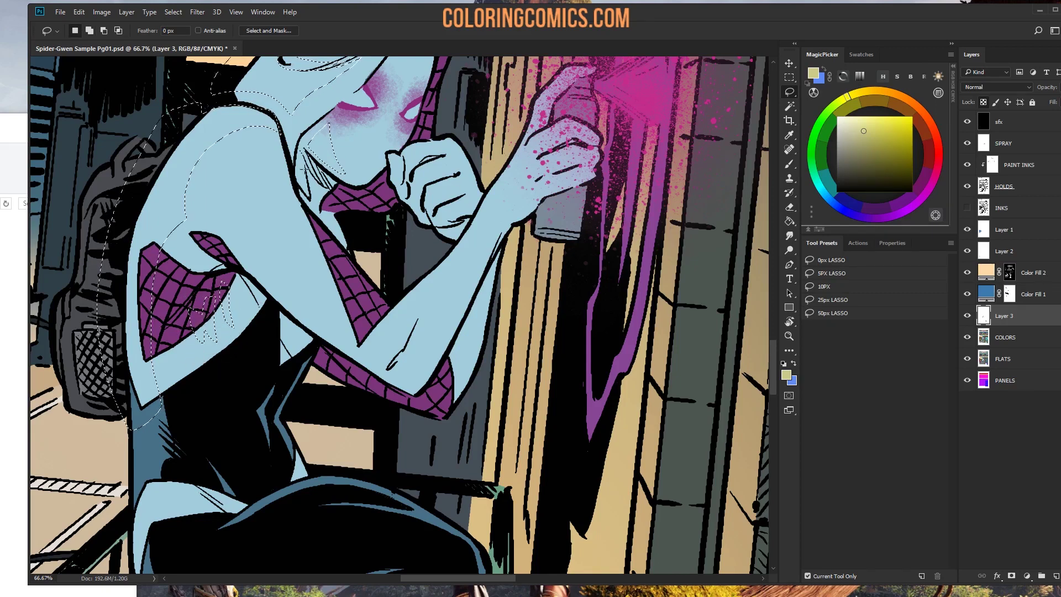
{"action": "key", "text": "shift"}
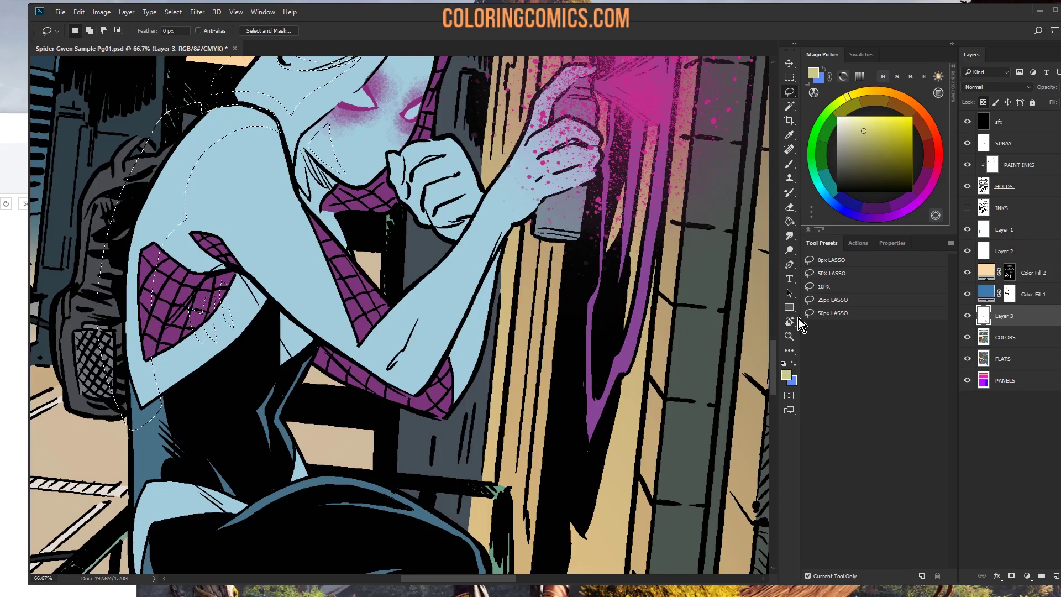
{"action": "left_click", "coordinate": [789, 335]}
{"action": "left_click", "coordinate": [458, 191], "text": "alt"}
{"action": "left_click", "coordinate": [458, 191]}
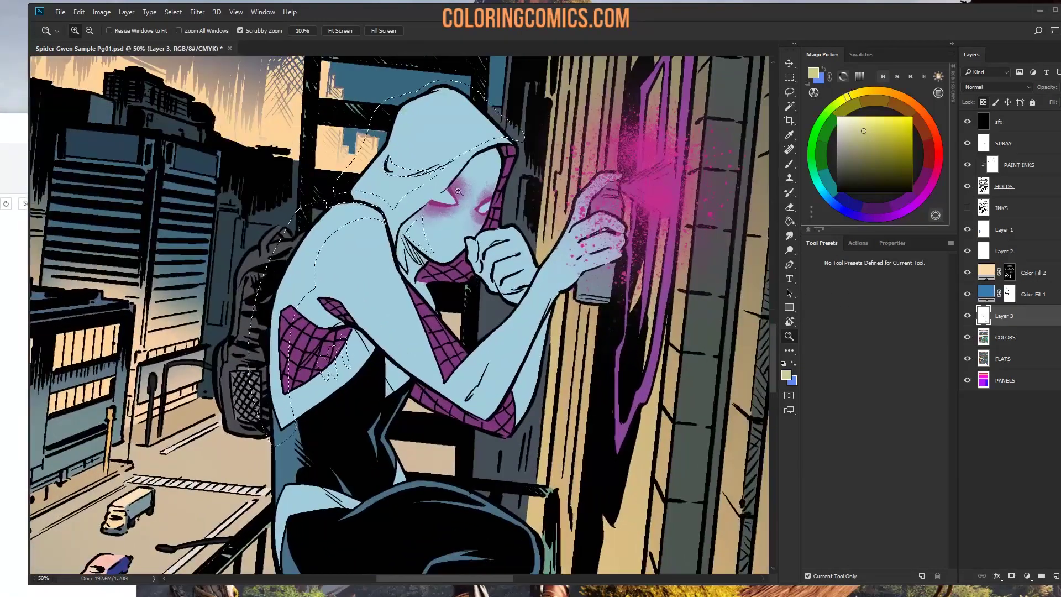
{"action": "key", "text": "l"}
{"action": "mouse_move", "coordinate": [347, 215]}
{"action": "left_mouse_down"}
{"action": "mouse_move", "coordinate": [419, 362]}
{"action": "mouse_move", "coordinate": [373, 370]}
{"action": "mouse_move", "coordinate": [330, 305]}
{"action": "mouse_move", "coordinate": [330, 243]}
{"action": "mouse_move", "coordinate": [346, 200]}
{"action": "left_mouse_up"}
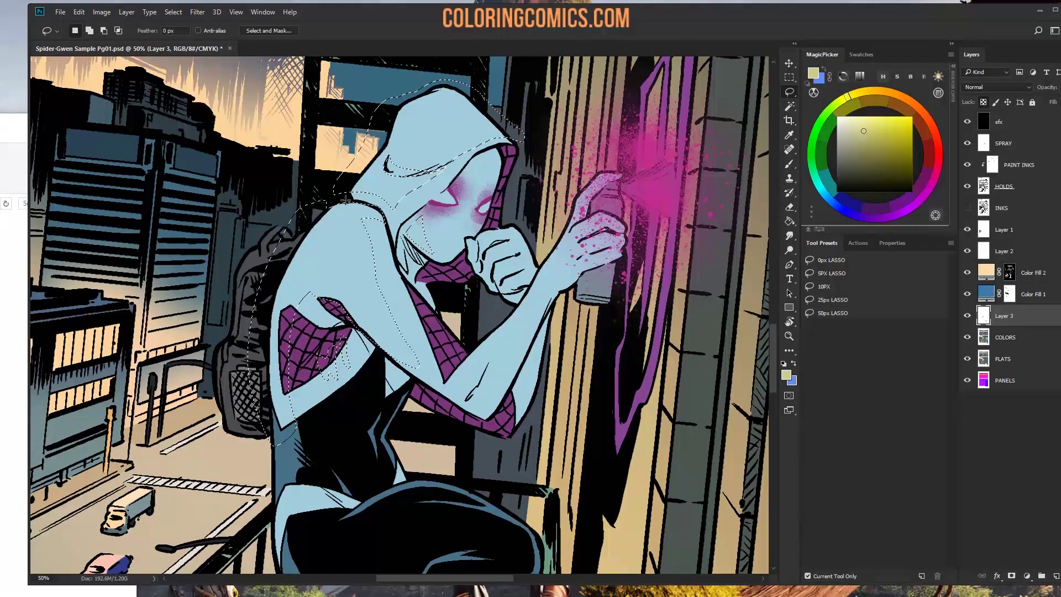
Step: Extend the Lasso selection along the arm's underside to the elbow, trim its edge, and add a shape along the raised forearm
{"action": "key", "text": "ctrl+plus"}
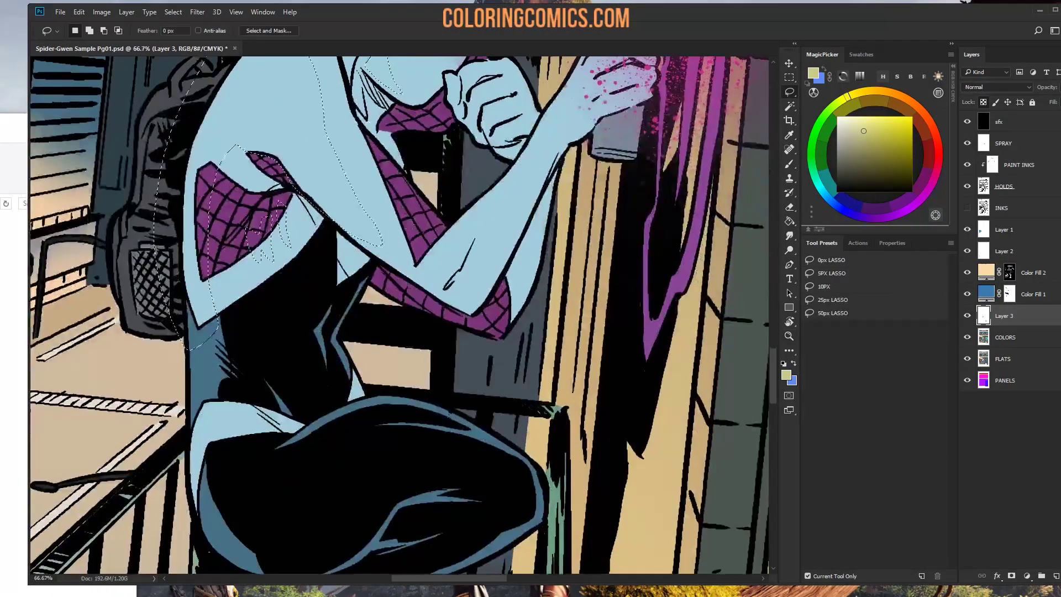
{"action": "key", "text": "shift"}
{"action": "mouse_move", "coordinate": [371, 223]}
{"action": "left_mouse_down"}
{"action": "mouse_move", "coordinate": [419, 277]}
{"action": "mouse_move", "coordinate": [474, 313]}
{"action": "left_mouse_up"}
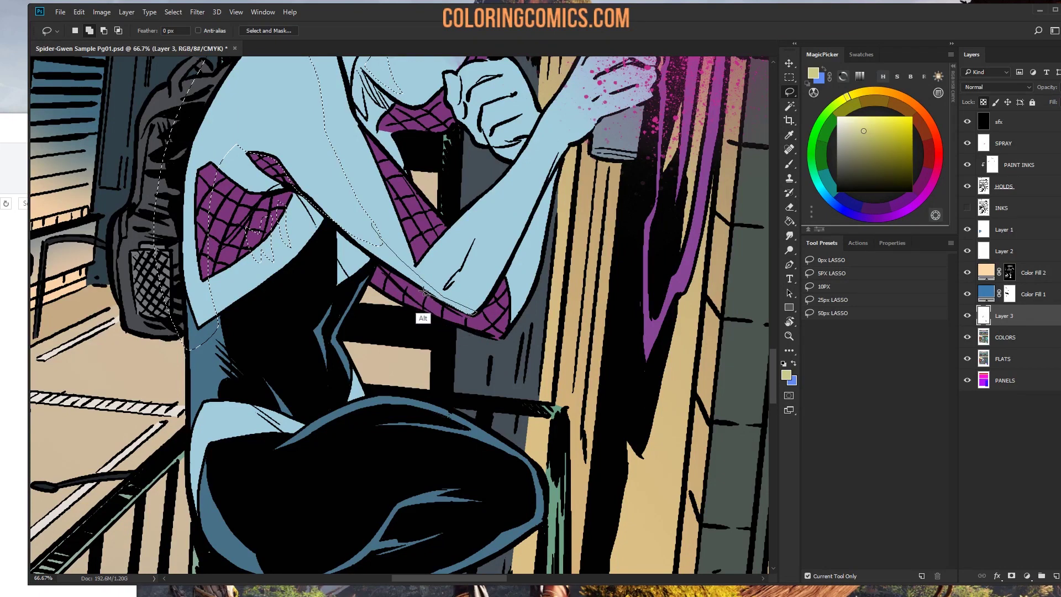
{"action": "mouse_move", "coordinate": [423, 291]}
{"action": "left_mouse_down"}
{"action": "mouse_move", "coordinate": [354, 241]}
{"action": "mouse_move", "coordinate": [345, 180]}
{"action": "left_mouse_up"}
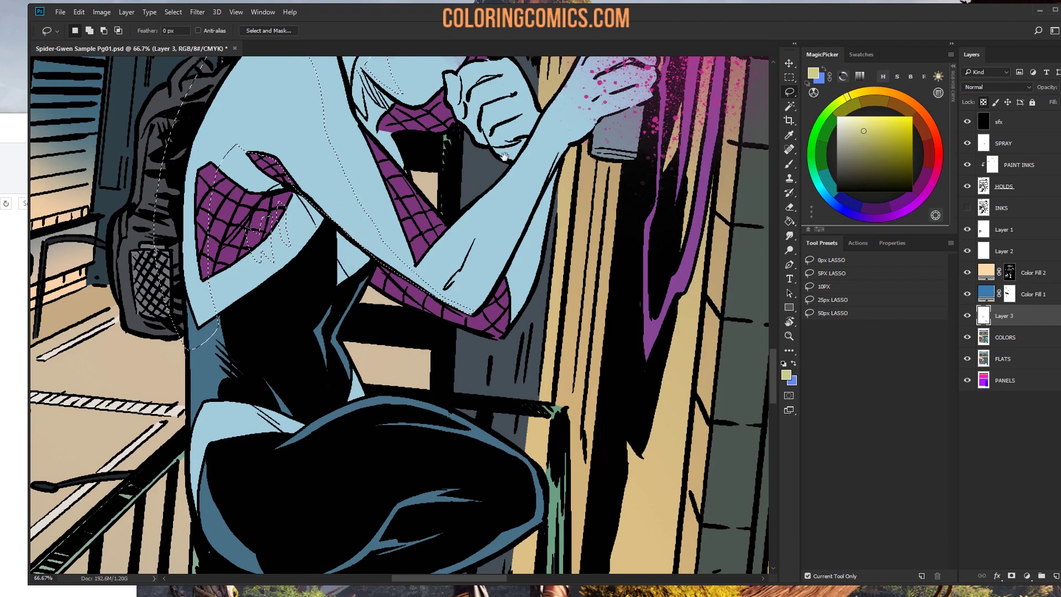
{"action": "left_click_drag", "start_coordinate": [504, 156], "coordinate": [424, 300]}
{"action": "key", "text": "shift"}
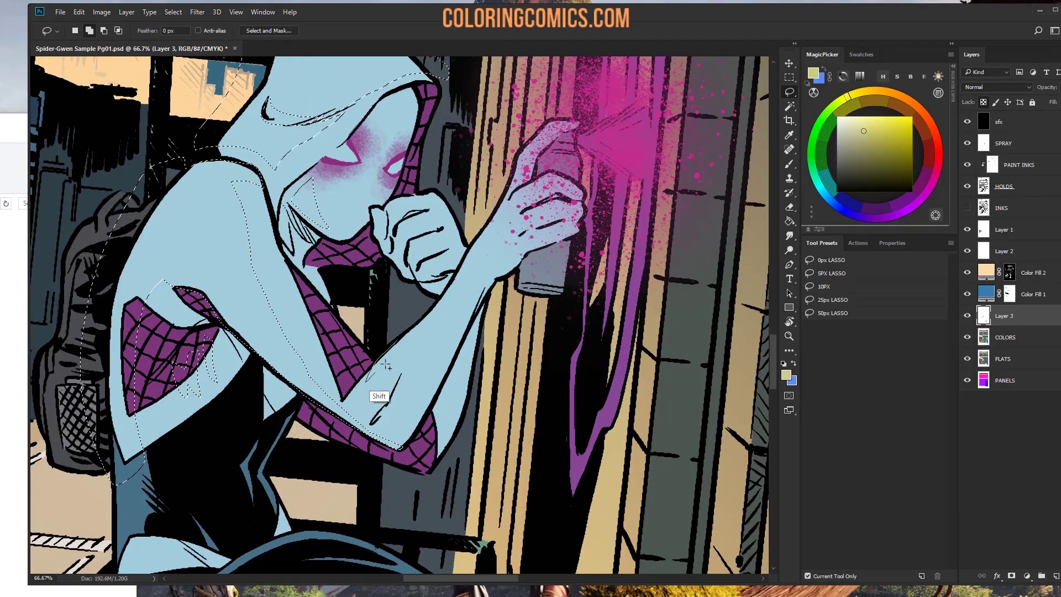
{"action": "mouse_move", "coordinate": [385, 365]}
{"action": "left_mouse_down"}
{"action": "mouse_move", "coordinate": [445, 319]}
{"action": "mouse_move", "coordinate": [481, 265]}
{"action": "mouse_move", "coordinate": [526, 229]}
{"action": "mouse_move", "coordinate": [511, 200]}
{"action": "mouse_move", "coordinate": [516, 181]}
{"action": "mouse_move", "coordinate": [434, 303]}
{"action": "mouse_move", "coordinate": [390, 340]}
{"action": "mouse_move", "coordinate": [393, 251]}
{"action": "mouse_move", "coordinate": [406, 243]}
{"action": "mouse_move", "coordinate": [398, 234]}
{"action": "mouse_move", "coordinate": [397, 259]}
{"action": "mouse_move", "coordinate": [408, 249]}
{"action": "mouse_move", "coordinate": [420, 254]}
{"action": "mouse_move", "coordinate": [417, 274]}
{"action": "mouse_move", "coordinate": [430, 269]}
{"action": "left_mouse_up"}
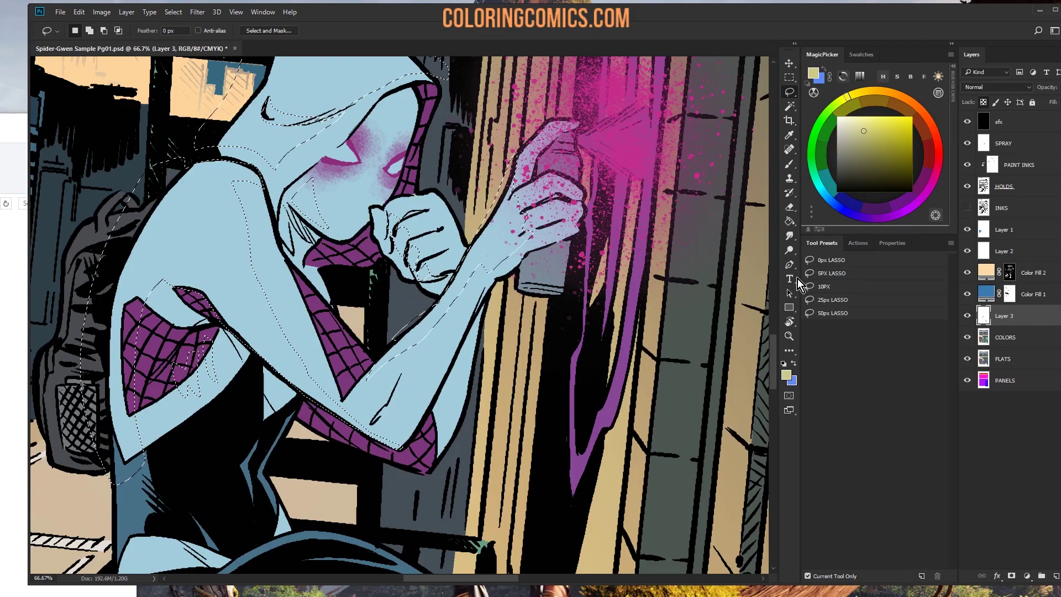
Step: Add a shape over the pale blue area of the figure's hip and rear thigh to the Lasso selection
{"action": "key", "text": "z"}
{"action": "left_click", "coordinate": [366, 357], "text": "alt"}
{"action": "left_click", "coordinate": [366, 355]}
{"action": "scroll", "coordinate": [366, 355], "scroll_direction": "down", "scroll_amount": 5}
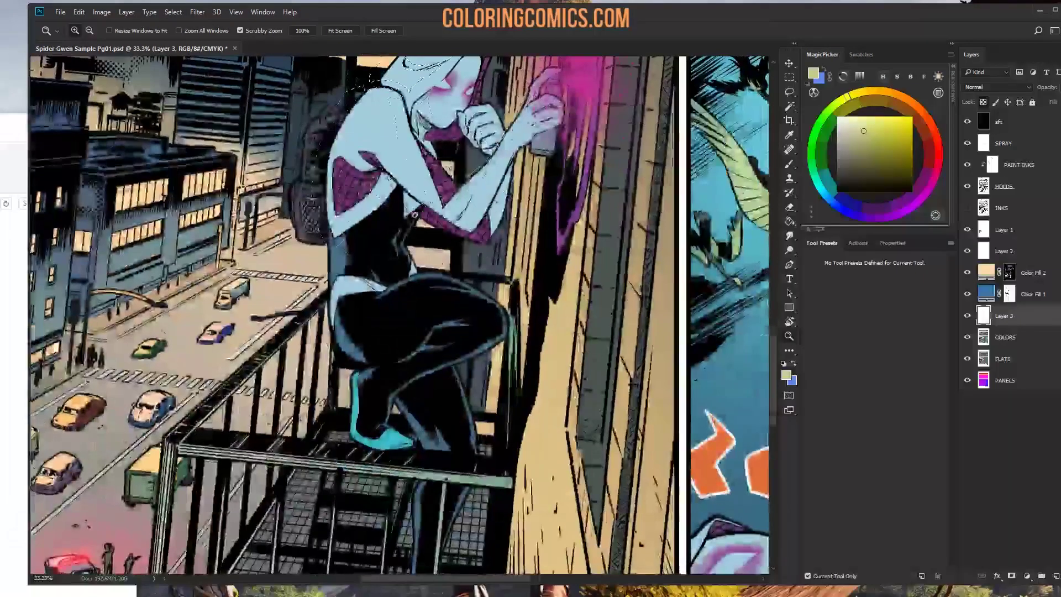
{"action": "key", "text": "l"}
{"action": "mouse_move", "coordinate": [336, 300]}
{"action": "left_mouse_down"}
{"action": "mouse_move", "coordinate": [301, 287]}
{"action": "mouse_move", "coordinate": [307, 245]}
{"action": "left_mouse_up"}
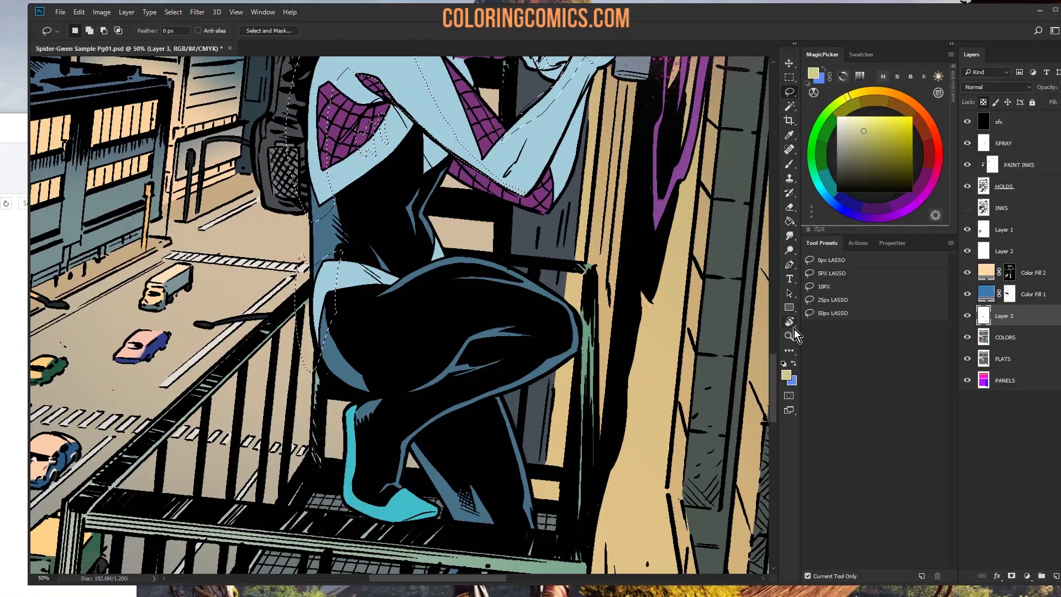
Step: Paint the selected lit areas of the suit white on Layer 3 with a large soft Hard Light brush, and clear the selection
{"action": "key", "text": "z"}
{"action": "left_click", "coordinate": [638, 354], "text": "alt"}
{"action": "left_click_drag", "start_coordinate": [656, 227], "coordinate": [510, 304]}
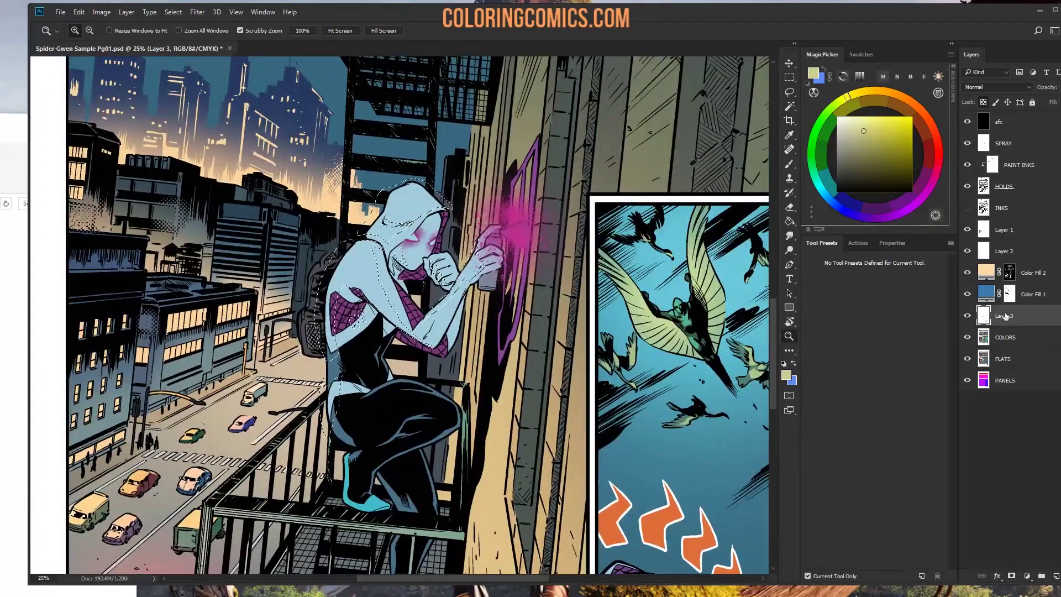
{"action": "left_click", "coordinate": [1004, 334]}
{"action": "left_click", "coordinate": [1013, 316]}
{"action": "key", "text": "w"}
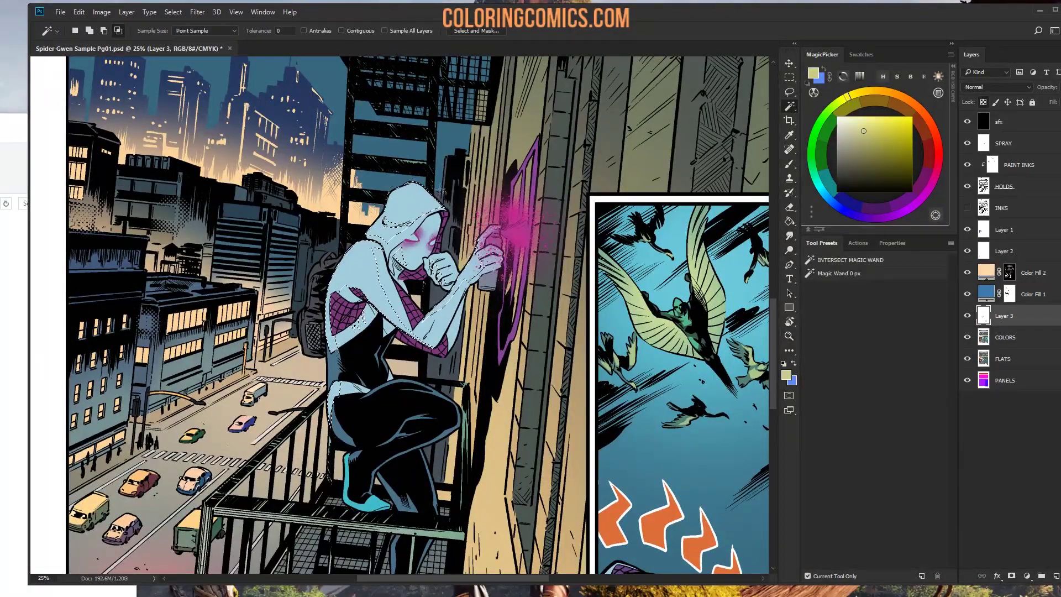
{"action": "key", "text": "q"}
{"action": "key", "text": "q"}
{"action": "key", "text": "b"}
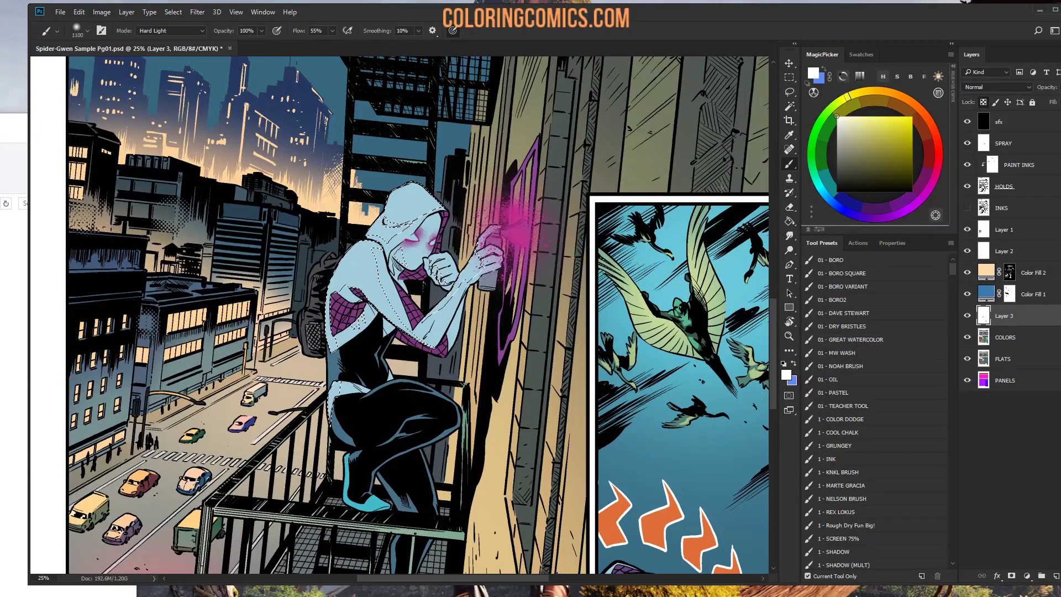
{"action": "right_click", "coordinate": [383, 229]}
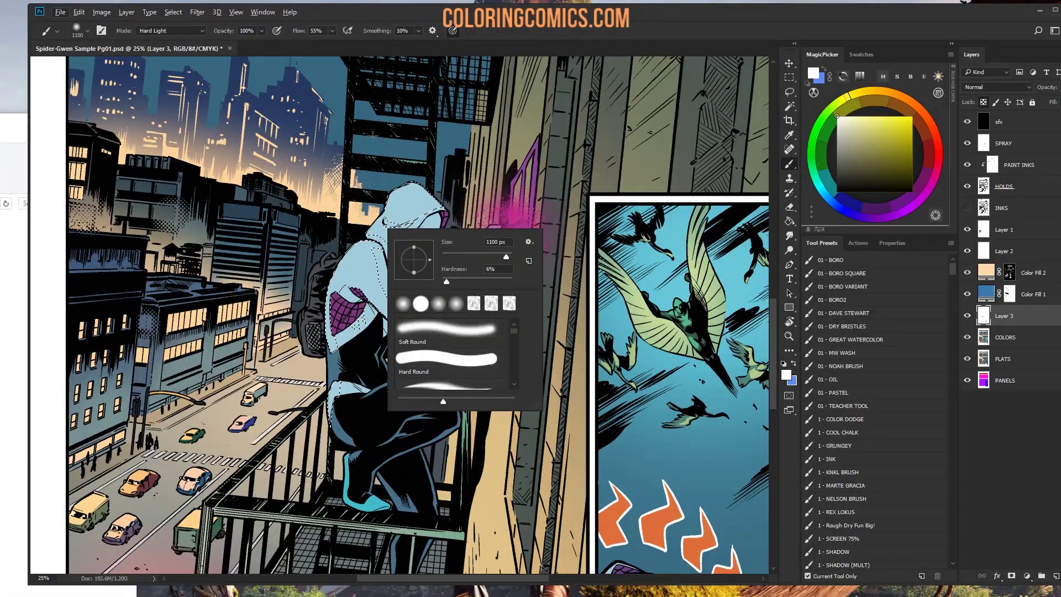
{"action": "left_click", "coordinate": [467, 206]}
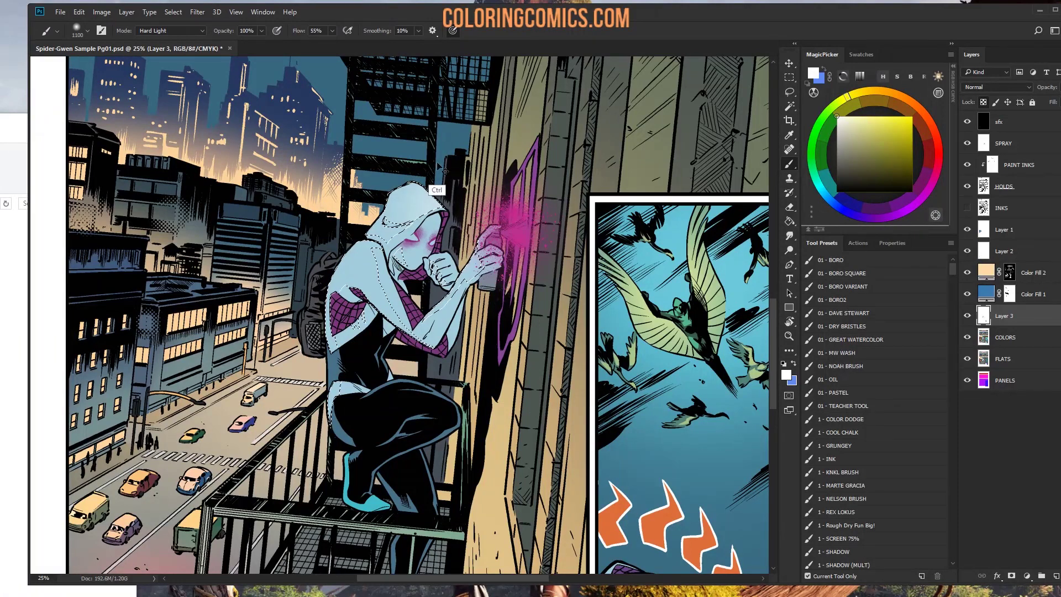
{"action": "mouse_move", "coordinate": [405, 191]}
{"action": "left_mouse_down"}
{"action": "mouse_move", "coordinate": [420, 185]}
{"action": "mouse_move", "coordinate": [413, 168]}
{"action": "left_mouse_up"}
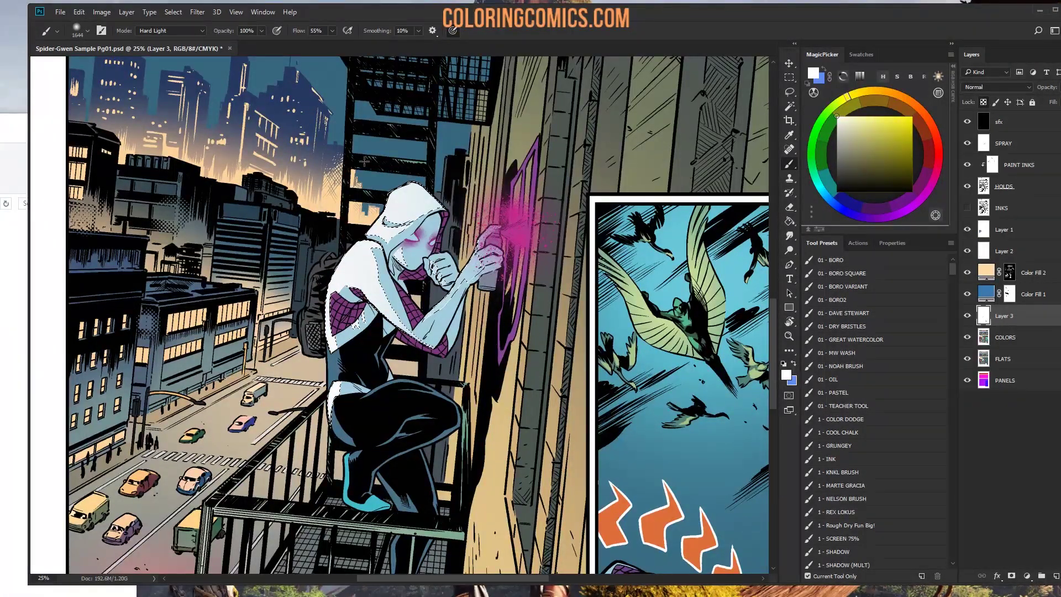
{"action": "key", "text": "ctrl+d"}
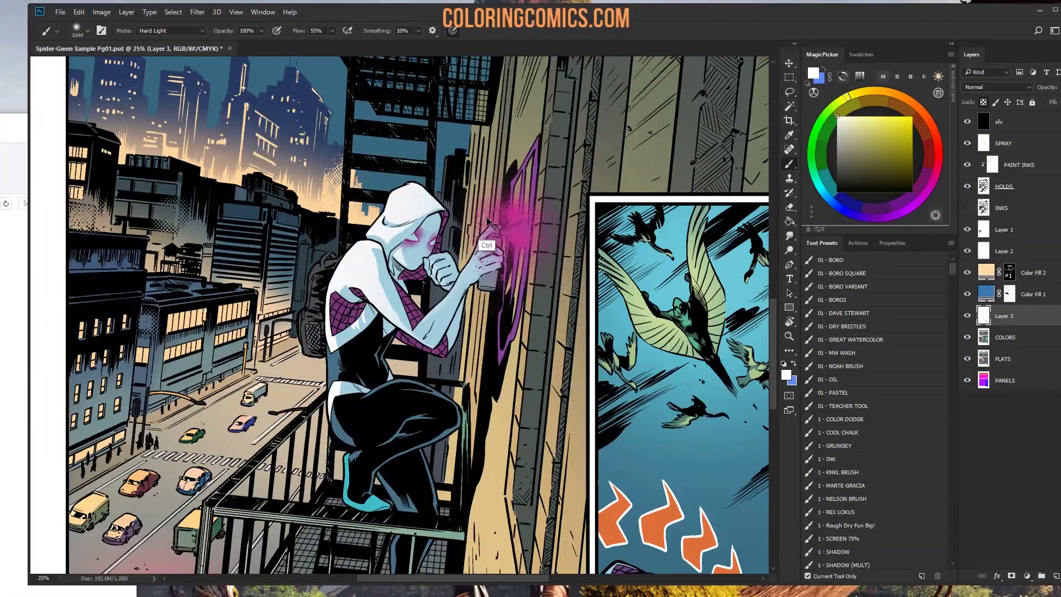
{"action": "key", "text": "ctrl+shift+d"}
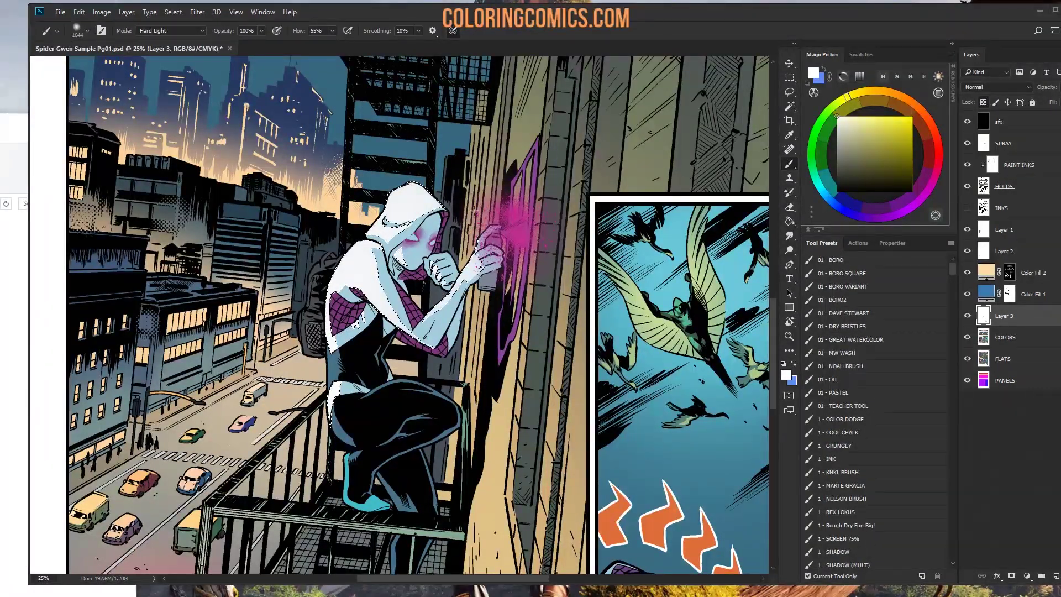
{"action": "key", "text": "ctrl+d"}
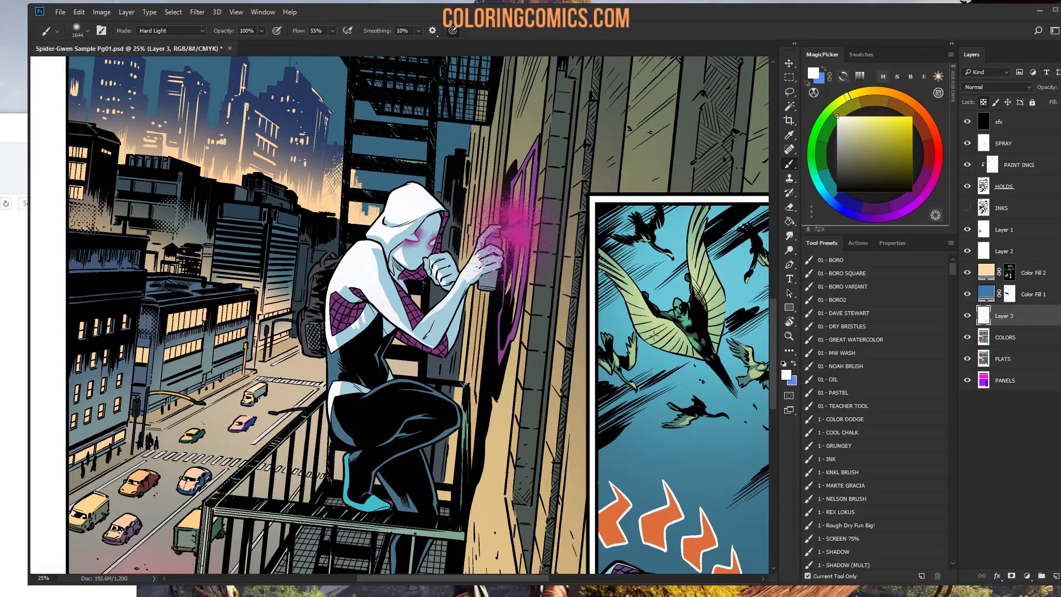
Step: Lasso a shadow shape on the shoulder just below the hood and fill it with the suit's sampled pale blue using the Pencil tool
{"action": "left_click", "coordinate": [789, 336]}
{"action": "left_click_drag", "start_coordinate": [584, 250], "coordinate": [466, 201]}
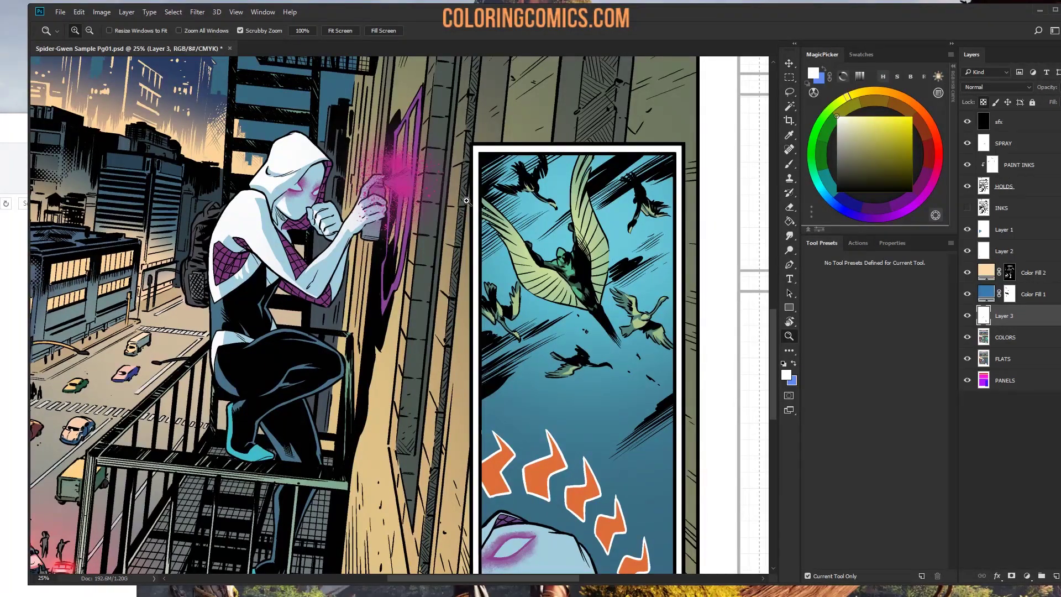
{"action": "left_click", "coordinate": [314, 226]}
{"action": "left_click", "coordinate": [320, 191]}
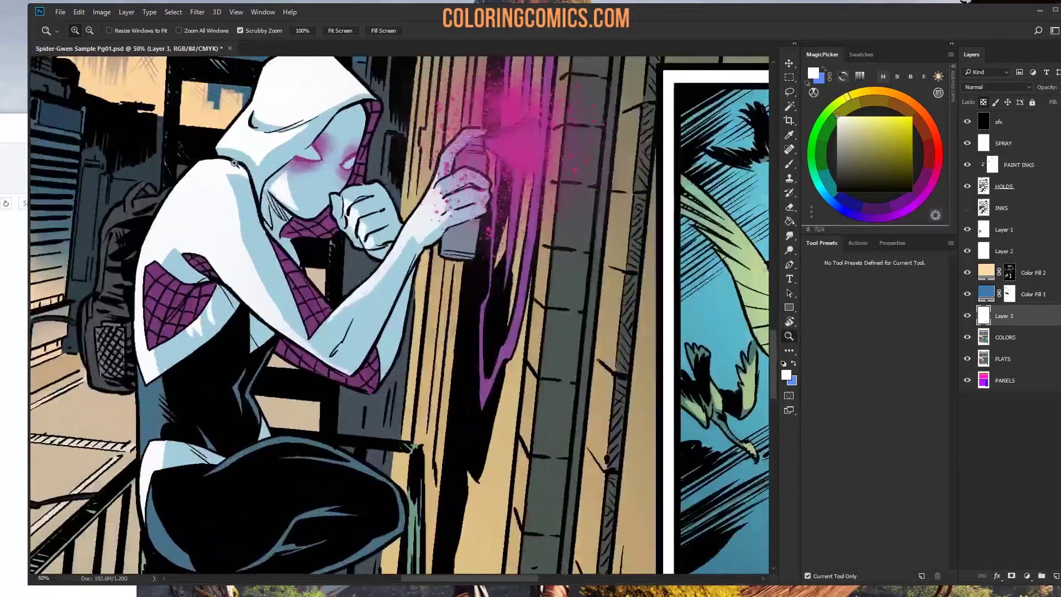
{"action": "left_click", "coordinate": [328, 151]}
{"action": "key", "text": "l"}
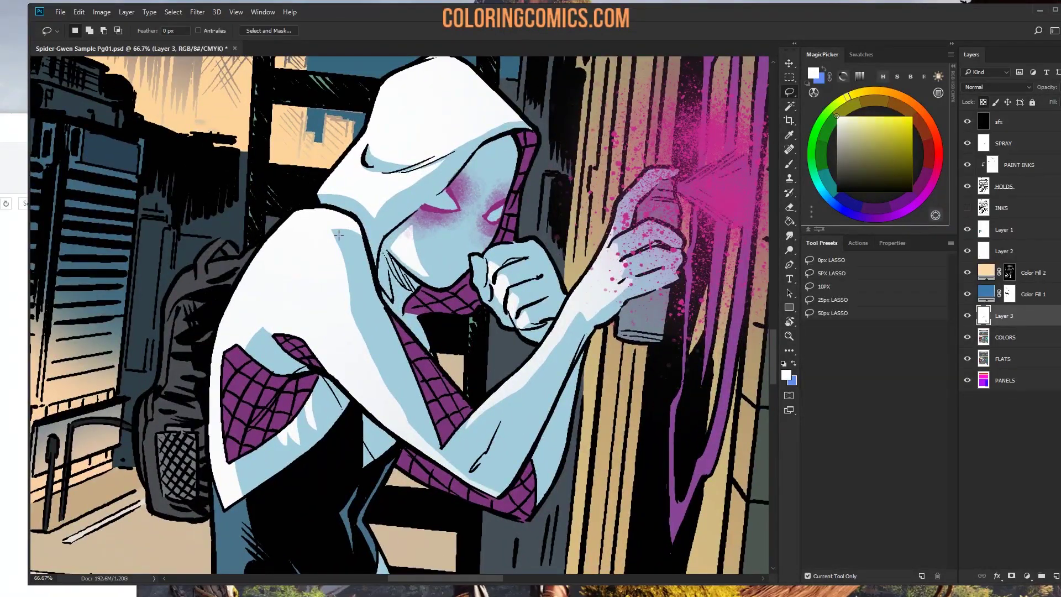
{"action": "mouse_move", "coordinate": [330, 229]}
{"action": "left_mouse_down"}
{"action": "mouse_move", "coordinate": [317, 212]}
{"action": "mouse_move", "coordinate": [354, 216]}
{"action": "mouse_move", "coordinate": [365, 239]}
{"action": "mouse_move", "coordinate": [339, 236]}
{"action": "left_mouse_up"}
{"action": "key", "text": "b"}
{"action": "left_click", "coordinate": [354, 240], "text": "alt"}
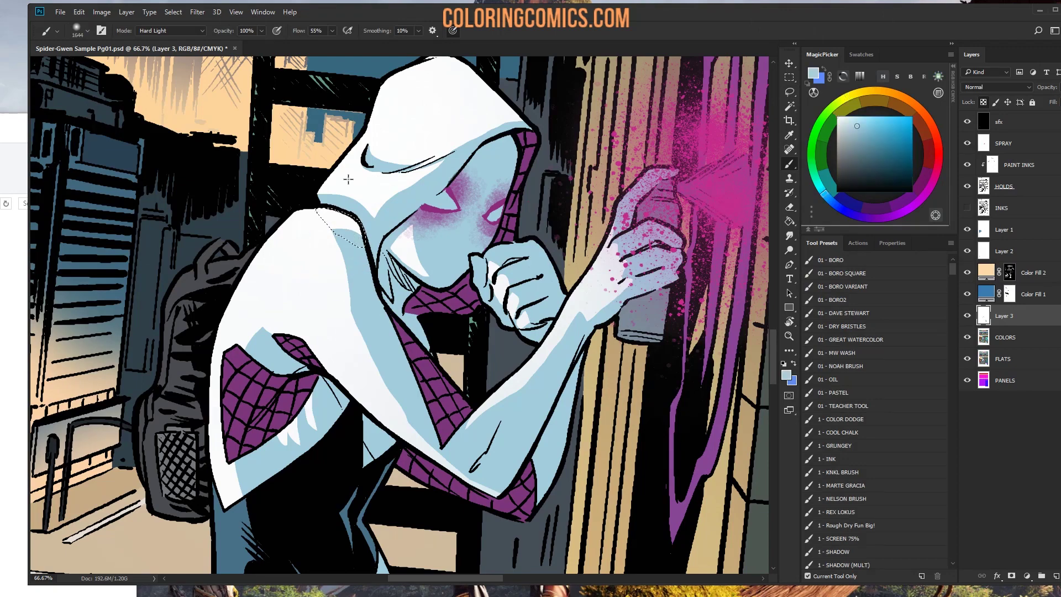
{"action": "key", "text": "shift+b"}
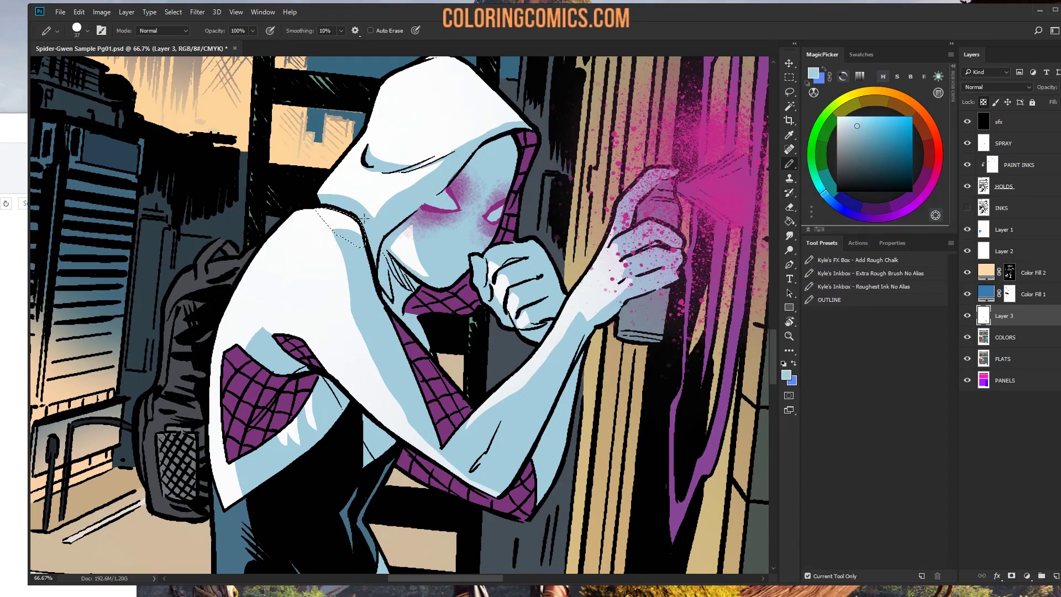
{"action": "key", "text": "l"}
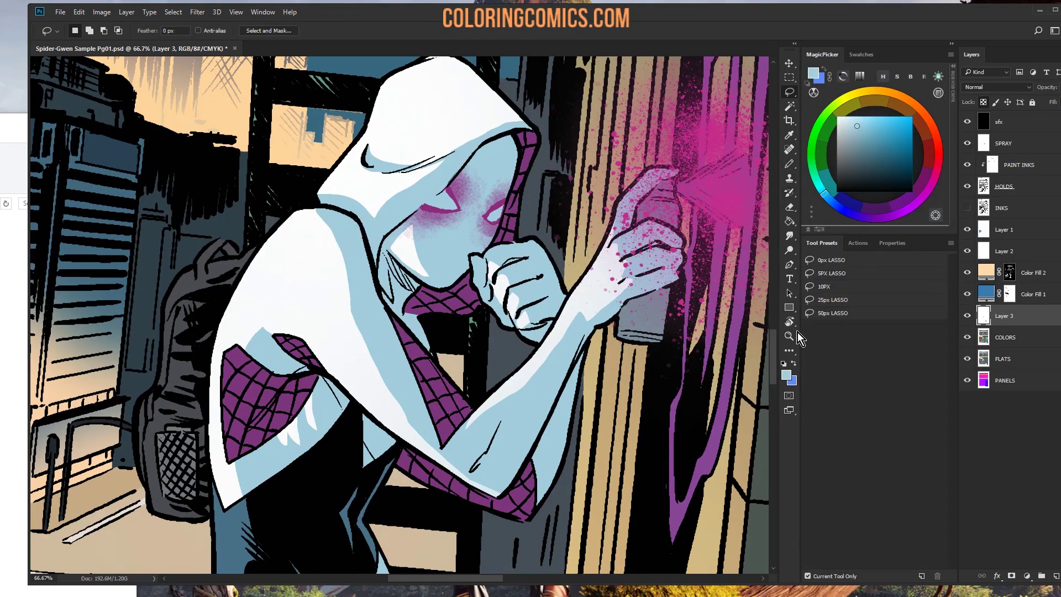
Step: Examine the hooded figure's white highlights against the whole street scene and the inset panel
{"action": "left_click", "coordinate": [789, 336]}
{"action": "left_click", "coordinate": [472, 318], "text": "alt"}
{"action": "left_click", "coordinate": [473, 318], "text": "alt"}
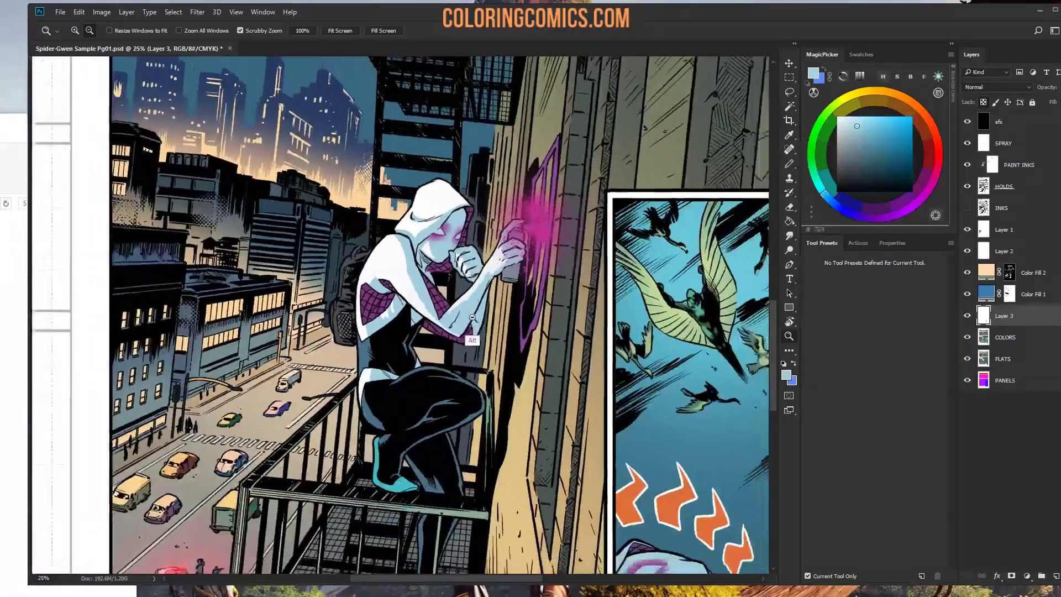
{"action": "left_click", "coordinate": [472, 317], "text": "alt"}
{"action": "left_click", "coordinate": [473, 317], "text": "alt"}
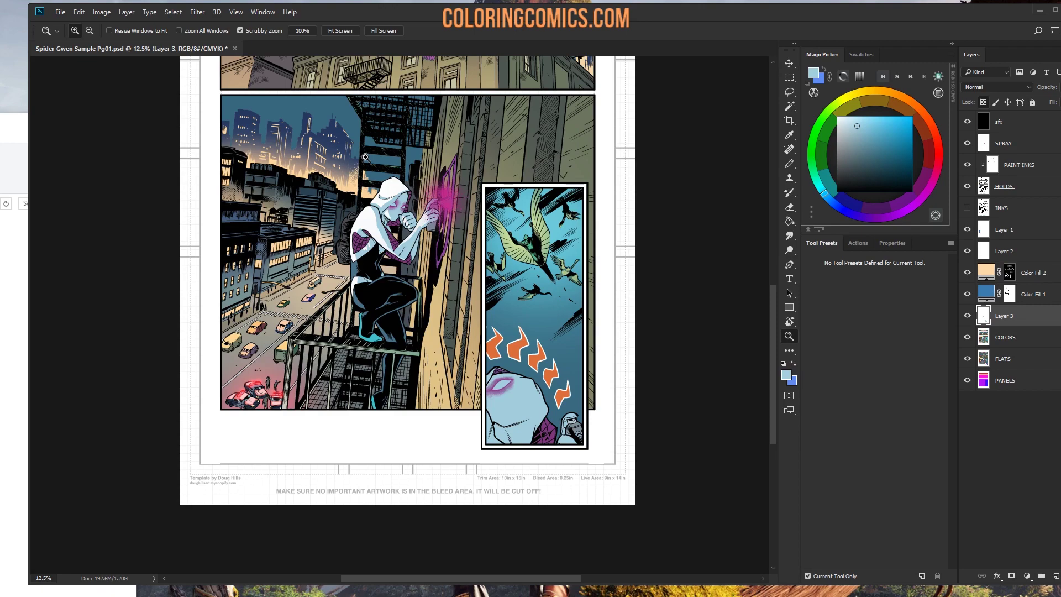
{"action": "left_click", "coordinate": [452, 239]}
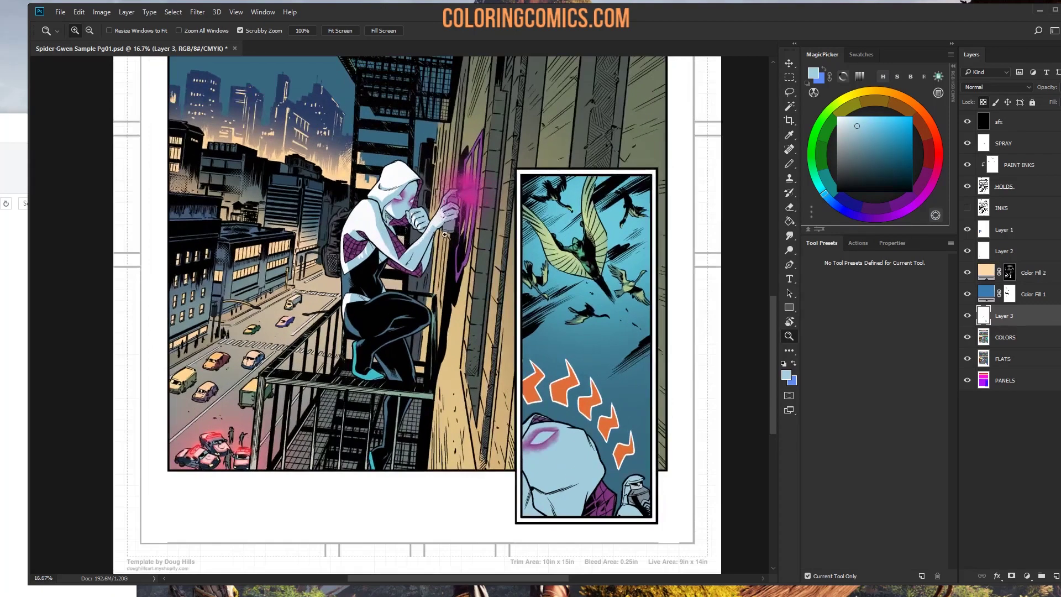
{"action": "left_click", "coordinate": [413, 233]}
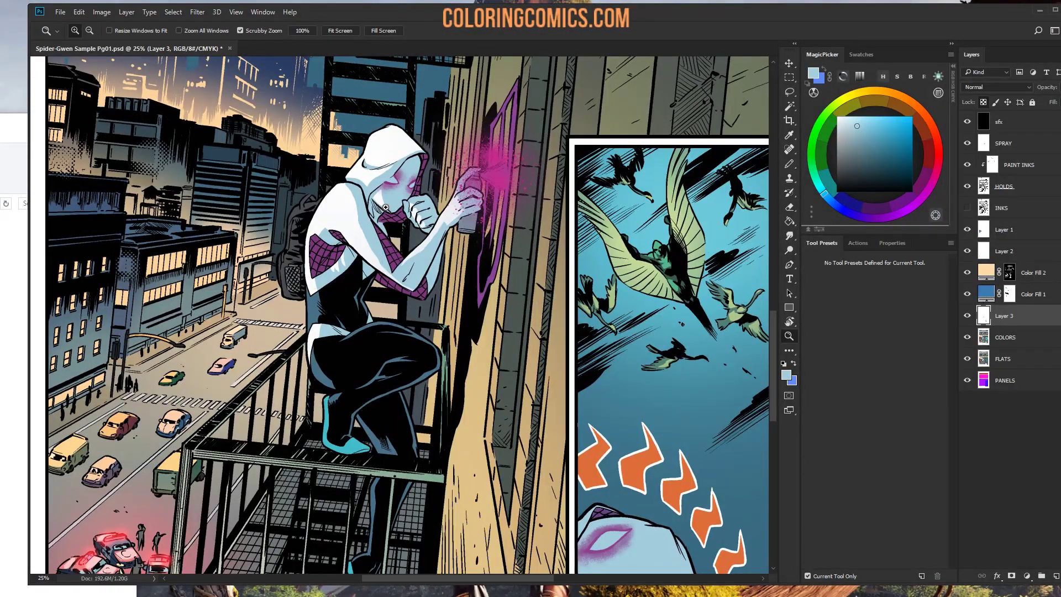
{"action": "left_click", "coordinate": [447, 316], "text": "alt"}
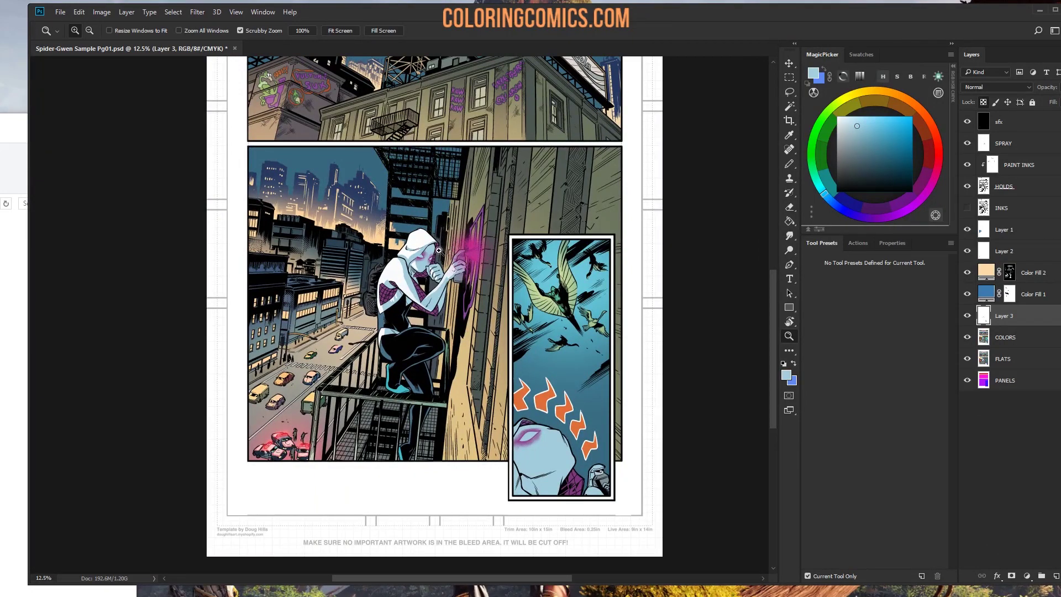
Step: Lasso highlight shapes on the hood's edge and lower face of the masked close-up in the inset panel
{"action": "left_click", "coordinate": [540, 442]}
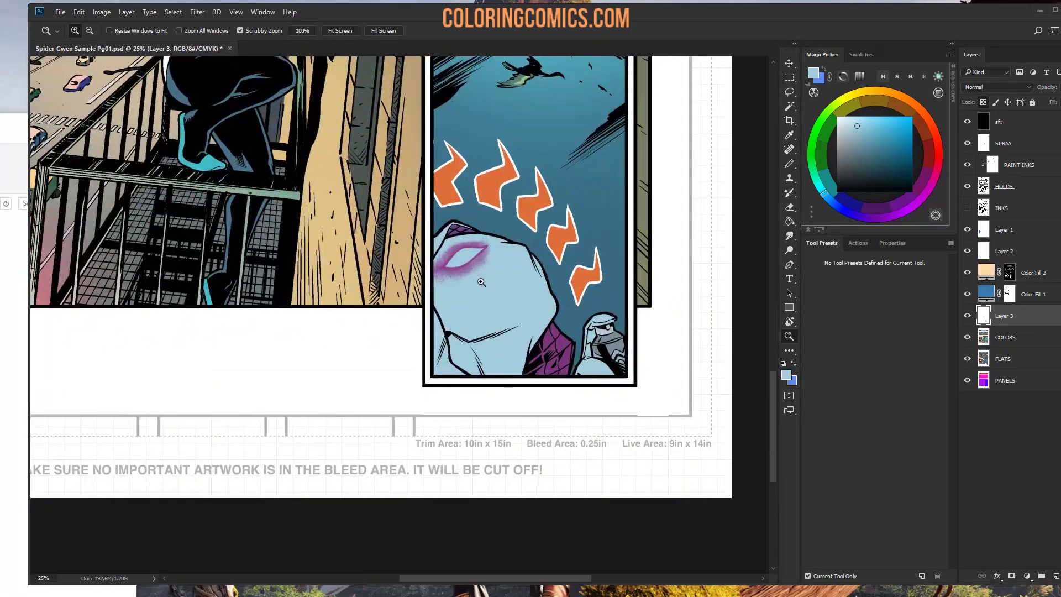
{"action": "left_click", "coordinate": [482, 282]}
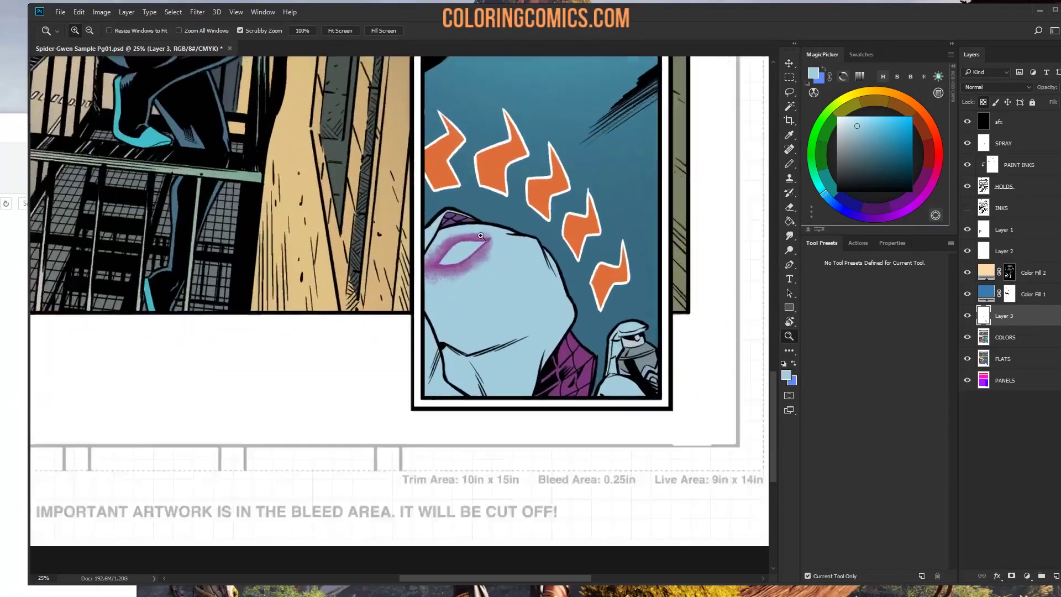
{"action": "key", "text": "l"}
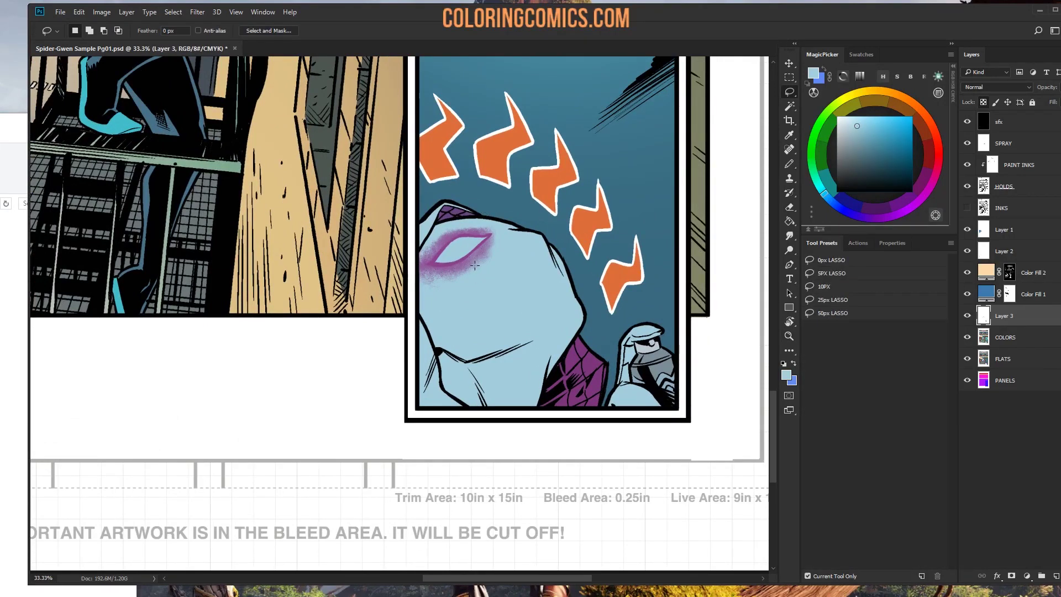
{"action": "left_click", "coordinate": [439, 232], "text": "ctrl"}
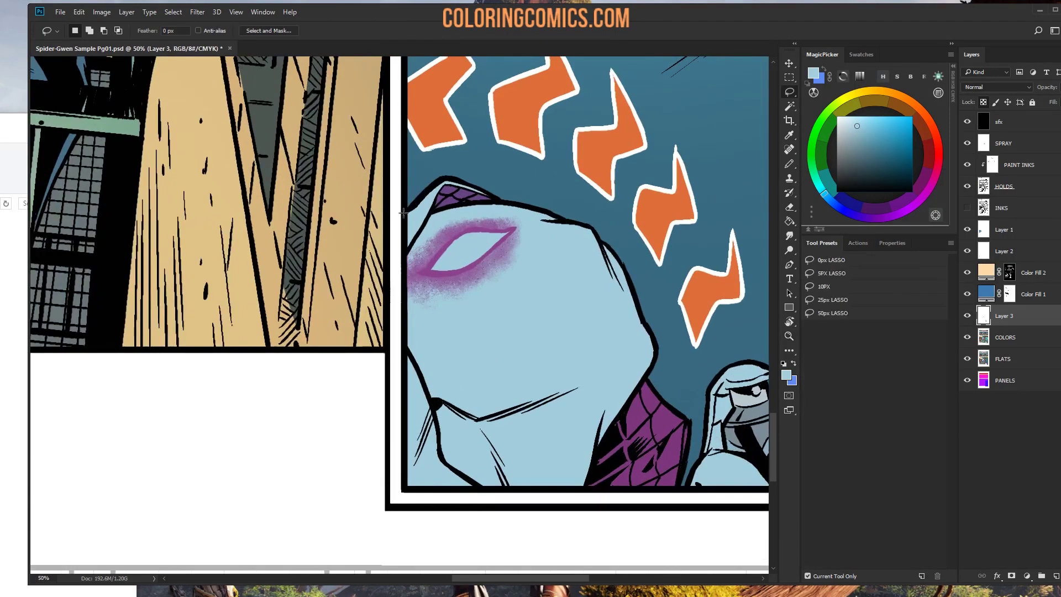
{"action": "mouse_move", "coordinate": [444, 170]}
{"action": "left_mouse_down"}
{"action": "mouse_move", "coordinate": [402, 251]}
{"action": "mouse_move", "coordinate": [410, 149]}
{"action": "left_mouse_up"}
{"action": "left_click_drag", "start_coordinate": [393, 201], "coordinate": [406, 176]}
{"action": "mouse_move", "coordinate": [423, 363]}
{"action": "left_mouse_down"}
{"action": "mouse_move", "coordinate": [421, 390]}
{"action": "mouse_move", "coordinate": [400, 334]}
{"action": "mouse_move", "coordinate": [416, 314]}
{"action": "mouse_move", "coordinate": [527, 313]}
{"action": "mouse_move", "coordinate": [592, 369]}
{"action": "mouse_move", "coordinate": [486, 416]}
{"action": "mouse_move", "coordinate": [433, 422]}
{"action": "mouse_move", "coordinate": [403, 353]}
{"action": "mouse_move", "coordinate": [407, 318]}
{"action": "left_mouse_up"}
{"action": "mouse_move", "coordinate": [473, 414]}
{"action": "left_mouse_down"}
{"action": "mouse_move", "coordinate": [589, 371]}
{"action": "mouse_move", "coordinate": [562, 393]}
{"action": "mouse_move", "coordinate": [487, 424]}
{"action": "left_mouse_up"}
Step: Paint the selected hood edge and lower face white on Layer 3 with the large soft Hard Light brush, and clear the selection
{"action": "key", "text": "b"}
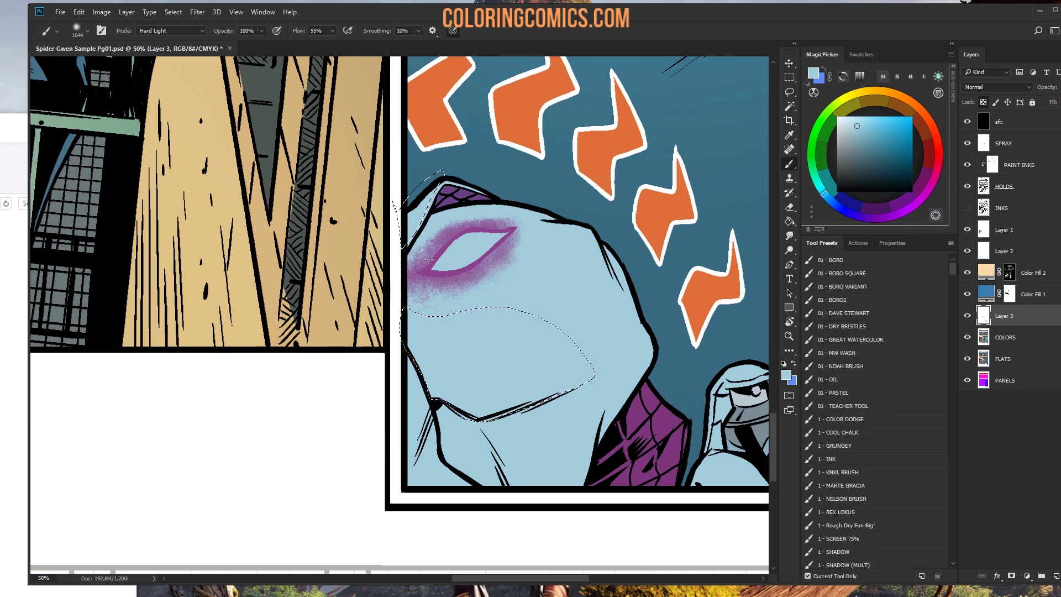
{"action": "left_click_drag", "start_coordinate": [409, 286], "coordinate": [413, 288]}
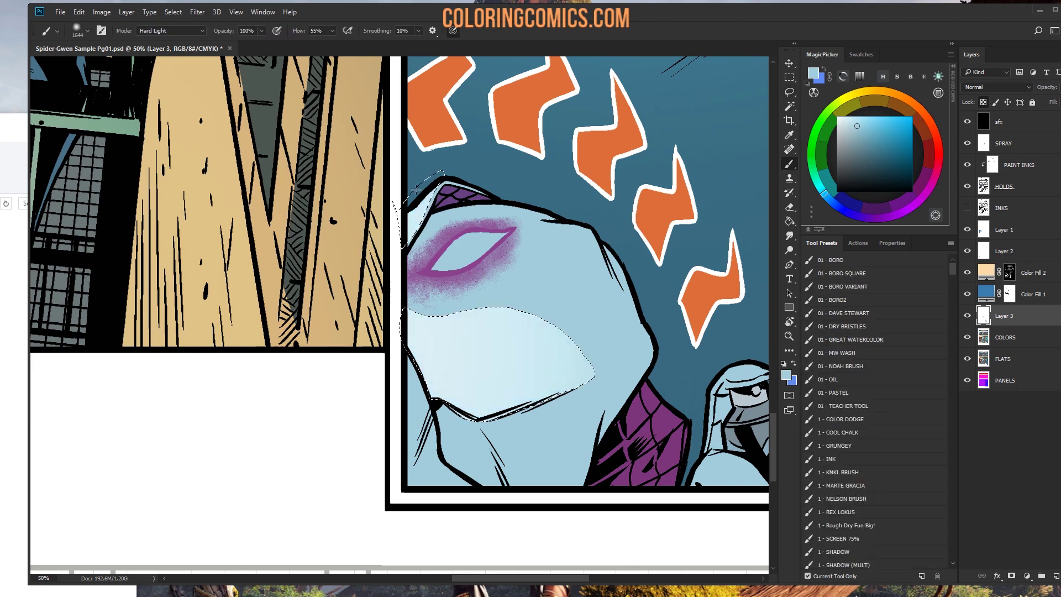
{"action": "right_click", "coordinate": [460, 336]}
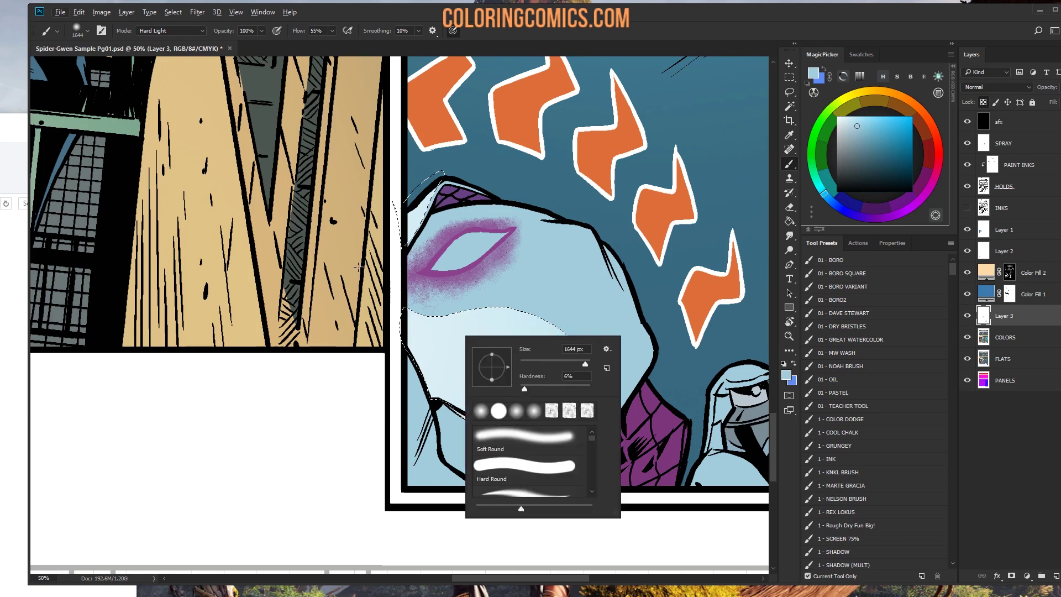
{"action": "key", "text": "Escape"}
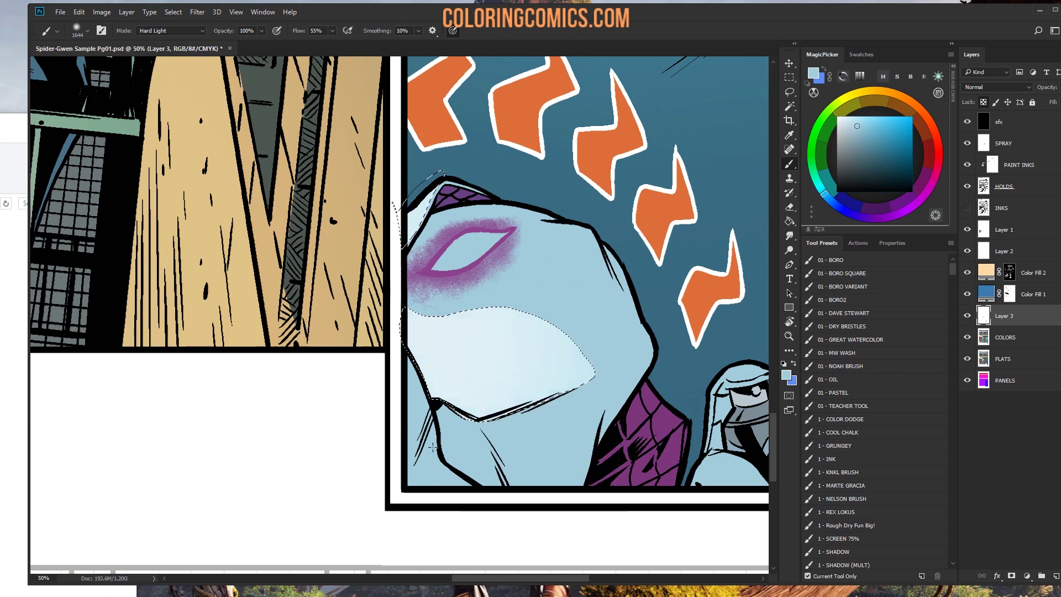
{"action": "key", "text": "ctrl+d"}
Step: Lasso the strip of hood beside the close-up's jaw and neck, brush it with white, and clear the selection
{"action": "left_click_drag", "start_coordinate": [552, 351], "coordinate": [546, 176]}
{"action": "key", "text": "l"}
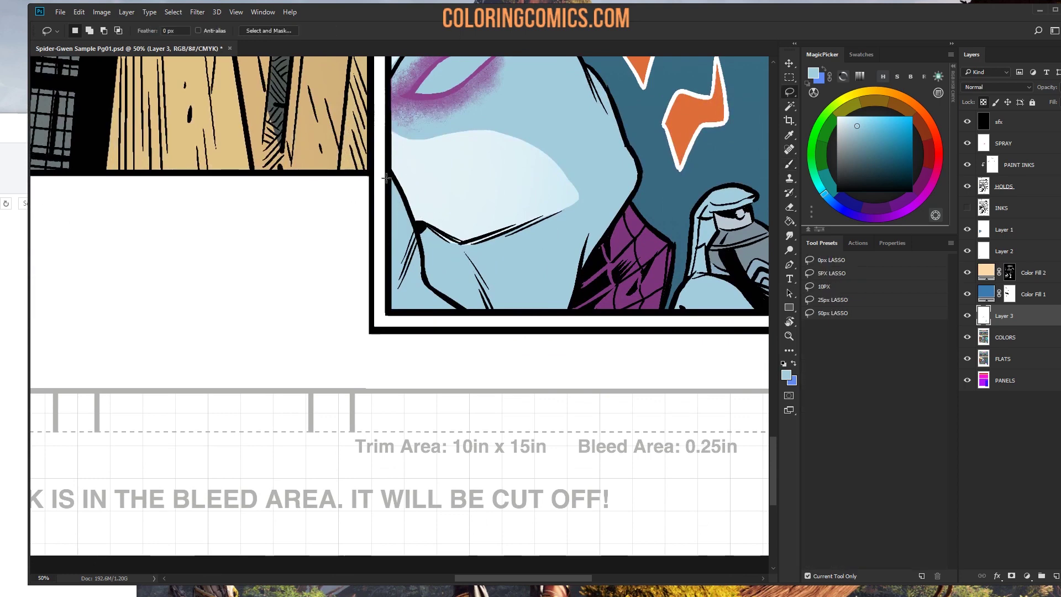
{"action": "mouse_move", "coordinate": [417, 283]}
{"action": "left_mouse_down"}
{"action": "mouse_move", "coordinate": [445, 317]}
{"action": "mouse_move", "coordinate": [393, 336]}
{"action": "mouse_move", "coordinate": [359, 172]}
{"action": "left_mouse_up"}
{"action": "key", "text": "b"}
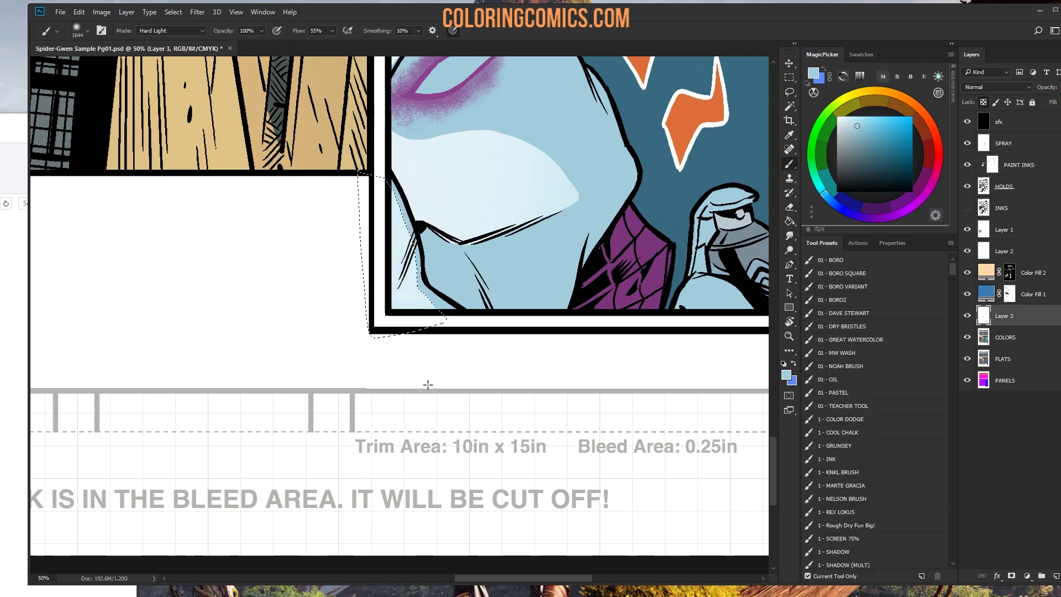
{"action": "key", "text": "l"}
{"action": "key", "text": "ctrl+d"}
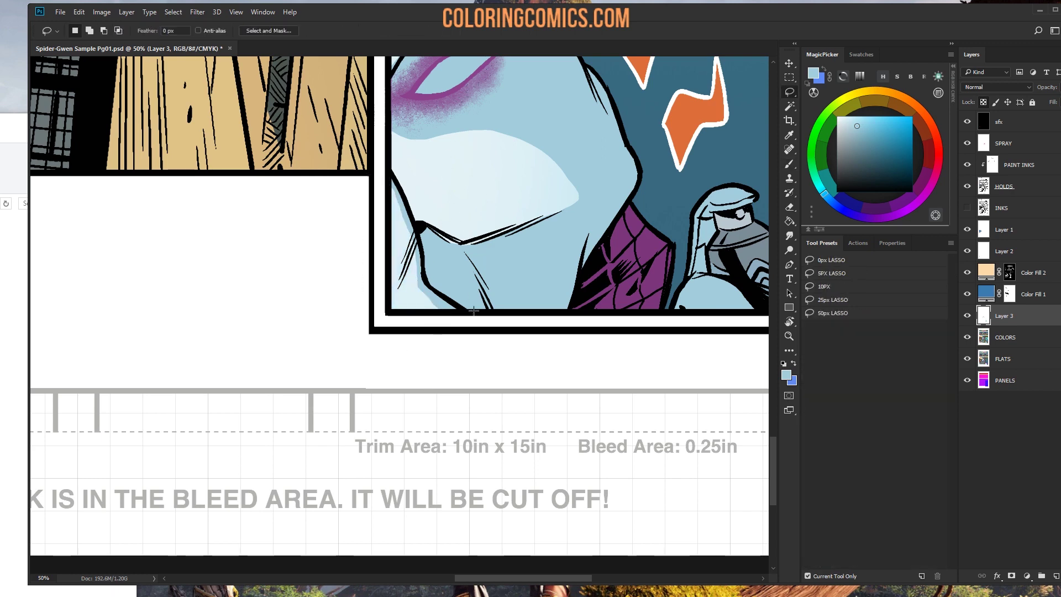
Step: Lasso a curved highlight on the close-up's neck below the chin, brush it with white, and clear the selection
{"action": "mouse_move", "coordinate": [473, 311]}
{"action": "left_mouse_down"}
{"action": "mouse_move", "coordinate": [444, 284]}
{"action": "mouse_move", "coordinate": [437, 249]}
{"action": "left_mouse_up"}
{"action": "mouse_move", "coordinate": [481, 280]}
{"action": "left_mouse_down"}
{"action": "mouse_move", "coordinate": [524, 315]}
{"action": "mouse_move", "coordinate": [471, 315]}
{"action": "left_mouse_up"}
{"action": "key", "text": "b"}
{"action": "key", "text": "ctrl+d"}
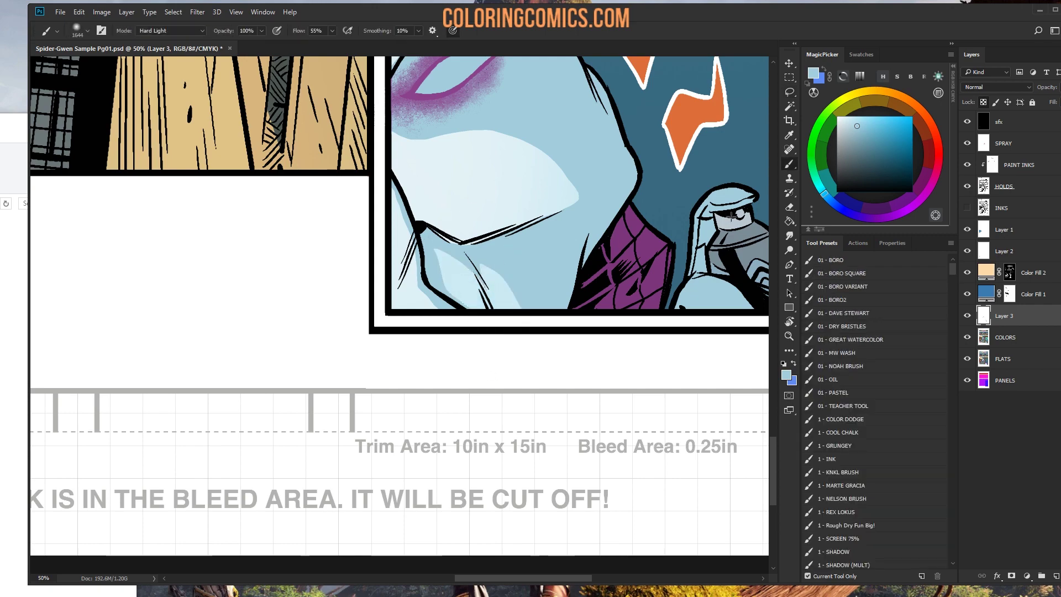
Step: Lasso a curved shape from below the eye to the jaw and brush it pale blue to trim the face highlight's outer edge
{"action": "left_click", "coordinate": [790, 336]}
{"action": "left_click", "coordinate": [768, 338], "text": "alt"}
{"action": "left_click", "coordinate": [682, 238], "text": "alt"}
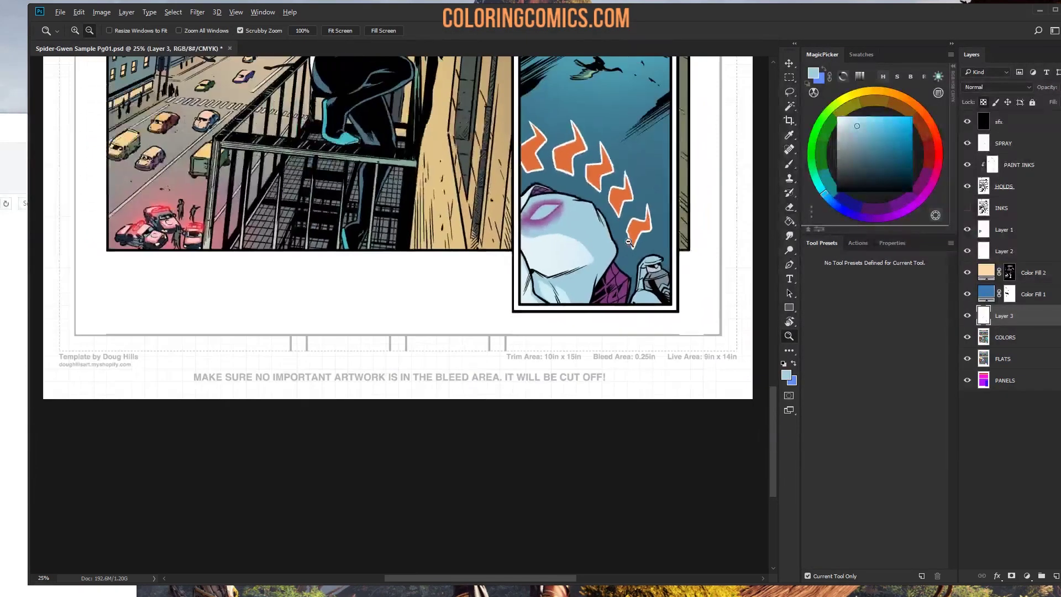
{"action": "left_click", "coordinate": [596, 137], "text": "alt"}
{"action": "left_click", "coordinate": [431, 293]}
{"action": "left_click", "coordinate": [431, 248]}
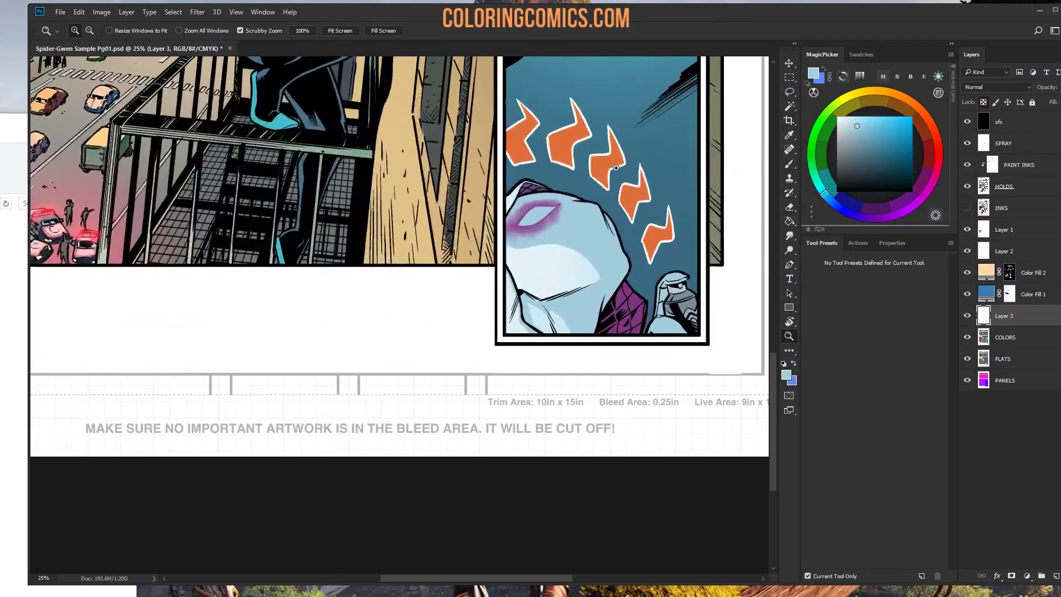
{"action": "left_click", "coordinate": [429, 189]}
{"action": "key", "text": "l"}
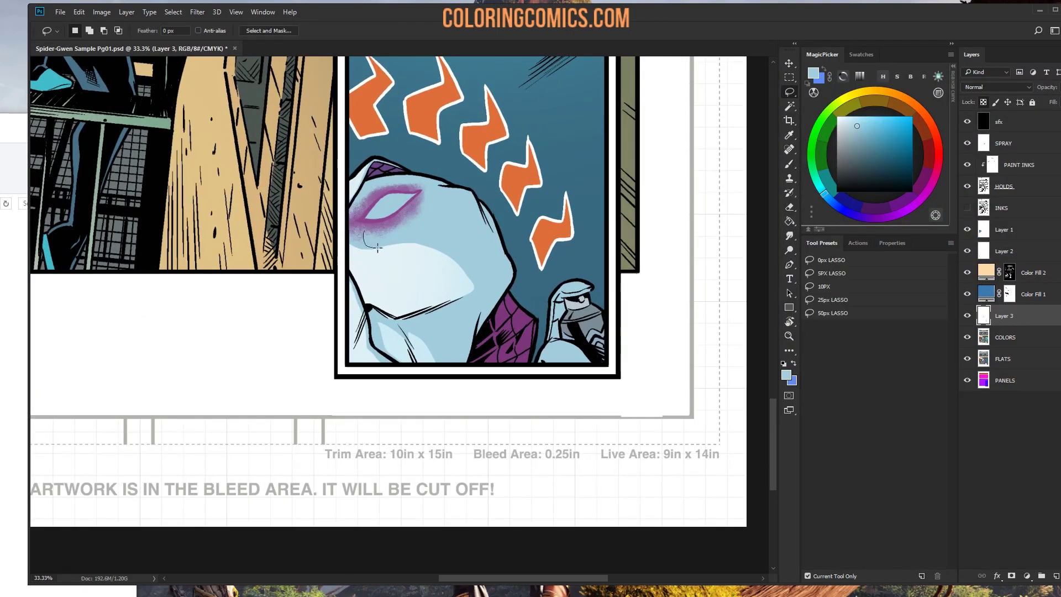
{"action": "mouse_move", "coordinate": [378, 248]}
{"action": "left_mouse_down"}
{"action": "mouse_move", "coordinate": [423, 260]}
{"action": "mouse_move", "coordinate": [493, 319]}
{"action": "mouse_move", "coordinate": [417, 209]}
{"action": "left_mouse_up"}
{"action": "key", "text": "b"}
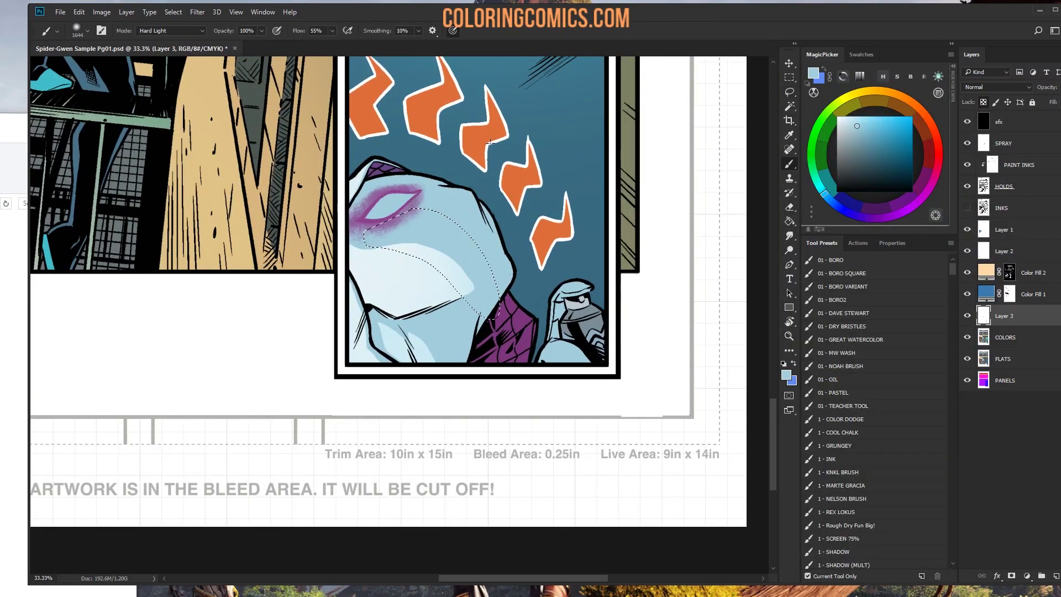
{"action": "key", "text": "ctrl+d"}
Step: Lasso the face highlight's edge beside the panel border, restore it to pale blue shadow, and clear the selection
{"action": "left_click", "coordinate": [789, 336]}
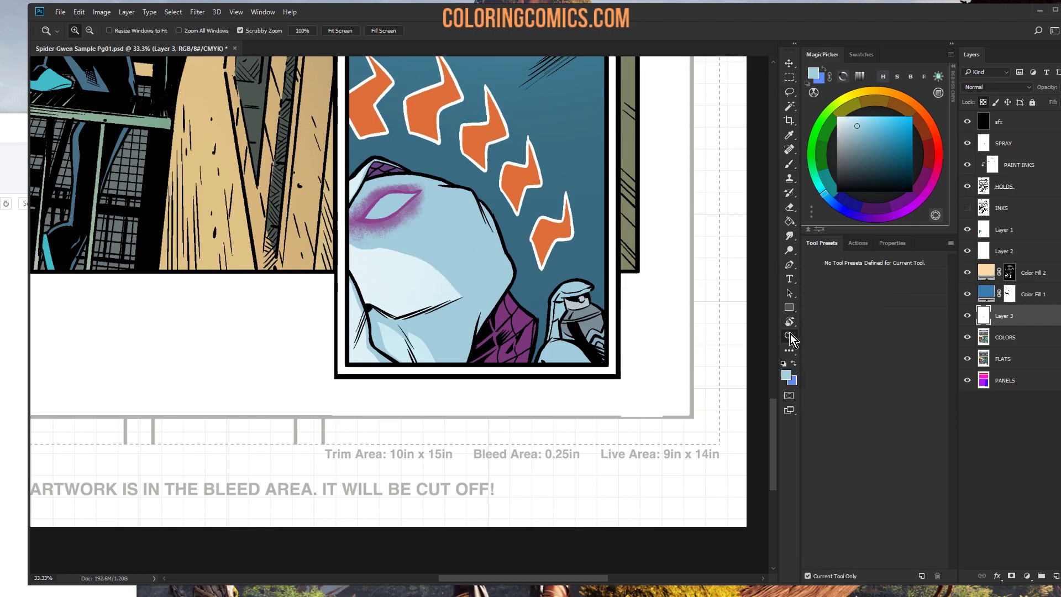
{"action": "key", "text": "ctrl+minus"}
{"action": "key", "text": "ctrl+minus"}
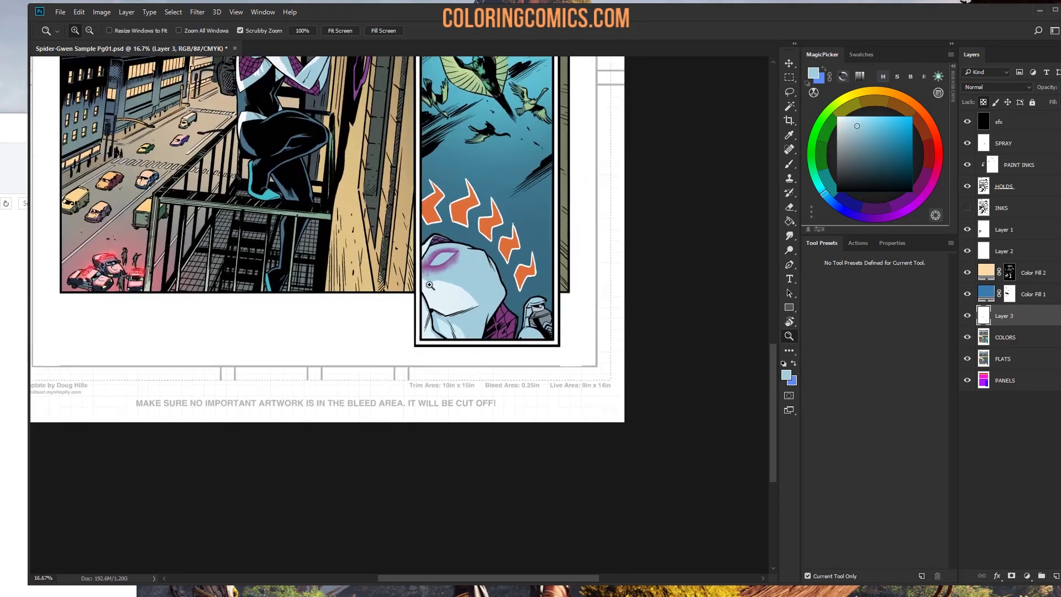
{"action": "mouse_move", "coordinate": [430, 285]}
{"action": "left_mouse_down"}
{"action": "mouse_move", "coordinate": [421, 274]}
{"action": "mouse_move", "coordinate": [438, 354]}
{"action": "mouse_move", "coordinate": [428, 367]}
{"action": "mouse_move", "coordinate": [394, 273]}
{"action": "mouse_move", "coordinate": [395, 257]}
{"action": "mouse_move", "coordinate": [424, 238]}
{"action": "left_mouse_up"}
{"action": "key", "text": "l"}
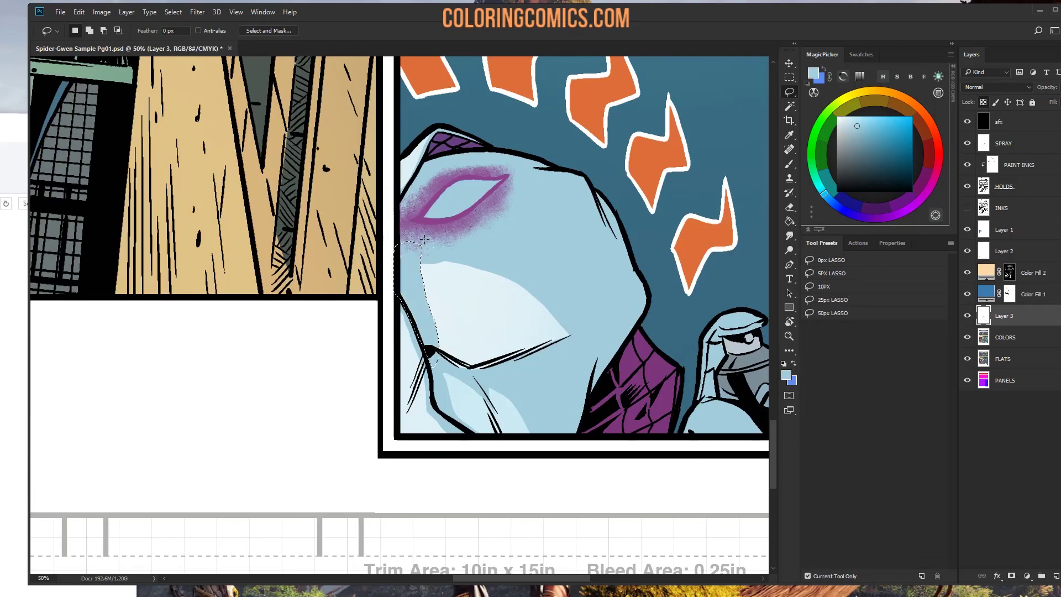
{"action": "key", "text": "ctrl+d"}
{"action": "left_click", "coordinate": [789, 307]}
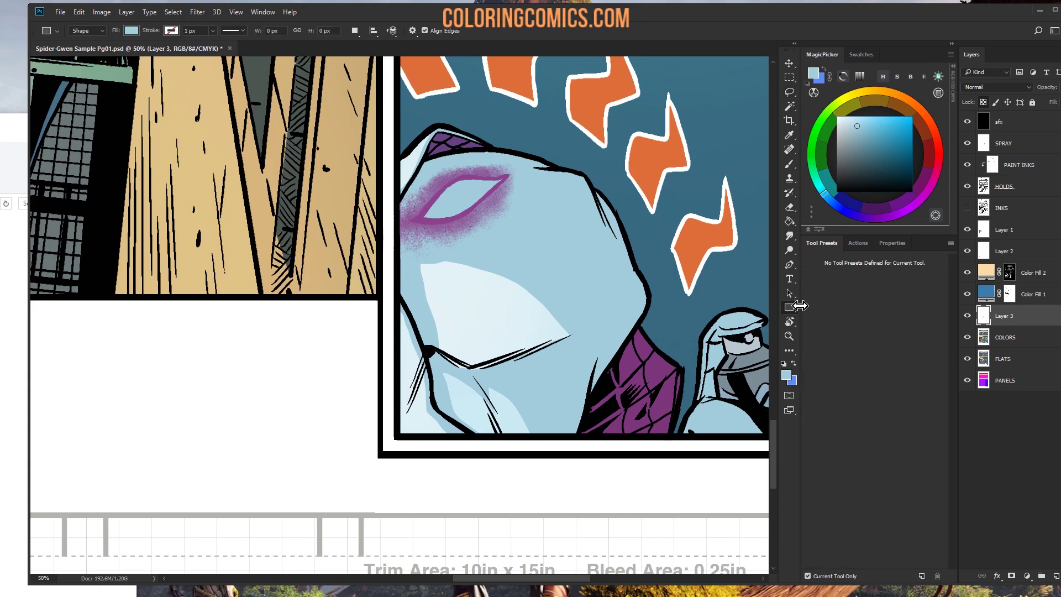
Step: Examine the close-up's new highlights against the whole page and compare them with the crouching figure's rendering
{"action": "left_click", "coordinate": [788, 336]}
{"action": "left_click", "coordinate": [533, 307], "text": "alt"}
{"action": "left_click", "coordinate": [523, 239], "text": "alt"}
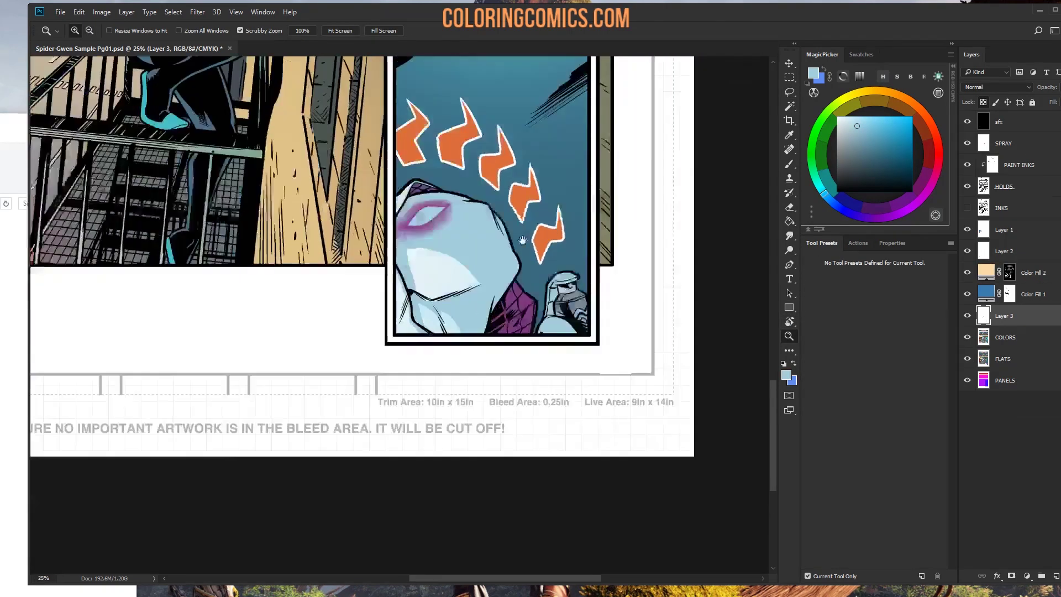
{"action": "left_click", "coordinate": [523, 240]}
{"action": "left_click", "coordinate": [453, 188]}
{"action": "left_click", "coordinate": [476, 258], "text": "alt"}
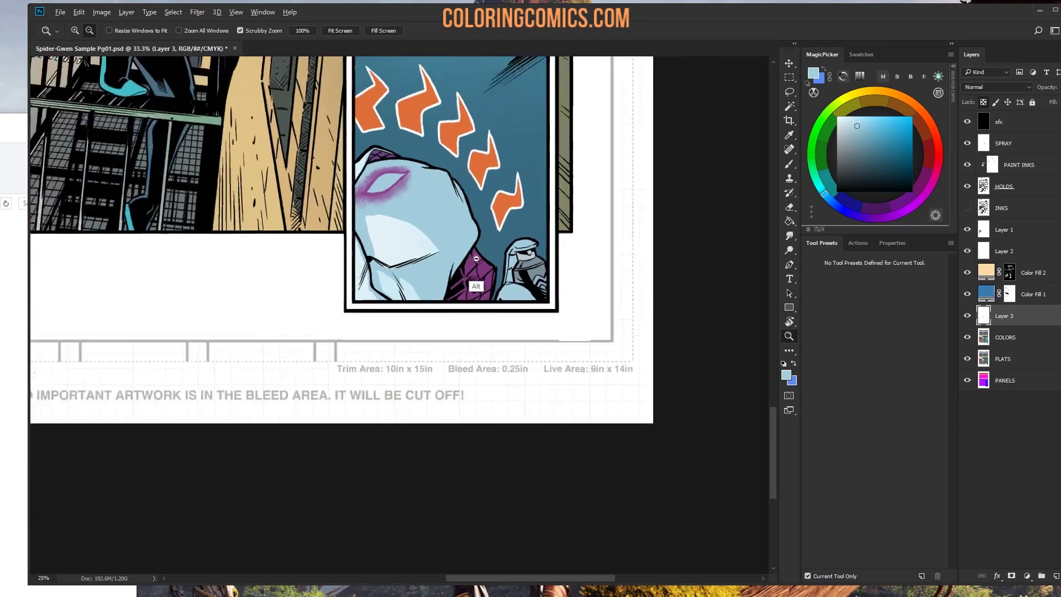
{"action": "left_click", "coordinate": [476, 259], "text": "alt"}
{"action": "left_click", "coordinate": [492, 310], "text": "alt"}
{"action": "left_click", "coordinate": [509, 368], "text": "alt"}
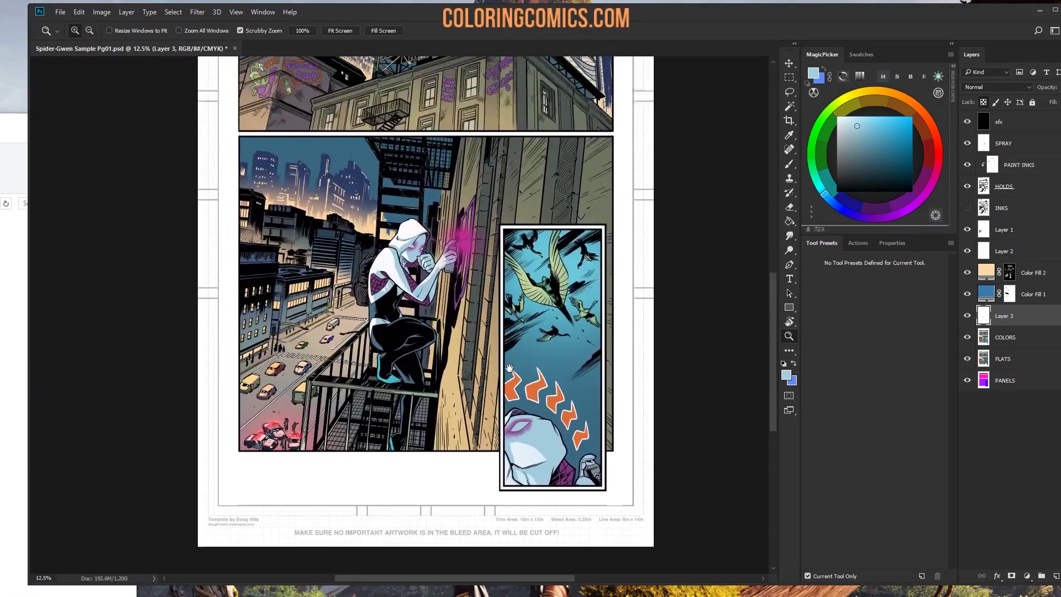
{"action": "scroll", "coordinate": [509, 367], "scroll_direction": "up", "scroll_amount": 2}
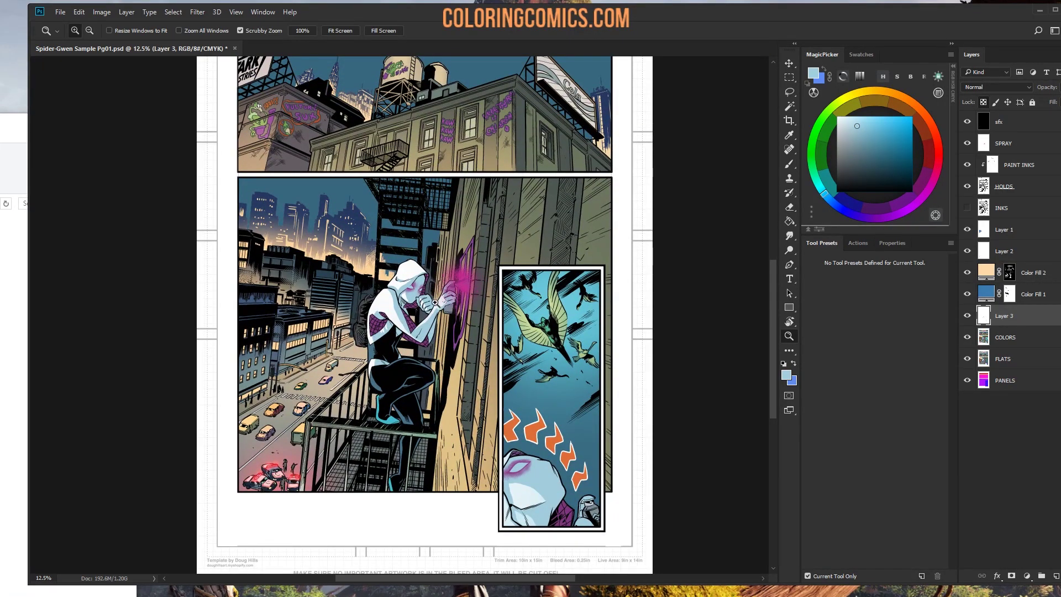
{"action": "left_click", "coordinate": [397, 347]}
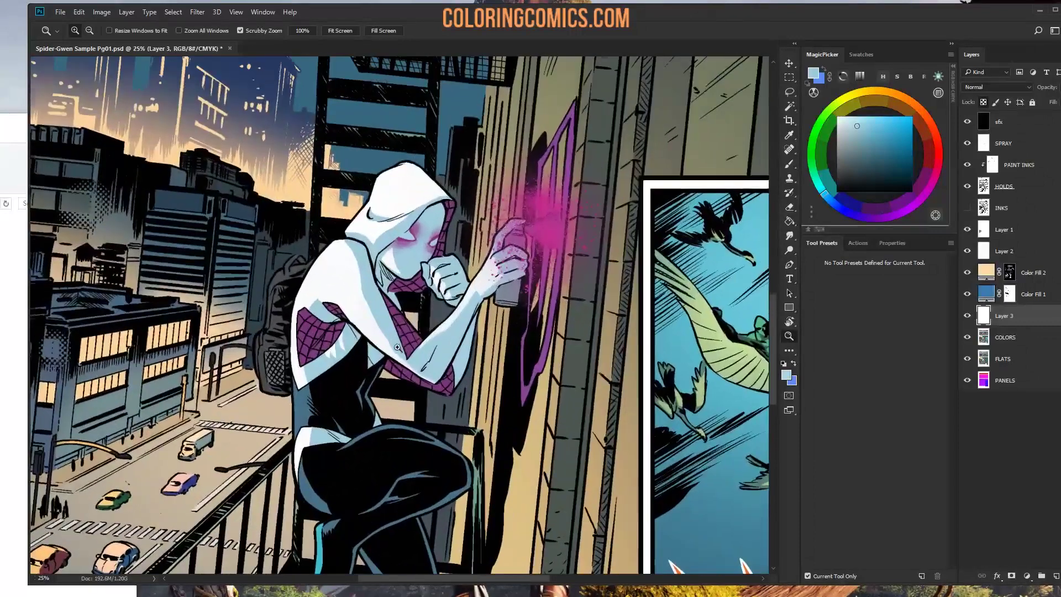
{"action": "left_click", "coordinate": [397, 347]}
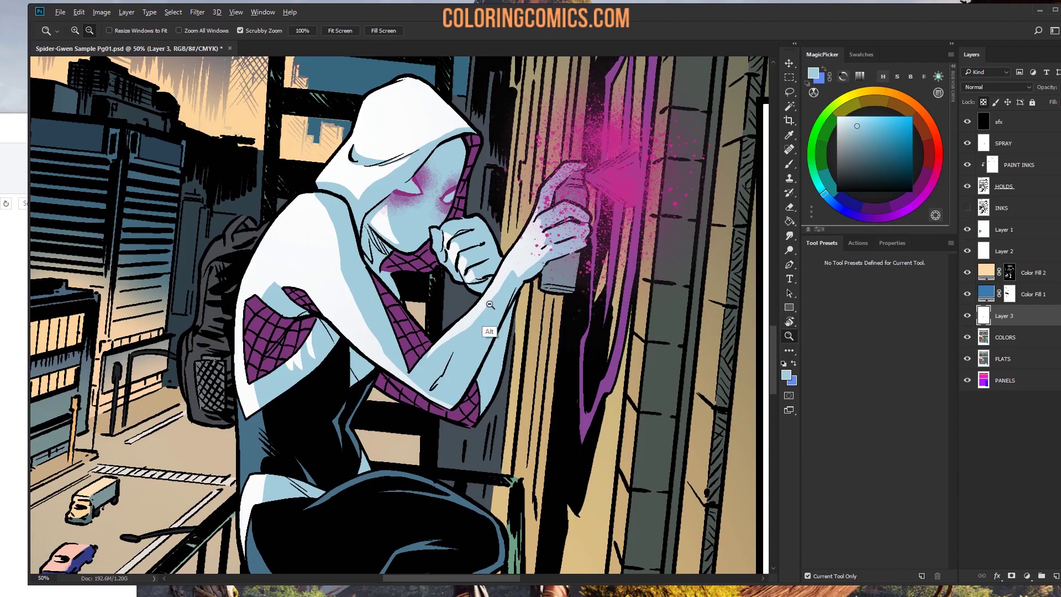
{"action": "left_click", "coordinate": [490, 332], "text": "alt"}
{"action": "left_click_drag", "start_coordinate": [535, 295], "coordinate": [474, 183]}
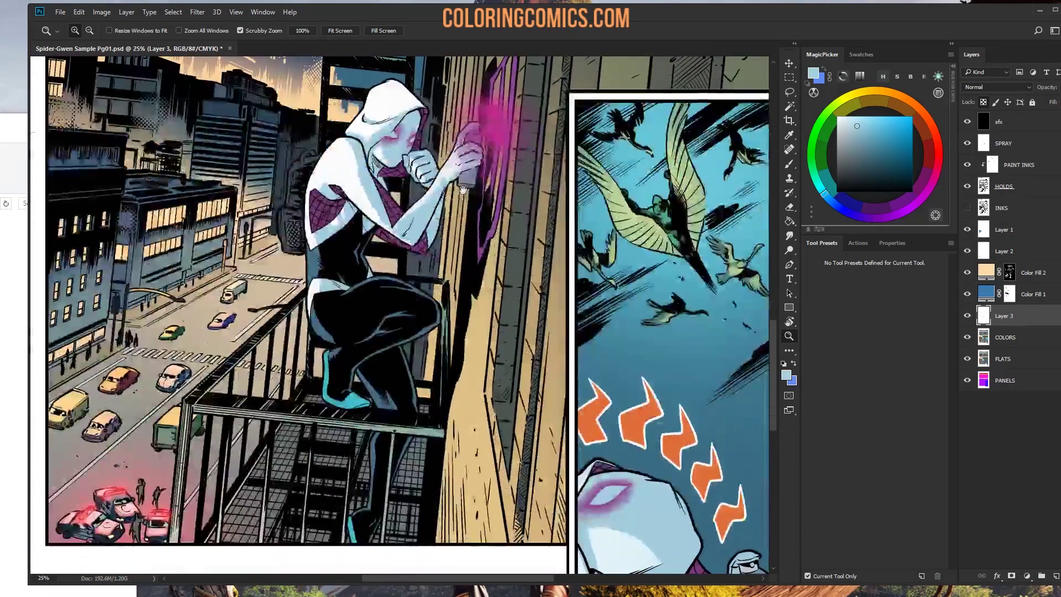
Step: Merge Layer 3 down into the COLORS layer
{"action": "right_click", "coordinate": [1027, 316]}
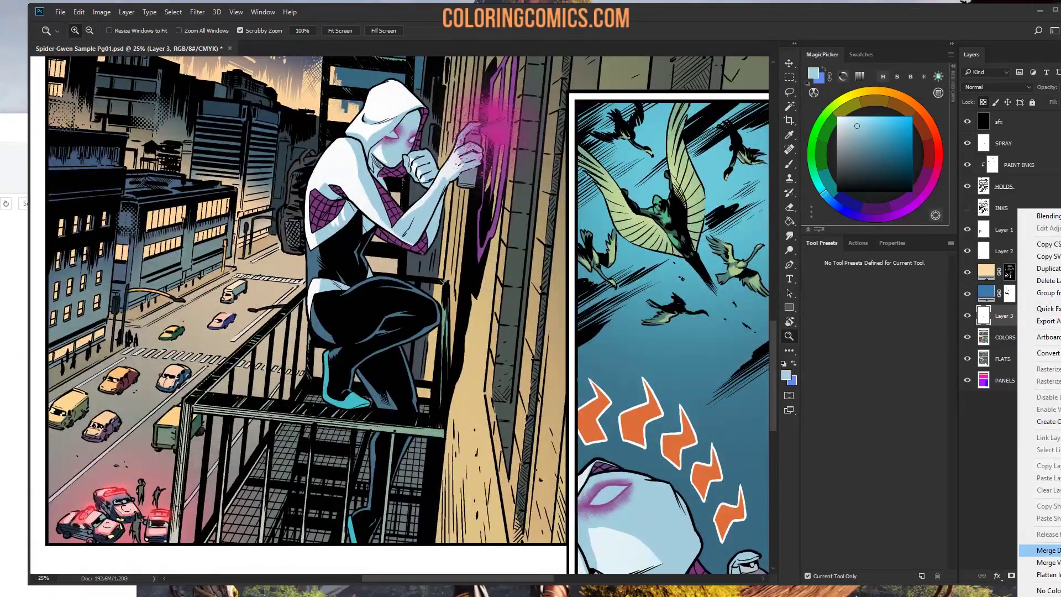
{"action": "left_click", "coordinate": [1047, 551]}
Step: Lasso a thin strip along the crouching figure's forearm near the elbow and paint it white on the COLORS layer
{"action": "left_click", "coordinate": [348, 271]}
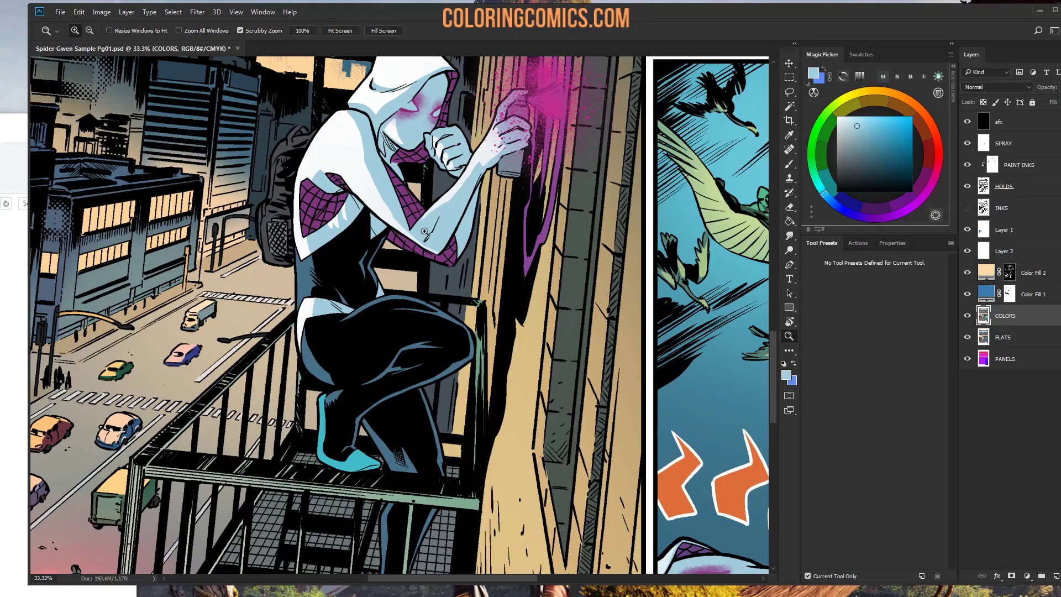
{"action": "left_click", "coordinate": [426, 232]}
{"action": "left_click", "coordinate": [426, 198]}
{"action": "key", "text": "l"}
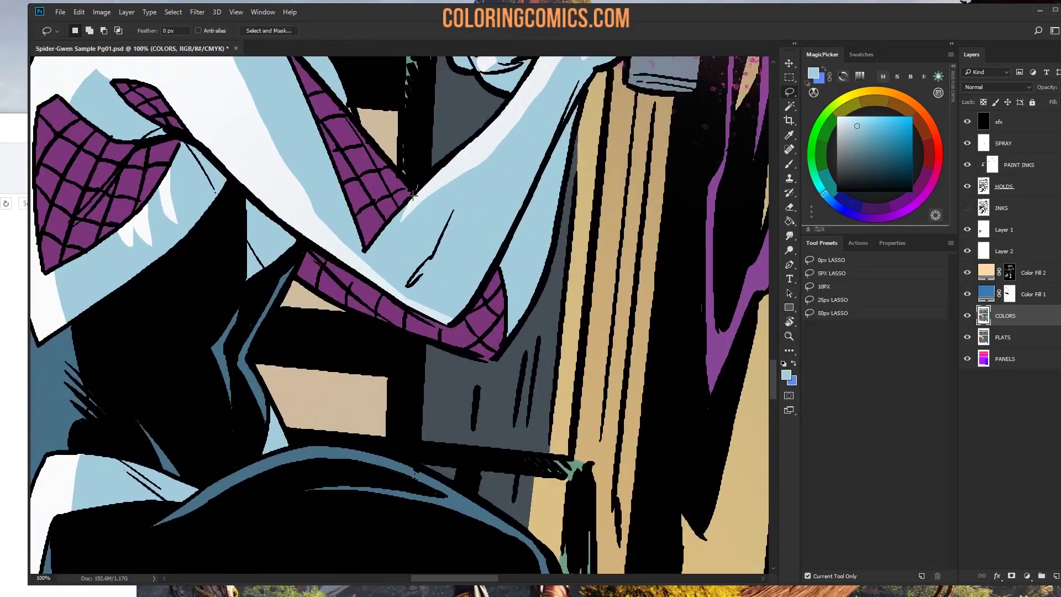
{"action": "mouse_move", "coordinate": [368, 252]}
{"action": "left_mouse_down"}
{"action": "mouse_move", "coordinate": [491, 136]}
{"action": "mouse_move", "coordinate": [397, 236]}
{"action": "left_mouse_up"}
{"action": "key", "text": "b"}
{"action": "mouse_move", "coordinate": [442, 177]}
{"action": "left_mouse_down"}
{"action": "mouse_move", "coordinate": [404, 204]}
{"action": "mouse_move", "coordinate": [471, 121]}
{"action": "left_mouse_up"}
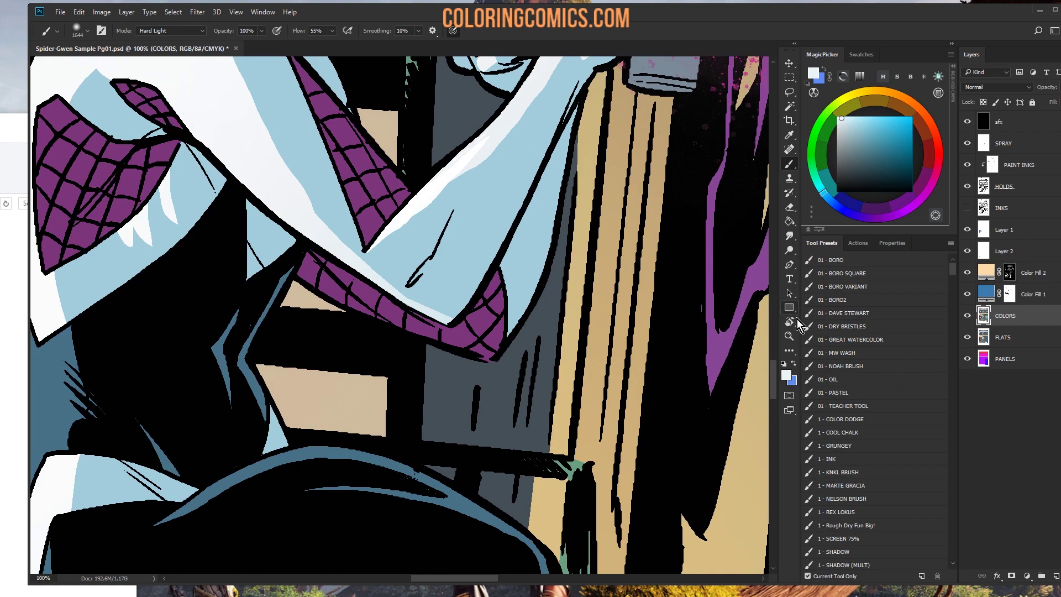
Step: Enlarge the application window to fill the screen, keeping the crouching figure's arms and torso in view
{"action": "key", "text": "z"}
{"action": "left_click_drag", "start_coordinate": [575, 351], "coordinate": [509, 244]}
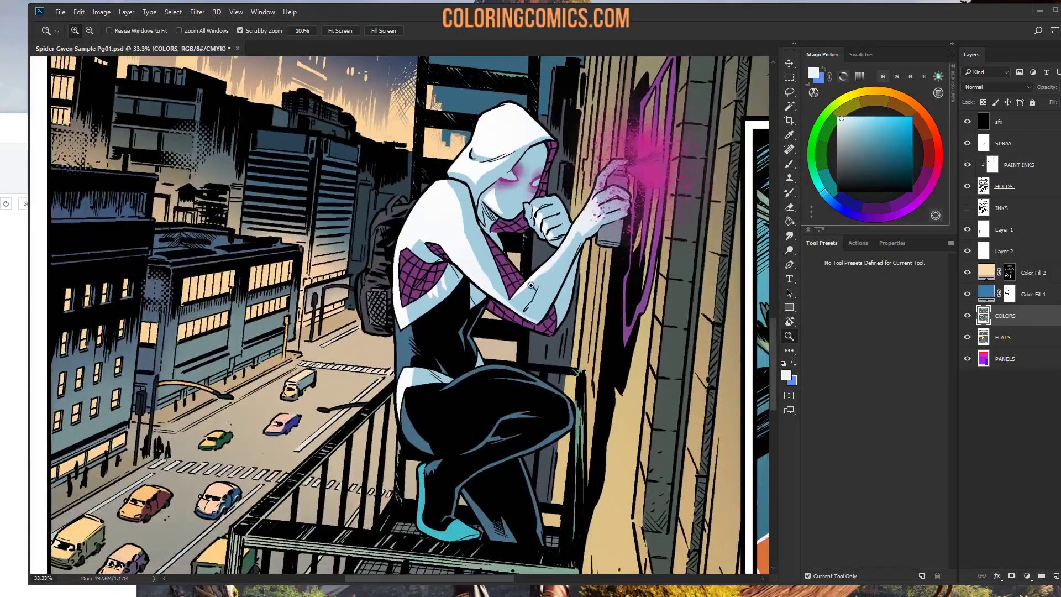
{"action": "left_click", "coordinate": [549, 292]}
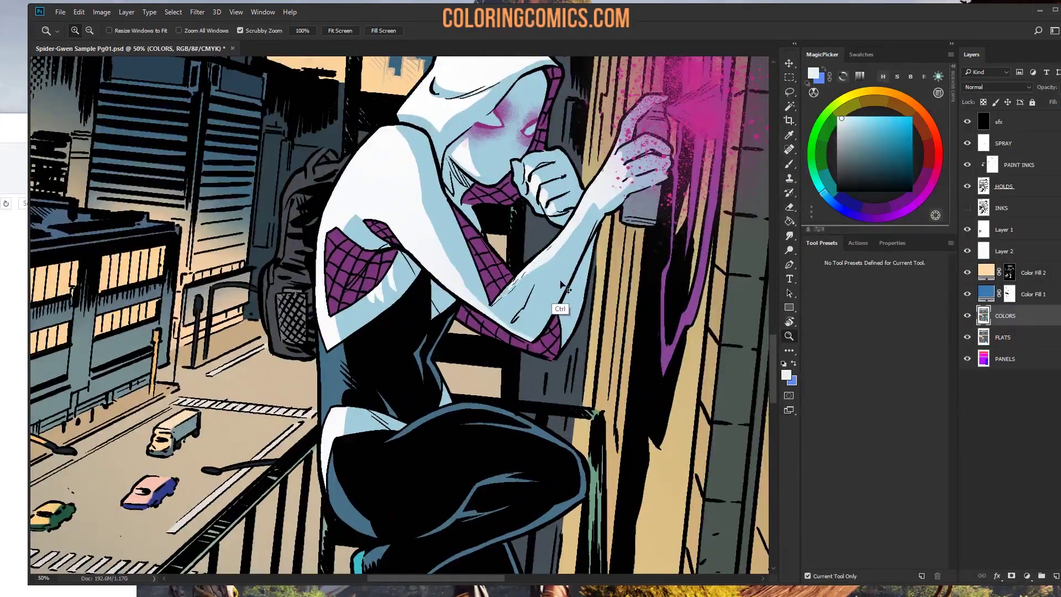
{"action": "left_click", "coordinate": [514, 265]}
{"action": "key", "text": "l"}
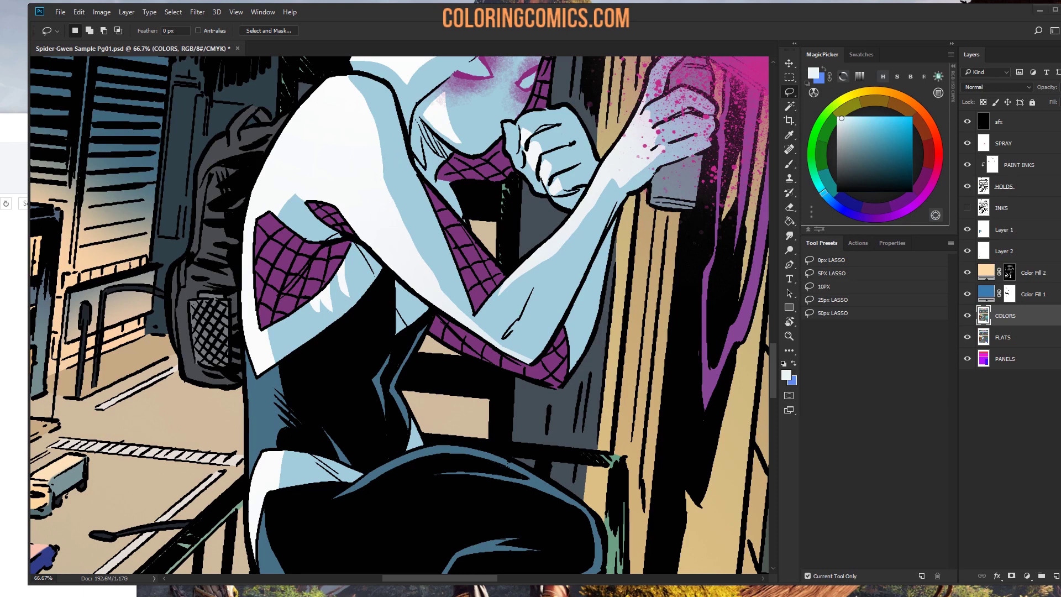
{"action": "double_click", "coordinate": [522, 21]}
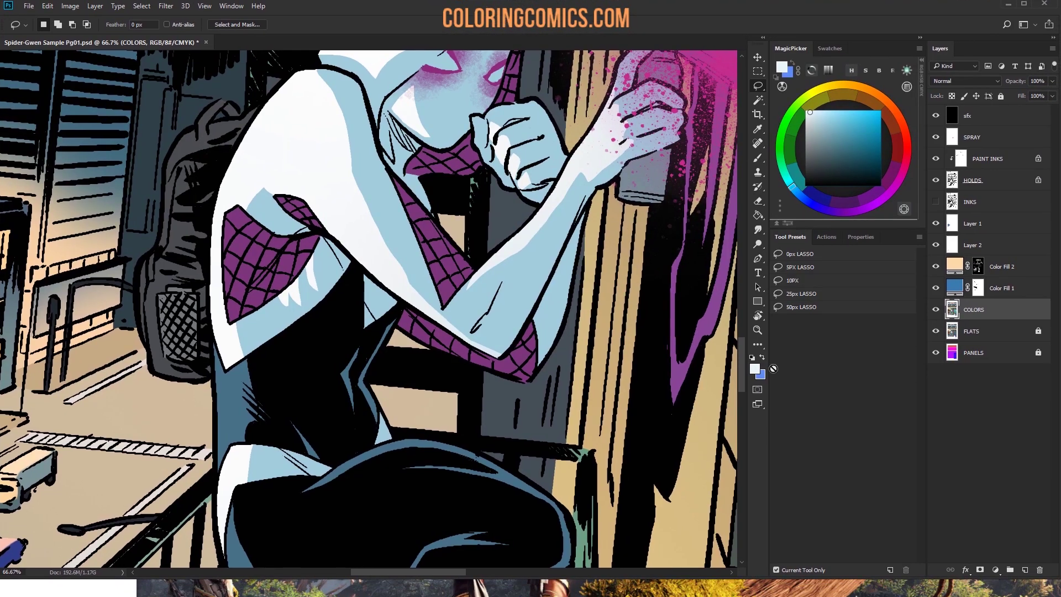
{"action": "left_click_drag", "start_coordinate": [1057, 574], "coordinate": [1057, 593]}
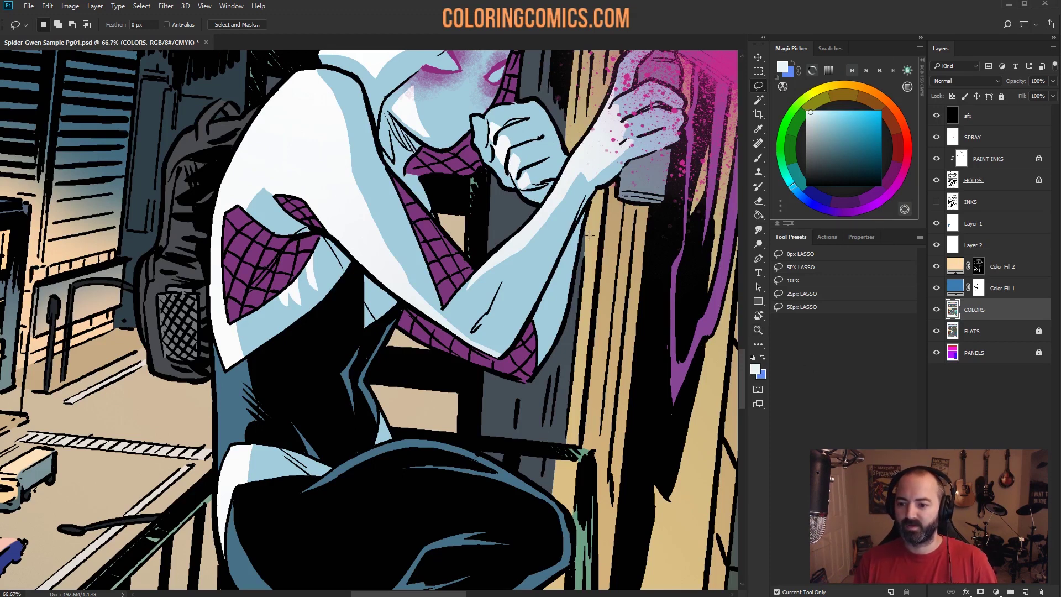
Step: Lasso a vertical strip along the outer edge of the purple webbing on the figure's back shoulder, on the COLORS layer
{"action": "left_click", "coordinate": [758, 329]}
{"action": "left_click", "coordinate": [448, 360], "text": "alt"}
{"action": "left_click", "coordinate": [449, 361], "text": "alt"}
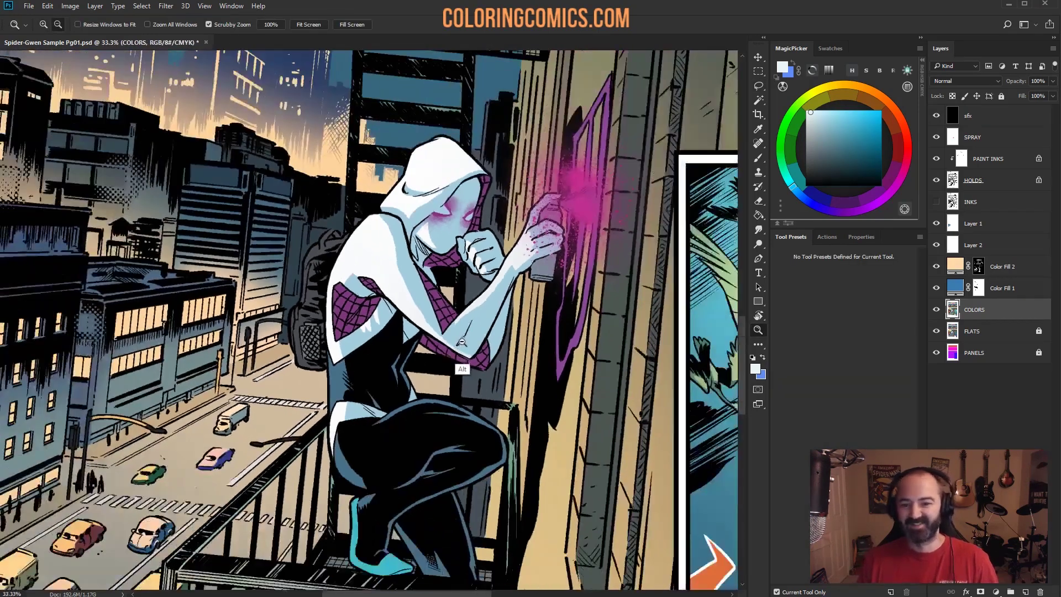
{"action": "left_click", "coordinate": [353, 290]}
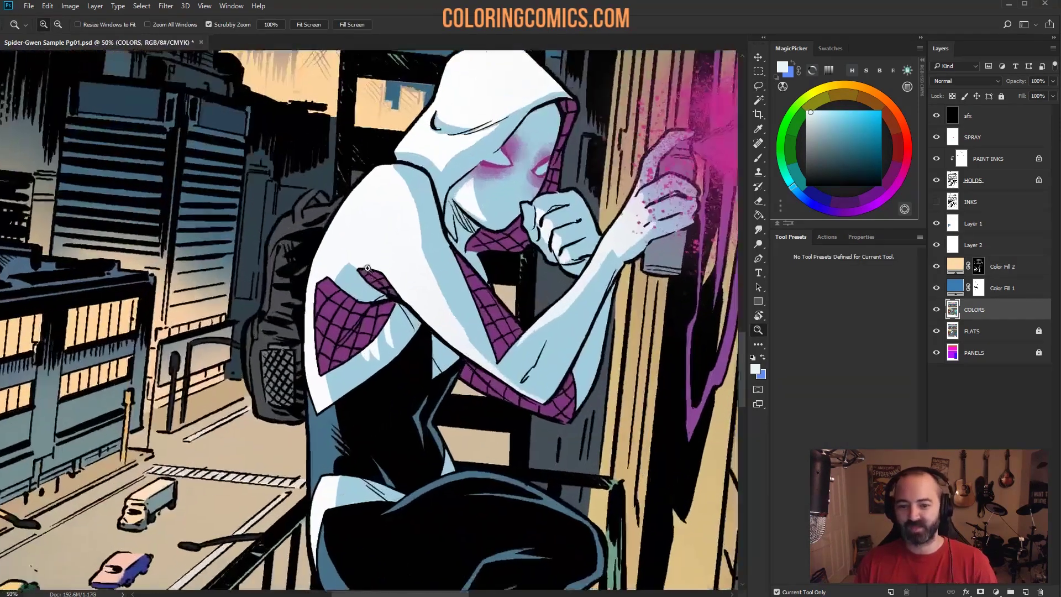
{"action": "left_click", "coordinate": [352, 287]}
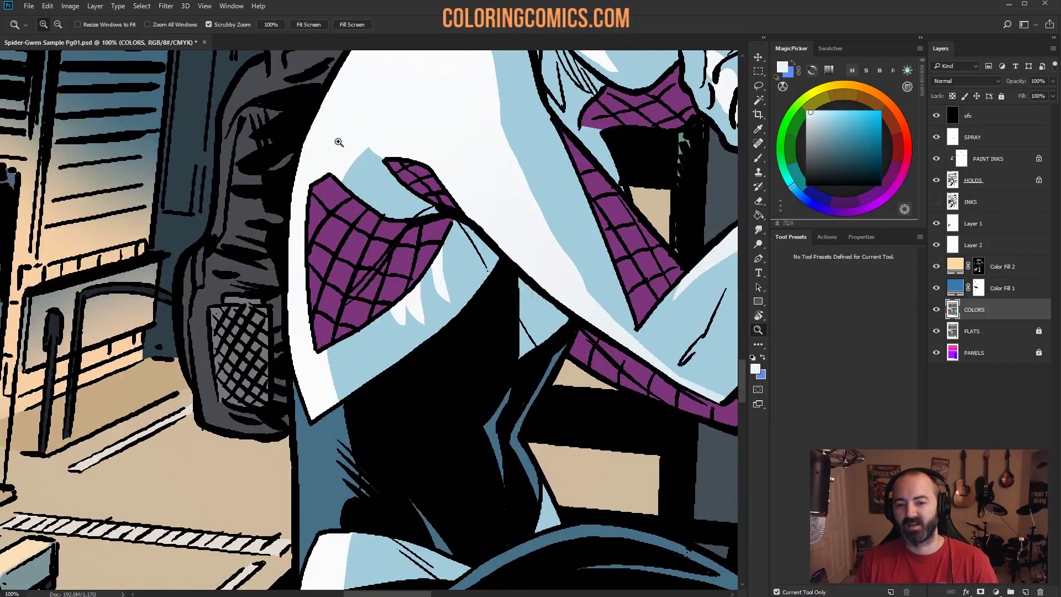
{"action": "key", "text": "l"}
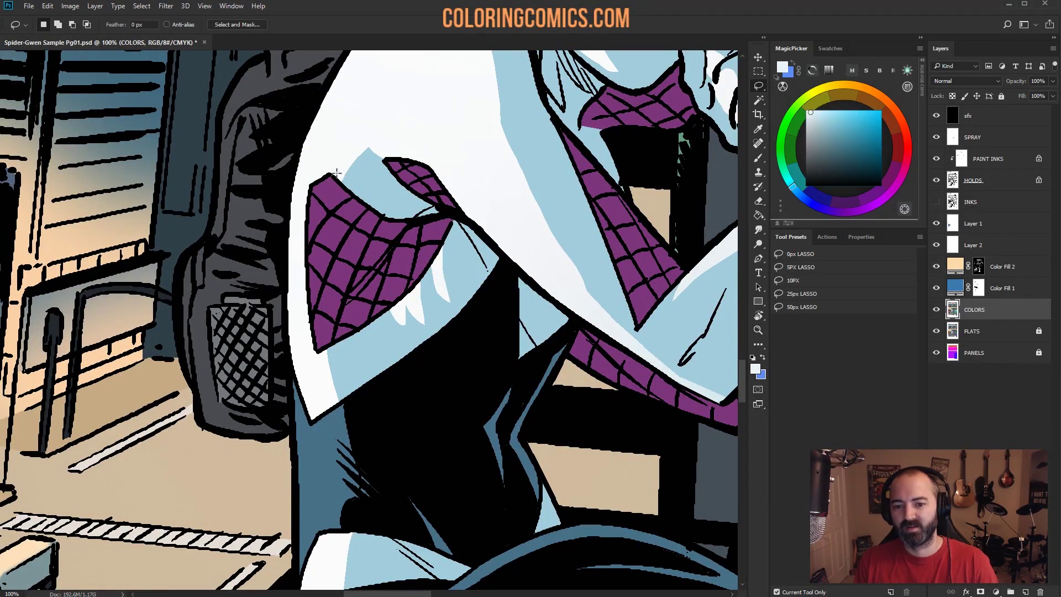
{"action": "mouse_move", "coordinate": [345, 167]}
{"action": "left_mouse_down"}
{"action": "mouse_move", "coordinate": [327, 383]}
{"action": "mouse_move", "coordinate": [289, 261]}
{"action": "mouse_move", "coordinate": [343, 128]}
{"action": "left_mouse_up"}
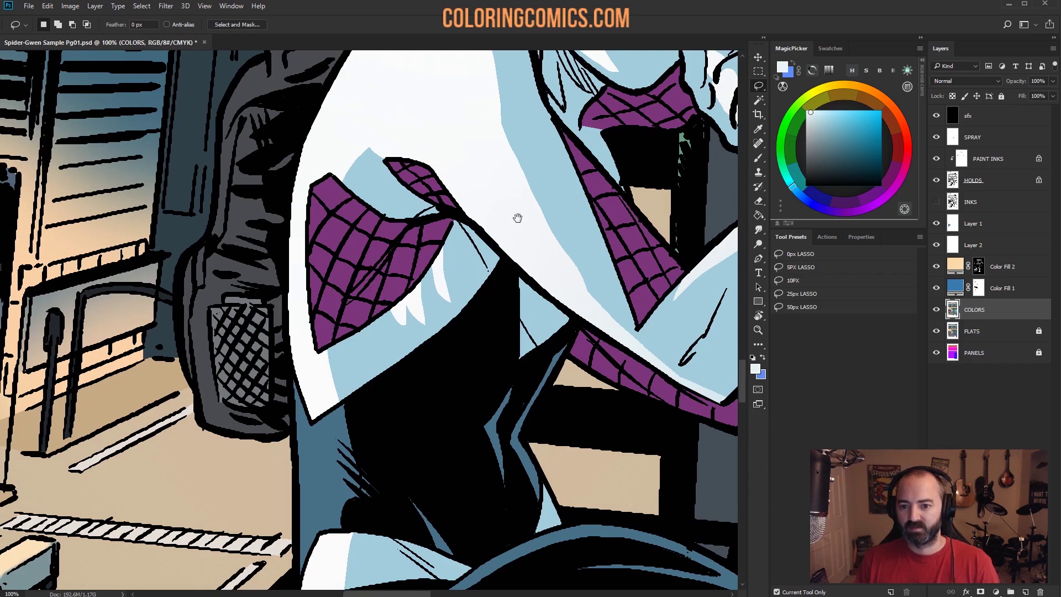
{"action": "left_click_drag", "start_coordinate": [517, 217], "coordinate": [336, 277]}
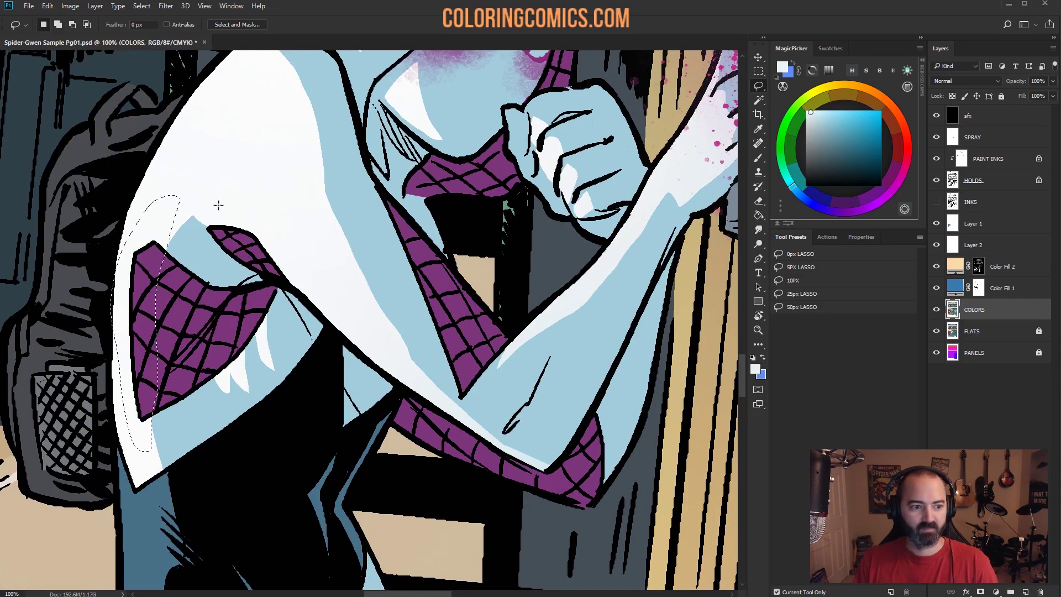
{"action": "left_click_drag", "start_coordinate": [407, 313], "coordinate": [390, 228]}
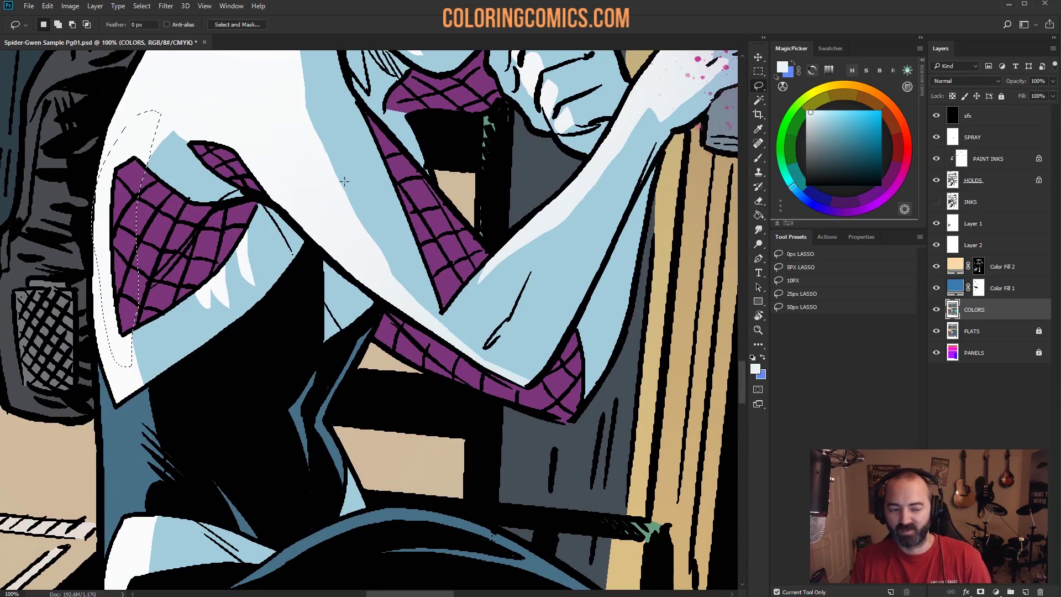
Step: Add a narrow strip along the lower edge of the front upper arm's webbing, down to the elbow crease, to the selection
{"action": "mouse_move", "coordinate": [379, 184]}
{"action": "left_mouse_down"}
{"action": "mouse_move", "coordinate": [464, 343]}
{"action": "mouse_move", "coordinate": [466, 239]}
{"action": "left_mouse_up"}
{"action": "key", "text": "ctrl+d"}
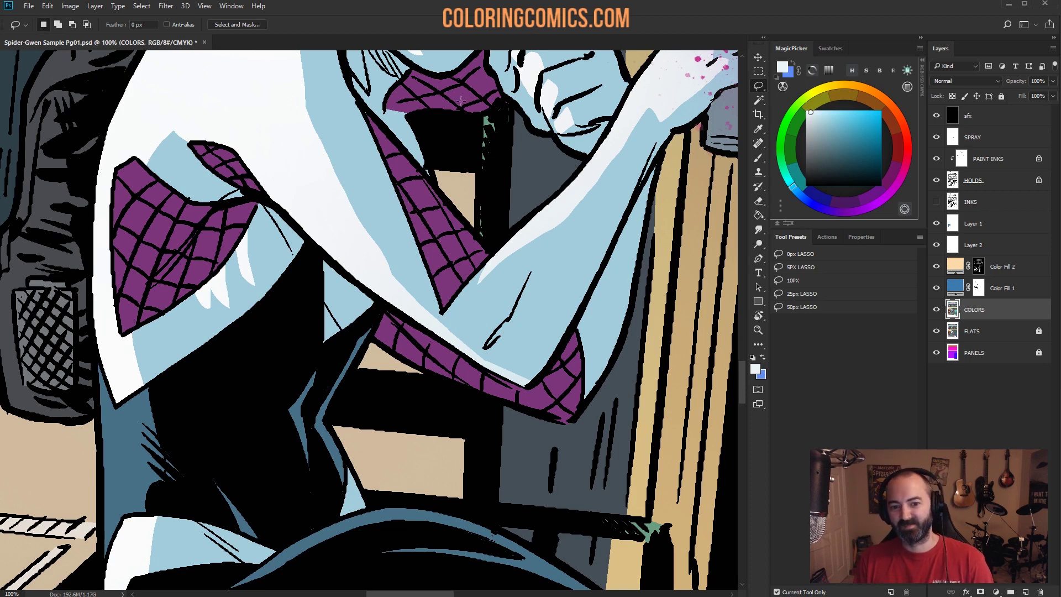
{"action": "key", "text": "ctrl+z"}
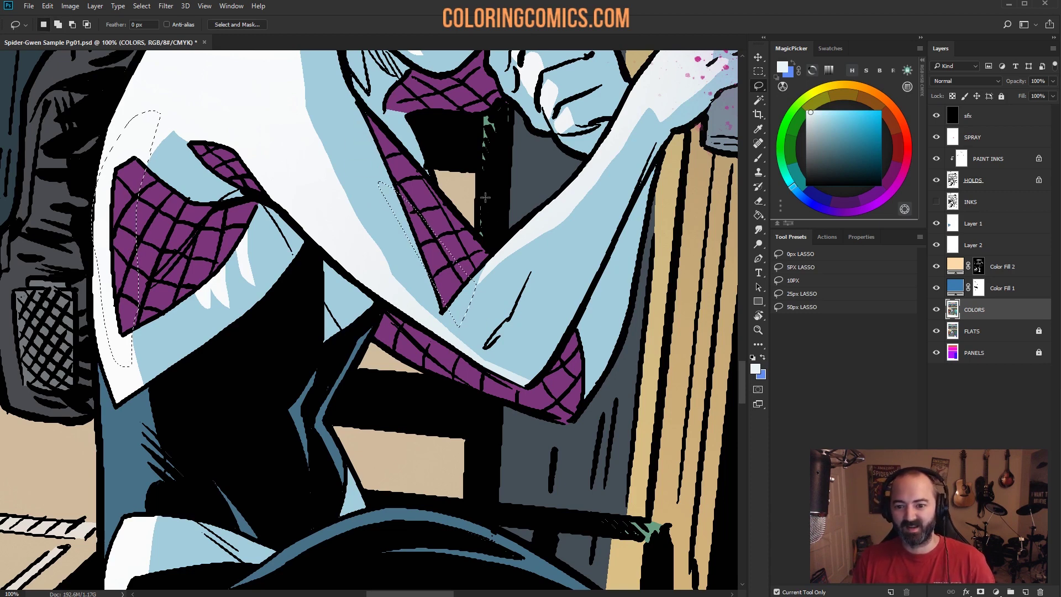
{"action": "key", "text": "shift"}
{"action": "left_click_drag", "start_coordinate": [452, 288], "coordinate": [461, 279]}
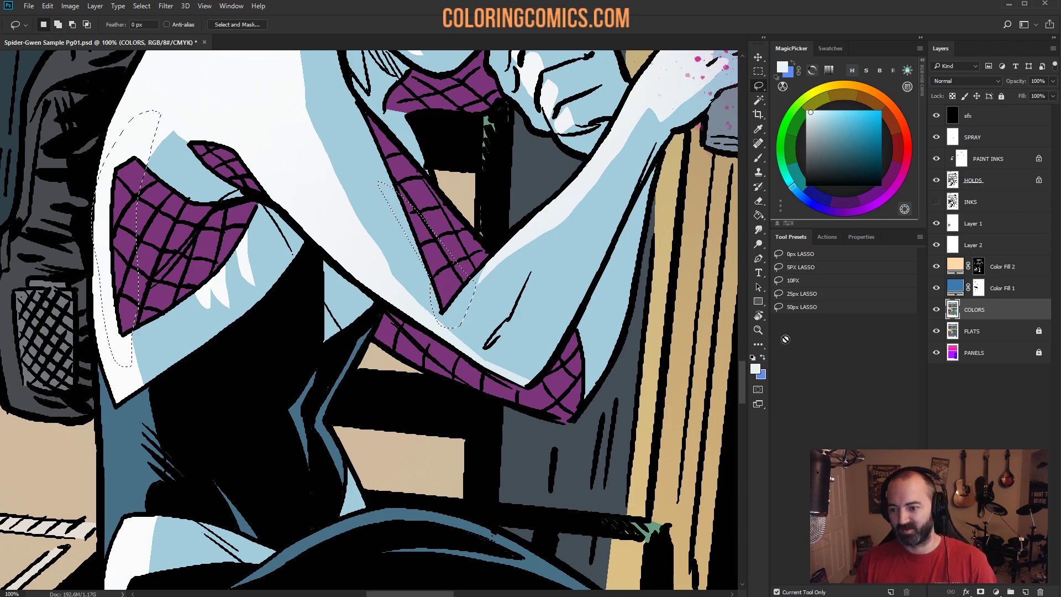
Step: Restrict the two selected strips to the purple webbing color with the intersecting Magic Wand, and get the Brush tool ready
{"action": "key", "text": "z"}
{"action": "left_click", "coordinate": [482, 342], "text": "alt"}
{"action": "left_click", "coordinate": [482, 342], "text": "alt"}
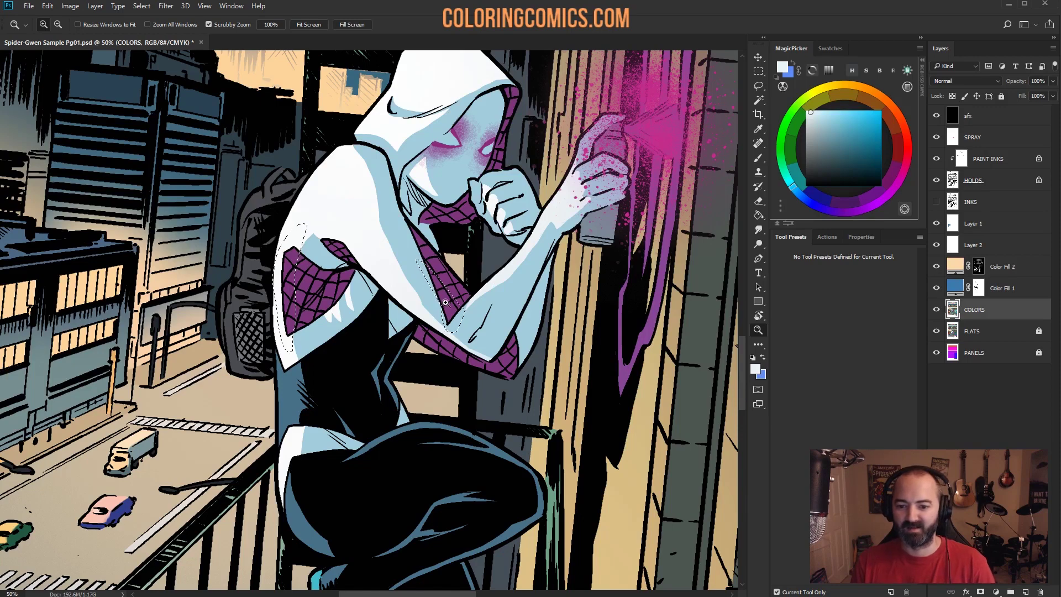
{"action": "left_click", "coordinate": [445, 302]}
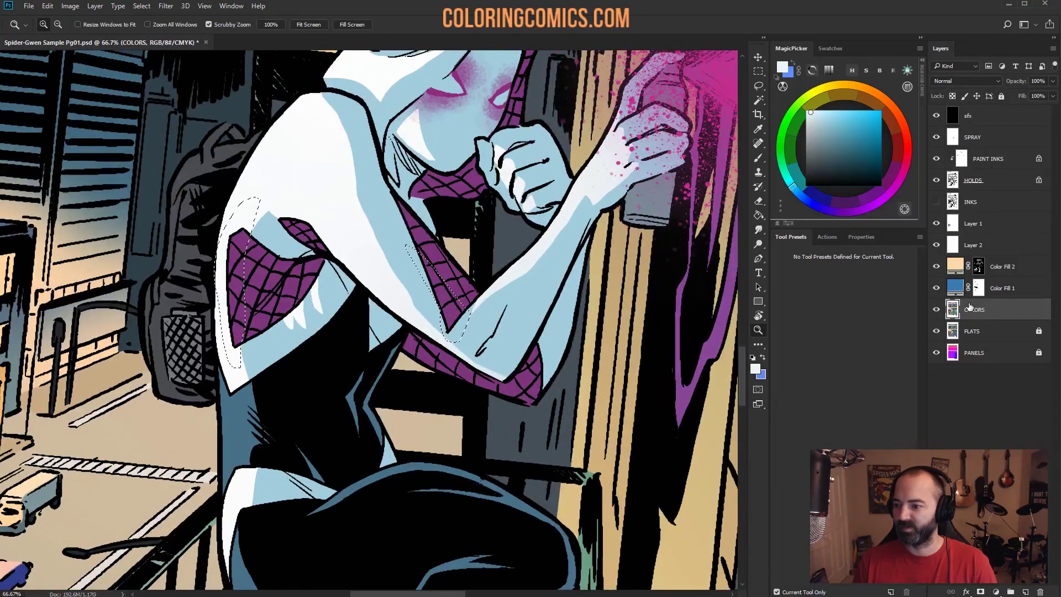
{"action": "key", "text": "w"}
{"action": "key", "text": "b"}
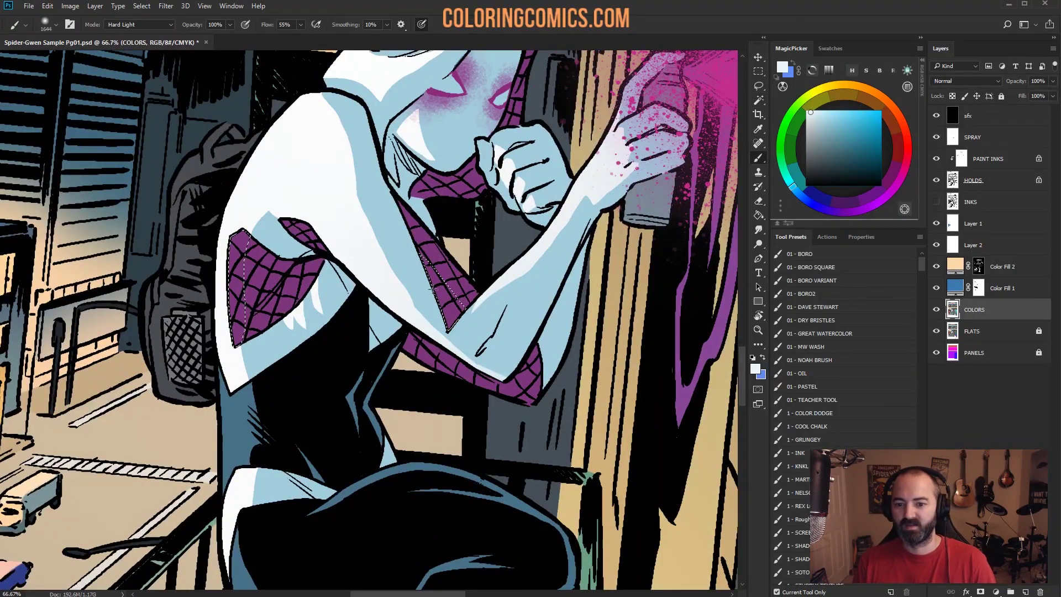
Step: Paint bright pink highlights inside the selected webbing strips with the Hard Light brush at 55% flow, using lighter magentas
{"action": "left_click", "coordinate": [443, 280], "text": "alt"}
{"action": "left_click", "coordinate": [848, 126]}
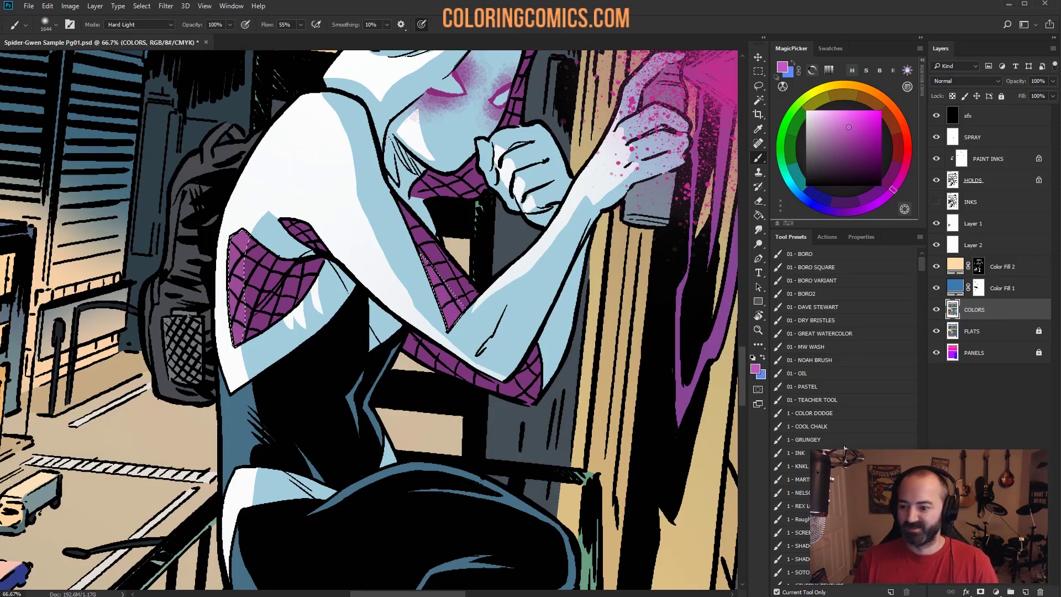
{"action": "left_click", "coordinate": [798, 479]}
{"action": "left_click", "coordinate": [843, 107]}
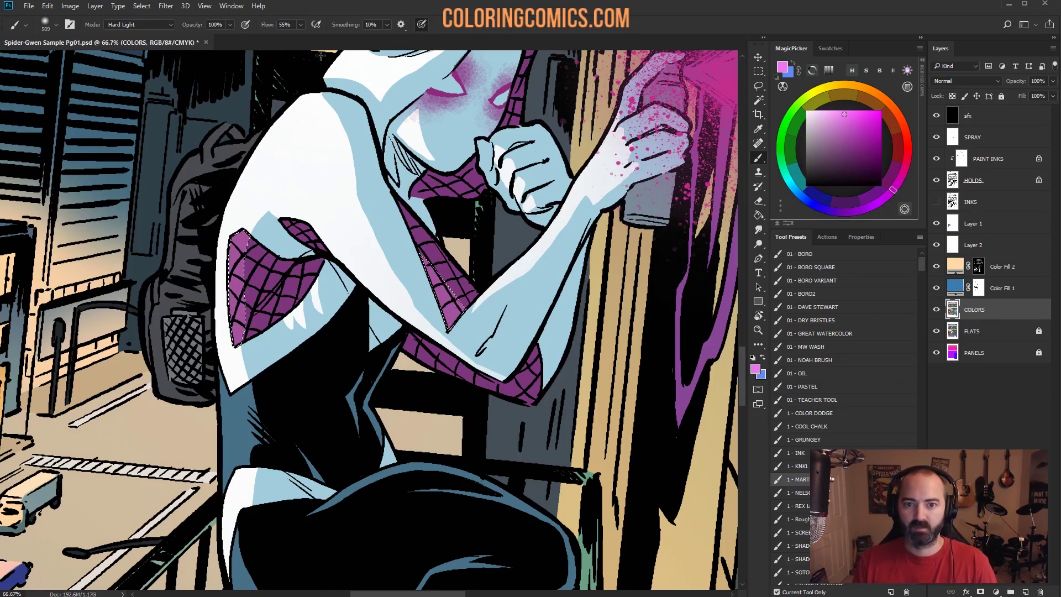
{"action": "left_click", "coordinate": [855, 110]}
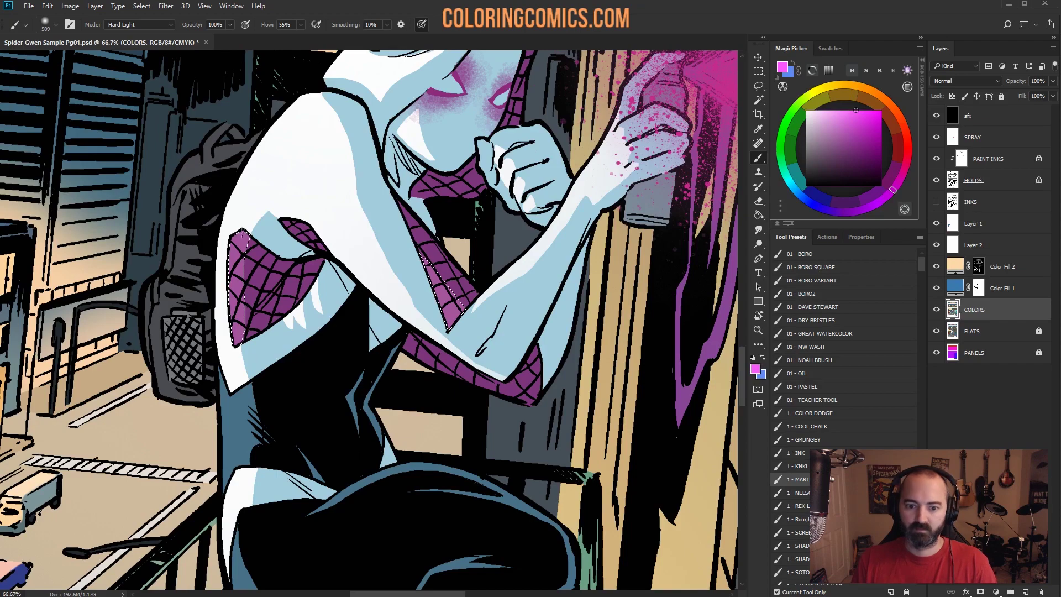
{"action": "key", "text": "l"}
Step: Examine the new webbing highlights on the figure up close and within the whole comic page
{"action": "scroll", "coordinate": [464, 114], "scroll_direction": "up", "scroll_amount": 5}
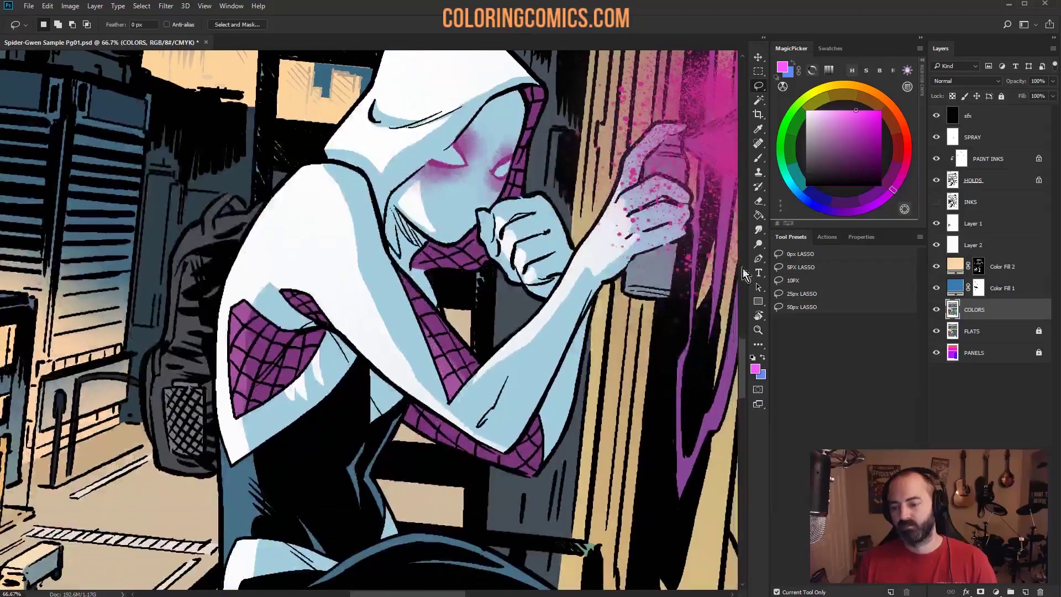
{"action": "left_click", "coordinate": [759, 331]}
{"action": "left_click", "coordinate": [503, 250], "text": "alt"}
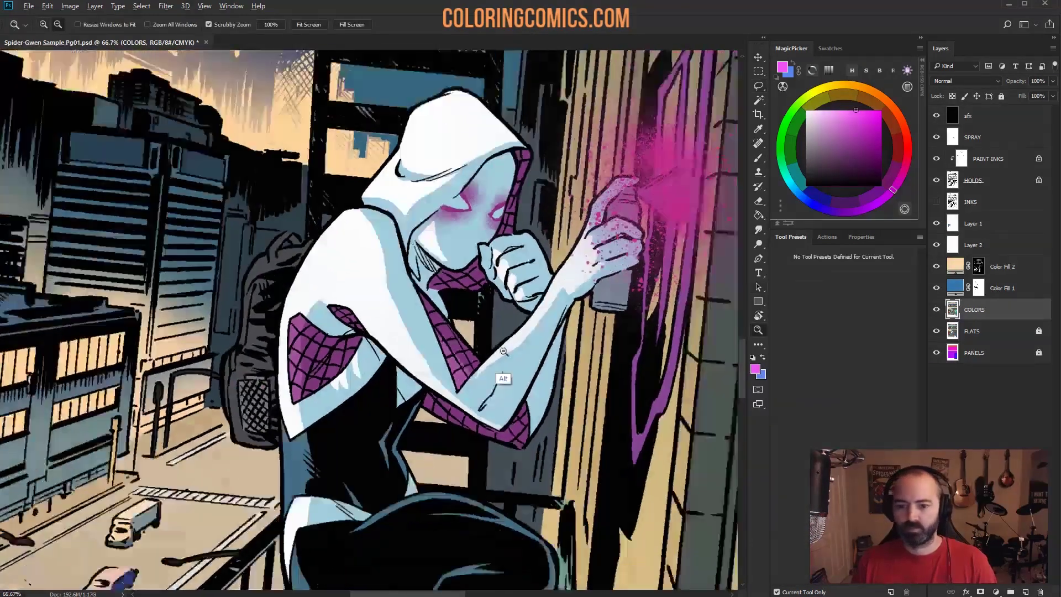
{"action": "left_click", "coordinate": [502, 250], "text": "alt"}
{"action": "left_click", "coordinate": [488, 342], "text": "alt"}
{"action": "left_click", "coordinate": [488, 342], "text": "alt"}
{"action": "left_click_drag", "start_coordinate": [488, 342], "coordinate": [582, 402]}
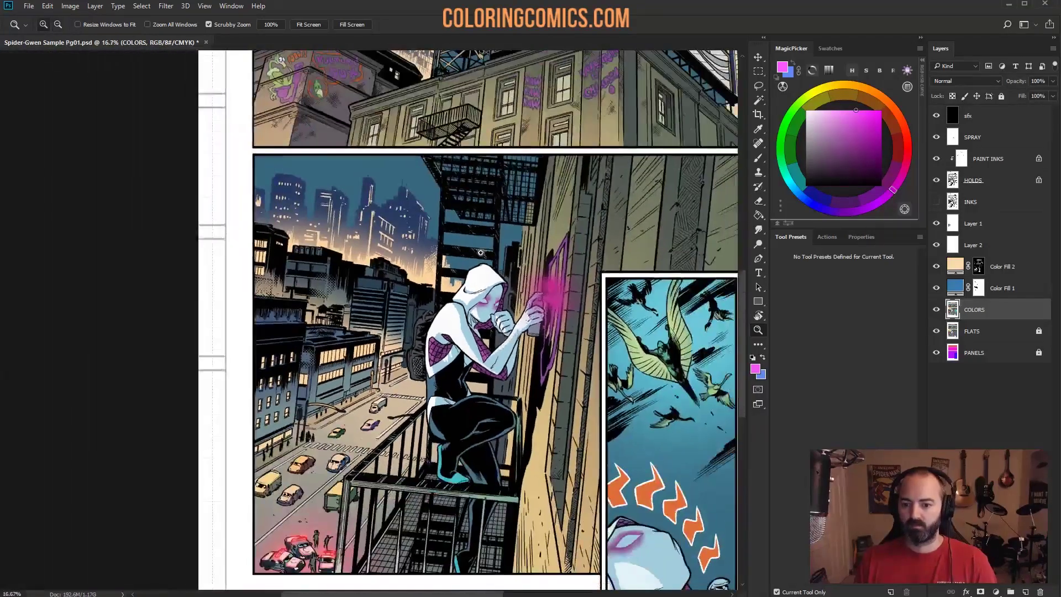
{"action": "left_click", "coordinate": [452, 156]}
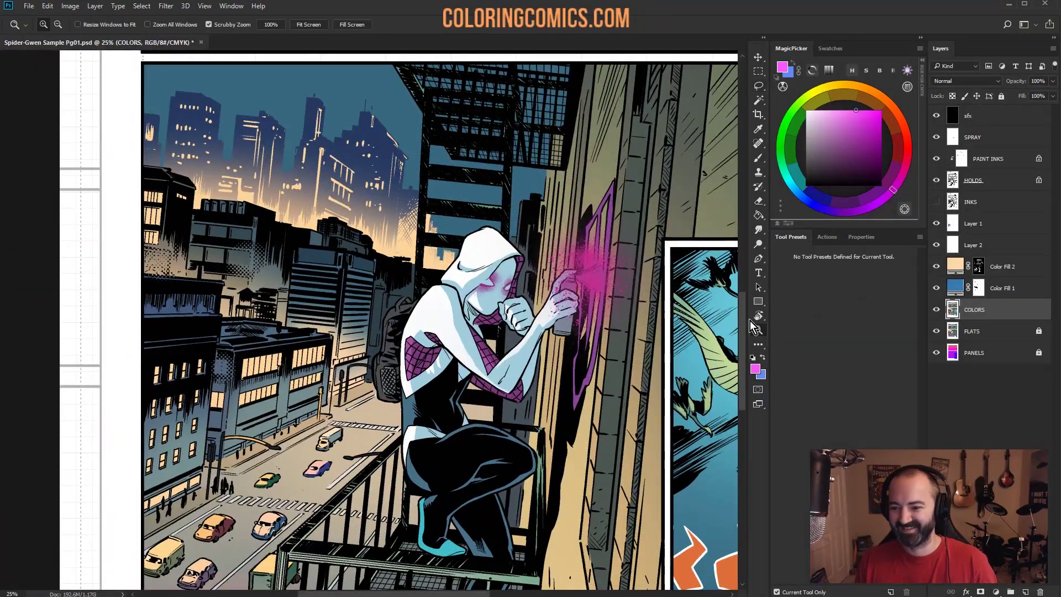
{"action": "left_click", "coordinate": [499, 382], "text": "alt"}
{"action": "left_click", "coordinate": [499, 382], "text": "alt"}
{"action": "left_click", "coordinate": [499, 382], "text": "alt"}
{"action": "left_click", "coordinate": [336, 431]}
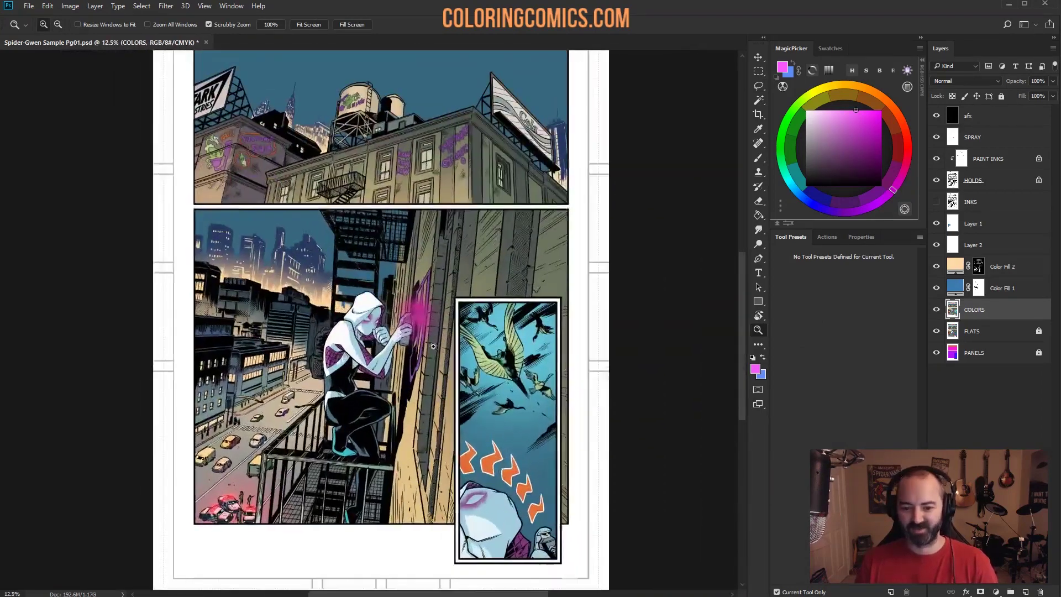
{"action": "left_click", "coordinate": [359, 403]}
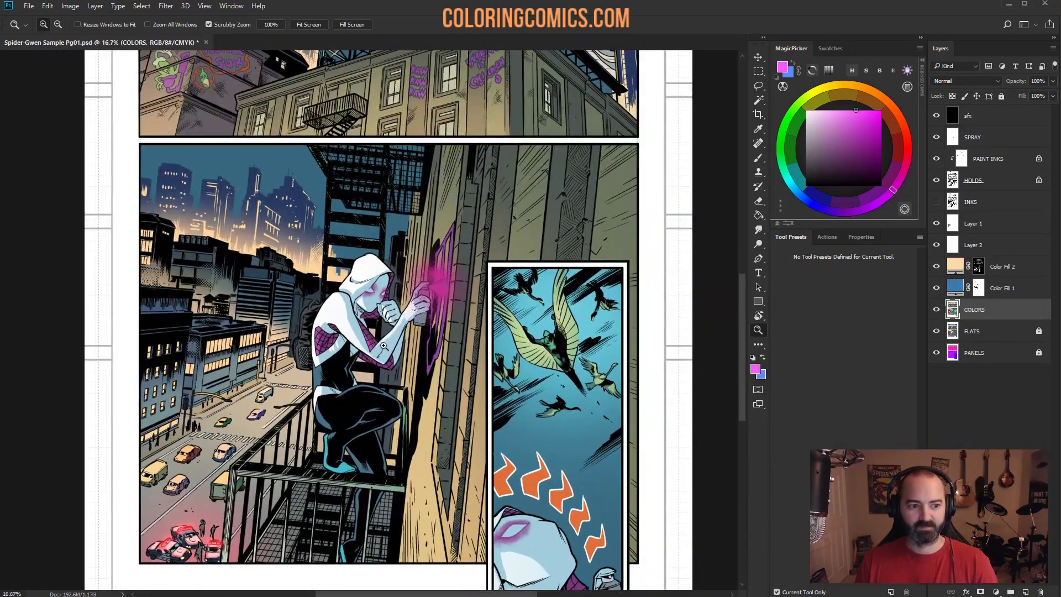
Step: Lasso the heel and sole of the crouching figure's turquoise shoe and intersect the selection with its turquoise color
{"action": "left_click", "coordinate": [380, 260]}
{"action": "left_click", "coordinate": [370, 270]}
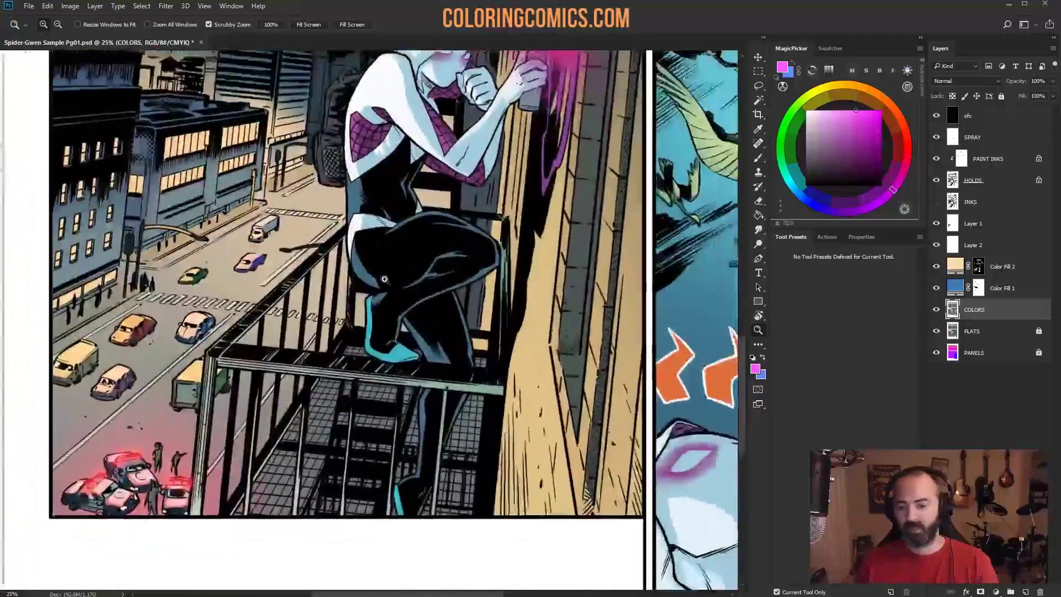
{"action": "left_click", "coordinate": [370, 269]}
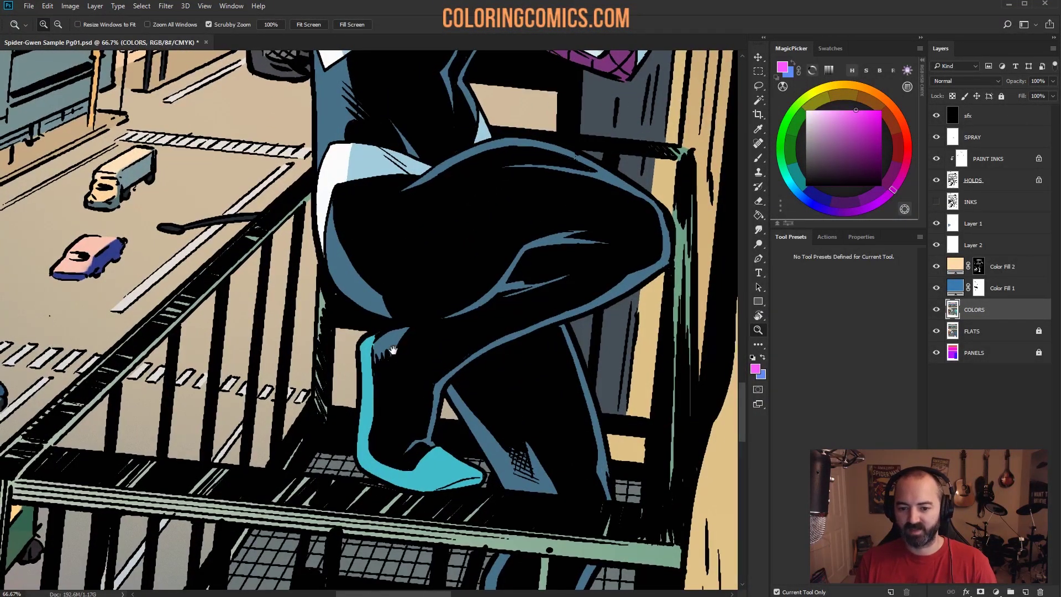
{"action": "left_click", "coordinate": [365, 337]}
{"action": "left_click_drag", "start_coordinate": [364, 337], "coordinate": [366, 138]}
{"action": "key", "text": "l"}
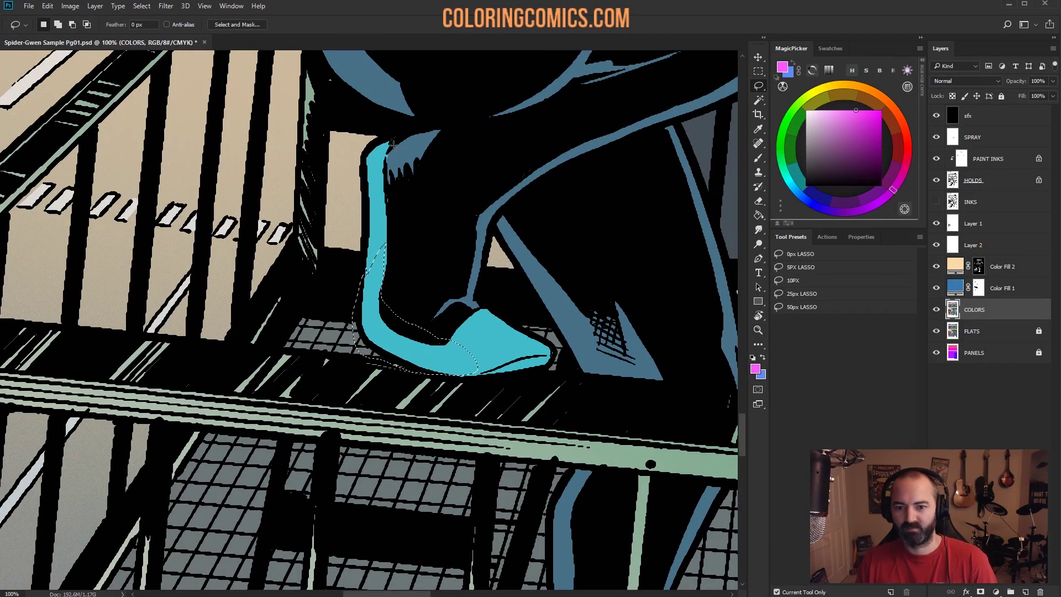
{"action": "key", "text": "w"}
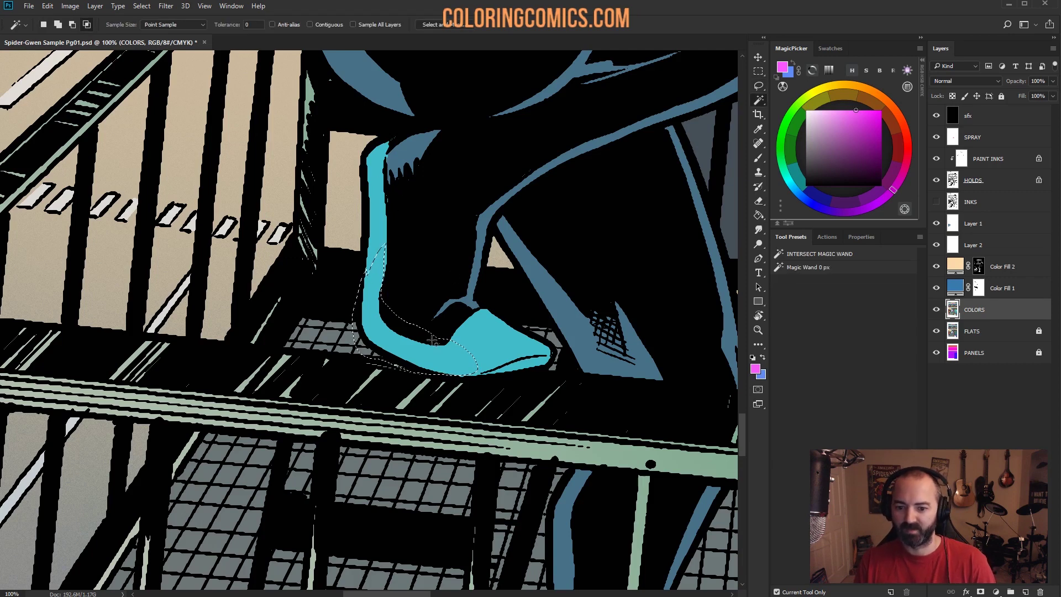
Step: Paint a soft near-white highlight along the selected heel and sole of the shoe with a Normal-mode brush at 49% opacity
{"action": "key", "text": "b"}
{"action": "left_click", "coordinate": [488, 319], "text": "alt"}
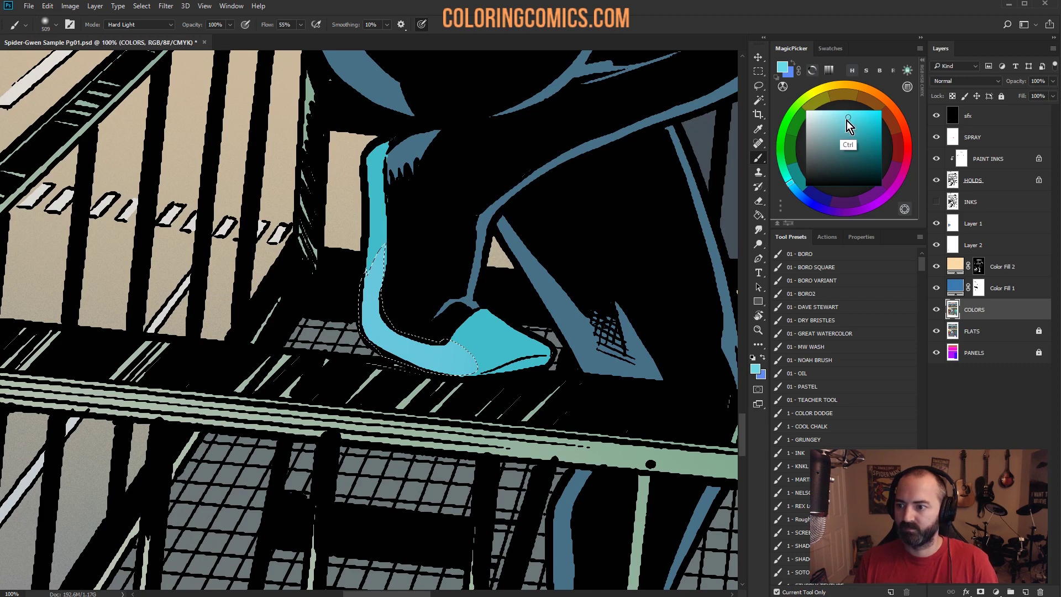
{"action": "left_click", "coordinate": [812, 109]}
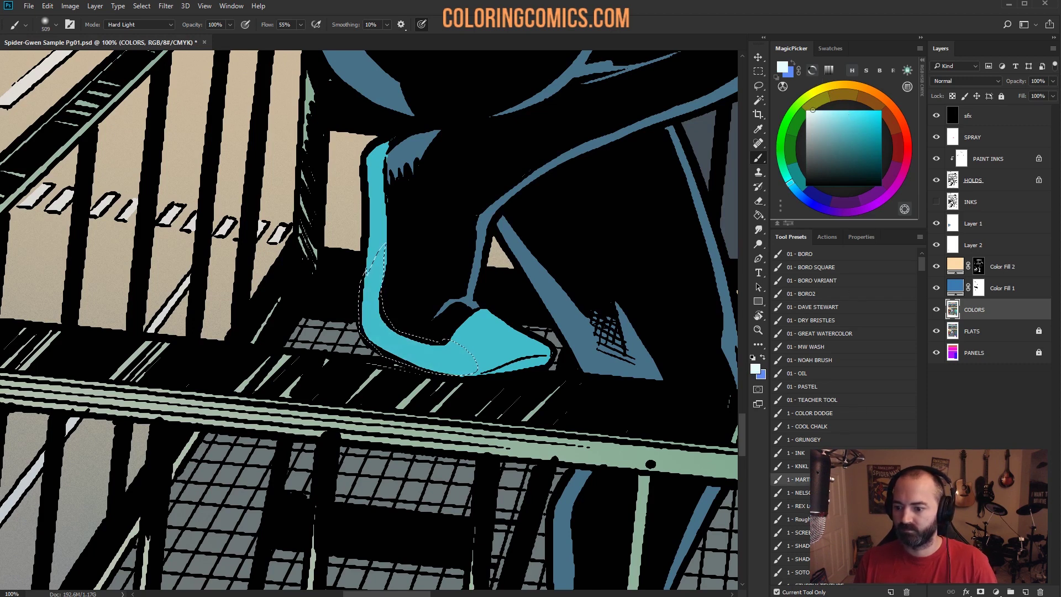
{"action": "left_click", "coordinate": [798, 572]}
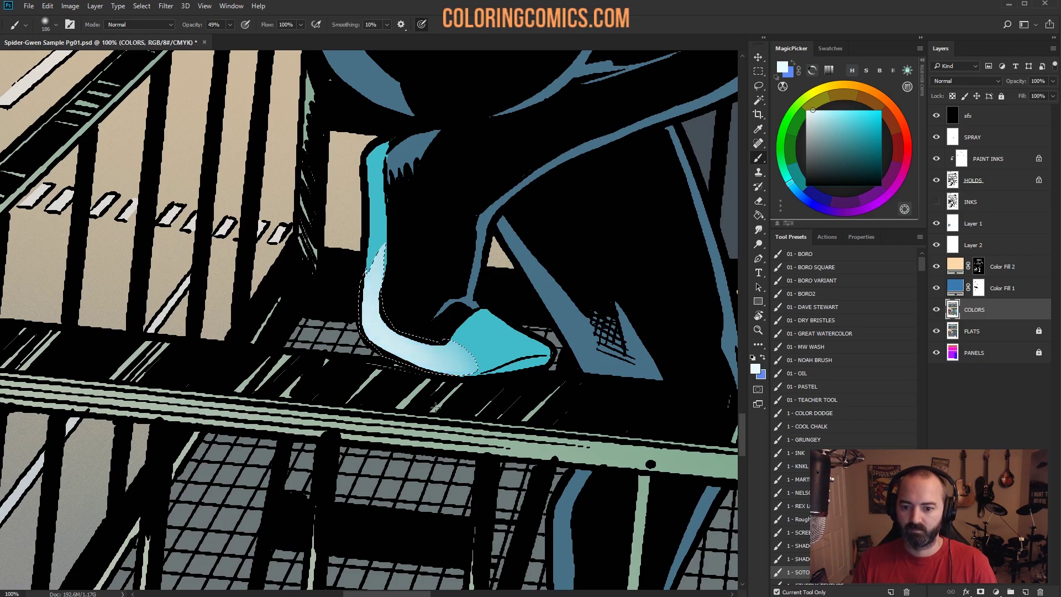
Step: Check the shoe highlight against the full panel, and inspect the figure's torso and arms at closer range
{"action": "left_click", "coordinate": [758, 330]}
{"action": "left_click", "coordinate": [472, 281], "text": "alt"}
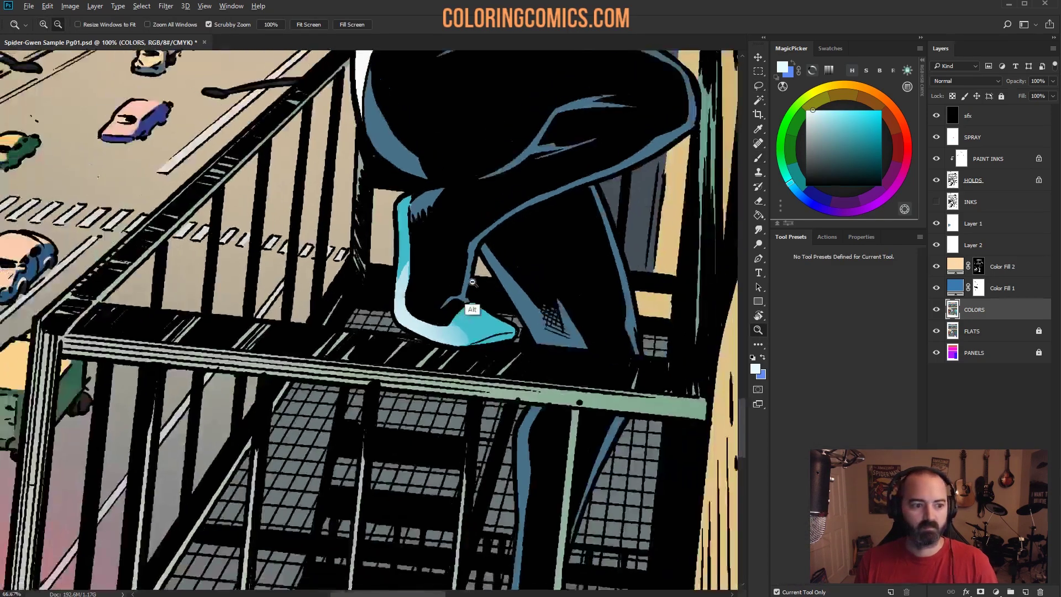
{"action": "left_click", "coordinate": [472, 282], "text": "alt"}
{"action": "left_click", "coordinate": [473, 281], "text": "alt"}
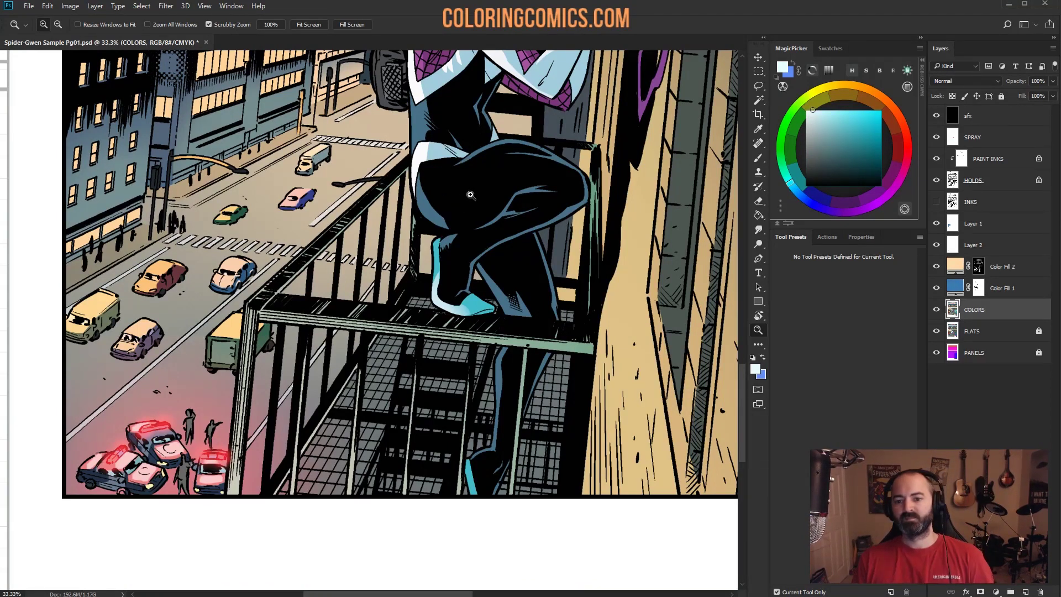
{"action": "left_click", "coordinate": [449, 229], "text": "alt"}
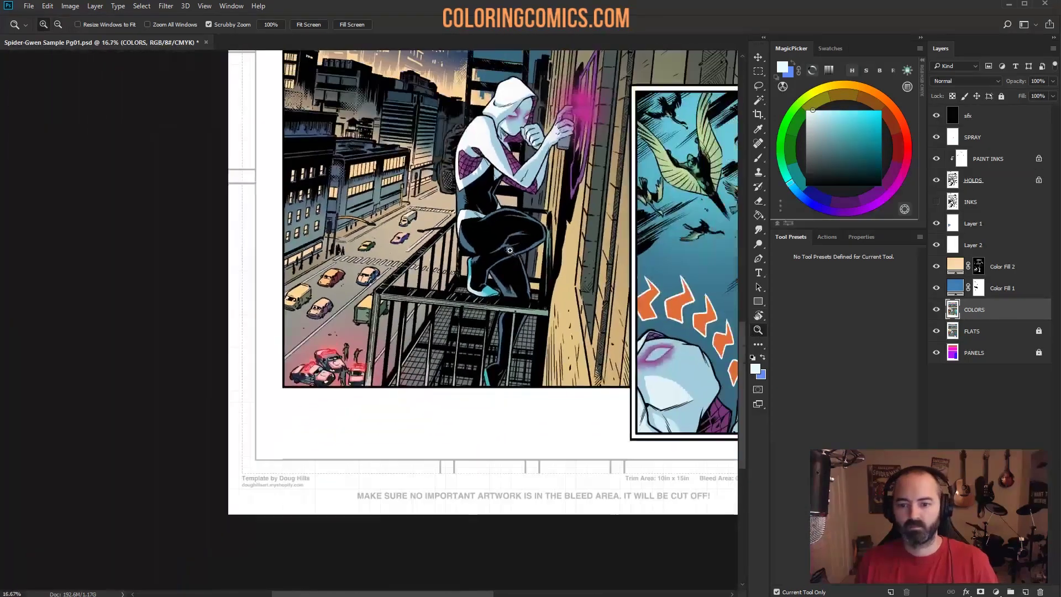
{"action": "left_click_drag", "start_coordinate": [510, 251], "coordinate": [445, 278]}
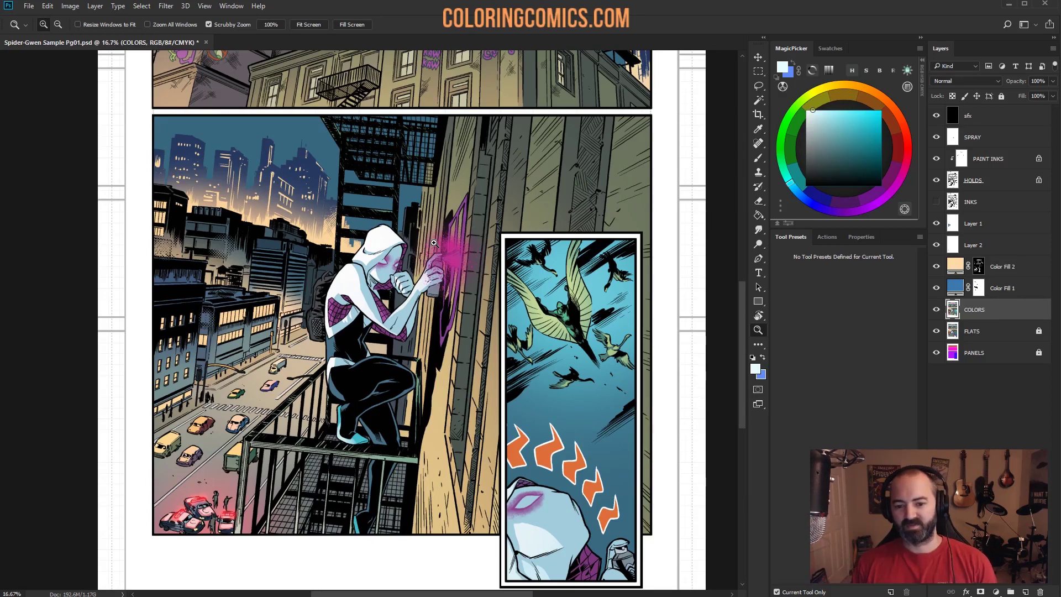
{"action": "left_click_drag", "start_coordinate": [427, 295], "coordinate": [347, 198]}
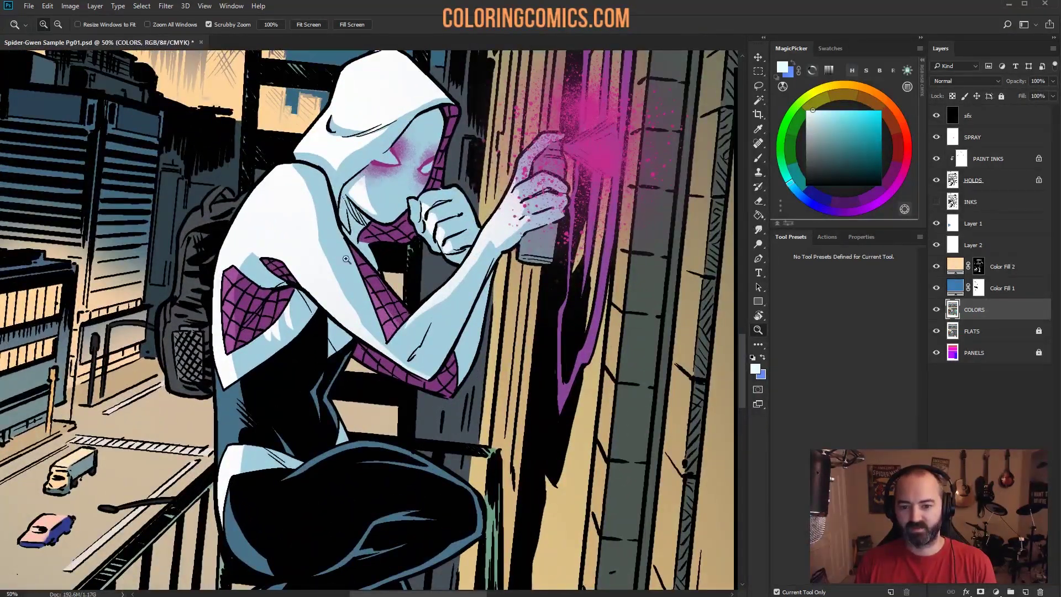
{"action": "left_click", "coordinate": [346, 258]}
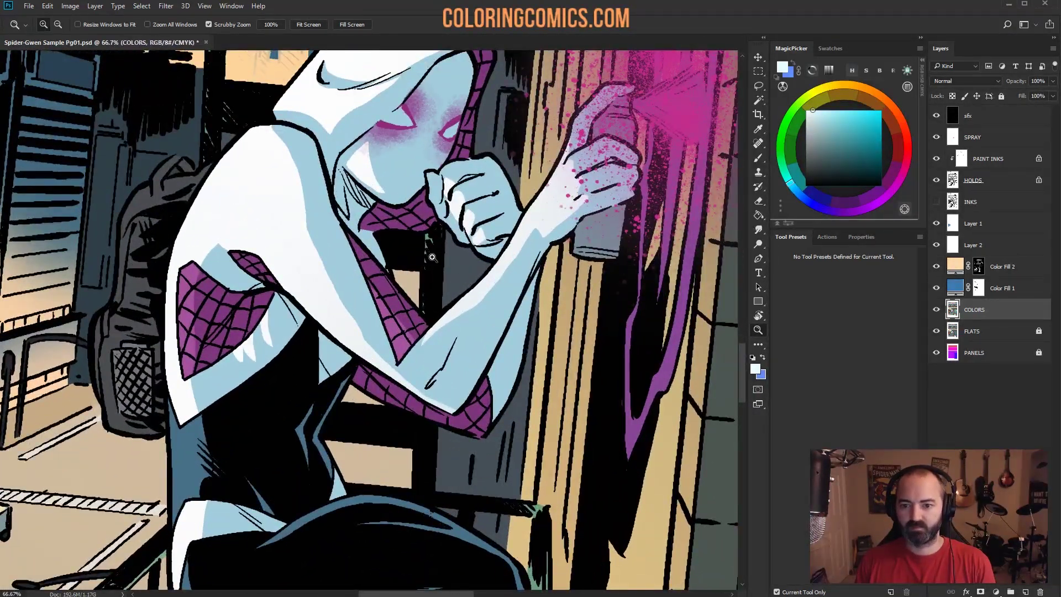
Step: Lasso the crouching figure's upper arm and forearm, intersect the selection with its color on the FLATS layer, and sample near-white
{"action": "left_click", "coordinate": [509, 348], "text": "alt"}
{"action": "left_click", "coordinate": [497, 343], "text": "alt"}
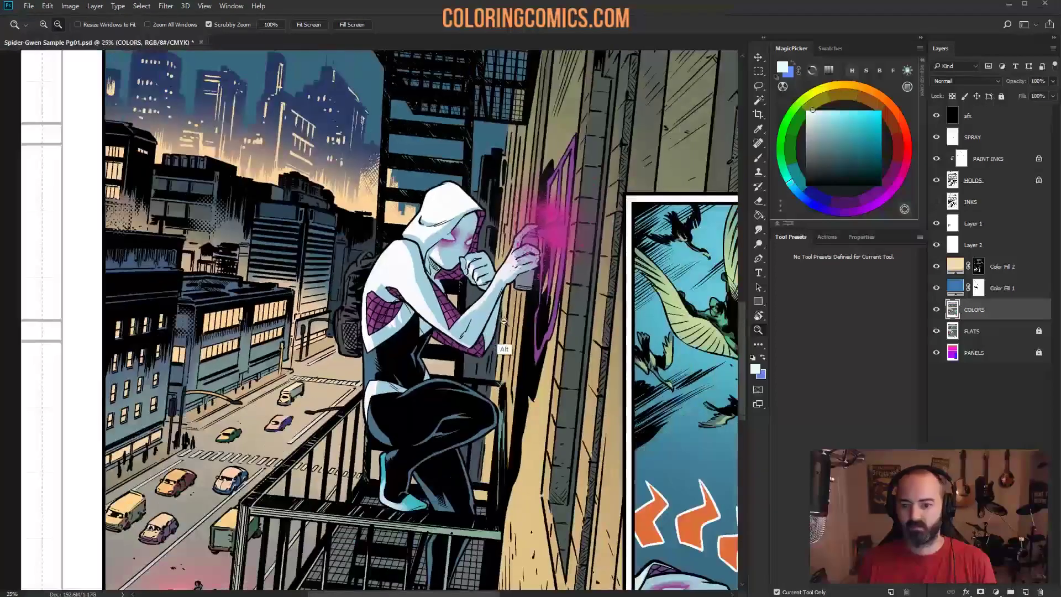
{"action": "left_click", "coordinate": [513, 344], "text": "alt"}
{"action": "left_click", "coordinate": [513, 344], "text": "alt"}
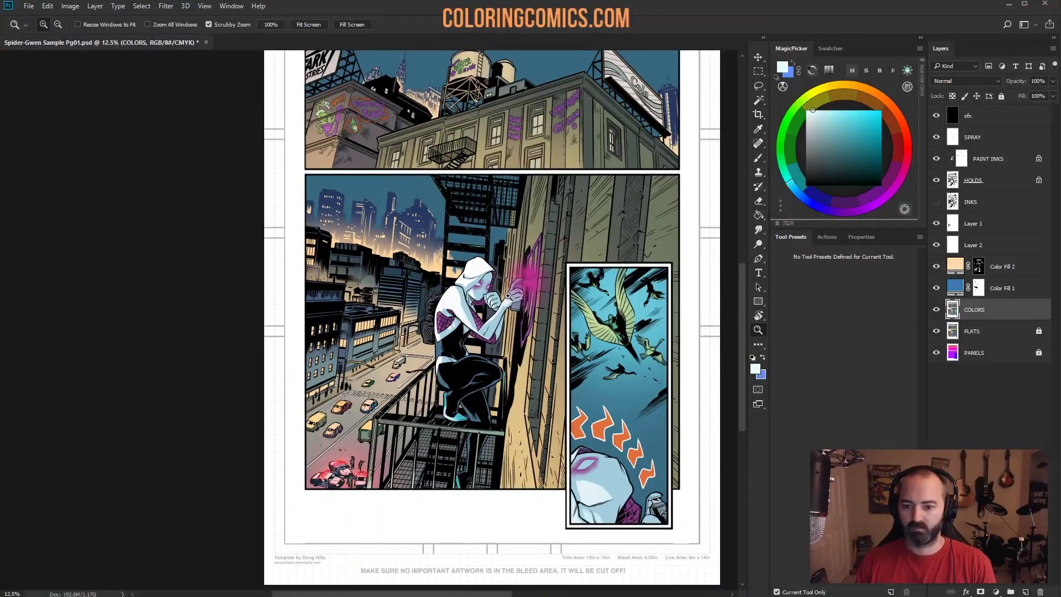
{"action": "left_click_drag", "start_coordinate": [500, 304], "coordinate": [502, 308]}
{"action": "left_click", "coordinate": [503, 308]}
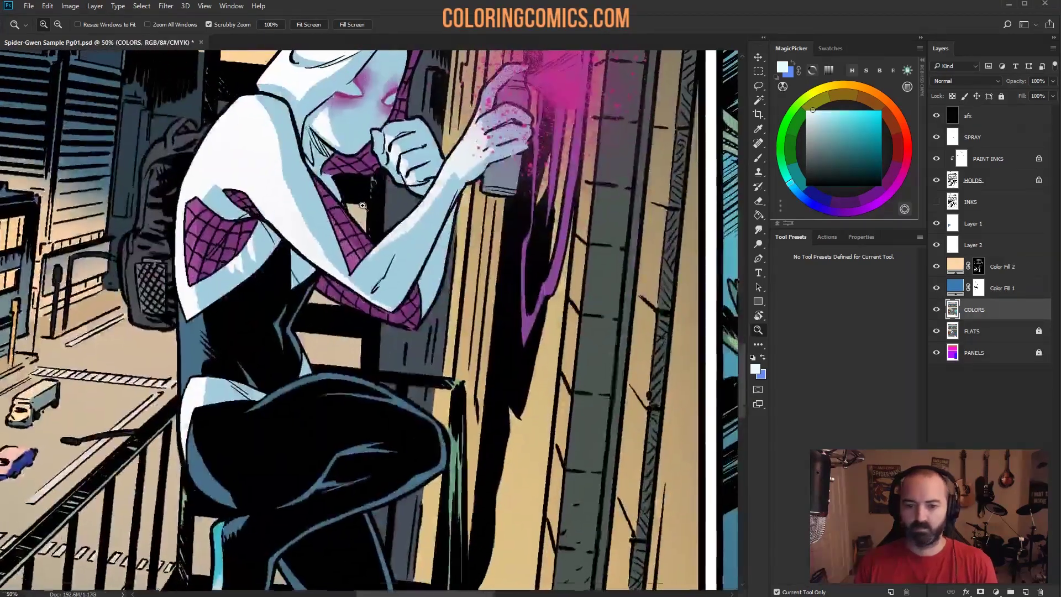
{"action": "left_click_drag", "start_coordinate": [238, 153], "coordinate": [239, 124]}
{"action": "key", "text": "l"}
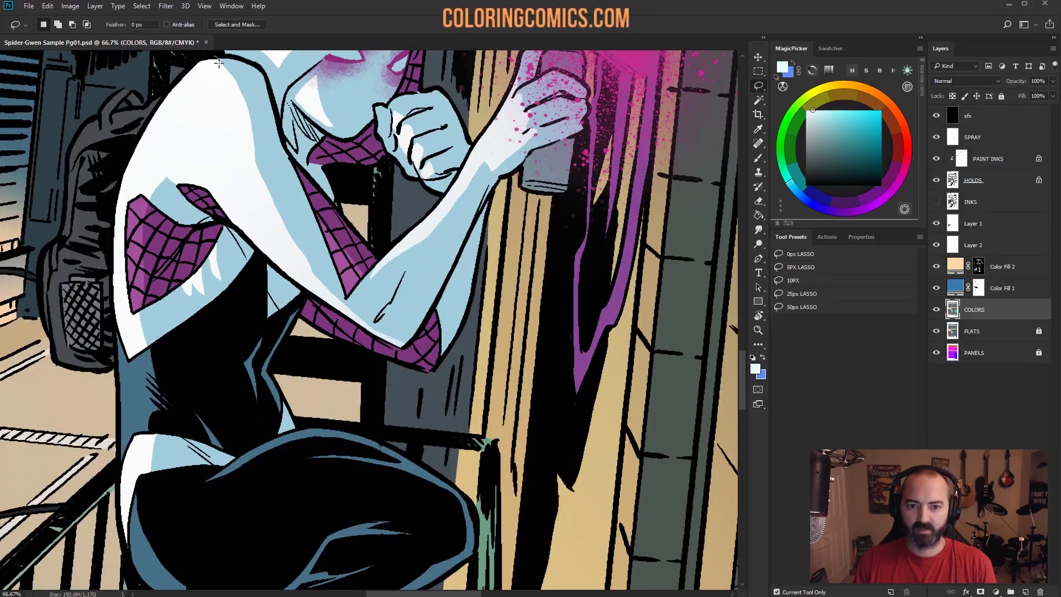
{"action": "mouse_move", "coordinate": [271, 146]}
{"action": "left_mouse_down"}
{"action": "mouse_move", "coordinate": [276, 191]}
{"action": "mouse_move", "coordinate": [345, 276]}
{"action": "mouse_move", "coordinate": [426, 224]}
{"action": "mouse_move", "coordinate": [472, 167]}
{"action": "mouse_move", "coordinate": [481, 199]}
{"action": "mouse_move", "coordinate": [424, 313]}
{"action": "mouse_move", "coordinate": [388, 349]}
{"action": "mouse_move", "coordinate": [277, 269]}
{"action": "mouse_move", "coordinate": [191, 105]}
{"action": "mouse_move", "coordinate": [199, 81]}
{"action": "left_mouse_up"}
{"action": "key", "text": "w"}
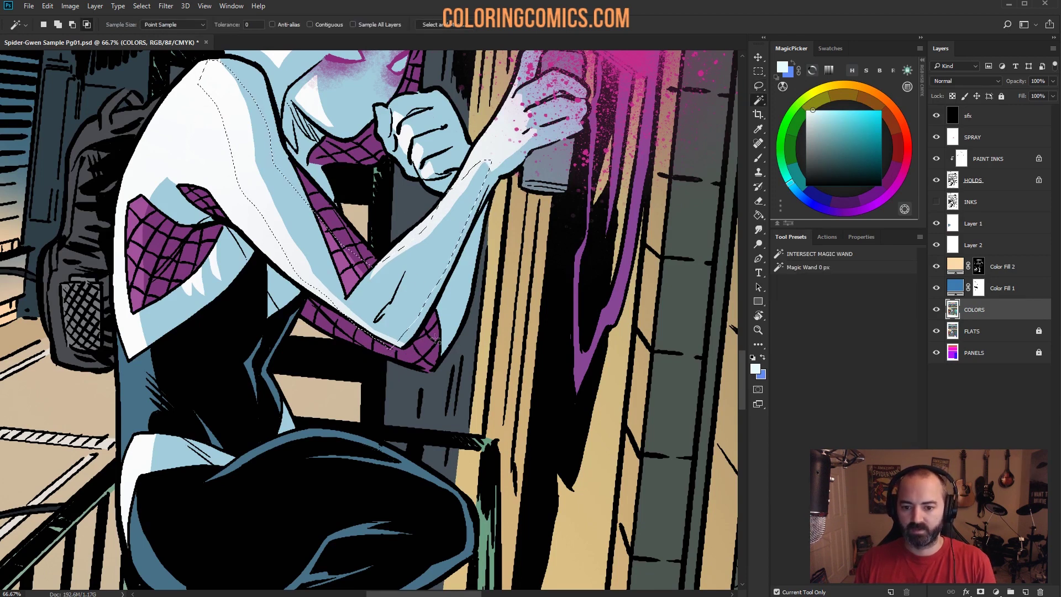
{"action": "left_click", "coordinate": [984, 331]}
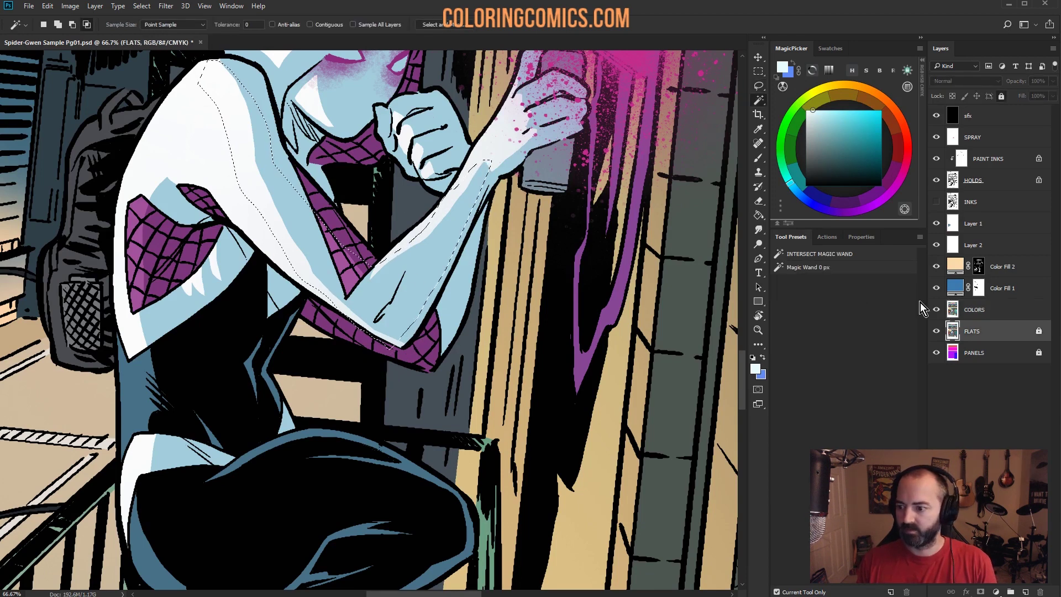
{"action": "left_click", "coordinate": [421, 345], "text": "alt"}
Step: Paint the selected arm near-white on the COLORS layer with a large Normal-mode brush at 49% opacity, and deselect it
{"action": "key", "text": "b"}
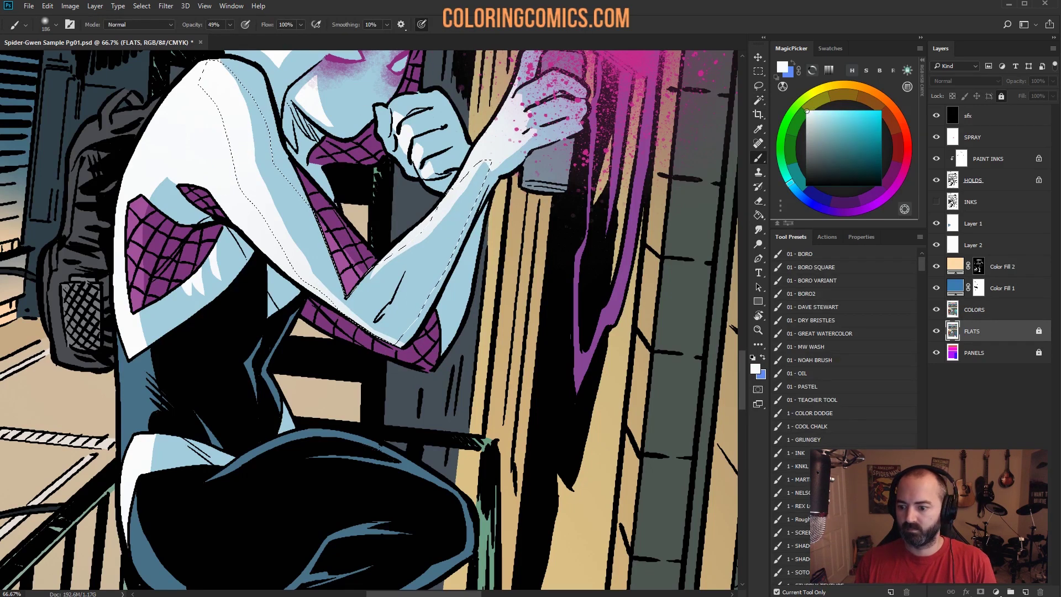
{"action": "left_click", "coordinate": [337, 271]}
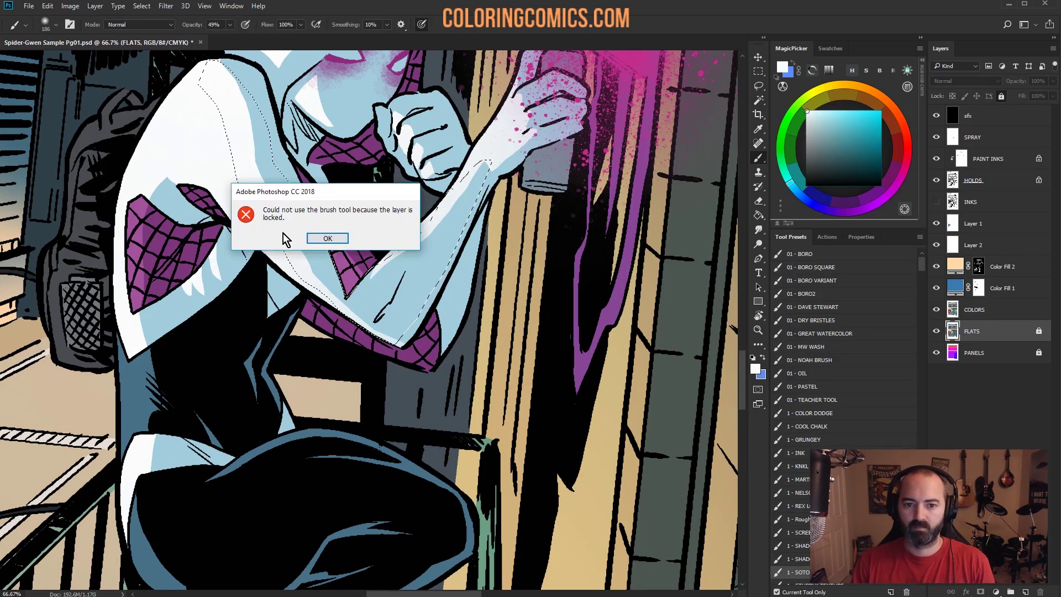
{"action": "left_click", "coordinate": [327, 238]}
{"action": "key", "text": "alt+bracketright"}
{"action": "left_click_drag", "start_coordinate": [205, 87], "coordinate": [353, 309]}
{"action": "mouse_move", "coordinate": [251, 113]}
{"action": "left_mouse_down"}
{"action": "mouse_move", "coordinate": [395, 337]}
{"action": "mouse_move", "coordinate": [398, 274]}
{"action": "mouse_move", "coordinate": [477, 148]}
{"action": "left_mouse_up"}
{"action": "left_click_drag", "start_coordinate": [333, 218], "coordinate": [398, 219]}
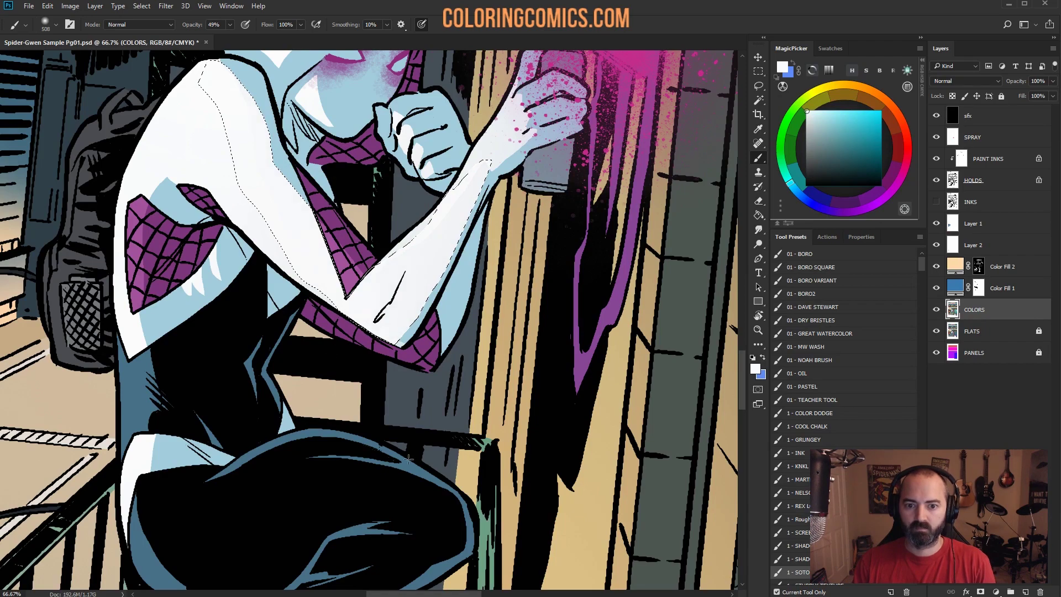
{"action": "key", "text": "ctrl+d"}
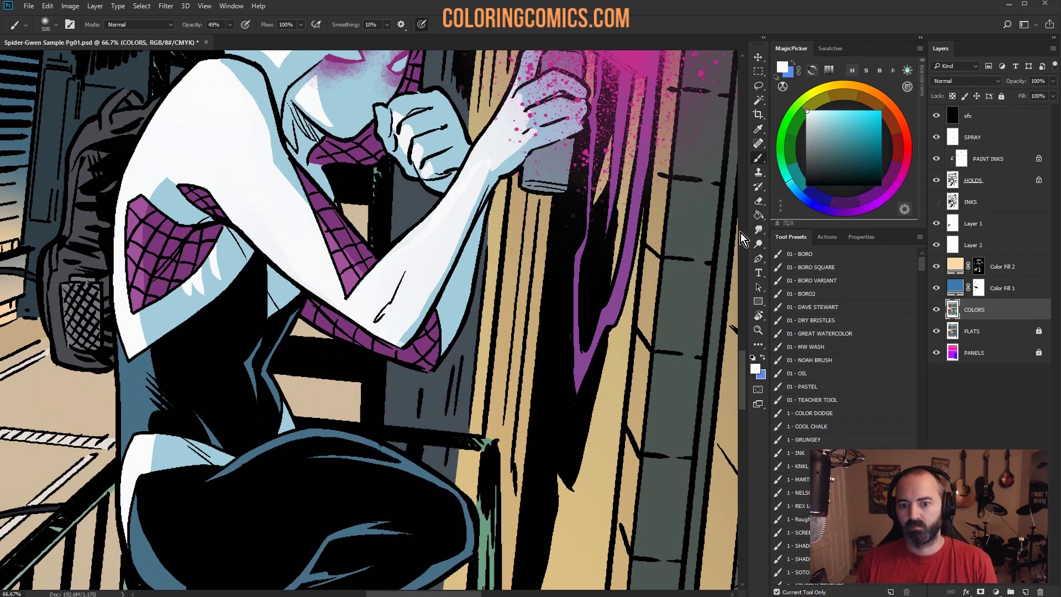
Step: Check the brightened arm within the full panel, and inspect the figure's shoulder and hood at closer range
{"action": "left_click", "coordinate": [758, 330]}
{"action": "left_click", "coordinate": [420, 247], "text": "alt"}
{"action": "left_click", "coordinate": [420, 247], "text": "alt"}
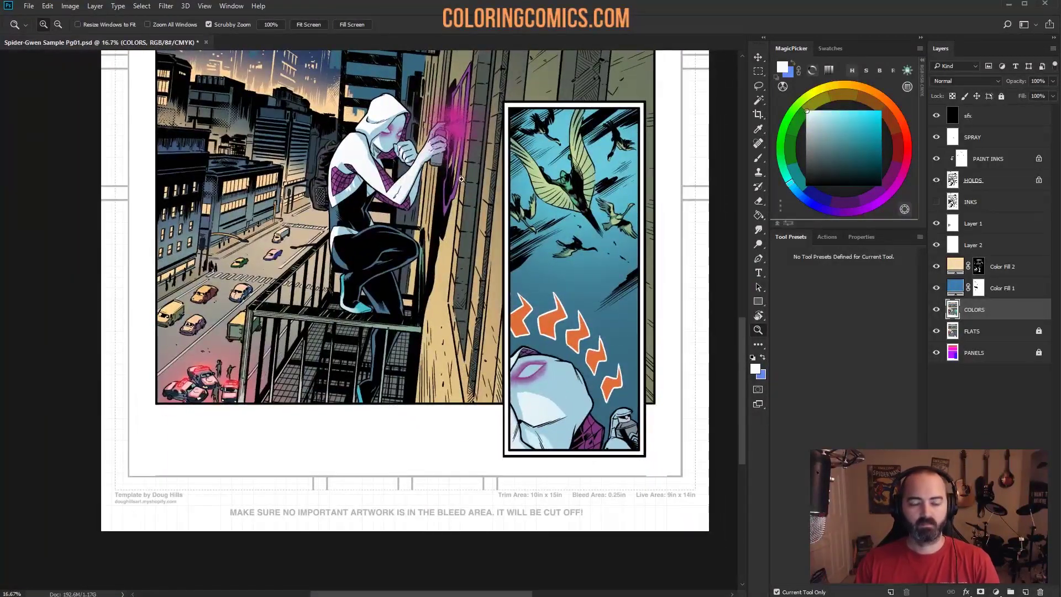
{"action": "left_click", "coordinate": [403, 165]}
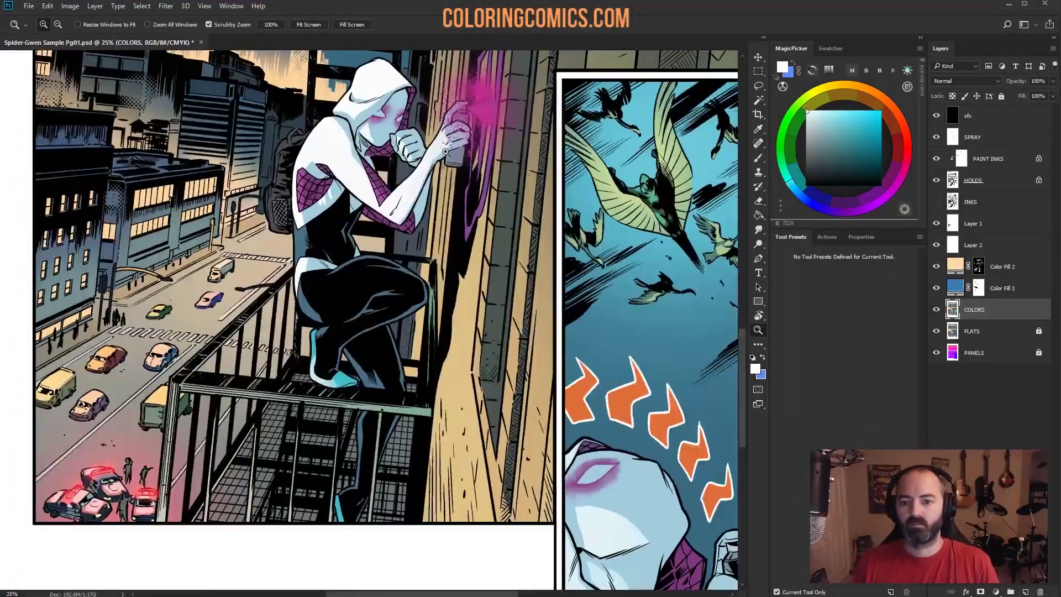
{"action": "left_click", "coordinate": [464, 173]}
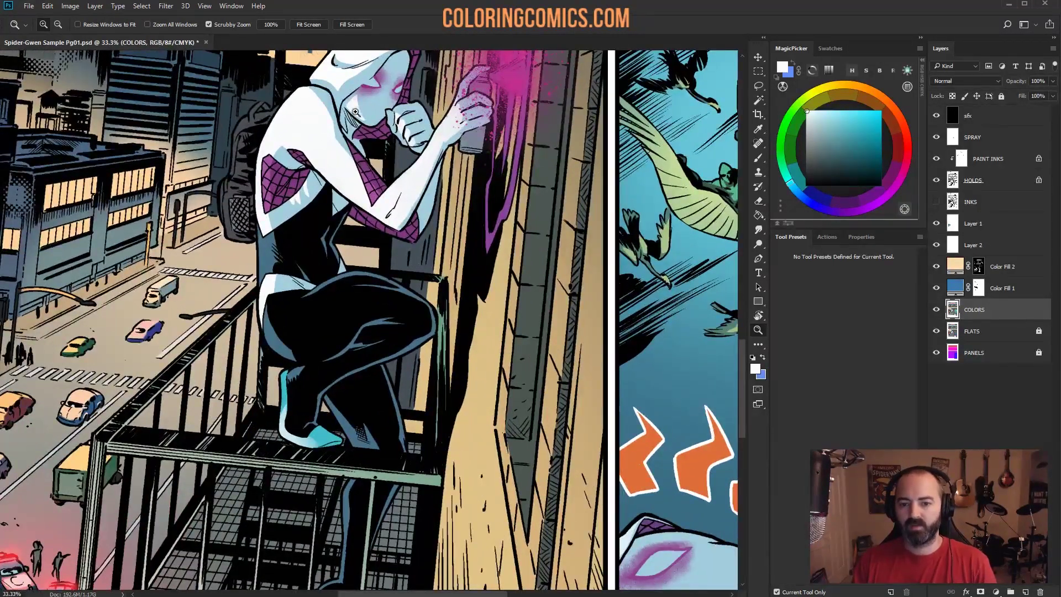
{"action": "left_click", "coordinate": [335, 105]}
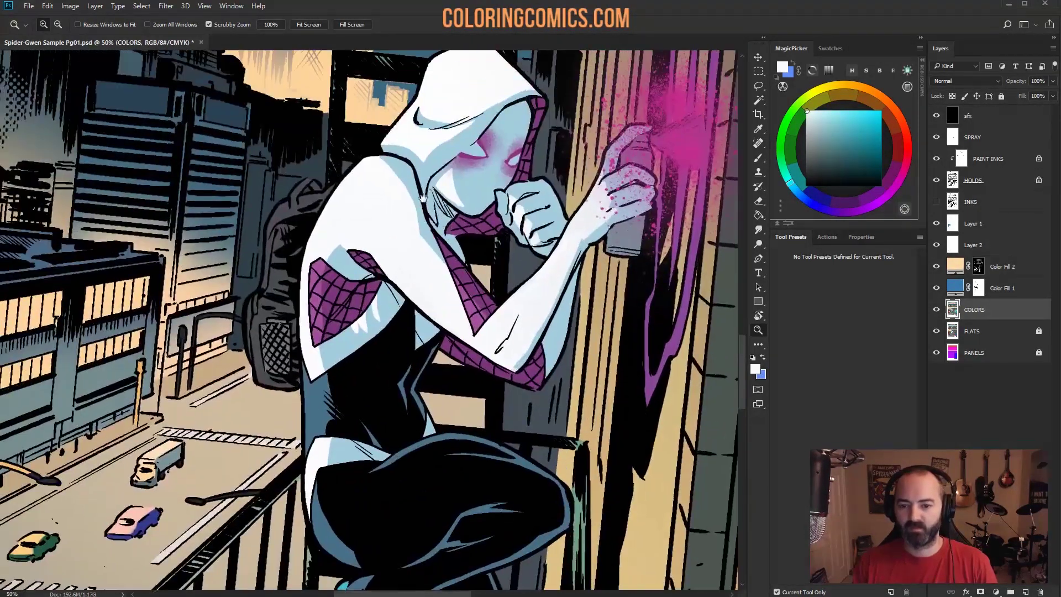
{"action": "left_click", "coordinate": [422, 198]}
{"action": "left_click", "coordinate": [403, 172]}
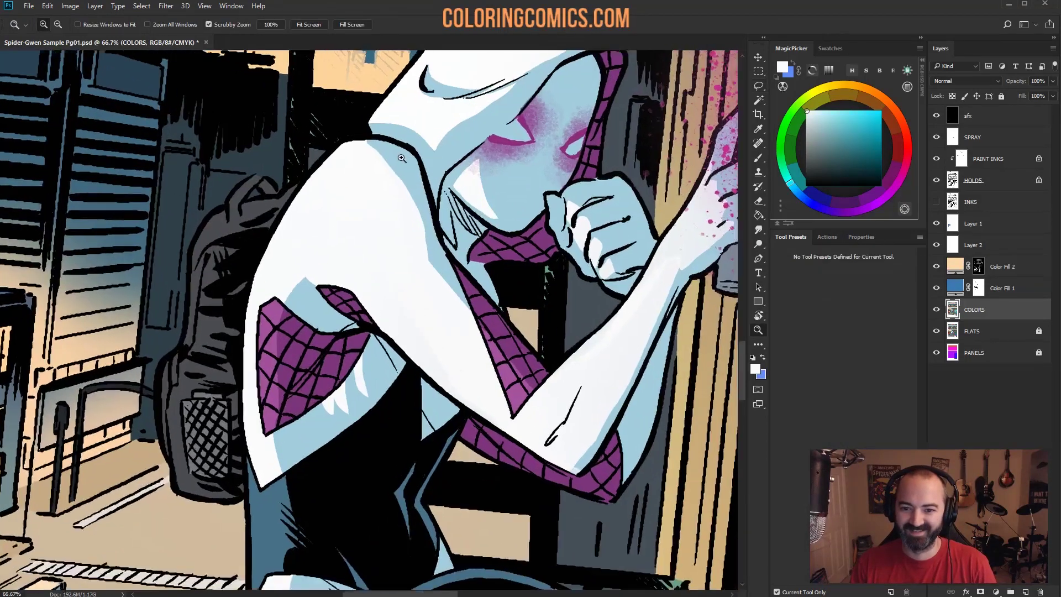
Step: Lasso a shadow shape along the shoulder below the hood and fill it with light blue sampled from the costume
{"action": "key", "text": "l"}
{"action": "mouse_move", "coordinate": [355, 122]}
{"action": "left_mouse_down"}
{"action": "mouse_move", "coordinate": [415, 192]}
{"action": "mouse_move", "coordinate": [426, 273]}
{"action": "mouse_move", "coordinate": [425, 252]}
{"action": "left_mouse_up"}
{"action": "key", "text": "Escape"}
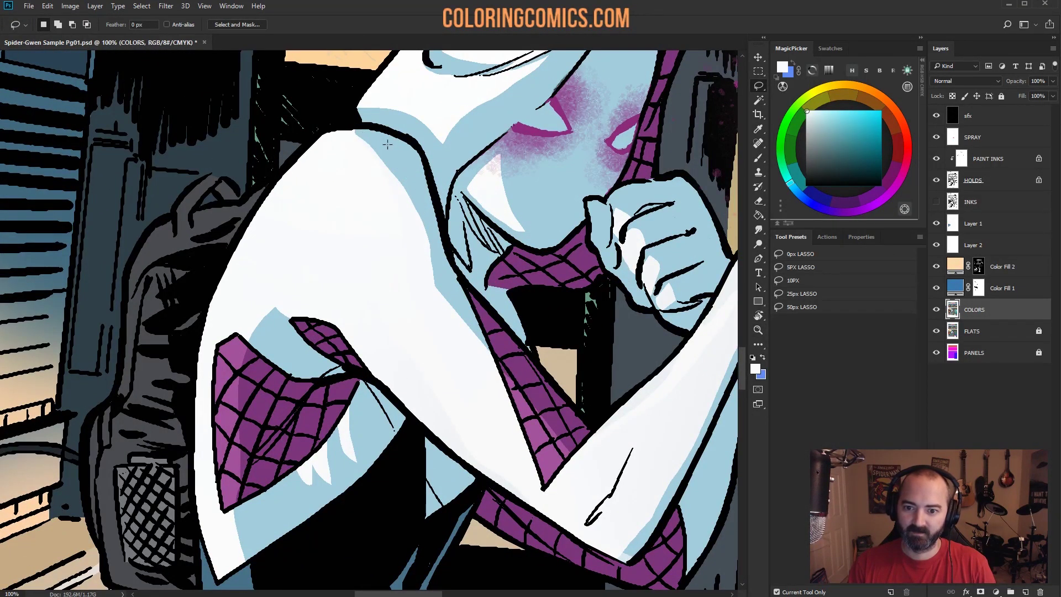
{"action": "mouse_move", "coordinate": [350, 127]}
{"action": "left_mouse_down"}
{"action": "mouse_move", "coordinate": [409, 216]}
{"action": "mouse_move", "coordinate": [421, 271]}
{"action": "mouse_move", "coordinate": [445, 294]}
{"action": "mouse_move", "coordinate": [408, 165]}
{"action": "left_mouse_up"}
{"action": "key", "text": "b"}
{"action": "left_click", "coordinate": [398, 154], "text": "alt"}
{"action": "key", "text": "shift+b"}
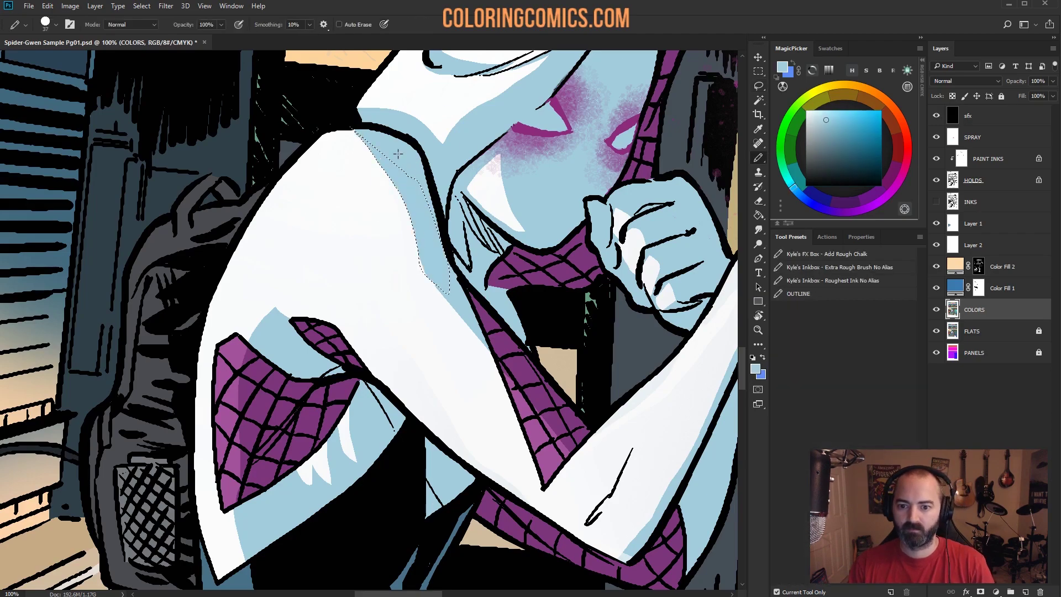
Step: Review the reshaped shoulder shadow against the whole figure and the complete comic page
{"action": "key", "text": "z"}
{"action": "left_click", "coordinate": [520, 304], "text": "alt"}
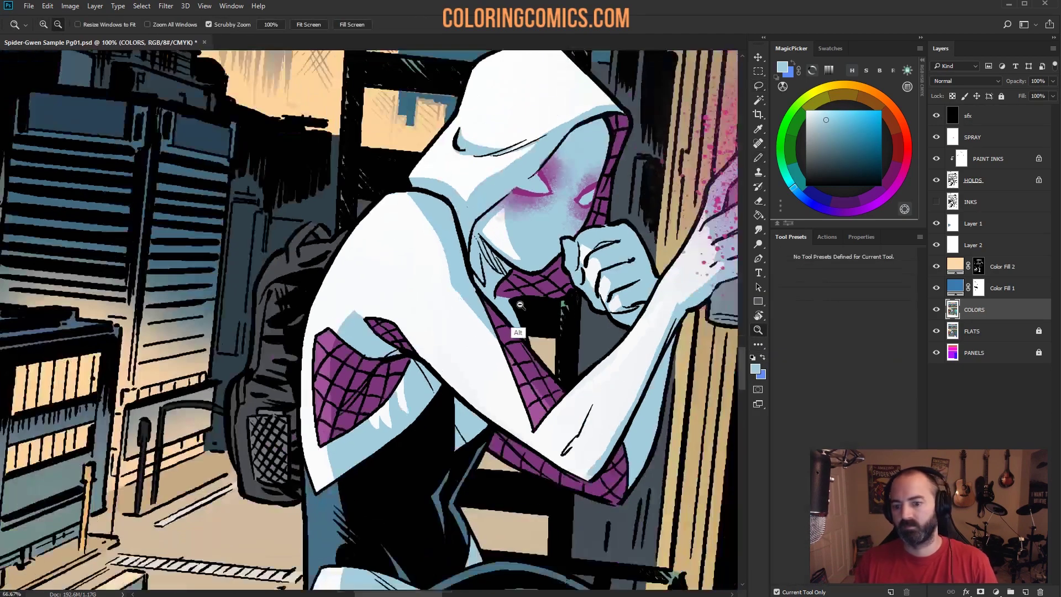
{"action": "left_click", "coordinate": [514, 266], "text": "alt"}
{"action": "left_click", "coordinate": [489, 229], "text": "alt"}
{"action": "left_click", "coordinate": [467, 203], "text": "alt"}
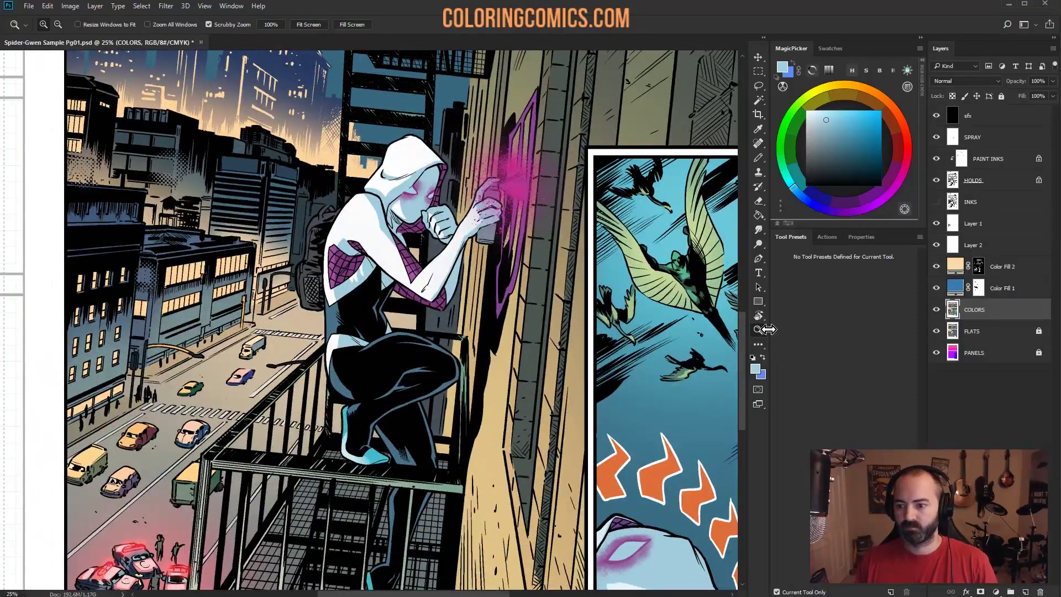
{"action": "left_click", "coordinate": [470, 302], "text": "alt"}
{"action": "left_click", "coordinate": [471, 303], "text": "alt"}
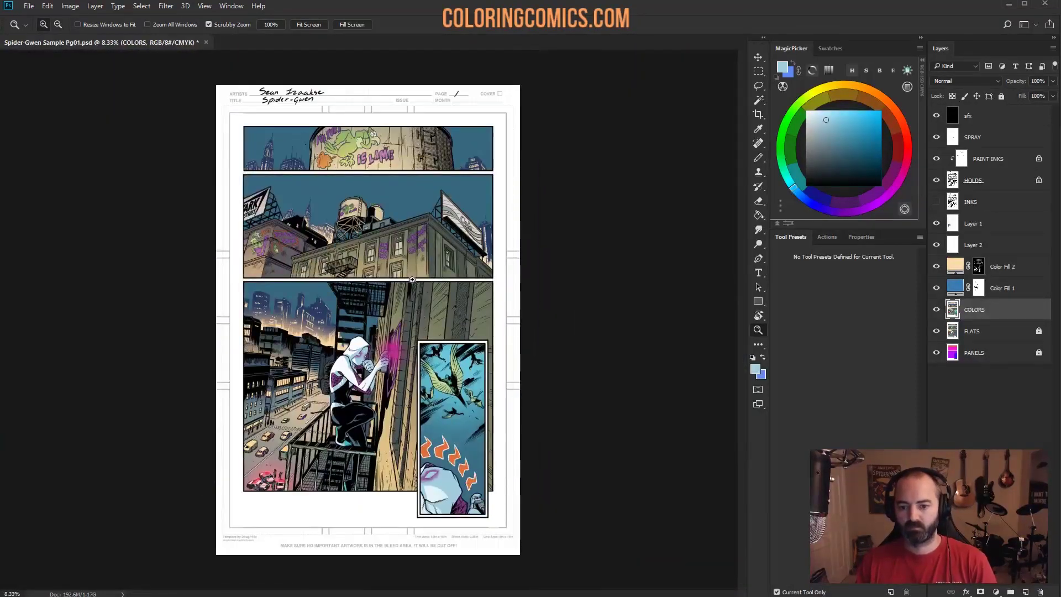
Step: Lasso the outer edge of the hand holding the spray can in the lower corner of the inset panel
{"action": "left_click", "coordinate": [450, 501]}
{"action": "scroll", "coordinate": [419, 387], "scroll_direction": "down", "scroll_amount": 2}
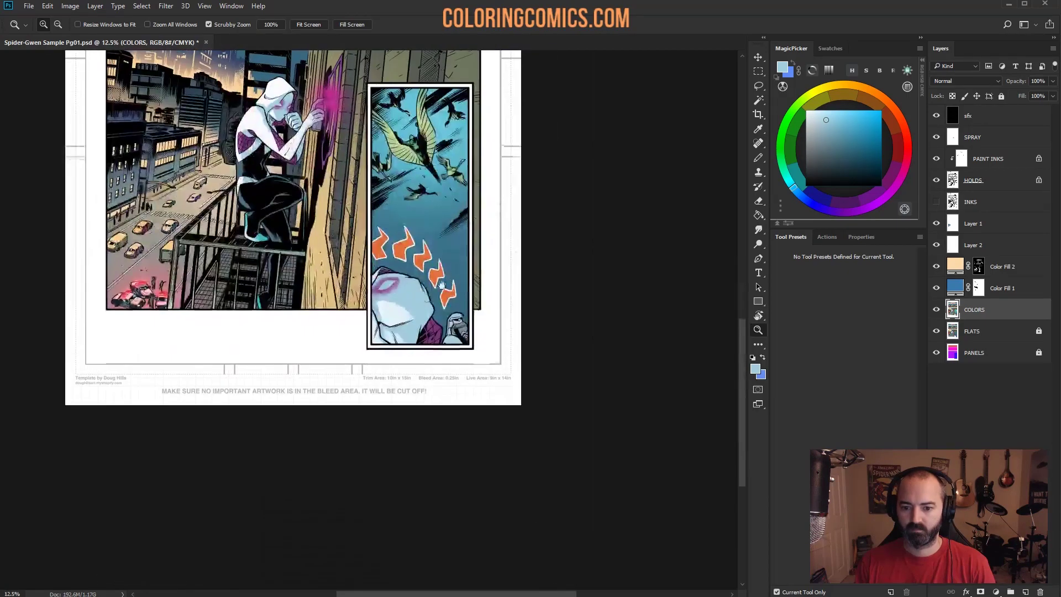
{"action": "left_click", "coordinate": [384, 350]}
{"action": "left_click", "coordinate": [395, 205]}
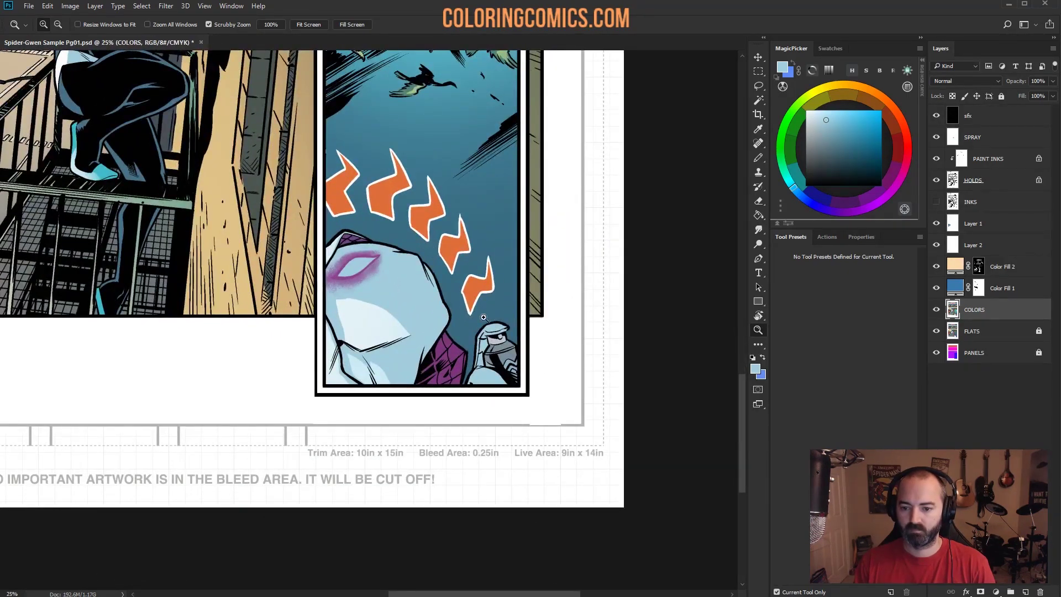
{"action": "left_click", "coordinate": [497, 328]}
{"action": "left_click", "coordinate": [494, 222]}
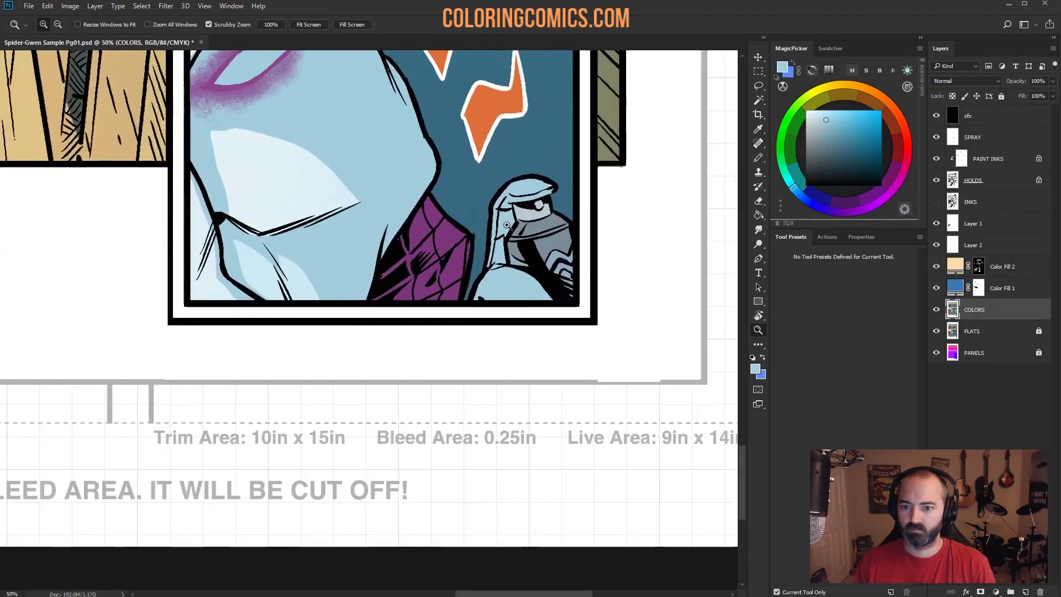
{"action": "left_click", "coordinate": [506, 225]}
{"action": "key", "text": "l"}
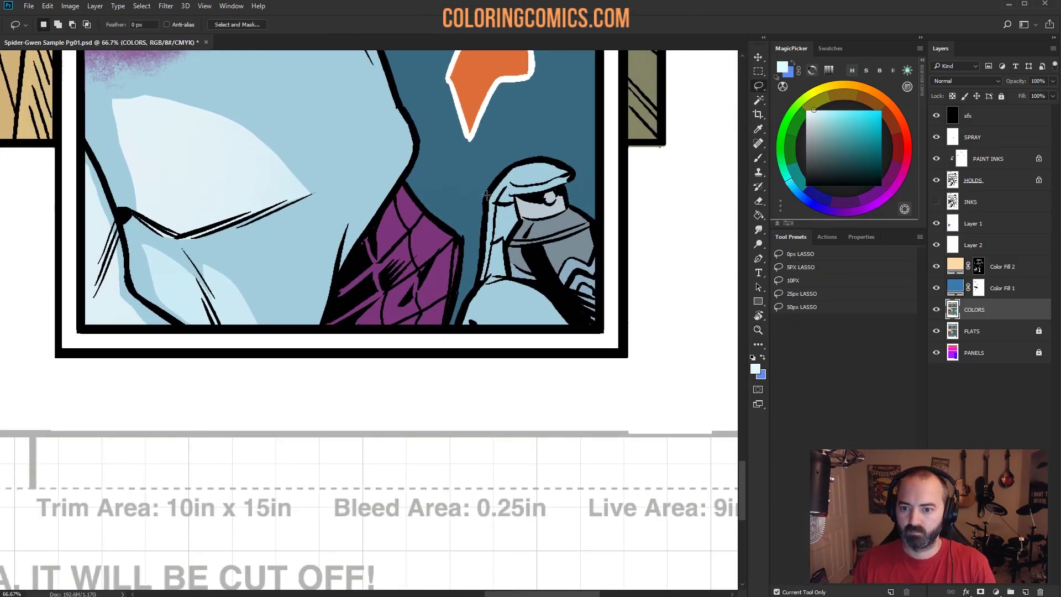
{"action": "mouse_move", "coordinate": [486, 195]}
{"action": "left_mouse_down"}
{"action": "mouse_move", "coordinate": [507, 163]}
{"action": "mouse_move", "coordinate": [531, 156]}
{"action": "left_mouse_up"}
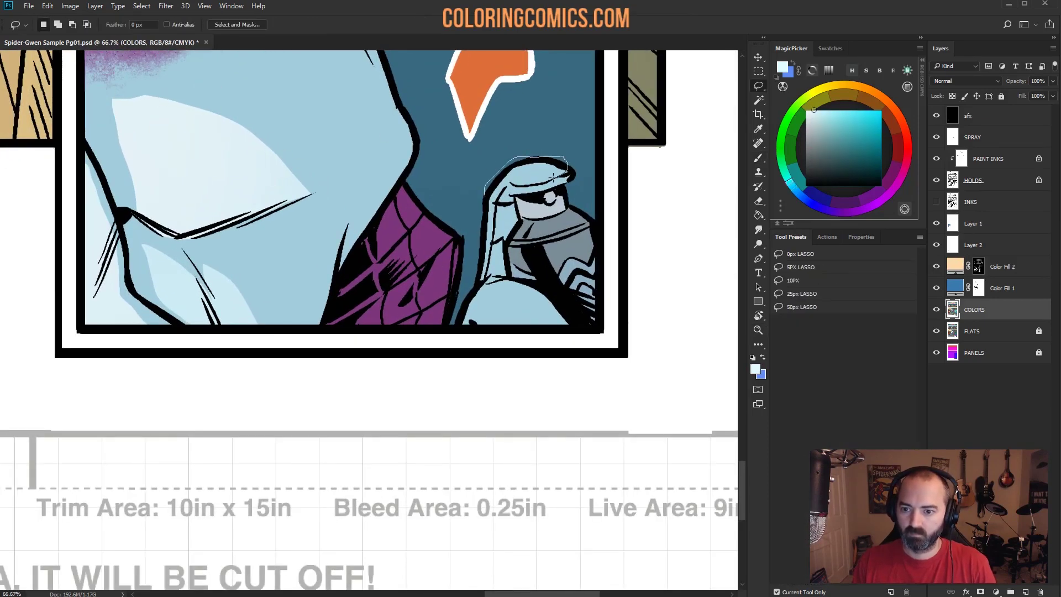
{"action": "left_click_drag", "start_coordinate": [488, 220], "coordinate": [488, 216]}
{"action": "mouse_move", "coordinate": [497, 160]}
{"action": "left_mouse_down"}
{"action": "mouse_move", "coordinate": [520, 152]}
{"action": "mouse_move", "coordinate": [573, 163]}
{"action": "mouse_move", "coordinate": [544, 185]}
{"action": "left_mouse_up"}
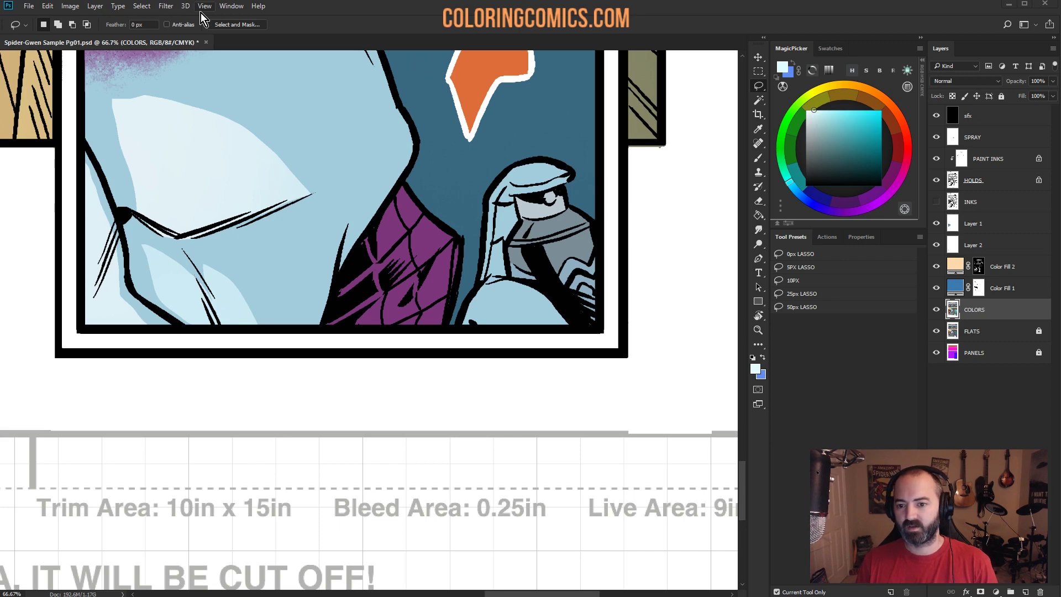
{"action": "mouse_move", "coordinate": [495, 180]}
{"action": "left_mouse_down"}
{"action": "mouse_move", "coordinate": [553, 160]}
{"action": "mouse_move", "coordinate": [505, 186]}
{"action": "mouse_move", "coordinate": [491, 228]}
{"action": "mouse_move", "coordinate": [537, 153]}
{"action": "mouse_move", "coordinate": [567, 166]}
{"action": "mouse_move", "coordinate": [502, 193]}
{"action": "mouse_move", "coordinate": [480, 290]}
{"action": "mouse_move", "coordinate": [505, 285]}
{"action": "mouse_move", "coordinate": [549, 332]}
{"action": "mouse_move", "coordinate": [481, 334]}
{"action": "mouse_move", "coordinate": [472, 325]}
{"action": "mouse_move", "coordinate": [458, 337]}
{"action": "mouse_move", "coordinate": [464, 263]}
{"action": "mouse_move", "coordinate": [498, 165]}
{"action": "mouse_move", "coordinate": [517, 154]}
{"action": "left_mouse_up"}
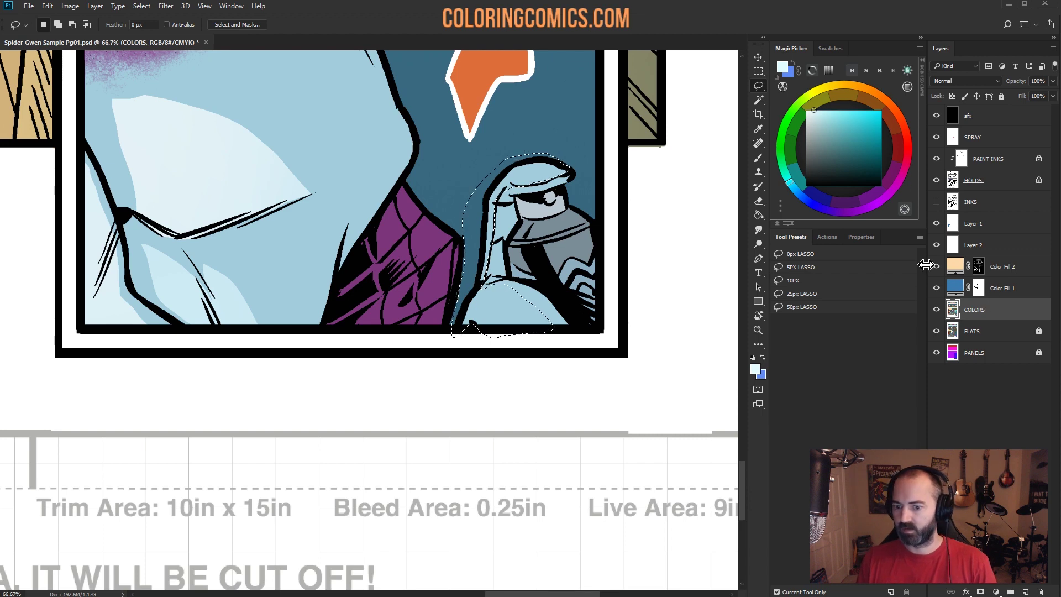
Step: Intersect the selection with the hand's light blue, paint a near-white highlight with a 49% opacity brush, and deselect it
{"action": "key", "text": "w"}
{"action": "left_click", "coordinate": [502, 198]}
{"action": "key", "text": "b"}
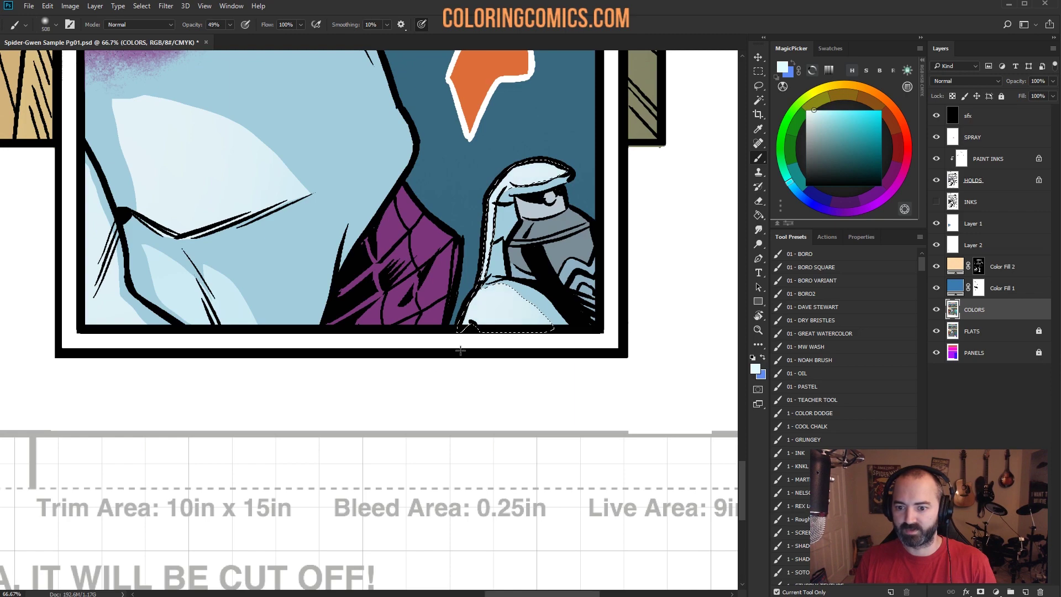
{"action": "key", "text": "ctrl+d"}
Step: Examine the inset panel's new highlight in context, and review the whole page including its upper panels
{"action": "key", "text": "z"}
{"action": "left_click", "coordinate": [464, 291], "text": "alt"}
{"action": "left_click", "coordinate": [465, 292], "text": "alt"}
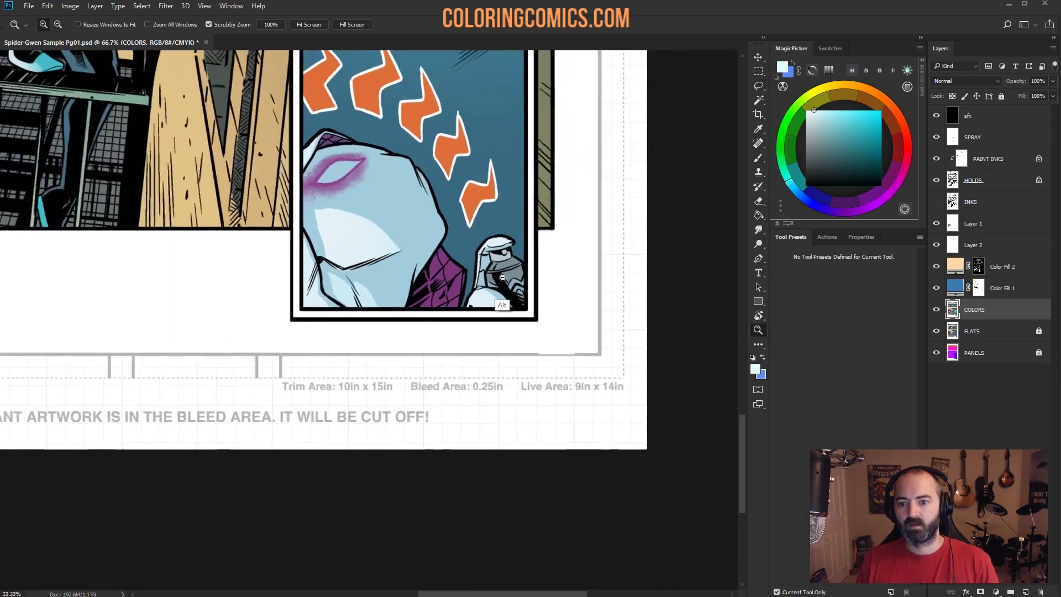
{"action": "left_click", "coordinate": [544, 372]}
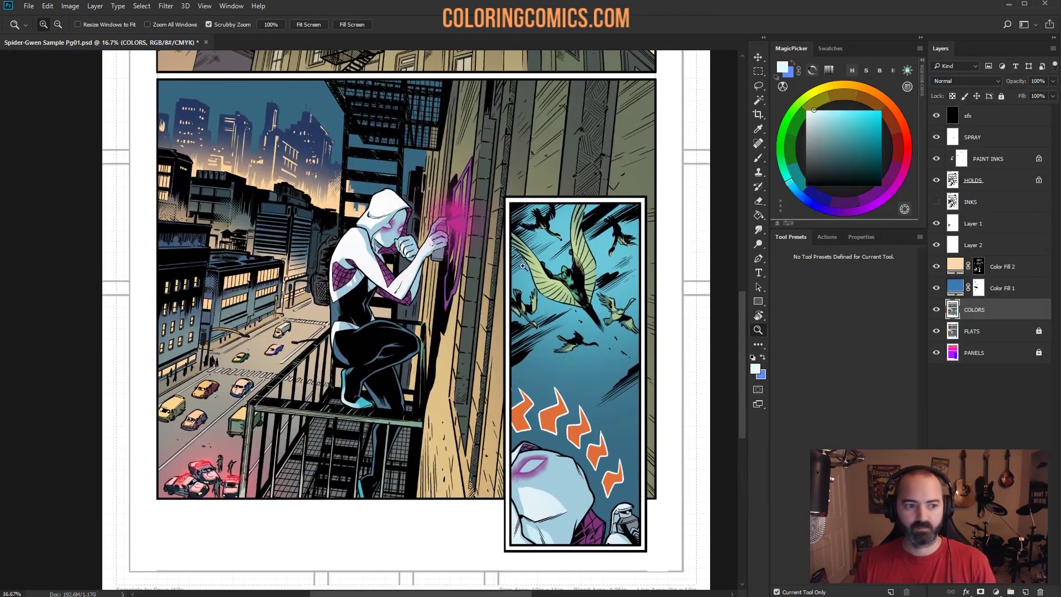
{"action": "key", "text": "l"}
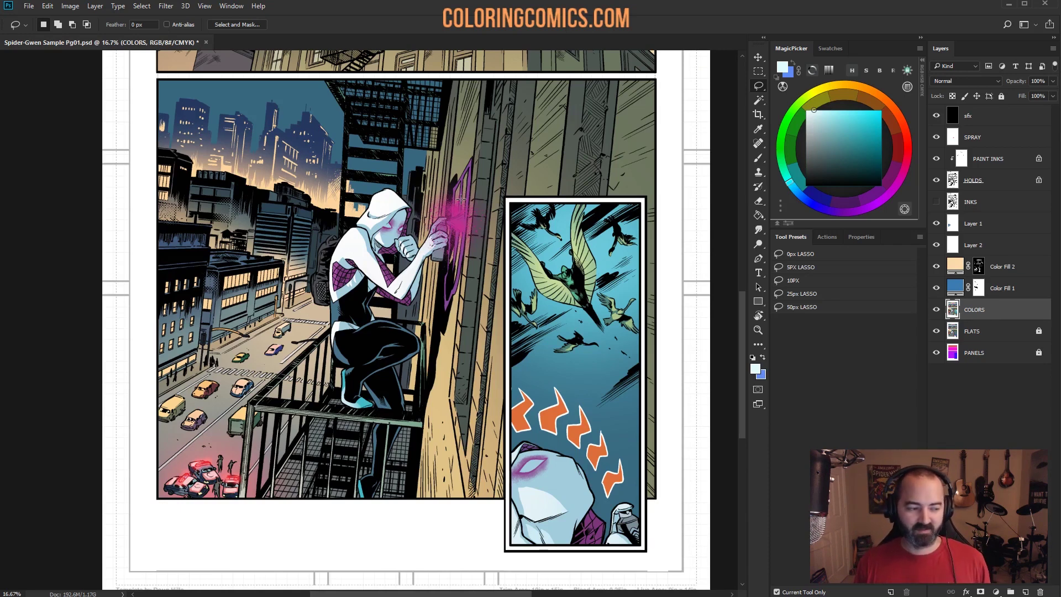
{"action": "left_click", "coordinate": [758, 315]}
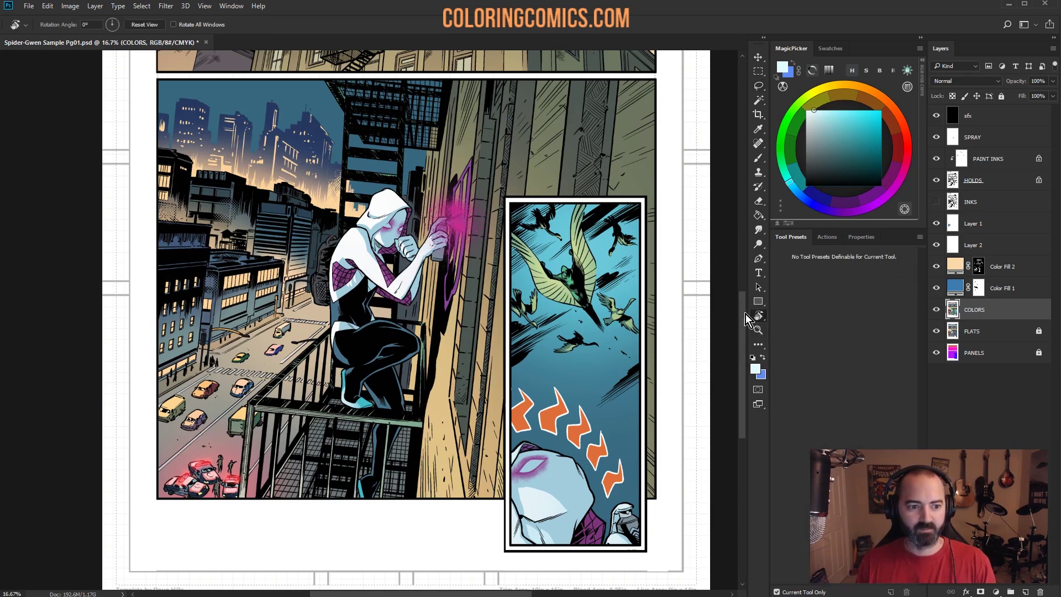
{"action": "left_click", "coordinate": [759, 330]}
{"action": "left_click", "coordinate": [501, 320], "text": "alt"}
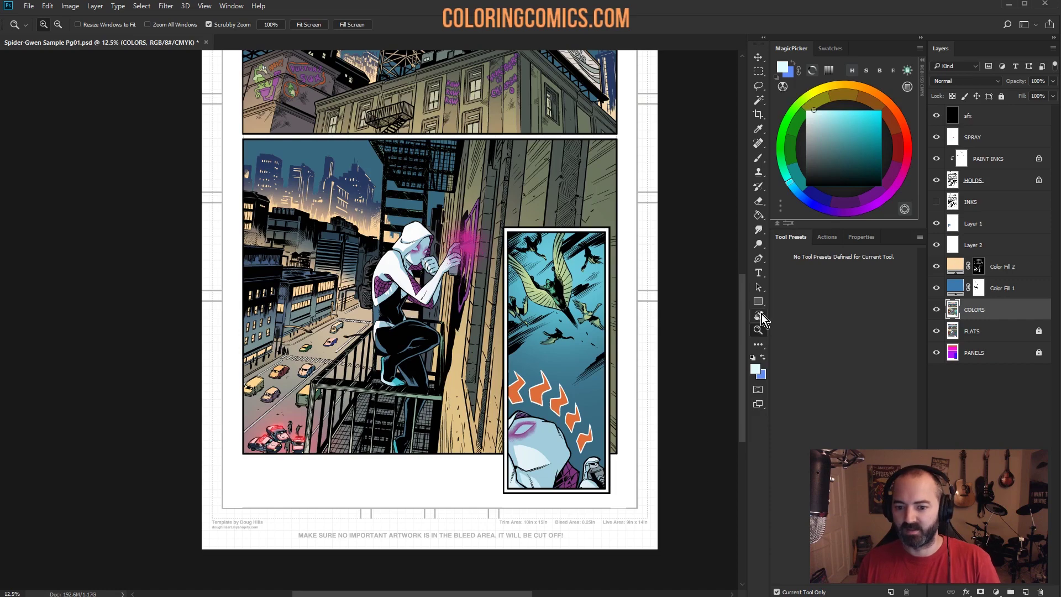
{"action": "left_click", "coordinate": [515, 258], "text": "alt"}
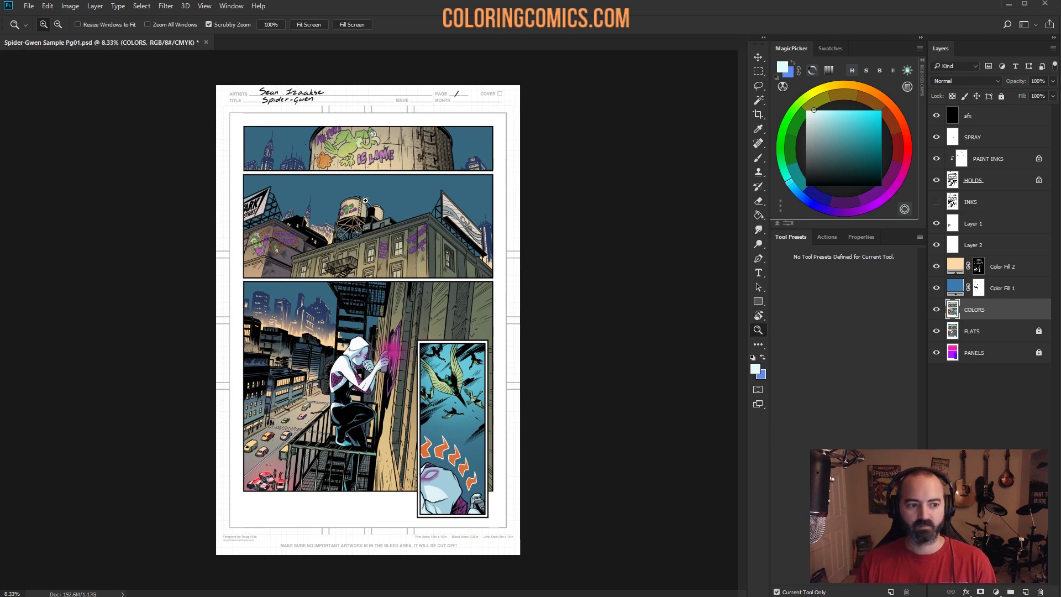
{"action": "left_click", "coordinate": [445, 265]}
{"action": "left_click_drag", "start_coordinate": [386, 225], "coordinate": [435, 248]}
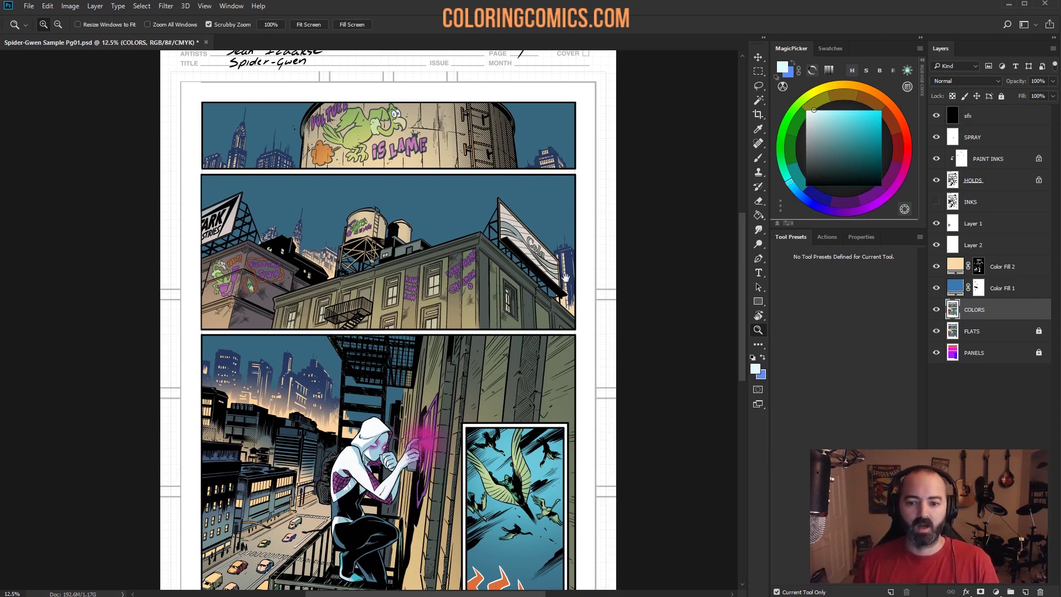
Step: Lasso narrow highlight shapes along the back edge of the figure's waist and hip in the large bottom panel
{"action": "scroll", "coordinate": [501, 308], "scroll_direction": "down", "scroll_amount": 5}
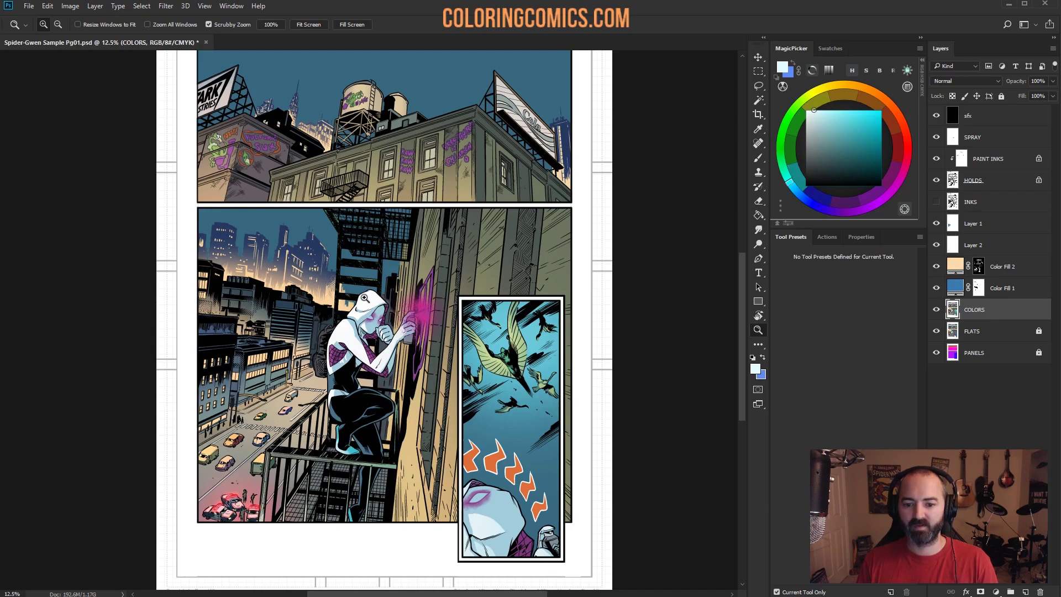
{"action": "left_click", "coordinate": [363, 350]}
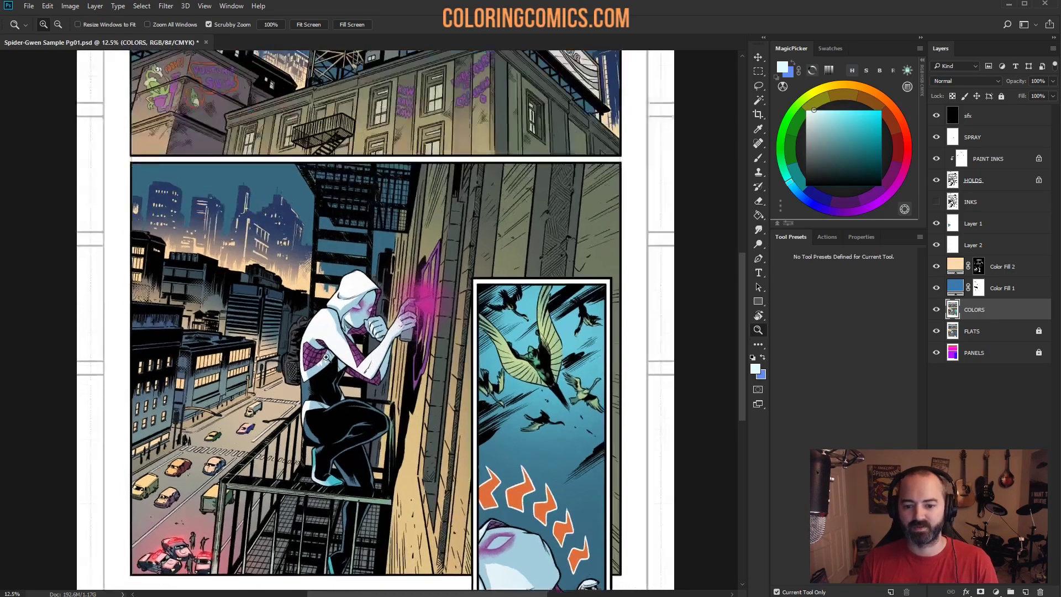
{"action": "left_click", "coordinate": [330, 373]}
{"action": "left_click", "coordinate": [354, 309]}
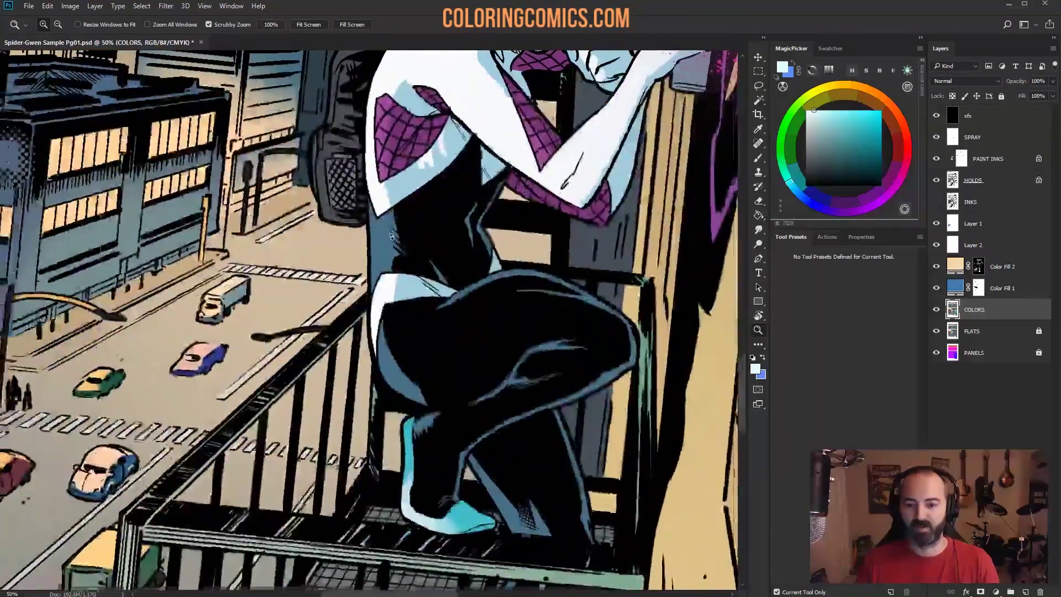
{"action": "left_click", "coordinate": [375, 189]}
{"action": "key", "text": "l"}
{"action": "mouse_move", "coordinate": [380, 202]}
{"action": "left_mouse_down"}
{"action": "mouse_move", "coordinate": [386, 270]}
{"action": "mouse_move", "coordinate": [372, 285]}
{"action": "mouse_move", "coordinate": [392, 197]}
{"action": "left_mouse_up"}
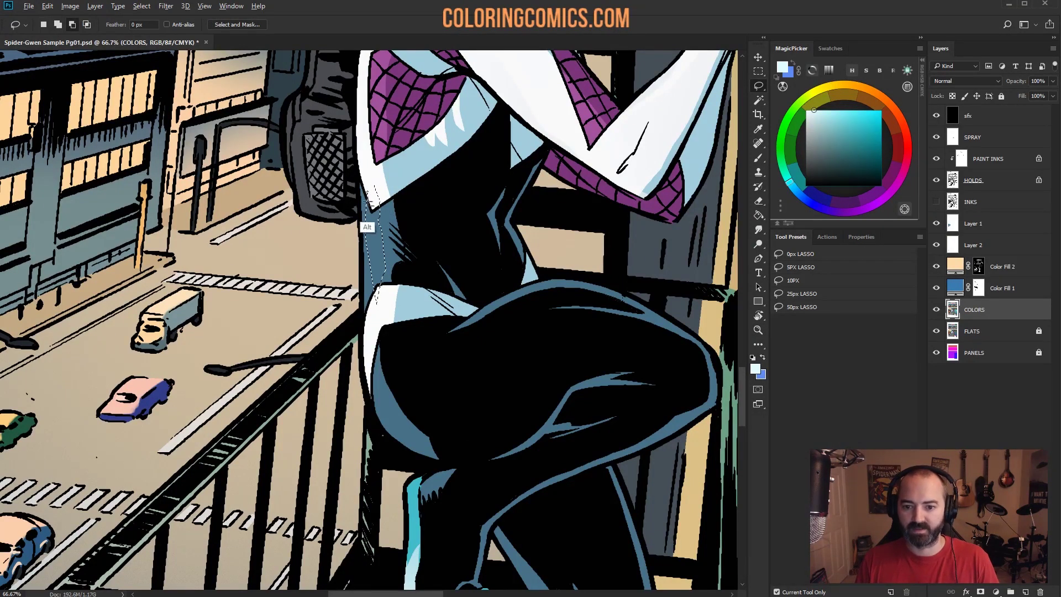
{"action": "key", "text": "shift"}
{"action": "mouse_move", "coordinate": [380, 384]}
{"action": "left_mouse_down"}
{"action": "mouse_move", "coordinate": [388, 413]}
{"action": "mouse_move", "coordinate": [369, 348]}
{"action": "left_mouse_up"}
{"action": "left_click_drag", "start_coordinate": [440, 315], "coordinate": [388, 196]}
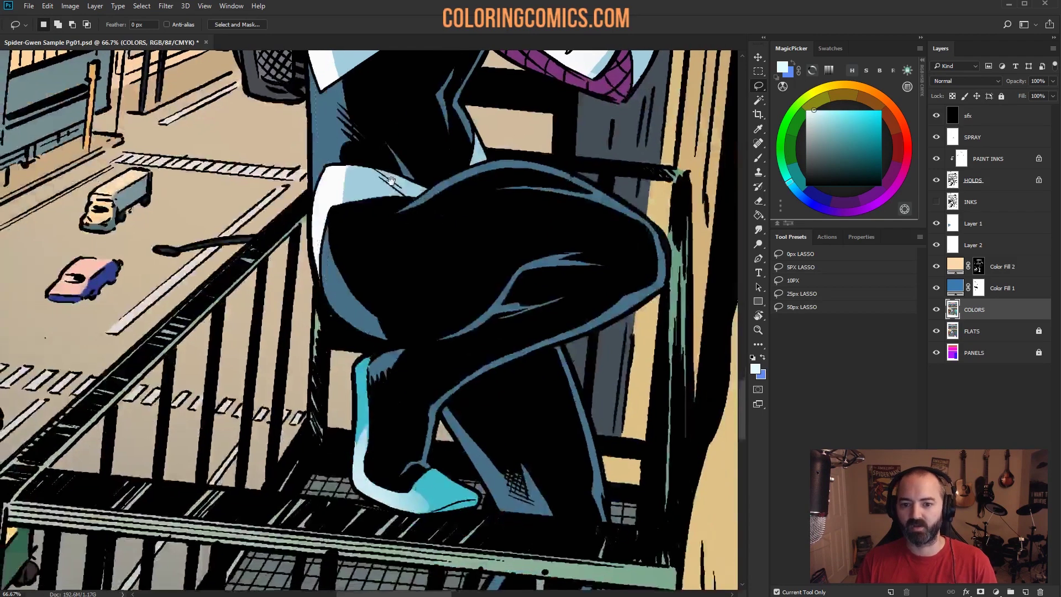
Step: Intersect the selection with the costume's dark blue, fill it with a lighter sky blue, and deselect it
{"action": "key", "text": "w"}
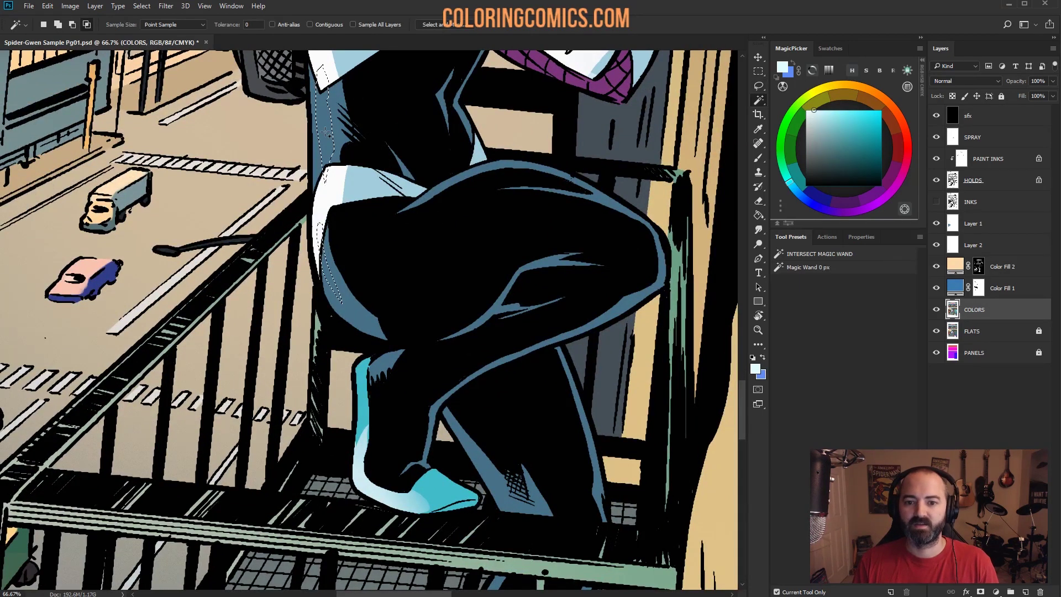
{"action": "key", "text": "b"}
{"action": "left_click_drag", "start_coordinate": [527, 195], "coordinate": [518, 331]}
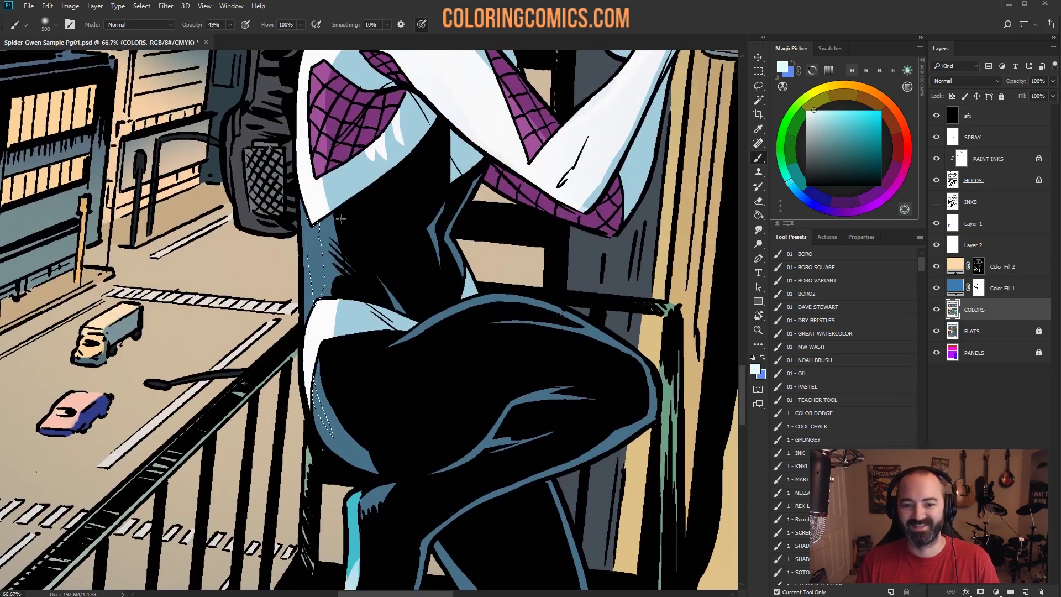
{"action": "left_click", "coordinate": [846, 114]}
{"action": "key", "text": "alt+BackSpace"}
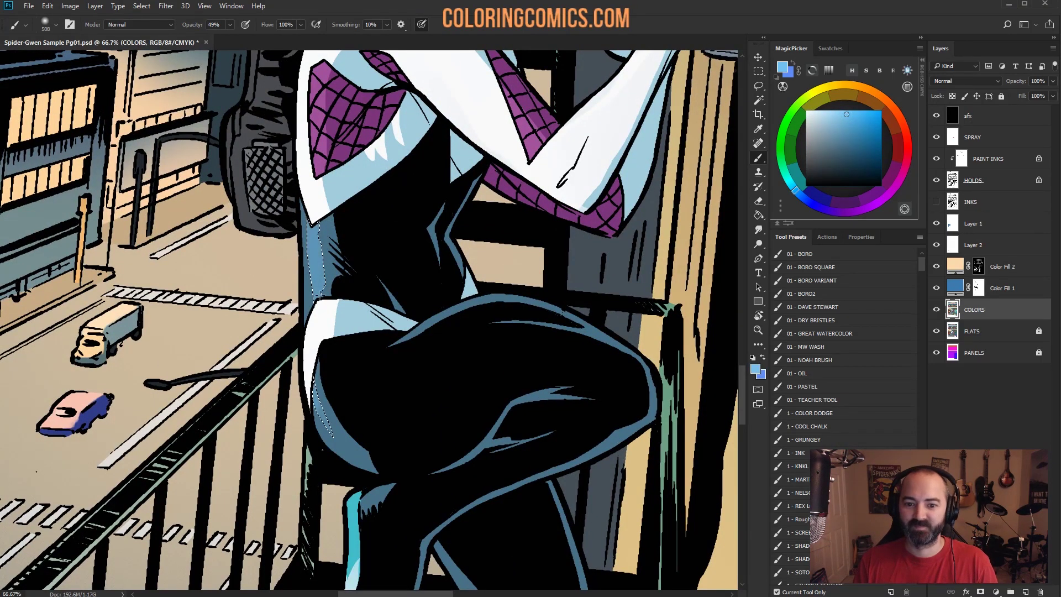
{"action": "key", "text": "l"}
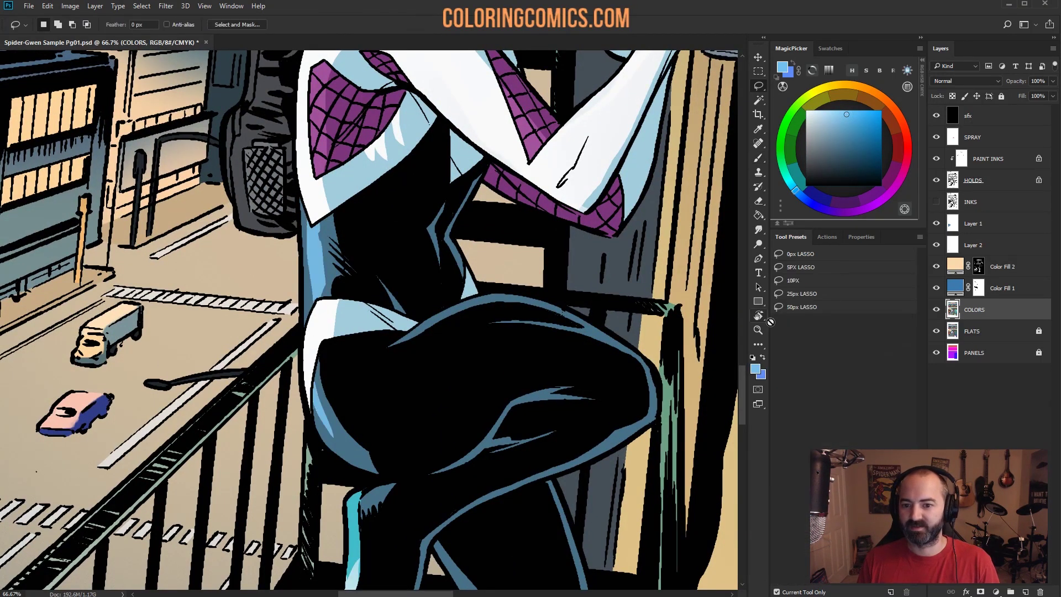
Step: Review the new waist and hip highlights in the whole panel and compare them with the upper panels
{"action": "key", "text": "z"}
{"action": "left_click", "coordinate": [494, 357], "text": "alt"}
{"action": "left_click", "coordinate": [517, 357], "text": "alt"}
{"action": "left_click", "coordinate": [516, 357], "text": "alt"}
{"action": "left_click", "coordinate": [517, 358], "text": "alt"}
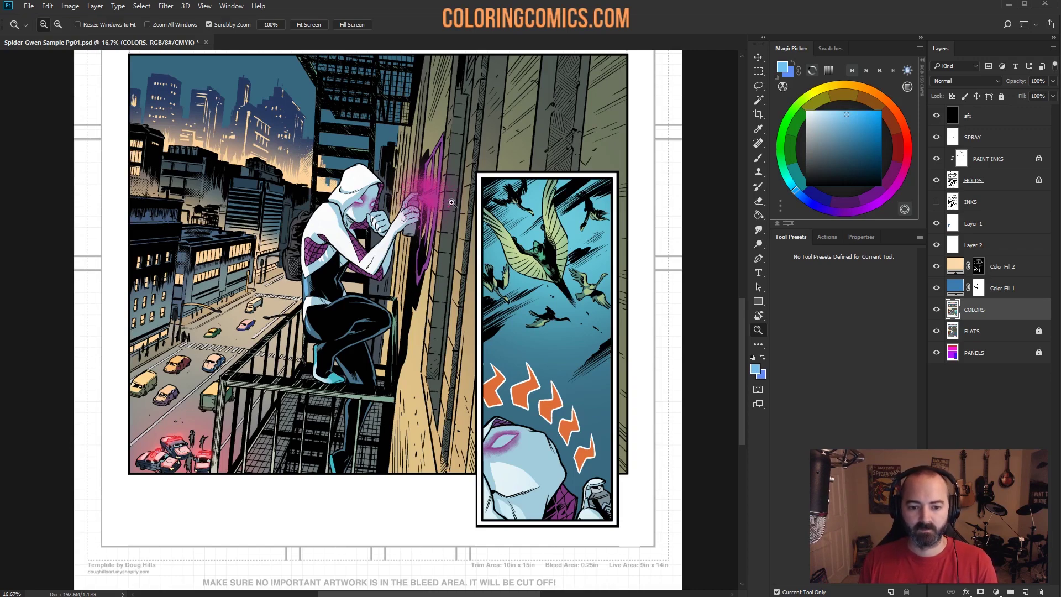
{"action": "left_click_drag", "start_coordinate": [430, 186], "coordinate": [465, 275]}
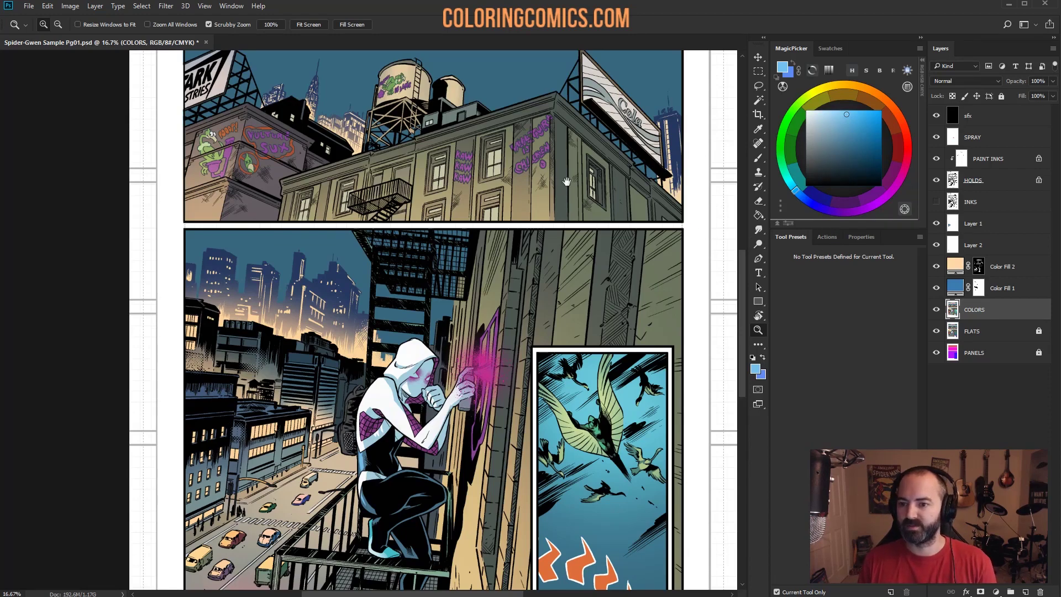
{"action": "scroll", "coordinate": [566, 182], "scroll_direction": "up", "scroll_amount": 3}
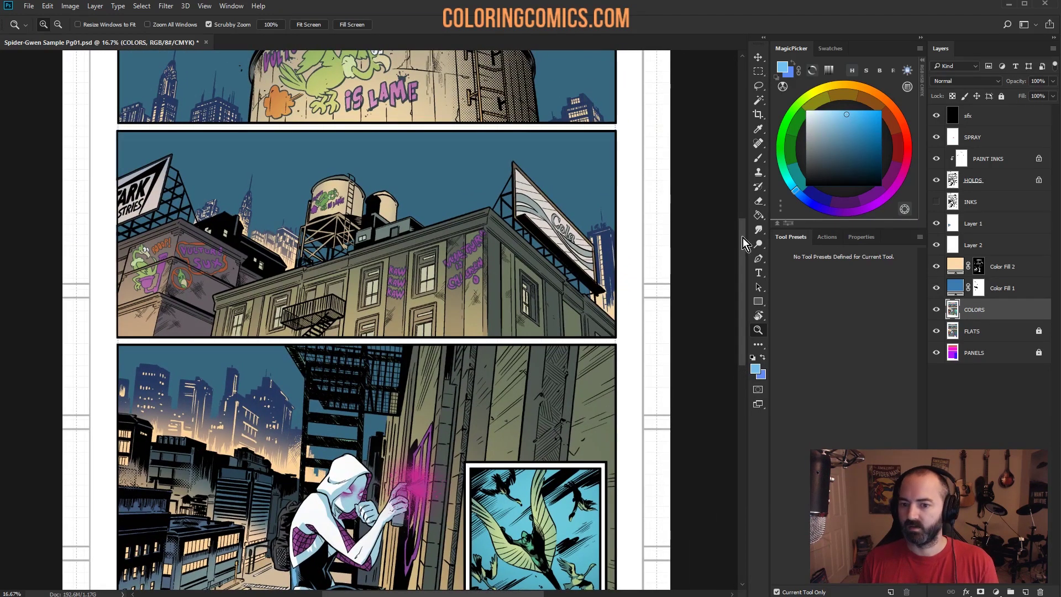
{"action": "key", "text": "w"}
{"action": "left_click", "coordinate": [447, 184]}
{"action": "left_click_drag", "start_coordinate": [447, 184], "coordinate": [441, 323]}
{"action": "key", "text": "ctrl+d"}
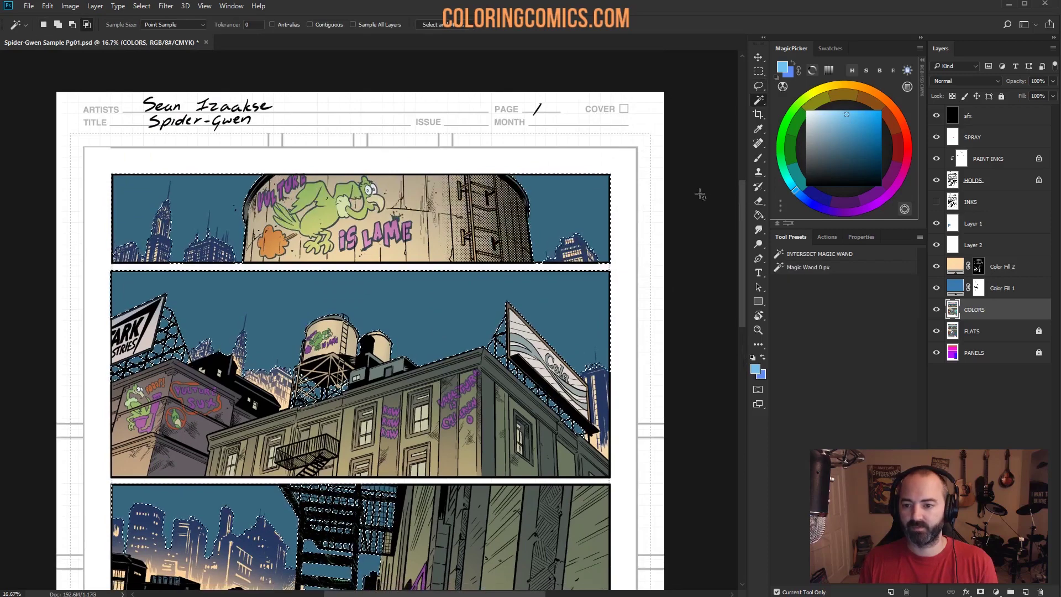
{"action": "left_click", "coordinate": [560, 212]}
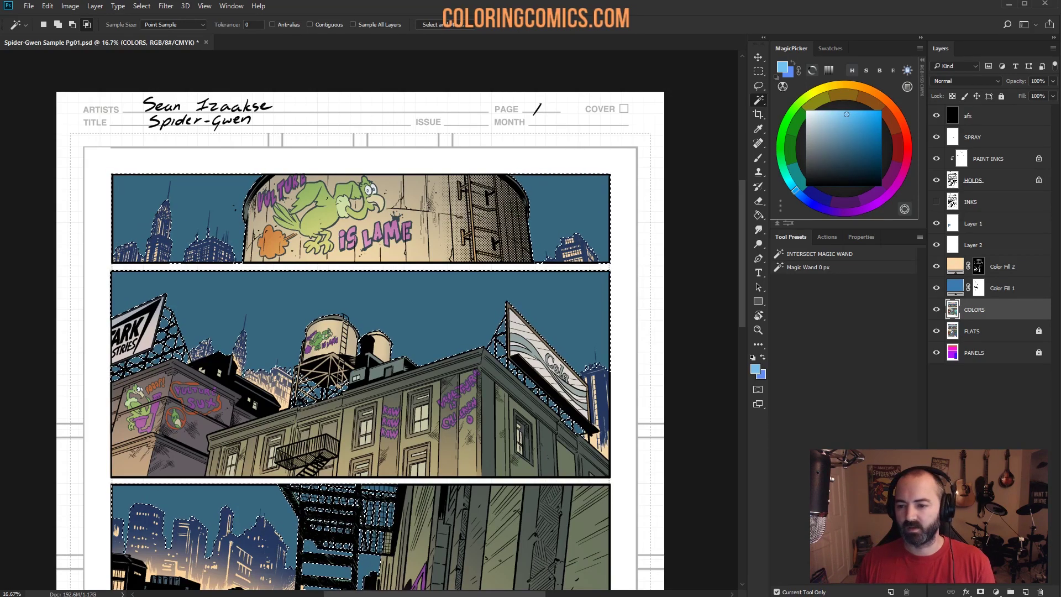
{"action": "key", "text": "ctrl+d"}
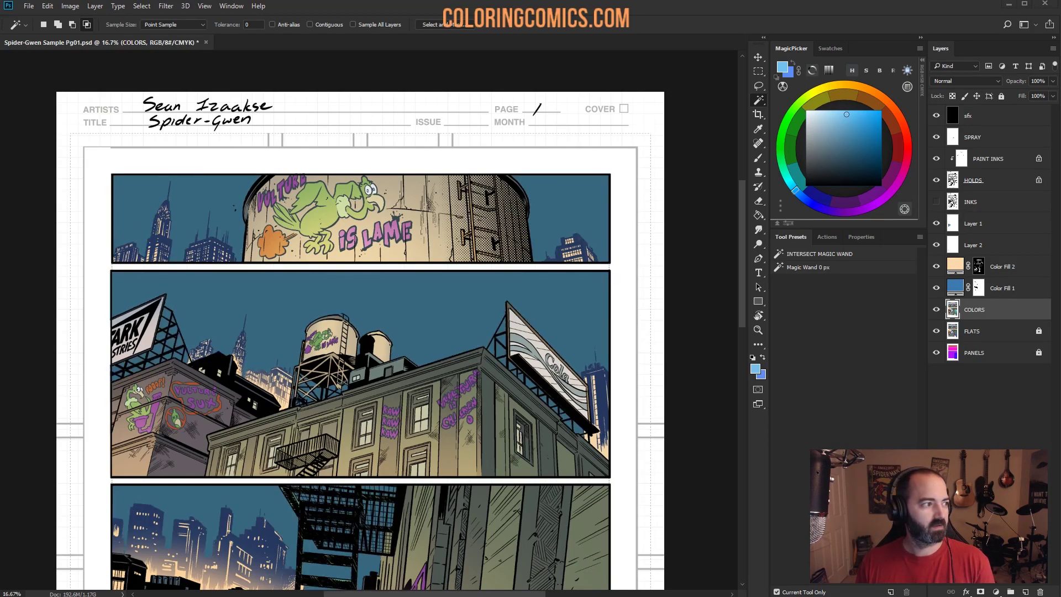
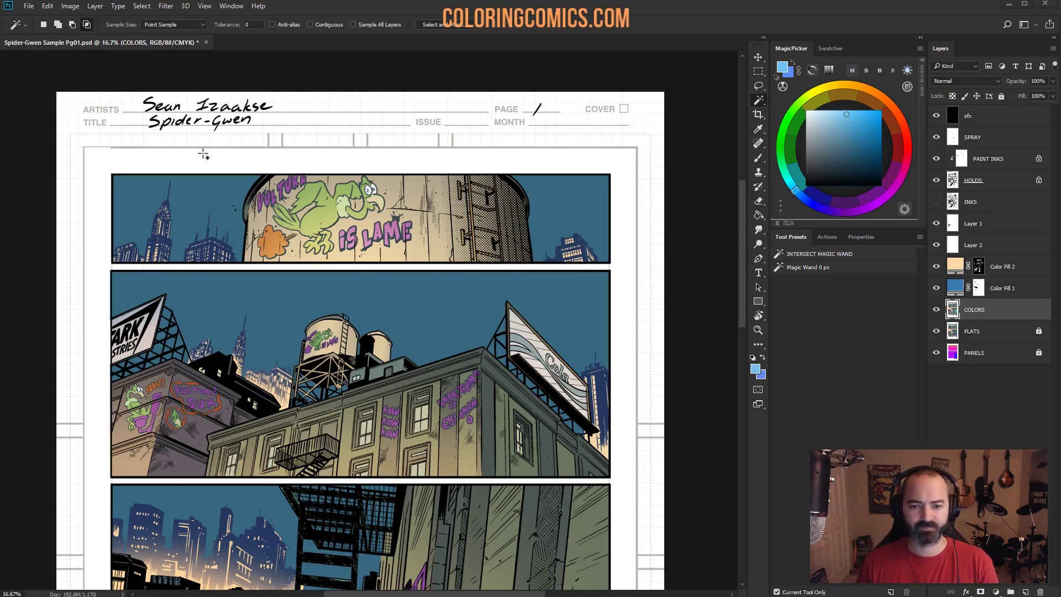
{"action": "left_click", "coordinate": [562, 196]}
{"action": "left_click_drag", "start_coordinate": [563, 196], "coordinate": [600, 102]}
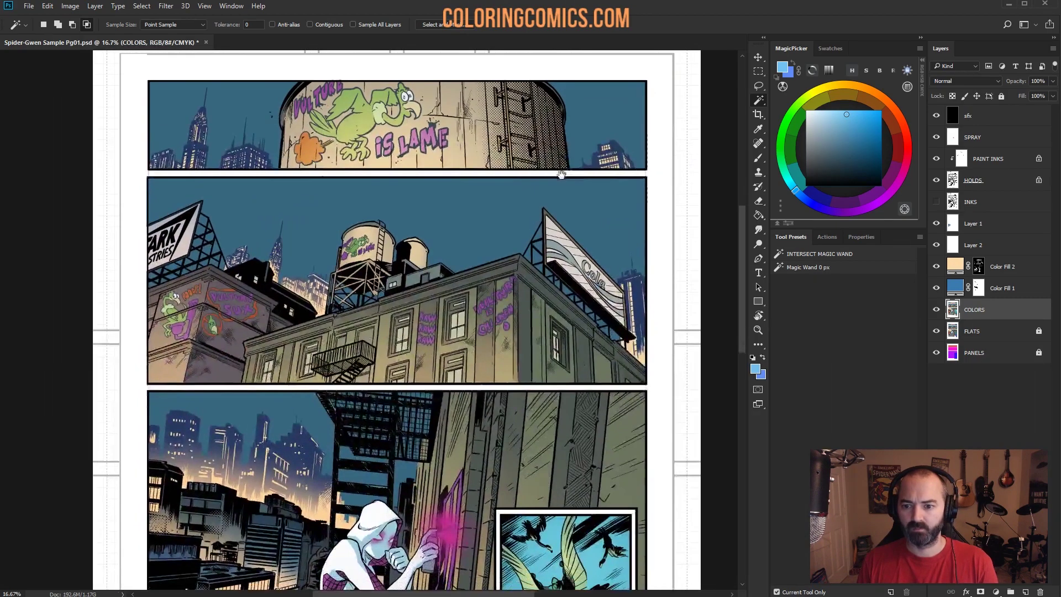
{"action": "left_click_drag", "start_coordinate": [694, 238], "coordinate": [654, 346]}
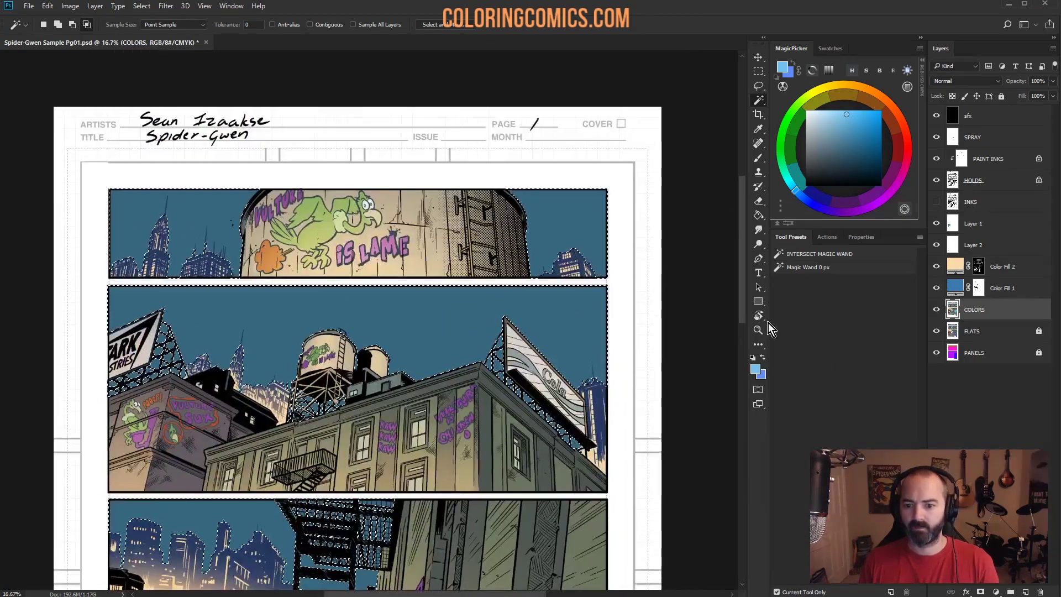
{"action": "key", "text": "z"}
{"action": "left_click", "coordinate": [654, 346], "text": "alt"}
{"action": "left_click", "coordinate": [644, 350], "text": "alt"}
{"action": "key", "text": "l"}
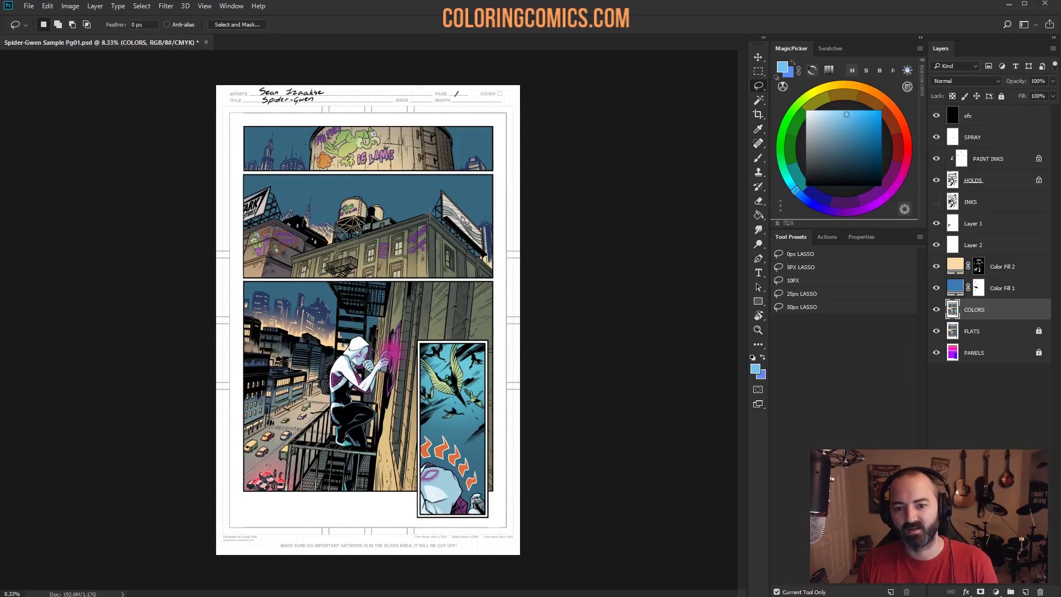
Step: Select the flat blue sky, restrict the selection to the second panel using the PANELS layer, and hide the selection outline
{"action": "scroll", "coordinate": [446, 205], "scroll_direction": "up", "scroll_amount": 1}
{"action": "left_click_drag", "start_coordinate": [439, 264], "coordinate": [418, 320]}
{"action": "key", "text": "w"}
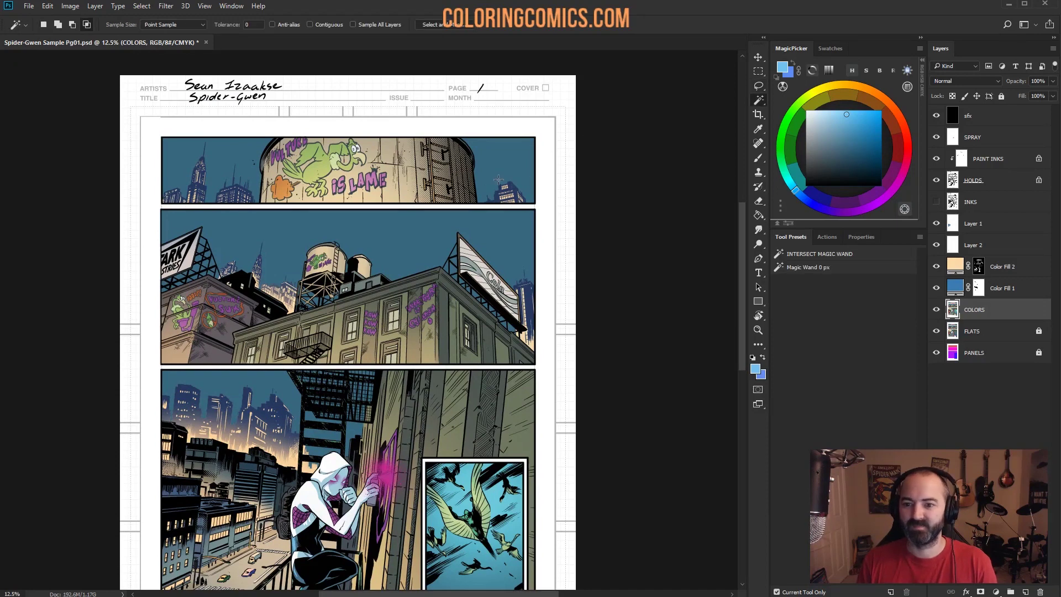
{"action": "left_click", "coordinate": [420, 246]}
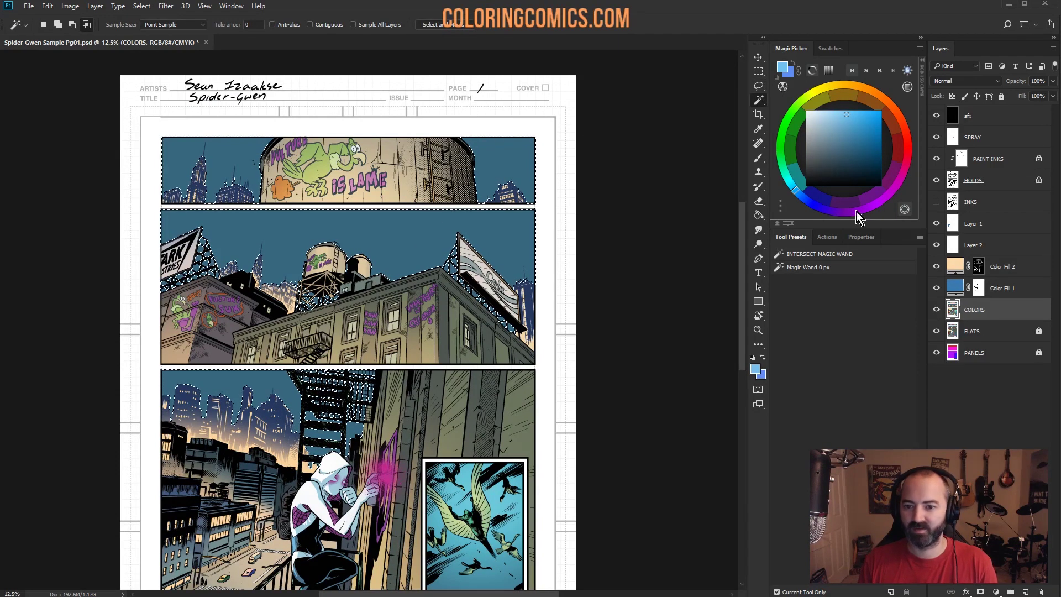
{"action": "left_click", "coordinate": [955, 350]}
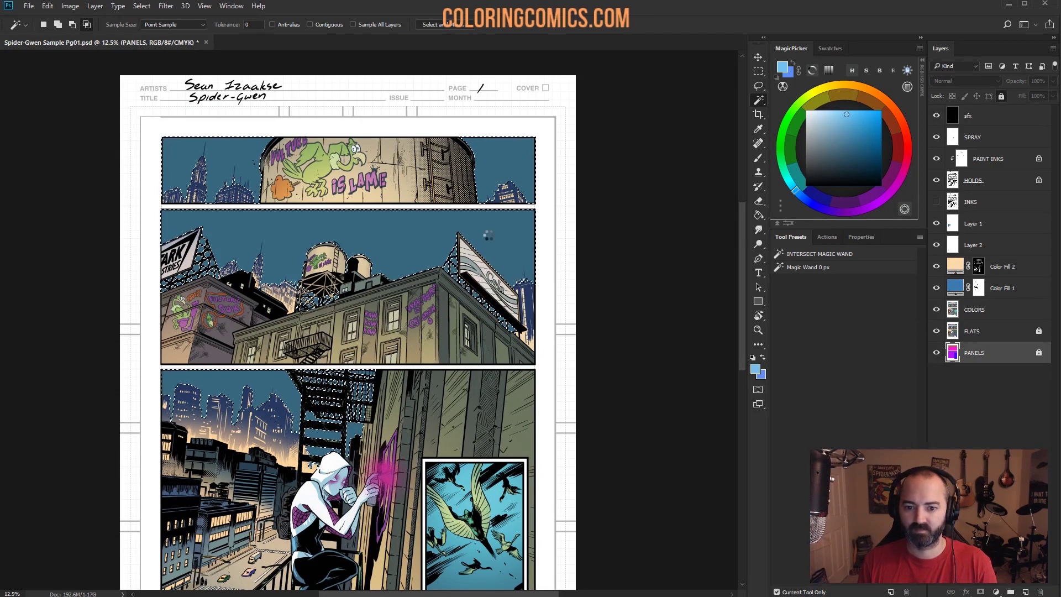
{"action": "key", "text": "ctrl+d"}
Step: Set up a large soft brush at 49% opacity in a lighter tint of the sky's blue, on the COLORS layer
{"action": "key", "text": "b"}
{"action": "left_click", "coordinate": [443, 225], "text": "alt"}
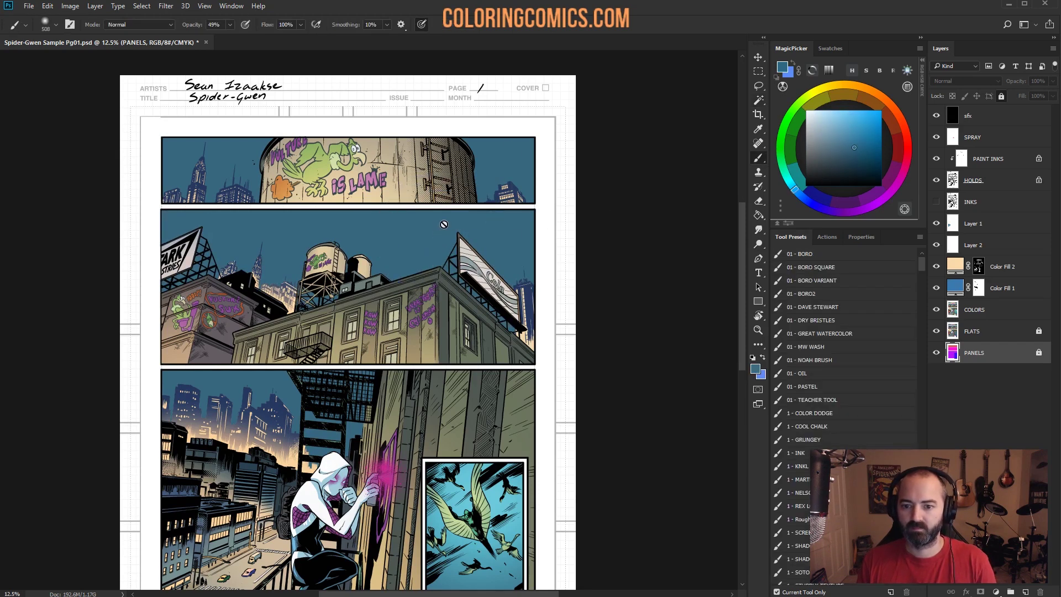
{"action": "left_click", "coordinate": [843, 119]}
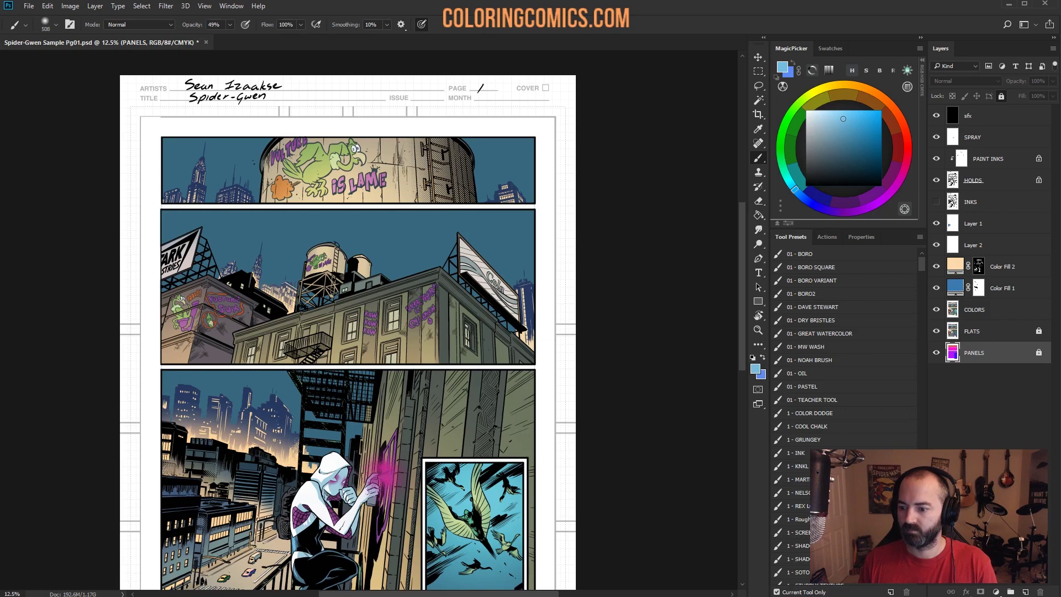
{"action": "left_click", "coordinate": [796, 492]}
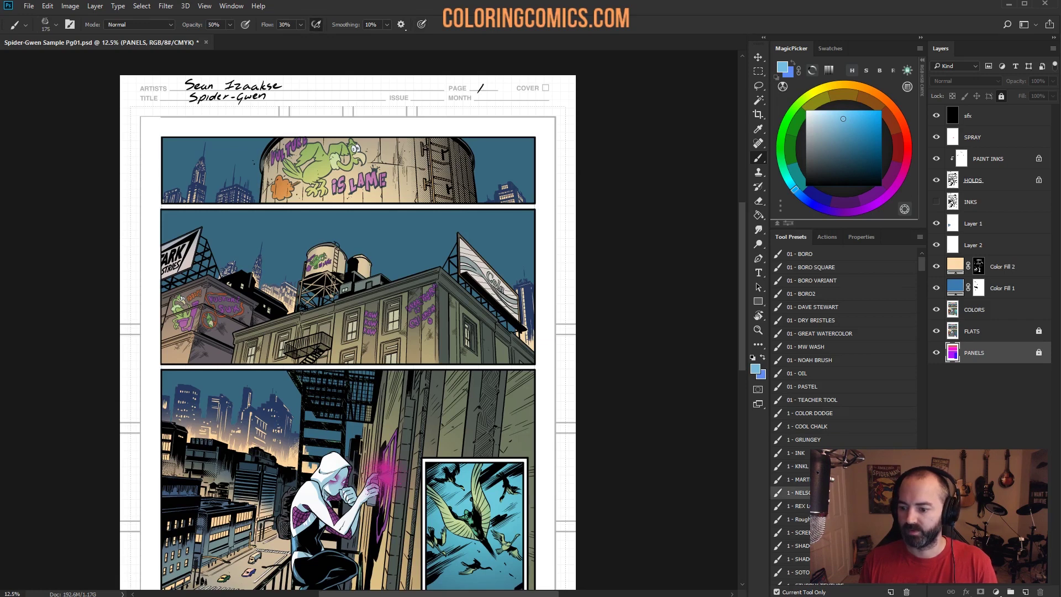
{"action": "left_click", "coordinate": [799, 572]}
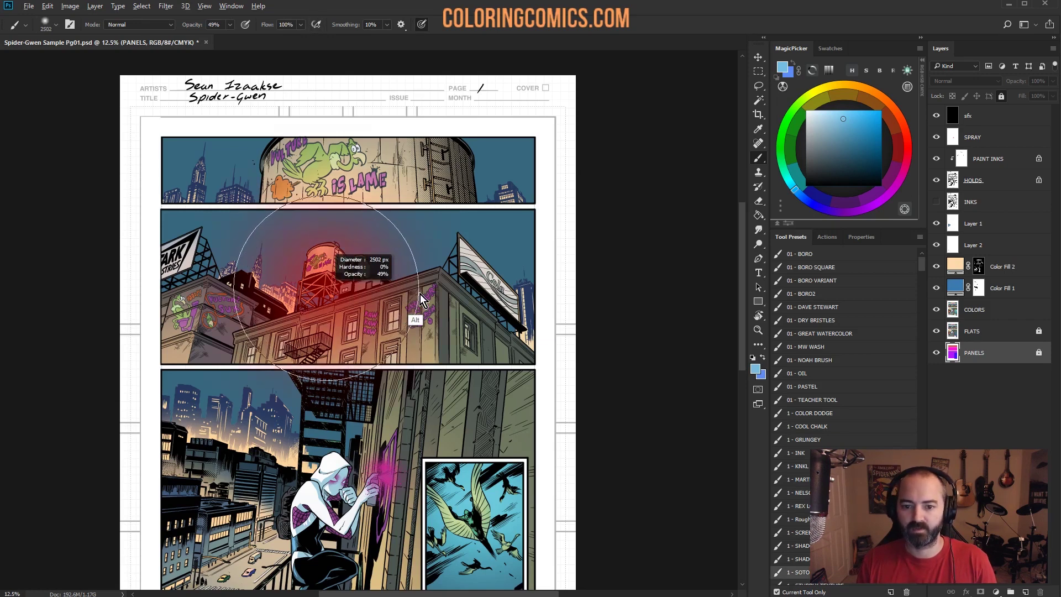
{"action": "left_click", "coordinate": [997, 310]}
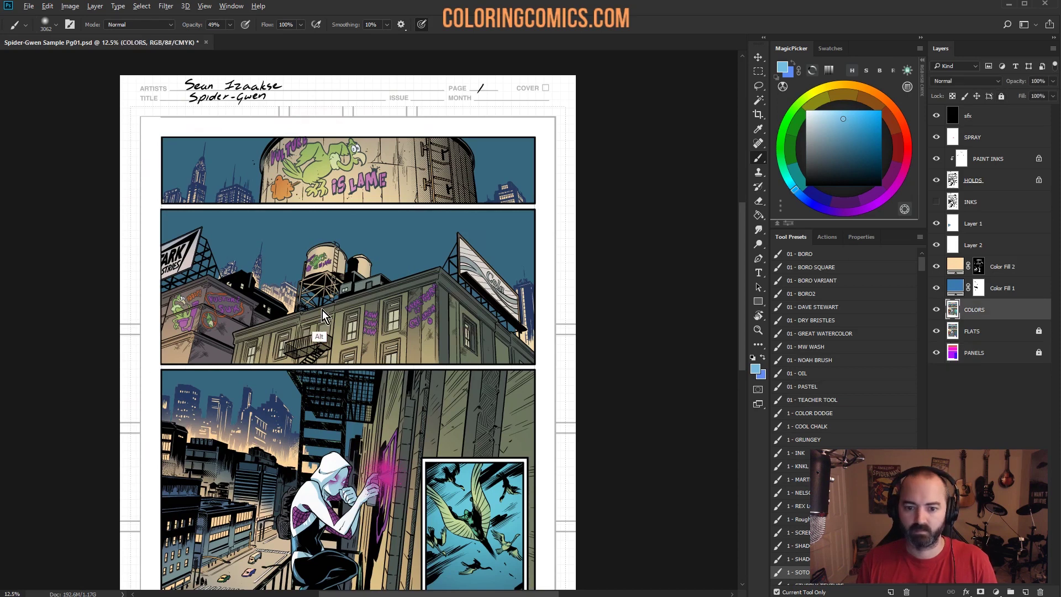
Step: Try a soft light-blue glow across the second panel's lower sky with a 4067 px brush, and undo it
{"action": "mouse_move", "coordinate": [165, 353]}
{"action": "left_mouse_down"}
{"action": "mouse_move", "coordinate": [309, 299]}
{"action": "mouse_move", "coordinate": [378, 285]}
{"action": "left_mouse_up"}
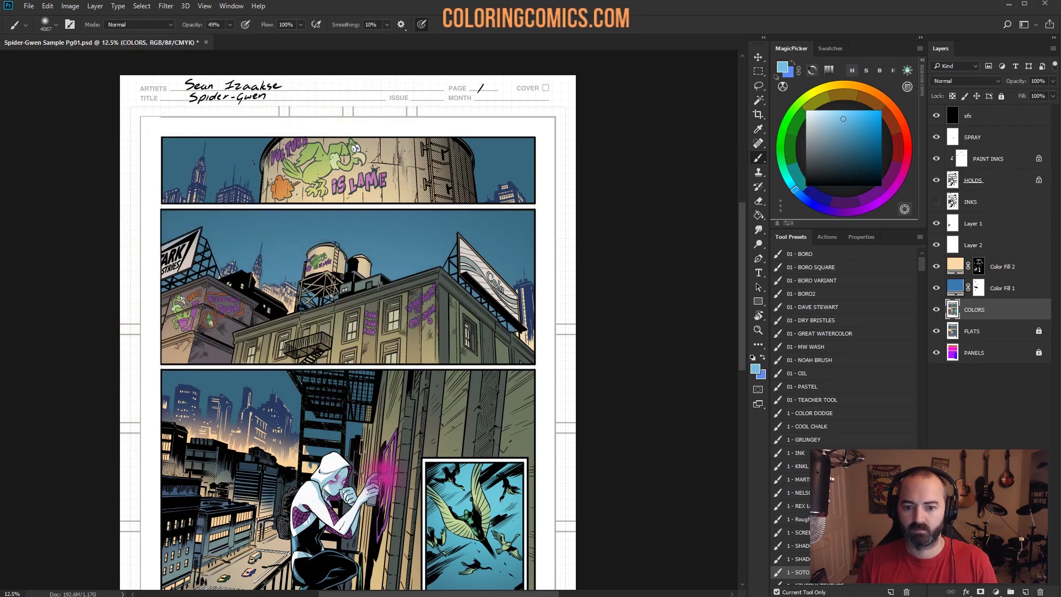
{"action": "key", "text": "ctrl+z"}
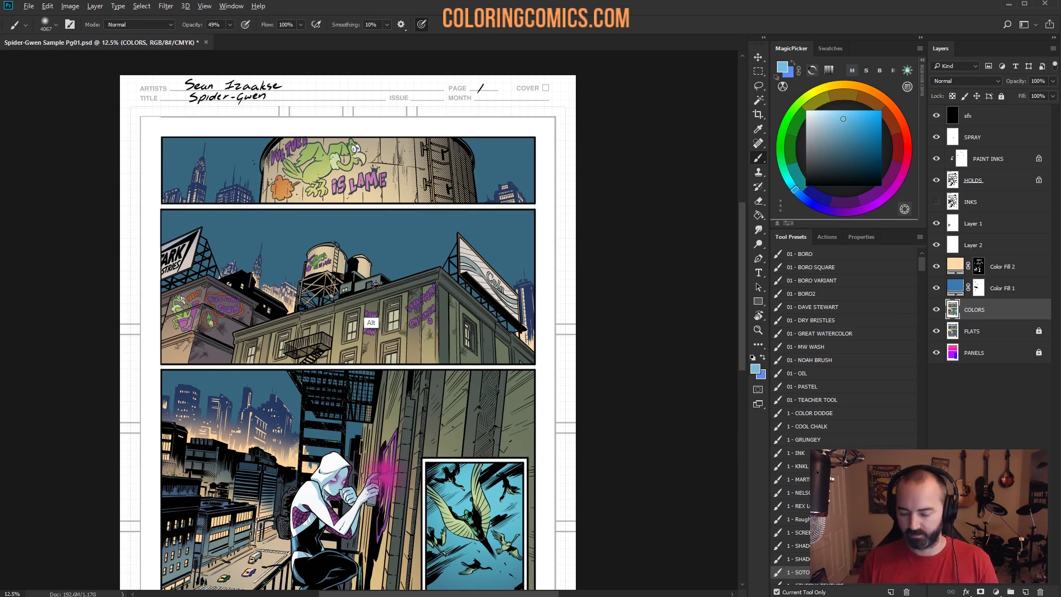
{"action": "right_click", "coordinate": [376, 285]}
{"action": "key", "text": "Escape"}
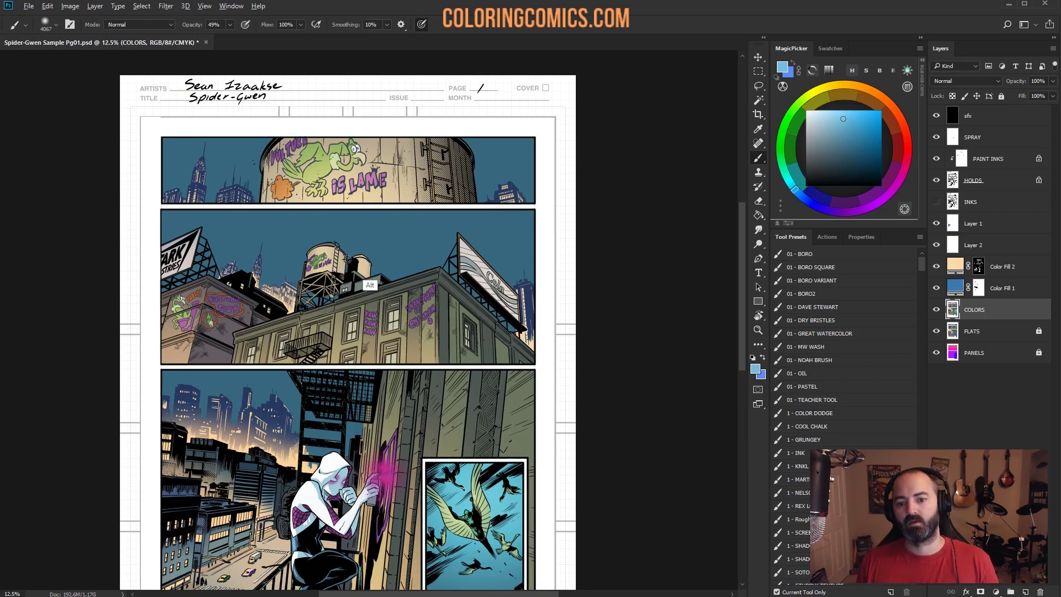
Step: Resize the soft brush to 2564 px and paint a light-blue glow above the rooftops in the second panel's sky
{"action": "right_click", "coordinate": [365, 242]}
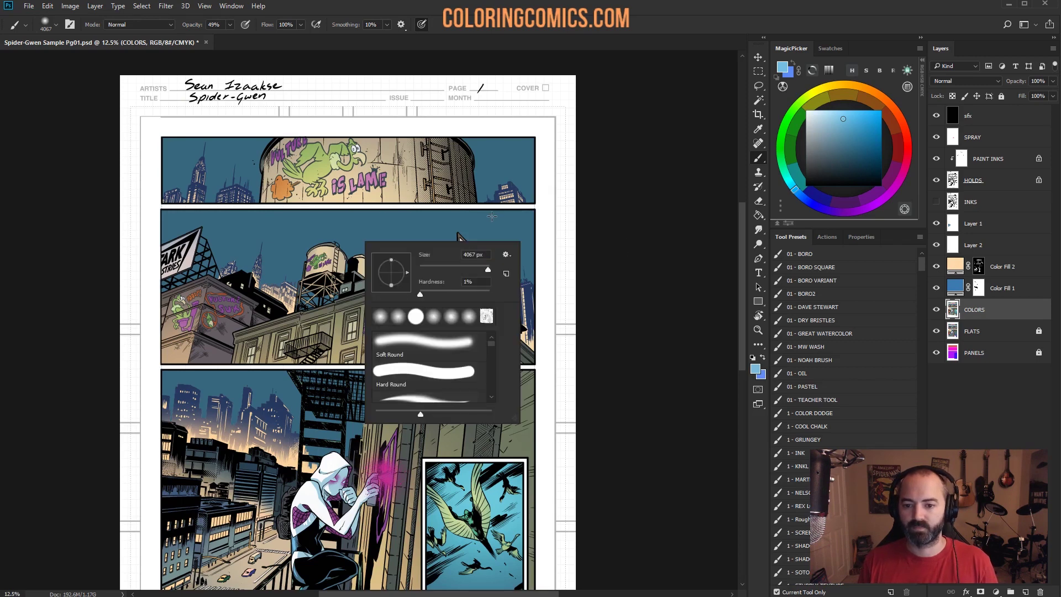
{"action": "left_click_drag", "start_coordinate": [475, 267], "coordinate": [482, 267]}
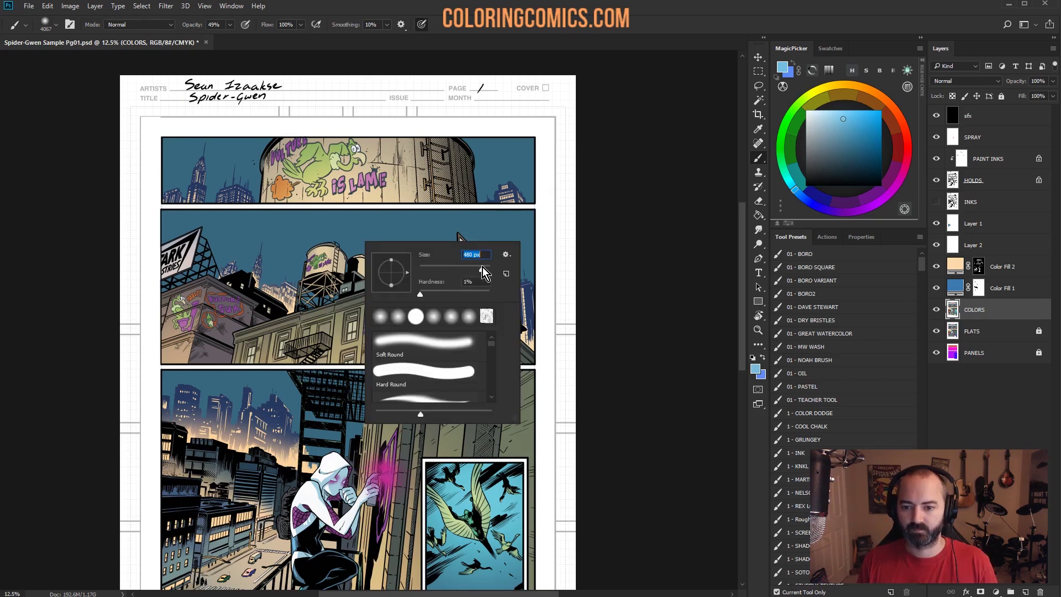
{"action": "key", "text": "Return"}
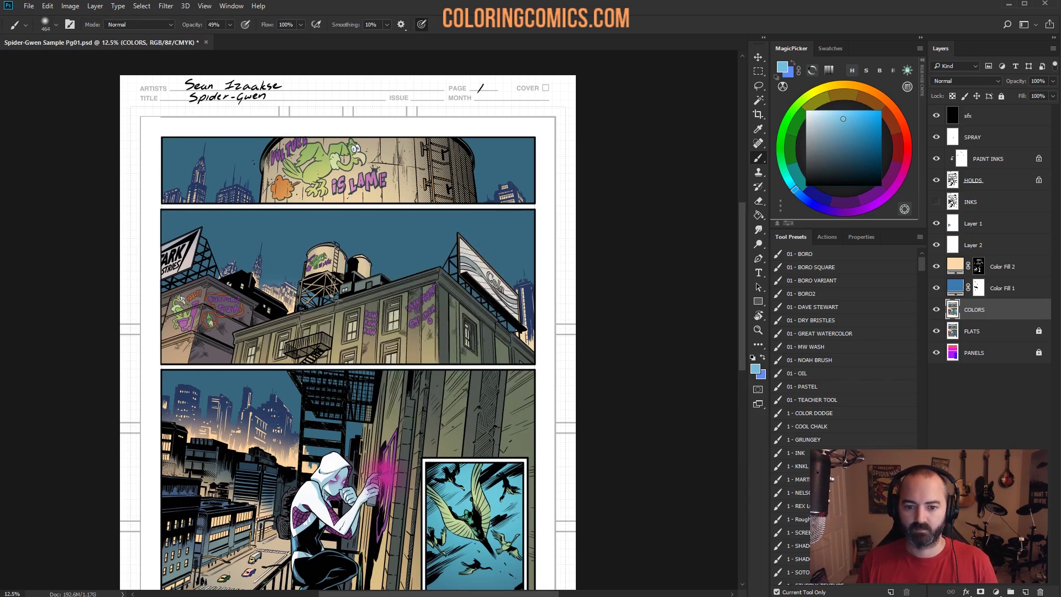
{"action": "key", "text": "alt"}
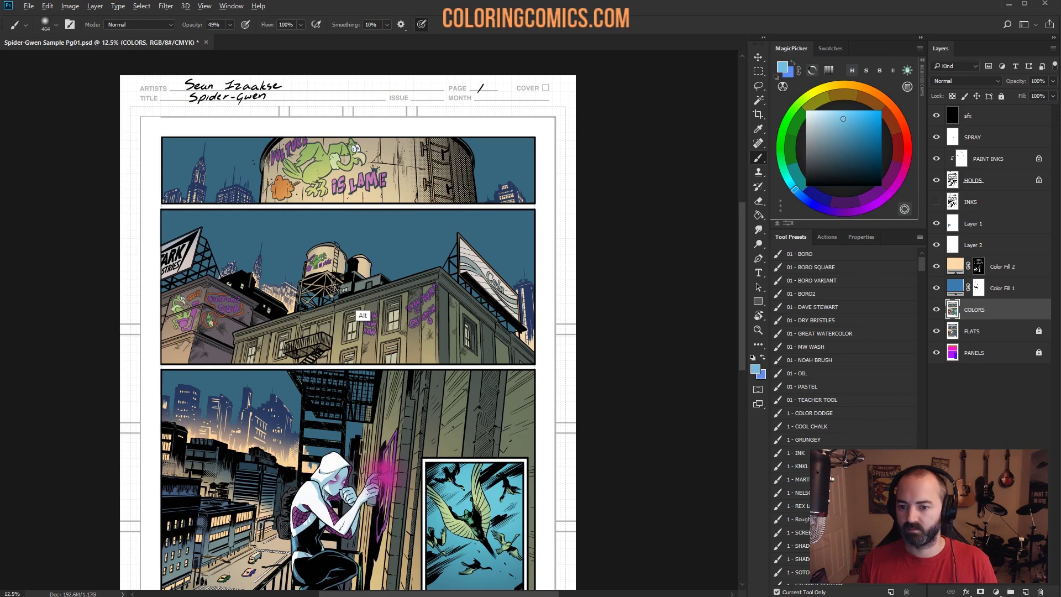
{"action": "right_click", "coordinate": [343, 289]}
{"action": "left_click_drag", "start_coordinate": [442, 246], "coordinate": [500, 243]}
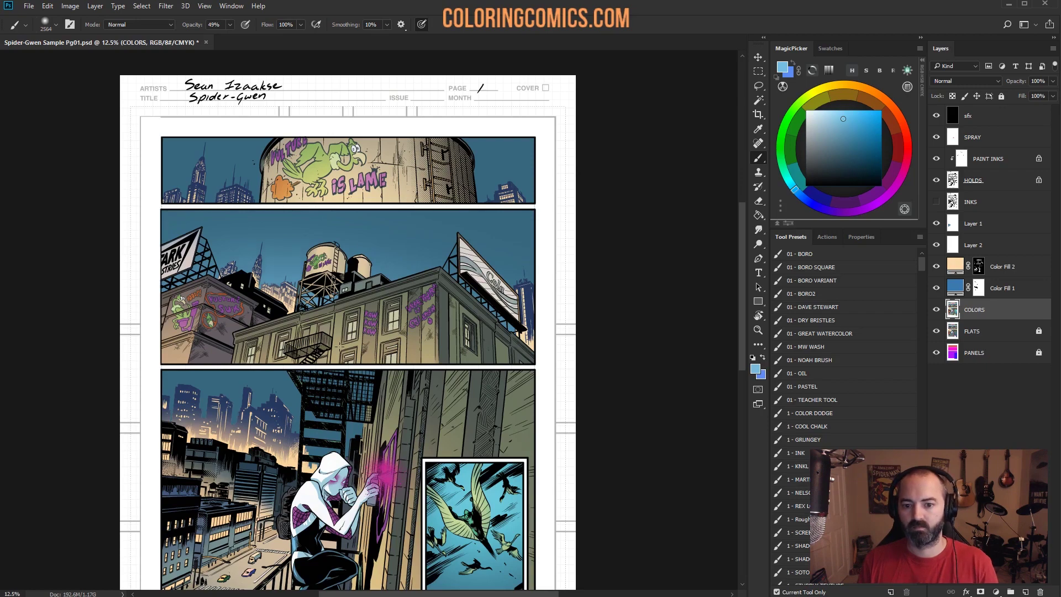
Step: Select the flat blue sky, restrict the selection to the third panel using the PANELS layer, and ready the brush on the COLORS layer
{"action": "scroll", "coordinate": [472, 348], "scroll_direction": "down", "scroll_amount": 3}
{"action": "key", "text": "l"}
{"action": "key", "text": "w"}
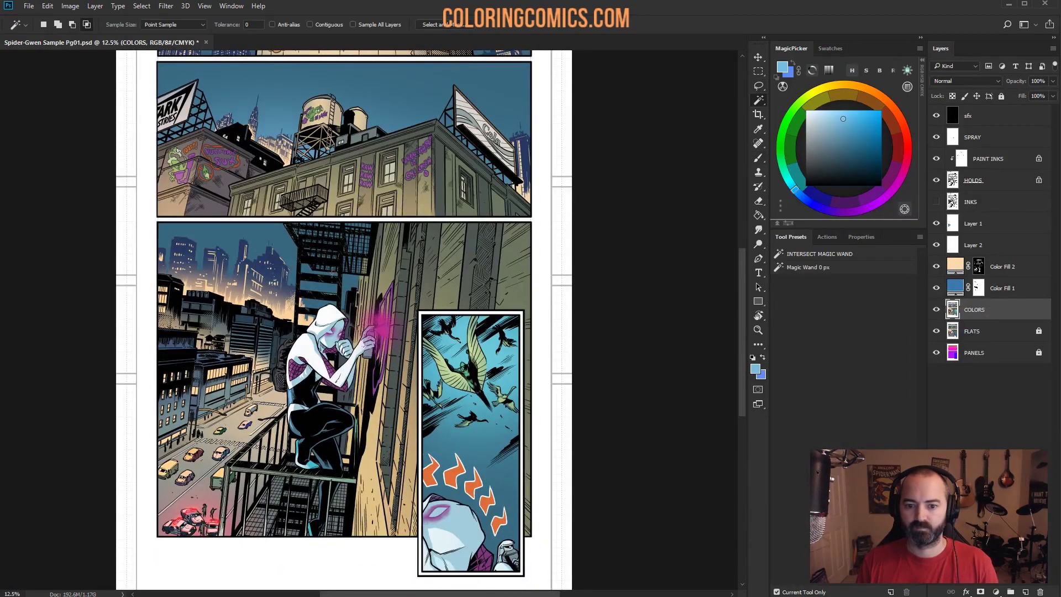
{"action": "left_click", "coordinate": [318, 290]}
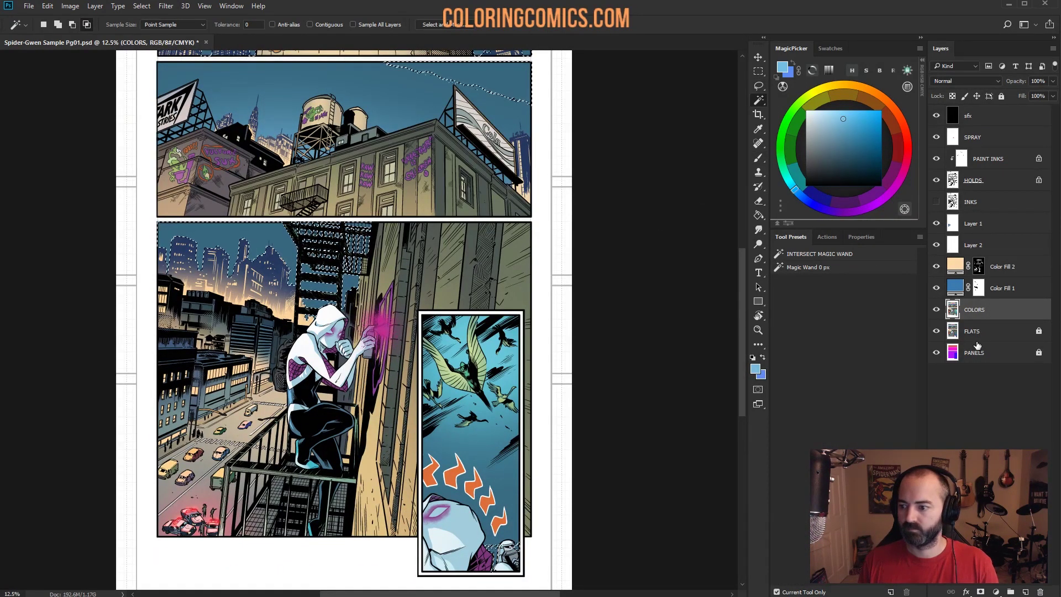
{"action": "key", "text": "alt+bracketleft"}
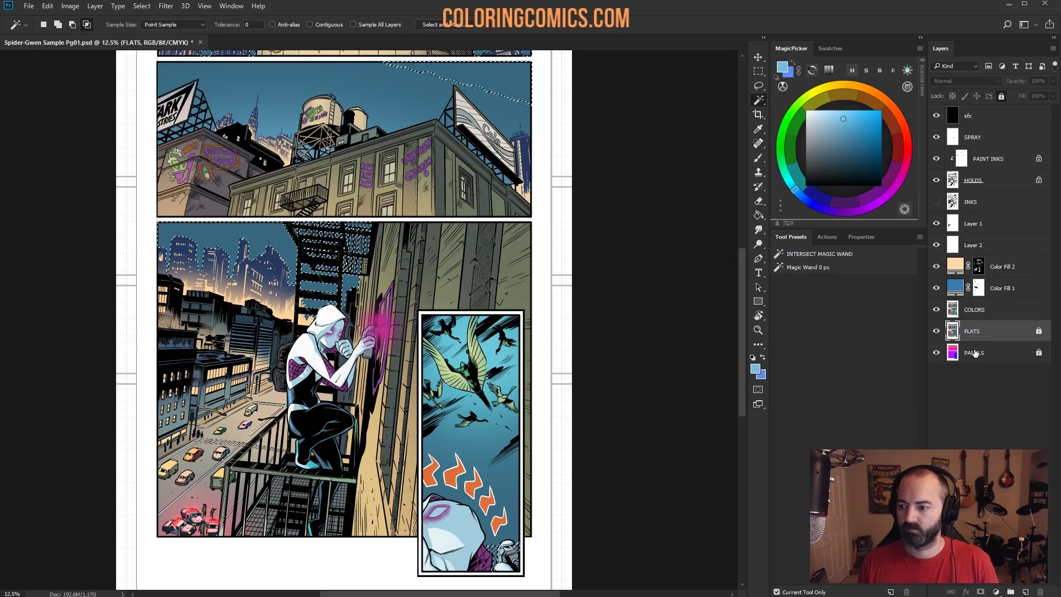
{"action": "key", "text": "alt+bracketleft"}
{"action": "left_click", "coordinate": [983, 309]}
{"action": "key", "text": "b"}
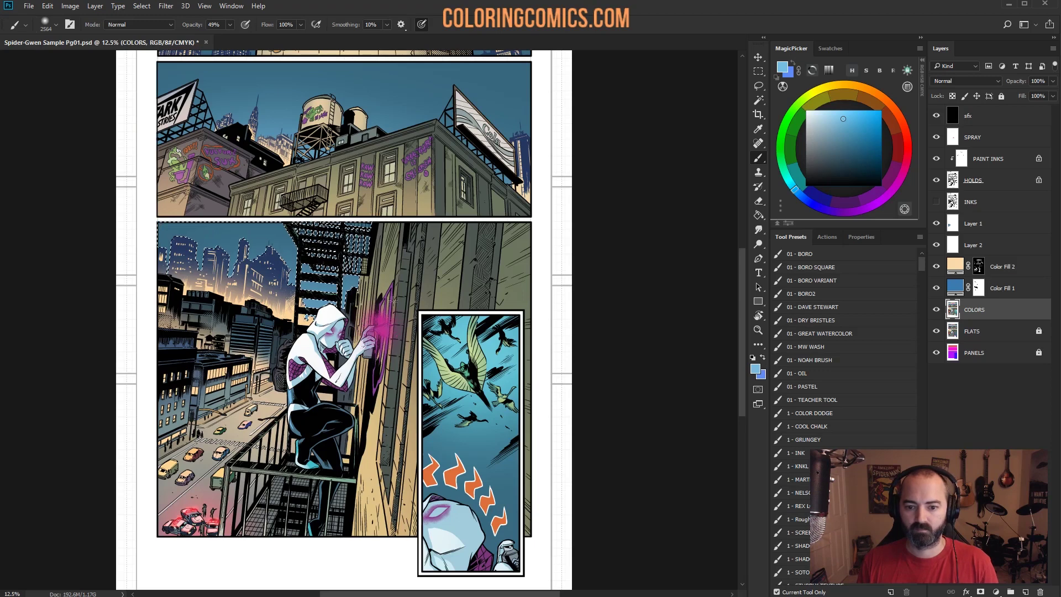
Step: Leave the brush settings as they are and deselect the third panel's sky
{"action": "key", "text": "alt"}
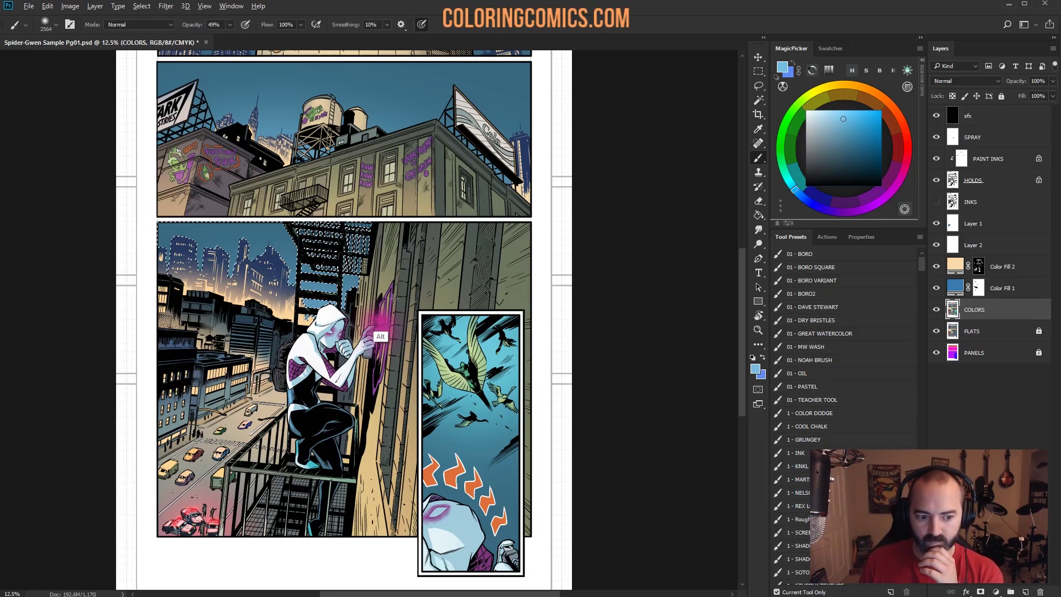
{"action": "right_click", "coordinate": [392, 299]}
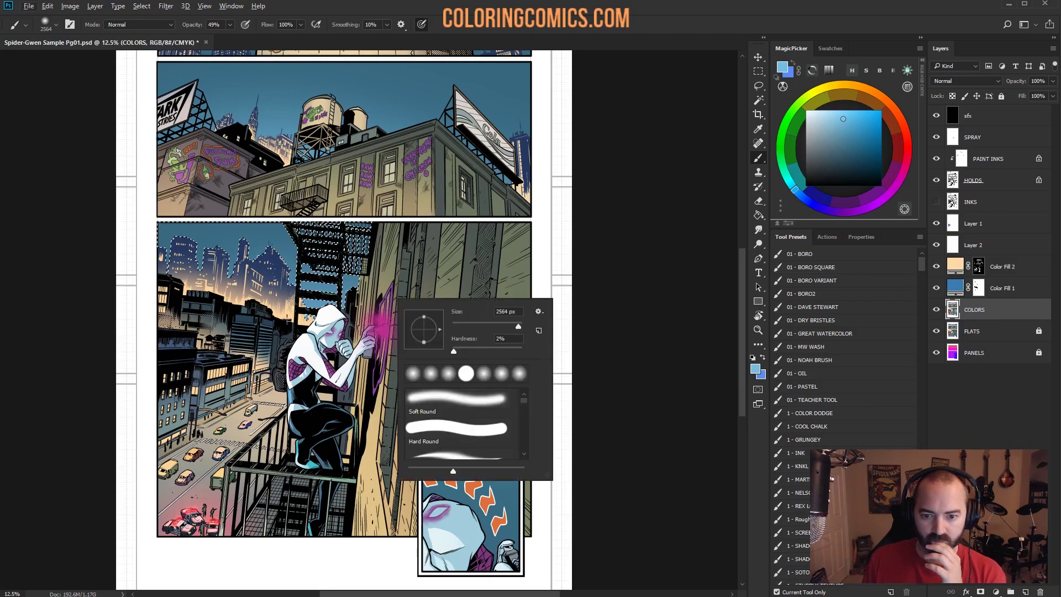
{"action": "key", "text": "Escape"}
{"action": "key", "text": "l"}
{"action": "key", "text": "ctrl+d"}
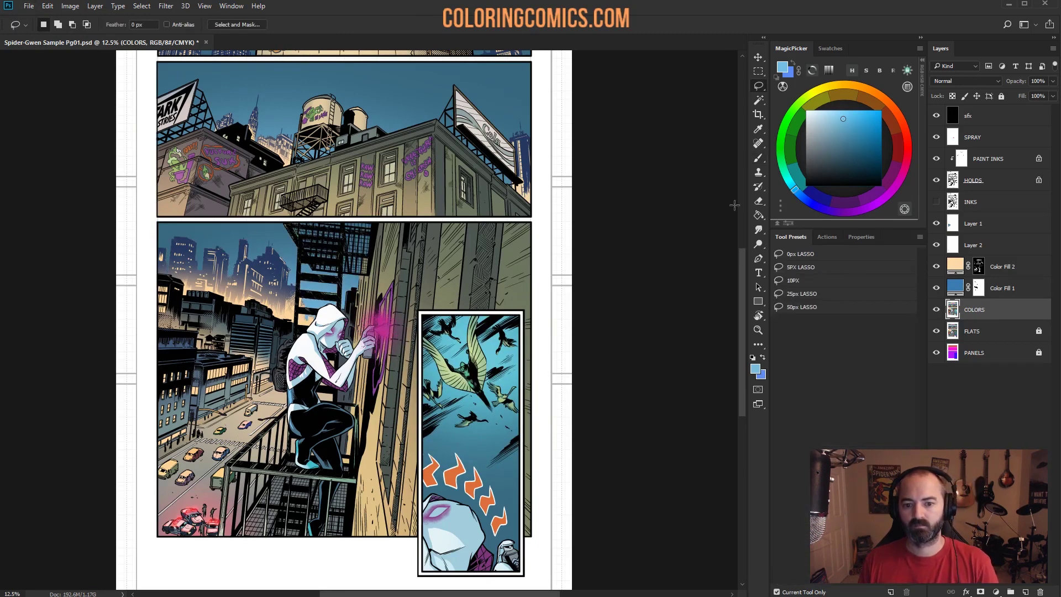
Step: Examine the whole page at a small scale, and the sky glow in the upper two panels up close
{"action": "left_click", "coordinate": [758, 330]}
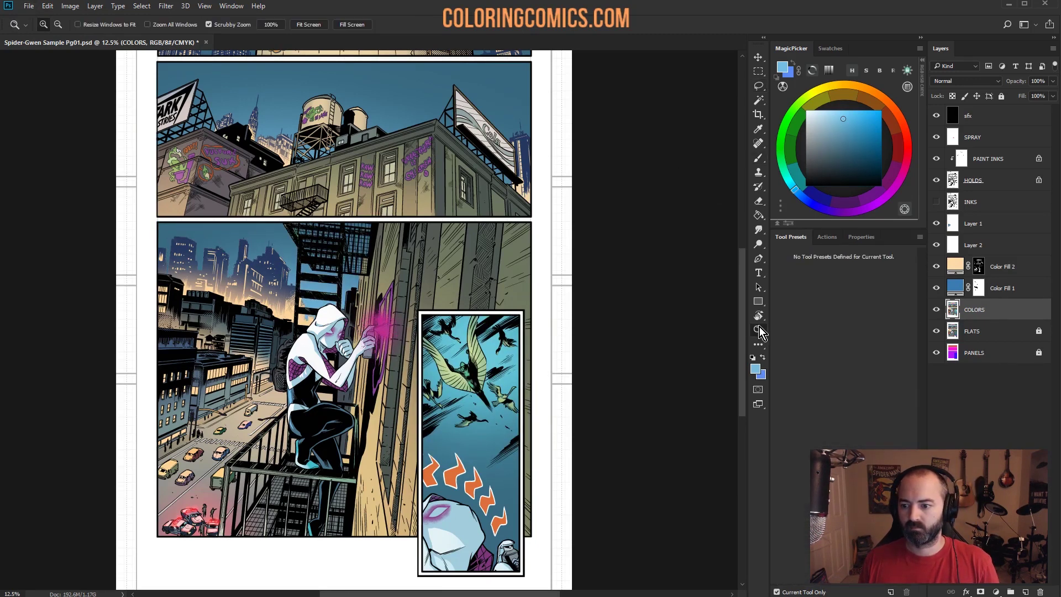
{"action": "left_click", "coordinate": [449, 288], "text": "alt"}
{"action": "left_click", "coordinate": [450, 288], "text": "alt"}
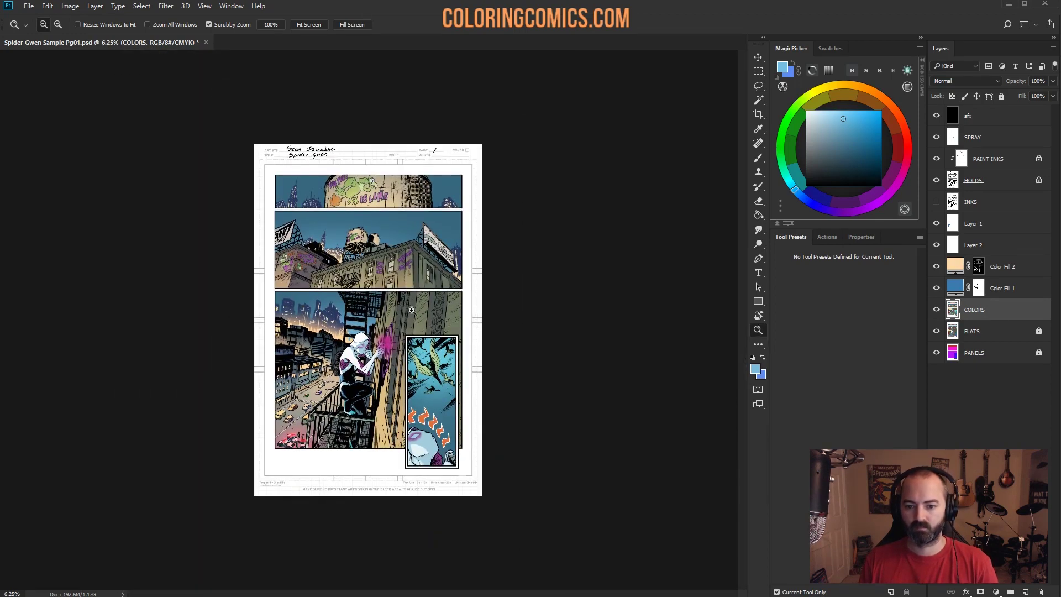
{"action": "left_click", "coordinate": [416, 333]}
{"action": "key", "text": "l"}
{"action": "key", "text": "ctrl+plus"}
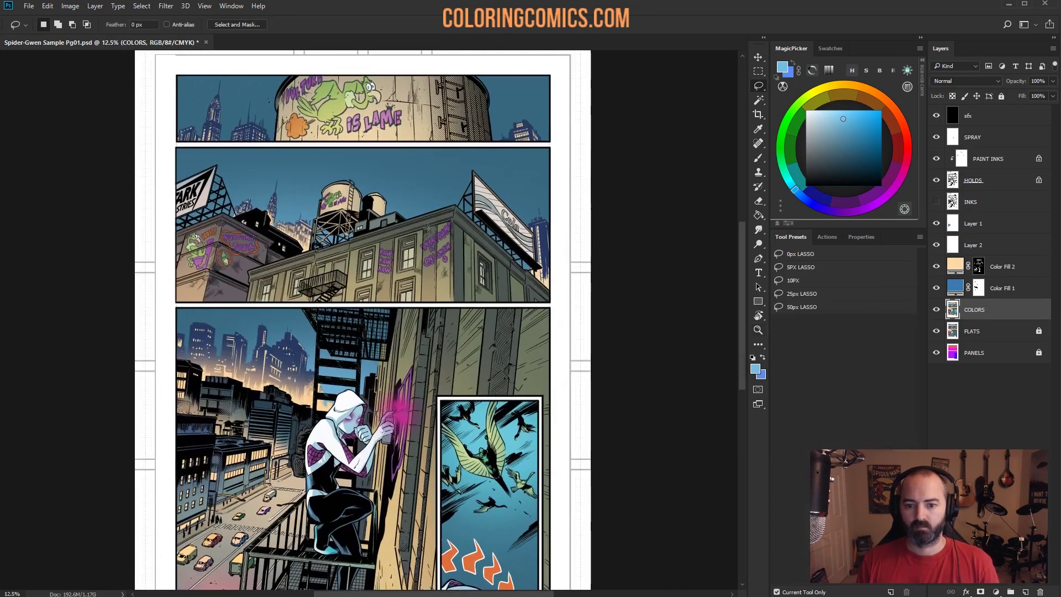
{"action": "key", "text": "ctrl+plus"}
{"action": "left_click_drag", "start_coordinate": [447, 307], "coordinate": [447, 306]}
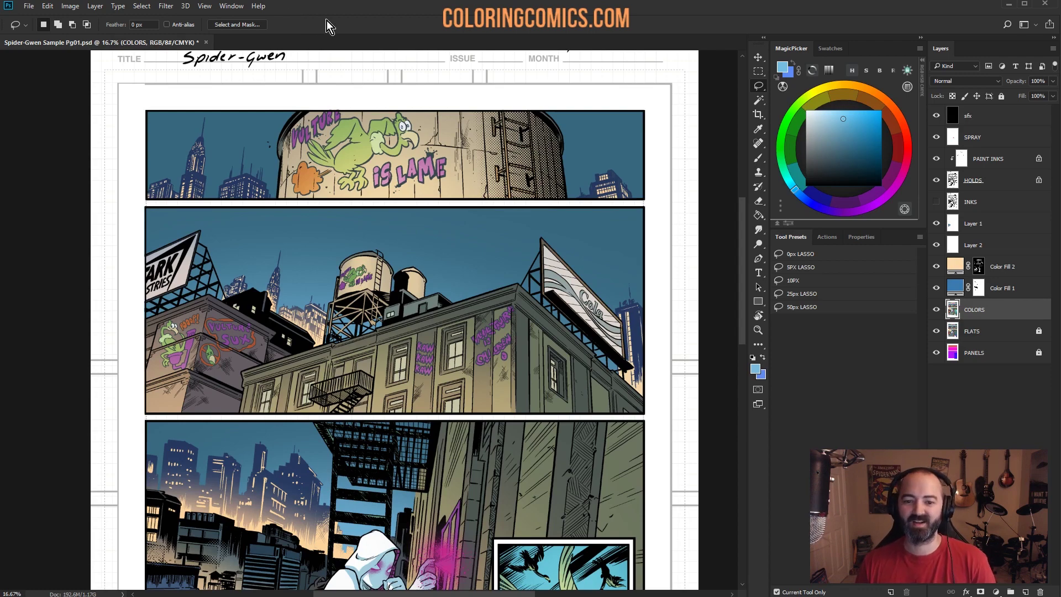
Step: Compare the page as a whole with the second panel's rooftops, the third panel's figure and the inset panel
{"action": "left_click", "coordinate": [758, 330]}
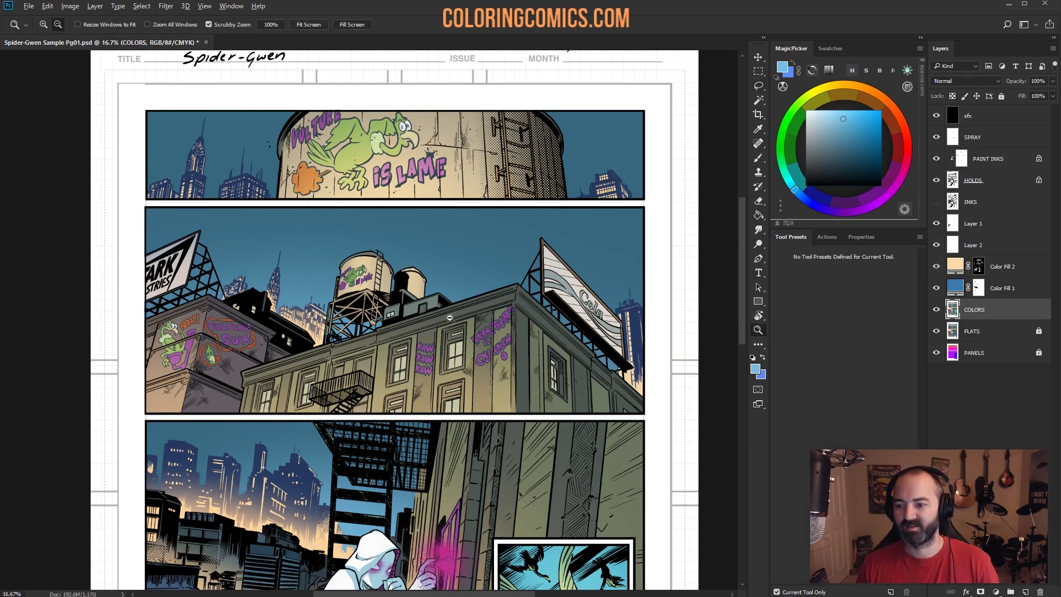
{"action": "left_click", "coordinate": [450, 316], "text": "alt"}
{"action": "left_click", "coordinate": [451, 317], "text": "alt"}
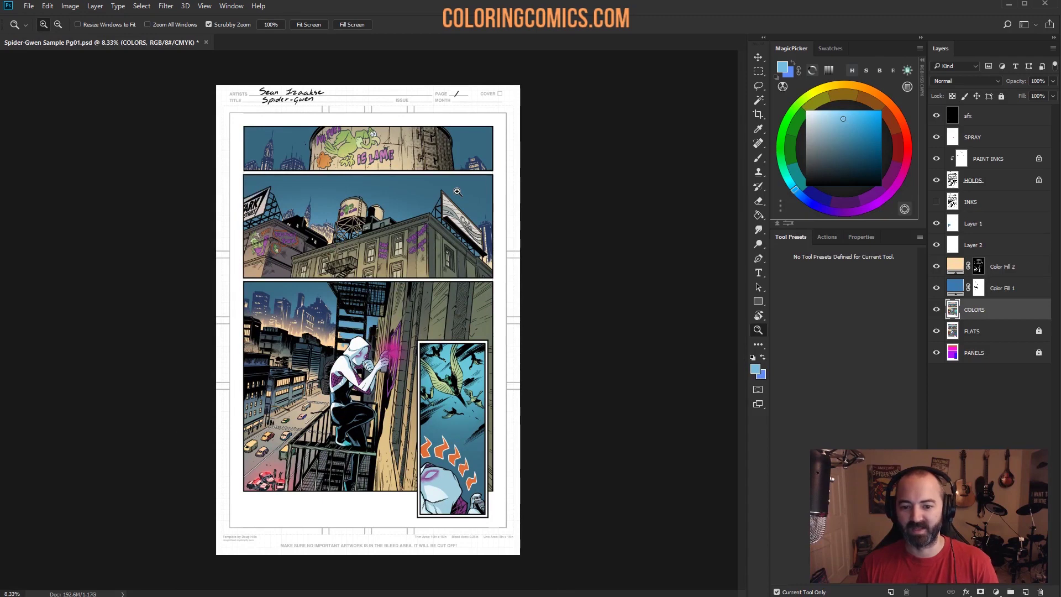
{"action": "left_click", "coordinate": [458, 182]}
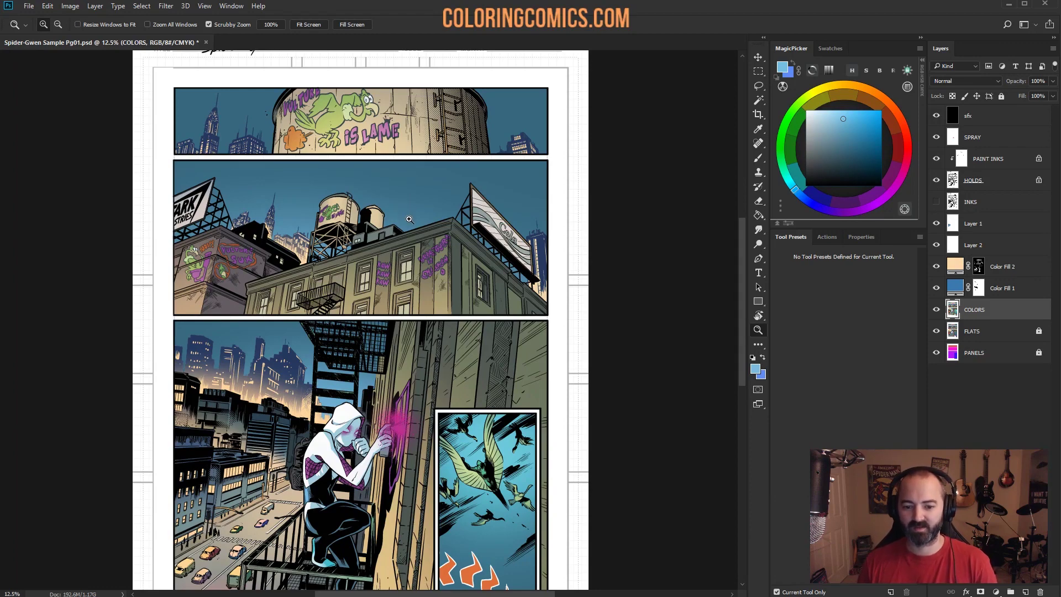
{"action": "left_click", "coordinate": [380, 265]}
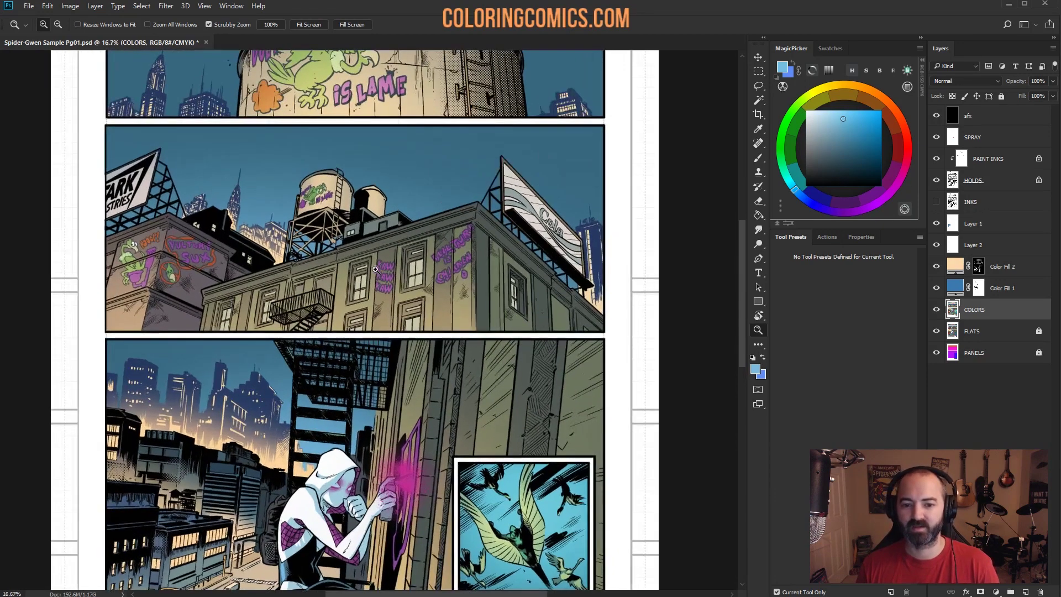
{"action": "left_click_drag", "start_coordinate": [364, 221], "coordinate": [392, 287]}
{"action": "mouse_move", "coordinate": [399, 324]}
{"action": "left_mouse_down"}
{"action": "mouse_move", "coordinate": [418, 214]}
{"action": "mouse_move", "coordinate": [405, 92]}
{"action": "left_mouse_up"}
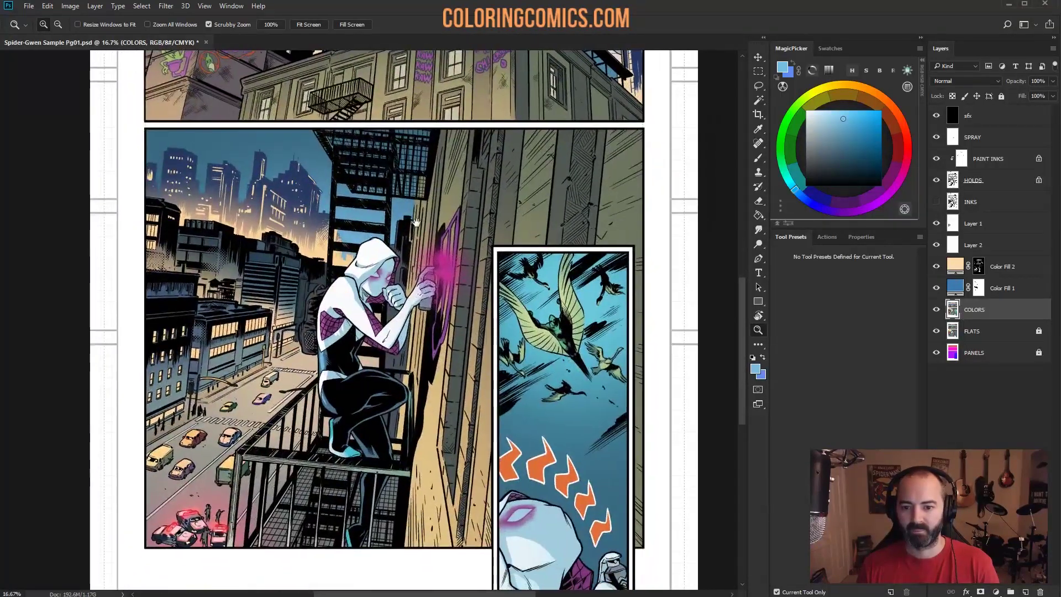
{"action": "left_click_drag", "start_coordinate": [477, 238], "coordinate": [482, 334]}
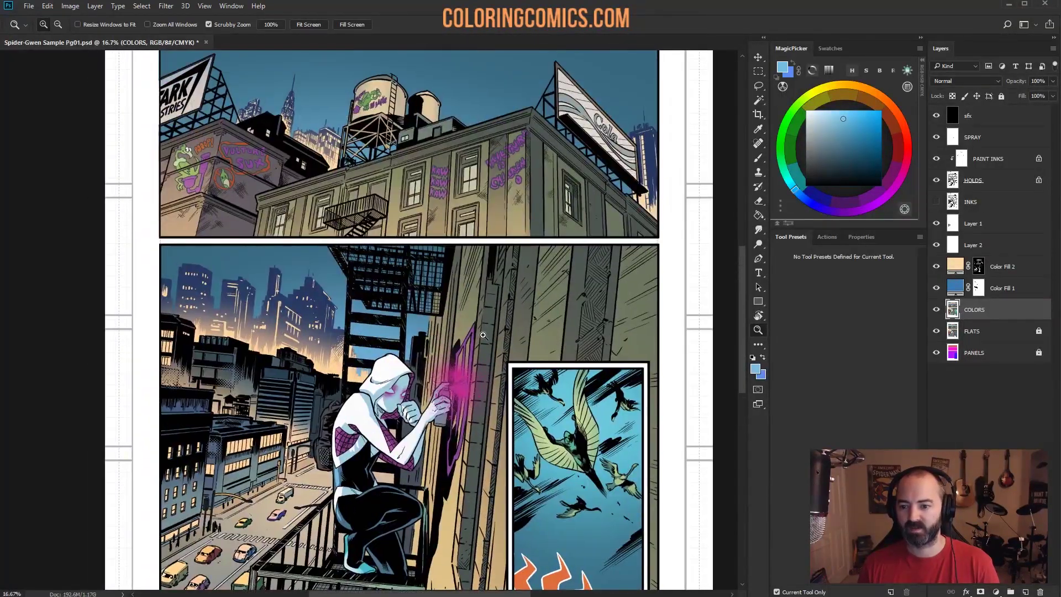
{"action": "left_click", "coordinate": [455, 341], "text": "alt"}
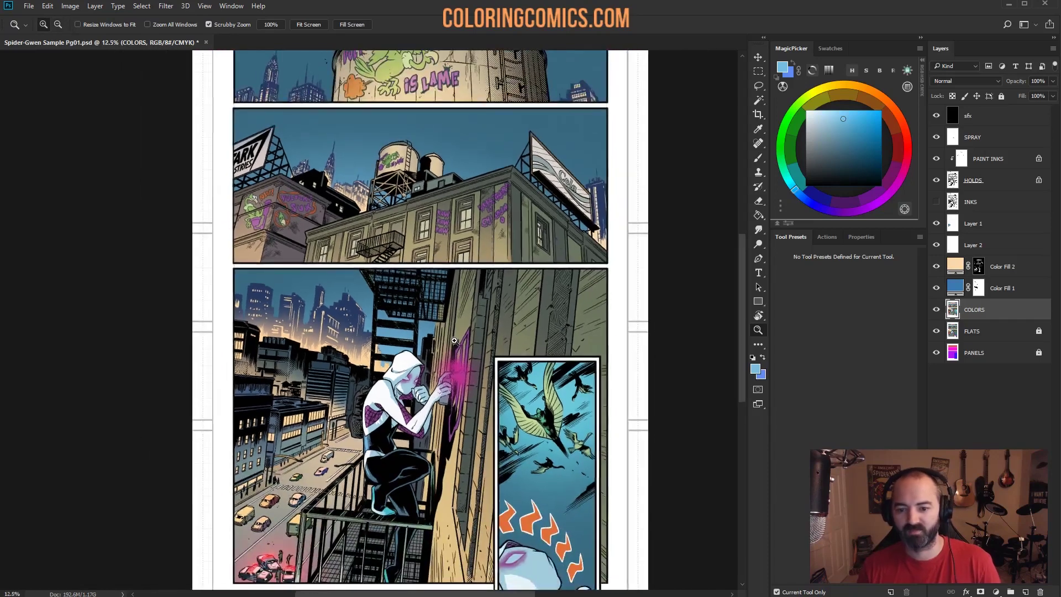
{"action": "scroll", "coordinate": [444, 332], "scroll_direction": "down", "scroll_amount": 1}
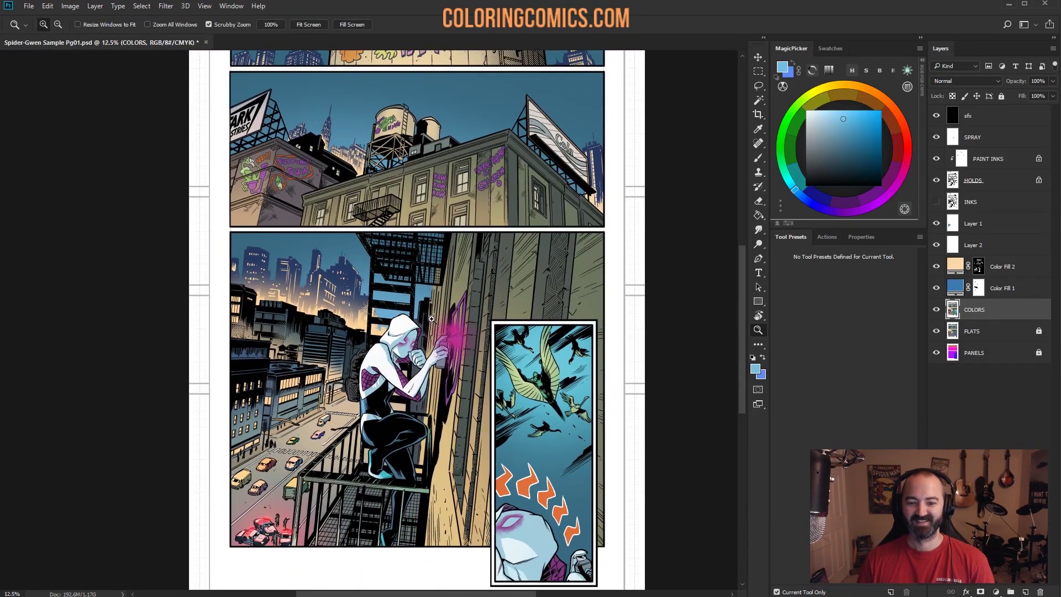
{"action": "scroll", "coordinate": [432, 208], "scroll_direction": "up", "scroll_amount": 2}
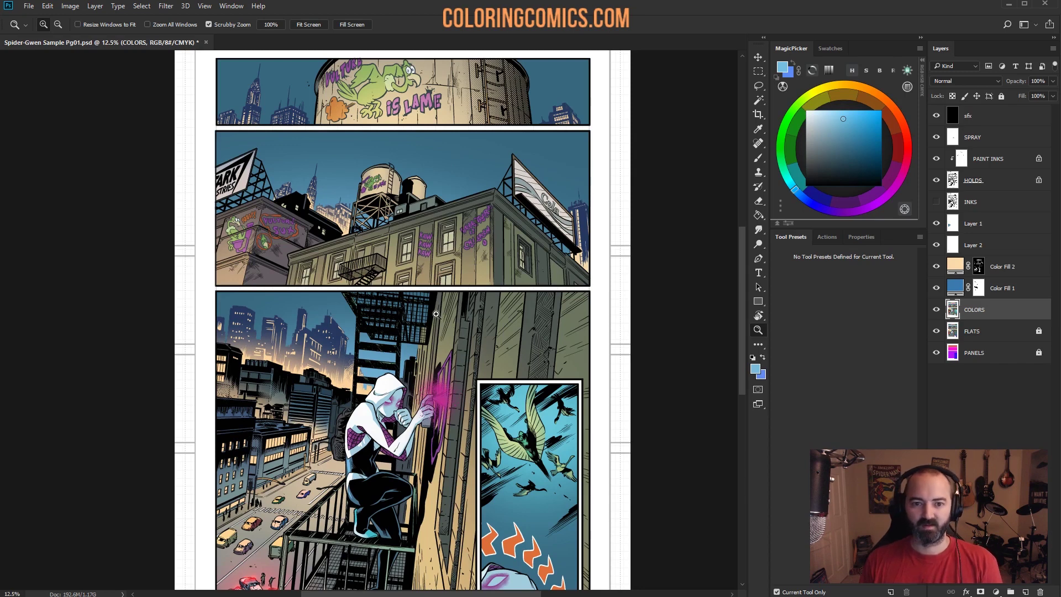
{"action": "key", "text": "alt+Tab"}
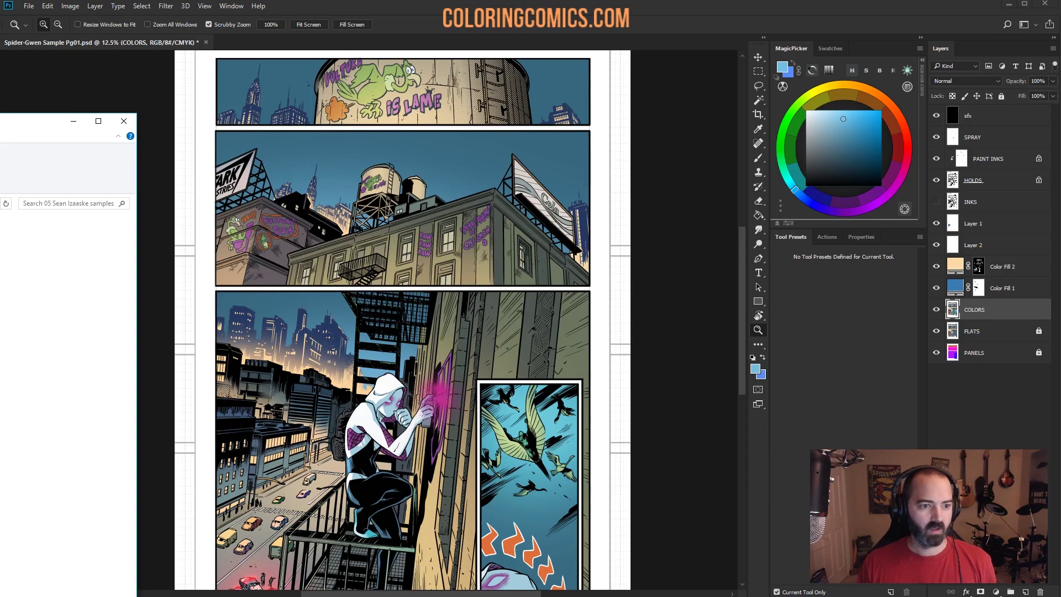
{"action": "left_click_drag", "start_coordinate": [33, 121], "coordinate": [56, 157]}
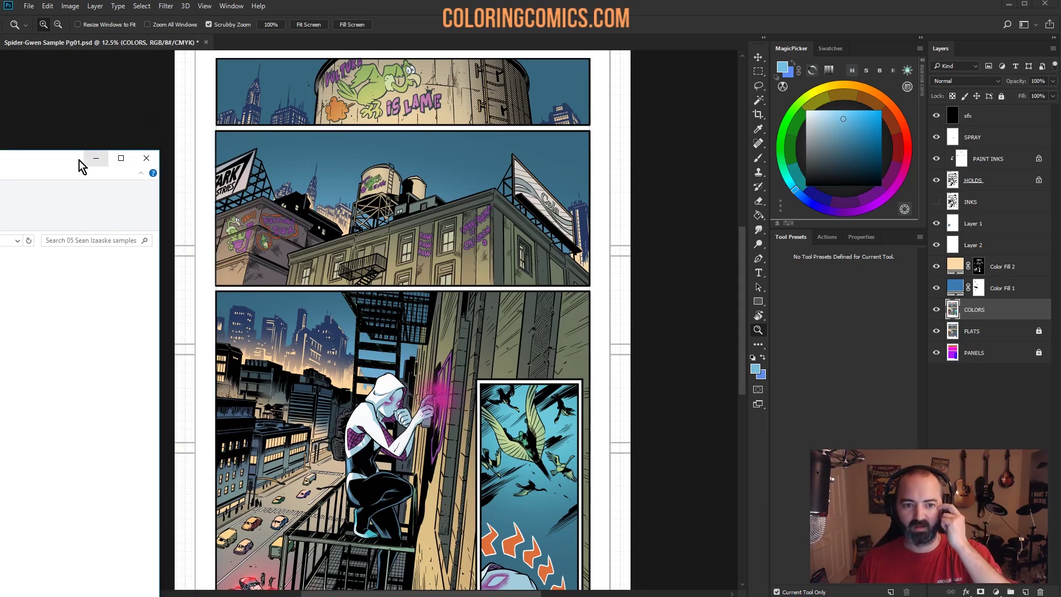
{"action": "left_click_drag", "start_coordinate": [43, 170], "coordinate": [0, 165]}
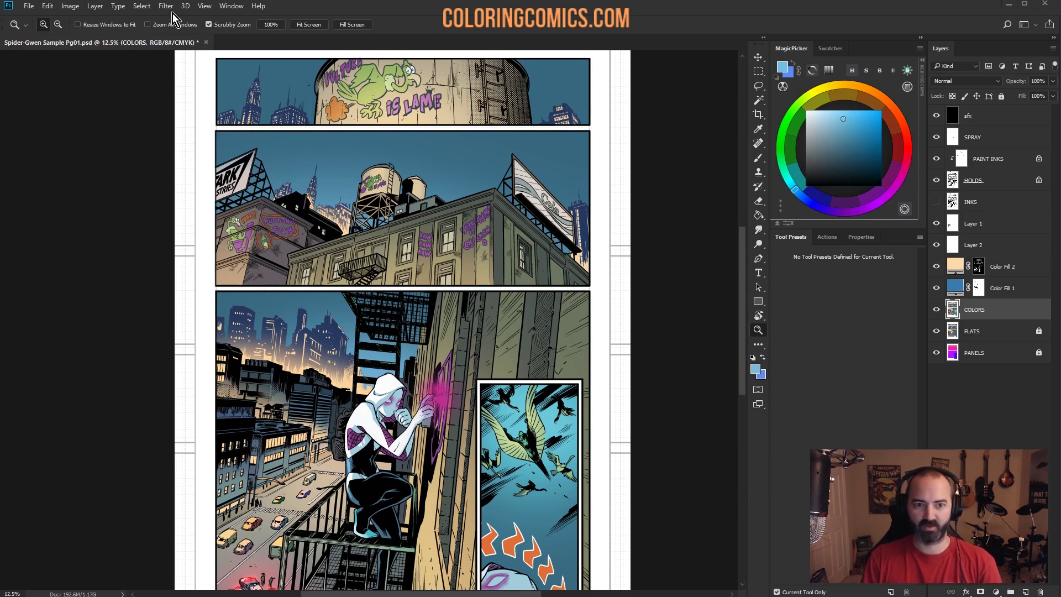
Step: Create a new portrait document of 3312 × 3888 pixels at 600 pixels/inch, in 8-bit RGB Color with a white background
{"action": "left_click", "coordinate": [29, 6]}
{"action": "left_click", "coordinate": [29, 6]}
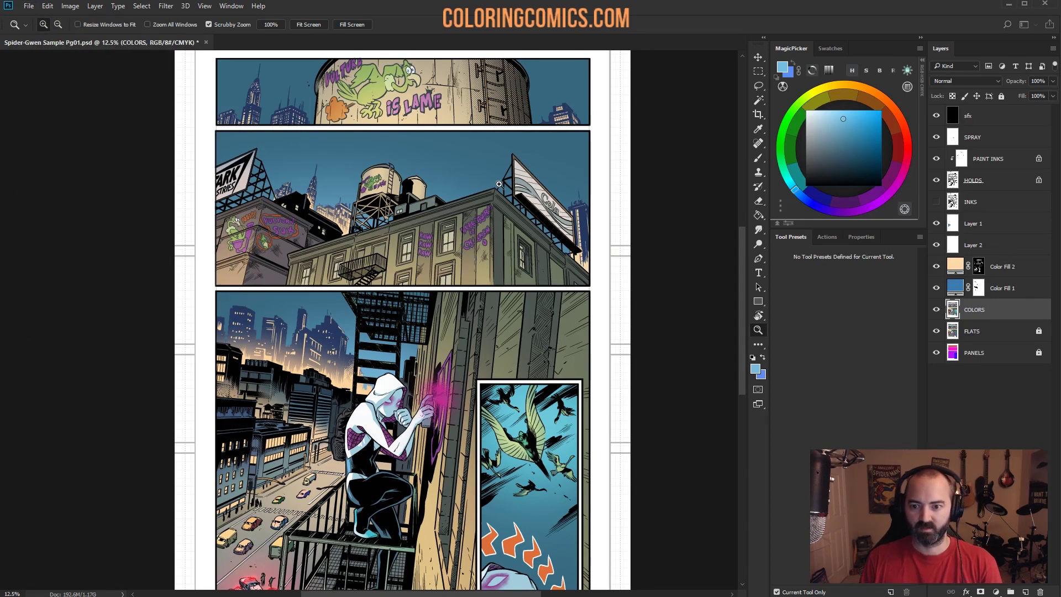
{"action": "key", "text": "ctrl+n"}
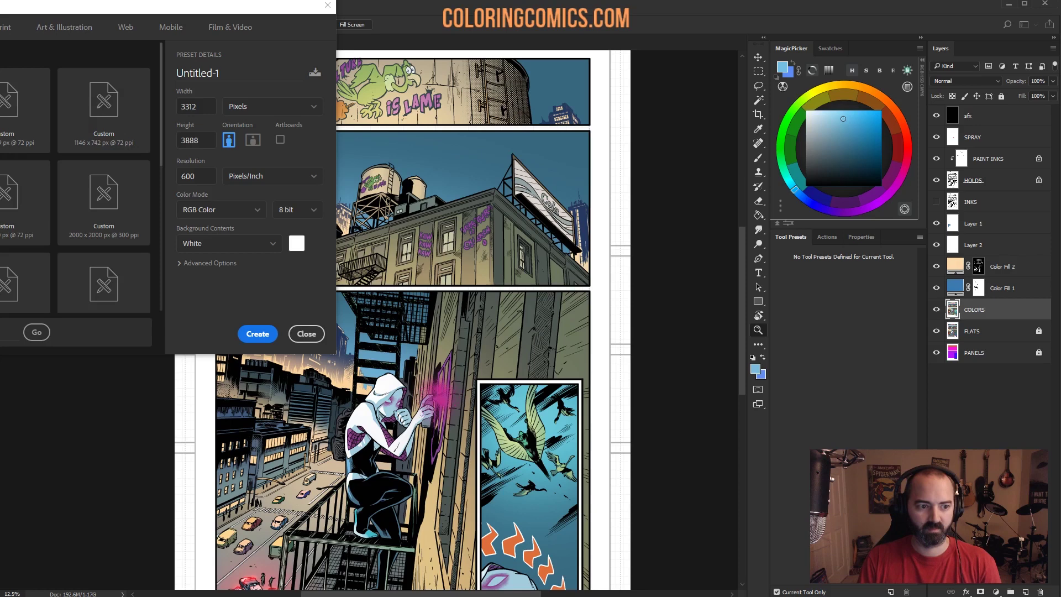
{"action": "left_click", "coordinate": [258, 334]}
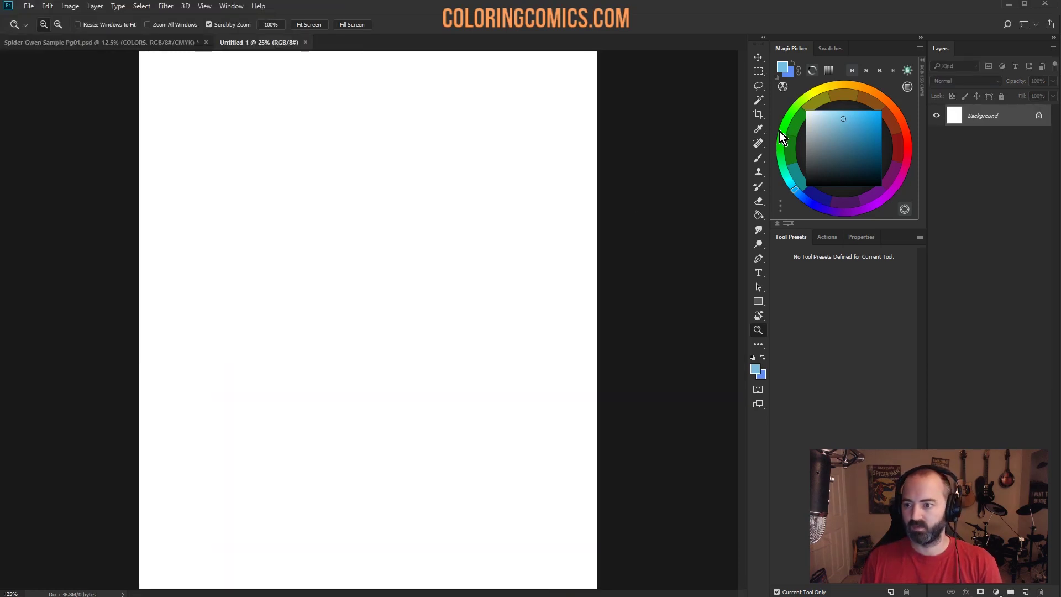
Step: Choose a dark, desaturated grey-blue, try soft-brush strokes across the upper canvas, and undo them
{"action": "left_click", "coordinate": [828, 155]}
{"action": "key", "text": "b"}
{"action": "left_click", "coordinate": [264, 216]}
{"action": "left_click", "coordinate": [514, 216]}
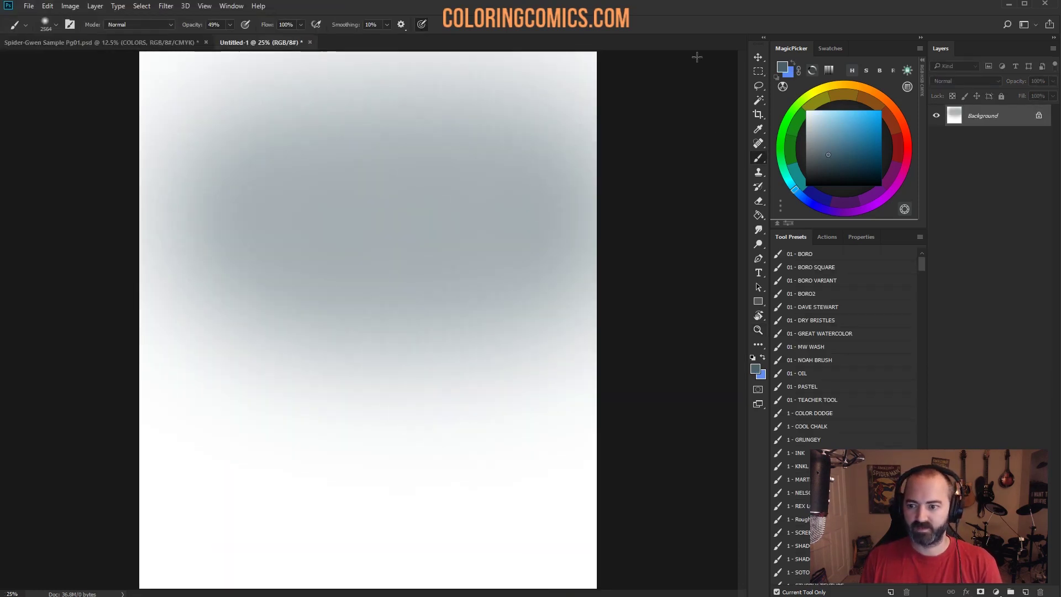
{"action": "key", "text": "ctrl+alt+z"}
{"action": "key", "text": "ctrl+alt+z"}
Step: Paint a large grey-blue rectangle across the middle of the canvas with the 01 - BORO SQUARE brush
{"action": "left_click", "coordinate": [816, 267]}
{"action": "left_click", "coordinate": [250, 264]}
{"action": "mouse_move", "coordinate": [334, 259]}
{"action": "left_mouse_down"}
{"action": "mouse_move", "coordinate": [569, 376]}
{"action": "mouse_move", "coordinate": [219, 310]}
{"action": "mouse_move", "coordinate": [282, 332]}
{"action": "mouse_move", "coordinate": [523, 279]}
{"action": "mouse_move", "coordinate": [539, 310]}
{"action": "mouse_move", "coordinate": [232, 265]}
{"action": "mouse_move", "coordinate": [324, 369]}
{"action": "mouse_move", "coordinate": [545, 354]}
{"action": "mouse_move", "coordinate": [539, 342]}
{"action": "left_mouse_up"}
{"action": "mouse_move", "coordinate": [221, 239]}
{"action": "left_mouse_down"}
{"action": "mouse_move", "coordinate": [372, 249]}
{"action": "mouse_move", "coordinate": [230, 393]}
{"action": "mouse_move", "coordinate": [354, 213]}
{"action": "mouse_move", "coordinate": [572, 216]}
{"action": "left_mouse_up"}
{"action": "mouse_move", "coordinate": [199, 213]}
{"action": "left_mouse_down"}
{"action": "mouse_move", "coordinate": [191, 387]}
{"action": "mouse_move", "coordinate": [249, 420]}
{"action": "mouse_move", "coordinate": [552, 221]}
{"action": "mouse_move", "coordinate": [423, 368]}
{"action": "mouse_move", "coordinate": [522, 259]}
{"action": "mouse_move", "coordinate": [232, 321]}
{"action": "mouse_move", "coordinate": [499, 285]}
{"action": "left_mouse_up"}
Step: Choose a brighter, more saturated blue and paint a smaller rectangle in the centre of the grey-blue block
{"action": "left_click", "coordinate": [853, 122]}
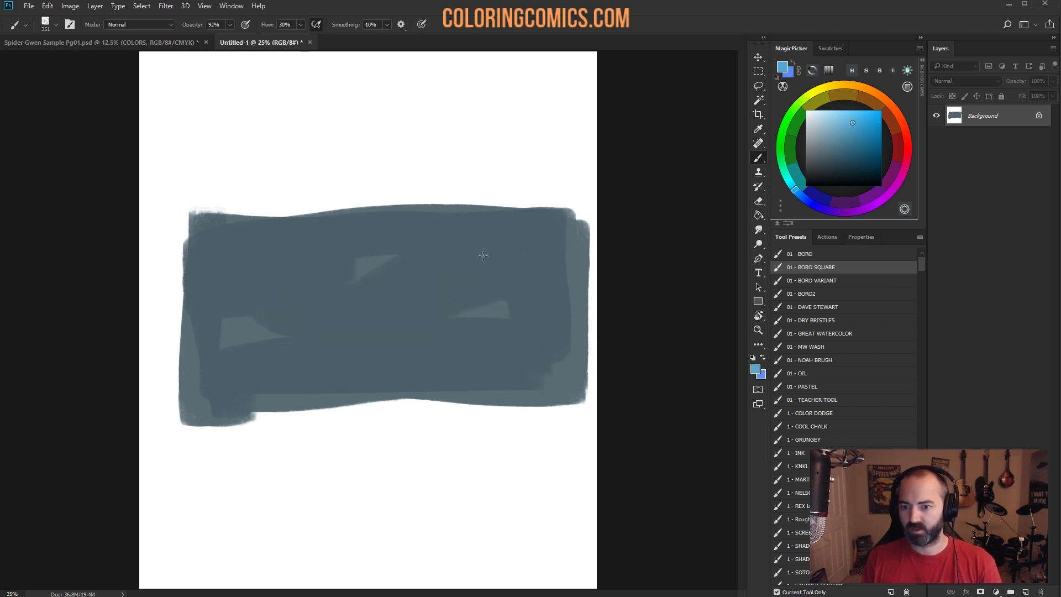
{"action": "mouse_move", "coordinate": [316, 268]}
{"action": "left_mouse_down"}
{"action": "mouse_move", "coordinate": [460, 263]}
{"action": "mouse_move", "coordinate": [468, 311]}
{"action": "mouse_move", "coordinate": [329, 324]}
{"action": "mouse_move", "coordinate": [322, 274]}
{"action": "mouse_move", "coordinate": [429, 281]}
{"action": "mouse_move", "coordinate": [341, 296]}
{"action": "mouse_move", "coordinate": [386, 300]}
{"action": "mouse_move", "coordinate": [331, 316]}
{"action": "mouse_move", "coordinate": [460, 313]}
{"action": "mouse_move", "coordinate": [461, 264]}
{"action": "mouse_move", "coordinate": [463, 323]}
{"action": "mouse_move", "coordinate": [343, 335]}
{"action": "mouse_move", "coordinate": [467, 333]}
{"action": "mouse_move", "coordinate": [459, 260]}
{"action": "left_mouse_up"}
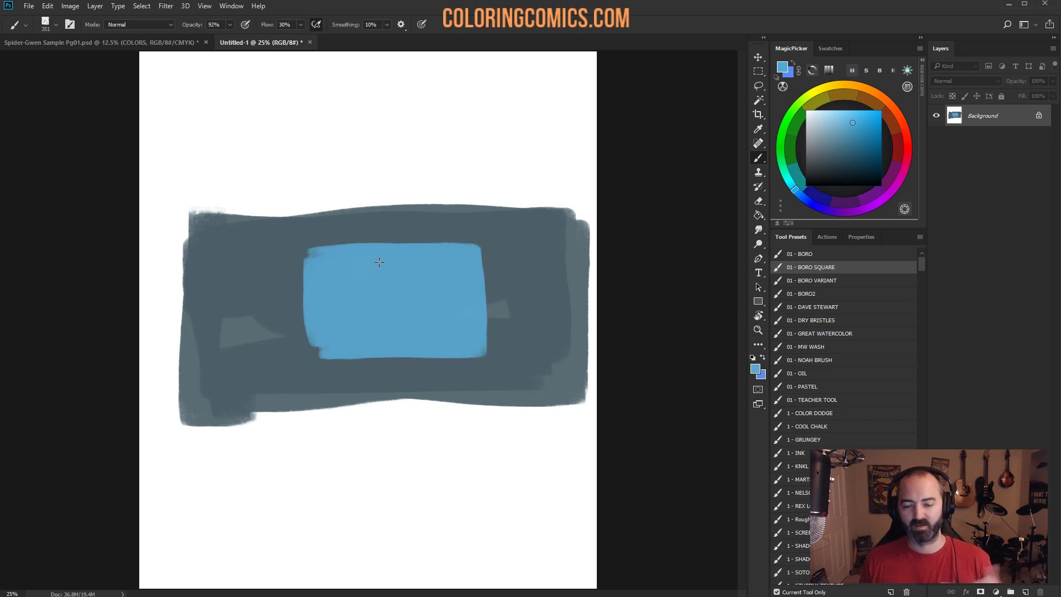
{"action": "mouse_move", "coordinate": [423, 265]}
{"action": "left_mouse_down"}
{"action": "mouse_move", "coordinate": [327, 279]}
{"action": "mouse_move", "coordinate": [329, 332]}
{"action": "left_mouse_up"}
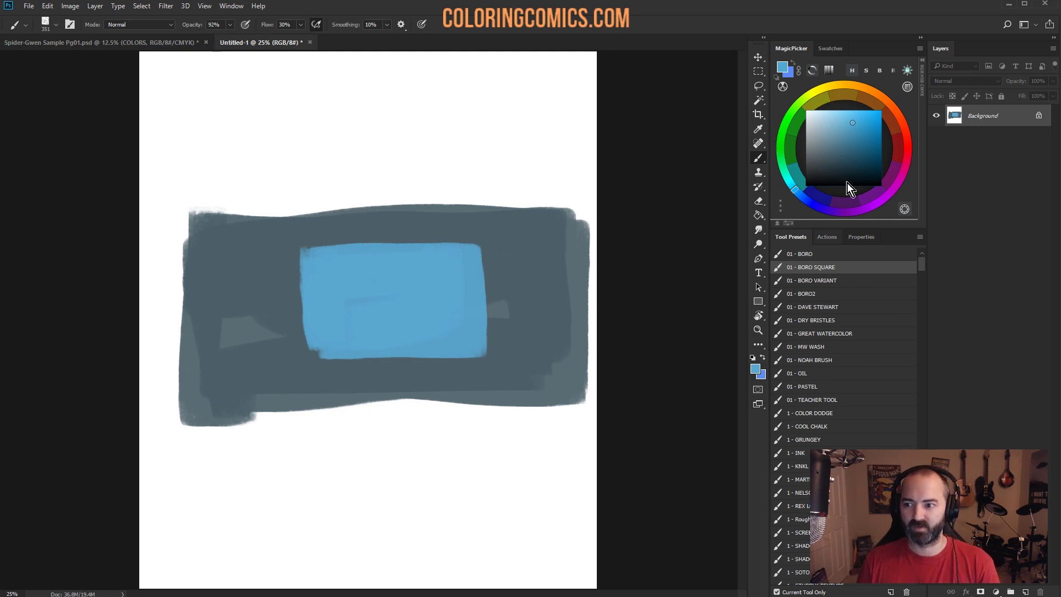
{"action": "double_click", "coordinate": [984, 117]}
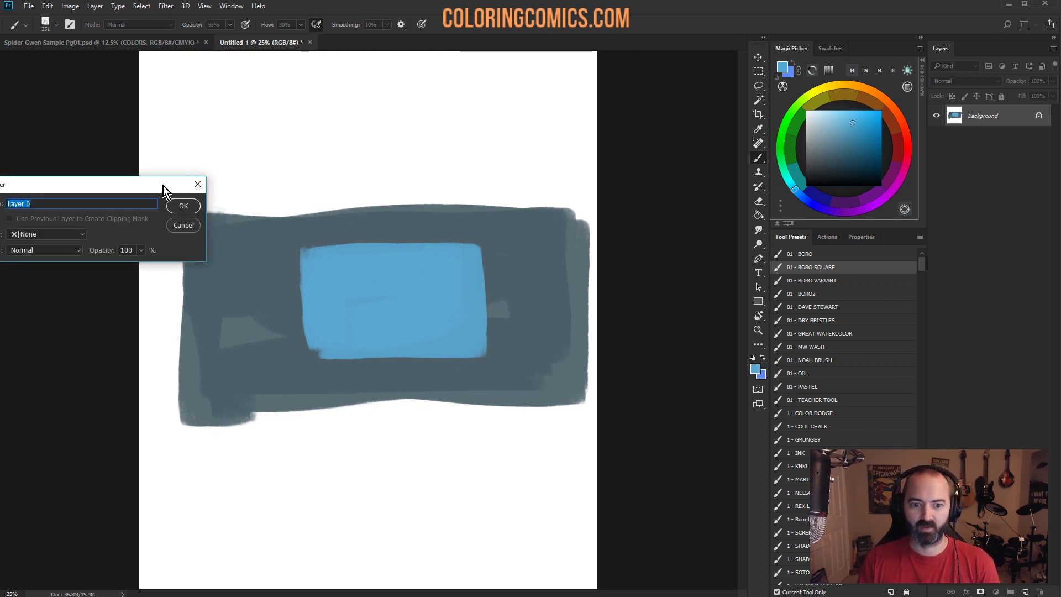
{"action": "left_click_drag", "start_coordinate": [164, 186], "coordinate": [346, 173]}
{"action": "key", "text": "Escape"}
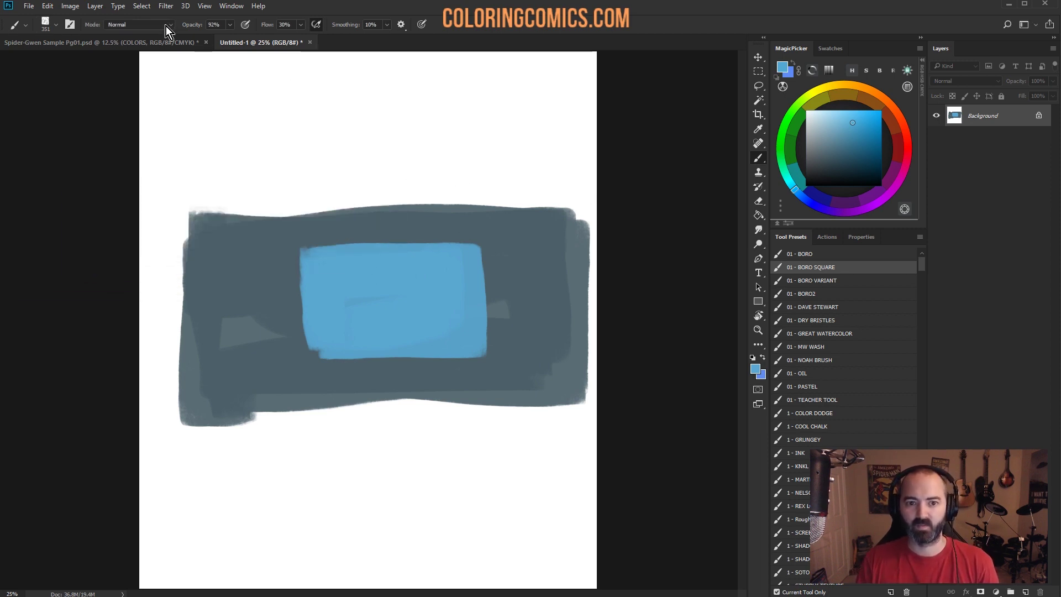
Step: Switch back to the Spider-Gwen page document and view the entire page
{"action": "left_click", "coordinate": [170, 44]}
{"action": "key", "text": "z"}
{"action": "left_click", "coordinate": [509, 293], "text": "alt"}
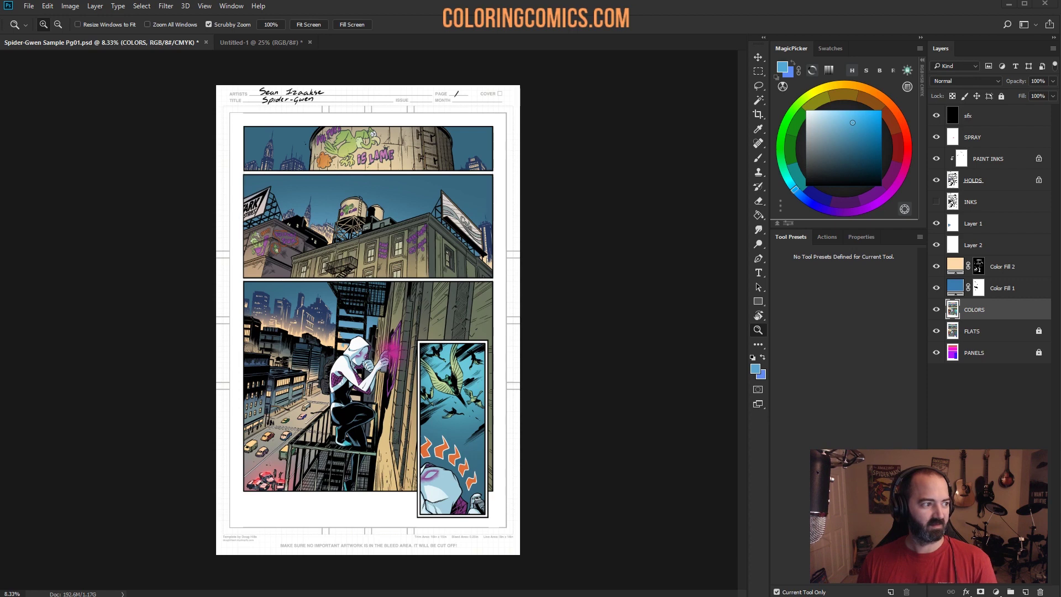
Step: Browse the art folders in File Explorer, open LIGHT TEXTURE.psd in Photoshop and inspect the texture
{"action": "left_click_drag", "start_coordinate": [0, 64], "coordinate": [1052, 156]}
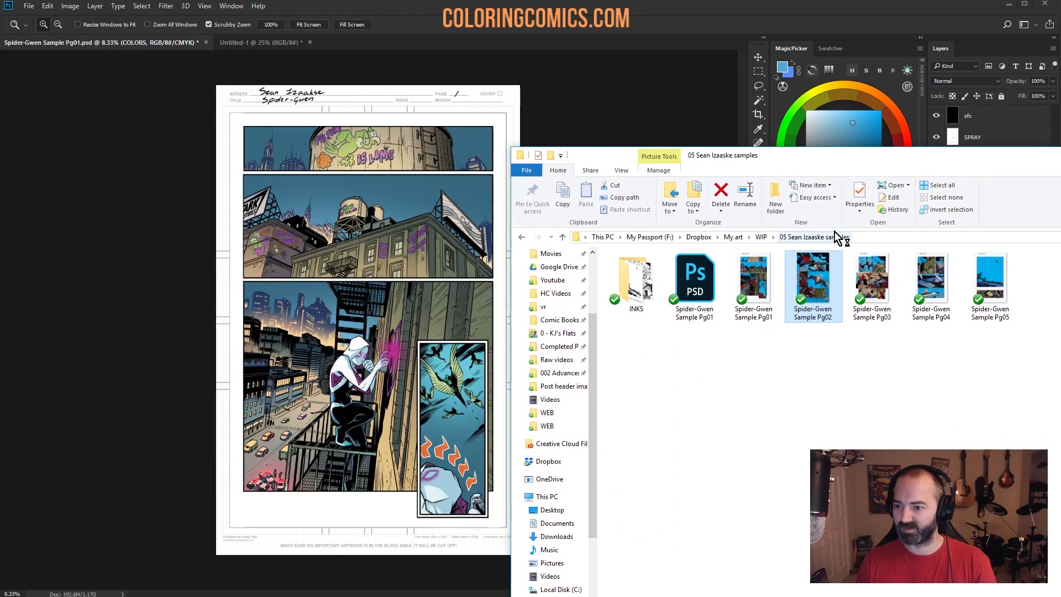
{"action": "left_click_drag", "start_coordinate": [842, 176], "coordinate": [791, 213]}
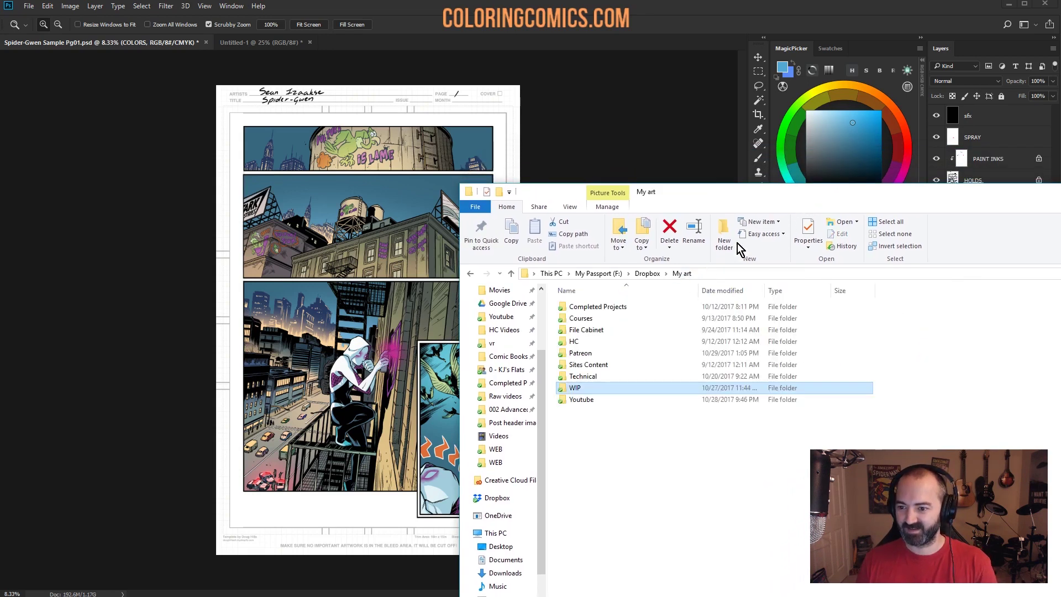
{"action": "left_click", "coordinate": [685, 274]}
{"action": "left_click_drag", "start_coordinate": [727, 204], "coordinate": [0, 177]}
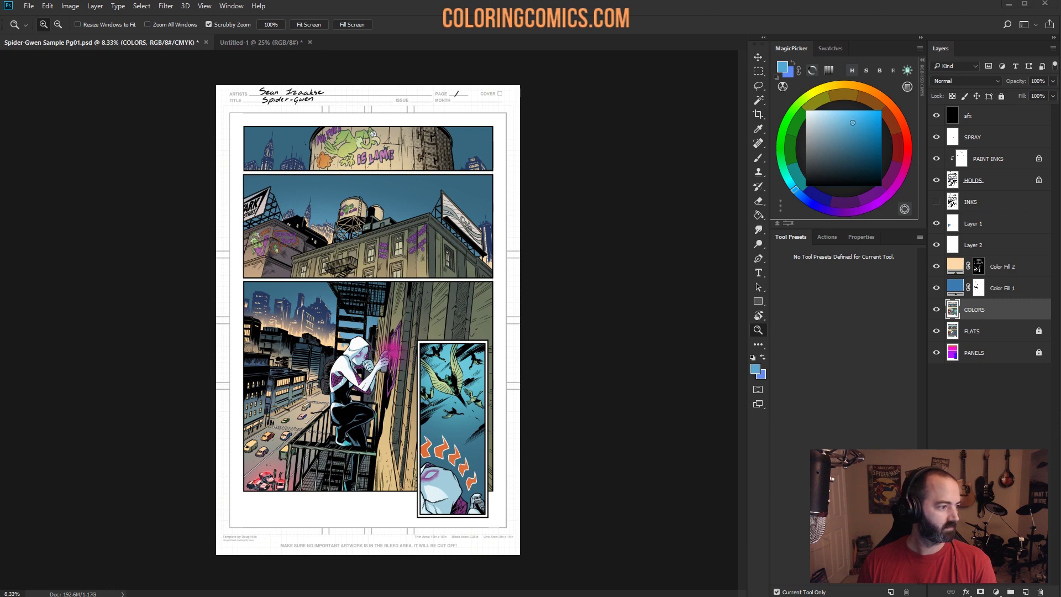
{"action": "left_click_drag", "start_coordinate": [0, 182], "coordinate": [519, 38]}
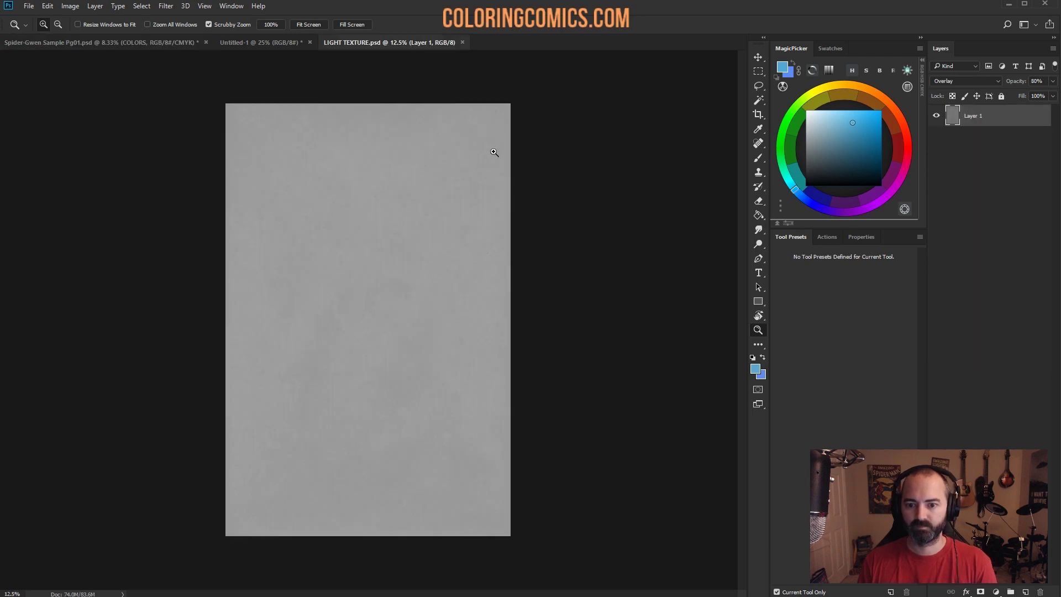
{"action": "left_click", "coordinate": [430, 159]}
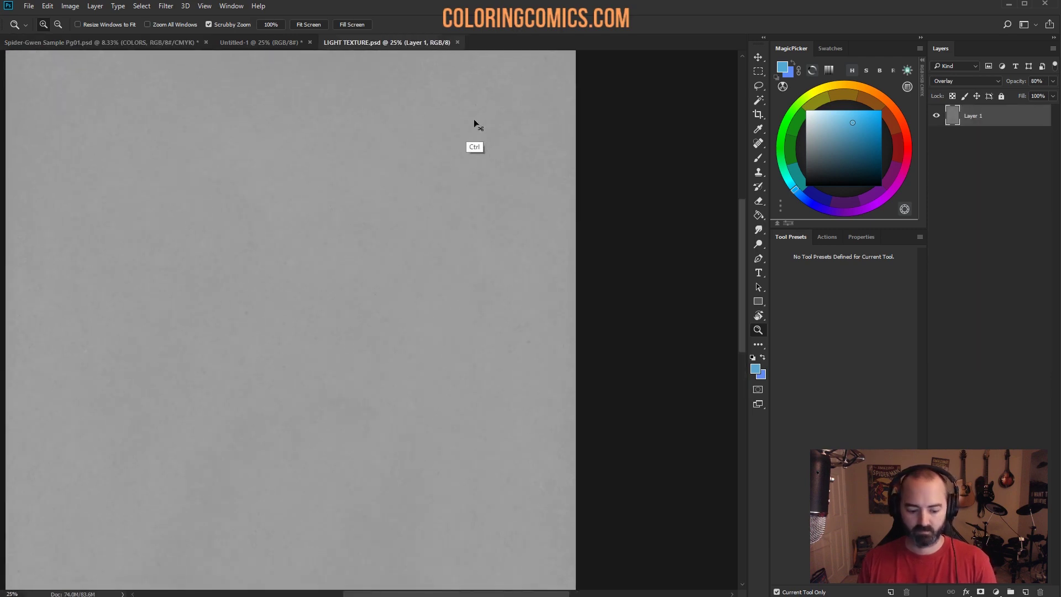
Step: Copy the light texture into the Spider-Gwen page as a new layer above COLORS and darken it with Levels
{"action": "left_click", "coordinate": [126, 43]}
{"action": "key", "text": "ctrl+plus"}
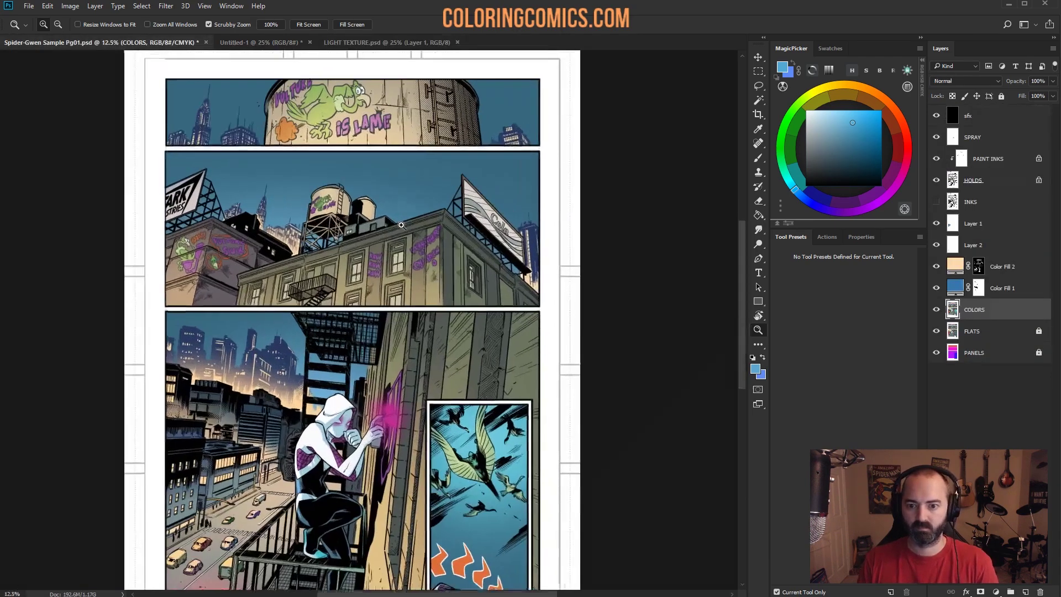
{"action": "scroll", "coordinate": [457, 371], "scroll_direction": "up", "scroll_amount": 1}
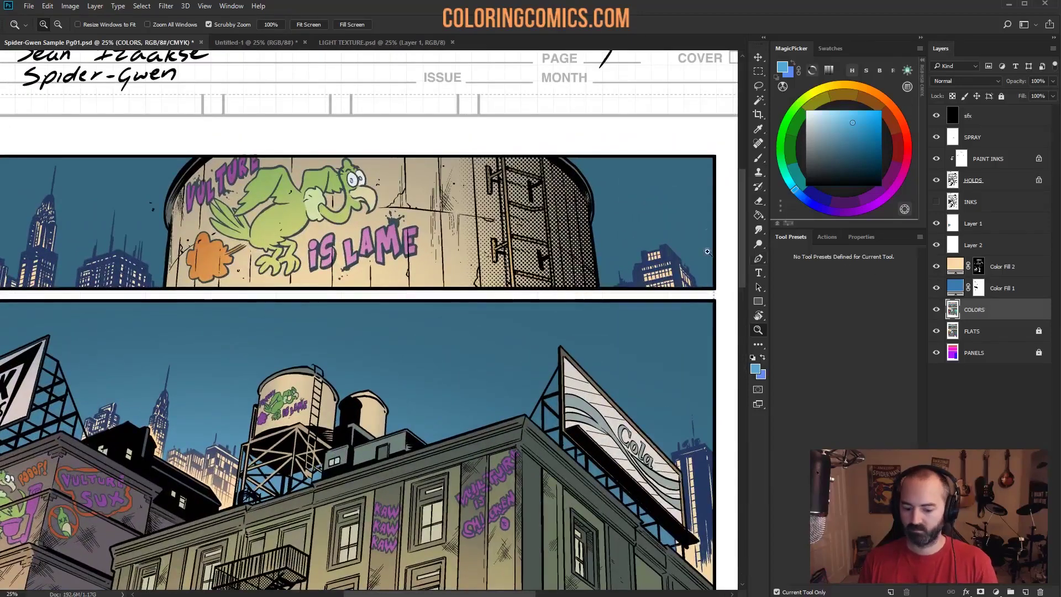
{"action": "key", "text": "ctrl+shift+alt+n"}
{"action": "key", "text": "ctrl+v"}
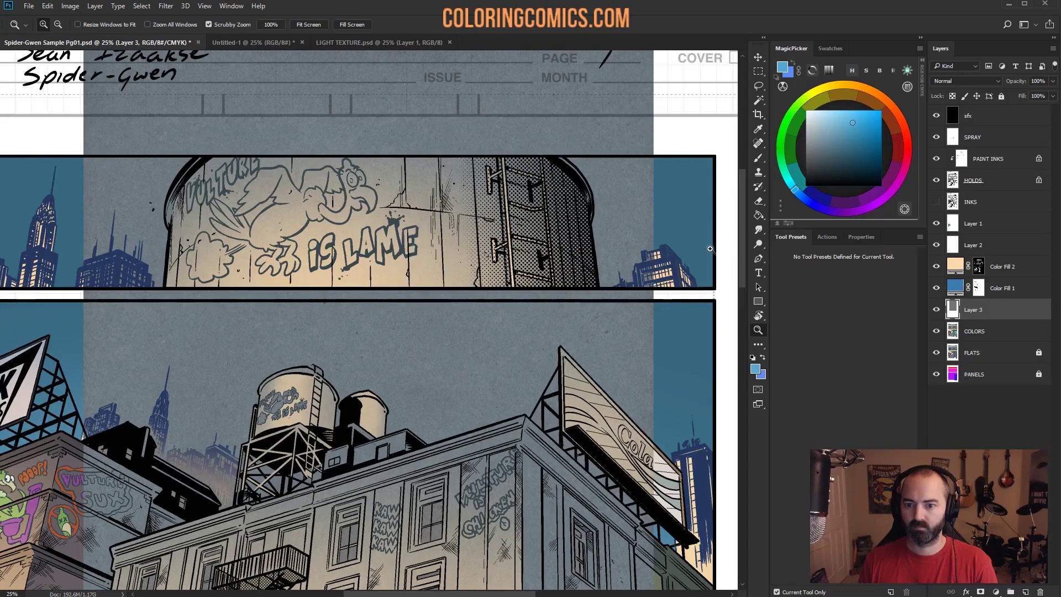
{"action": "double_click", "coordinate": [962, 292]}
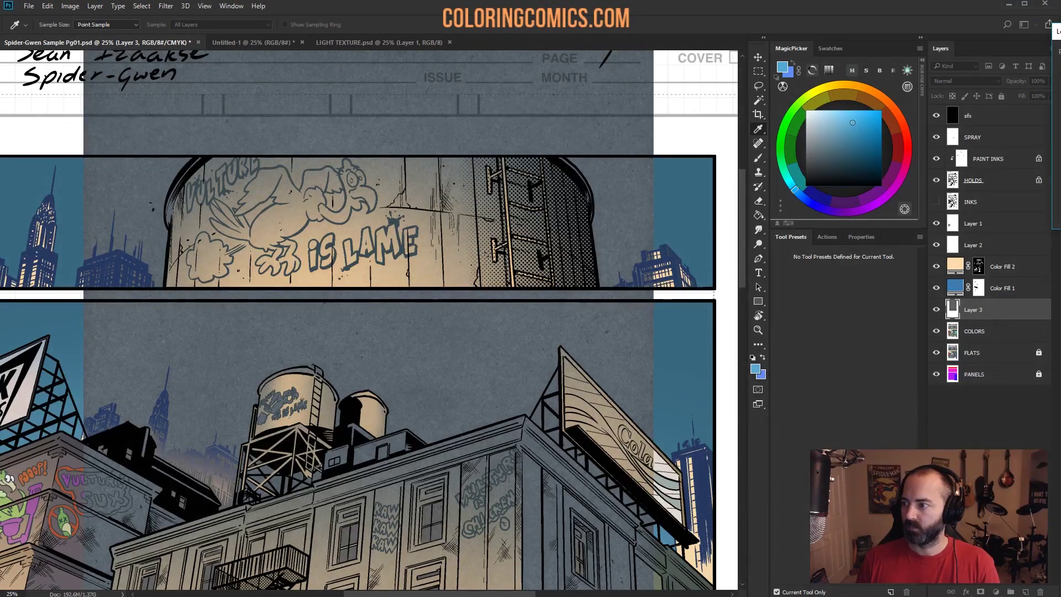
{"action": "key", "text": "z"}
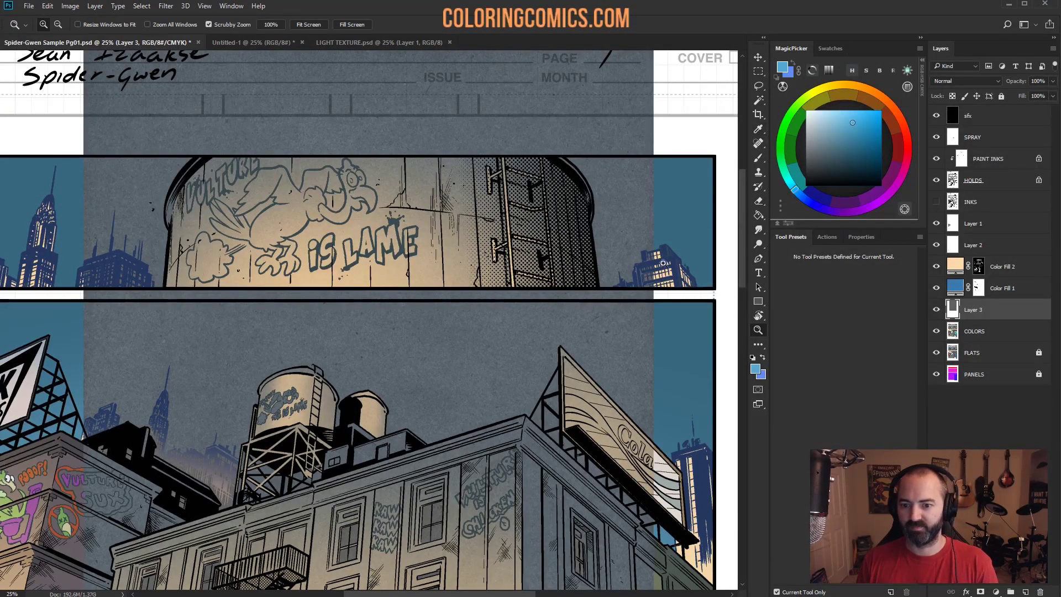
Step: Select the first panel's water tank and its graffiti from COLORS with the Magic Wand, restricting the selection to that panel using PANELS
{"action": "left_click", "coordinate": [978, 330]}
{"action": "key", "text": "w"}
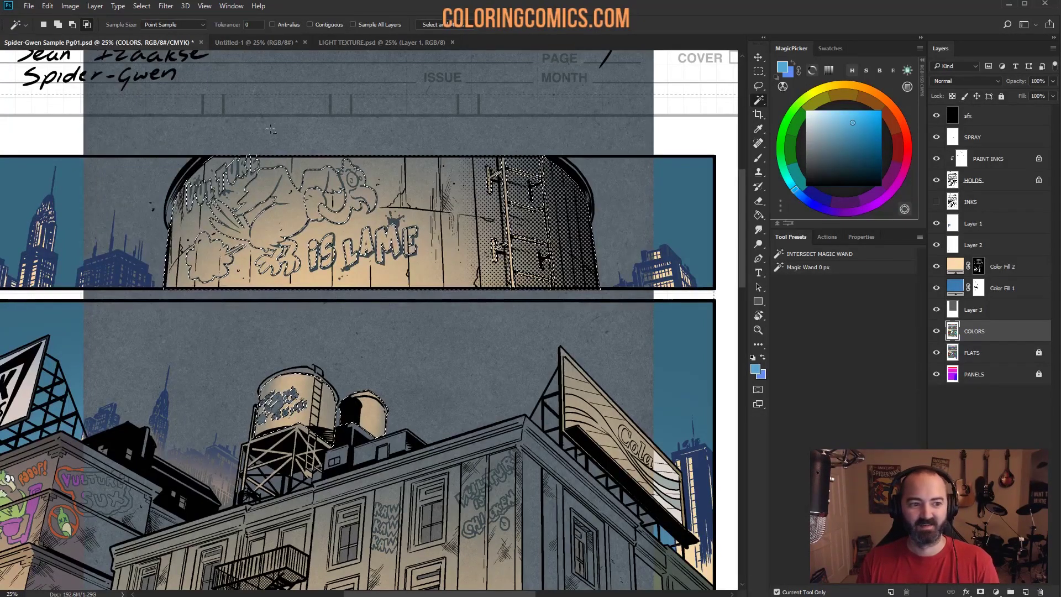
{"action": "key", "text": "shift"}
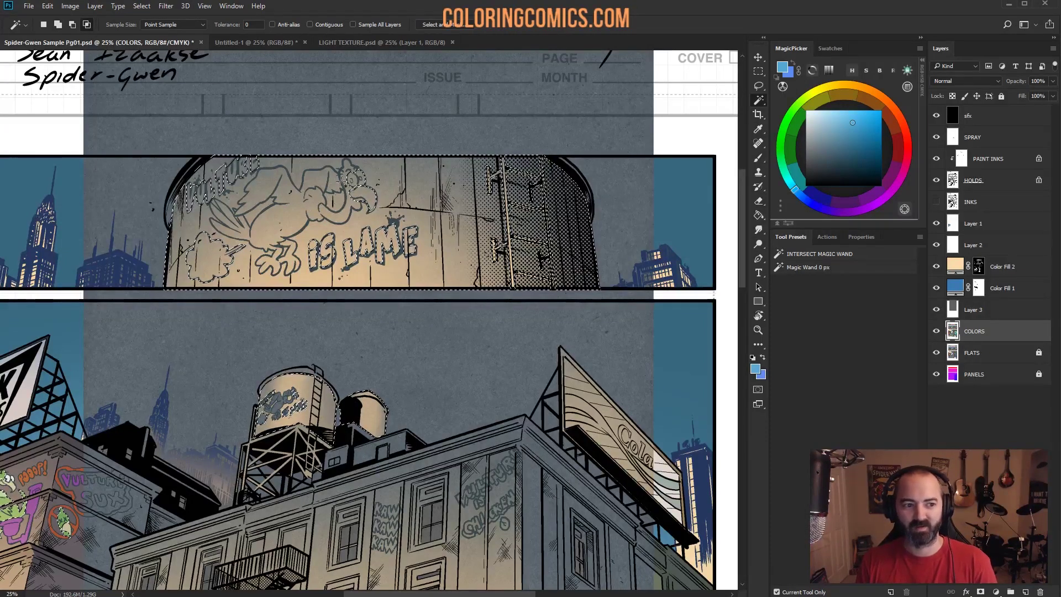
{"action": "left_click", "coordinate": [240, 249], "text": "shift"}
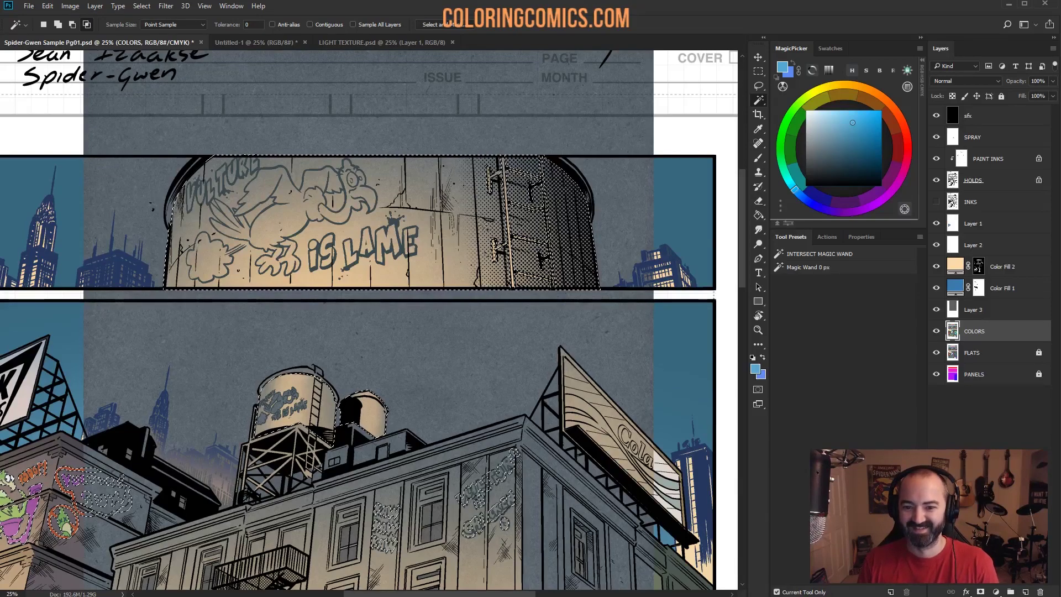
{"action": "key", "text": "alt+bracketright"}
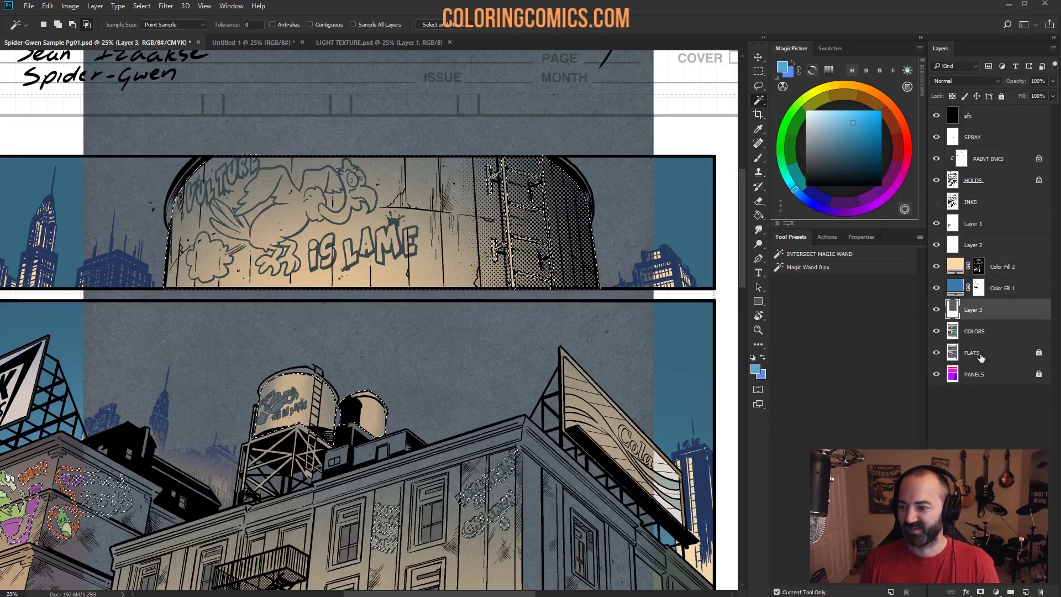
{"action": "key", "text": "alt+comma"}
{"action": "left_click", "coordinate": [678, 244]}
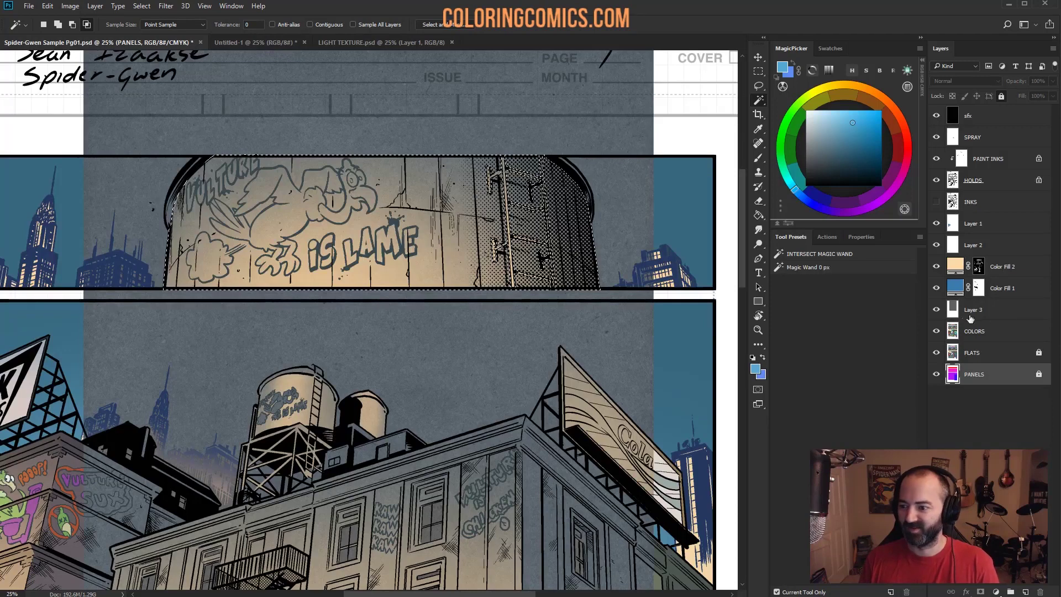
Step: Mask the texture layer to the water tank selection and set its blend mode to Overlay
{"action": "left_click", "coordinate": [970, 316]}
{"action": "key", "text": "b"}
{"action": "left_click", "coordinate": [980, 591]}
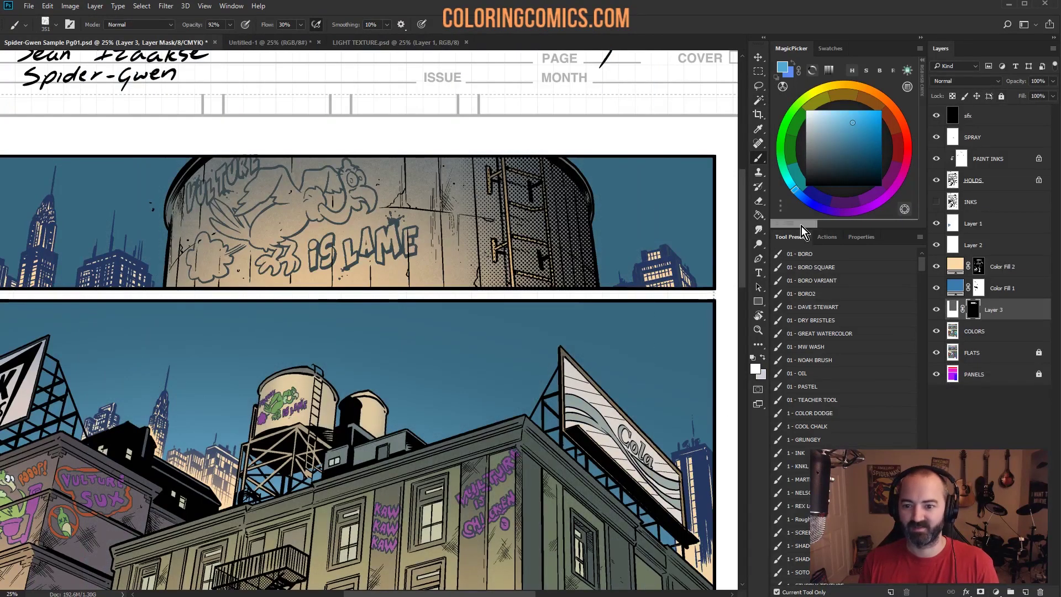
{"action": "left_click", "coordinate": [965, 81]}
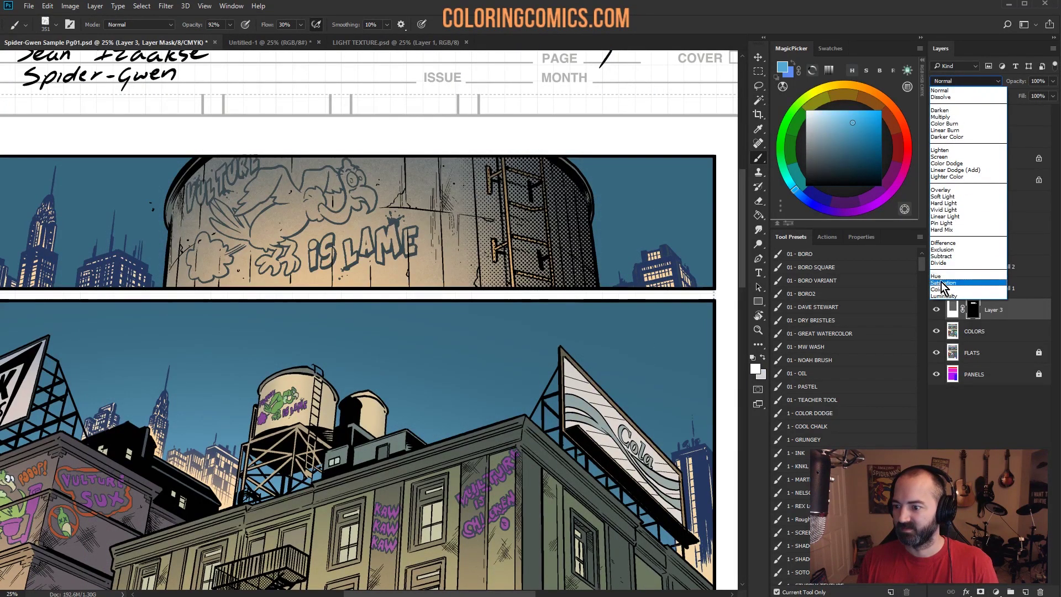
{"action": "left_click", "coordinate": [941, 190]}
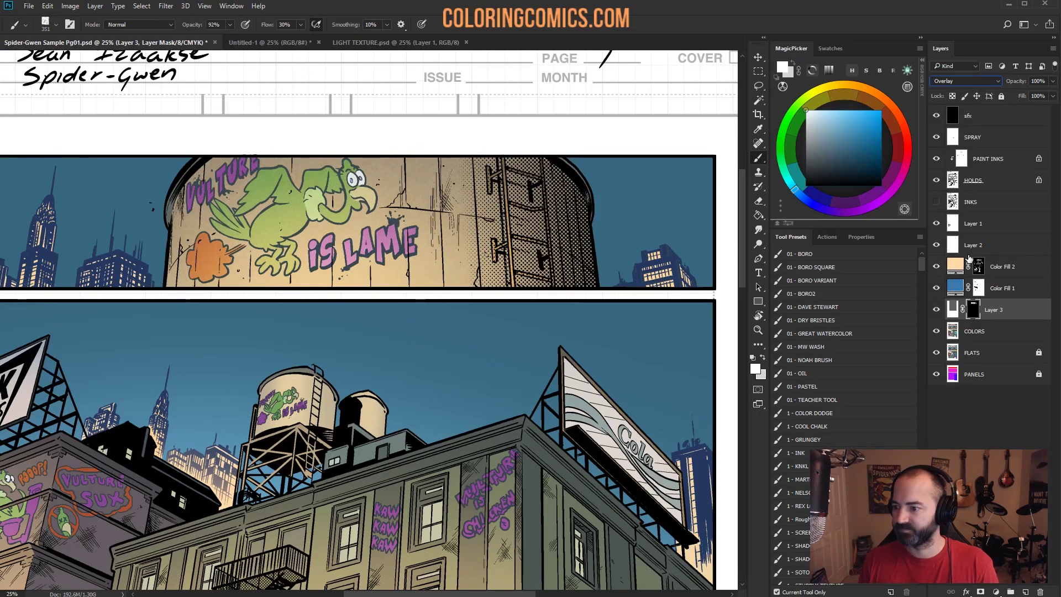
Step: Try brightening the masked texture itself with a tonal adjustment, then undo it
{"action": "left_click", "coordinate": [953, 310]}
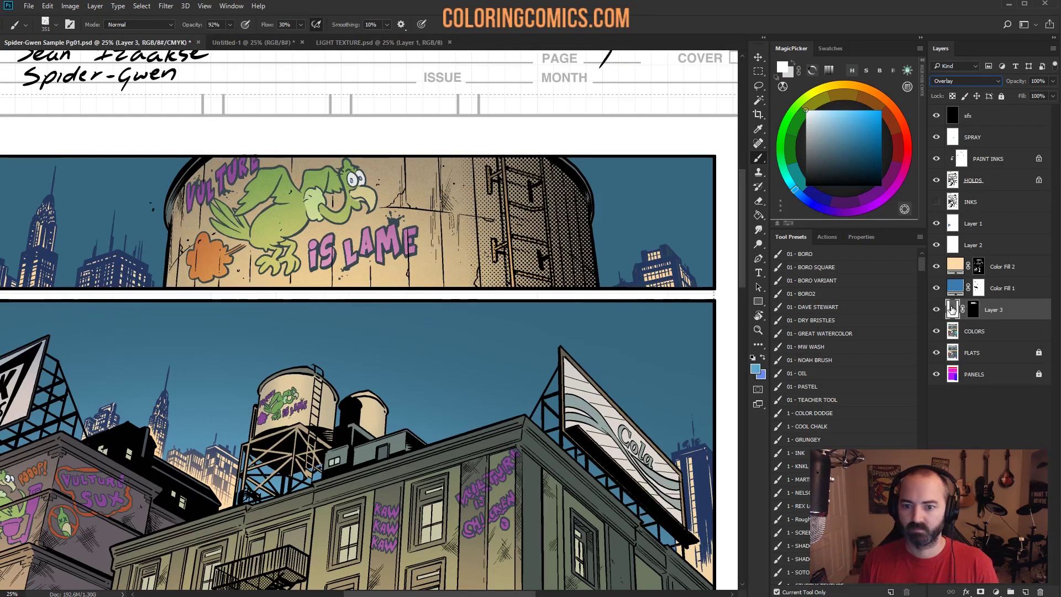
{"action": "key", "text": "i"}
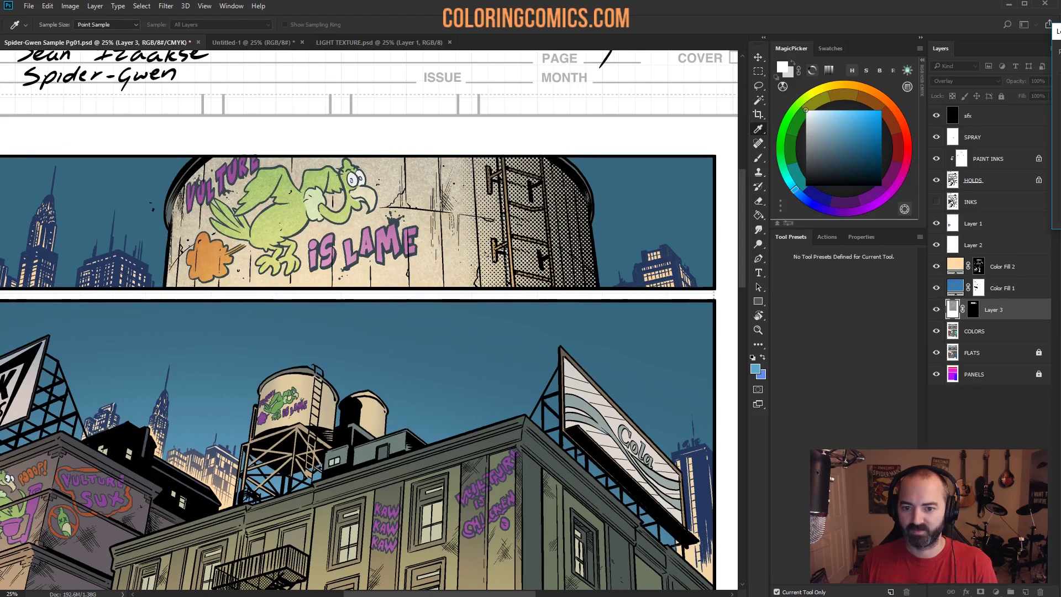
{"action": "key", "text": "b"}
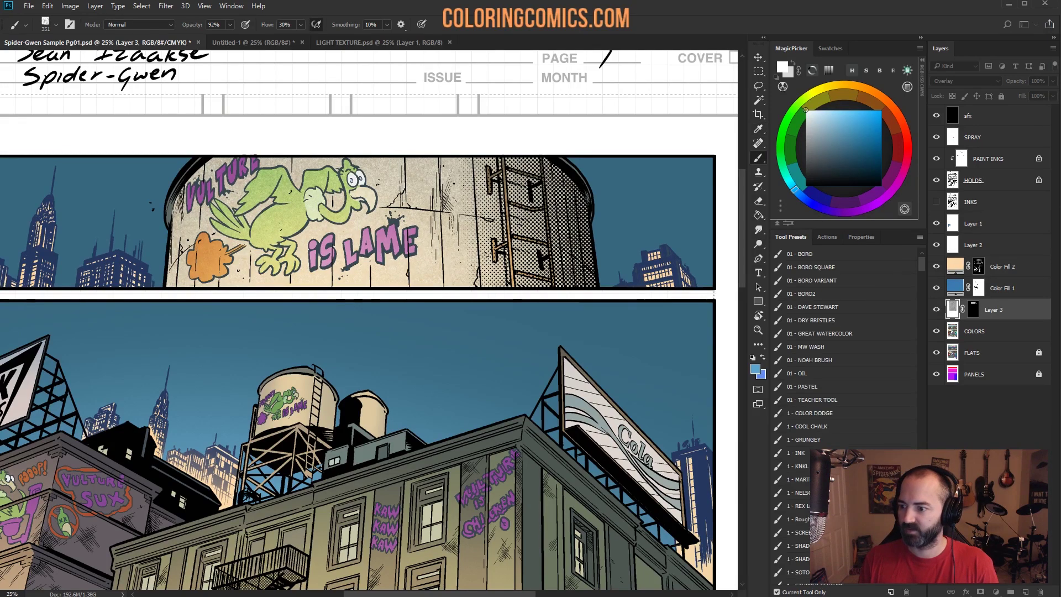
{"action": "left_click", "coordinate": [1052, 81]}
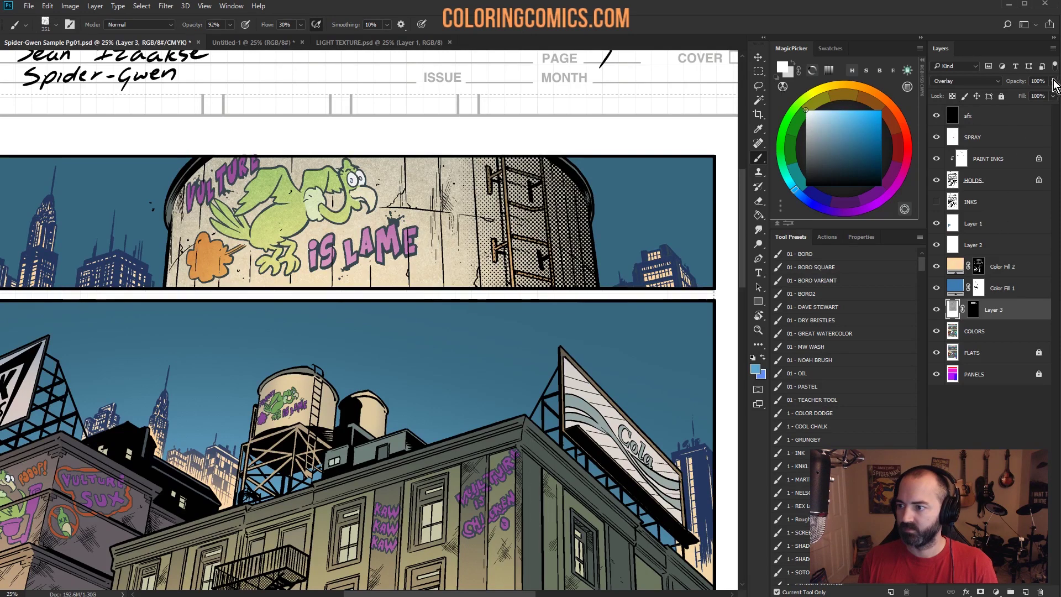
{"action": "mouse_move", "coordinate": [1053, 94]}
{"action": "left_mouse_down"}
{"action": "mouse_move", "coordinate": [998, 103]}
{"action": "mouse_move", "coordinate": [1051, 101]}
{"action": "left_mouse_up"}
{"action": "left_click_drag", "start_coordinate": [636, 194], "coordinate": [671, 162]}
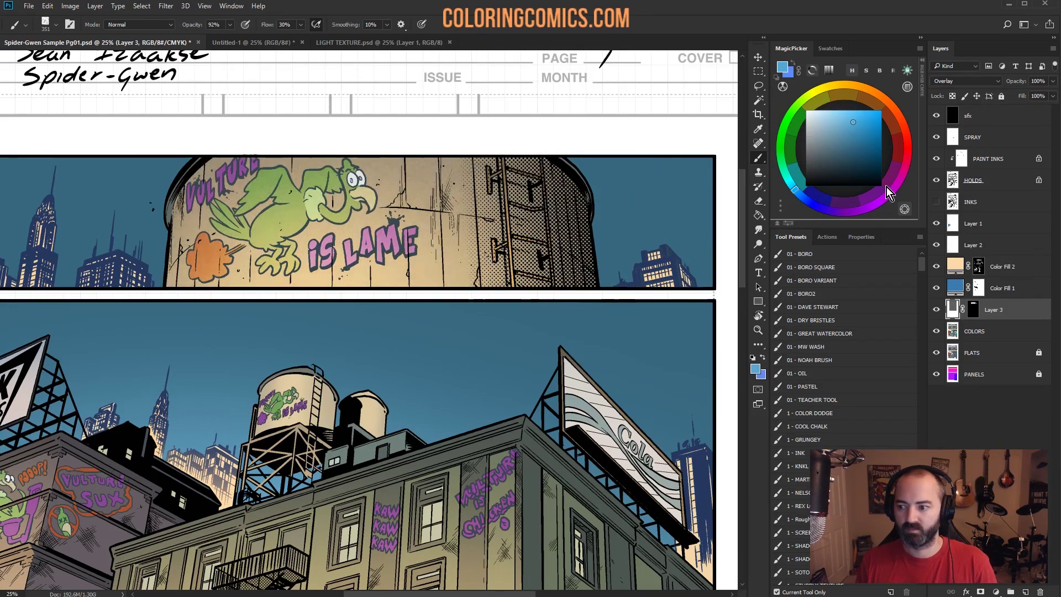
Step: Try the texture layer in Normal blend mode at reduced opacity, then return it to 100%
{"action": "left_click", "coordinate": [967, 81]}
{"action": "left_click", "coordinate": [956, 86]}
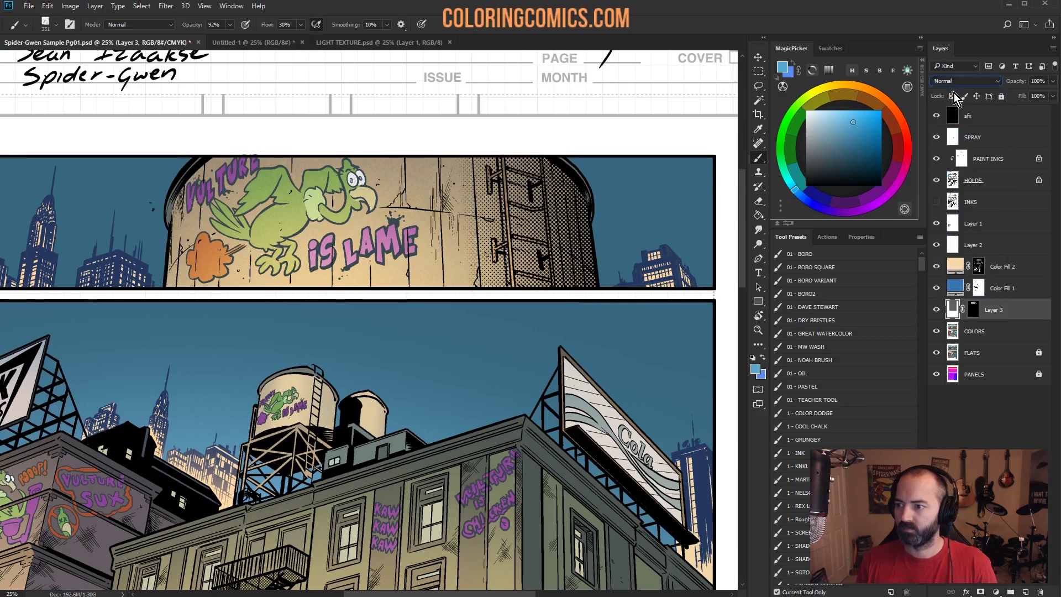
{"action": "left_click", "coordinate": [1053, 81]}
{"action": "mouse_move", "coordinate": [1051, 95]}
{"action": "left_mouse_down"}
{"action": "mouse_move", "coordinate": [1022, 104]}
{"action": "mouse_move", "coordinate": [1056, 101]}
{"action": "left_mouse_up"}
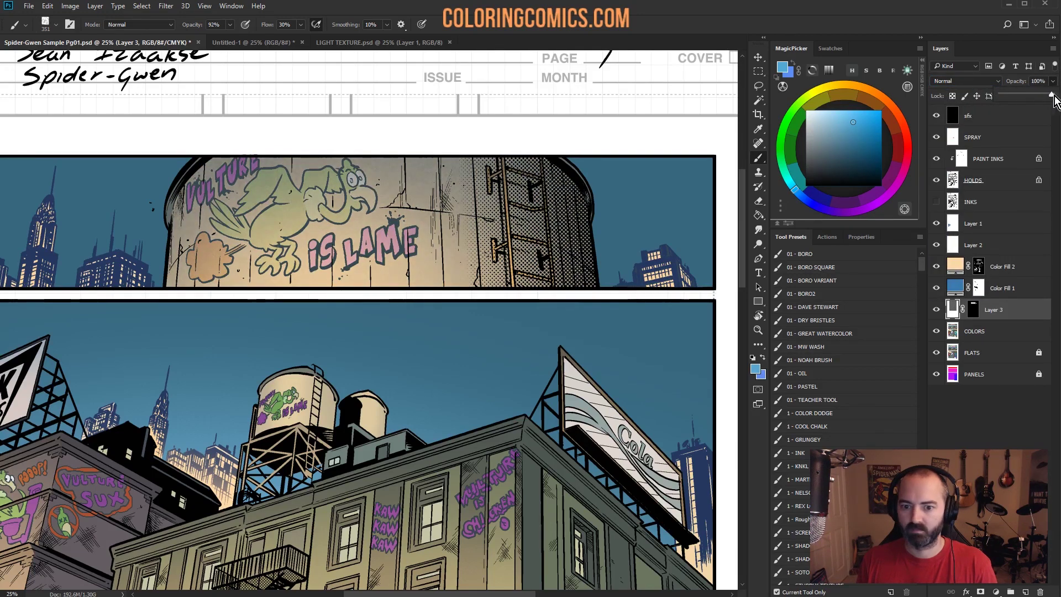
Step: Compare blend modes on the texture layer, starting from Color Burn, and settle on Hard Light
{"action": "left_click", "coordinate": [966, 81]}
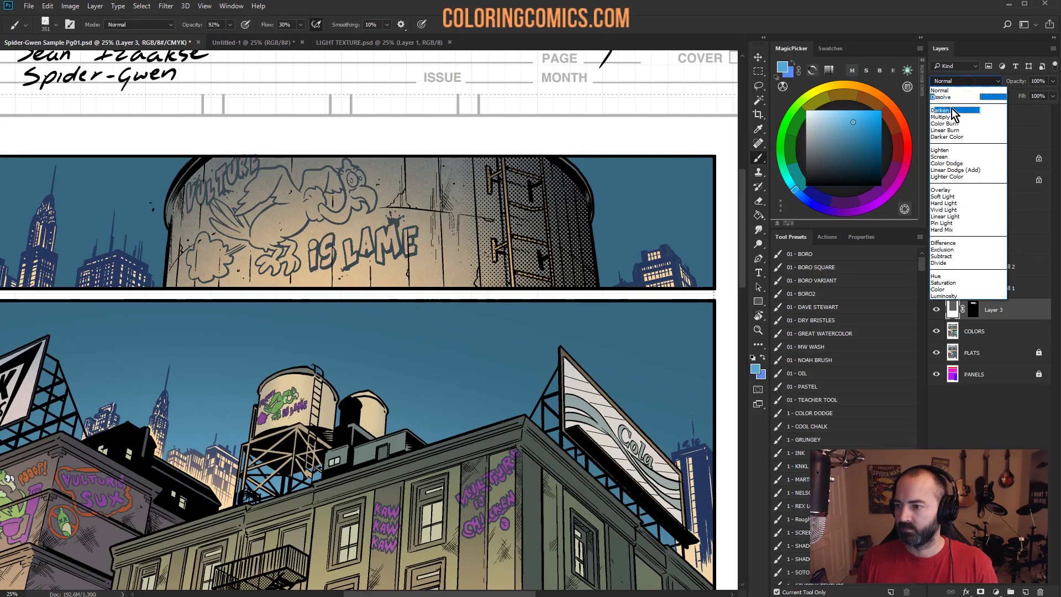
{"action": "left_click", "coordinate": [956, 125]}
{"action": "key", "text": "Down"}
{"action": "key", "text": "Down"}
{"action": "key", "text": "Down"}
{"action": "key", "text": "Down"}
{"action": "key", "text": "Down"}
{"action": "key", "text": "Down"}
{"action": "key", "text": "Down"}
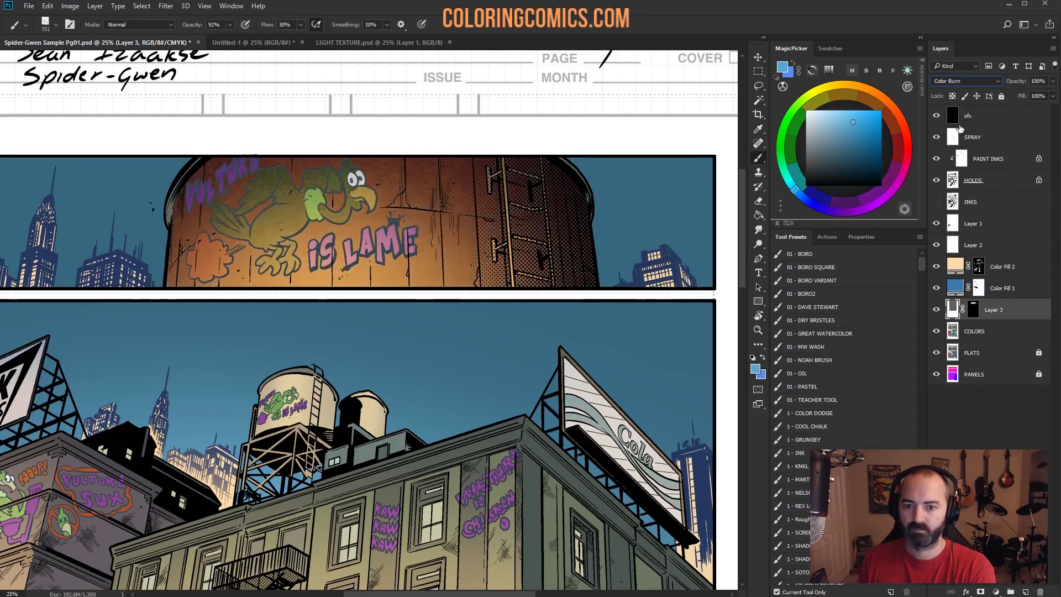
{"action": "key", "text": "Down"}
{"action": "key", "text": "Down"}
{"action": "key", "text": "Down"}
{"action": "key", "text": "Down"}
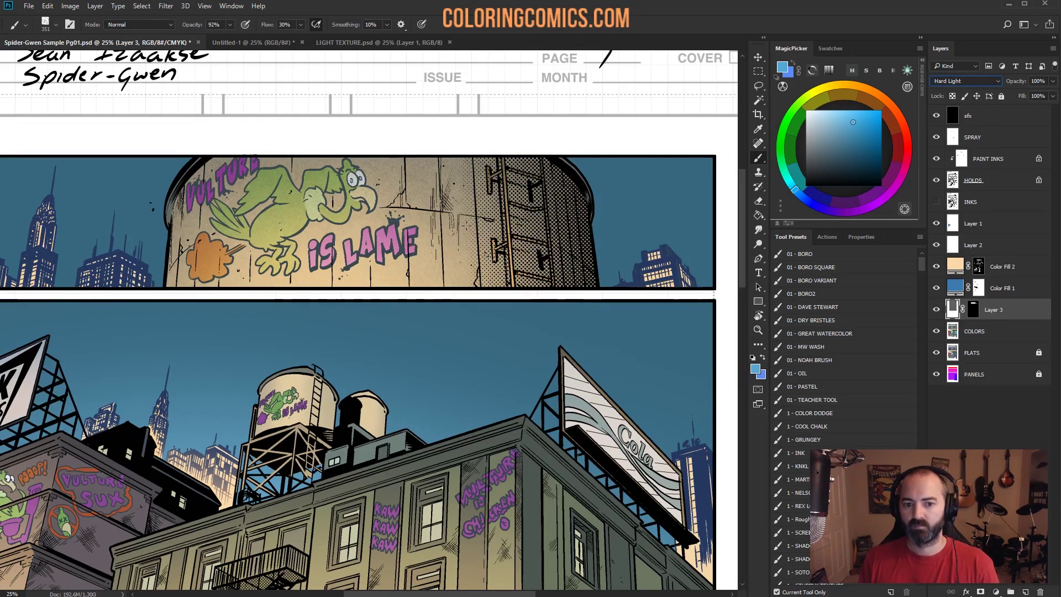
Step: Lower the texture layer's opacity to 80% and check the effect against the surrounding panels
{"action": "key", "text": "z"}
{"action": "left_click", "coordinate": [441, 211]}
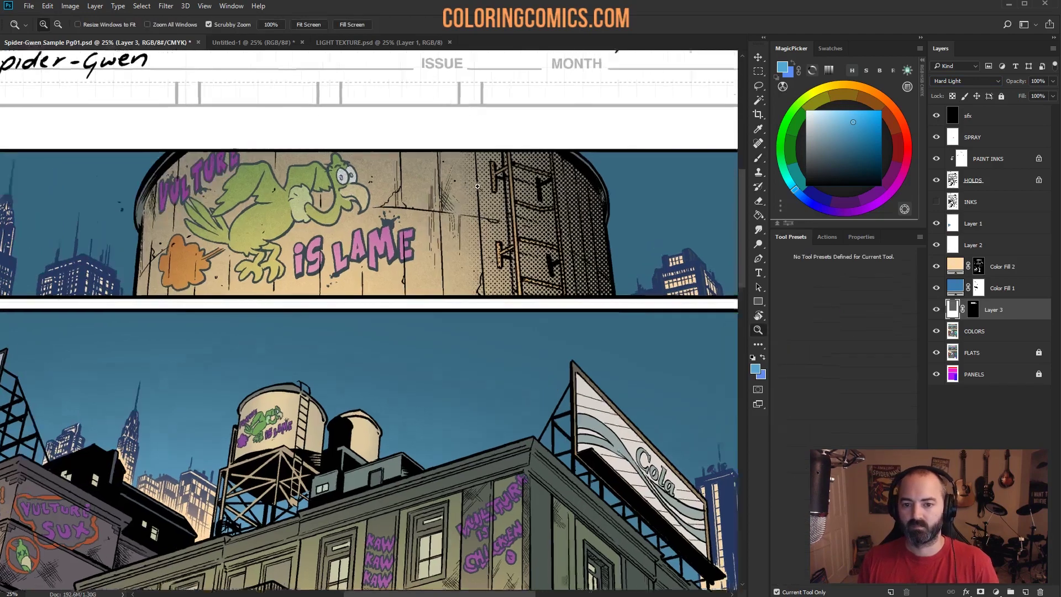
{"action": "left_click", "coordinate": [1052, 80]}
{"action": "mouse_move", "coordinate": [1053, 95]}
{"action": "left_mouse_down"}
{"action": "mouse_move", "coordinate": [1033, 98]}
{"action": "mouse_move", "coordinate": [1042, 98]}
{"action": "left_mouse_up"}
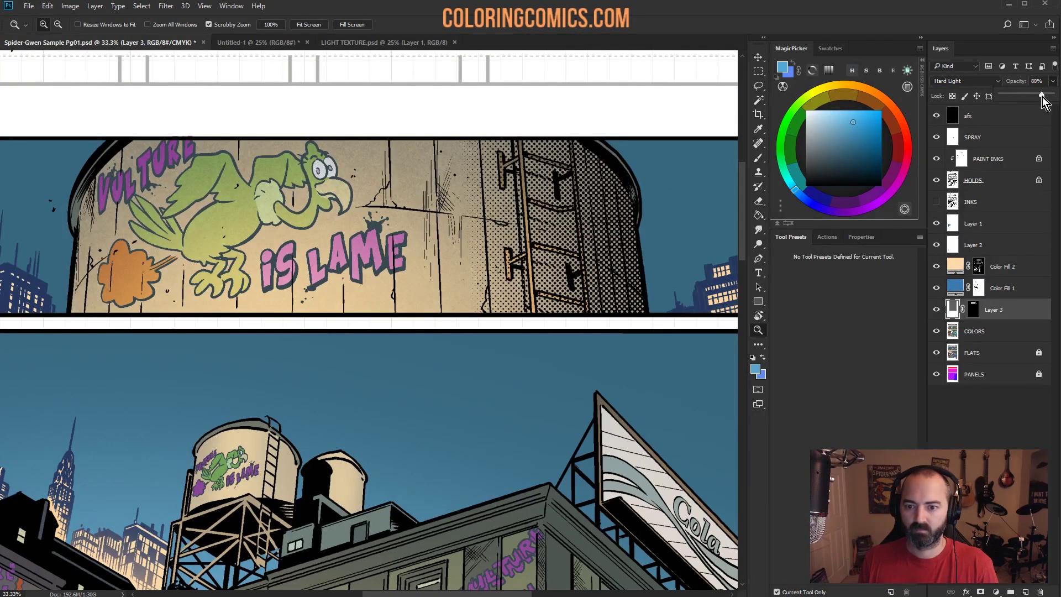
{"action": "left_click", "coordinate": [758, 329]}
{"action": "left_click", "coordinate": [467, 376], "text": "alt"}
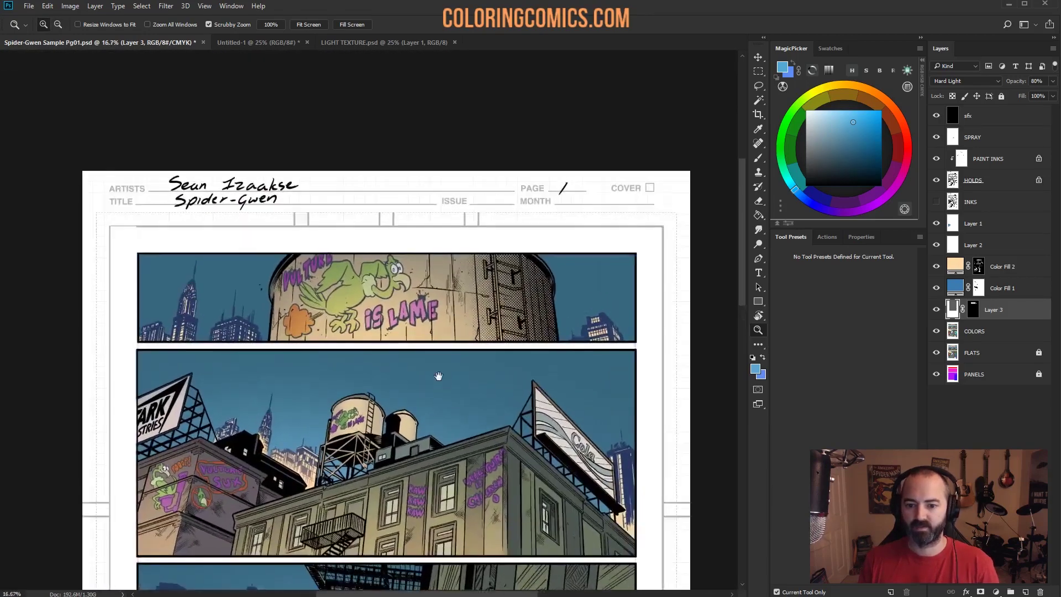
{"action": "left_click_drag", "start_coordinate": [438, 375], "coordinate": [440, 236]}
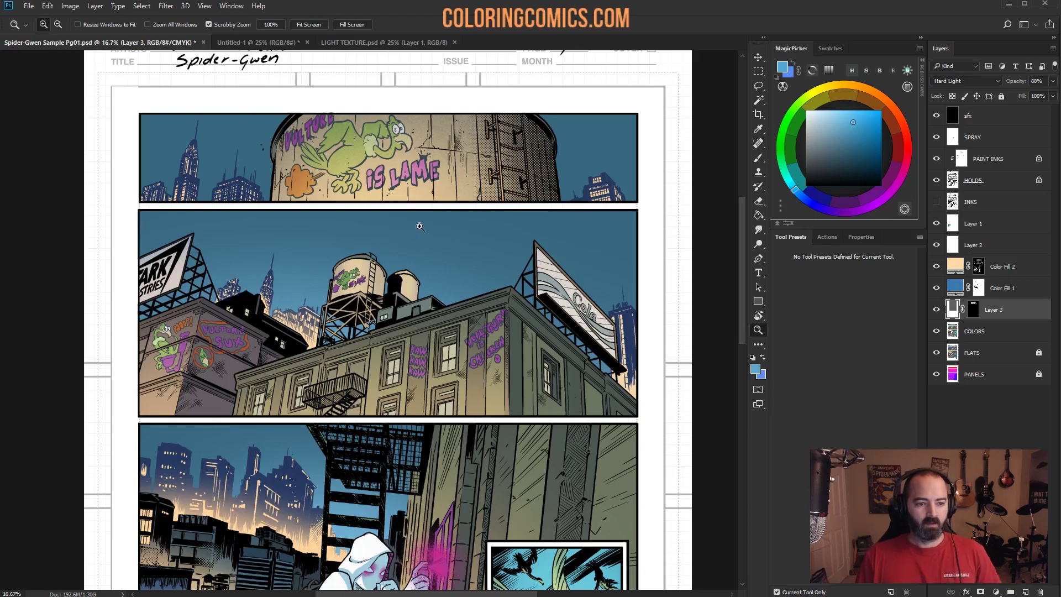
Step: Build a Magic Wand selection of the building faces and their graffiti in the rooftop panel, working from the COLORS layer
{"action": "left_click", "coordinate": [393, 310]}
{"action": "left_click_drag", "start_coordinate": [448, 304], "coordinate": [520, 185]}
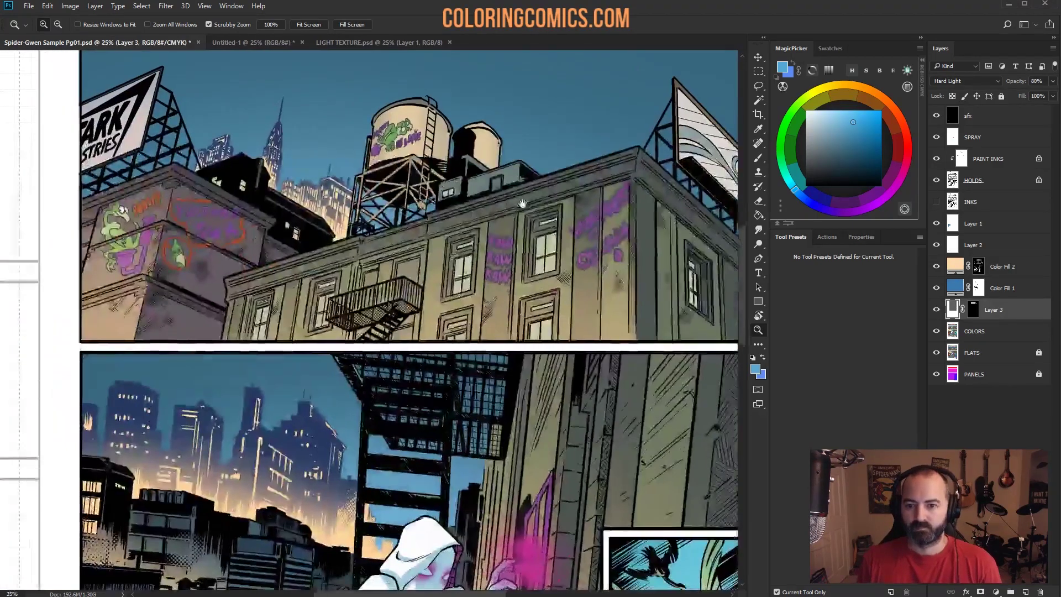
{"action": "left_click", "coordinate": [984, 331]}
{"action": "key", "text": "w"}
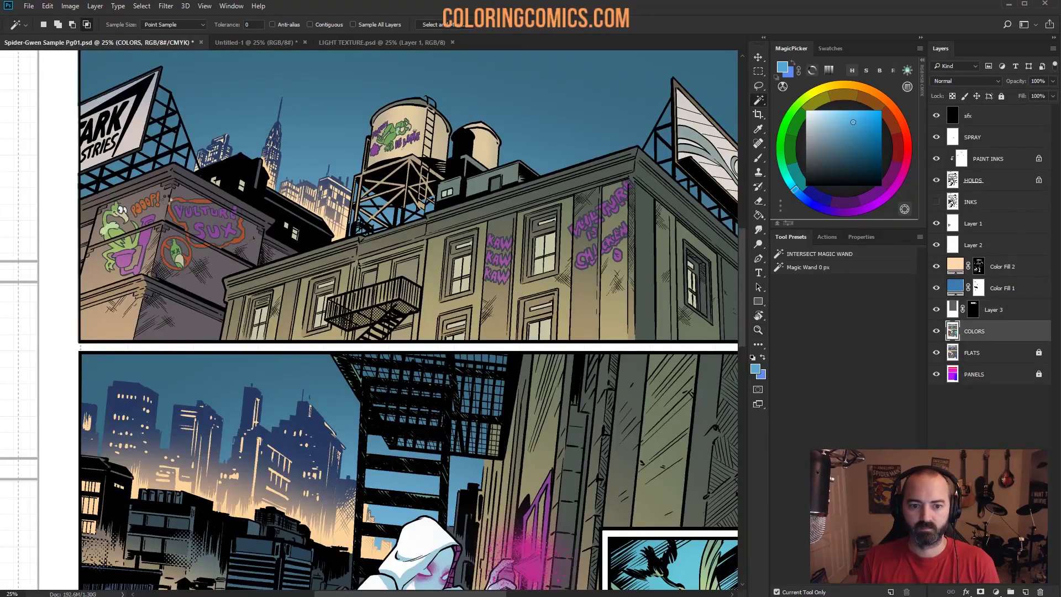
{"action": "left_click", "coordinate": [188, 236], "text": "shift"}
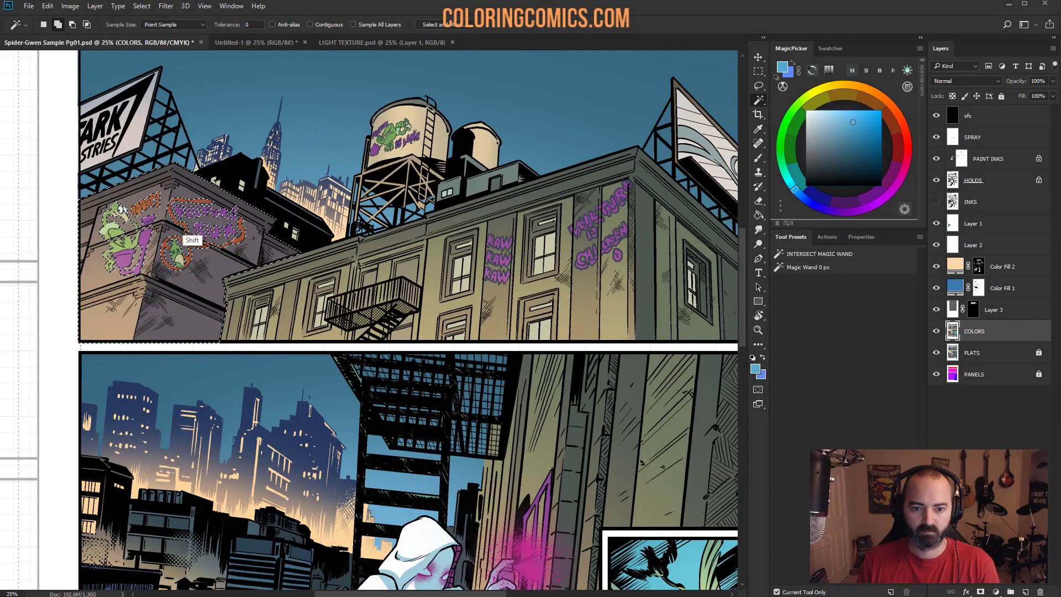
{"action": "left_click", "coordinate": [189, 235], "text": "shift"}
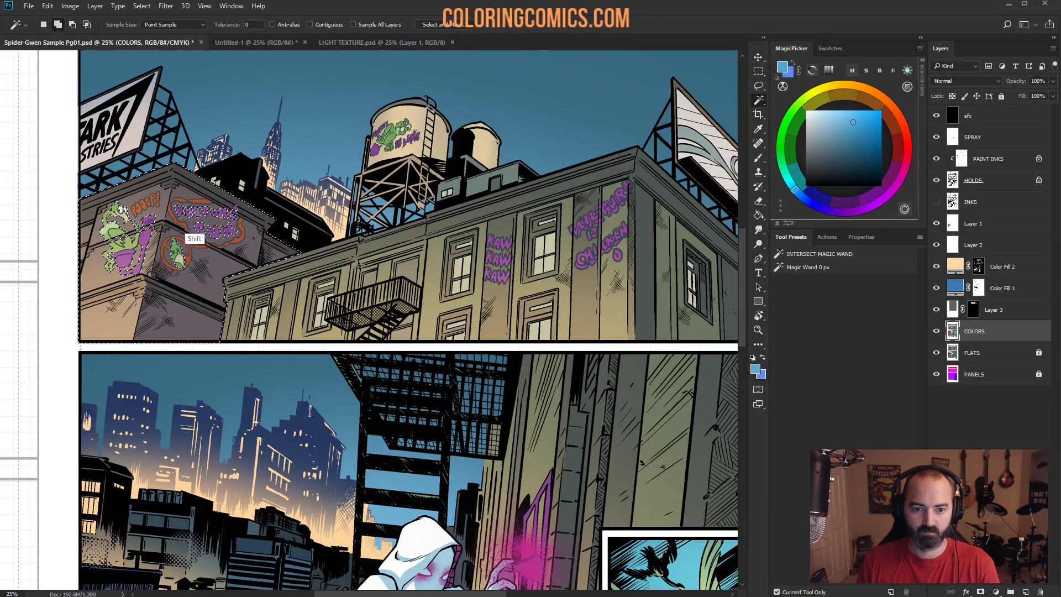
{"action": "left_click", "coordinate": [178, 238], "text": "shift"}
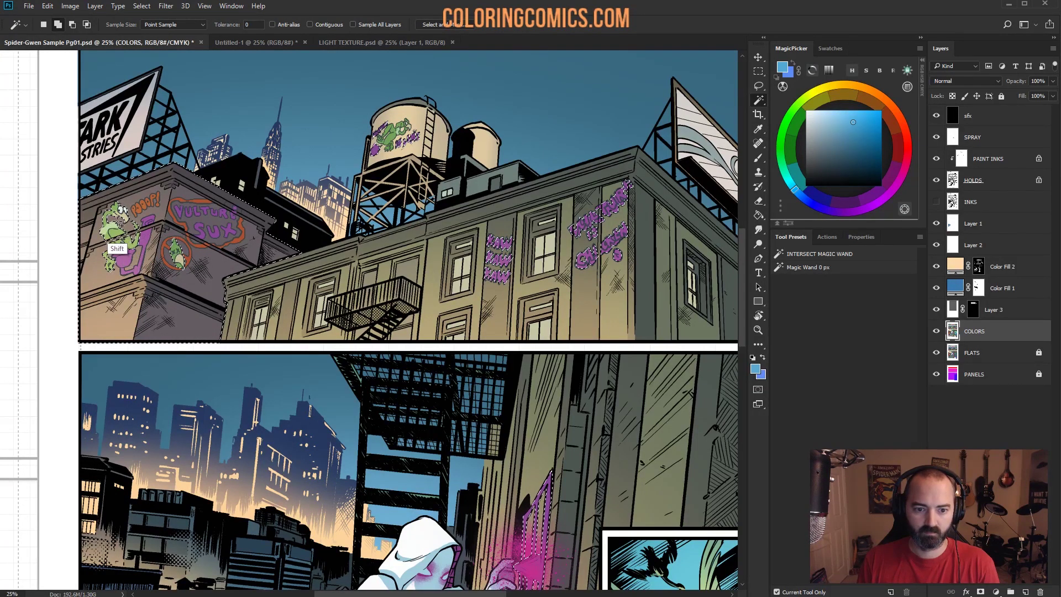
{"action": "left_click", "coordinate": [117, 227], "text": "shift"}
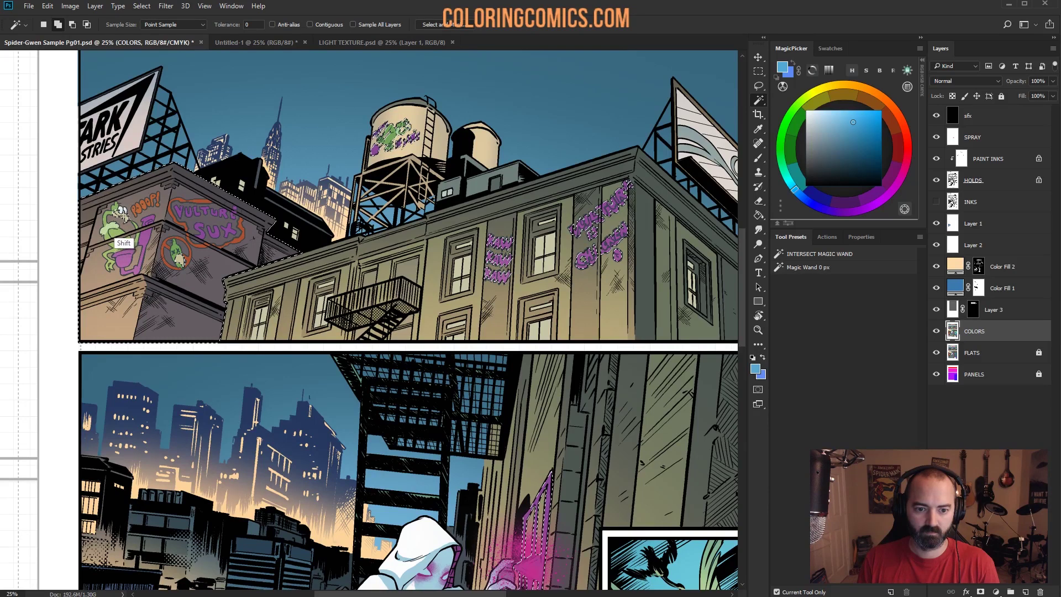
{"action": "left_click", "coordinate": [434, 256], "text": "shift"}
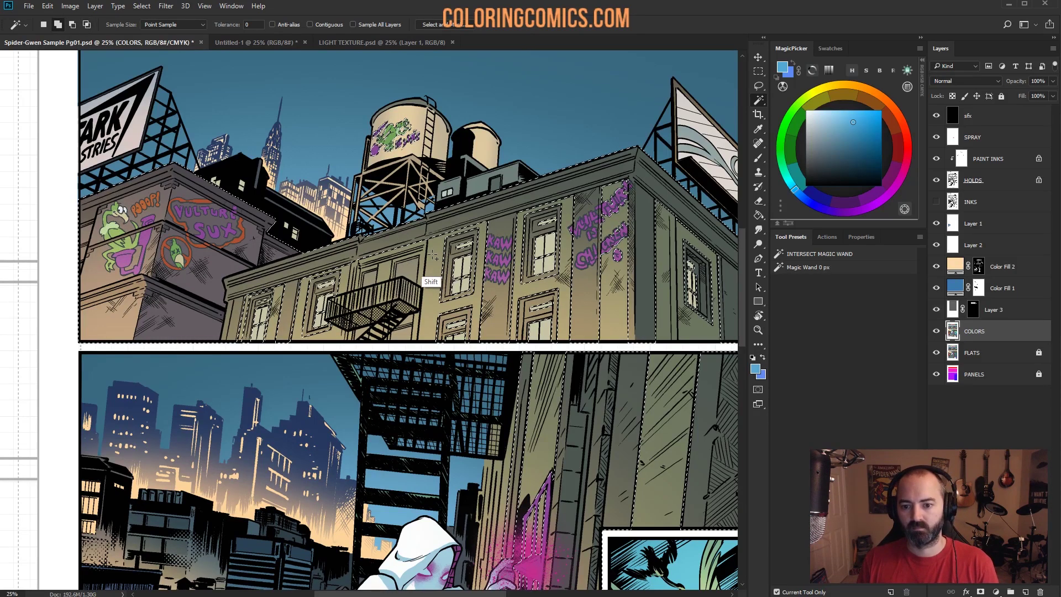
{"action": "left_click", "coordinate": [424, 294], "text": "shift"}
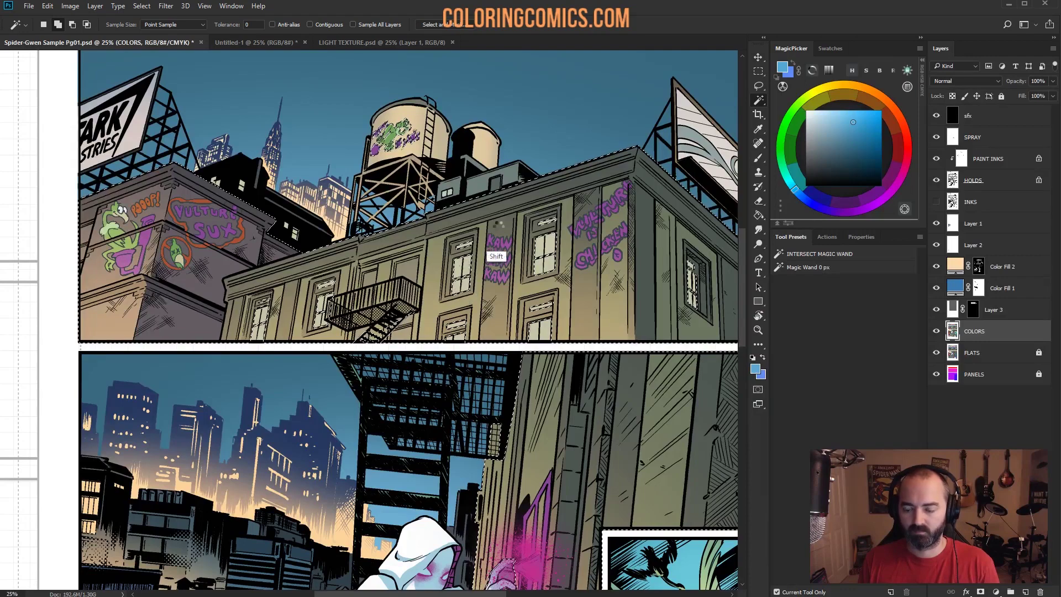
Step: Intersect the building selection with the rooftop panel's area on the PANELS layer, checking the coverage in Quick Mask
{"action": "scroll", "coordinate": [507, 159], "scroll_direction": "right", "scroll_amount": 5}
{"action": "scroll", "coordinate": [506, 159], "scroll_direction": "down", "scroll_amount": 1}
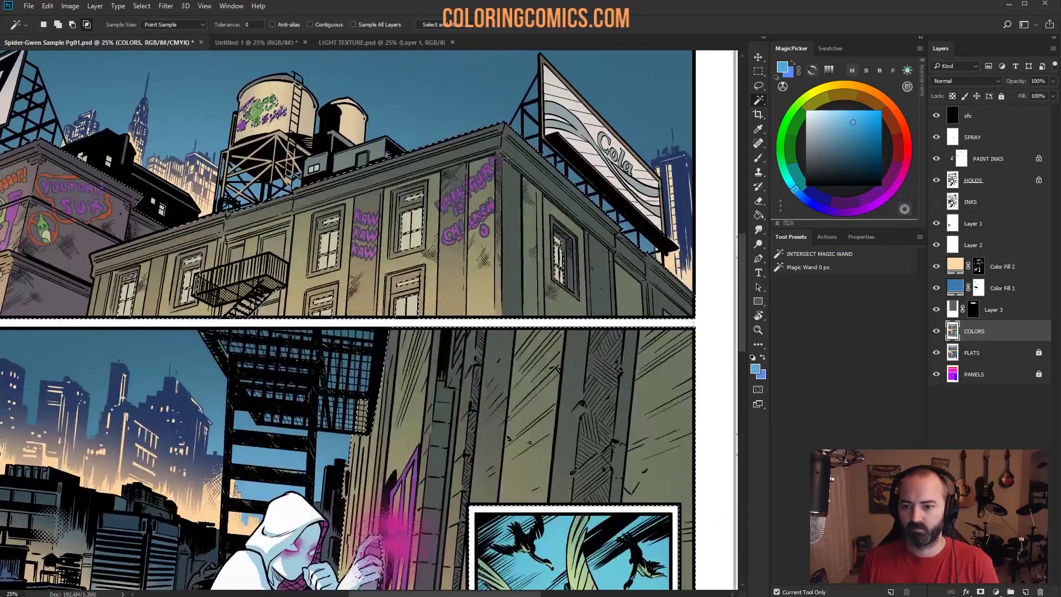
{"action": "key", "text": "z"}
{"action": "left_click", "coordinate": [546, 309], "text": "alt"}
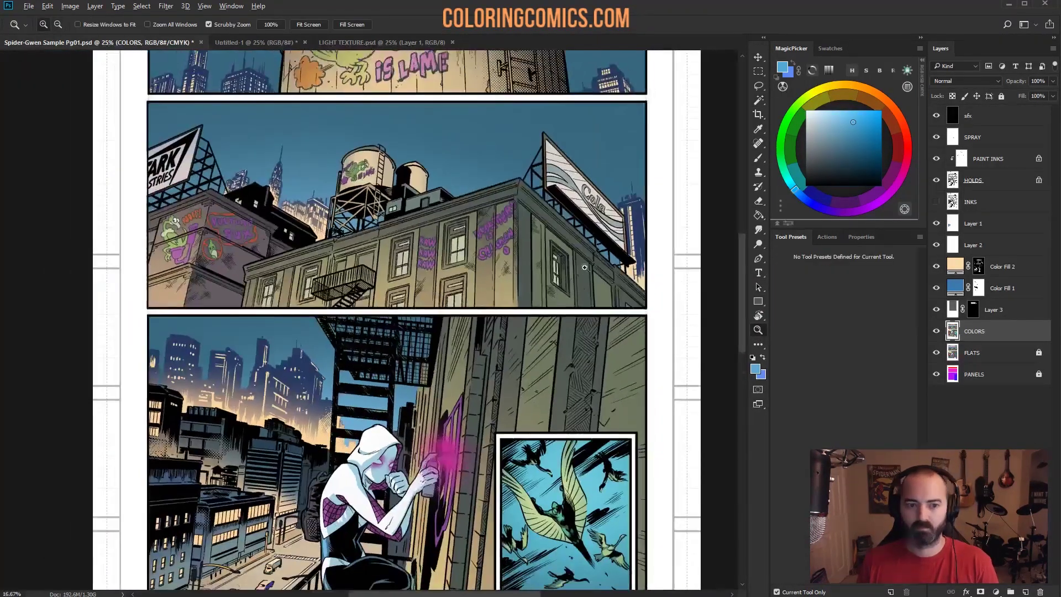
{"action": "key", "text": "q"}
{"action": "key", "text": "q"}
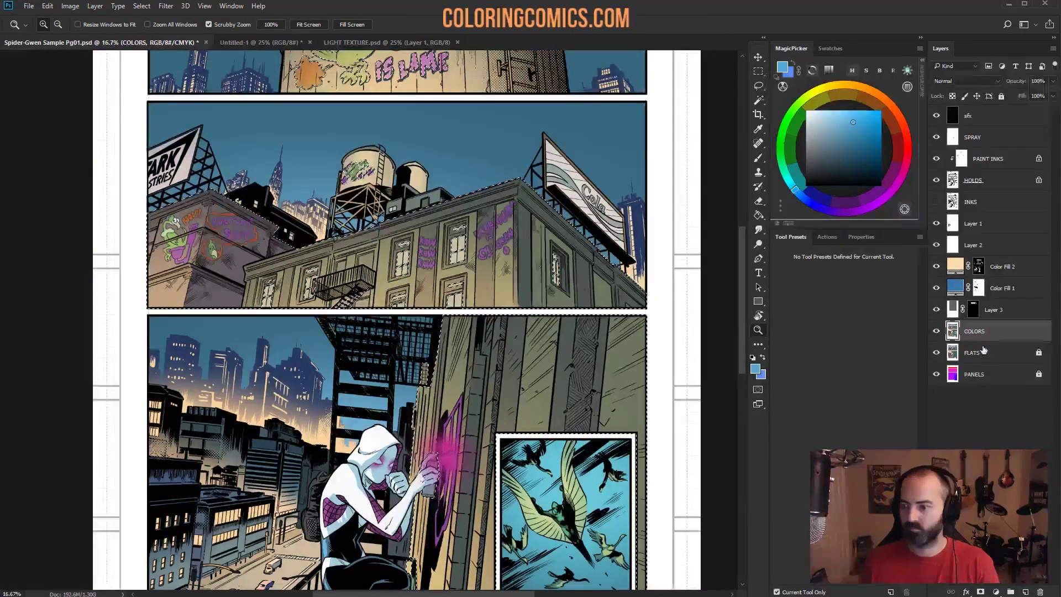
{"action": "left_click", "coordinate": [984, 352]}
{"action": "left_click", "coordinate": [973, 374]}
{"action": "key", "text": "w"}
{"action": "left_click", "coordinate": [653, 205]}
{"action": "key", "text": "q"}
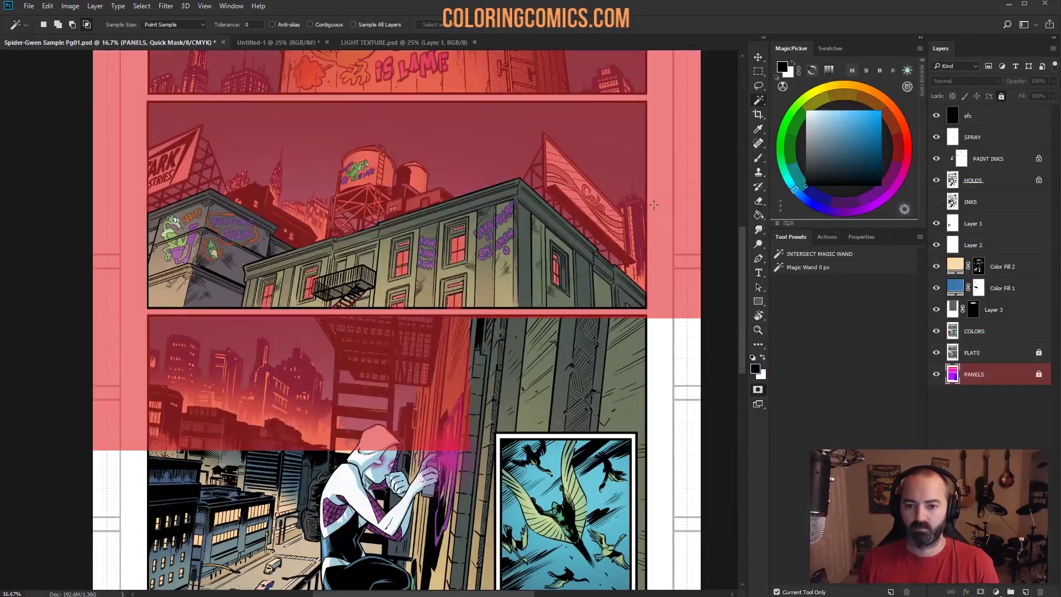
{"action": "left_click_drag", "start_coordinate": [577, 237], "coordinate": [576, 260]}
{"action": "key", "text": "q"}
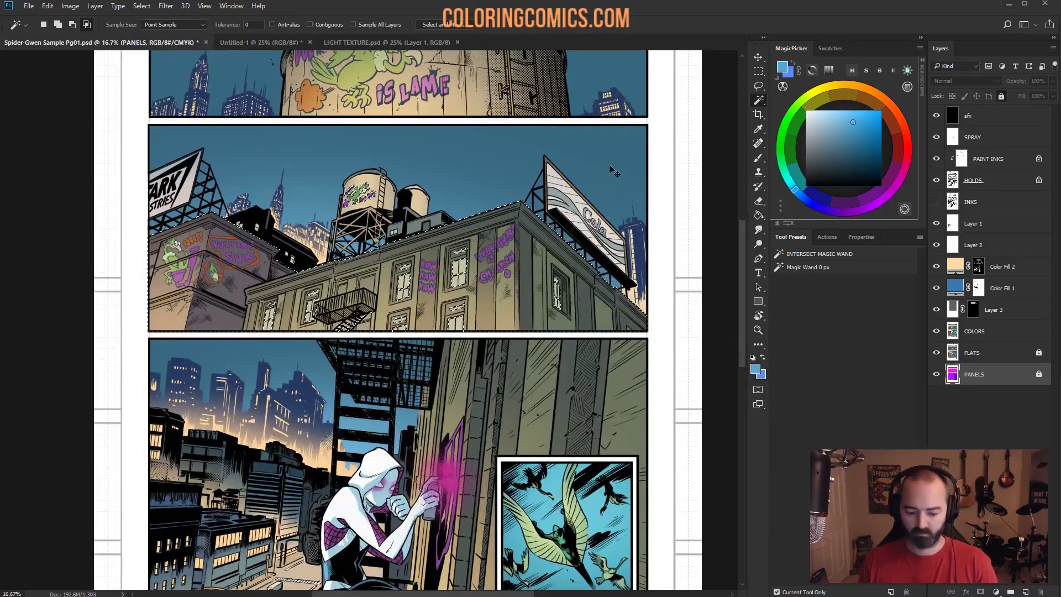
Step: Try pasting the light texture above Layer 3, stretching it across the panels and adding a layer mask, then undo back to the building selection
{"action": "key", "text": "ctrl+j"}
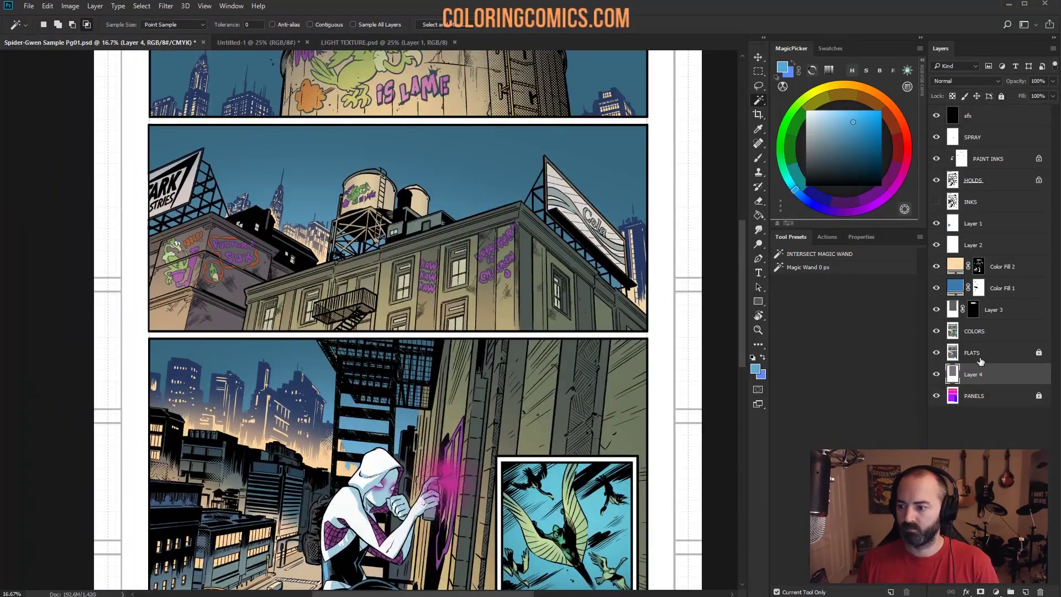
{"action": "left_click_drag", "start_coordinate": [981, 372], "coordinate": [972, 300]}
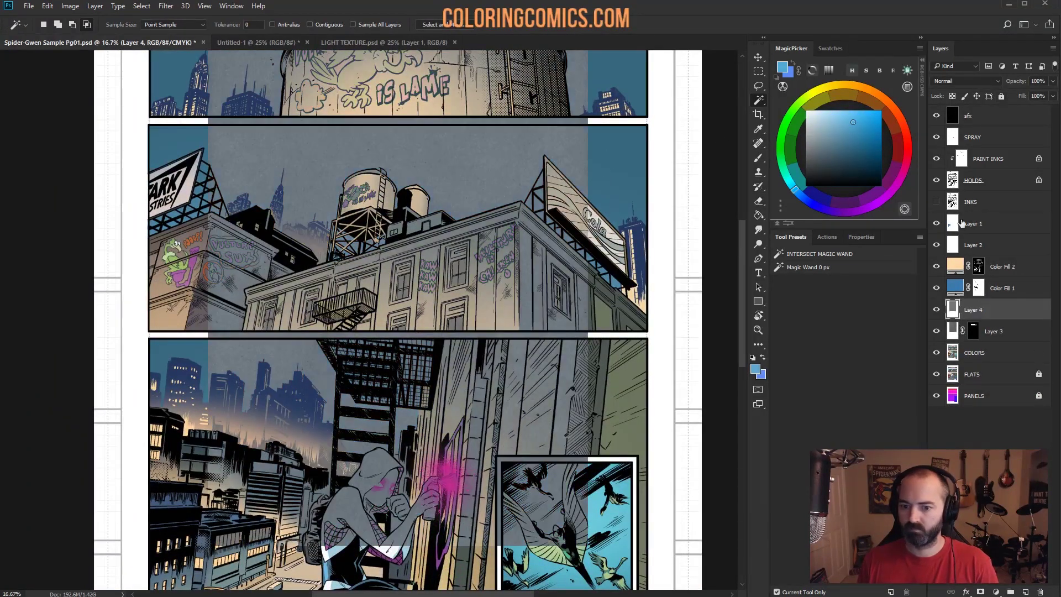
{"action": "left_click", "coordinate": [757, 57]}
{"action": "left_click_drag", "start_coordinate": [592, 243], "coordinate": [662, 243]}
{"action": "left_click_drag", "start_coordinate": [208, 258], "coordinate": [130, 258]}
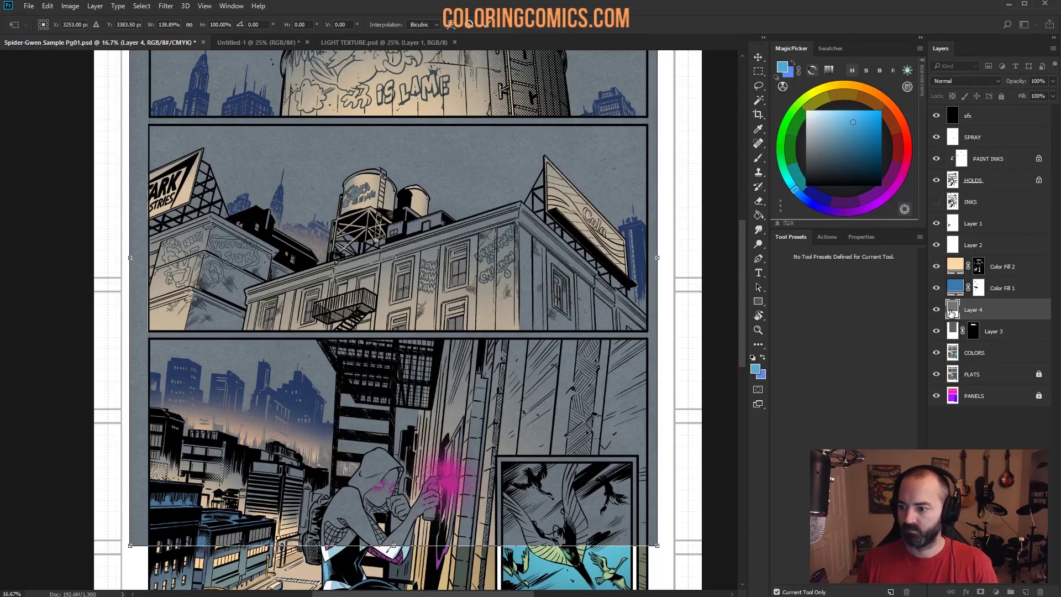
{"action": "left_click", "coordinate": [484, 25]}
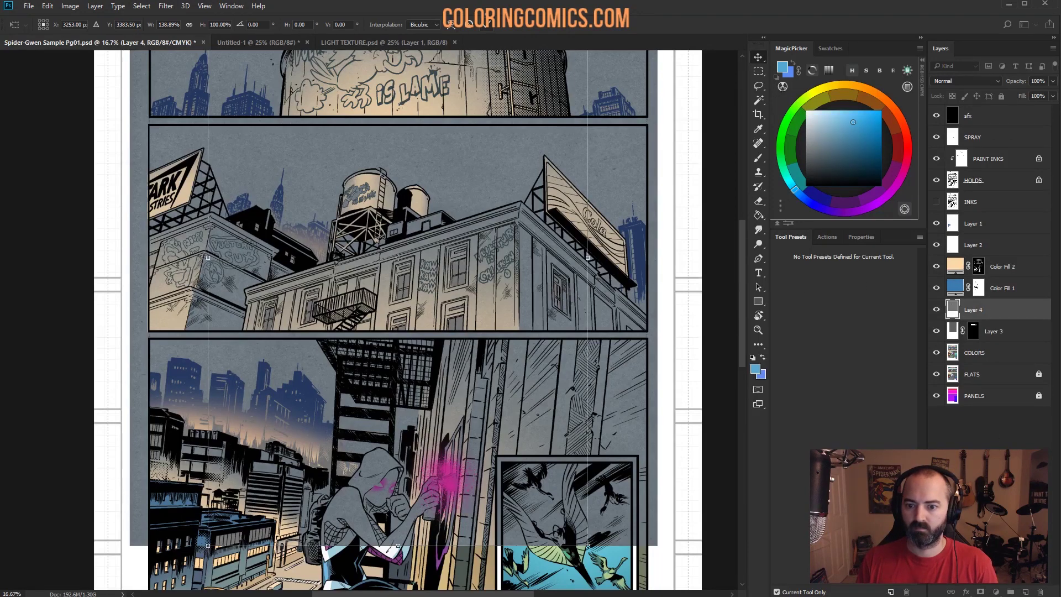
{"action": "left_click", "coordinate": [981, 591]}
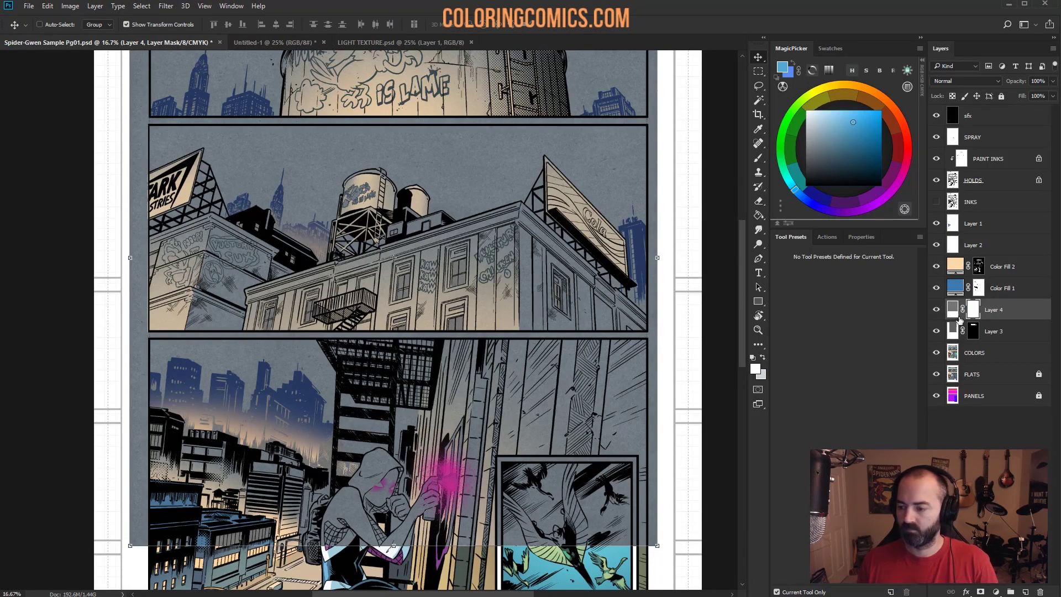
{"action": "left_click_drag", "start_coordinate": [959, 320], "coordinate": [964, 365]}
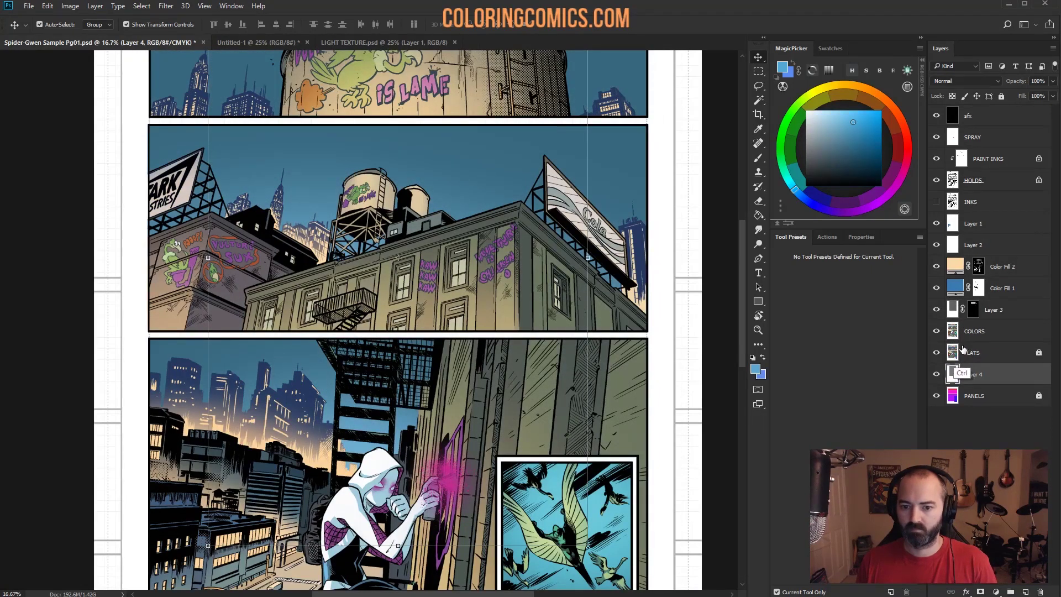
{"action": "left_click", "coordinate": [963, 347], "text": "ctrl"}
{"action": "key", "text": "ctrl+e"}
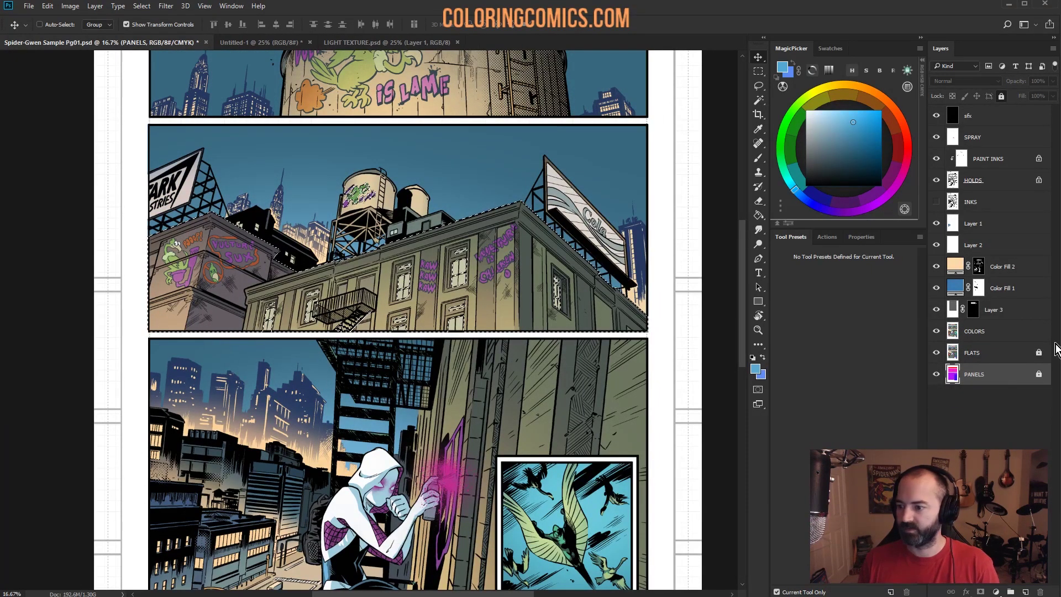
{"action": "key", "text": "ctrl+z"}
Step: Fill the selected buildings and graffiti with light blue on a new layer above COLORS, then deselect
{"action": "key", "text": "g"}
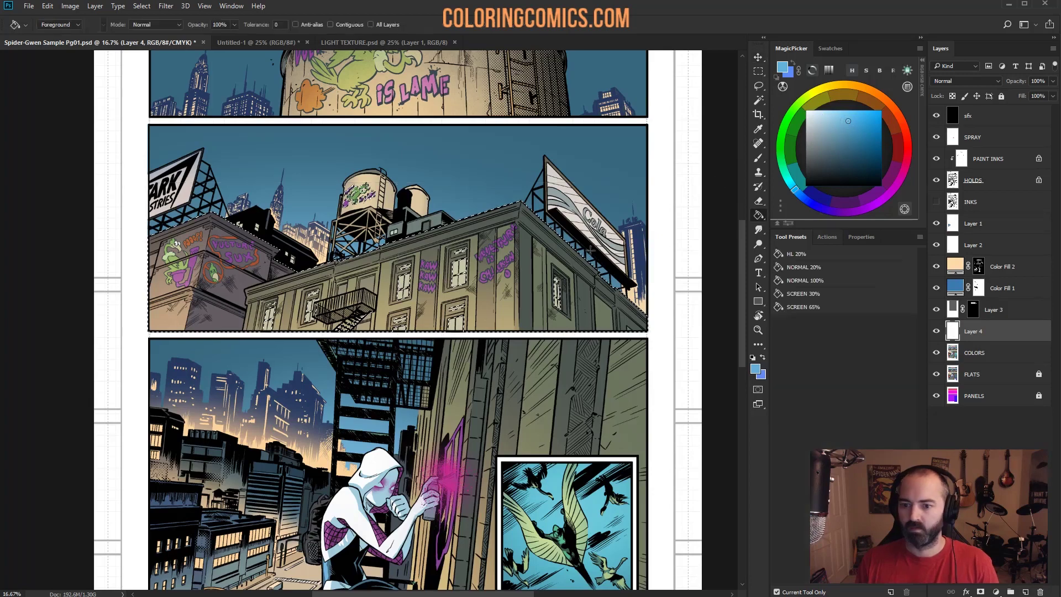
{"action": "left_click", "coordinate": [590, 250]}
{"action": "key", "text": "ctrl+d"}
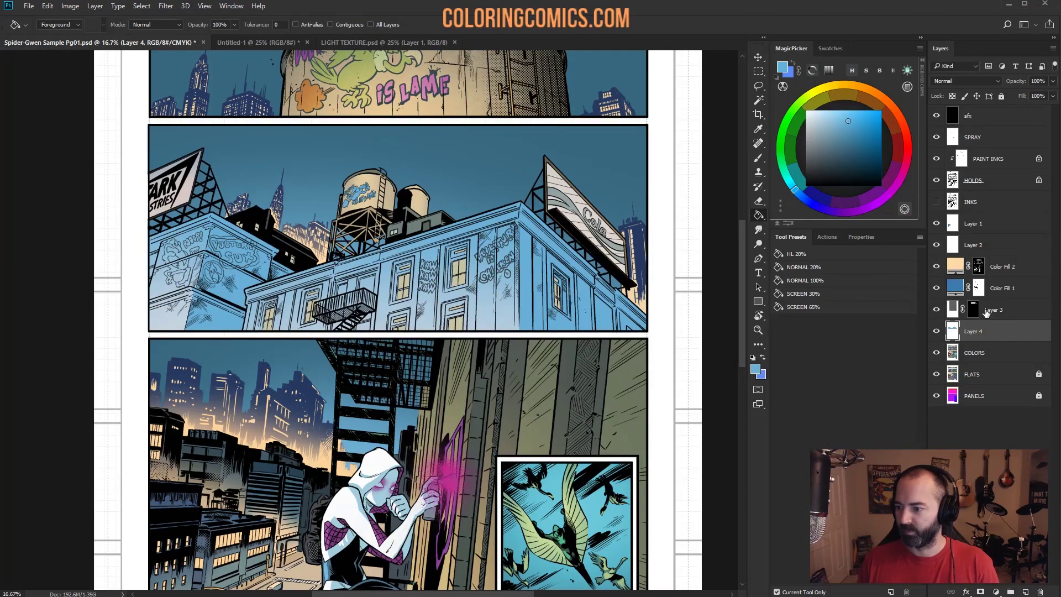
Step: Paste the light texture above the blue fill layer and stretch it to about 139.5% width so it spans the panels
{"action": "key", "text": "ctrl+v"}
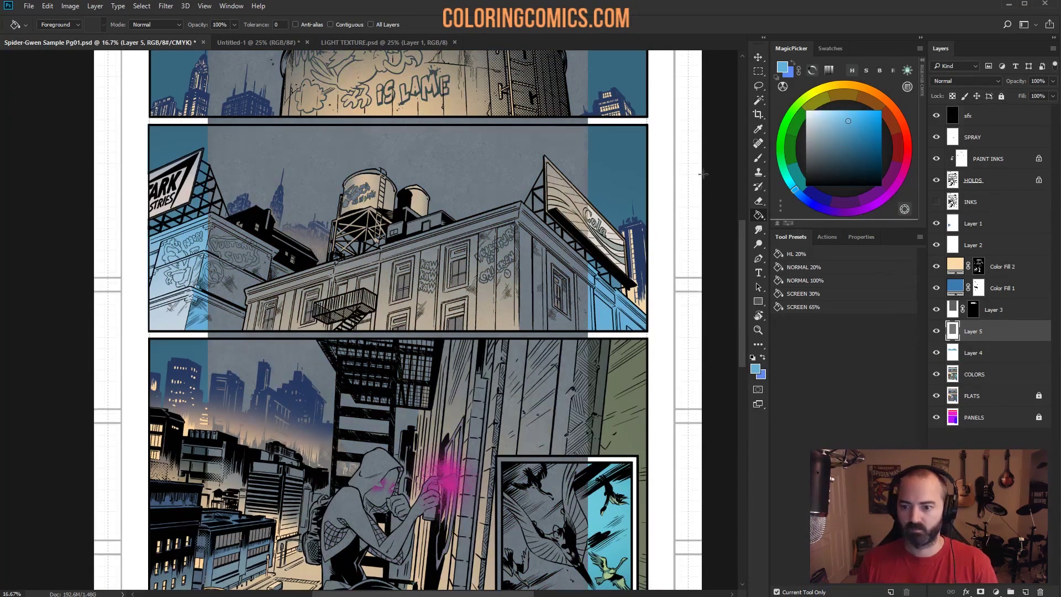
{"action": "left_click", "coordinate": [757, 59]}
{"action": "left_click_drag", "start_coordinate": [588, 316], "coordinate": [653, 318]}
{"action": "left_click_drag", "start_coordinate": [209, 319], "coordinate": [122, 318]}
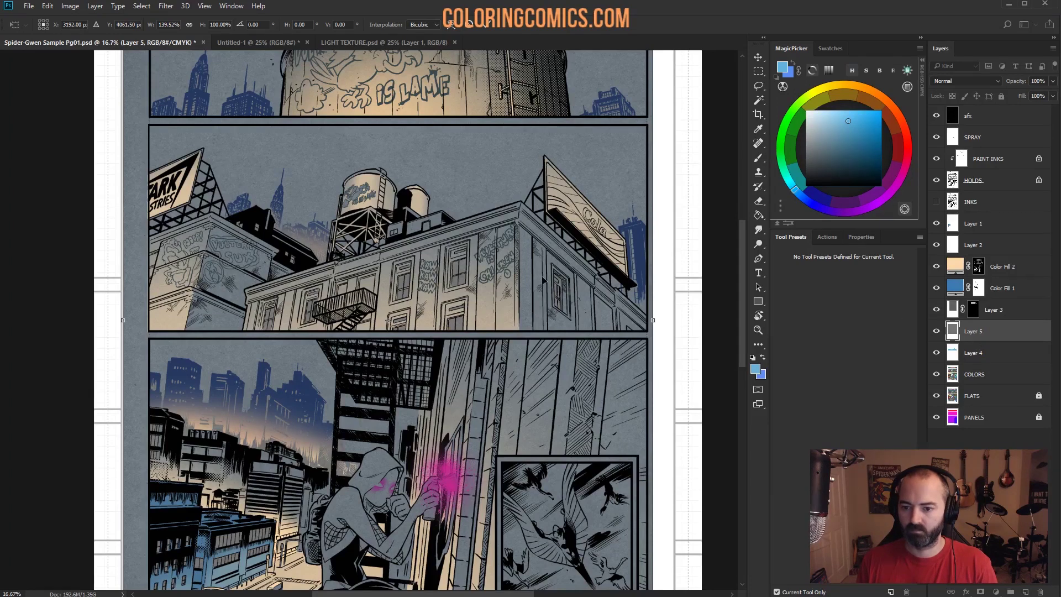
{"action": "left_click", "coordinate": [487, 24]}
Step: Reselect the building shapes from the blue fill on Layer 4 with the Magic Wand
{"action": "key", "text": "w"}
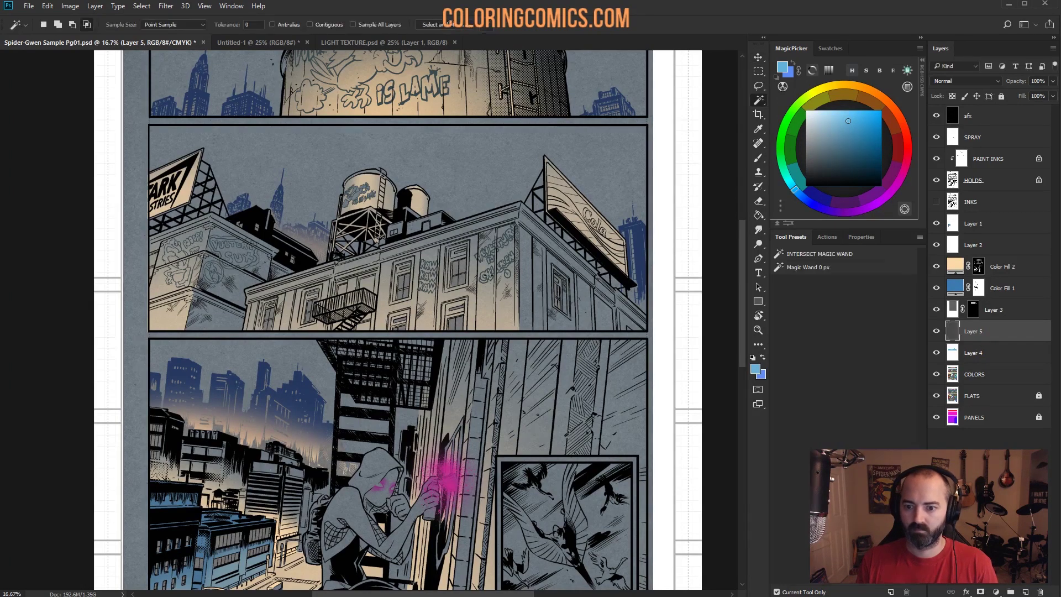
{"action": "key", "text": "l"}
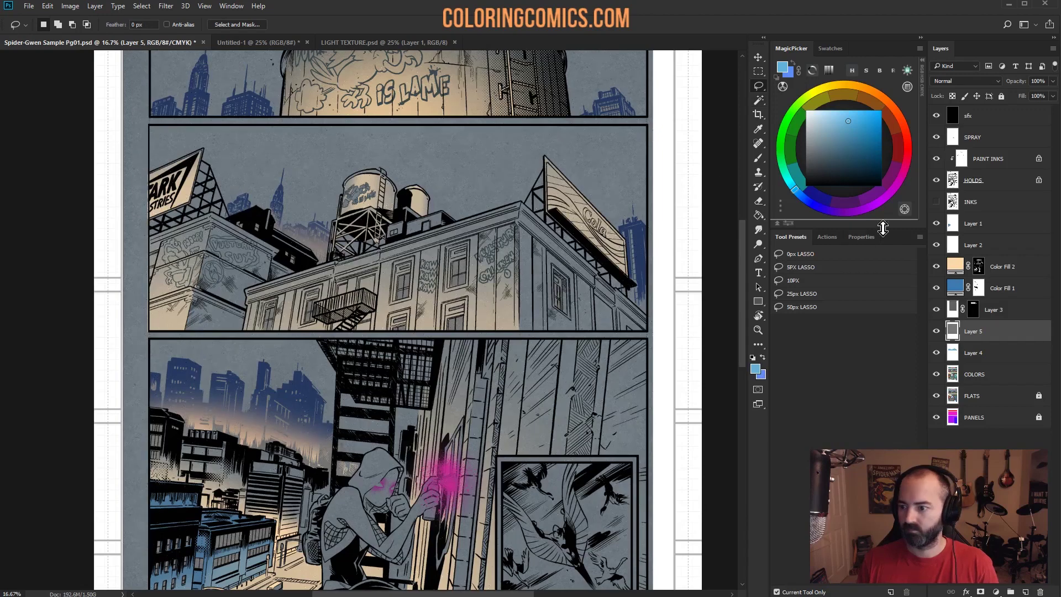
{"action": "key", "text": "w"}
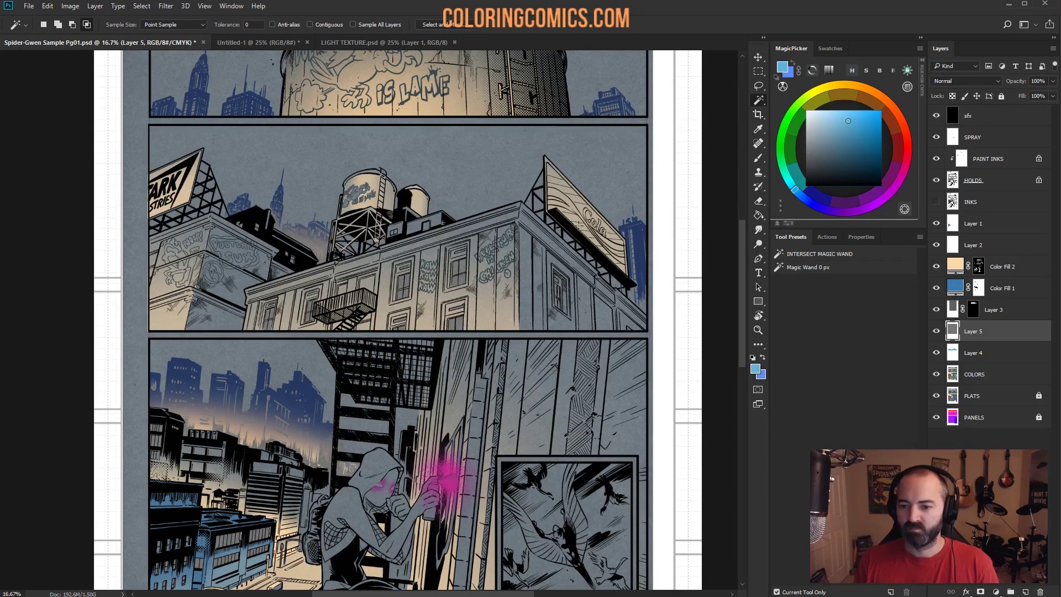
{"action": "key", "text": "ctrl+d"}
{"action": "key", "text": "alt+bracketleft"}
{"action": "key", "text": "alt+bracketleft"}
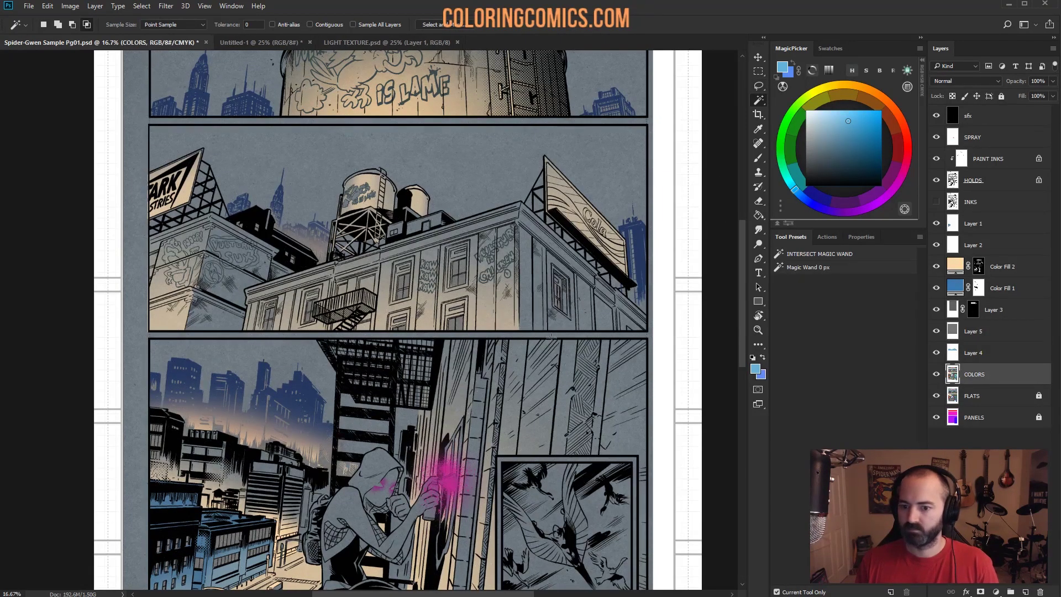
{"action": "key", "text": "l"}
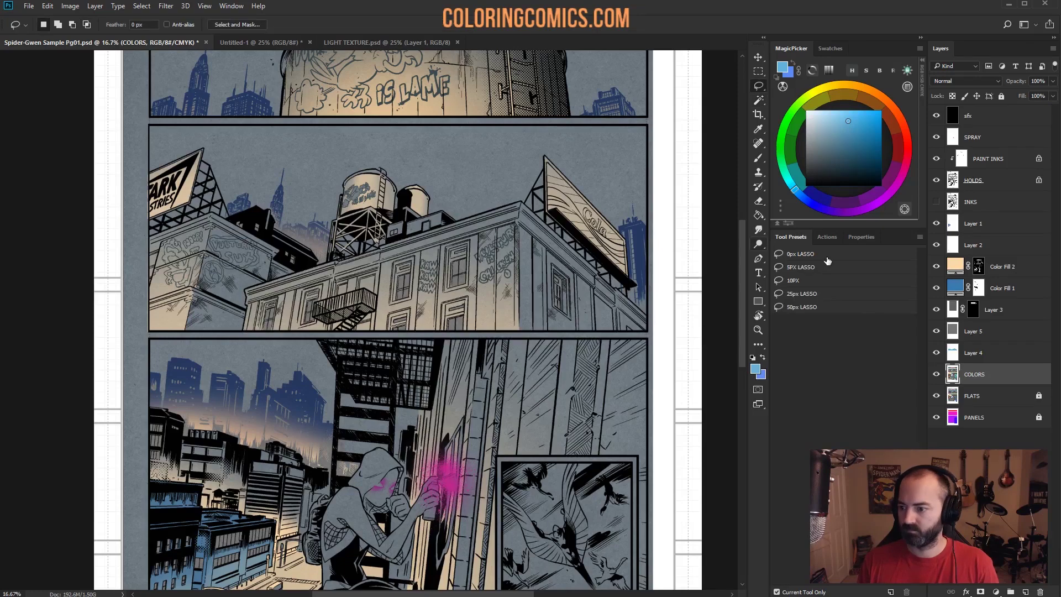
{"action": "left_click", "coordinate": [961, 358]}
{"action": "key", "text": "w"}
{"action": "left_click", "coordinate": [560, 293]}
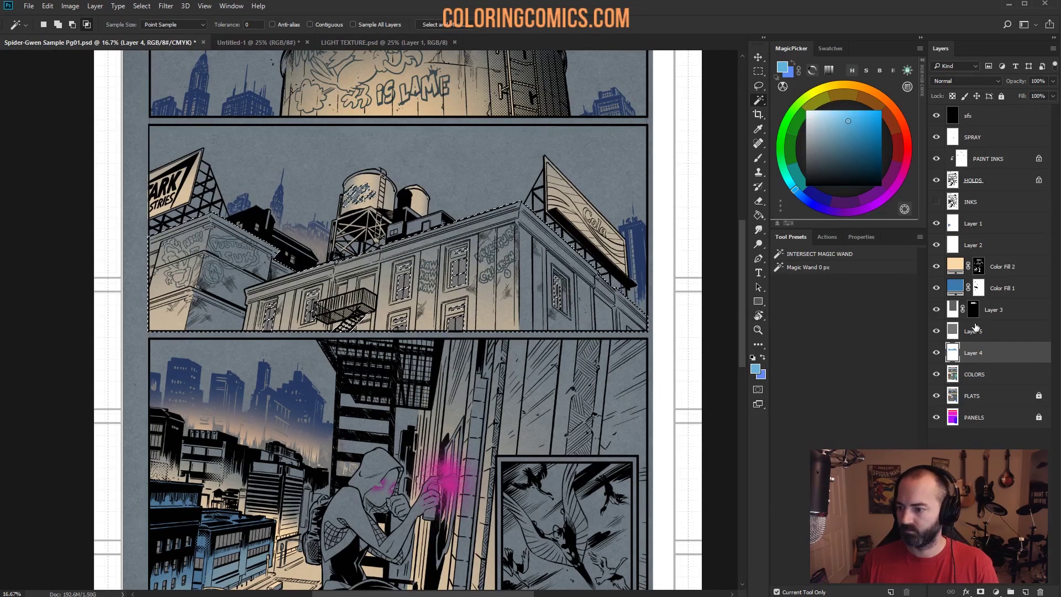
Step: Mask the pasted texture on Layer 5 to the building selection
{"action": "key", "text": "alt+bracketright"}
{"action": "left_click", "coordinate": [996, 591]}
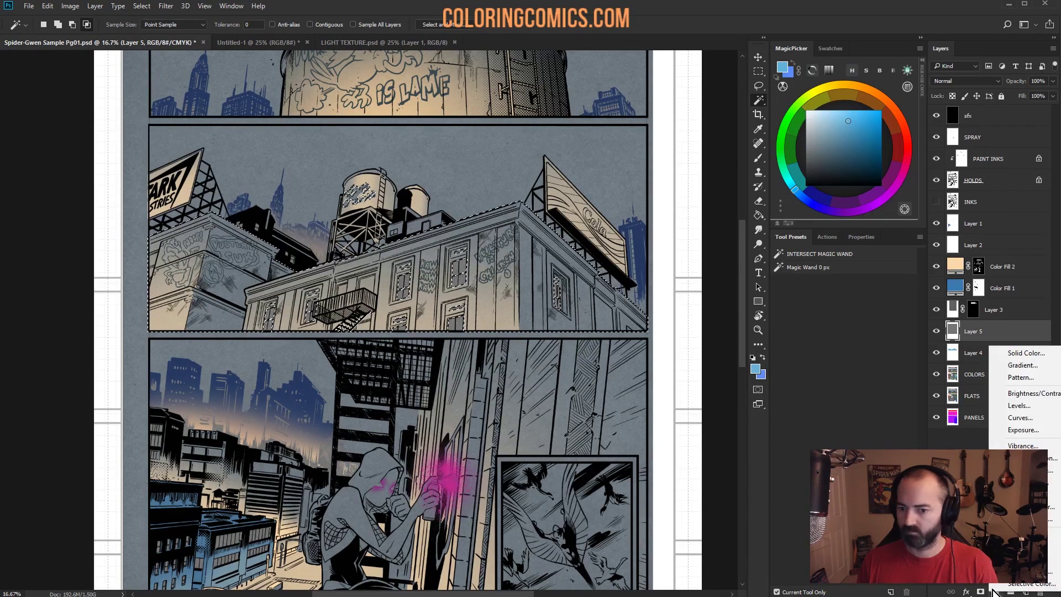
{"action": "left_click", "coordinate": [991, 583]}
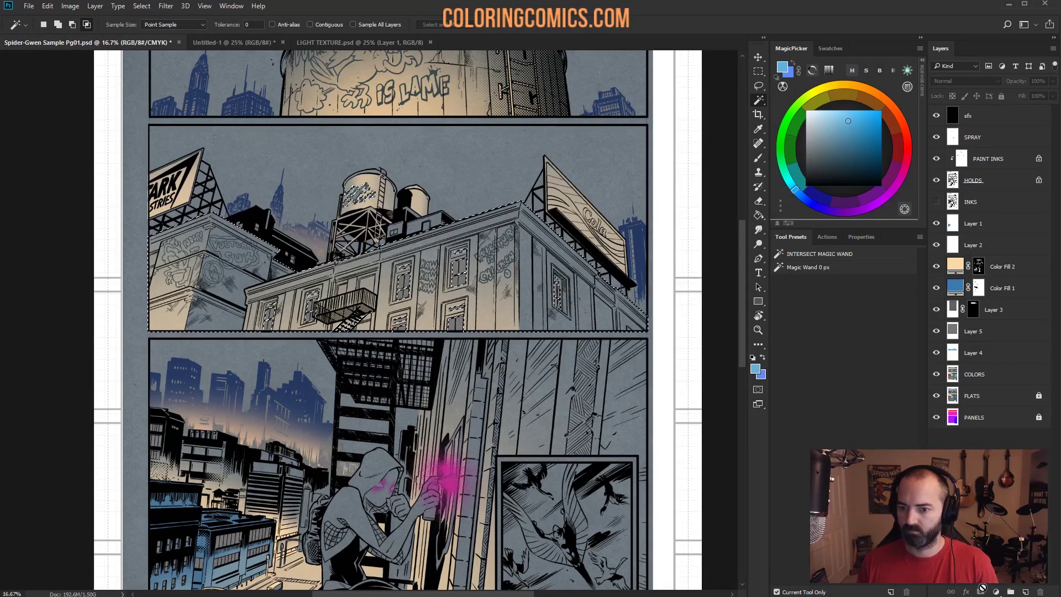
{"action": "left_click", "coordinate": [977, 332]}
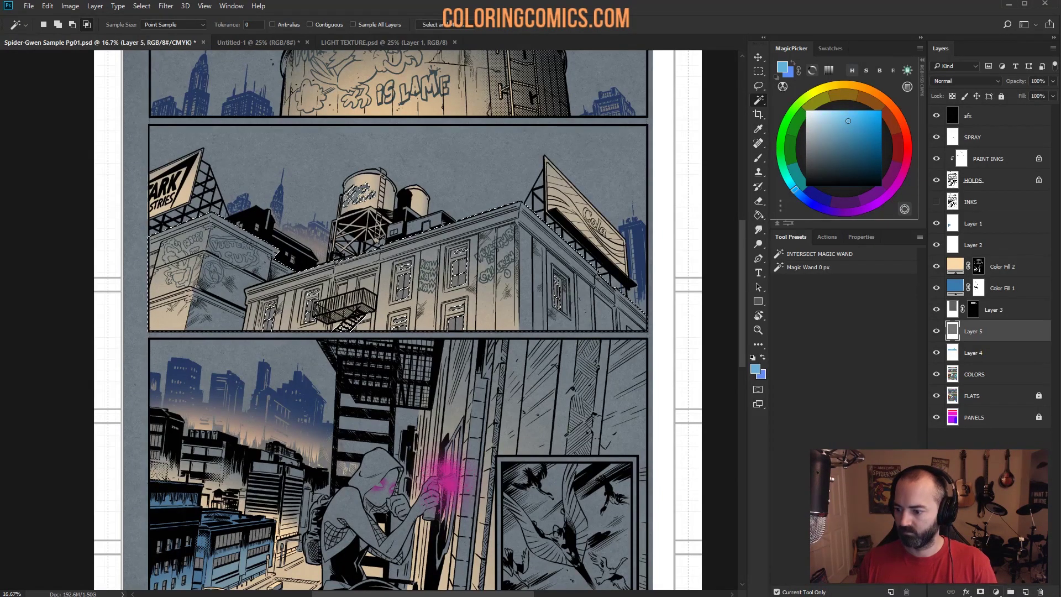
{"action": "left_click", "coordinate": [996, 591]}
{"action": "left_click", "coordinate": [981, 594]}
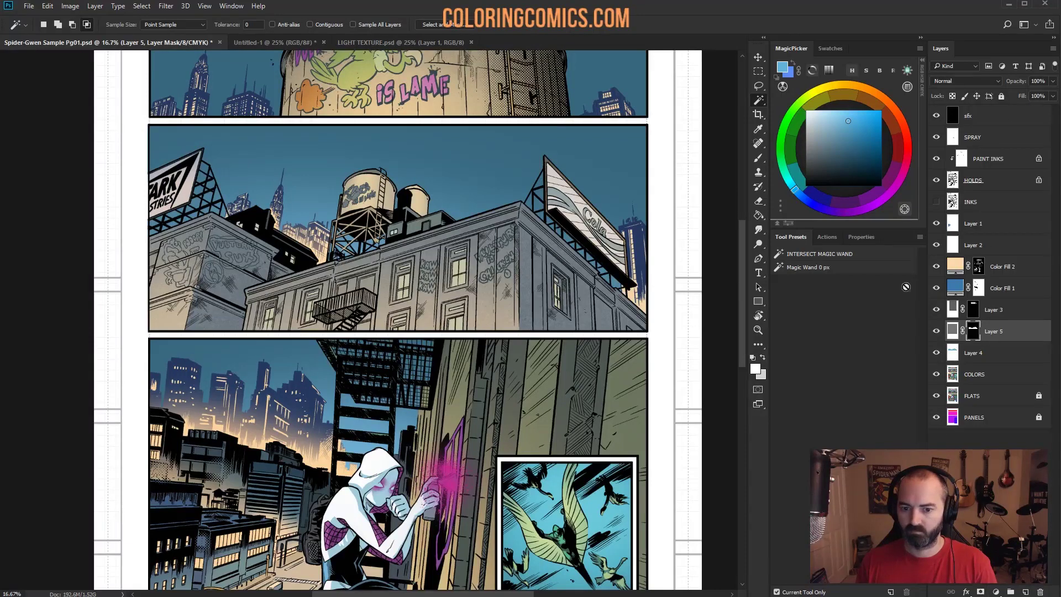
{"action": "left_click", "coordinate": [952, 331]}
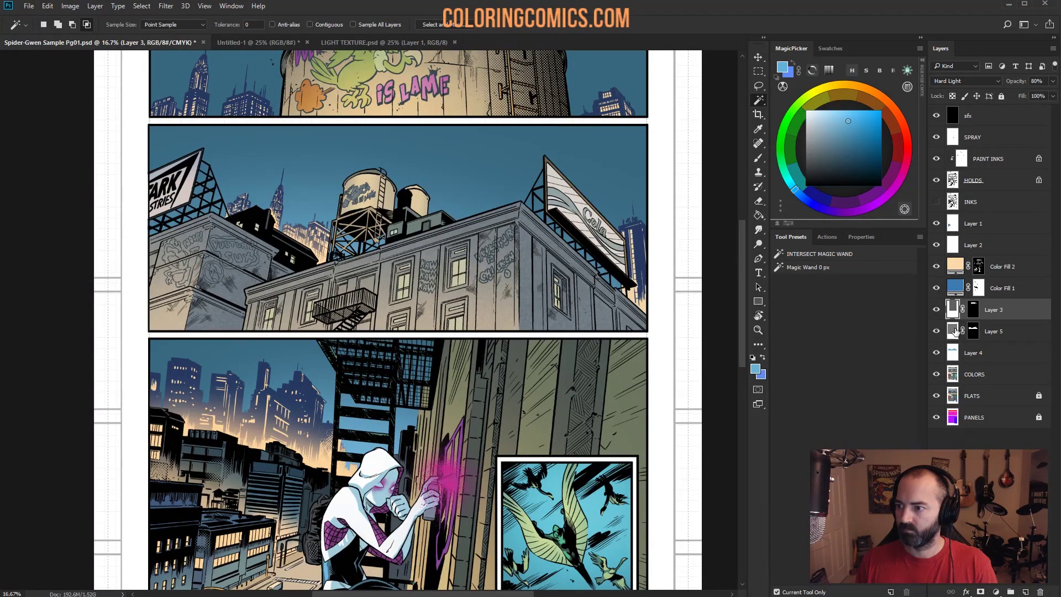
Step: Set the building texture on Layer 5 to Hard Light at 71% opacity and compare both texture layers on and off
{"action": "left_click", "coordinate": [962, 82]}
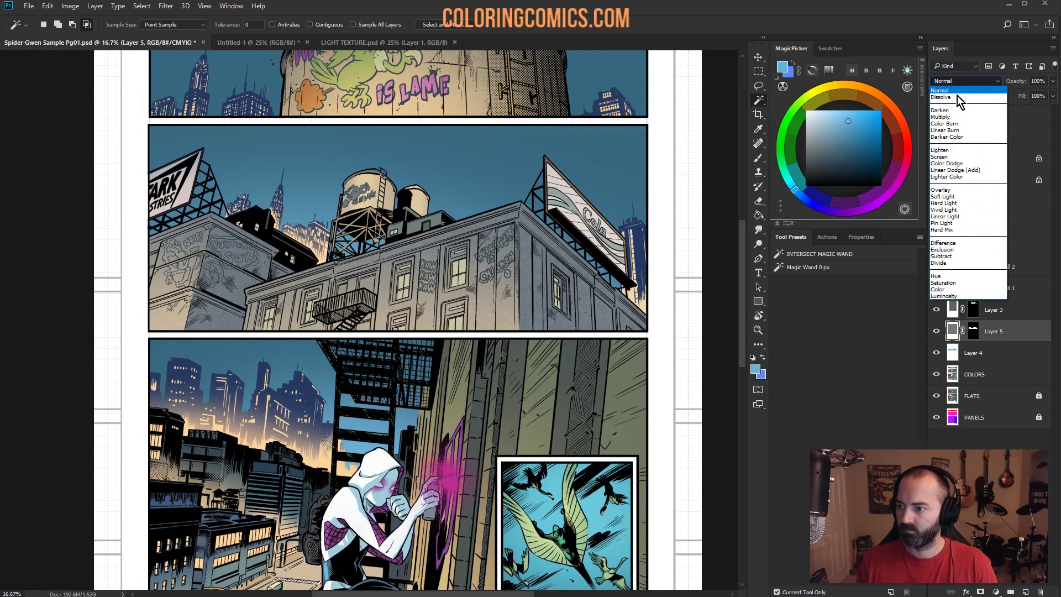
{"action": "left_click", "coordinate": [946, 210]}
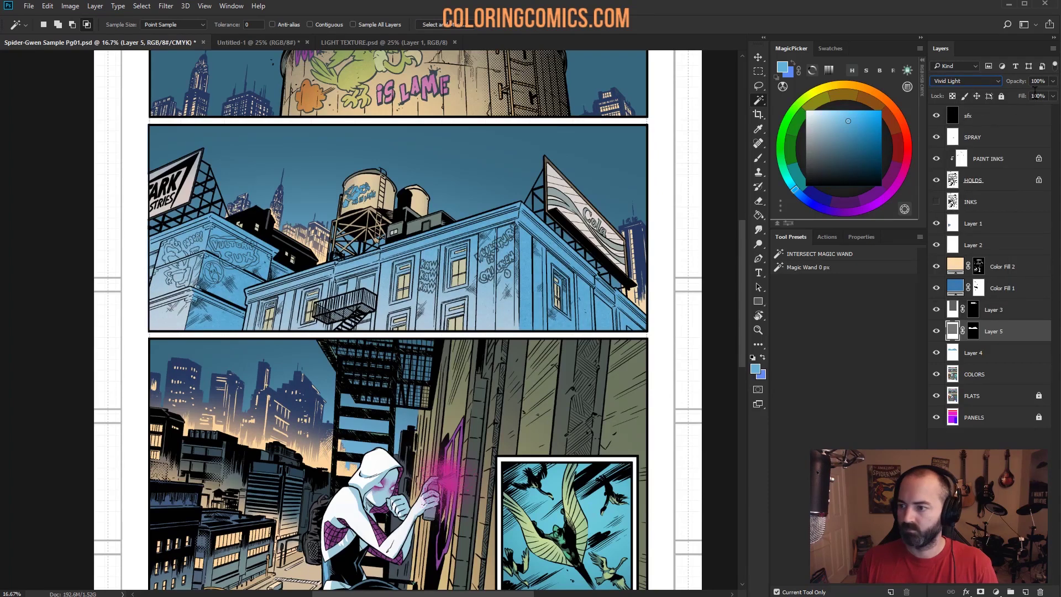
{"action": "left_click", "coordinate": [975, 81]}
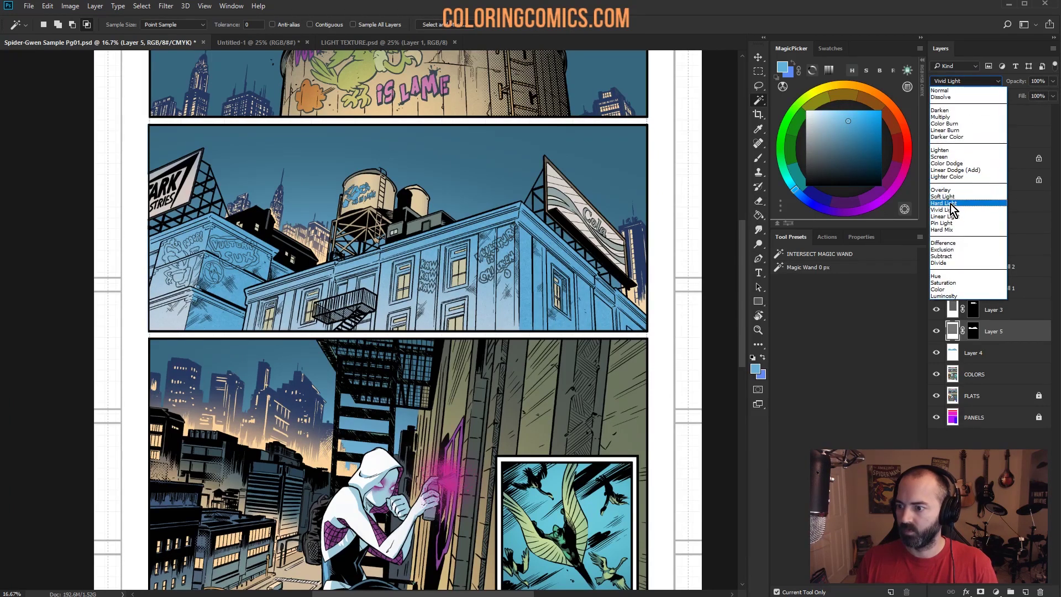
{"action": "left_click", "coordinate": [952, 203]}
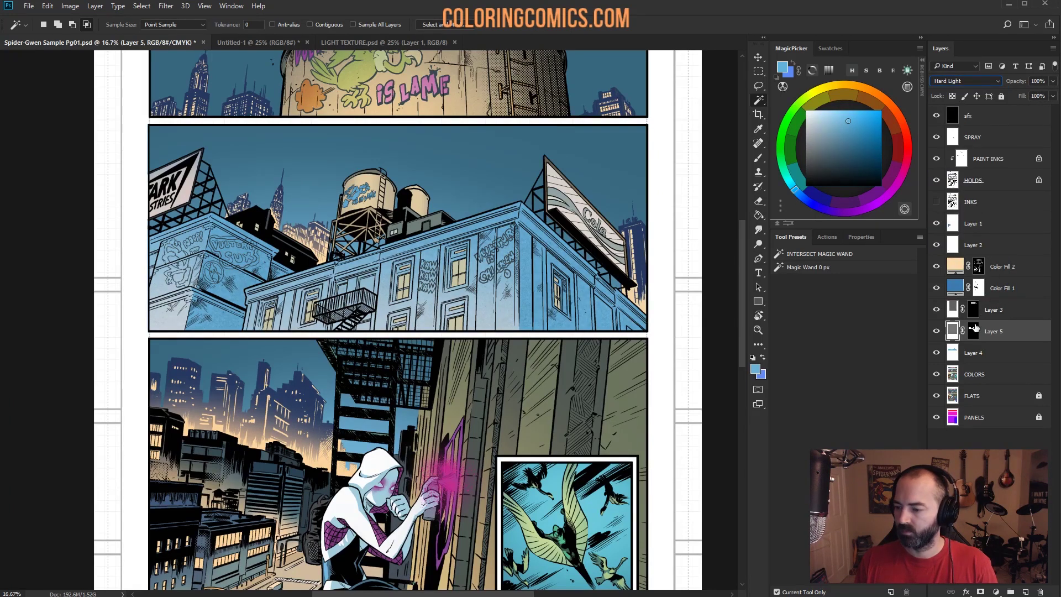
{"action": "left_click", "coordinate": [1052, 81]}
{"action": "mouse_move", "coordinate": [1052, 95]}
{"action": "left_mouse_down"}
{"action": "mouse_move", "coordinate": [1020, 94]}
{"action": "mouse_move", "coordinate": [1038, 101]}
{"action": "left_mouse_up"}
{"action": "left_click", "coordinate": [937, 333]}
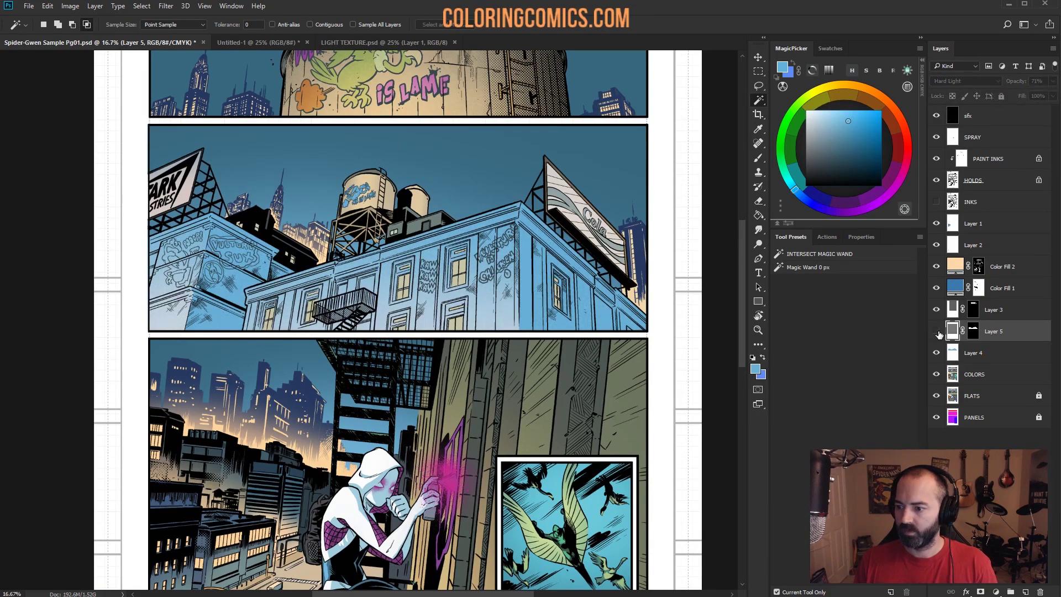
{"action": "left_click", "coordinate": [937, 332]}
{"action": "left_click", "coordinate": [935, 310]}
{"action": "left_click", "coordinate": [936, 310]}
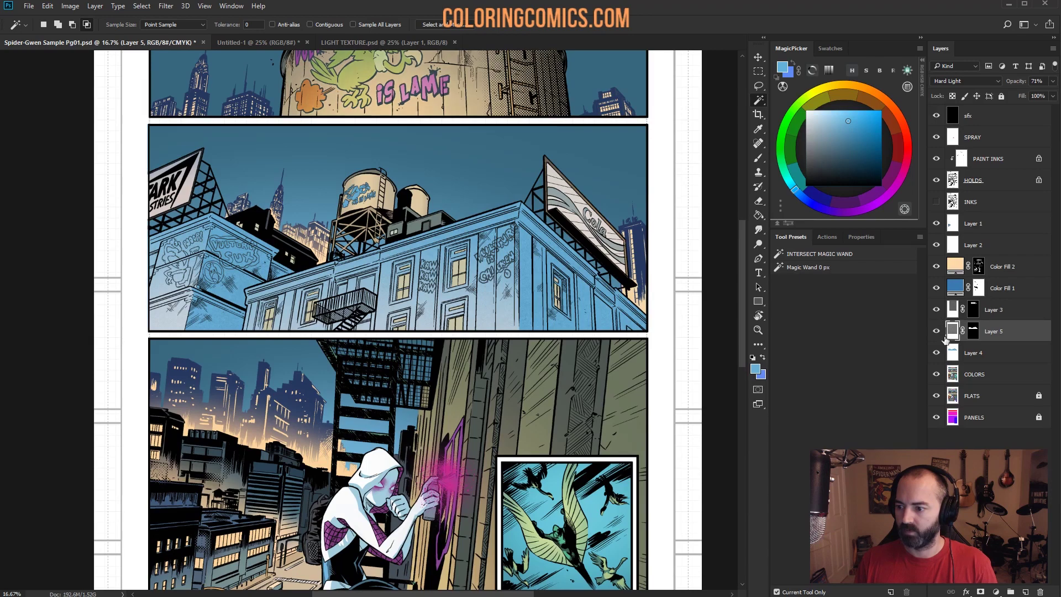
Step: Delete the light blue fill on Layer 4 and check the texture over the rooftop buildings
{"action": "left_click", "coordinate": [953, 356]}
{"action": "key", "text": "Delete"}
{"action": "key", "text": "z"}
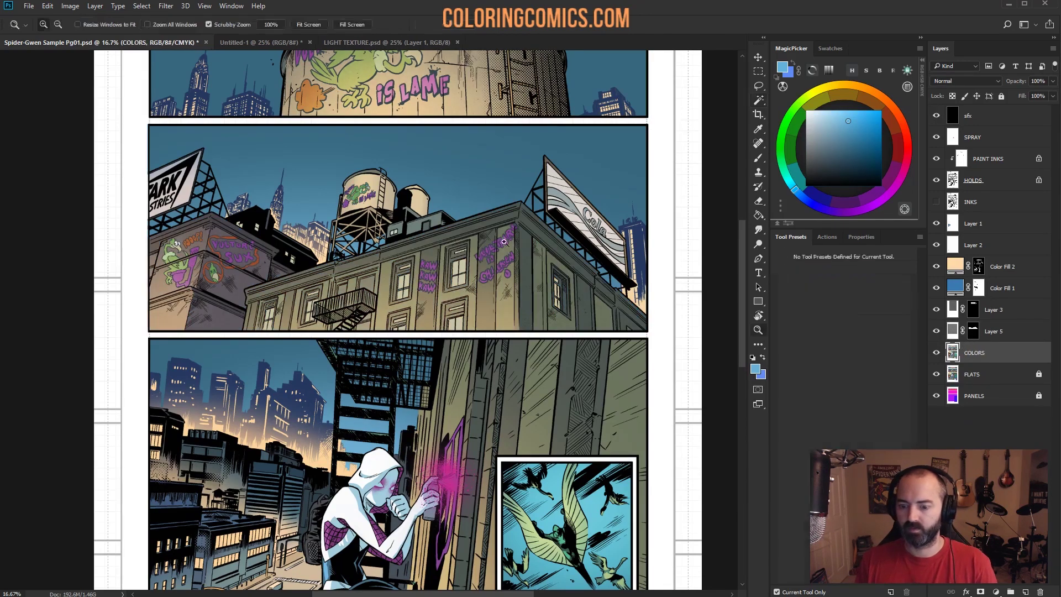
{"action": "left_click", "coordinate": [496, 289]}
{"action": "left_click", "coordinate": [495, 288]}
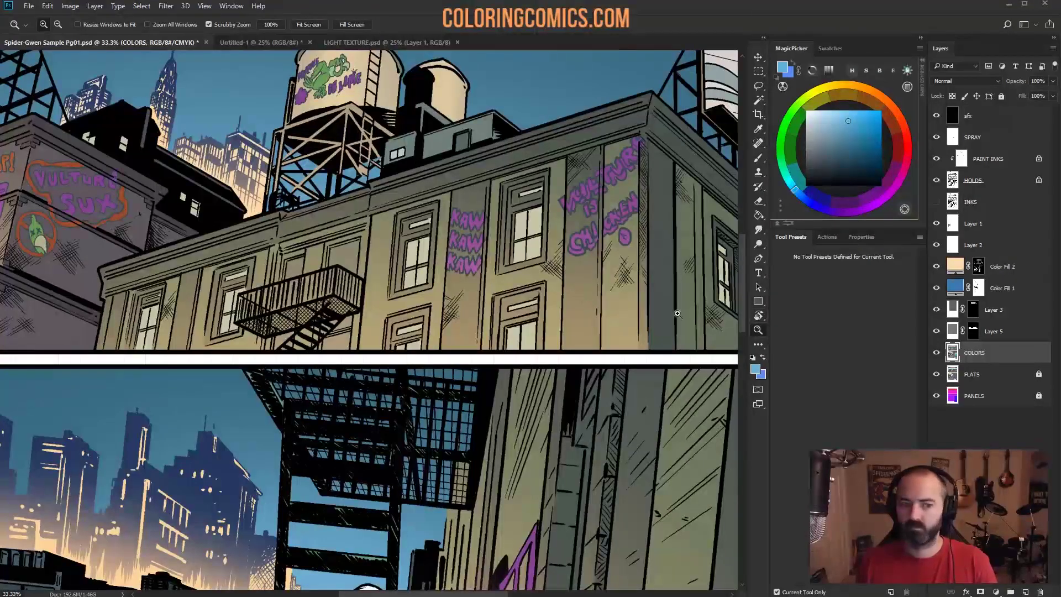
{"action": "left_click", "coordinate": [571, 285], "text": "alt"}
{"action": "left_click", "coordinate": [570, 285], "text": "alt"}
{"action": "left_click_drag", "start_coordinate": [539, 255], "coordinate": [457, 127]}
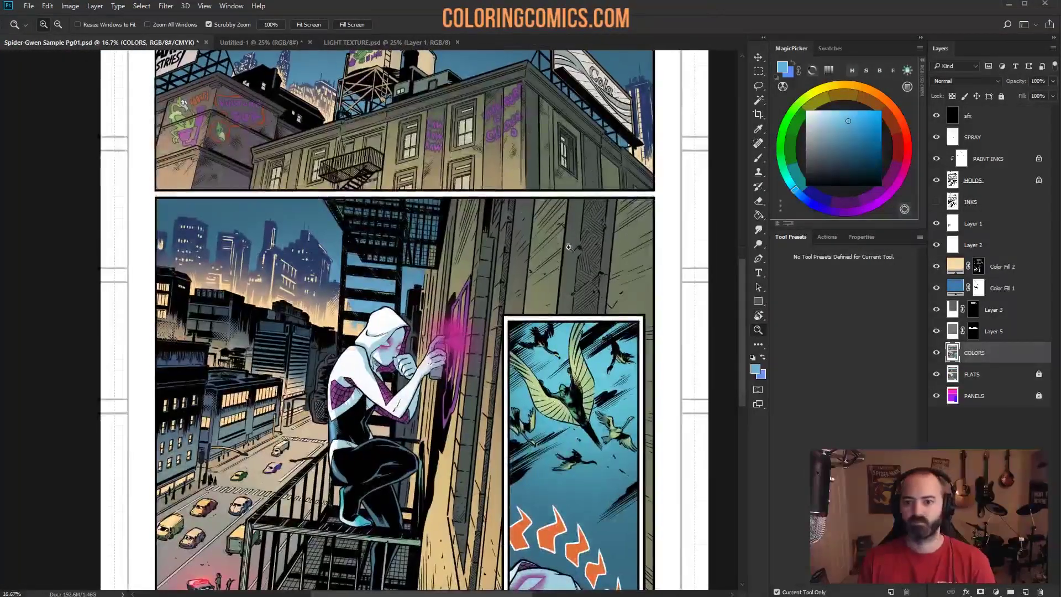
{"action": "left_click", "coordinate": [572, 328], "text": "alt"}
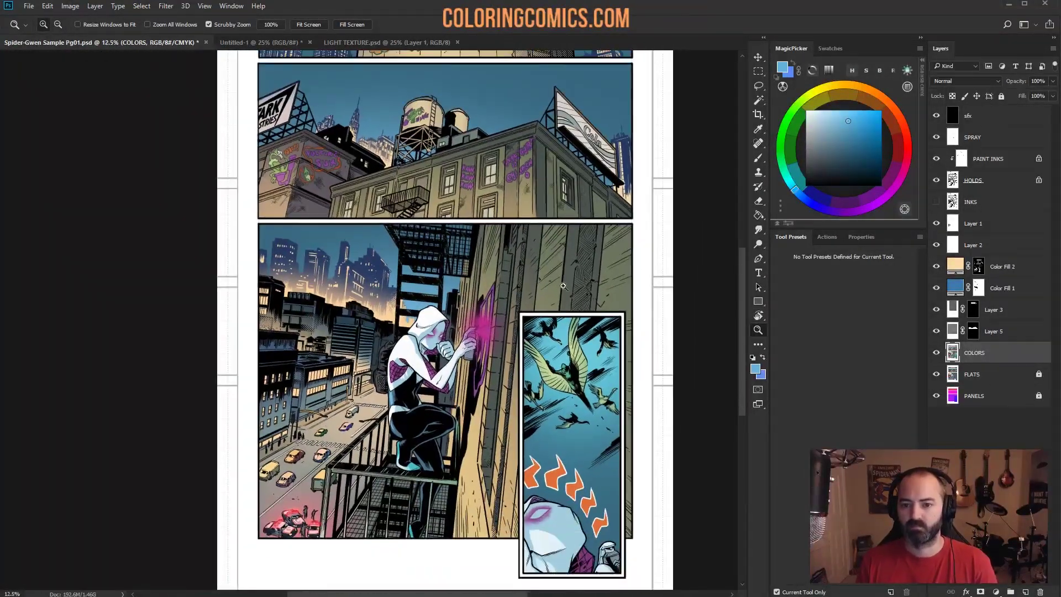
{"action": "left_click_drag", "start_coordinate": [535, 222], "coordinate": [557, 249]}
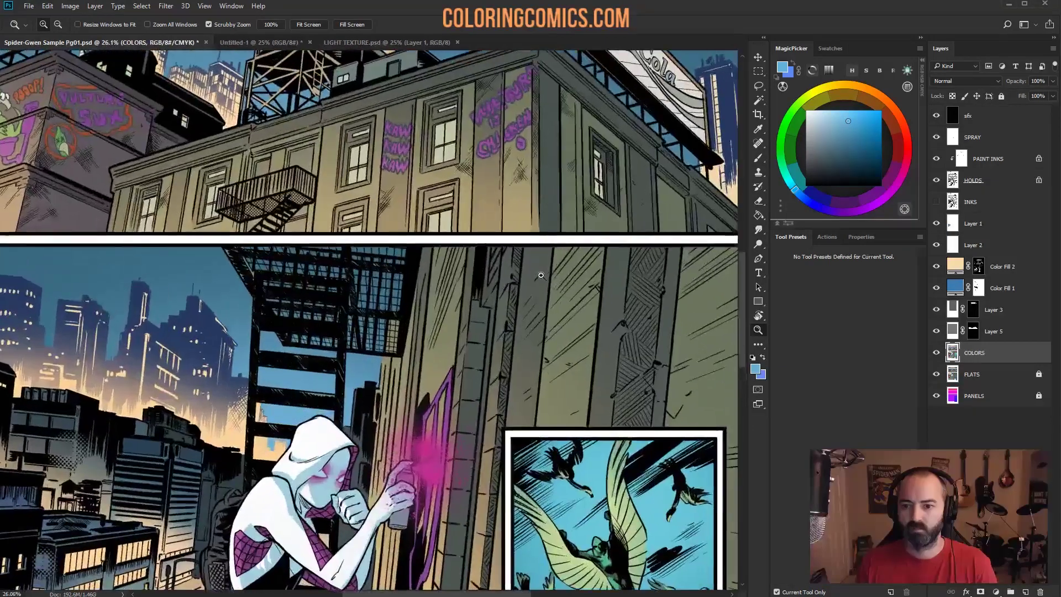
Step: Raise the opacity of the texture layers, Layer 5 and Layer 3, to 100%
{"action": "left_click", "coordinate": [955, 331]}
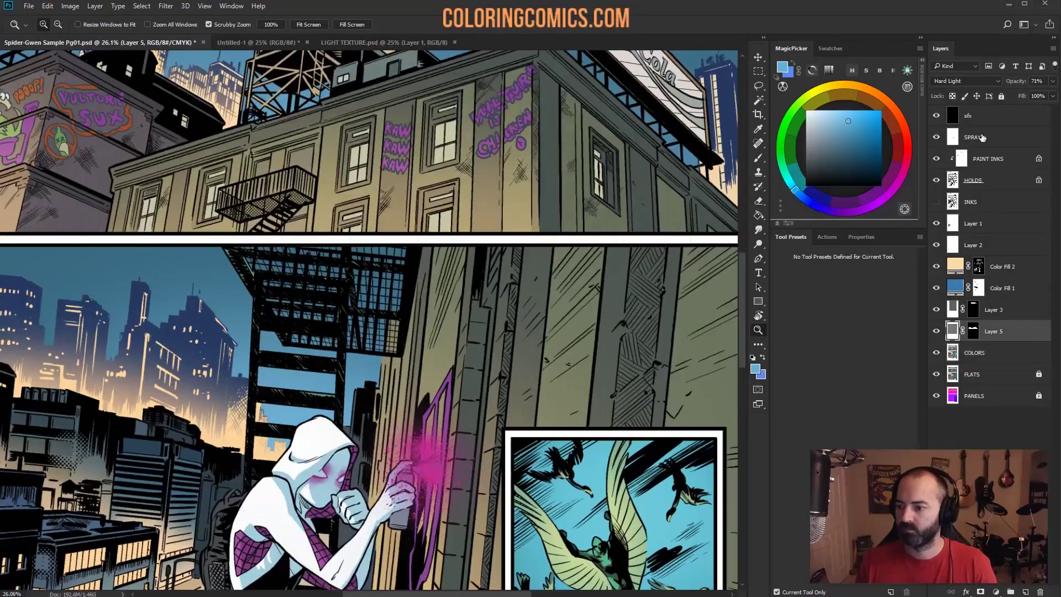
{"action": "left_click", "coordinate": [1053, 81]}
{"action": "left_click_drag", "start_coordinate": [1045, 102], "coordinate": [1057, 98]}
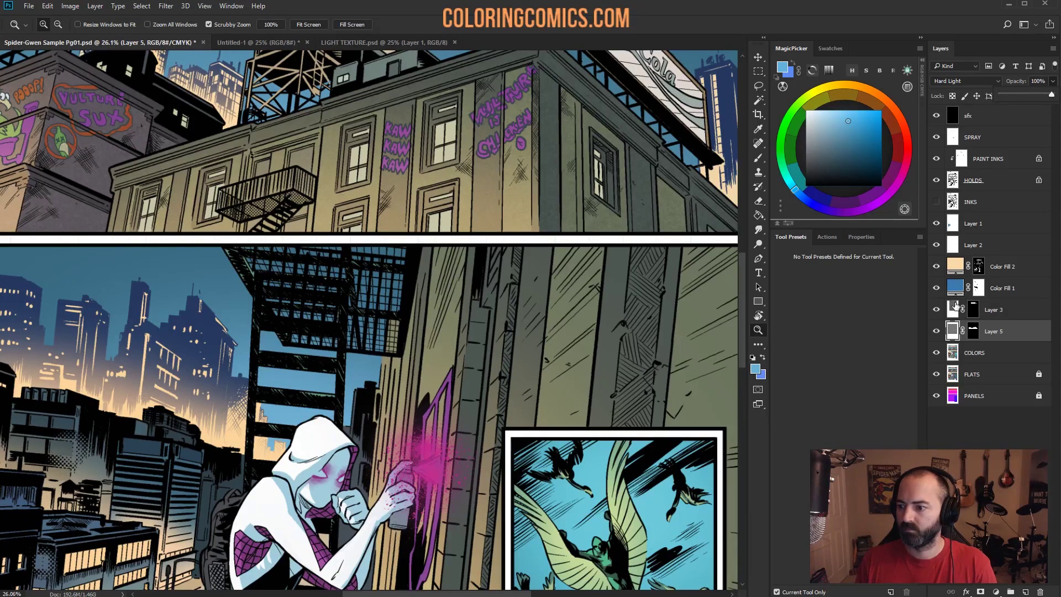
{"action": "scroll", "coordinate": [992, 250], "scroll_direction": "up", "scroll_amount": 10}
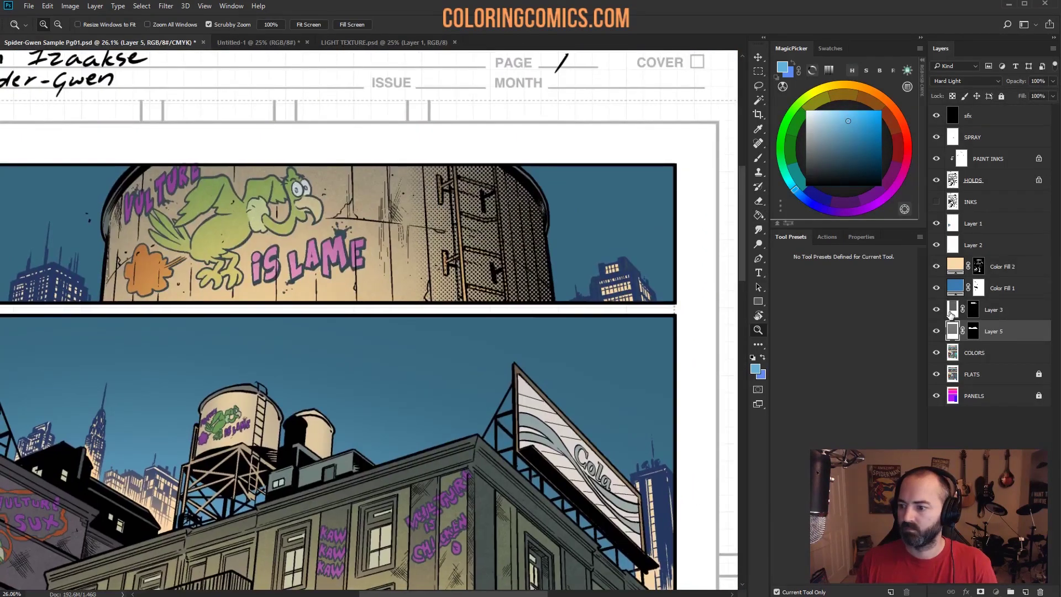
{"action": "left_click", "coordinate": [949, 312]}
{"action": "left_click", "coordinate": [1053, 81]}
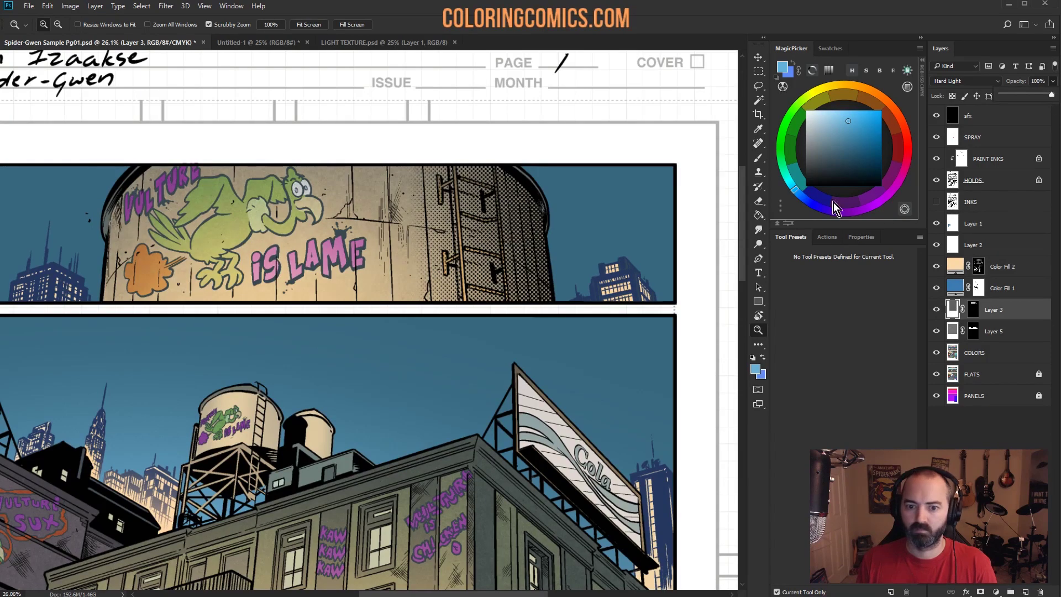
Step: Examine the whole page and the large lower panel for surfaces that could take the light texture
{"action": "left_click", "coordinate": [521, 343], "text": "alt"}
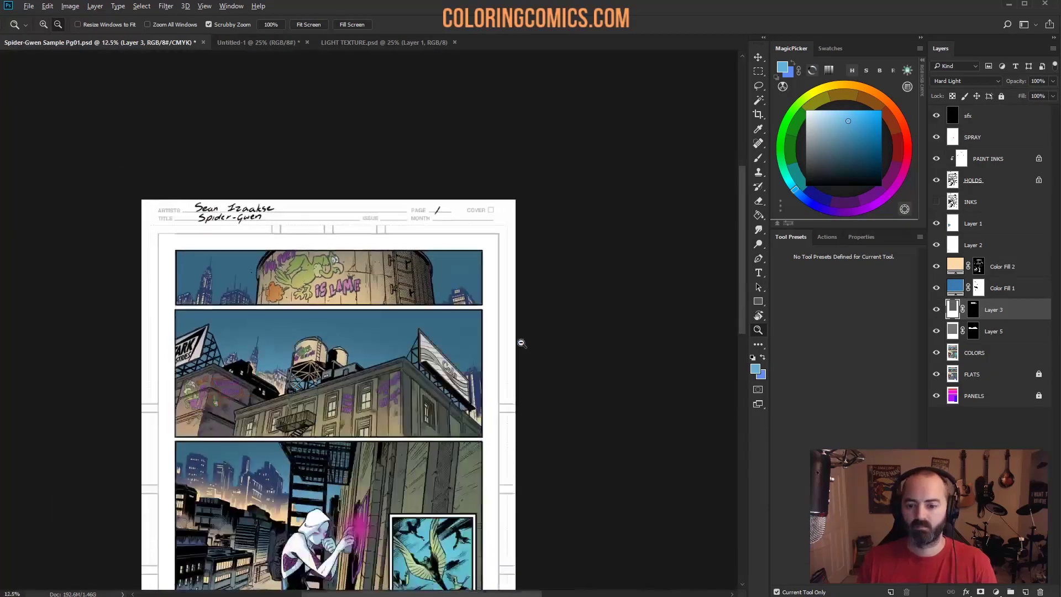
{"action": "scroll", "coordinate": [521, 343], "scroll_direction": "down", "scroll_amount": 3}
{"action": "scroll", "coordinate": [497, 276], "scroll_direction": "up", "scroll_amount": 5}
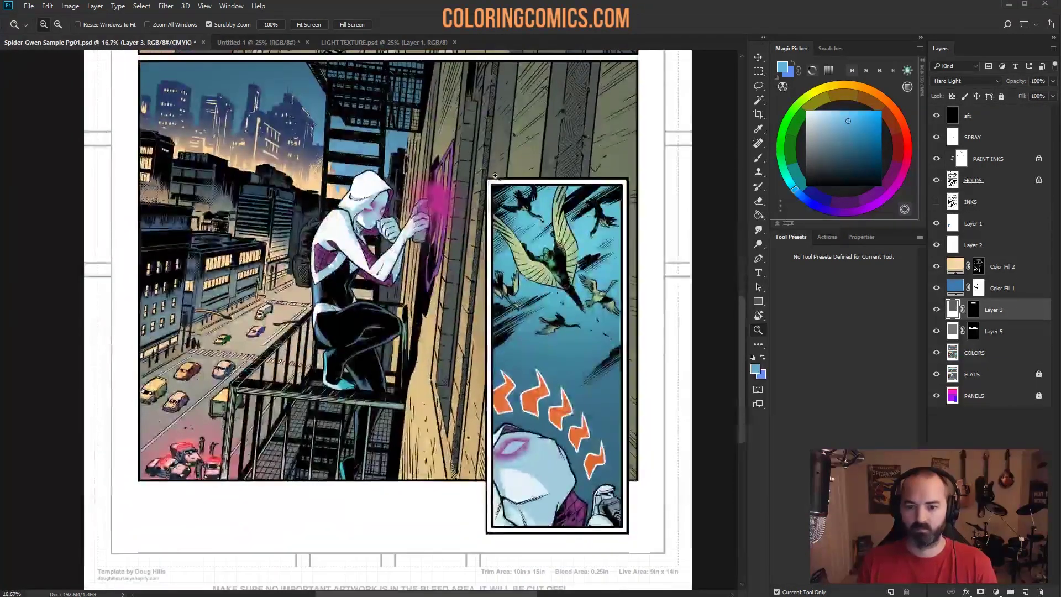
{"action": "left_click_drag", "start_coordinate": [495, 175], "coordinate": [424, 213]}
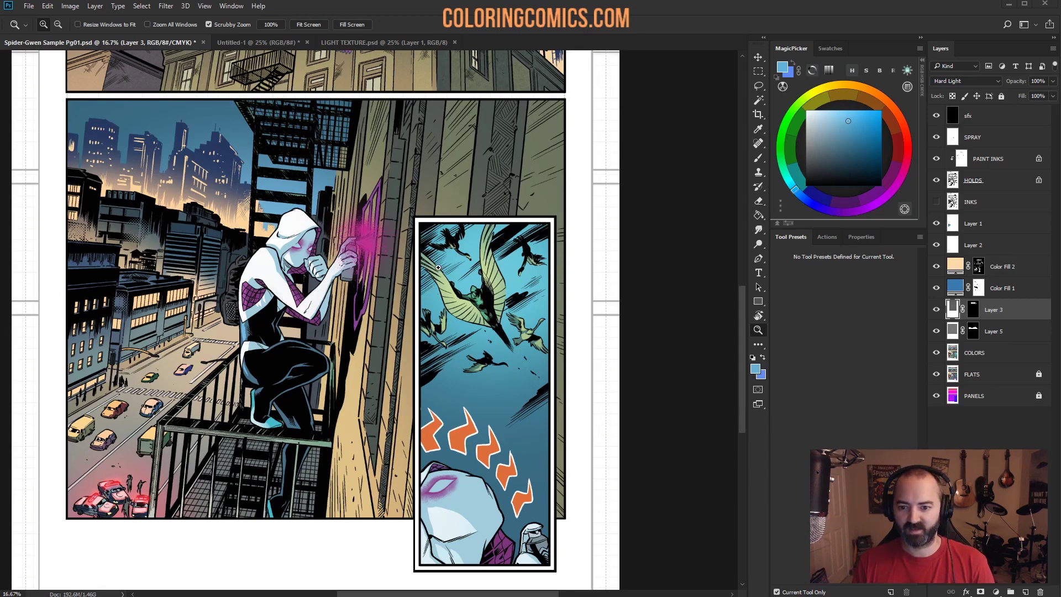
{"action": "left_click_drag", "start_coordinate": [512, 198], "coordinate": [540, 172]}
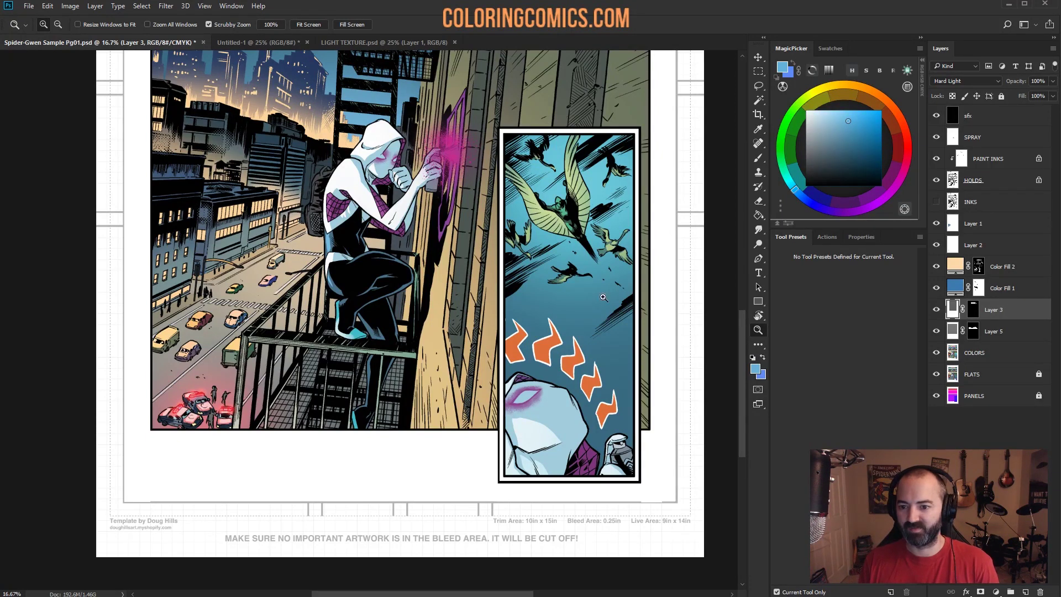
{"action": "scroll", "coordinate": [603, 297], "scroll_direction": "up", "scroll_amount": 3}
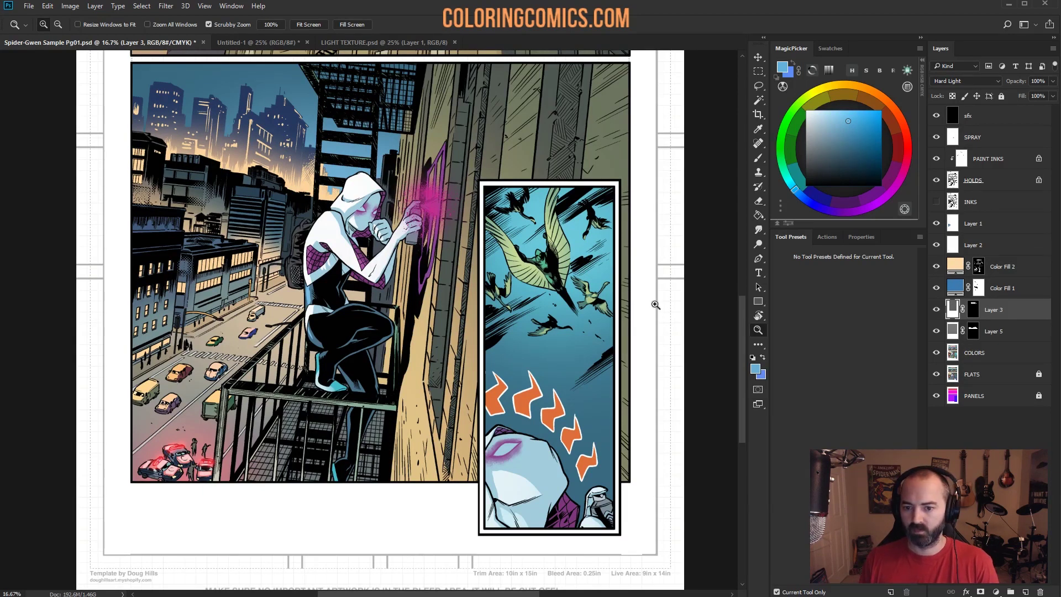
{"action": "left_click_drag", "start_coordinate": [569, 247], "coordinate": [537, 289]}
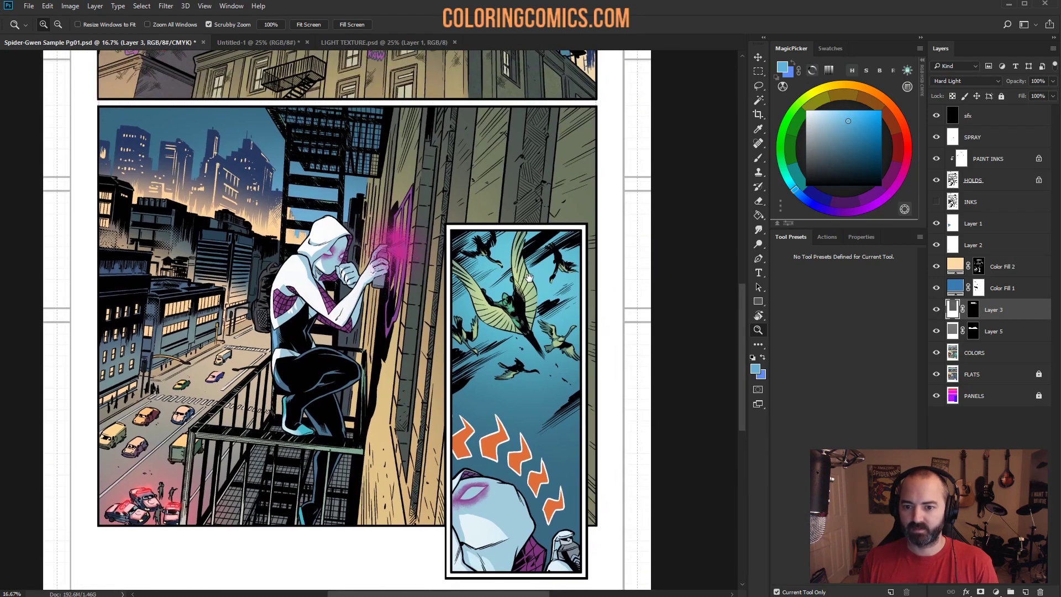
Step: Select the building wall beside Spider-Gwen from the FLATS layer with the Magic Wand
{"action": "left_click", "coordinate": [968, 371]}
{"action": "key", "text": "w"}
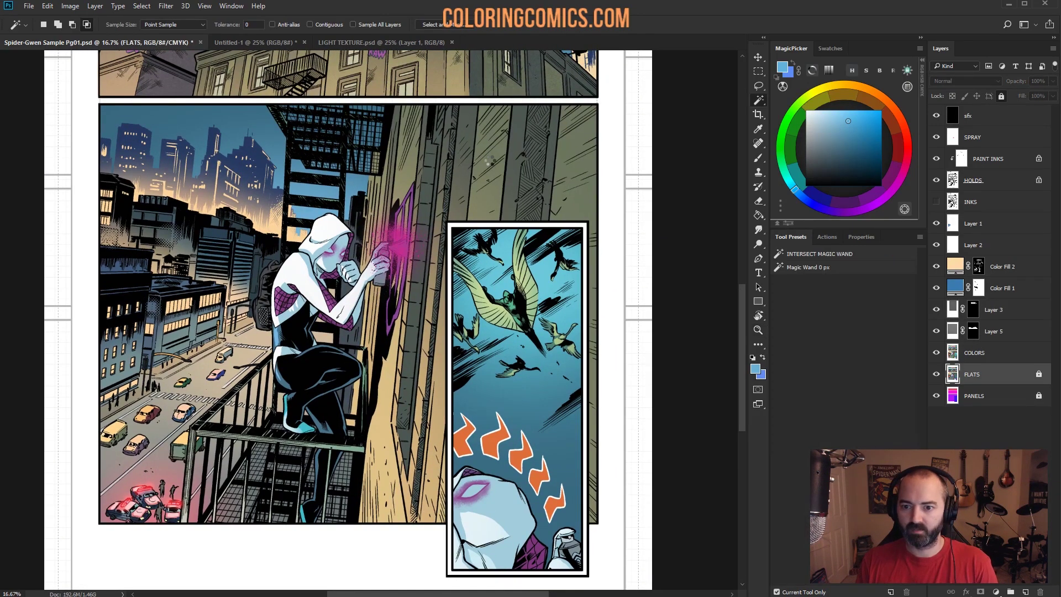
{"action": "left_click", "coordinate": [494, 163]}
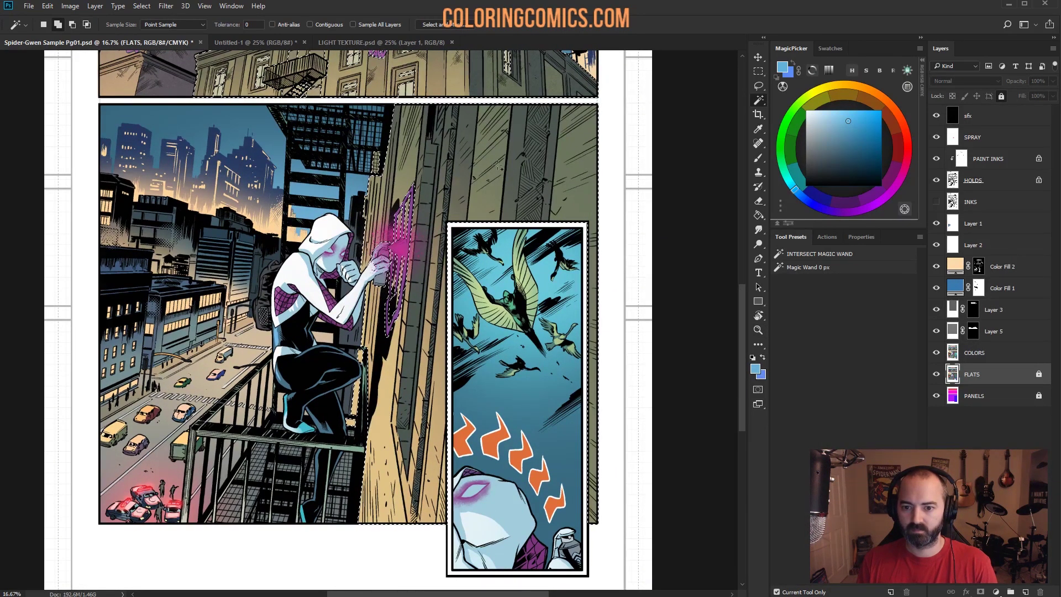
{"action": "key", "text": "q"}
{"action": "key", "text": "q"}
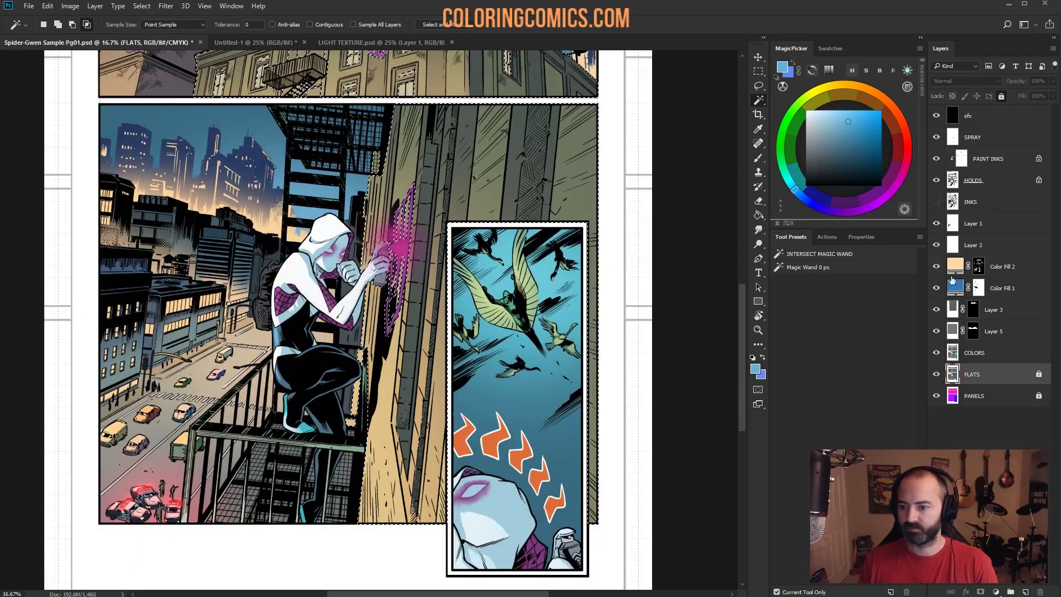
Step: Paste the light texture above COLORS and move it to cover the wall beside Spider-Gwen
{"action": "left_click", "coordinate": [986, 353]}
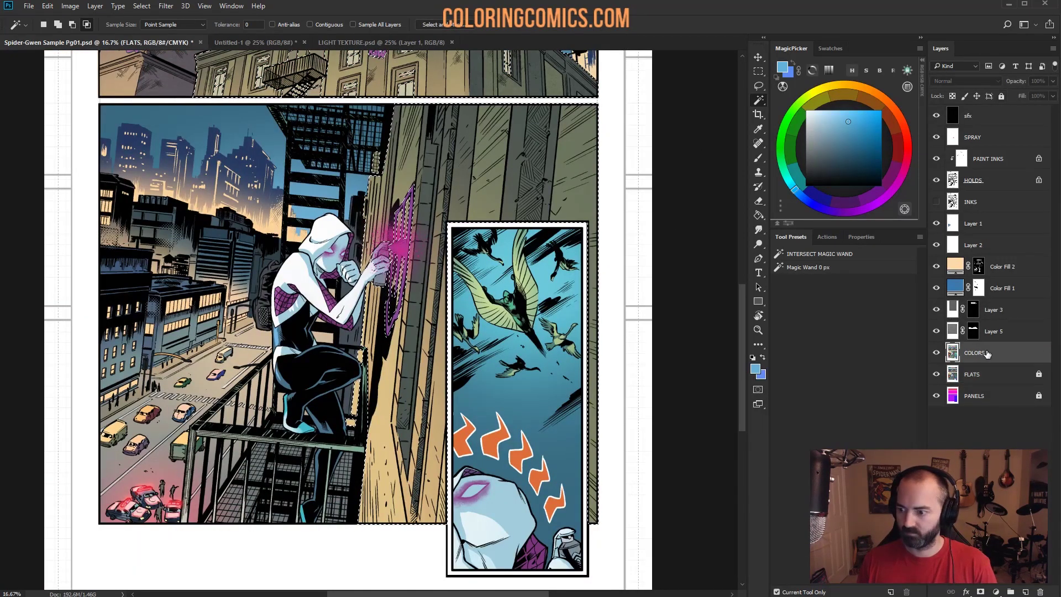
{"action": "key", "text": "ctrl+shift+alt+n"}
{"action": "key", "text": "alt+BackSpace"}
{"action": "key", "text": "ctrl+d"}
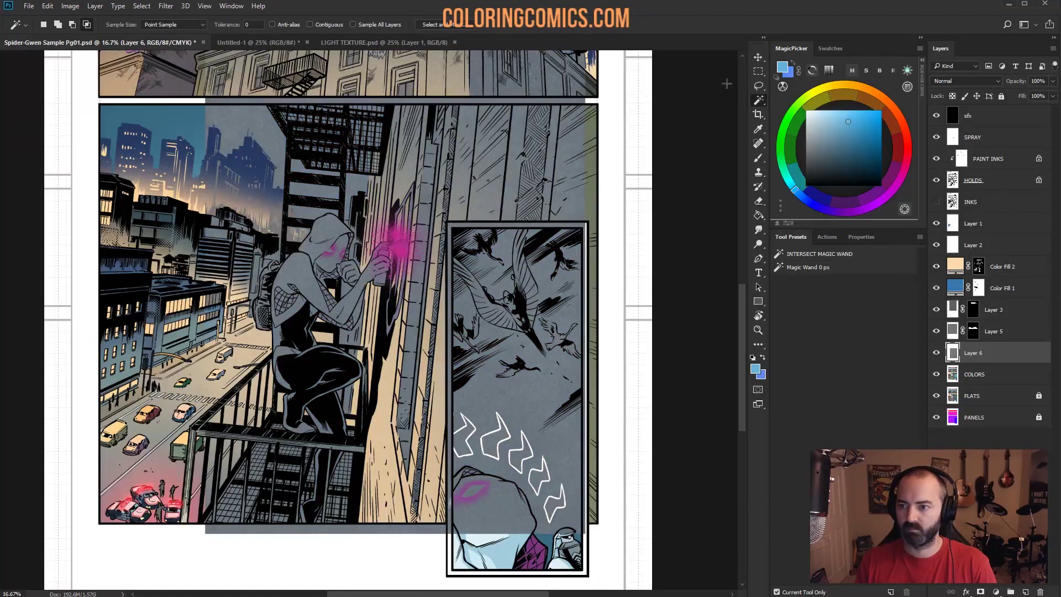
{"action": "key", "text": "v"}
{"action": "left_click_drag", "start_coordinate": [546, 147], "coordinate": [590, 163]}
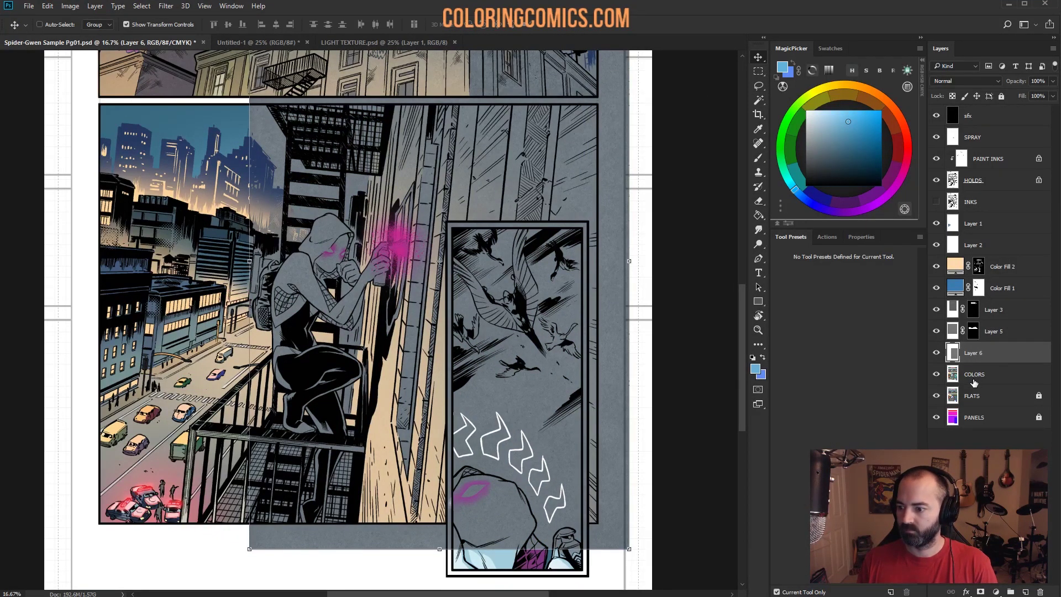
Step: Reselect the wall colors from FLATS and restrict the selection to the large lower panel using the PANELS layer
{"action": "left_click", "coordinate": [972, 398]}
{"action": "key", "text": "w"}
{"action": "left_click", "coordinate": [500, 178]}
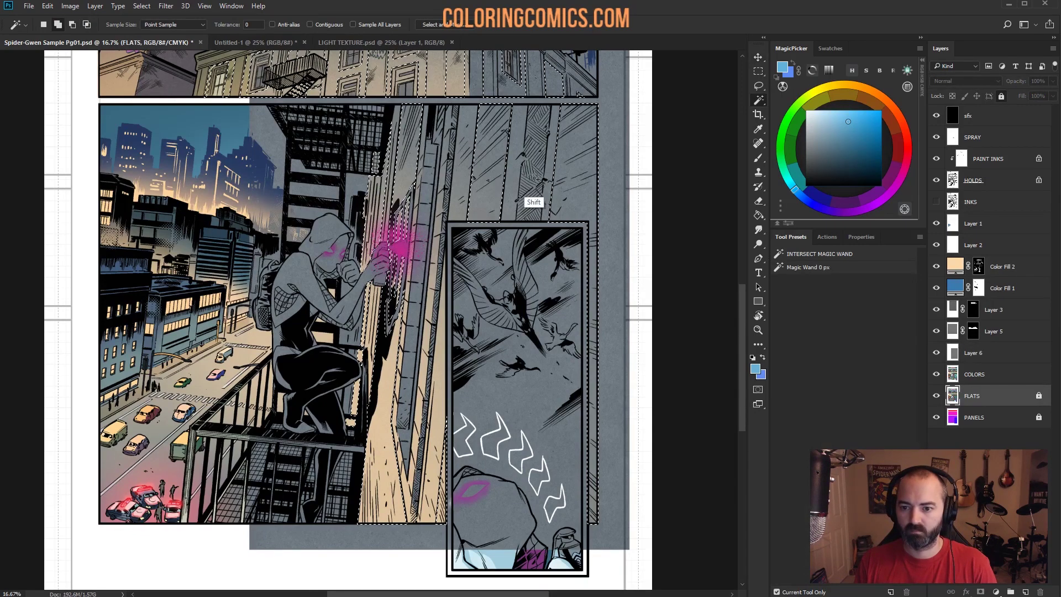
{"action": "left_click", "coordinate": [972, 417]}
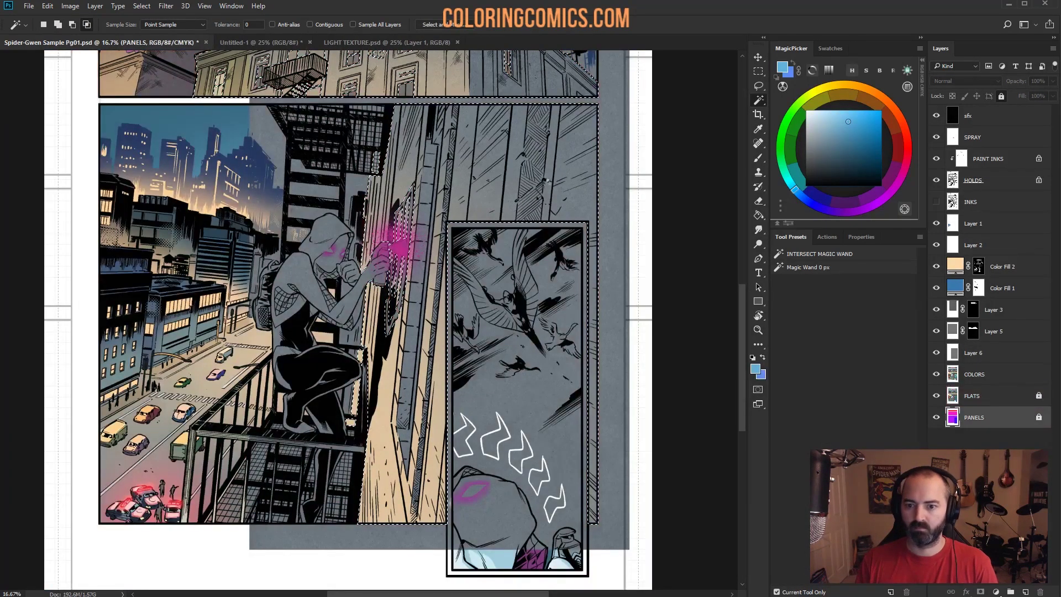
Step: Mask the pasted texture on Layer 6 to the wall selection and set its blend mode to Hard Light
{"action": "left_click", "coordinate": [957, 352]}
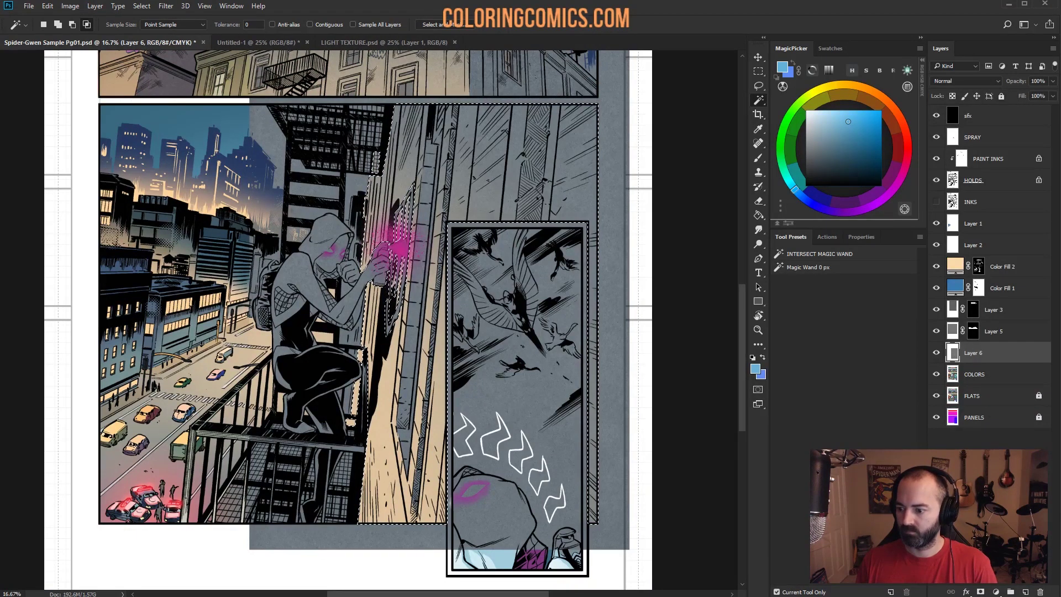
{"action": "left_click", "coordinate": [980, 591]}
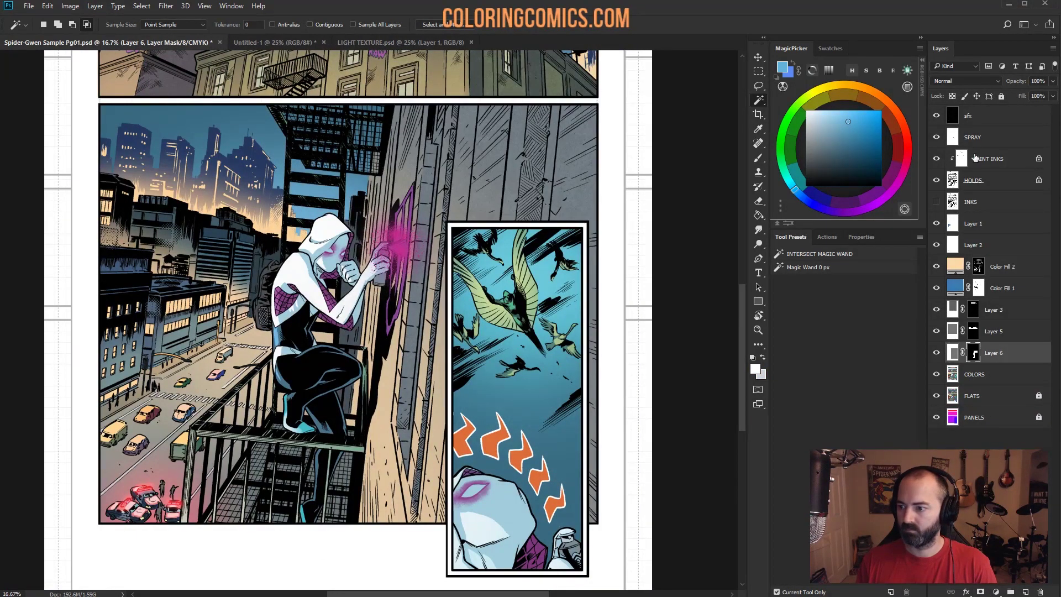
{"action": "left_click", "coordinate": [964, 81]}
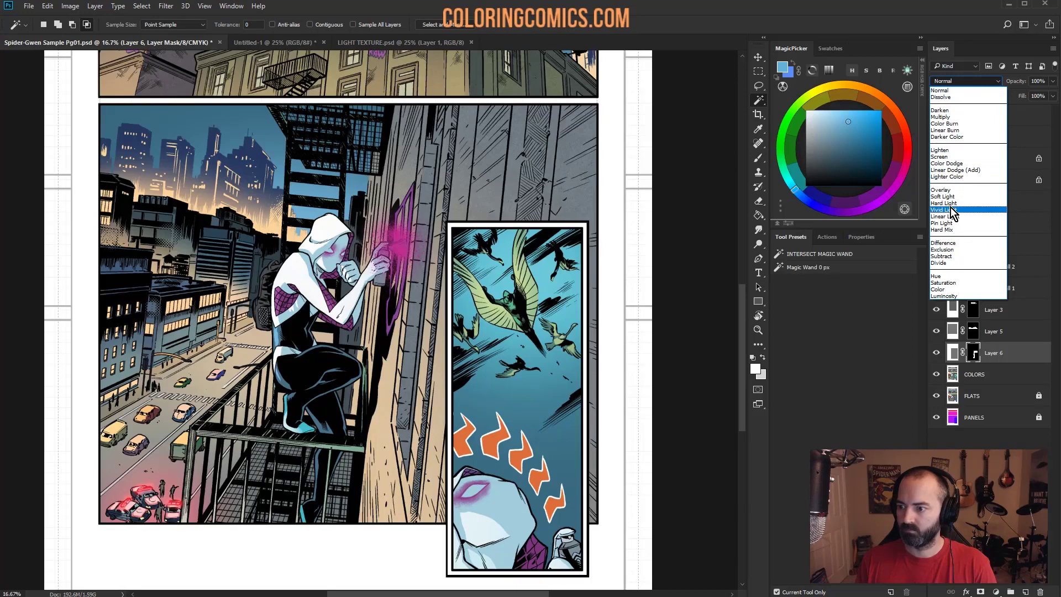
{"action": "left_click", "coordinate": [949, 203]}
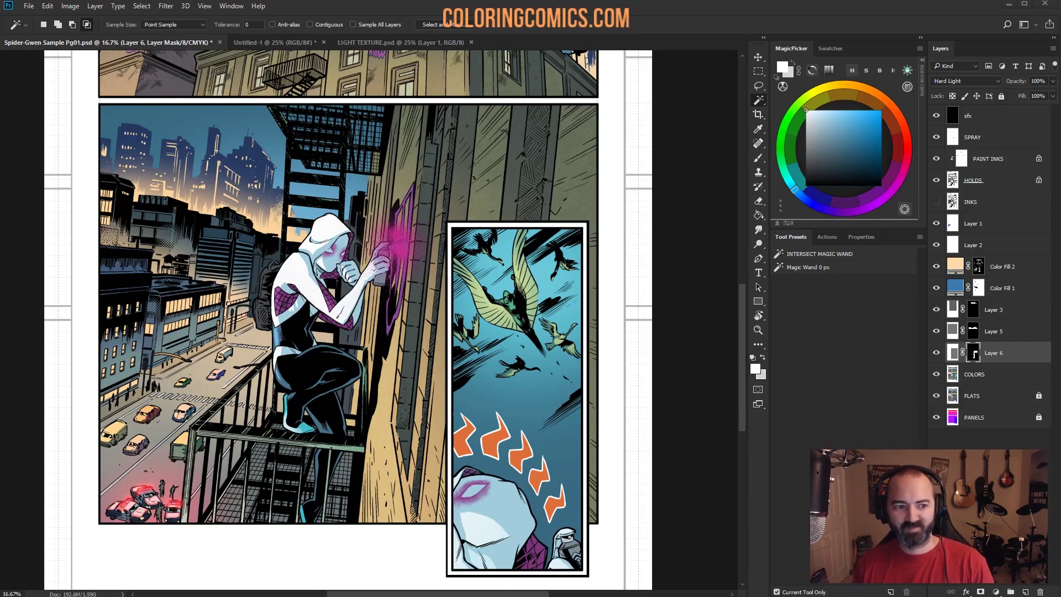
{"action": "left_click", "coordinate": [758, 330]}
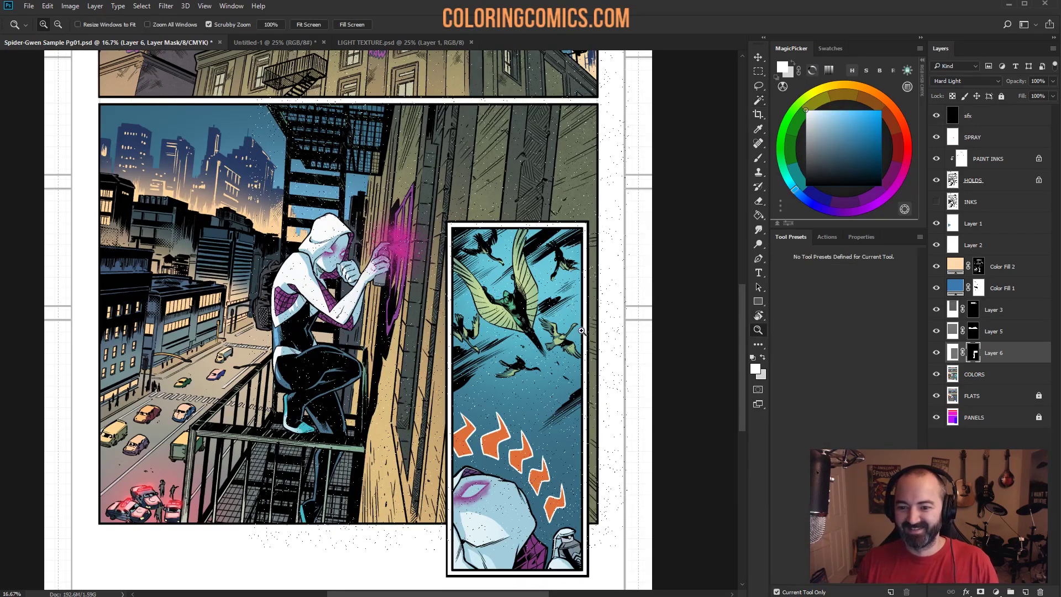
{"action": "left_click", "coordinate": [581, 331], "text": "alt"}
{"action": "key", "text": "l"}
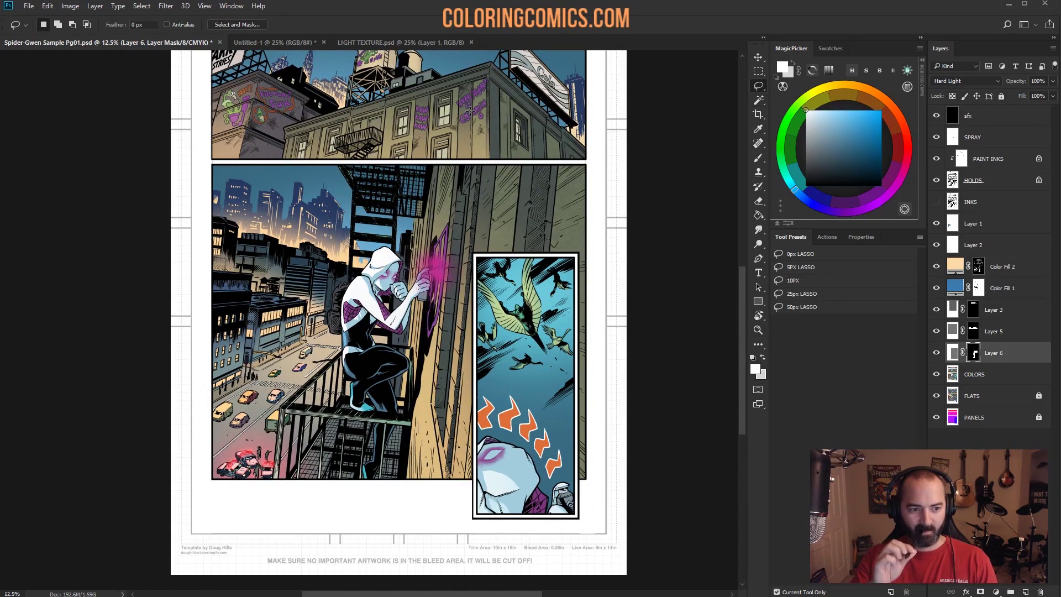
Step: Try to merge the three texture layers, Layer 3, Layer 5 and Layer 6, into one layer
{"action": "scroll", "coordinate": [516, 266], "scroll_direction": "up", "scroll_amount": 1}
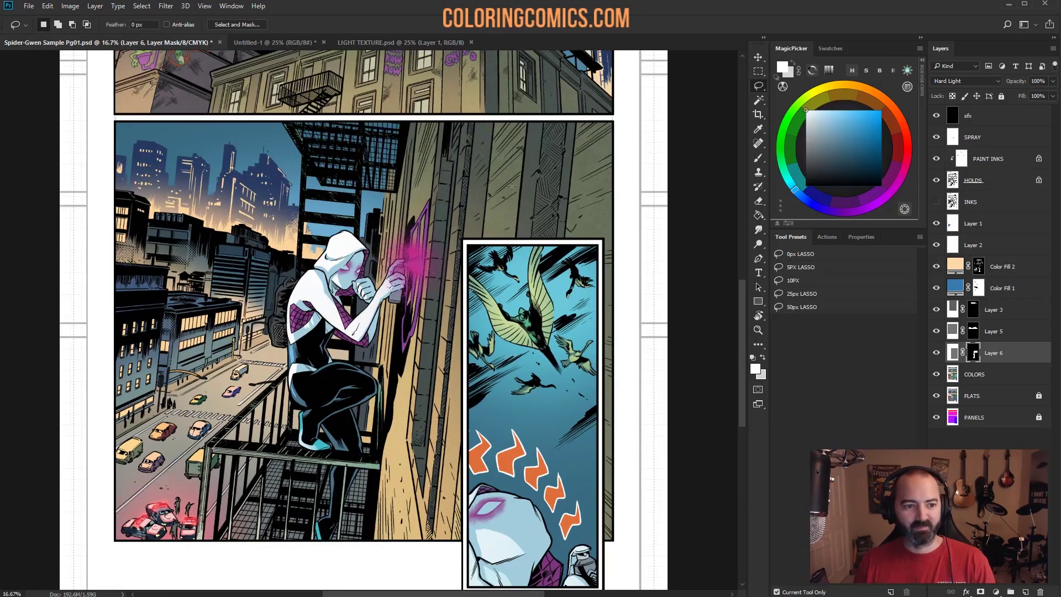
{"action": "scroll", "coordinate": [512, 187], "scroll_direction": "up", "scroll_amount": 6}
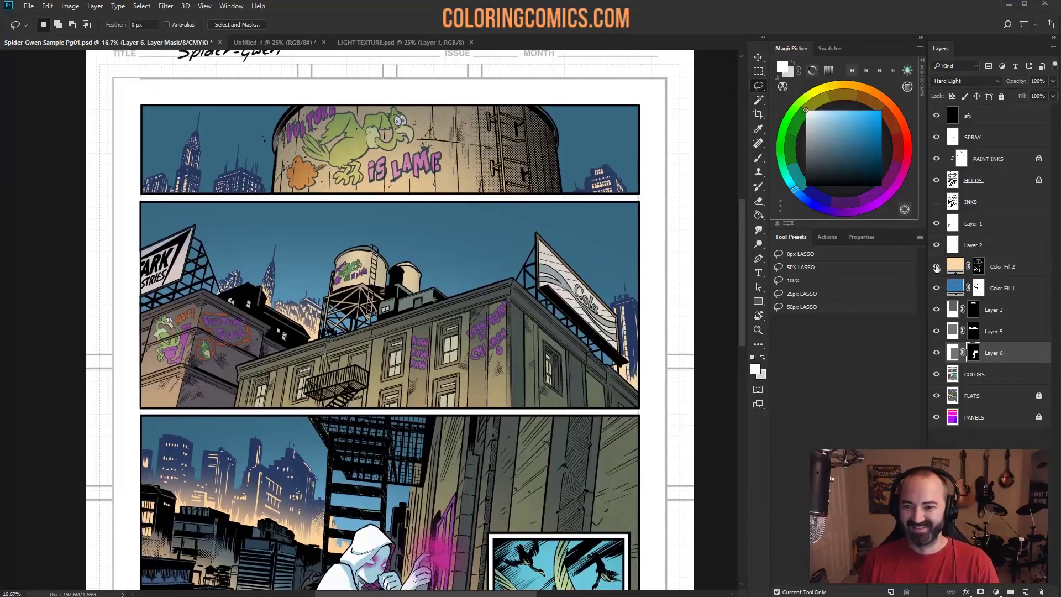
{"action": "left_click", "coordinate": [970, 377]}
{"action": "left_click", "coordinate": [1013, 316]}
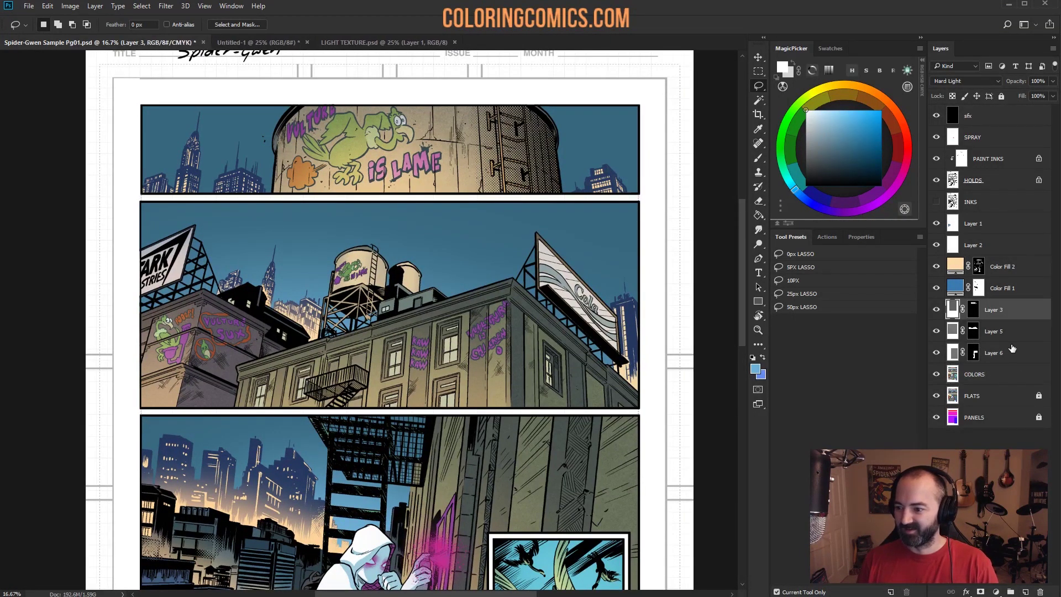
{"action": "left_click", "coordinate": [1013, 351], "text": "shift"}
{"action": "right_click", "coordinate": [1021, 313]}
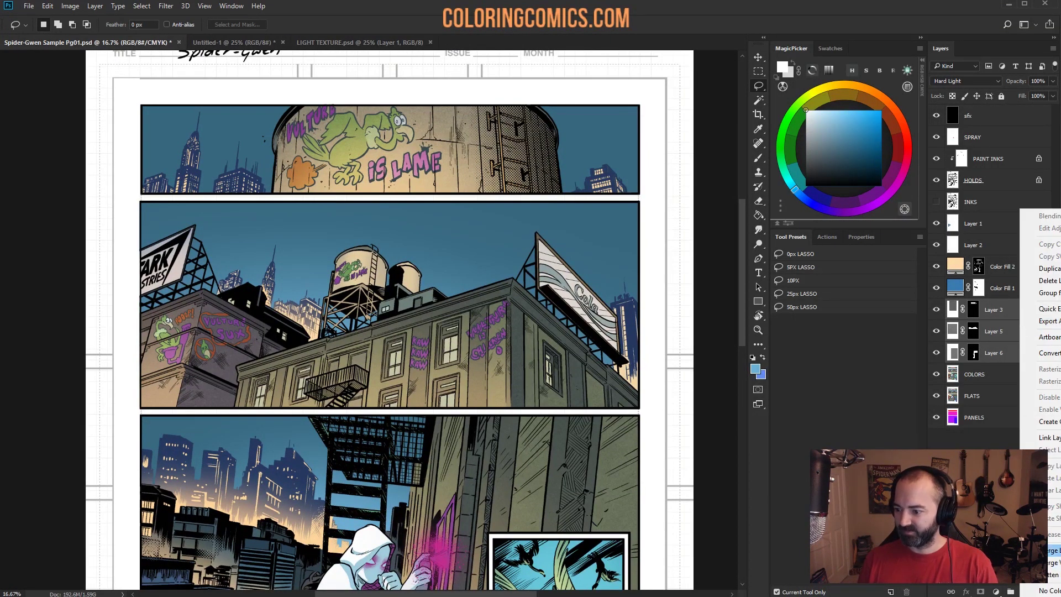
{"action": "left_click", "coordinate": [1053, 550]}
{"action": "key", "text": "ctrl+z"}
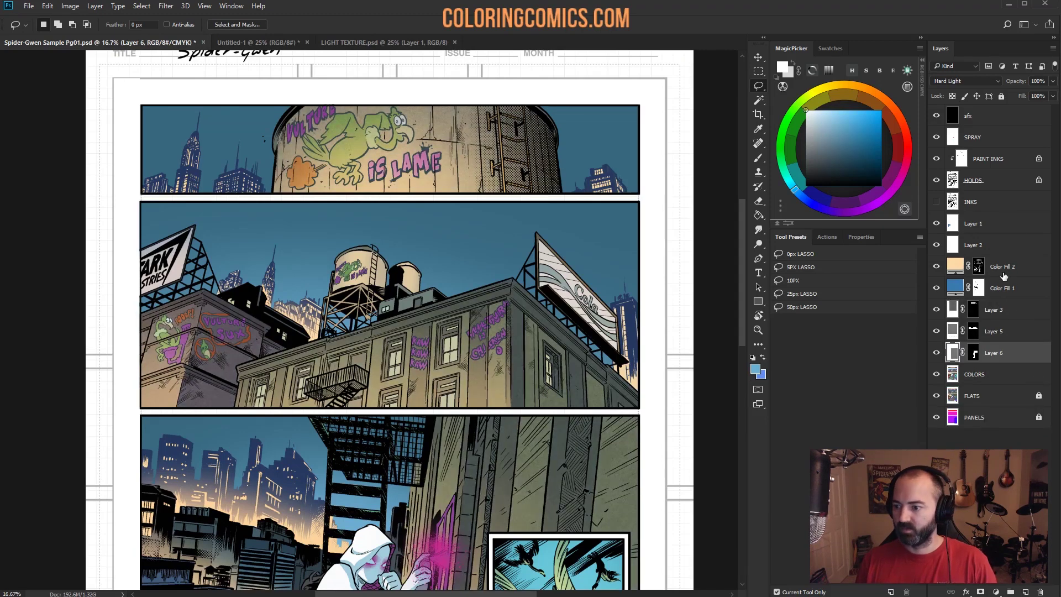
Step: Group the three masked texture layers, Layer 3, Layer 5 and Layer 6, above the COLORS layer
{"action": "left_click", "coordinate": [997, 311]}
{"action": "left_click", "coordinate": [1004, 353], "text": "shift"}
{"action": "right_click", "coordinate": [1011, 310]}
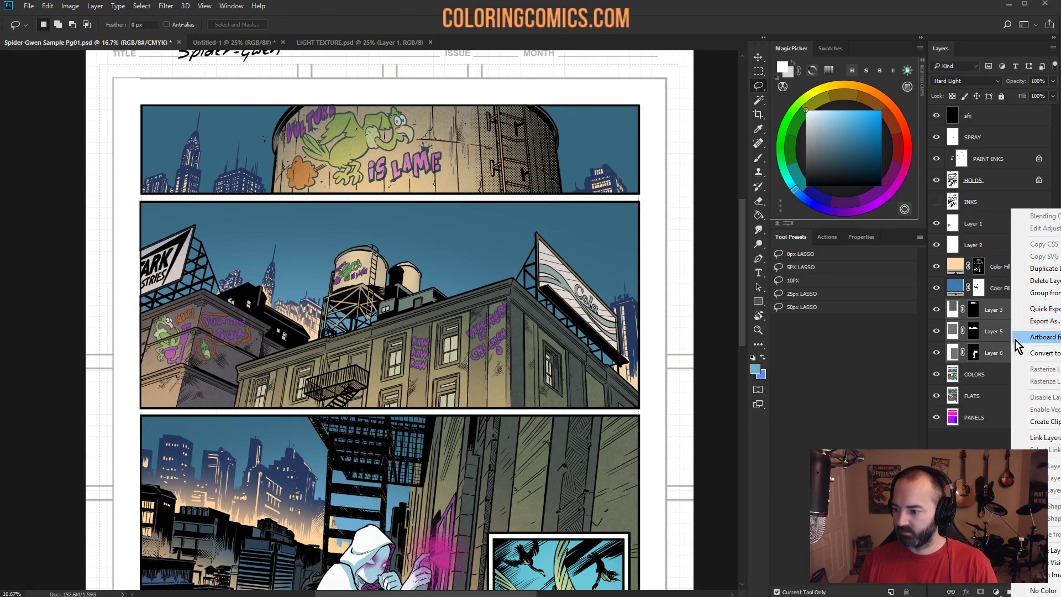
{"action": "left_click", "coordinate": [994, 334]}
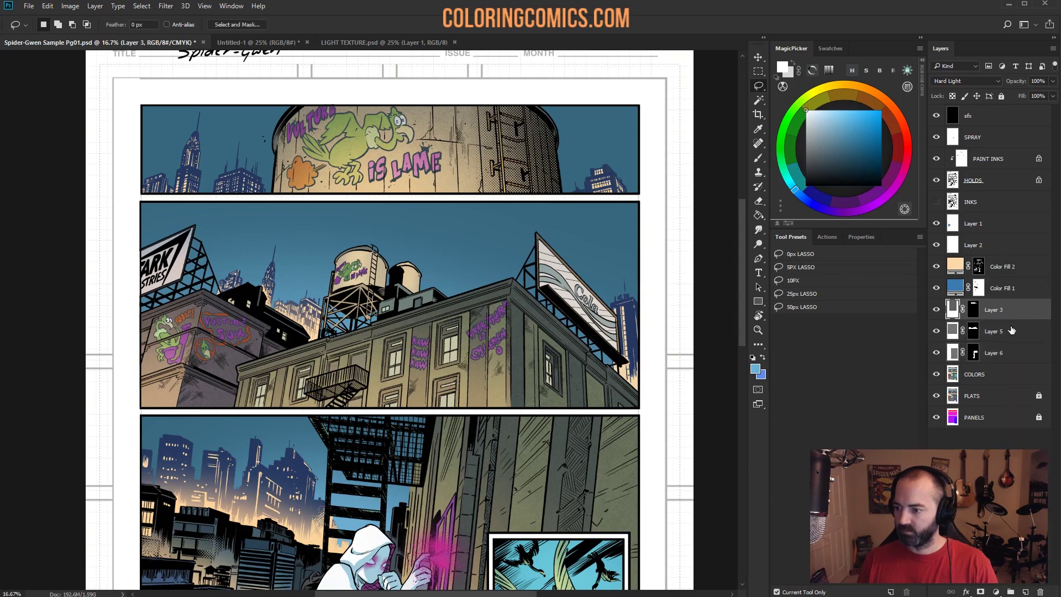
{"action": "left_click", "coordinate": [1003, 354], "text": "shift"}
{"action": "left_click", "coordinate": [1011, 591]}
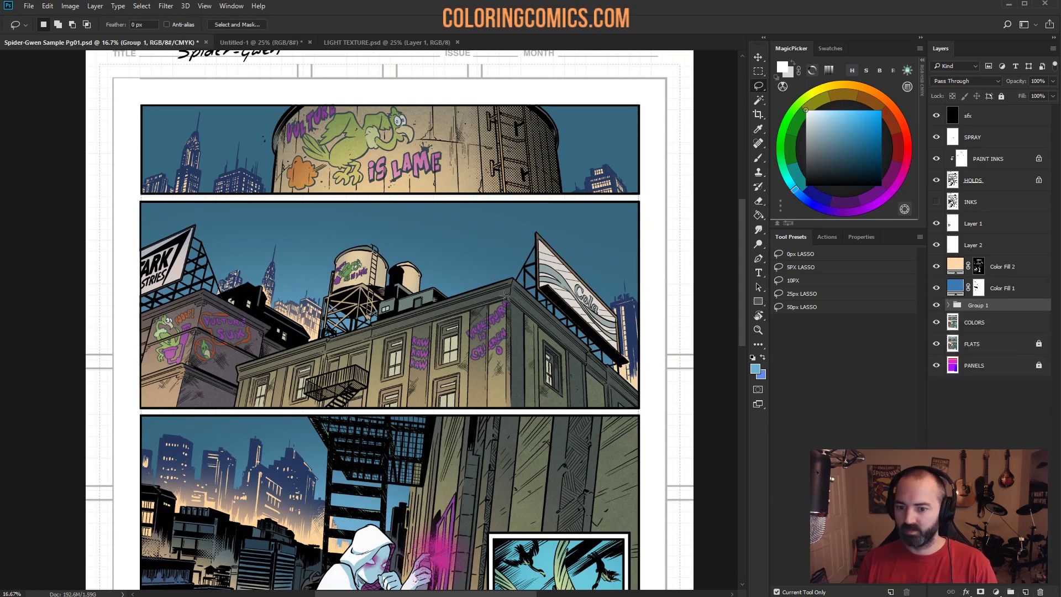
Step: Examine the added textures across the full page and up close on the rooftop panel
{"action": "left_click", "coordinate": [758, 330]}
{"action": "left_click", "coordinate": [508, 353], "text": "alt"}
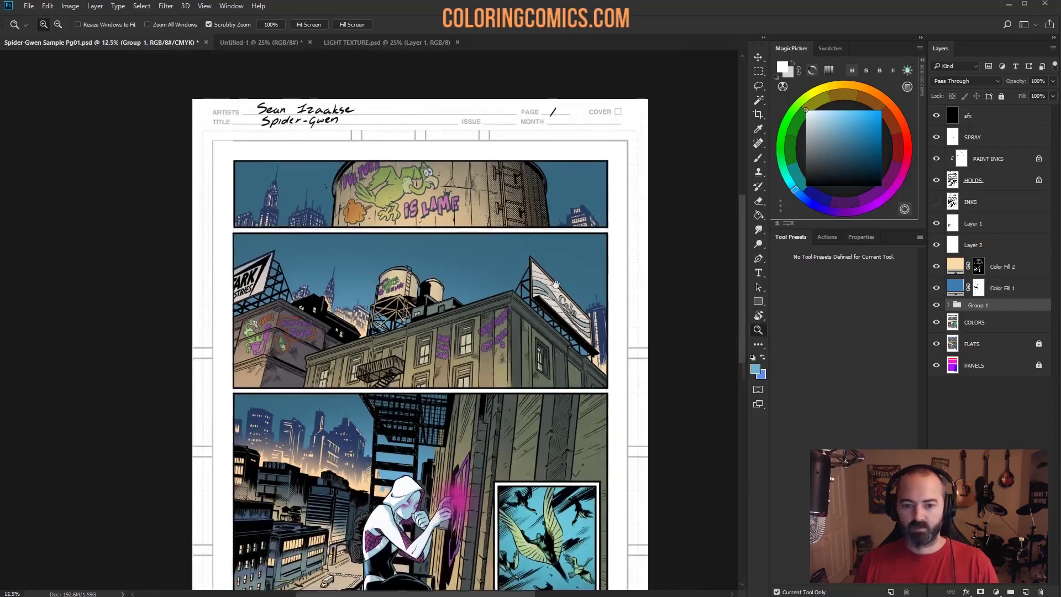
{"action": "key", "text": "l"}
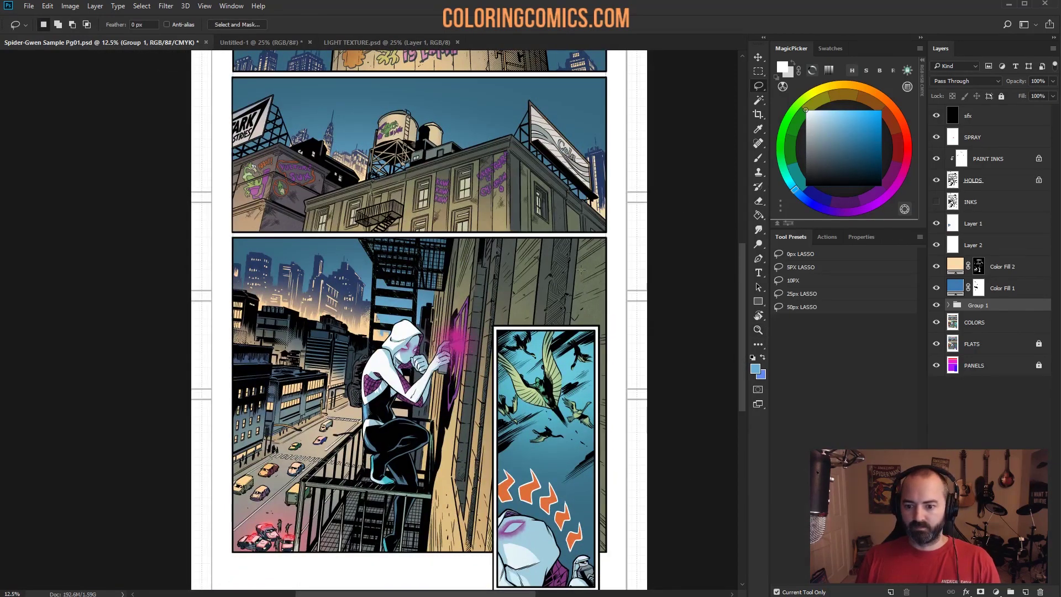
{"action": "left_click", "coordinate": [758, 330]}
{"action": "left_click", "coordinate": [599, 360], "text": "alt"}
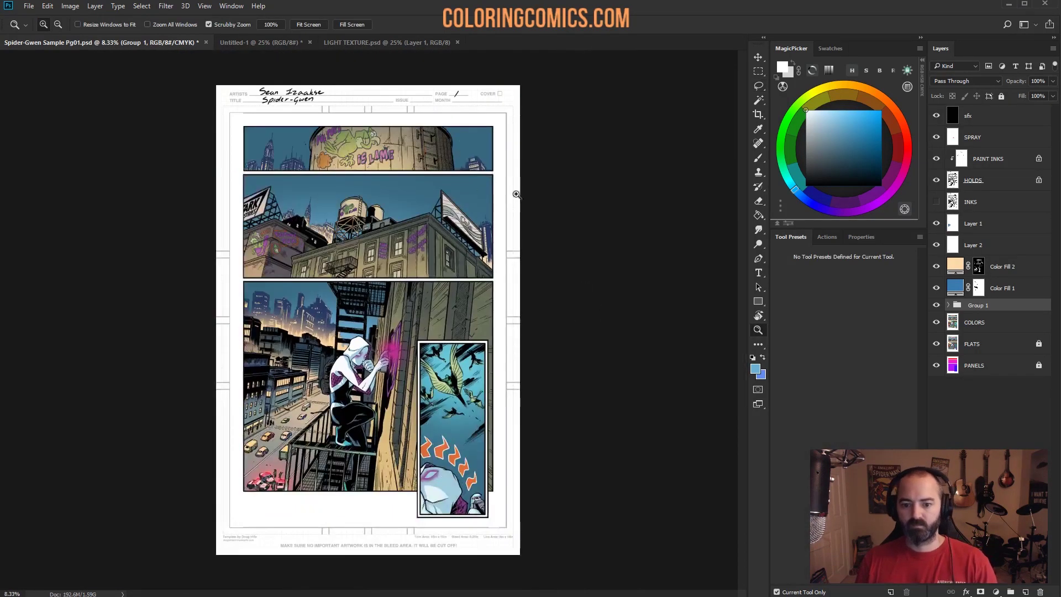
{"action": "left_click", "coordinate": [366, 255]}
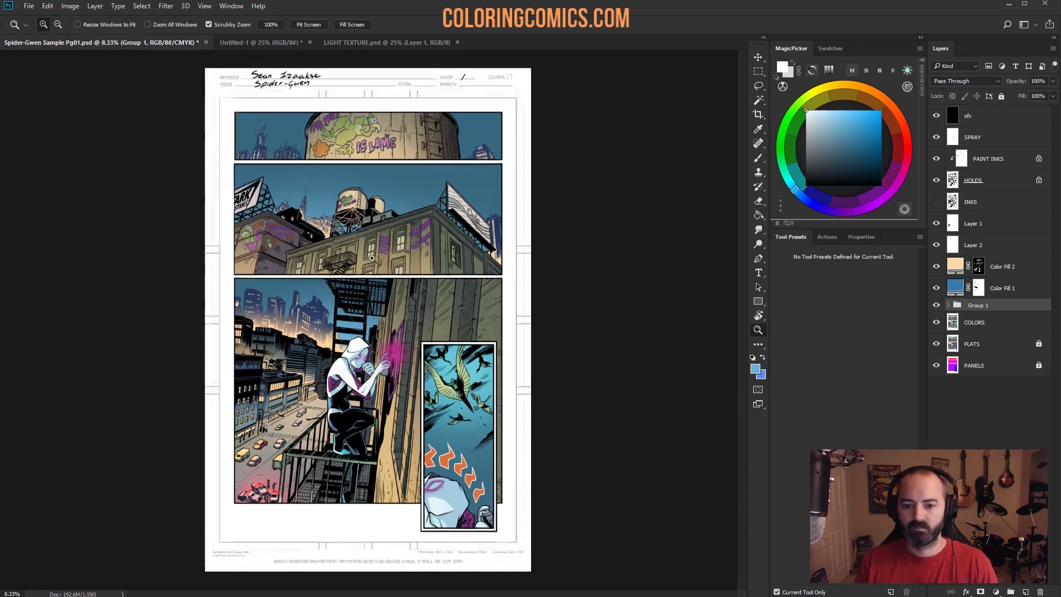
{"action": "left_click", "coordinate": [394, 256]}
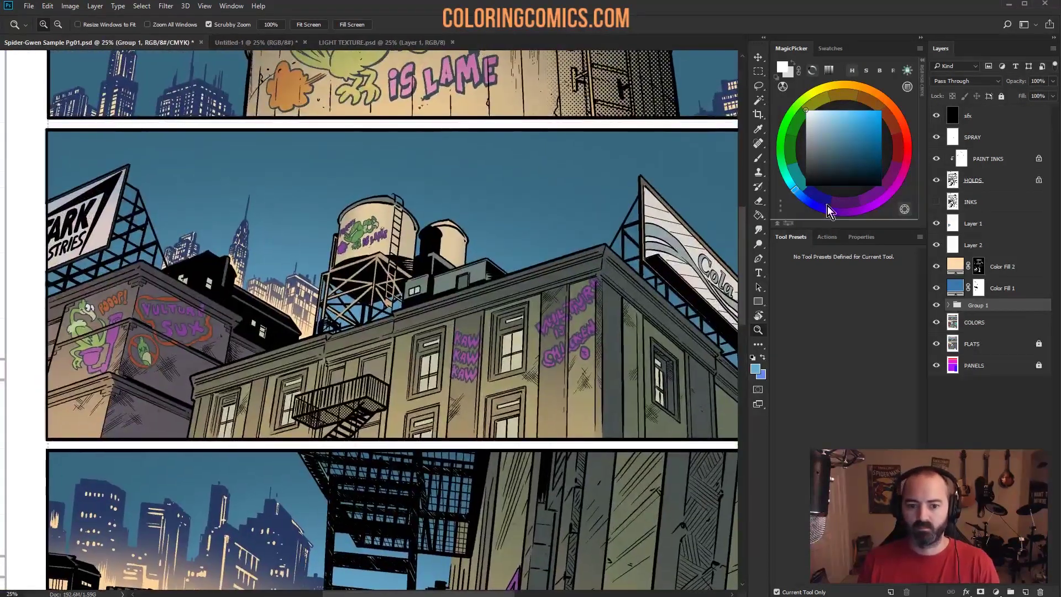
Step: Prepare to paint on the COLORS layer with a pale warm yellow and the soft Hard Light brush preset at 55% flow
{"action": "left_click", "coordinate": [1003, 322]}
{"action": "key", "text": "w"}
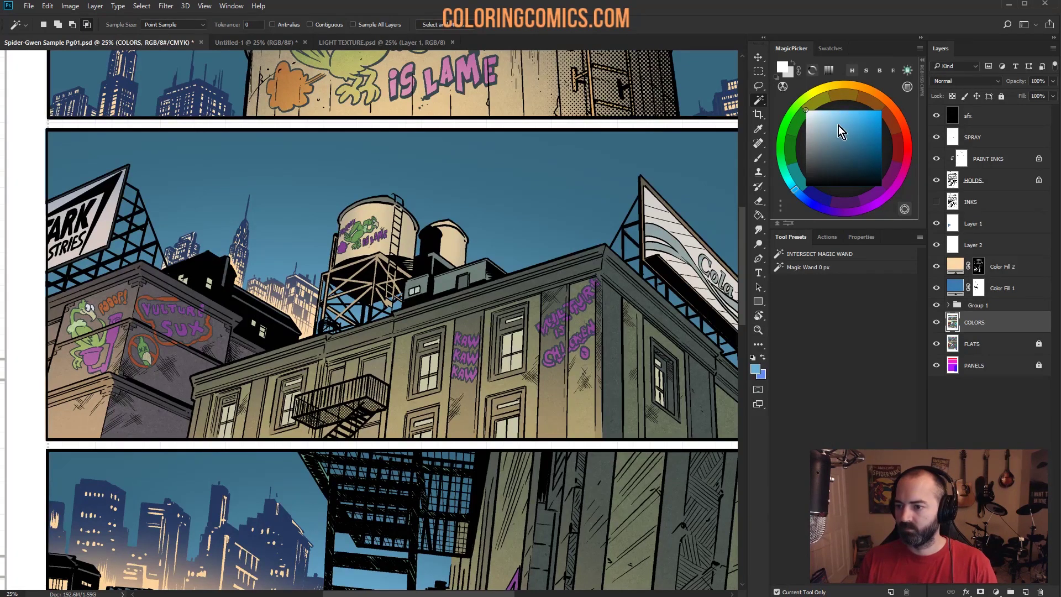
{"action": "left_click", "coordinate": [844, 89]}
{"action": "left_click", "coordinate": [823, 110]}
{"action": "key", "text": "b"}
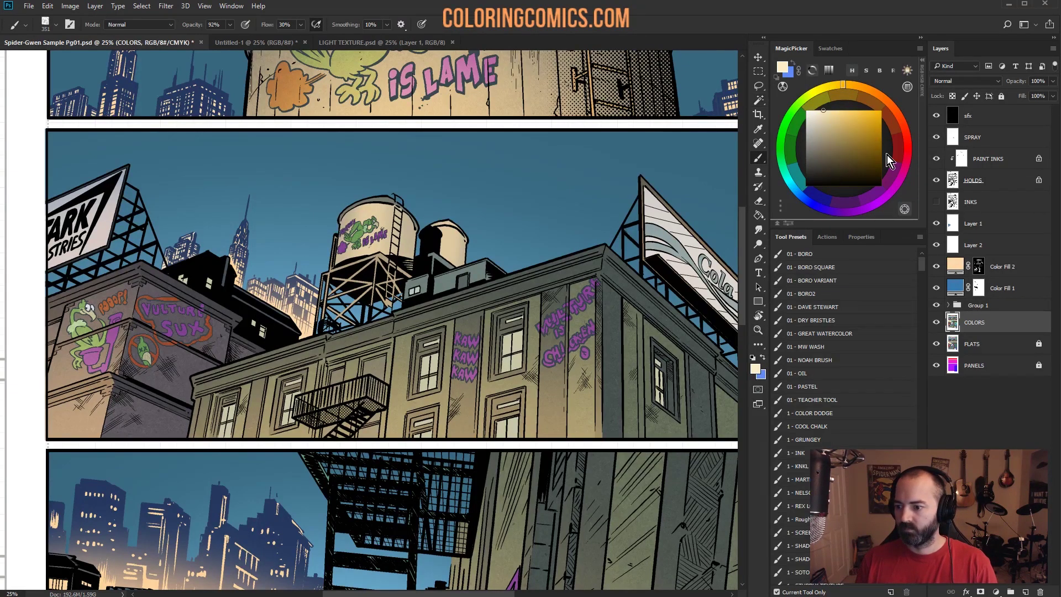
{"action": "left_click", "coordinate": [836, 111]}
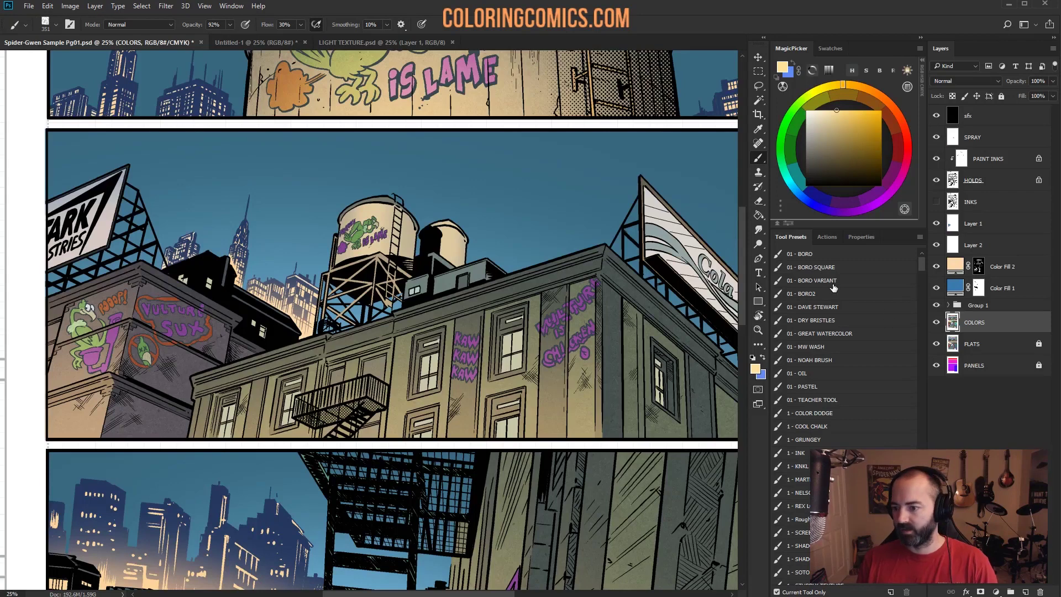
{"action": "left_click", "coordinate": [798, 479]}
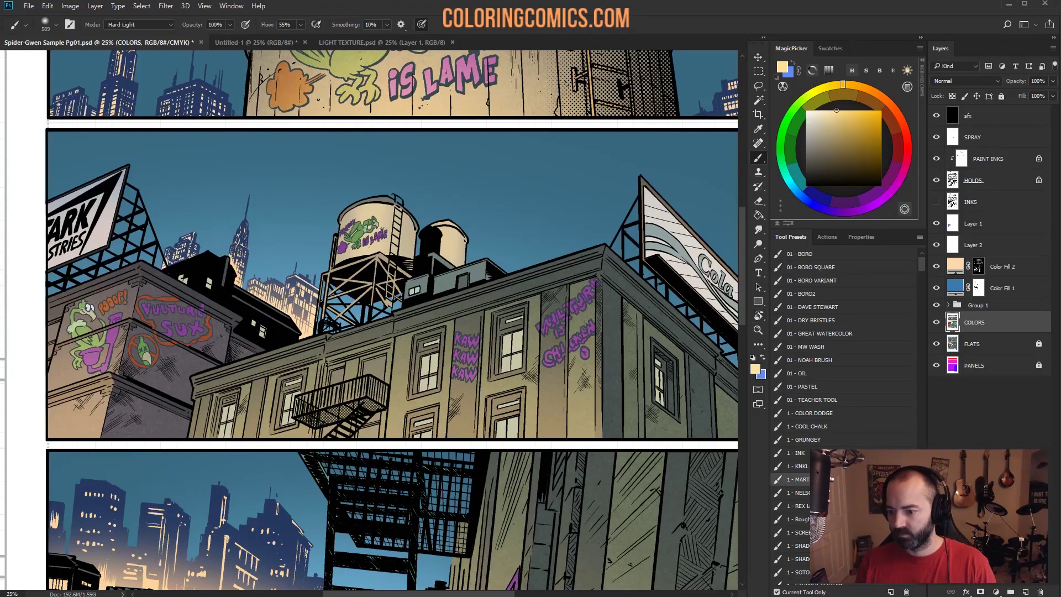
Step: Reduce the brush to 99 px and paint a warm glow into three windows of the rooftop-panel building
{"action": "right_click", "coordinate": [461, 309]}
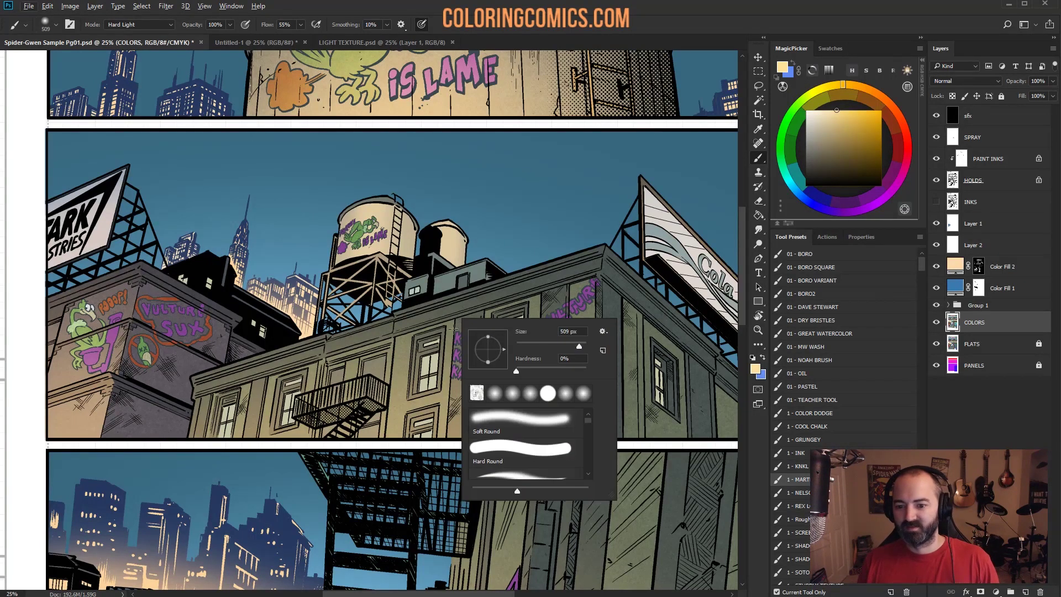
{"action": "key", "text": "Escape"}
{"action": "right_click", "coordinate": [459, 281]}
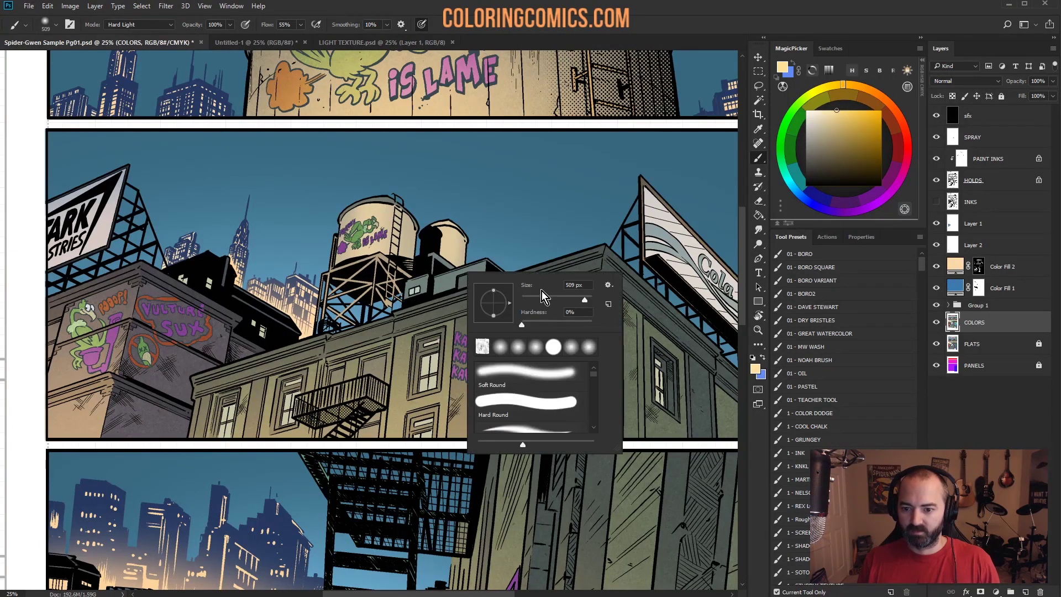
{"action": "key", "text": "Return"}
{"action": "mouse_move", "coordinate": [425, 367]}
{"action": "left_mouse_down"}
{"action": "mouse_move", "coordinate": [427, 382]}
{"action": "mouse_move", "coordinate": [437, 365]}
{"action": "left_mouse_up"}
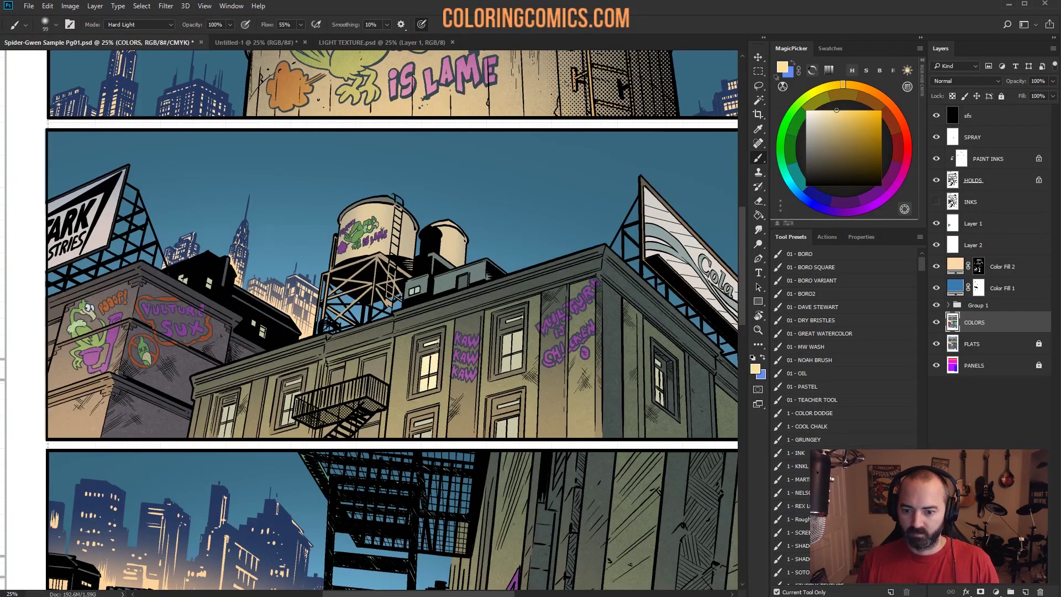
{"action": "mouse_move", "coordinate": [505, 422]}
{"action": "left_mouse_down"}
{"action": "mouse_move", "coordinate": [504, 433]}
{"action": "mouse_move", "coordinate": [519, 433]}
{"action": "left_mouse_up"}
{"action": "mouse_move", "coordinate": [659, 404]}
{"action": "left_mouse_down"}
{"action": "mouse_move", "coordinate": [657, 369]}
{"action": "mouse_move", "coordinate": [665, 404]}
{"action": "left_mouse_up"}
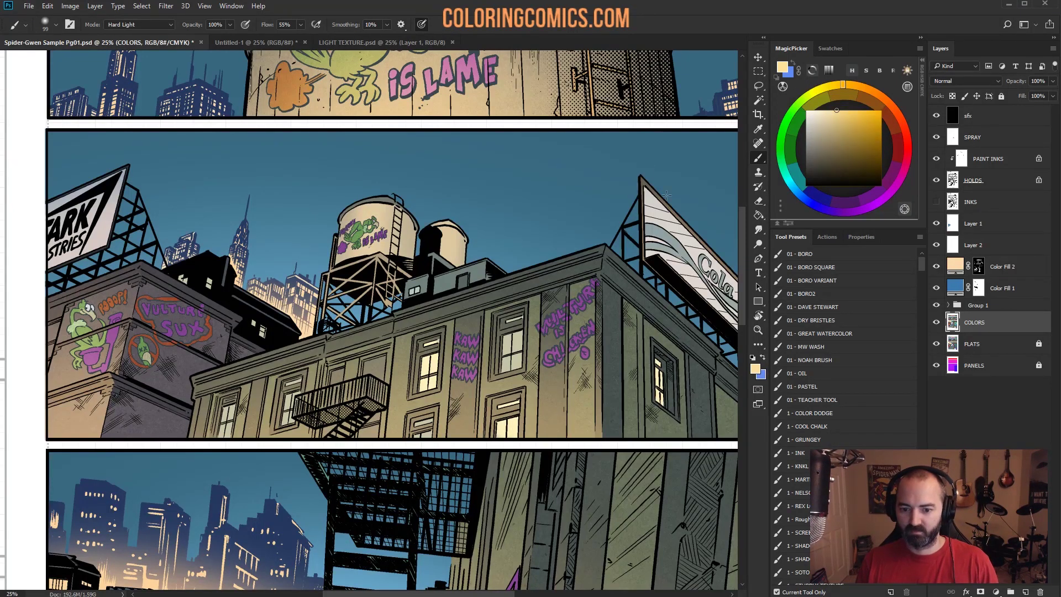
Step: Darken the unlit windows of the rooftop-panel building using Hue/Saturation with Lightness at -44
{"action": "key", "text": "l"}
{"action": "key", "text": "w"}
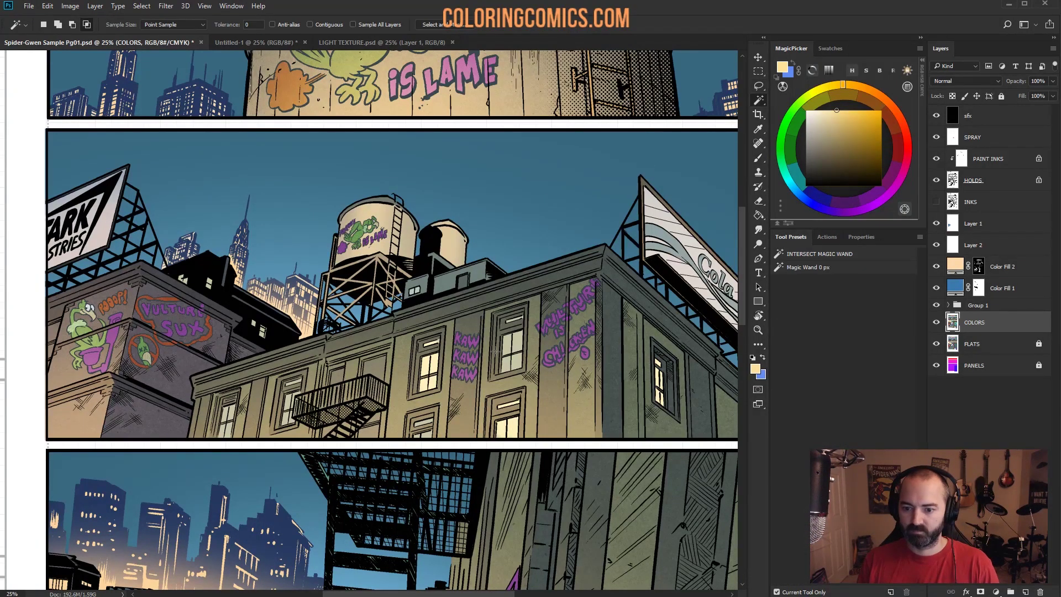
{"action": "key", "text": "ctrl+u"}
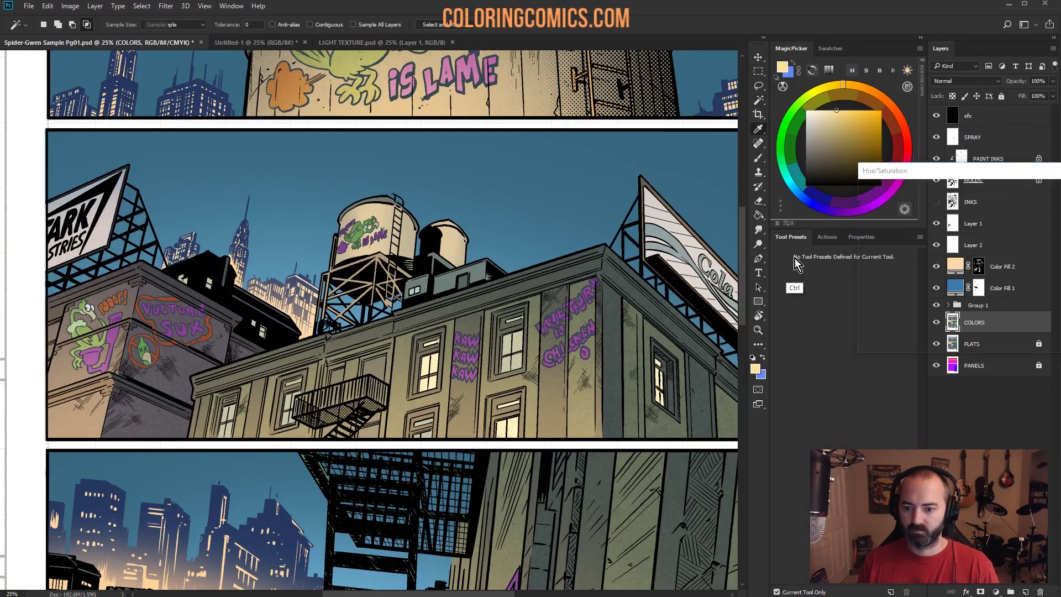
{"action": "left_click_drag", "start_coordinate": [957, 297], "coordinate": [959, 297]}
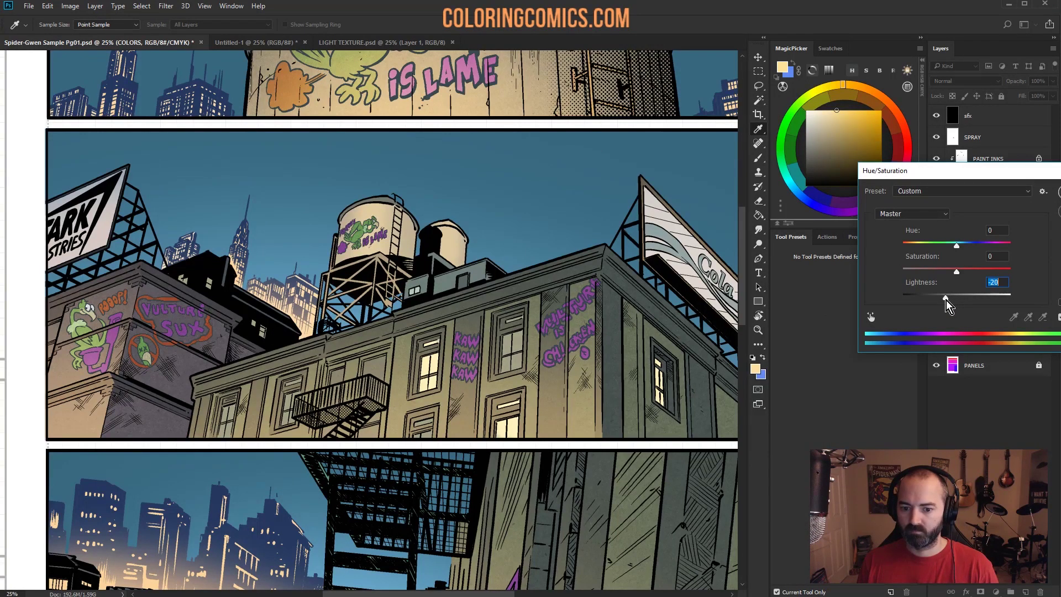
{"action": "left_click_drag", "start_coordinate": [946, 300], "coordinate": [933, 303]}
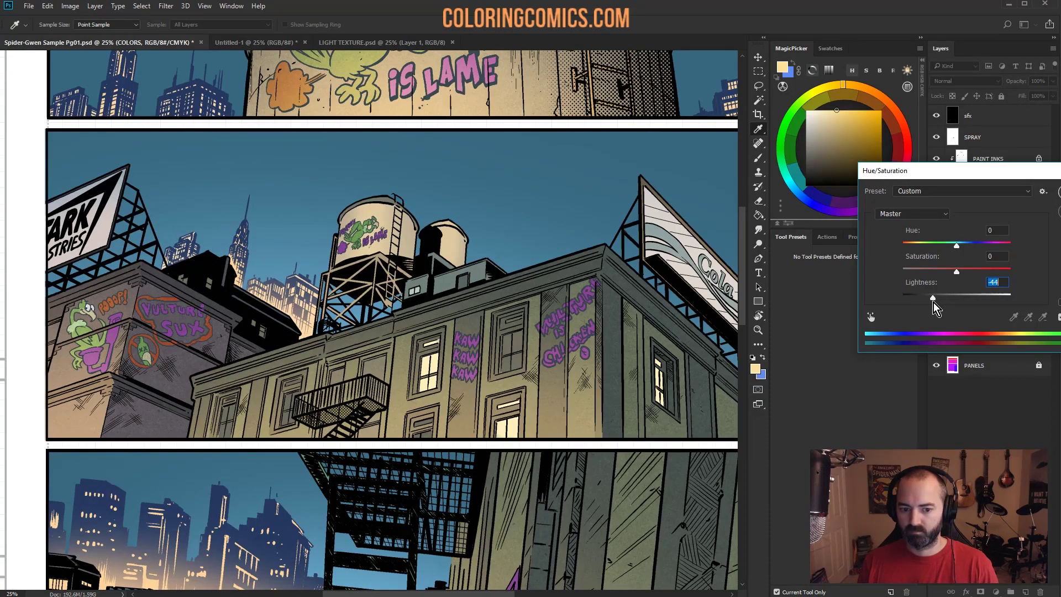
{"action": "key", "text": "Return"}
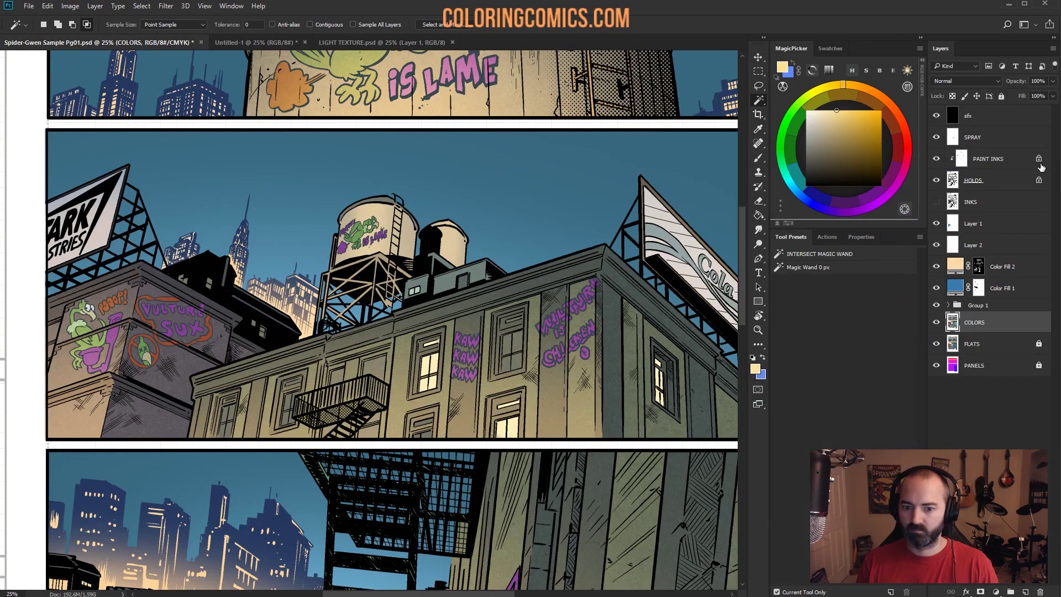
Step: Review the window lighting and wall textures across all panels, from the whole page down to closer views
{"action": "key", "text": "b"}
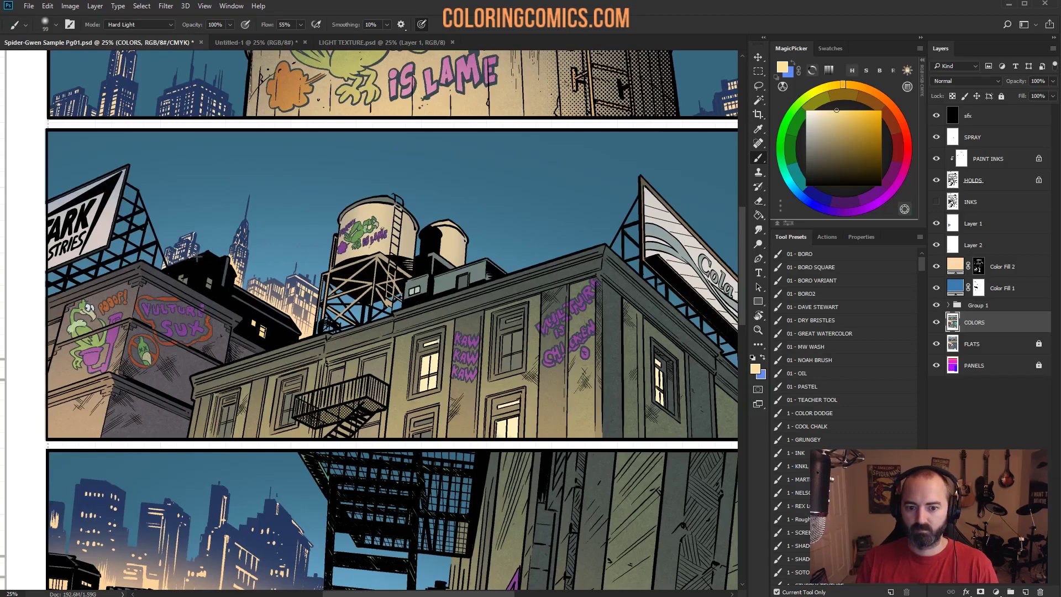
{"action": "left_click_drag", "start_coordinate": [359, 441], "coordinate": [335, 98]}
{"action": "left_click", "coordinate": [758, 329]}
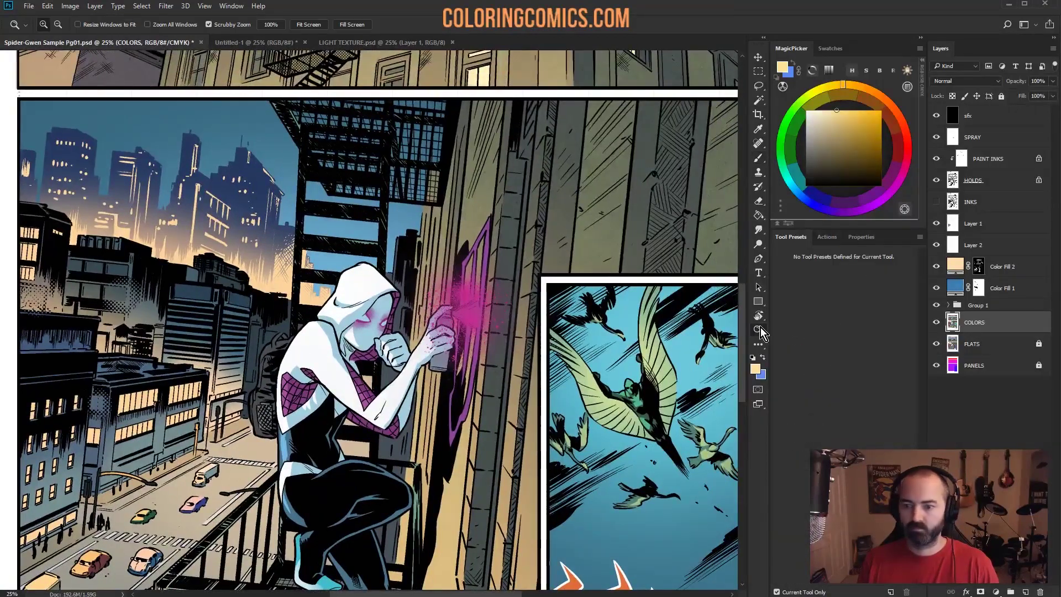
{"action": "left_click", "coordinate": [452, 253], "text": "alt"}
{"action": "left_click", "coordinate": [452, 253], "text": "alt"}
{"action": "key", "text": "l"}
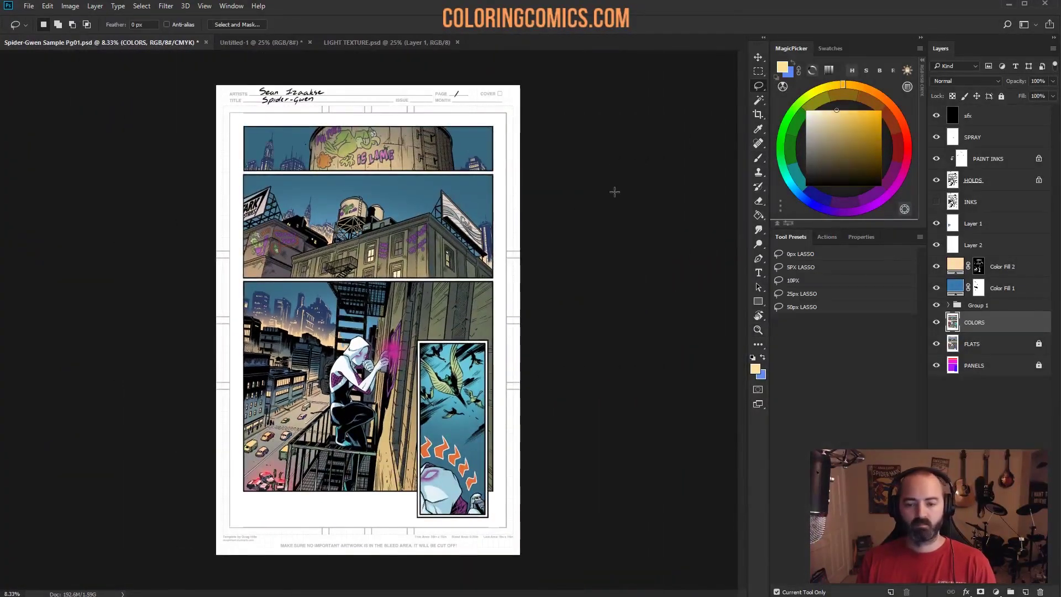
{"action": "scroll", "coordinate": [413, 234], "scroll_direction": "up", "scroll_amount": 1}
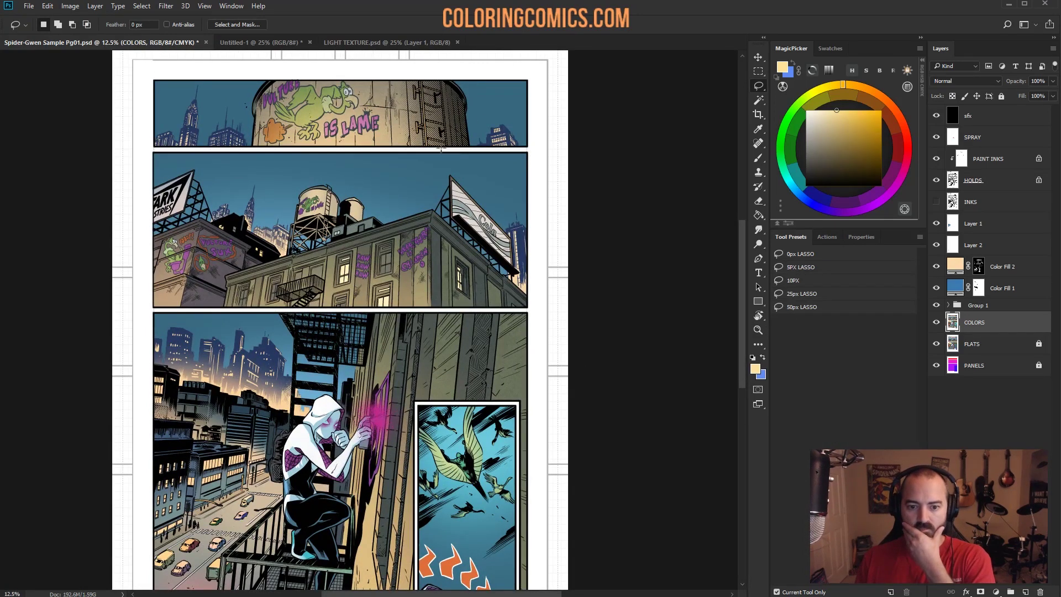
{"action": "left_click_drag", "start_coordinate": [432, 210], "coordinate": [486, 51]}
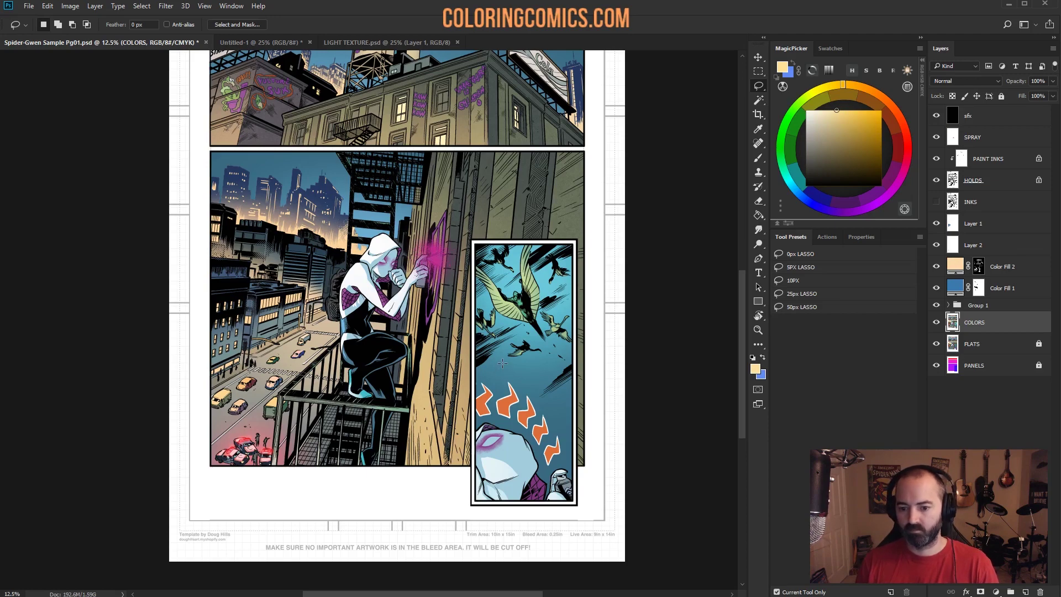
{"action": "left_click", "coordinate": [530, 376], "text": "ctrl"}
{"action": "mouse_move", "coordinate": [553, 382]}
{"action": "left_mouse_down"}
{"action": "mouse_move", "coordinate": [538, 305]}
{"action": "mouse_move", "coordinate": [540, 393]}
{"action": "left_mouse_up"}
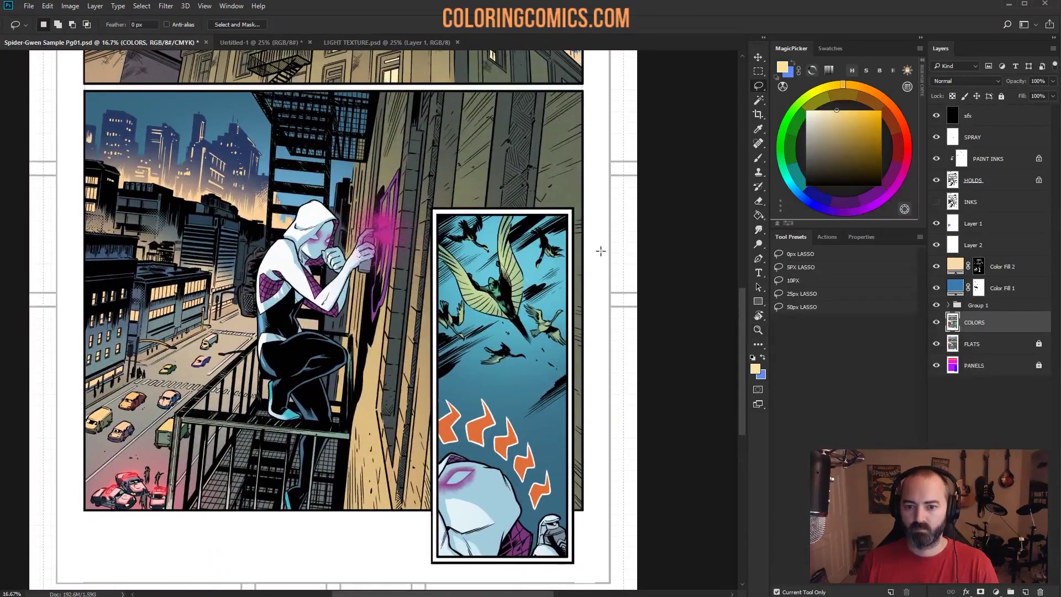
{"action": "left_click", "coordinate": [759, 330]}
{"action": "left_click", "coordinate": [466, 289], "text": "alt"}
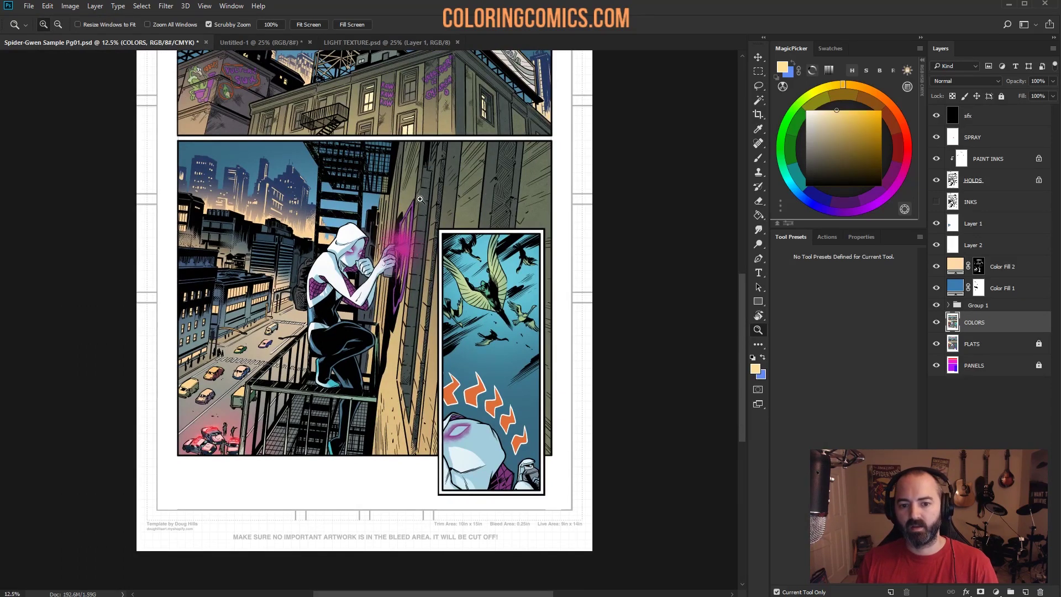
{"action": "scroll", "coordinate": [419, 233], "scroll_direction": "up", "scroll_amount": 5}
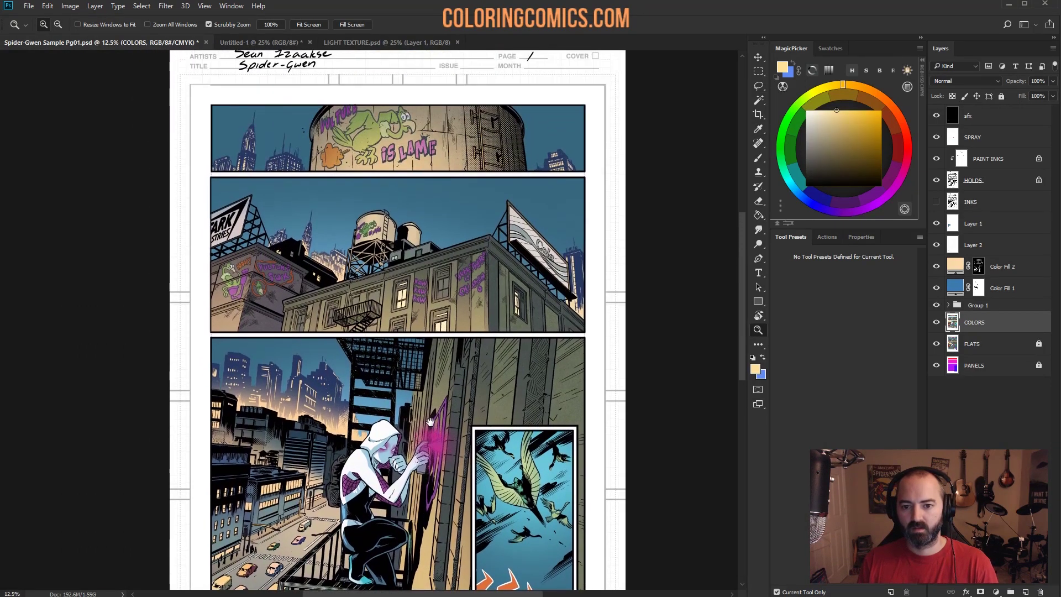
{"action": "left_click", "coordinate": [357, 183]}
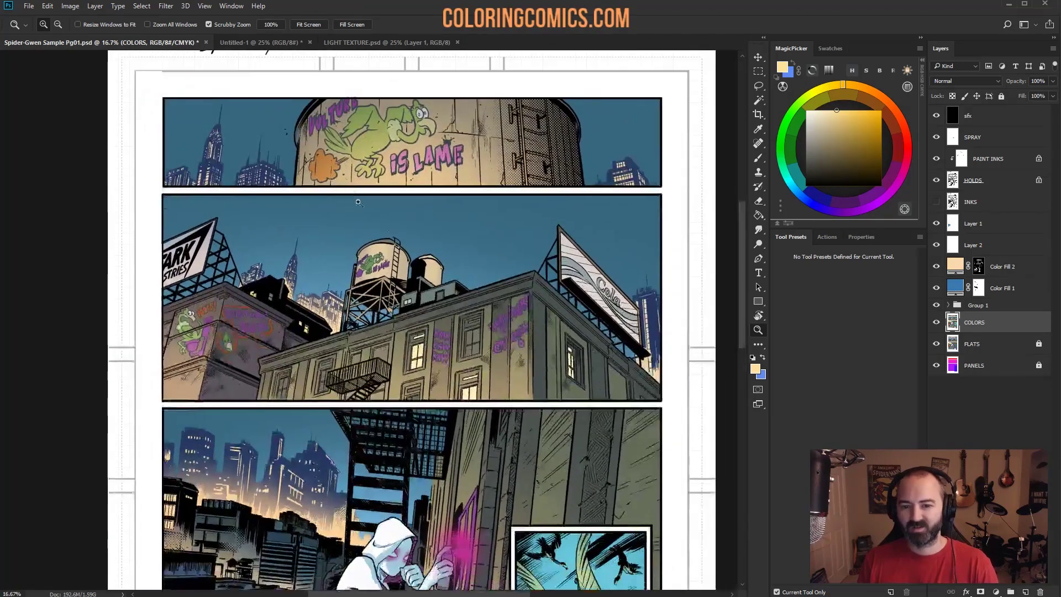
Step: Prepare to paint on the sfx layer with a warm light orange and a soft Hard Light brush at 158 px
{"action": "left_click", "coordinate": [357, 202]}
{"action": "scroll", "coordinate": [345, 56], "scroll_direction": "down", "scroll_amount": 3}
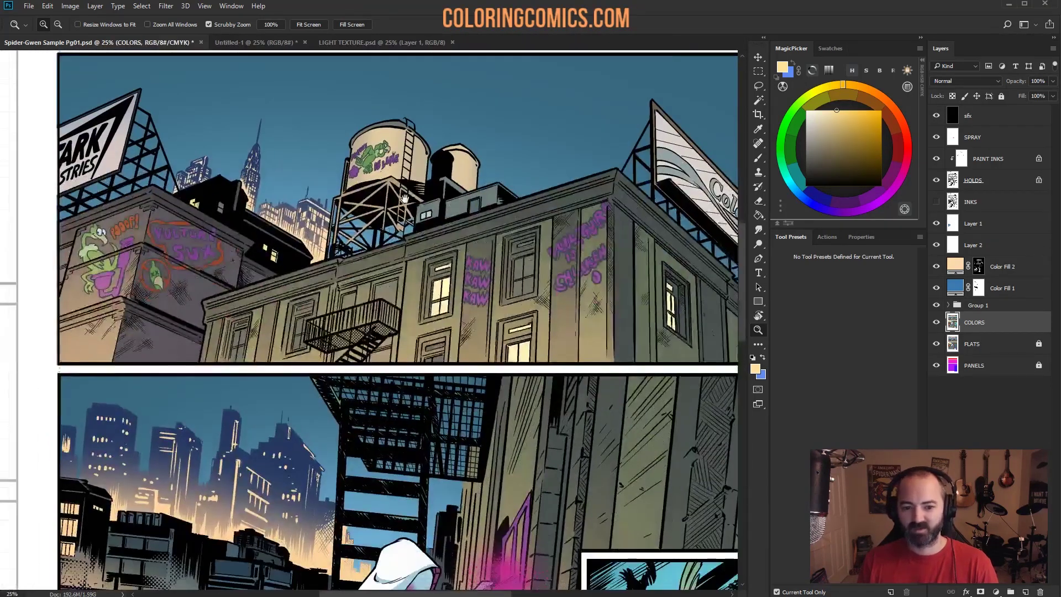
{"action": "left_click", "coordinate": [994, 127]}
{"action": "key", "text": "b"}
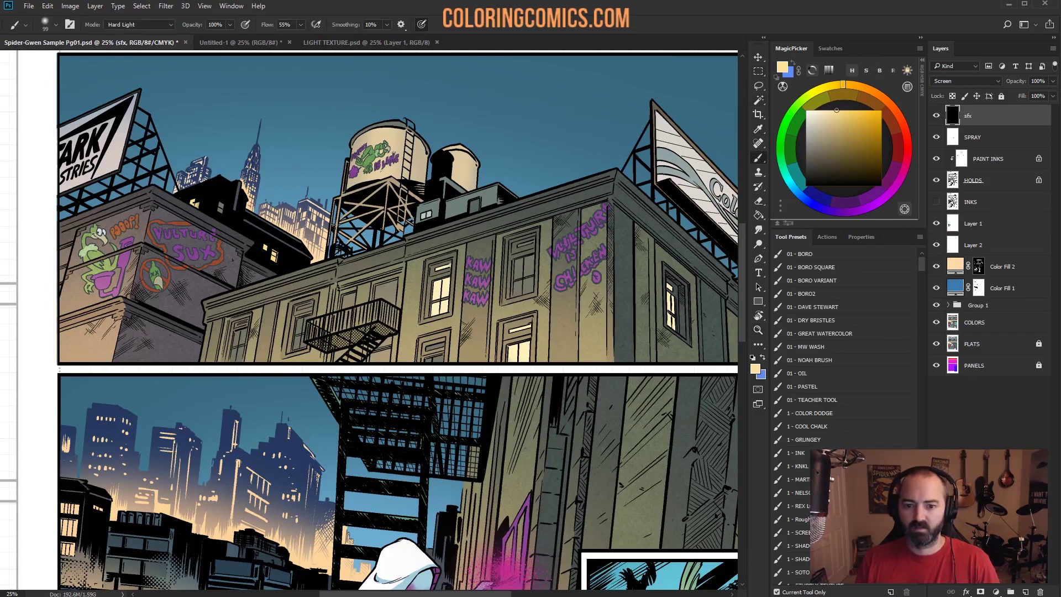
{"action": "left_click", "coordinate": [862, 87]}
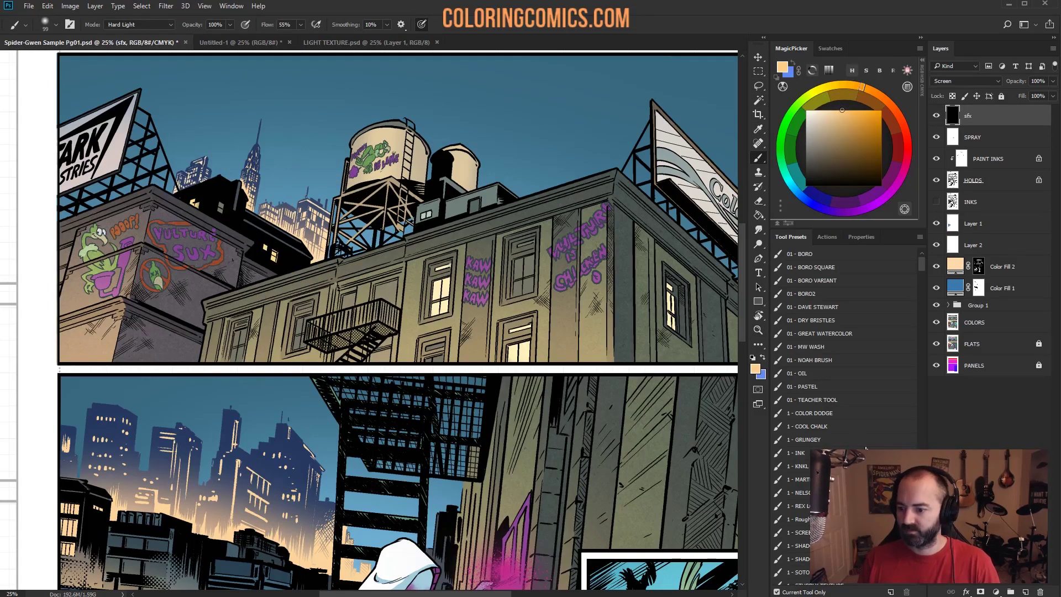
{"action": "left_click", "coordinate": [829, 479]}
{"action": "right_click", "coordinate": [307, 213]}
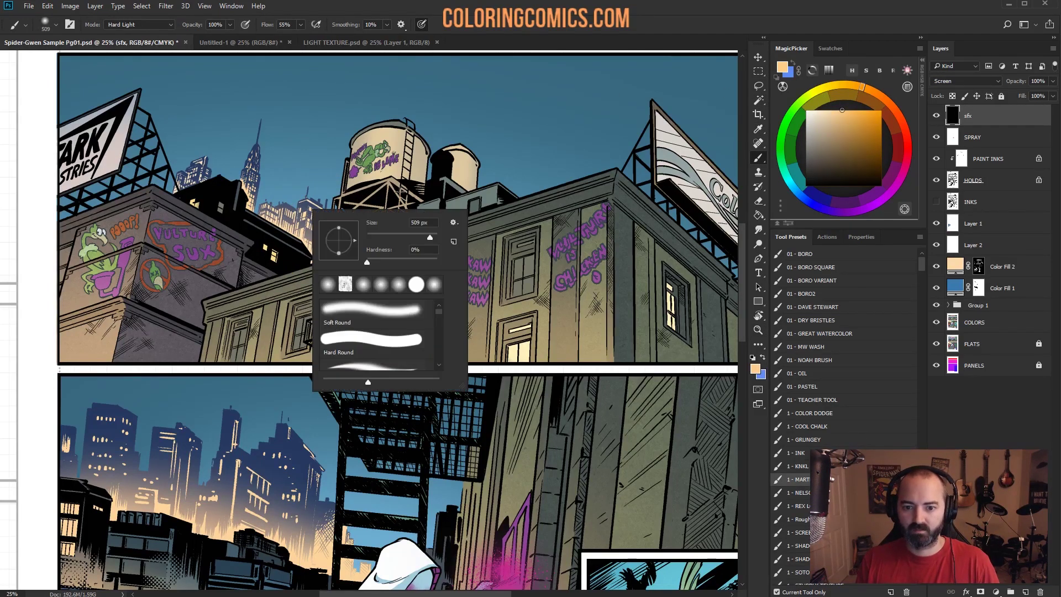
{"action": "left_click_drag", "start_coordinate": [388, 237], "coordinate": [414, 241]}
{"action": "left_click", "coordinate": [293, 206]}
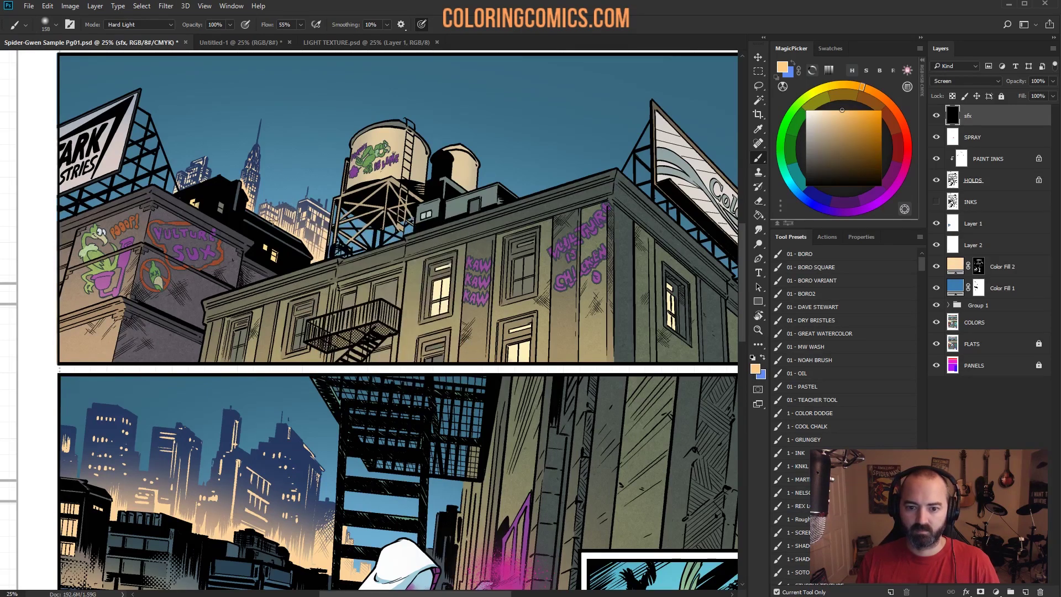
Step: Paint a warm glow over the distant skyline between the Stark billboard and the water tower, including the tall spire
{"action": "mouse_move", "coordinate": [272, 216]}
{"action": "left_mouse_down"}
{"action": "mouse_move", "coordinate": [296, 217]}
{"action": "mouse_move", "coordinate": [294, 229]}
{"action": "mouse_move", "coordinate": [310, 217]}
{"action": "mouse_move", "coordinate": [318, 263]}
{"action": "mouse_move", "coordinate": [354, 187]}
{"action": "left_mouse_up"}
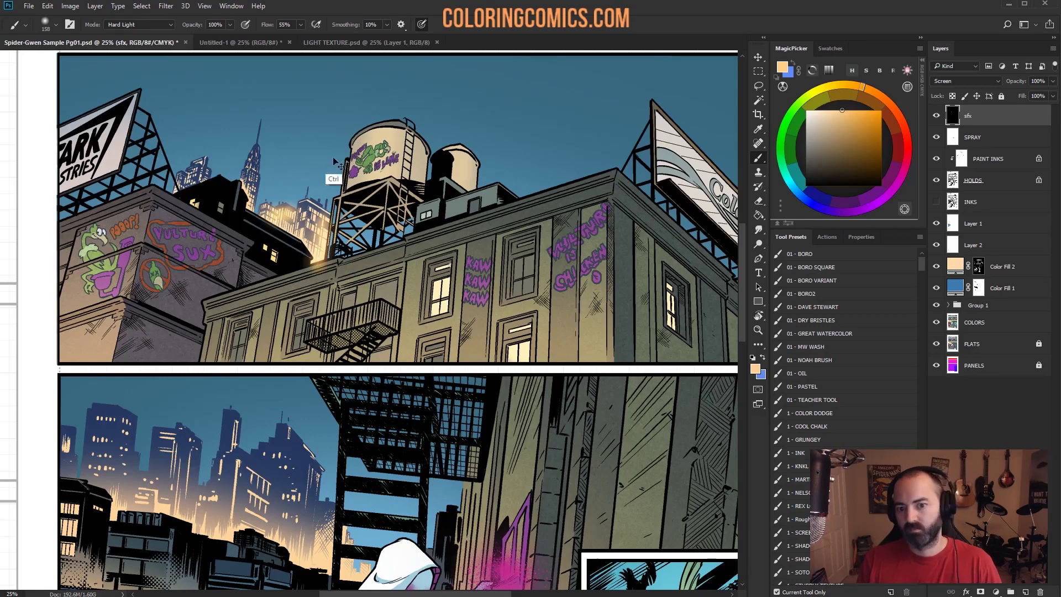
{"action": "mouse_move", "coordinate": [317, 230]}
{"action": "left_mouse_down"}
{"action": "mouse_move", "coordinate": [341, 239]}
{"action": "mouse_move", "coordinate": [317, 232]}
{"action": "mouse_move", "coordinate": [328, 249]}
{"action": "left_mouse_up"}
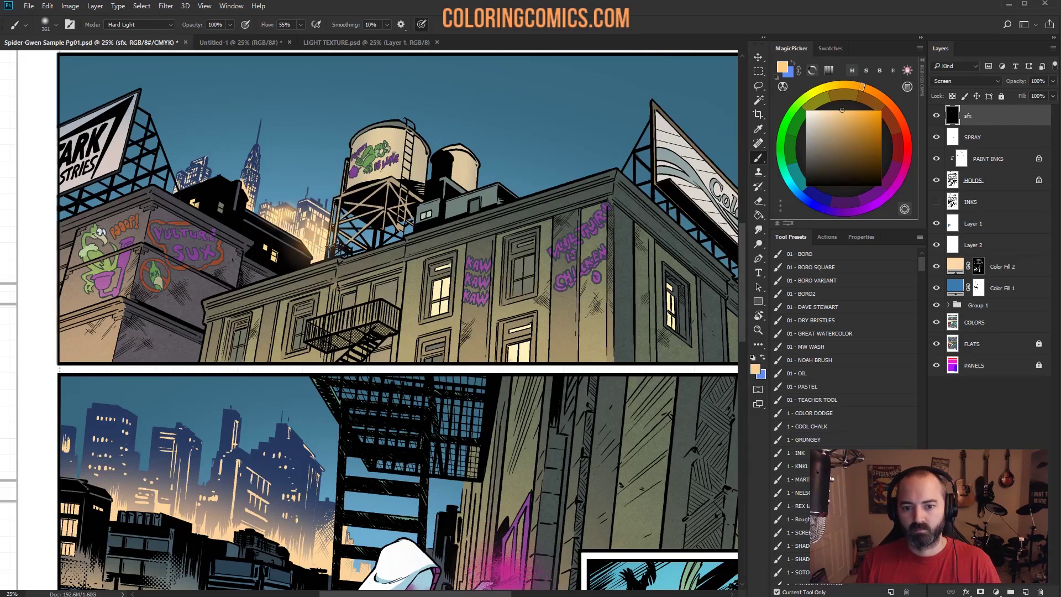
{"action": "left_click_drag", "start_coordinate": [256, 161], "coordinate": [235, 228]}
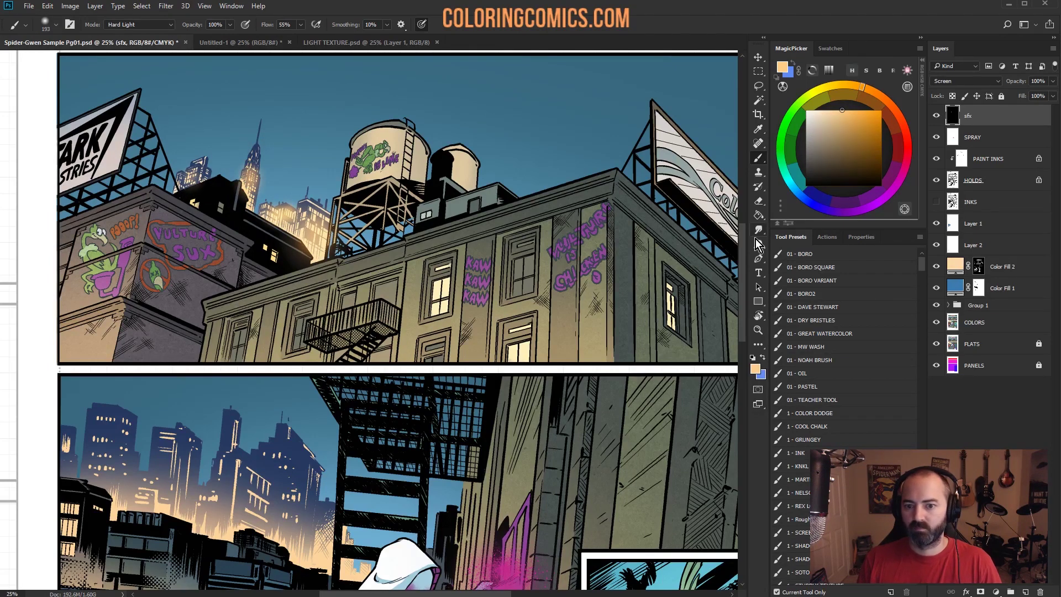
Step: Lighten the paint color to a pale peach and paint glows over the three lit windows of the rooftop building
{"action": "left_click", "coordinate": [758, 329]}
{"action": "key", "text": "ctrl+minus"}
{"action": "key", "text": "ctrl+minus"}
{"action": "key", "text": "ctrl+minus"}
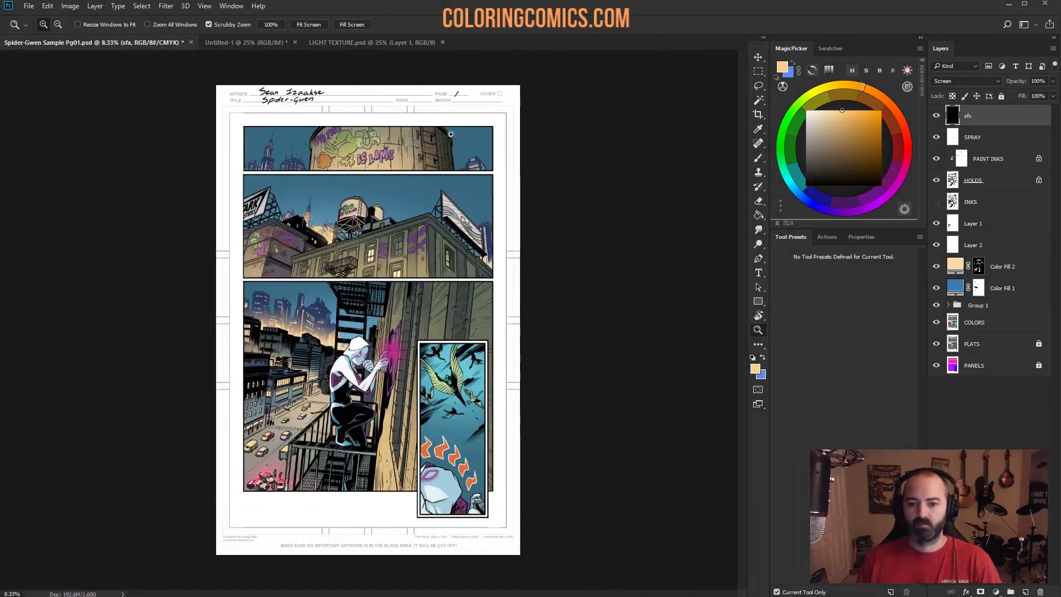
{"action": "key", "text": "ctrl+plus"}
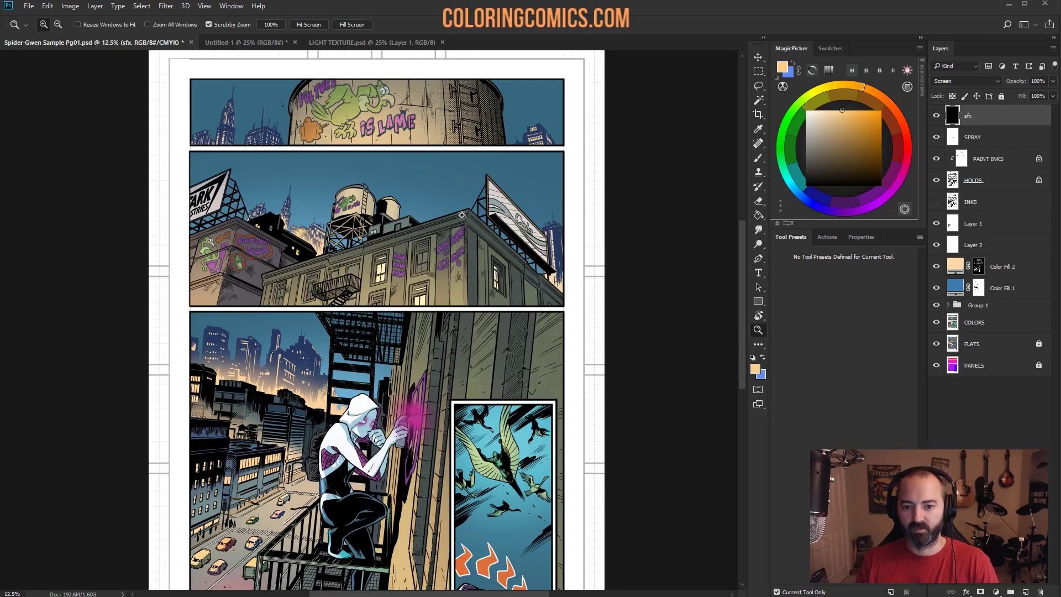
{"action": "left_click_drag", "start_coordinate": [462, 215], "coordinate": [484, 175]}
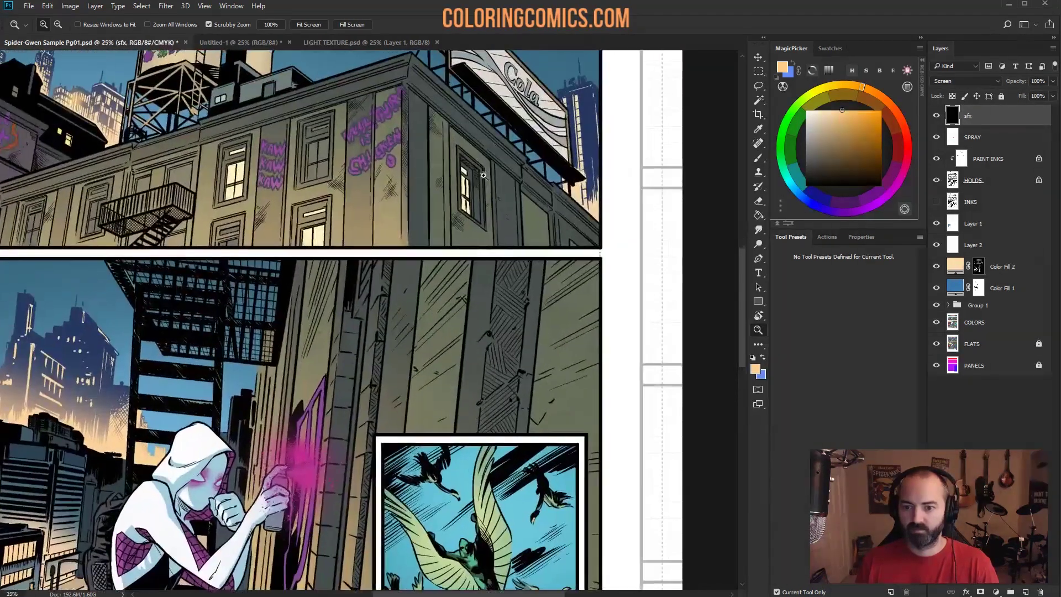
{"action": "key", "text": "b"}
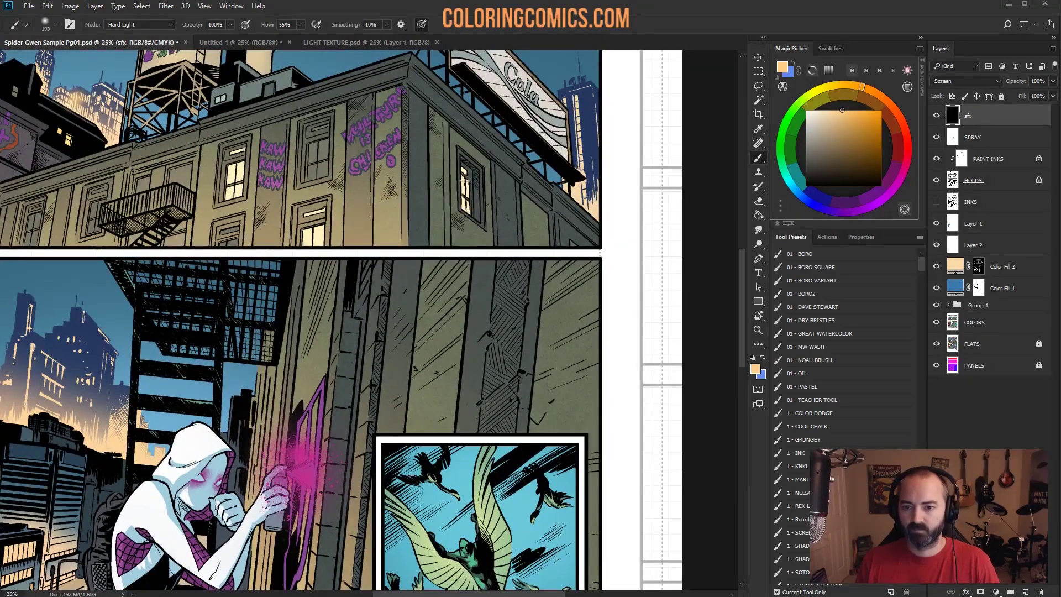
{"action": "left_click", "coordinate": [829, 110]}
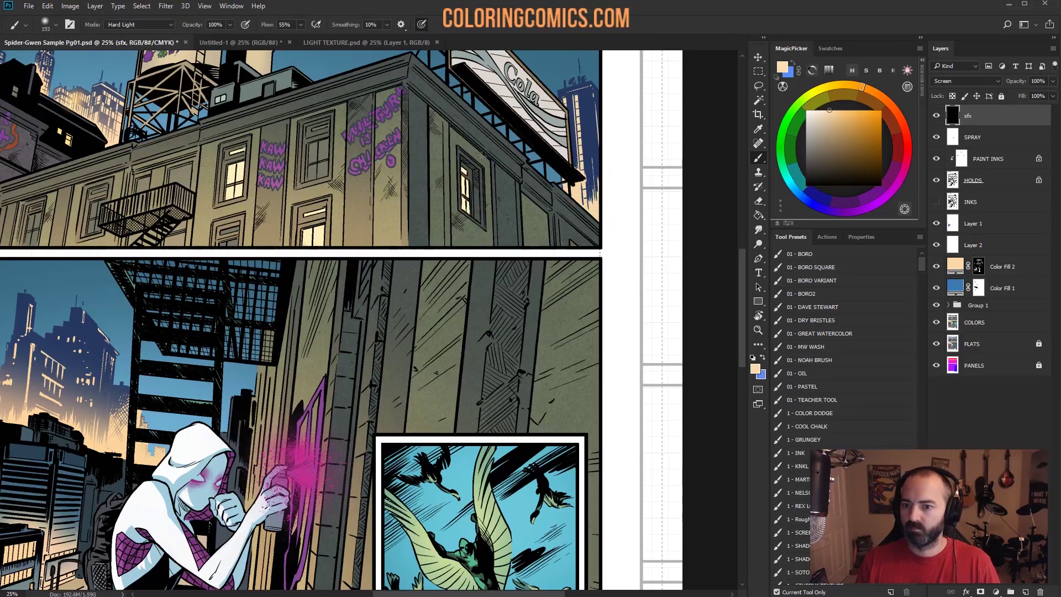
{"action": "left_click_drag", "start_coordinate": [469, 180], "coordinate": [467, 206]}
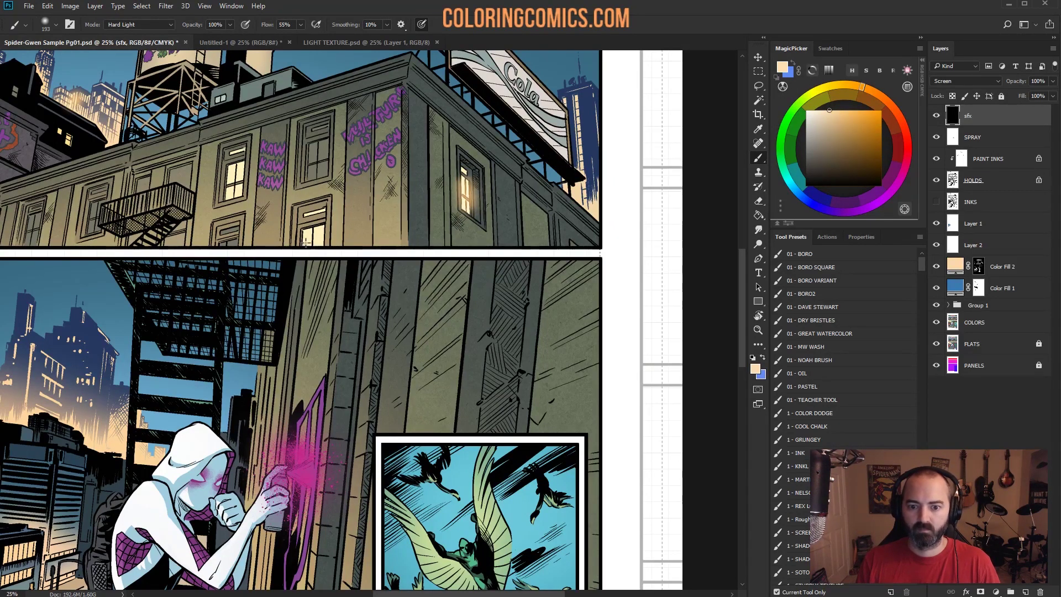
{"action": "mouse_move", "coordinate": [306, 242]}
{"action": "left_mouse_down"}
{"action": "mouse_move", "coordinate": [313, 228]}
{"action": "mouse_move", "coordinate": [310, 243]}
{"action": "left_mouse_up"}
{"action": "mouse_move", "coordinate": [237, 166]}
{"action": "left_mouse_down"}
{"action": "mouse_move", "coordinate": [238, 191]}
{"action": "mouse_move", "coordinate": [237, 170]}
{"action": "left_mouse_up"}
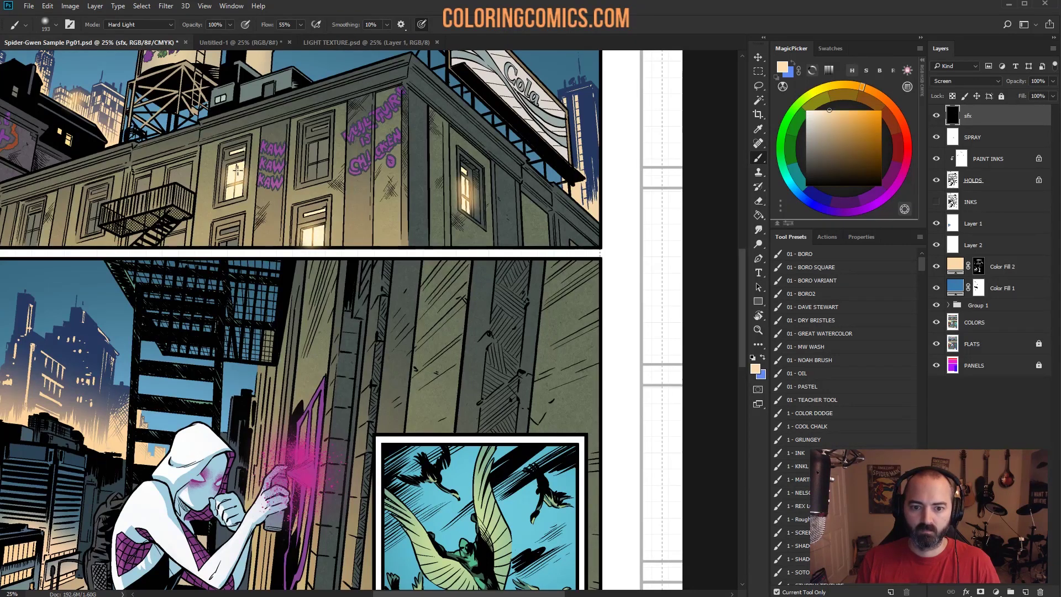
Step: Paint soft glows over the lit windows of the street buildings in the large Spider-Gwen panel
{"action": "key", "text": "z"}
{"action": "left_click", "coordinate": [522, 286], "text": "alt"}
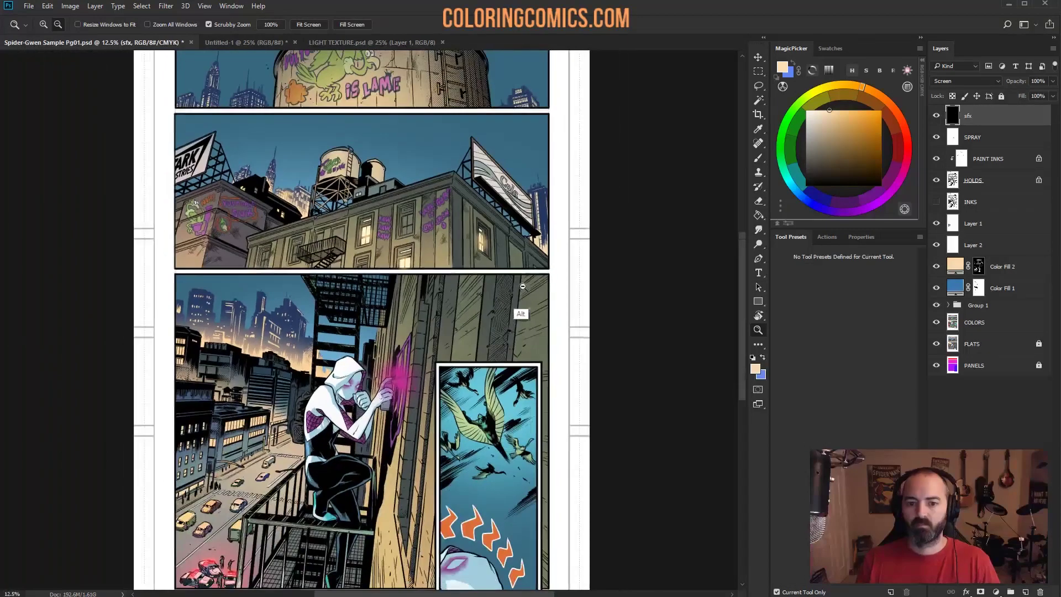
{"action": "scroll", "coordinate": [406, 243], "scroll_direction": "down", "scroll_amount": 3}
{"action": "left_click", "coordinate": [251, 293]}
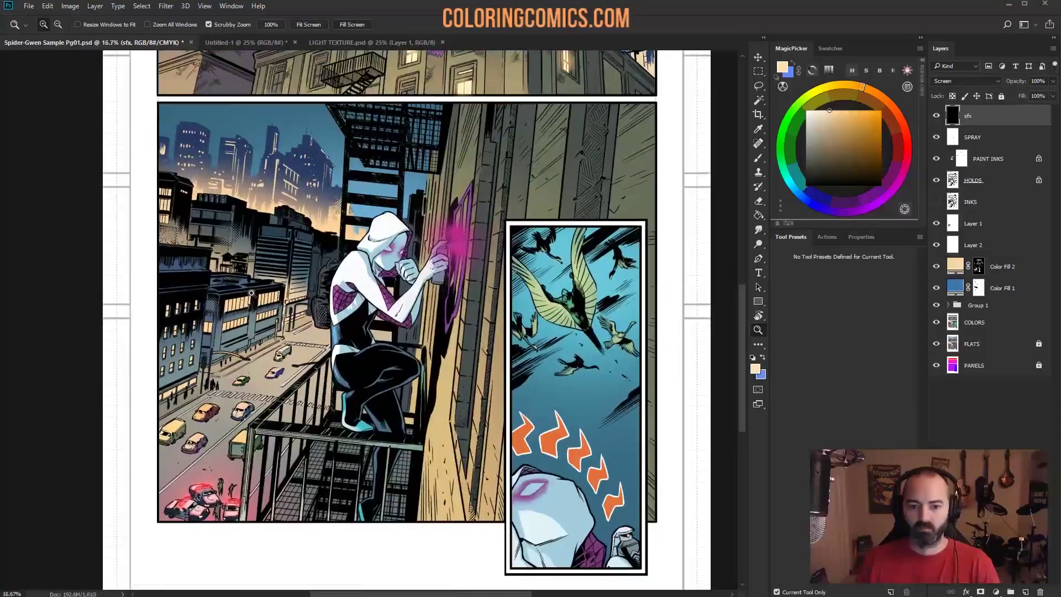
{"action": "left_click", "coordinate": [251, 293]}
{"action": "key", "text": "b"}
{"action": "left_click_drag", "start_coordinate": [221, 317], "coordinate": [264, 302]}
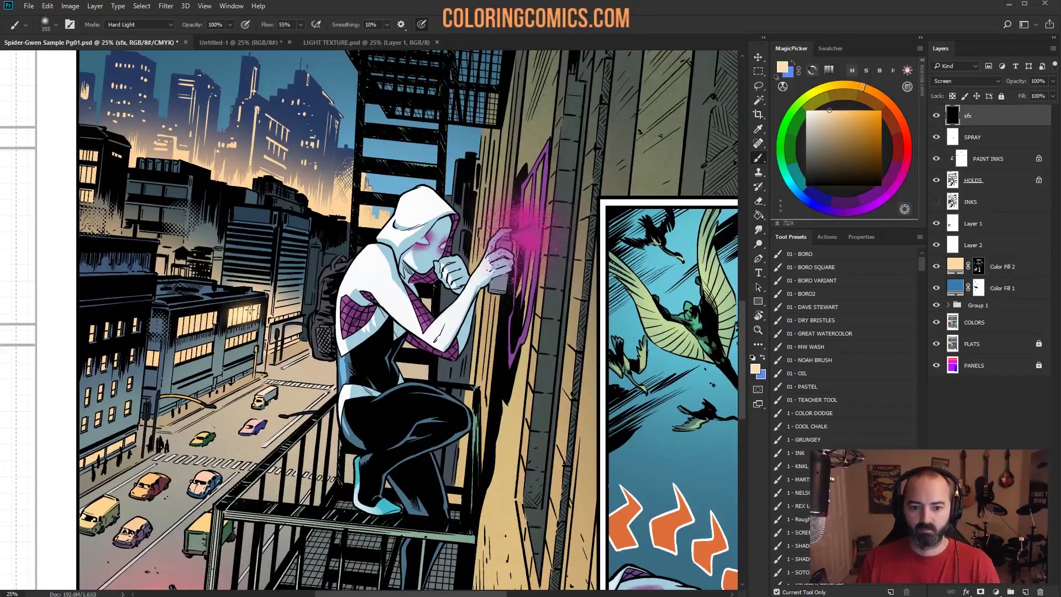
{"action": "left_click_drag", "start_coordinate": [185, 329], "coordinate": [219, 315]}
{"action": "left_click_drag", "start_coordinate": [182, 354], "coordinate": [258, 327]}
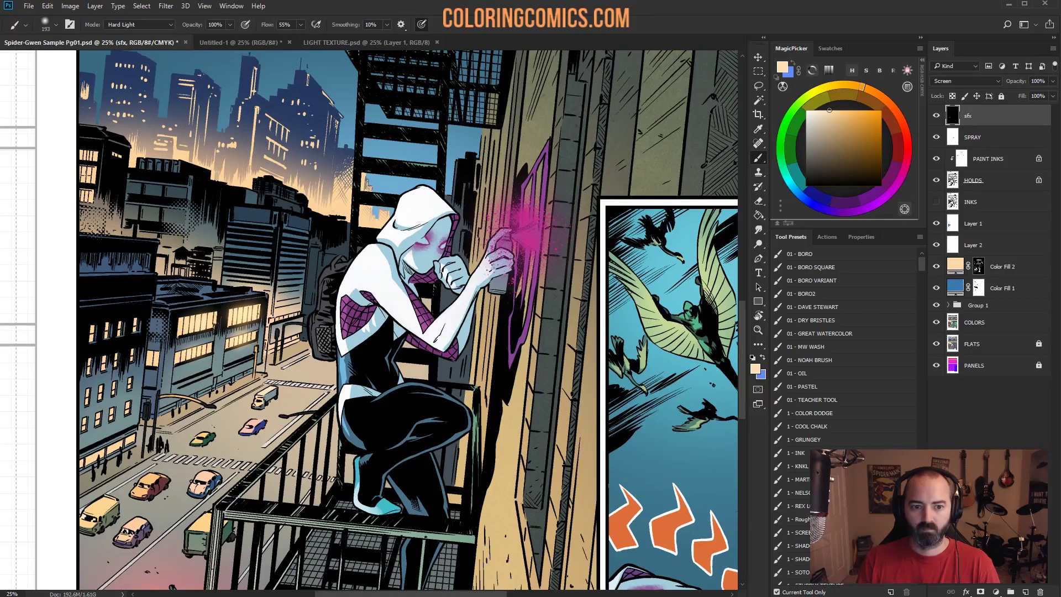
{"action": "mouse_move", "coordinate": [88, 182]}
{"action": "left_mouse_down"}
{"action": "mouse_move", "coordinate": [87, 153]}
{"action": "mouse_move", "coordinate": [91, 204]}
{"action": "left_mouse_up"}
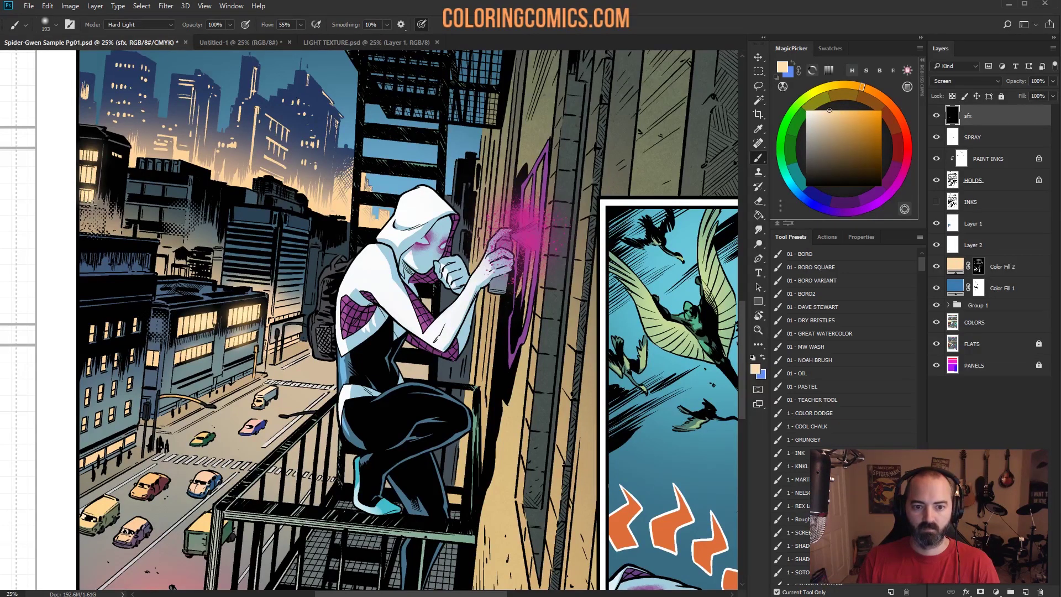
Step: Enlarge the brush to 562 px and paint a broad glow along the city horizon behind the fire escape
{"action": "mouse_move", "coordinate": [339, 205]}
{"action": "left_mouse_down"}
{"action": "mouse_move", "coordinate": [341, 216]}
{"action": "mouse_move", "coordinate": [373, 214]}
{"action": "left_mouse_up"}
{"action": "left_click", "coordinate": [335, 198]}
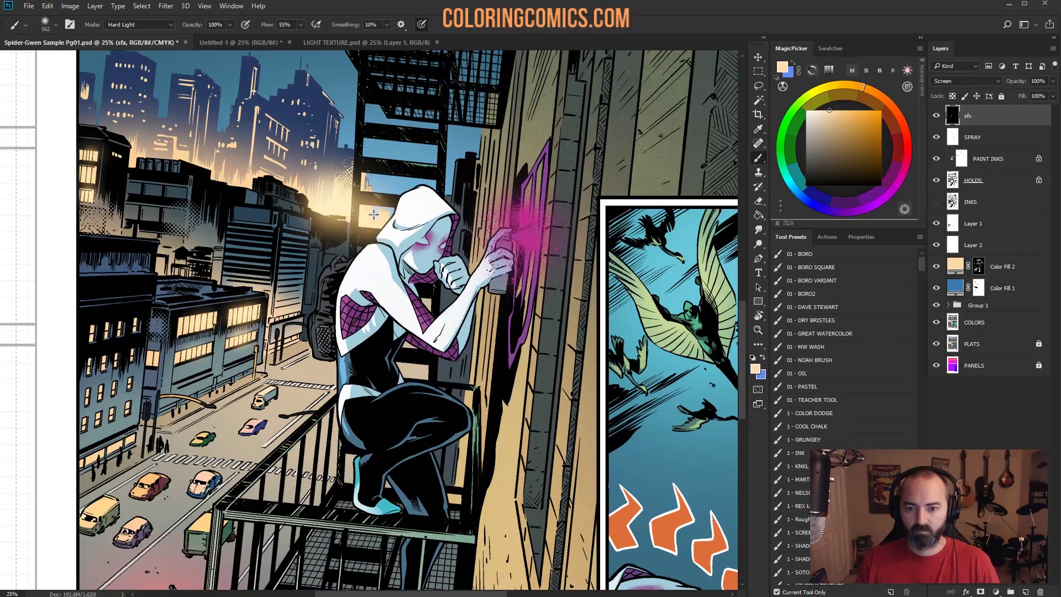
{"action": "left_click", "coordinate": [373, 214]}
{"action": "left_click", "coordinate": [244, 177]}
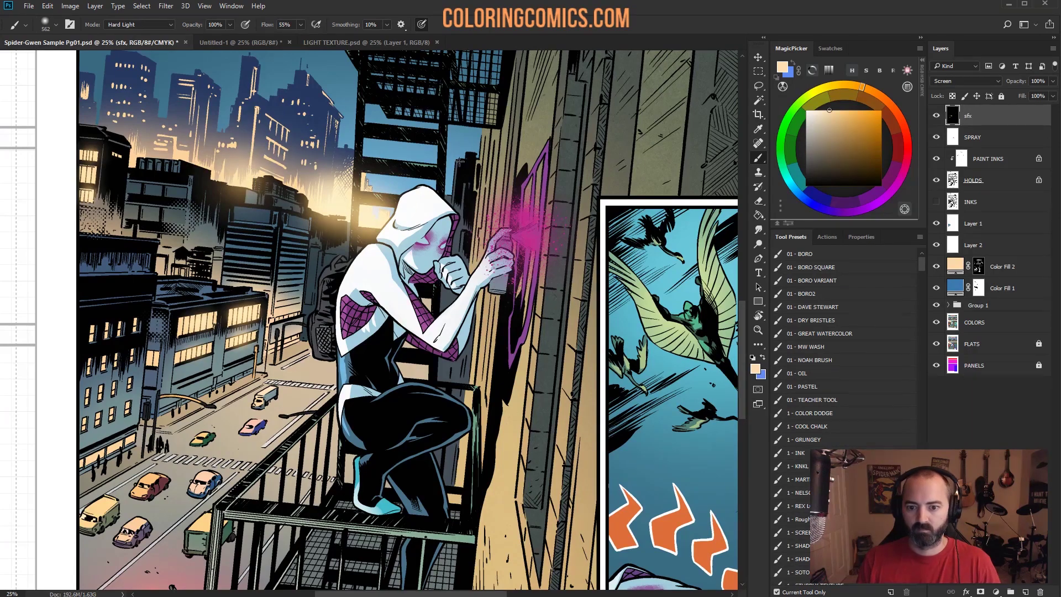
Step: Try to paint a large glow over the skyline behind the Cola billboard in the rooftop panel
{"action": "left_click", "coordinate": [758, 330]}
{"action": "left_click", "coordinate": [418, 211], "text": "alt"}
{"action": "left_click", "coordinate": [418, 211], "text": "alt"}
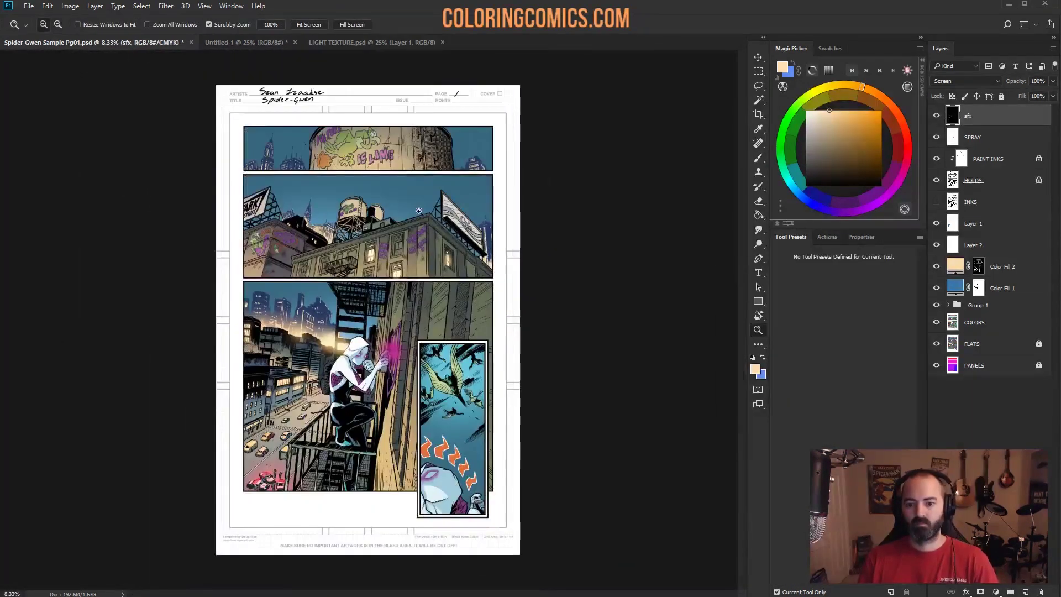
{"action": "left_click", "coordinate": [387, 344]}
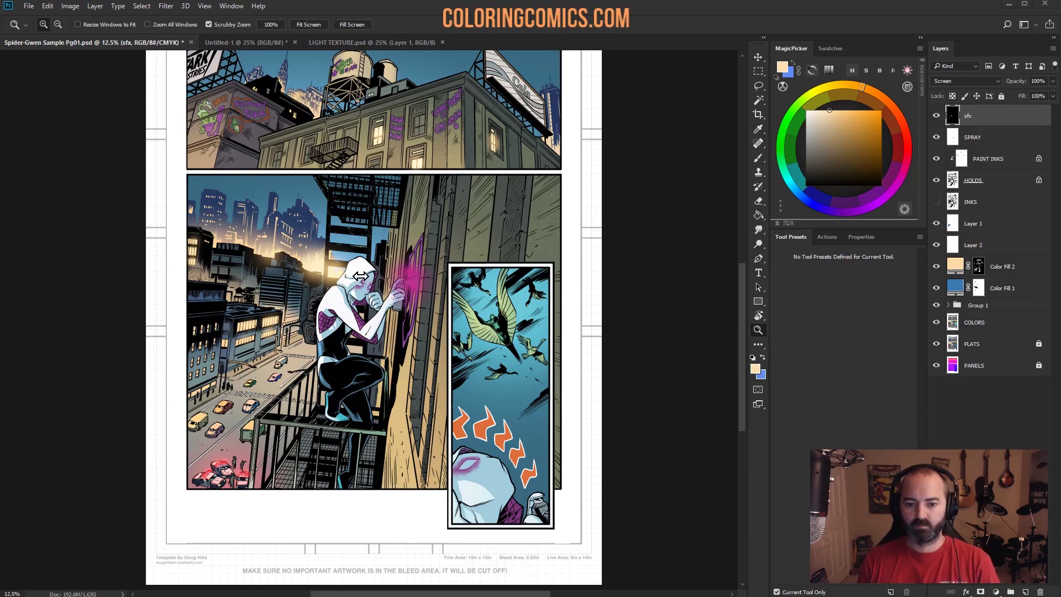
{"action": "left_click", "coordinate": [672, 316], "text": "alt"}
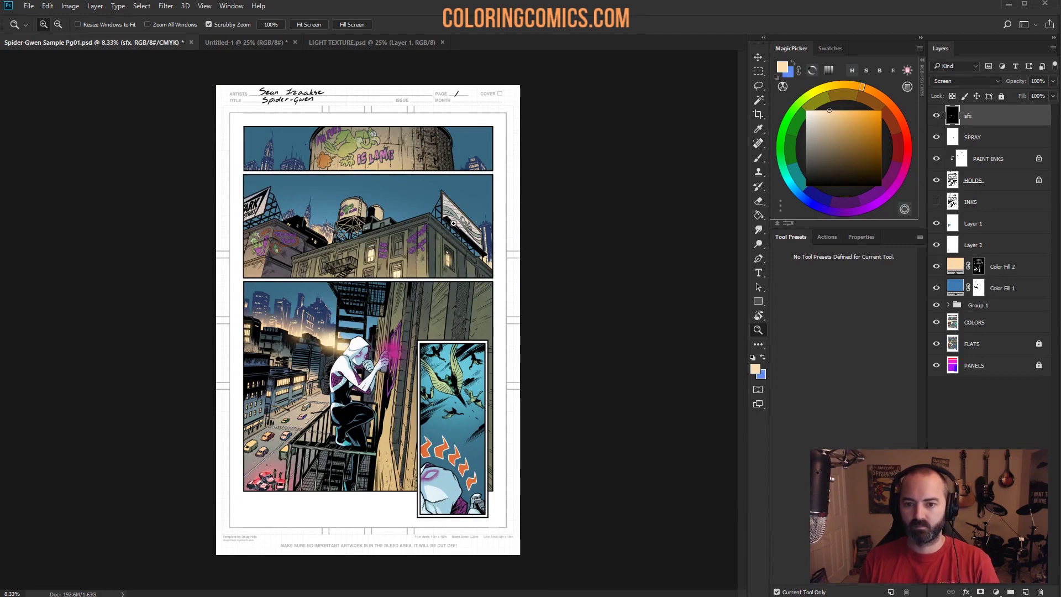
{"action": "left_click", "coordinate": [473, 172]}
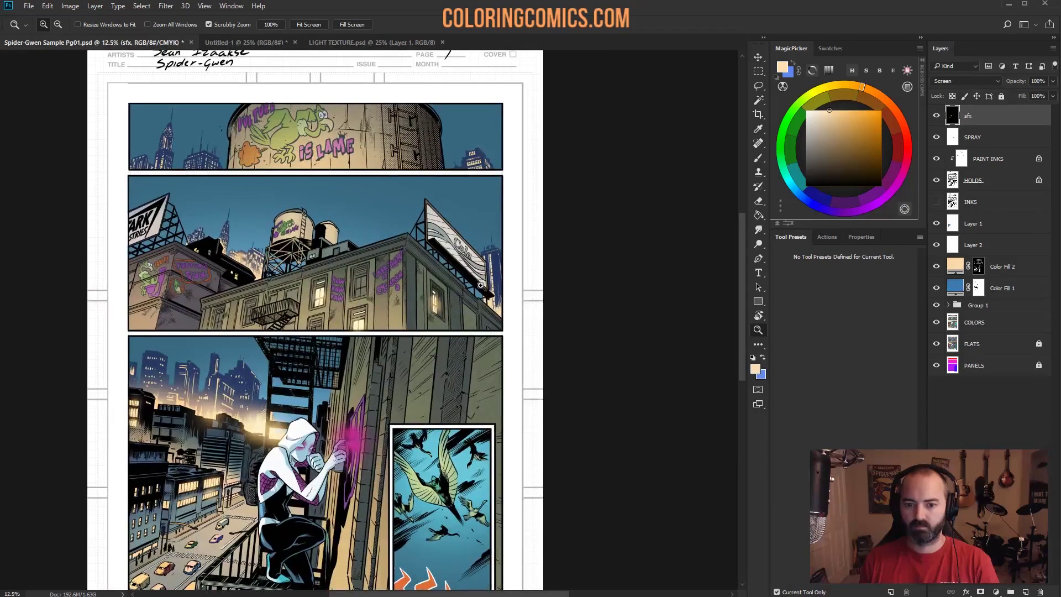
{"action": "left_click", "coordinate": [489, 281]}
{"action": "key", "text": "b"}
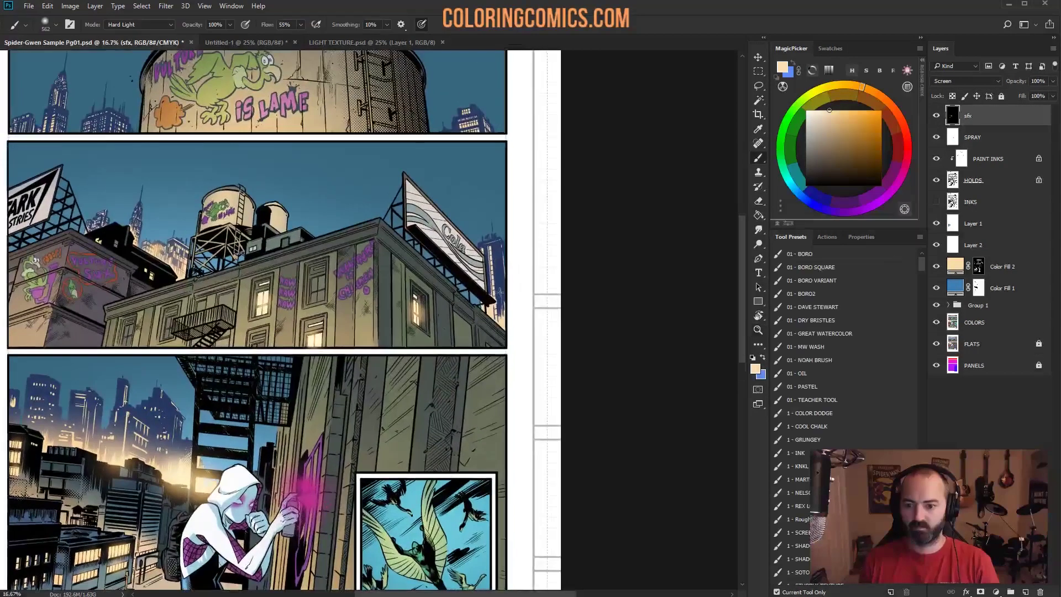
{"action": "left_click_drag", "start_coordinate": [498, 260], "coordinate": [501, 284]}
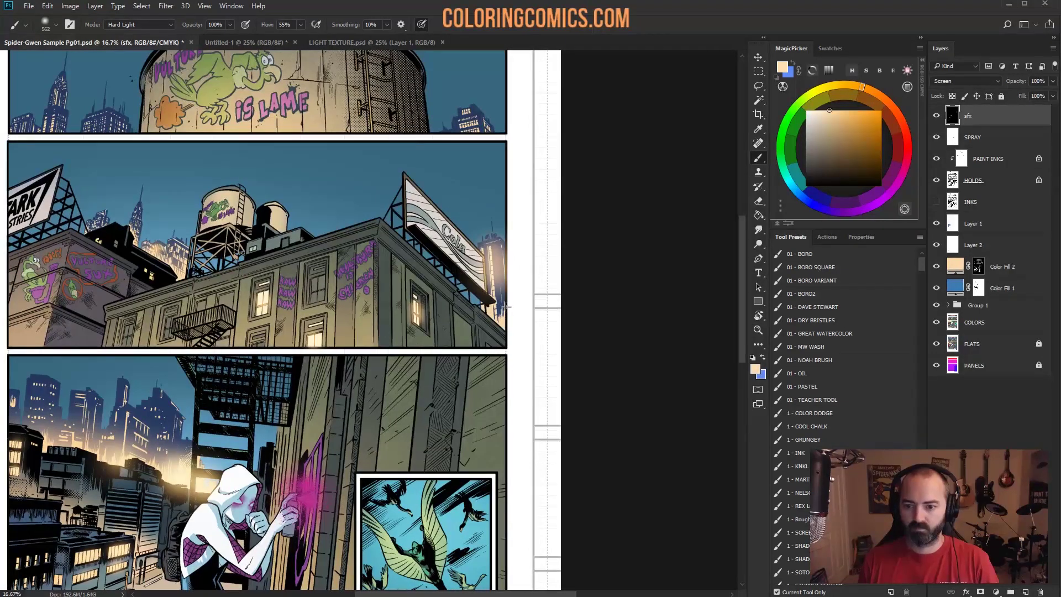
Step: Select the area around the Cola billboard inside the panel border, paint a warm glow low in the skyline there, and deselect
{"action": "key", "text": "m"}
{"action": "scroll", "coordinate": [497, 249], "scroll_direction": "up", "scroll_amount": 1}
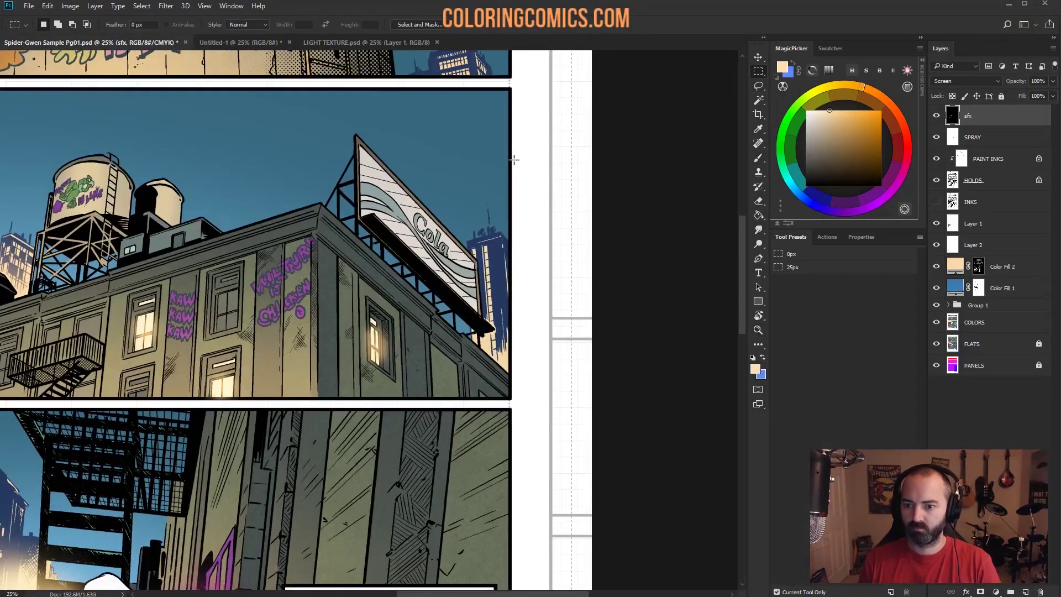
{"action": "left_click_drag", "start_coordinate": [508, 173], "coordinate": [405, 396]}
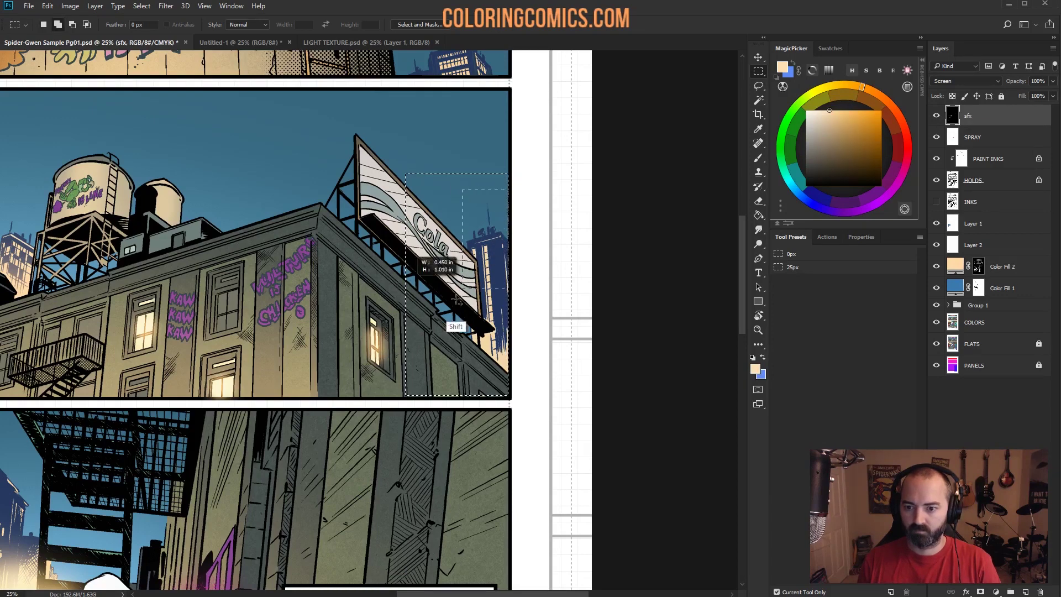
{"action": "key", "text": "b"}
{"action": "left_click_drag", "start_coordinate": [492, 334], "coordinate": [500, 354]}
{"action": "key", "text": "ctrl+d"}
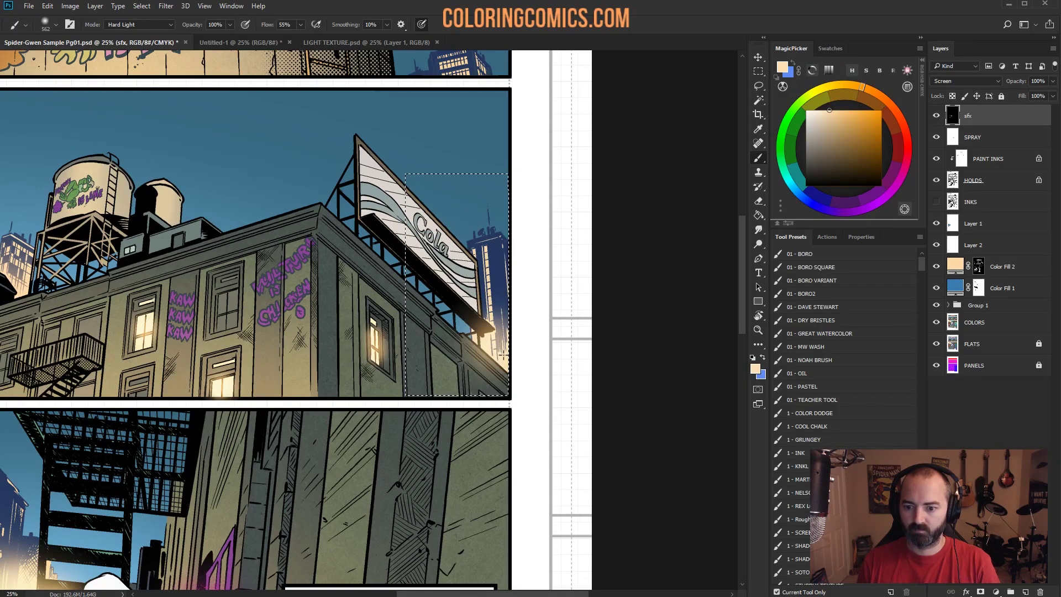
Step: Review the painted glows on the full page and in closer views of the rooftop and street panels
{"action": "key", "text": "l"}
{"action": "left_click", "coordinate": [762, 327]}
{"action": "scroll", "coordinate": [680, 334], "scroll_direction": "down", "scroll_amount": 3}
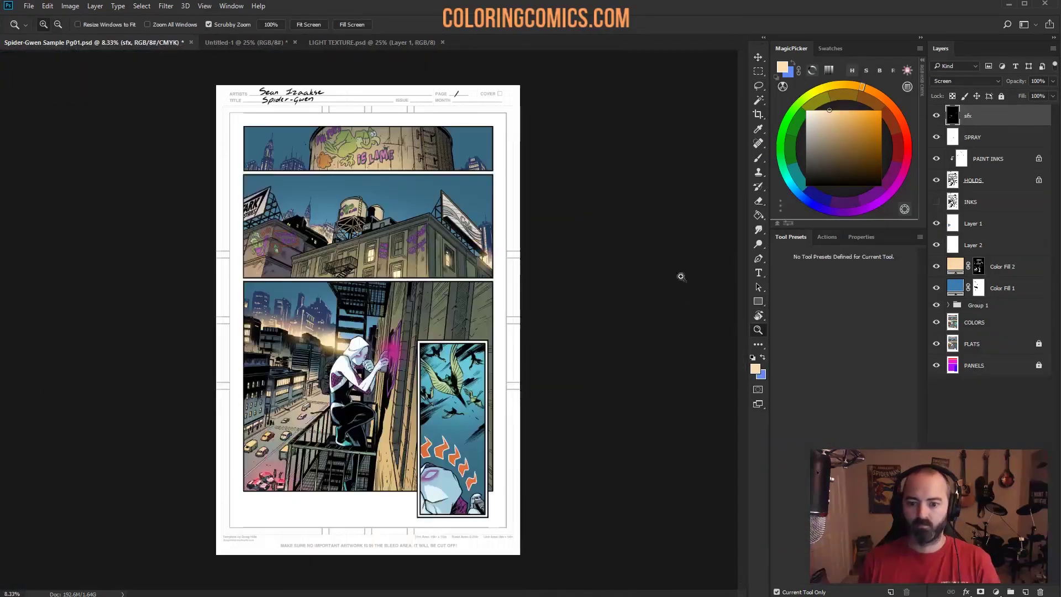
{"action": "scroll", "coordinate": [468, 243], "scroll_direction": "up", "scroll_amount": 1}
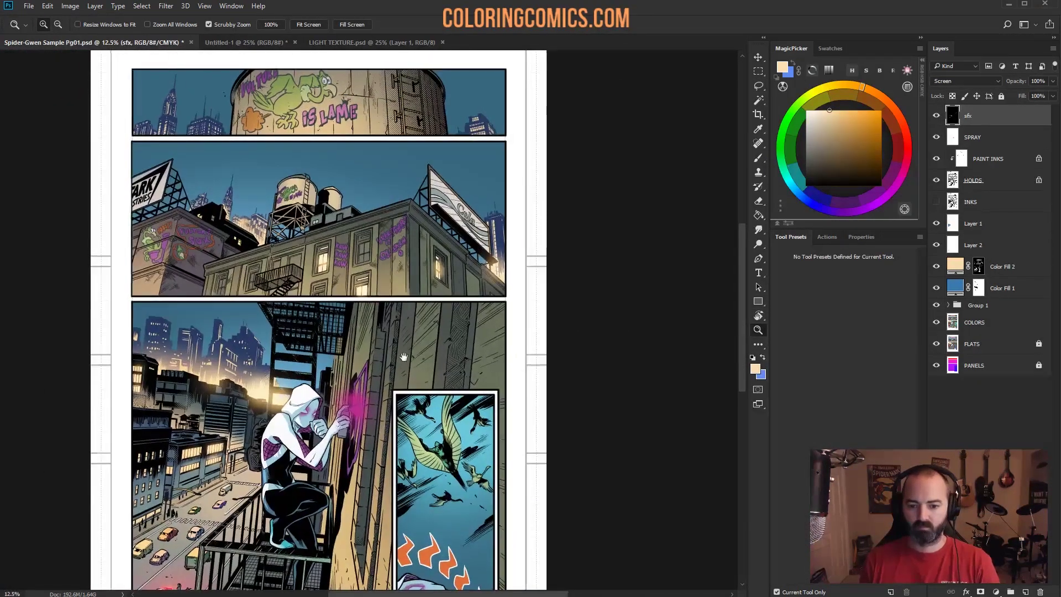
{"action": "scroll", "coordinate": [486, 199], "scroll_direction": "down", "scroll_amount": 3}
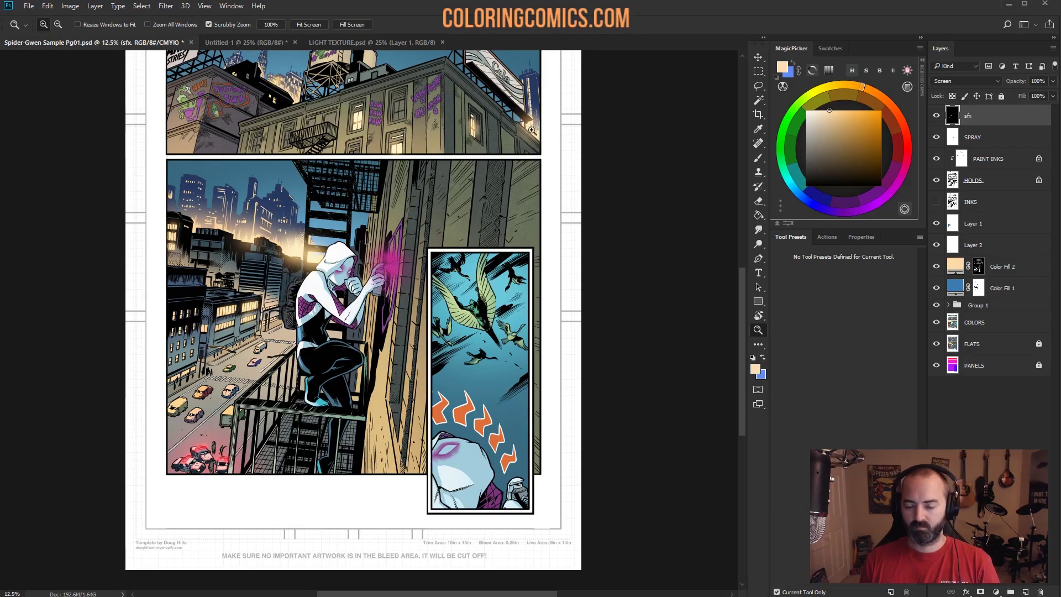
{"action": "scroll", "coordinate": [458, 287], "scroll_direction": "up", "scroll_amount": 2}
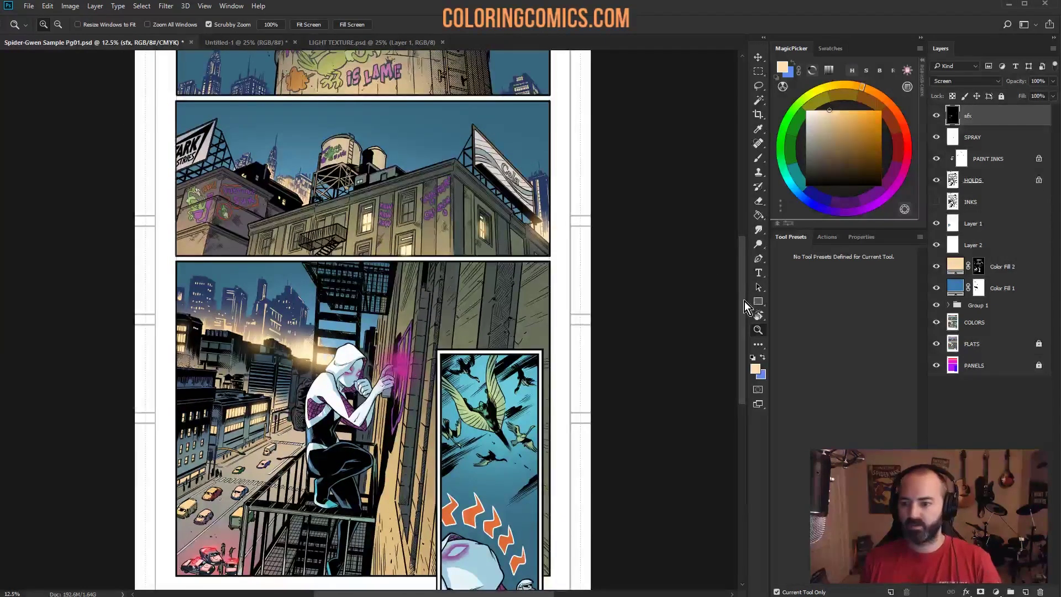
{"action": "left_click", "coordinate": [459, 354], "text": "alt"}
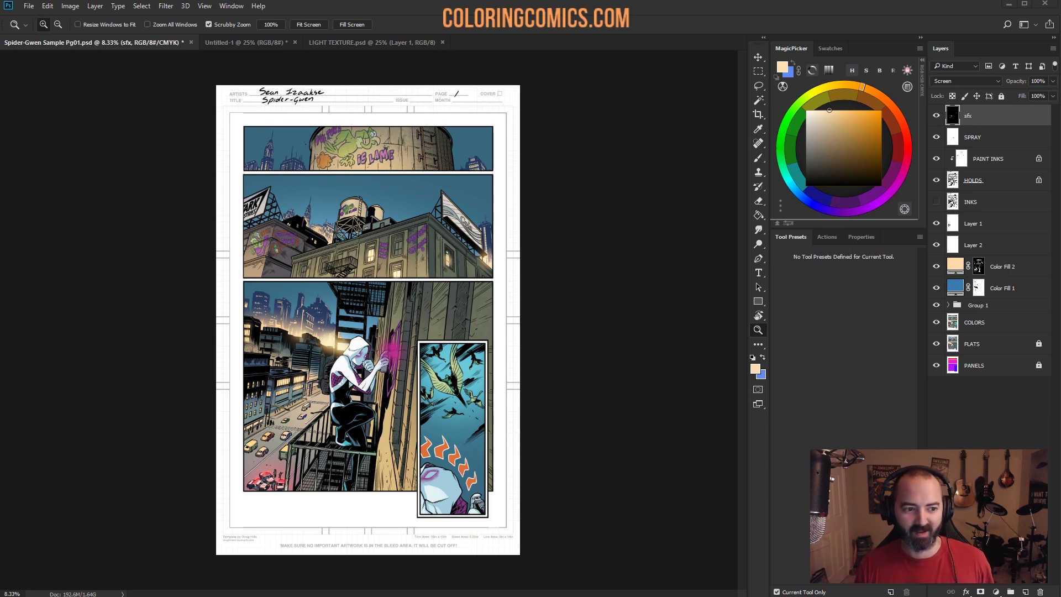
{"action": "right_click", "coordinate": [0, 203]}
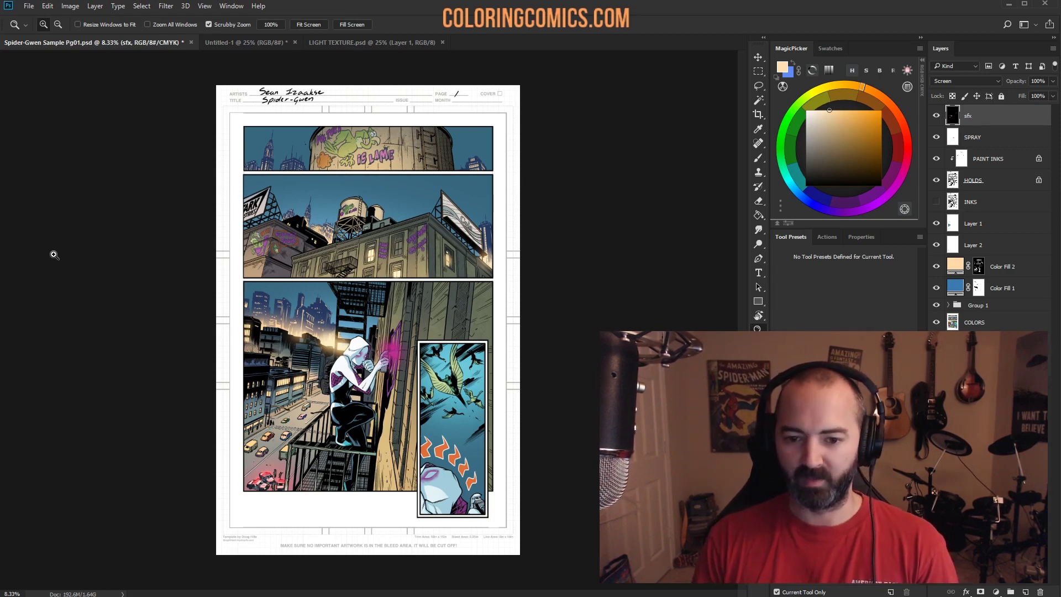
Step: Select the backpack on the COLORS layer and colorize it with Hue/Saturation at hue 36 and saturation 41
{"action": "left_click", "coordinate": [351, 401]}
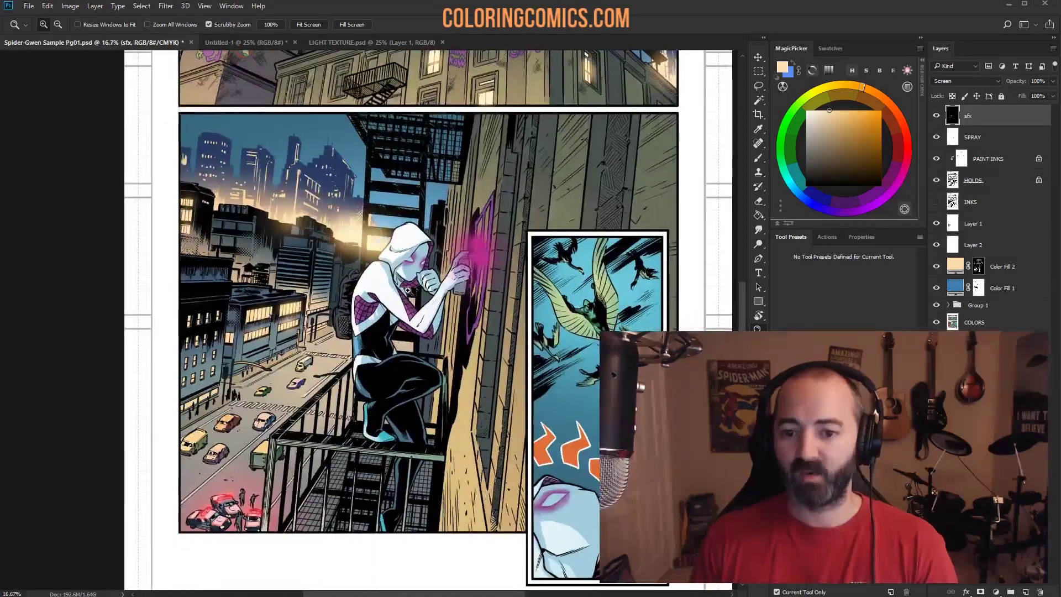
{"action": "left_click", "coordinate": [986, 322]}
{"action": "key", "text": "w"}
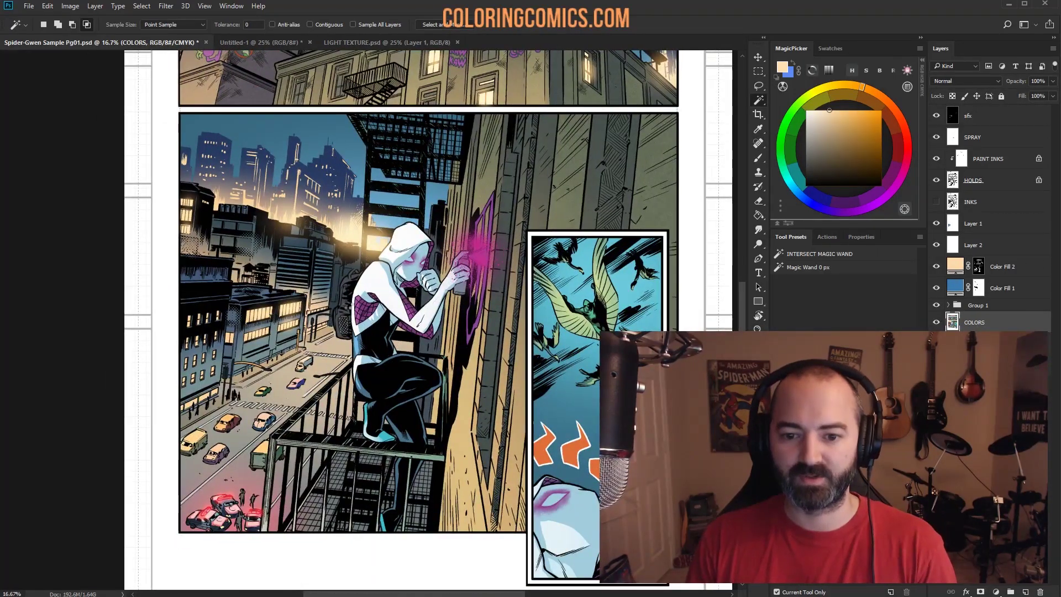
{"action": "left_click_drag", "start_coordinate": [500, 224], "coordinate": [475, 464]}
{"action": "key", "text": "ctrl+u"}
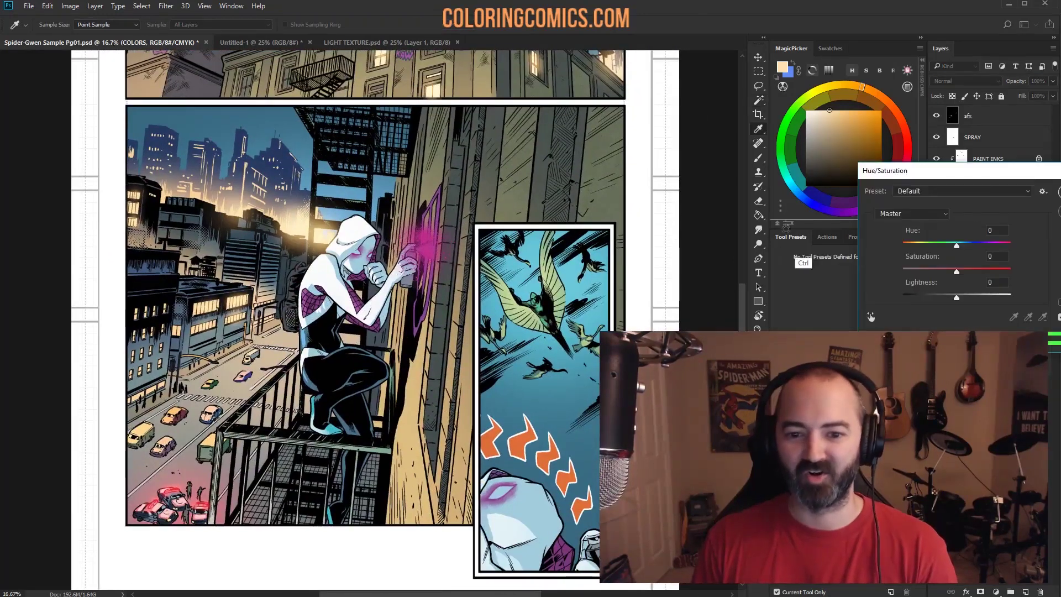
{"action": "left_click", "coordinate": [1058, 302]}
{"action": "mouse_move", "coordinate": [929, 271]}
{"action": "left_mouse_down"}
{"action": "mouse_move", "coordinate": [956, 274]}
{"action": "mouse_move", "coordinate": [936, 271]}
{"action": "left_mouse_up"}
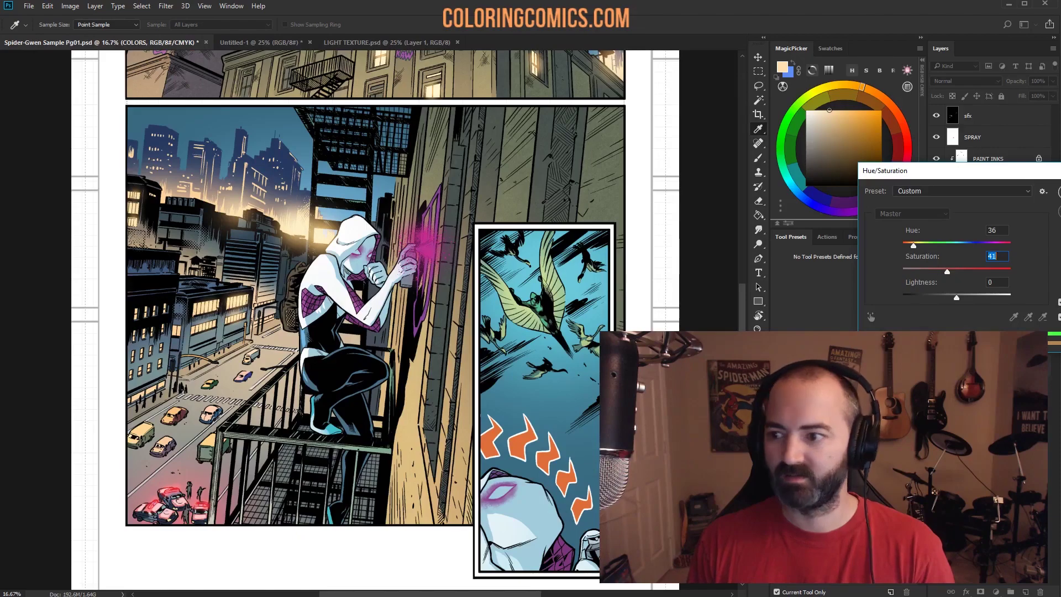
{"action": "left_click", "coordinate": [1058, 193]}
Step: Lasso highlight shapes along the backpack's left edge, top handle and lower pocket, combining them into one selection
{"action": "key", "text": "w"}
{"action": "key", "text": "z"}
{"action": "left_click_drag", "start_coordinate": [484, 251], "coordinate": [399, 183]}
{"action": "key", "text": "w"}
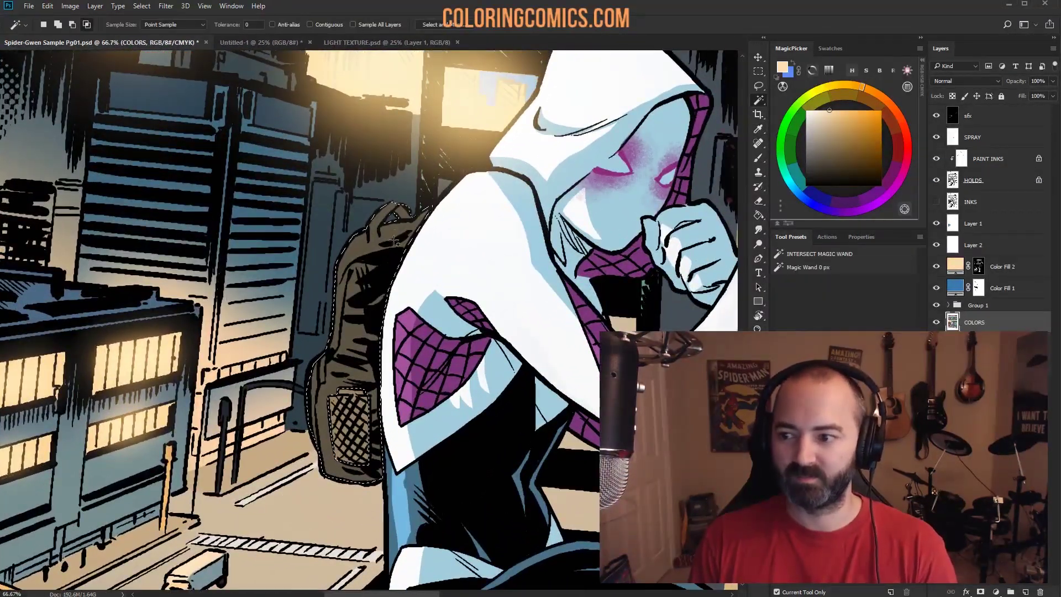
{"action": "key", "text": "l"}
{"action": "mouse_move", "coordinate": [402, 200]}
{"action": "left_mouse_down"}
{"action": "mouse_move", "coordinate": [383, 226]}
{"action": "mouse_move", "coordinate": [367, 227]}
{"action": "mouse_move", "coordinate": [392, 190]}
{"action": "mouse_move", "coordinate": [387, 224]}
{"action": "mouse_move", "coordinate": [404, 225]}
{"action": "mouse_move", "coordinate": [410, 215]}
{"action": "mouse_move", "coordinate": [360, 238]}
{"action": "mouse_move", "coordinate": [361, 225]}
{"action": "mouse_move", "coordinate": [365, 250]}
{"action": "mouse_move", "coordinate": [333, 285]}
{"action": "mouse_move", "coordinate": [346, 209]}
{"action": "left_mouse_up"}
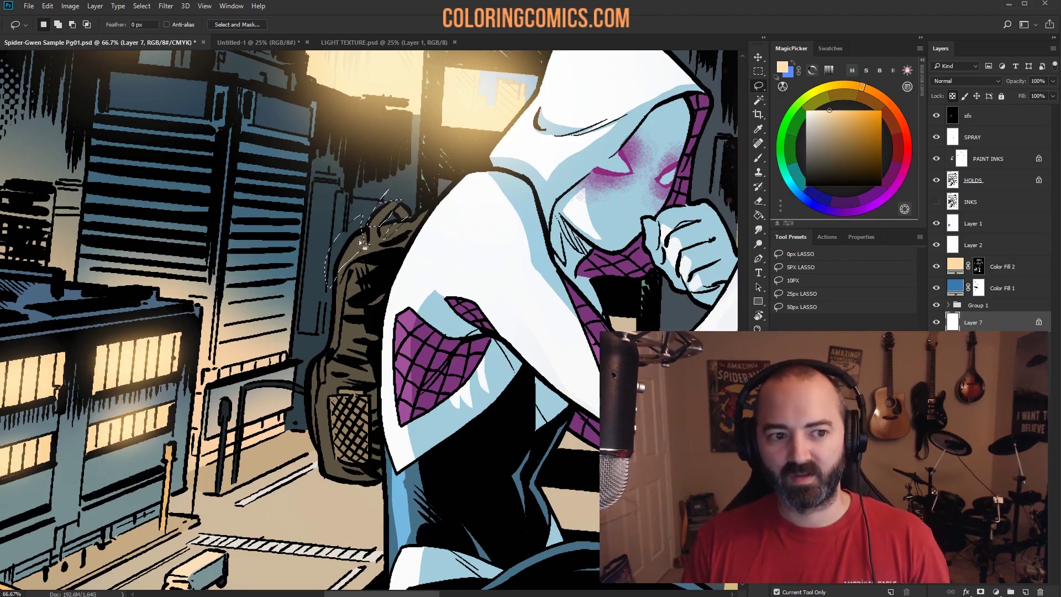
{"action": "key", "text": "shift"}
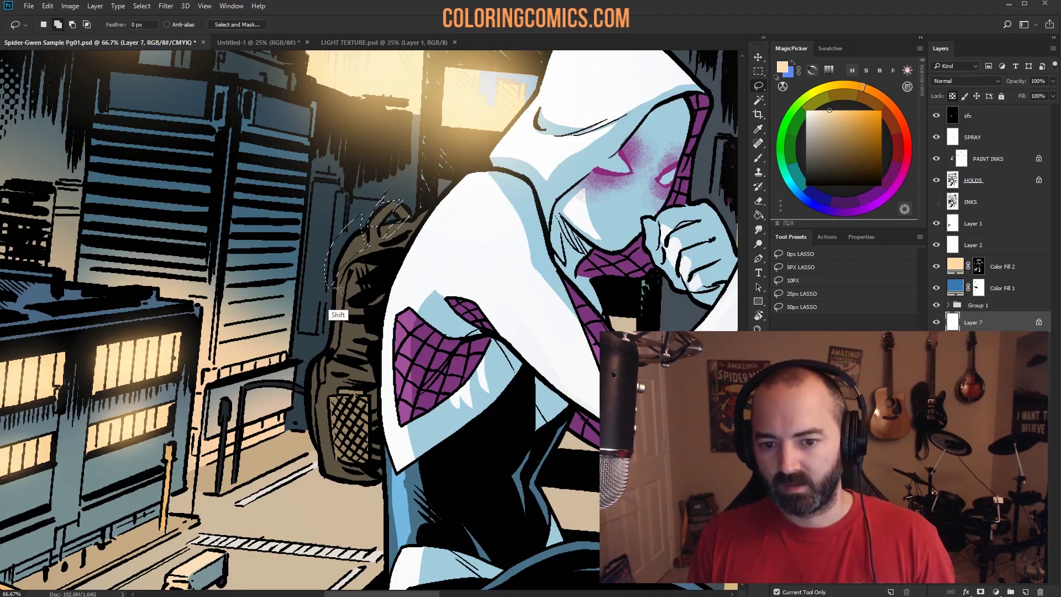
{"action": "mouse_move", "coordinate": [343, 280]}
{"action": "left_mouse_down"}
{"action": "mouse_move", "coordinate": [348, 359]}
{"action": "mouse_move", "coordinate": [324, 353]}
{"action": "mouse_move", "coordinate": [318, 293]}
{"action": "left_mouse_up"}
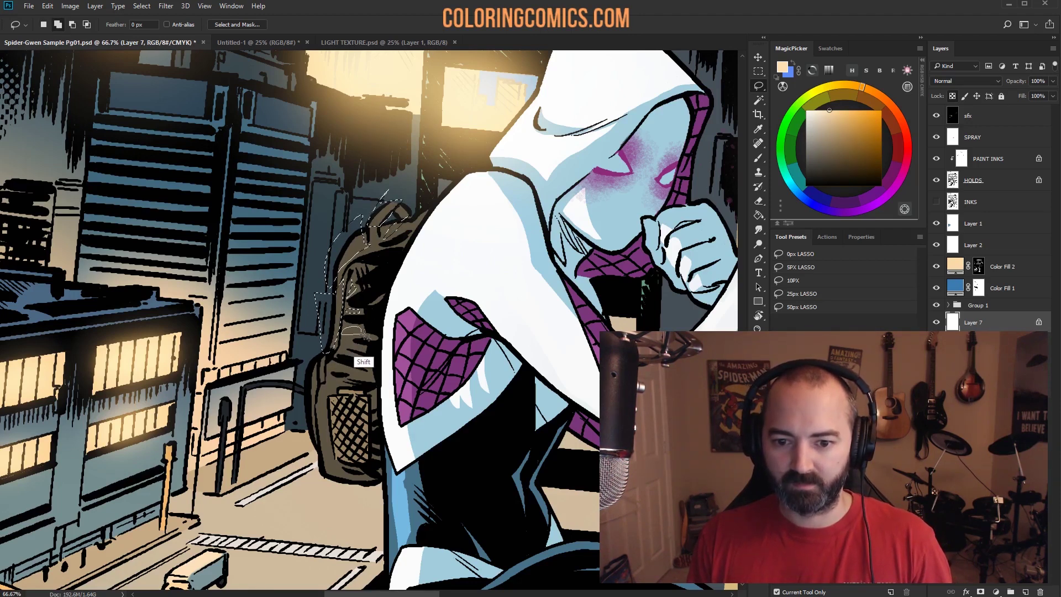
{"action": "mouse_move", "coordinate": [366, 337]}
{"action": "left_mouse_down"}
{"action": "mouse_move", "coordinate": [367, 309]}
{"action": "mouse_move", "coordinate": [357, 345]}
{"action": "mouse_move", "coordinate": [343, 351]}
{"action": "mouse_move", "coordinate": [352, 359]}
{"action": "mouse_move", "coordinate": [342, 303]}
{"action": "mouse_move", "coordinate": [355, 363]}
{"action": "mouse_move", "coordinate": [327, 366]}
{"action": "mouse_move", "coordinate": [363, 378]}
{"action": "mouse_move", "coordinate": [309, 361]}
{"action": "mouse_move", "coordinate": [334, 384]}
{"action": "mouse_move", "coordinate": [325, 412]}
{"action": "mouse_move", "coordinate": [320, 475]}
{"action": "left_mouse_up"}
{"action": "key", "text": "shift"}
{"action": "key", "text": "shift"}
{"action": "key", "text": "shift"}
{"action": "key", "text": "shift"}
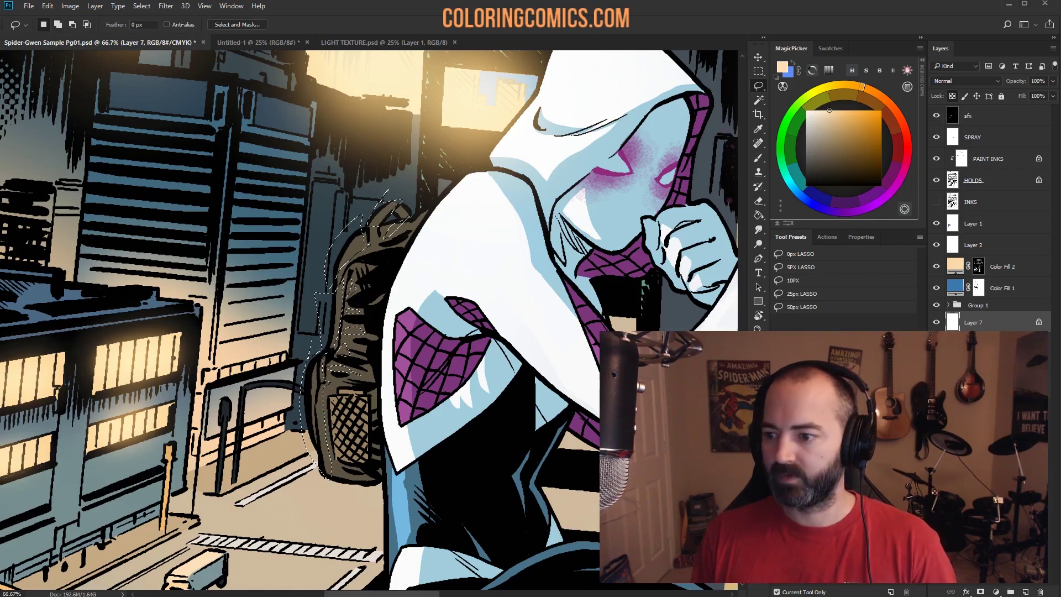
Step: Try to paint a warm highlight through the Color Fill 2 mask within the lassoed shapes
{"action": "key", "text": "b"}
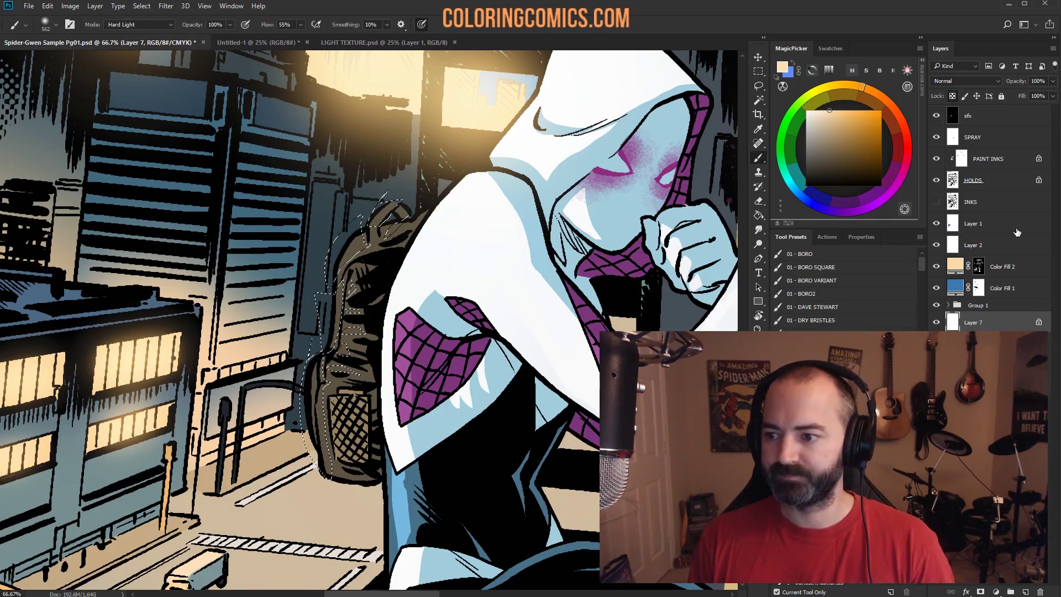
{"action": "left_click", "coordinate": [978, 266]}
{"action": "mouse_move", "coordinate": [326, 470]}
{"action": "left_mouse_down"}
{"action": "mouse_move", "coordinate": [331, 332]}
{"action": "mouse_move", "coordinate": [419, 183]}
{"action": "left_mouse_up"}
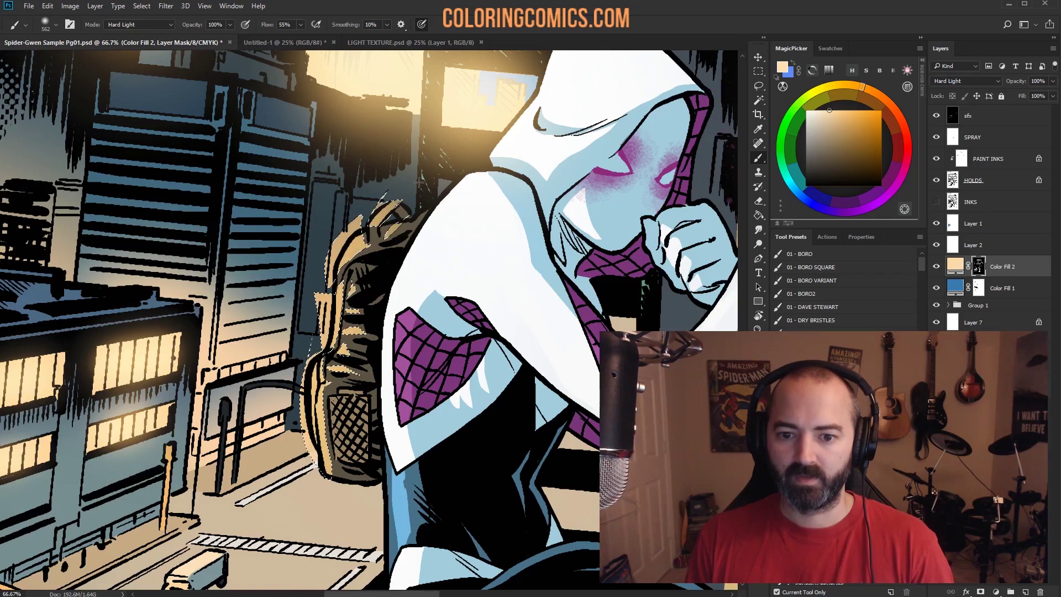
{"action": "key", "text": "ctrl+z"}
Step: Intersect the lassoed shapes with the backpack's color area, paint the highlight into the Color Fill 2 mask, and deselect
{"action": "key", "text": "w"}
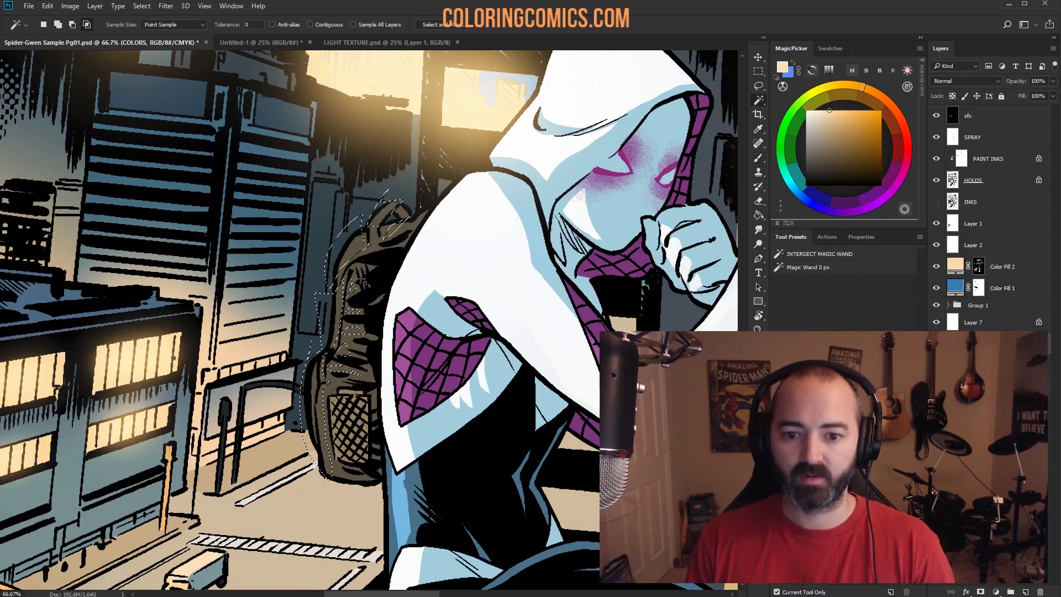
{"action": "key", "text": "b"}
{"action": "left_click", "coordinate": [977, 266]}
{"action": "left_click_drag", "start_coordinate": [321, 425], "coordinate": [326, 475]}
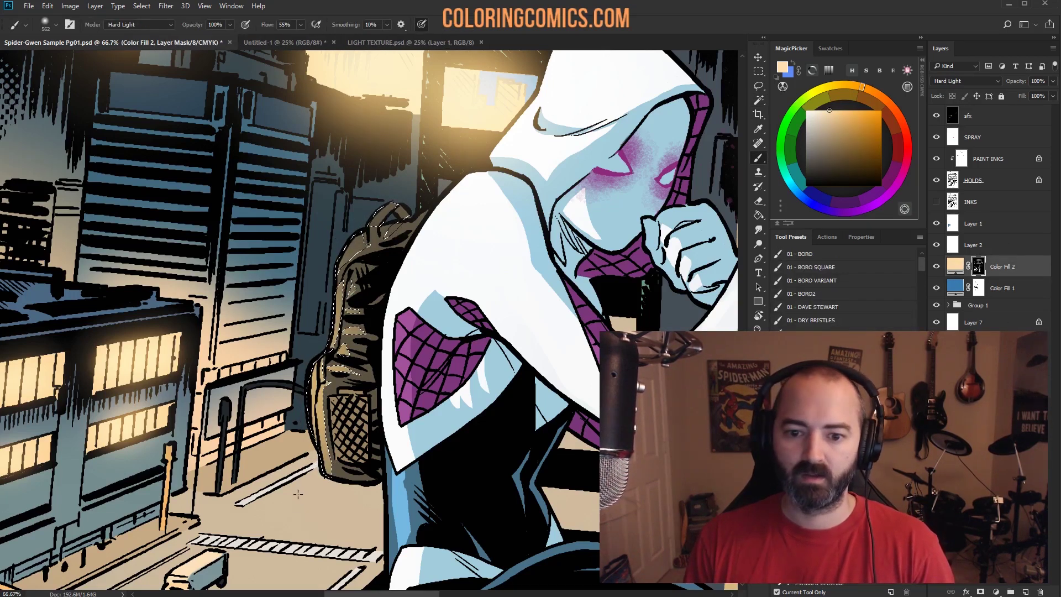
{"action": "key", "text": "ctrl+d"}
Step: Review the highlighted backpack within the street panel and on the full page
{"action": "key", "text": "l"}
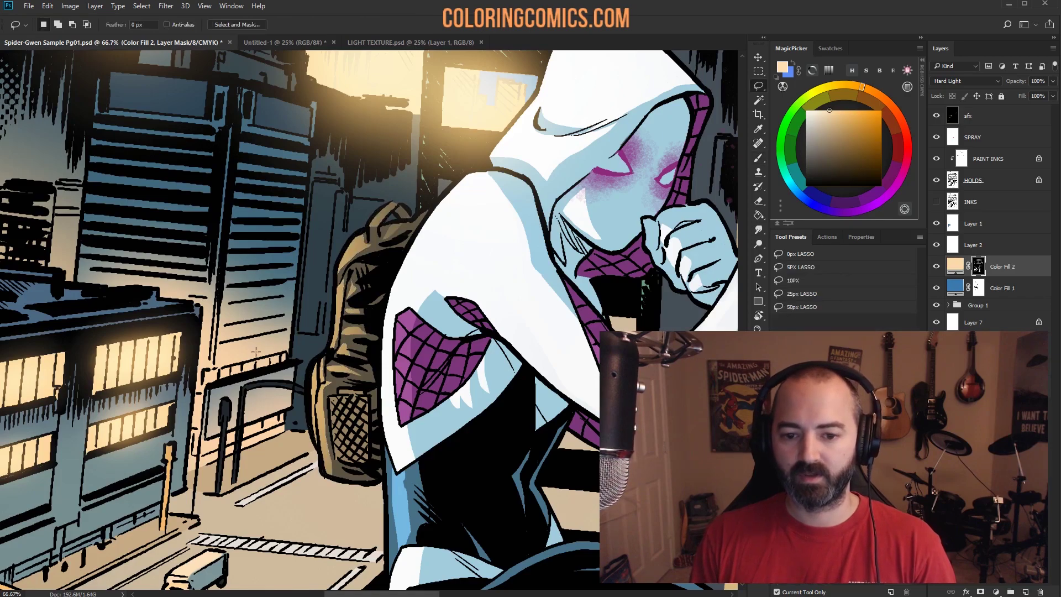
{"action": "key", "text": "z"}
{"action": "left_click", "coordinate": [409, 360], "text": "alt"}
{"action": "left_click", "coordinate": [410, 360], "text": "alt"}
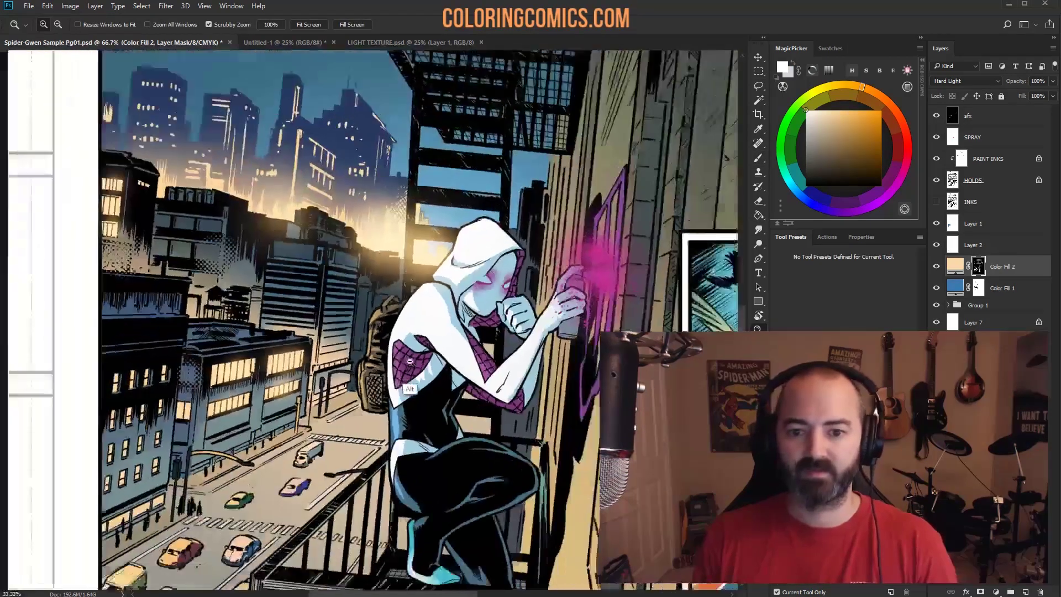
{"action": "left_click", "coordinate": [409, 360], "text": "alt"}
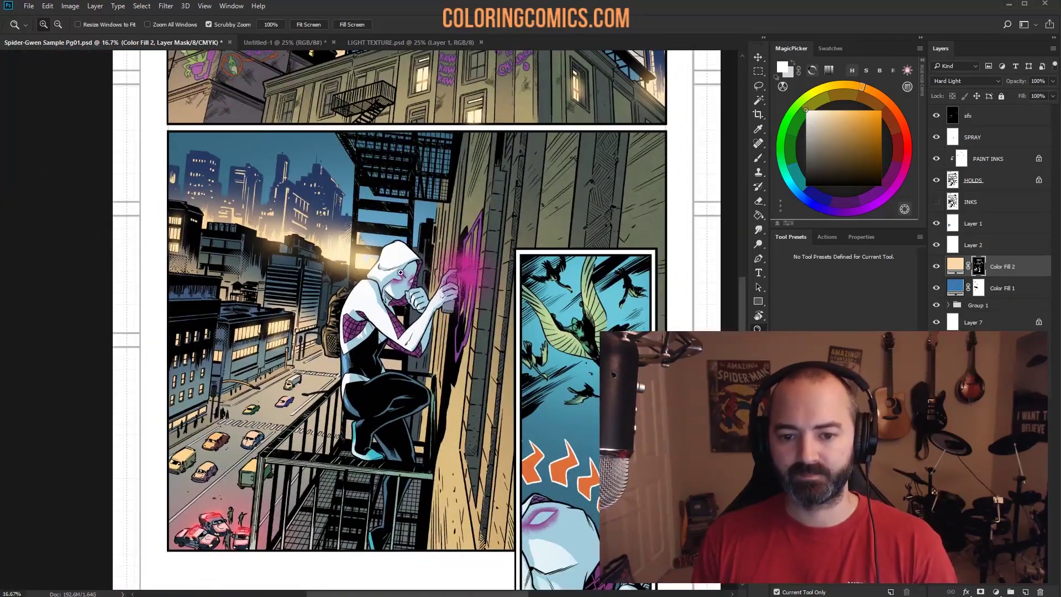
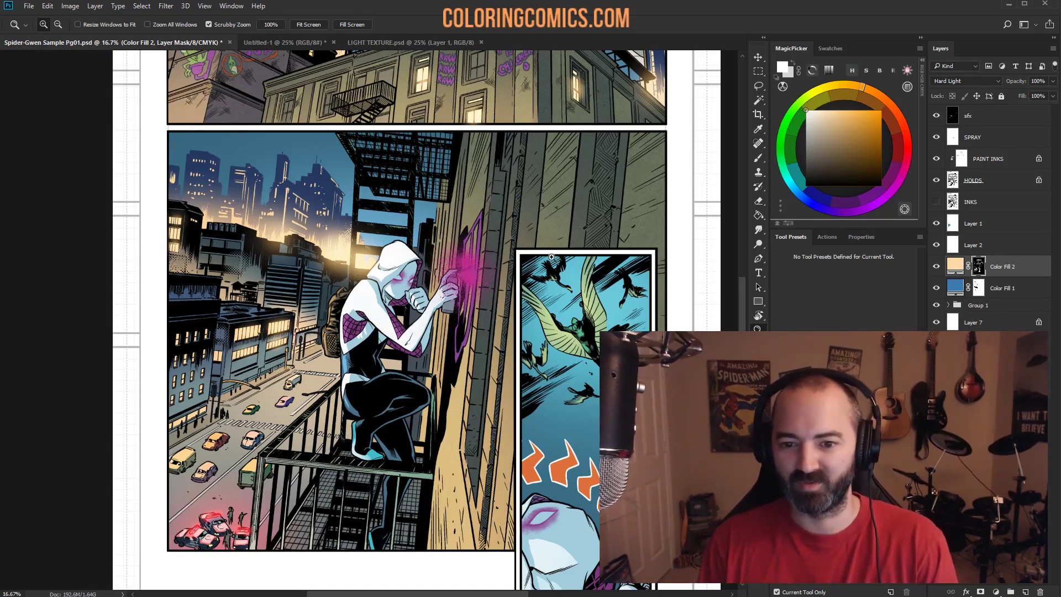
{"action": "key", "text": "ctrl+minus"}
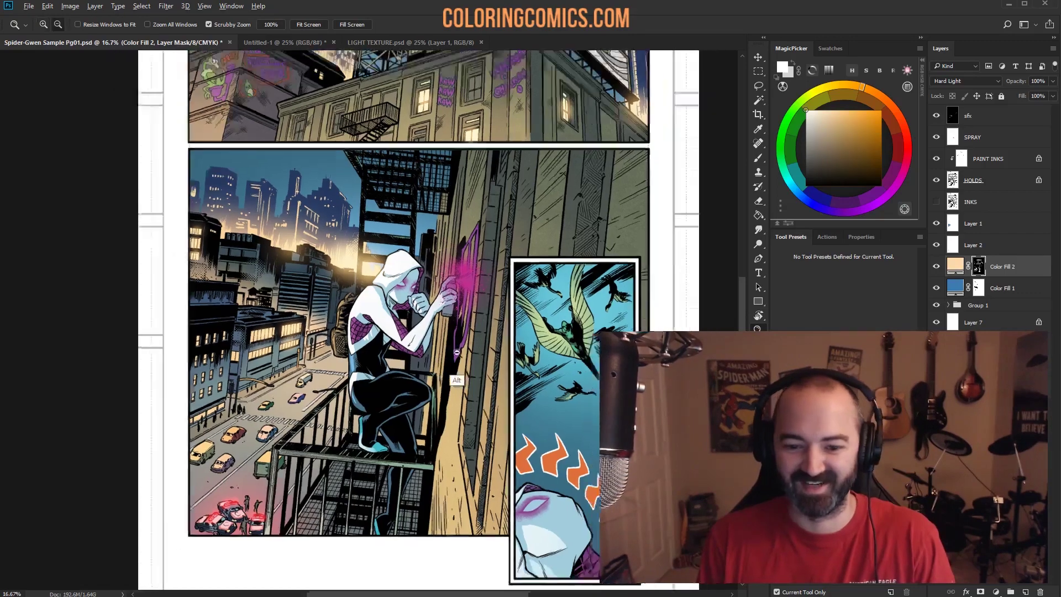
{"action": "key", "text": "ctrl+minus"}
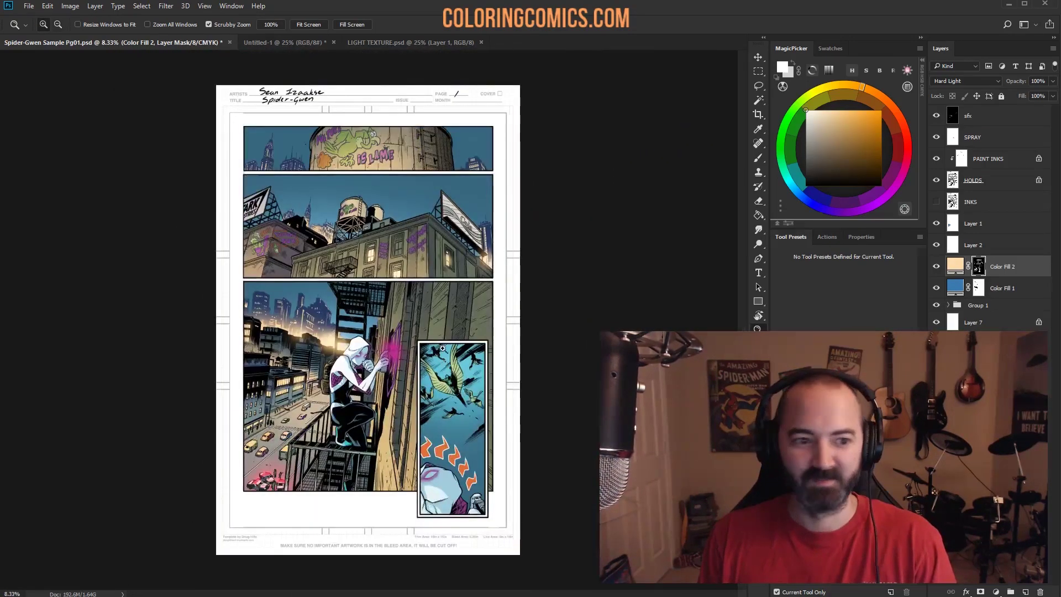
{"action": "key", "text": "l"}
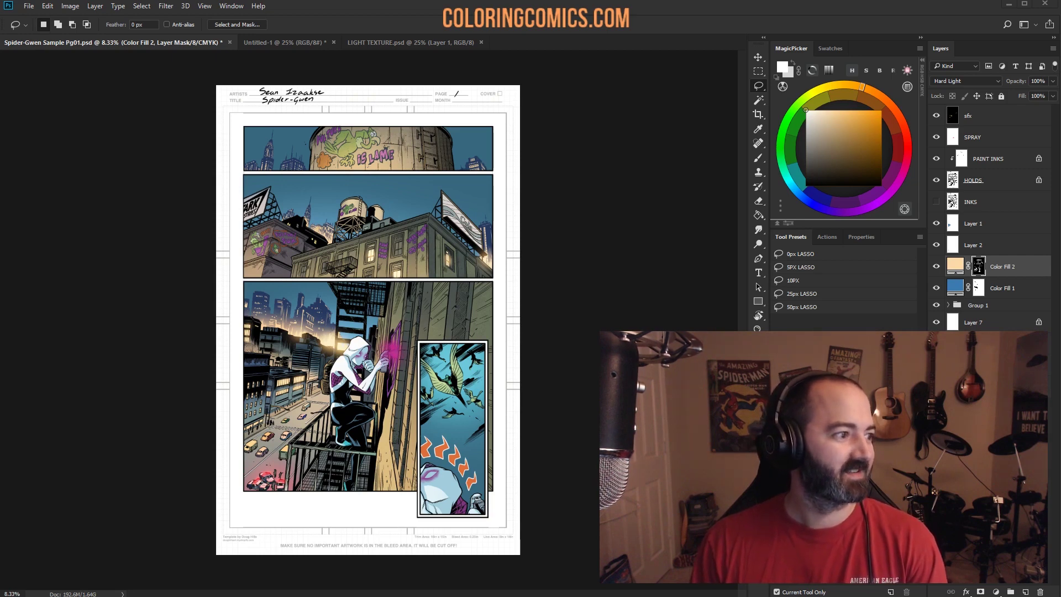
Step: Switch to Chrome, look up the "A Fly On The Wall" entry in the comiccolor.com credits, and return to Photoshop
{"action": "key", "text": "alt+Tab"}
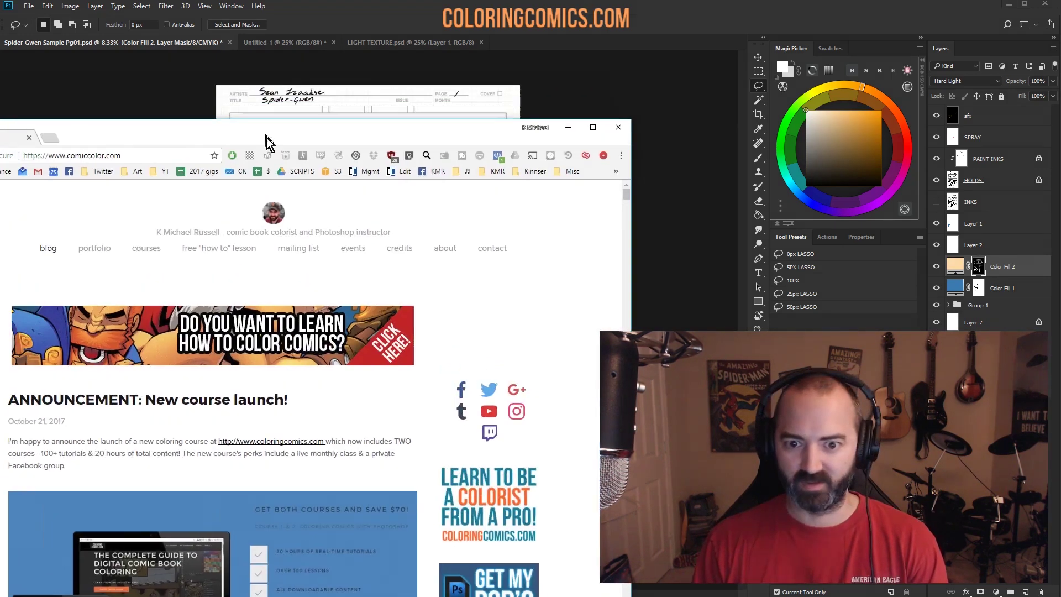
{"action": "left_click_drag", "start_coordinate": [266, 139], "coordinate": [389, 41]}
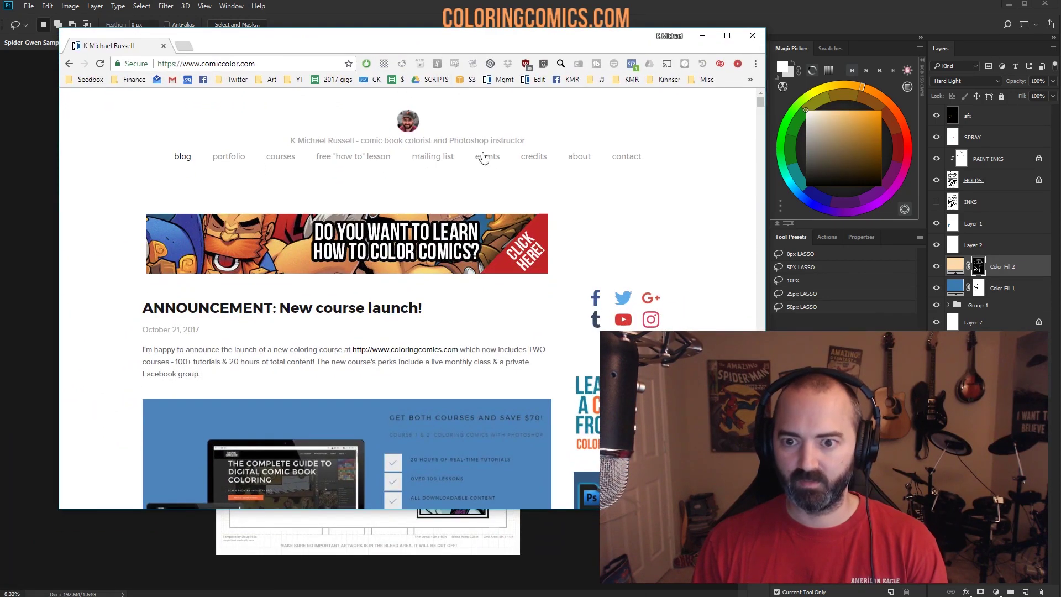
{"action": "left_click", "coordinate": [533, 157]}
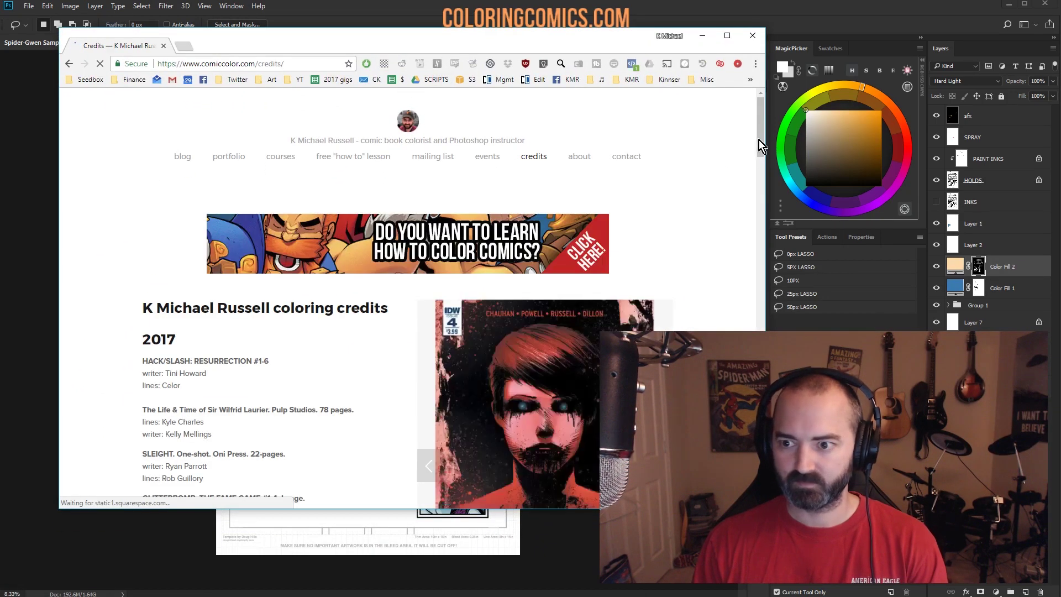
{"action": "left_click_drag", "start_coordinate": [759, 141], "coordinate": [760, 438]}
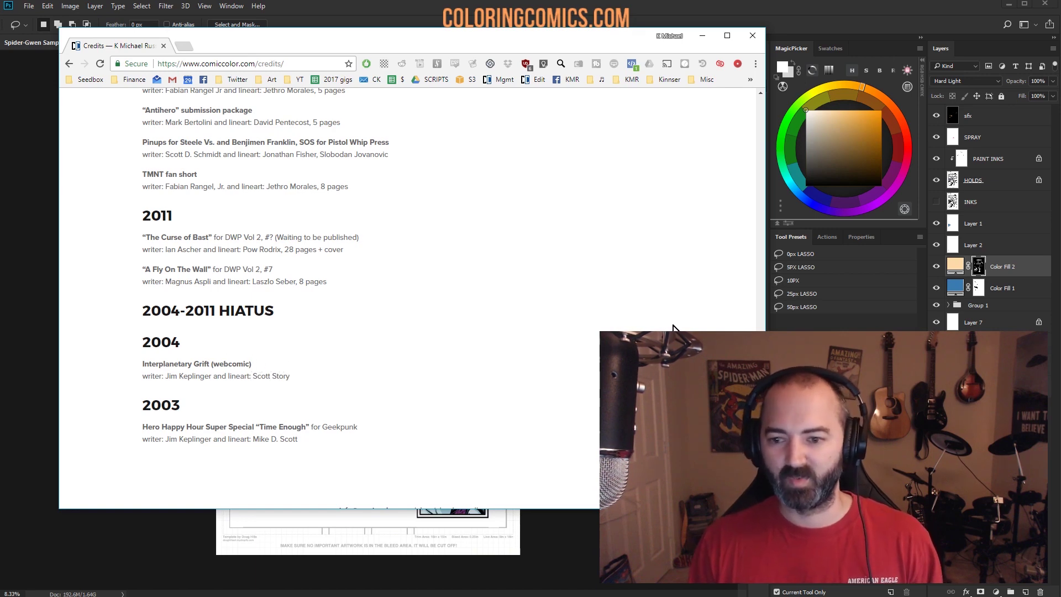
{"action": "scroll", "coordinate": [354, 293], "scroll_direction": "up", "scroll_amount": 3}
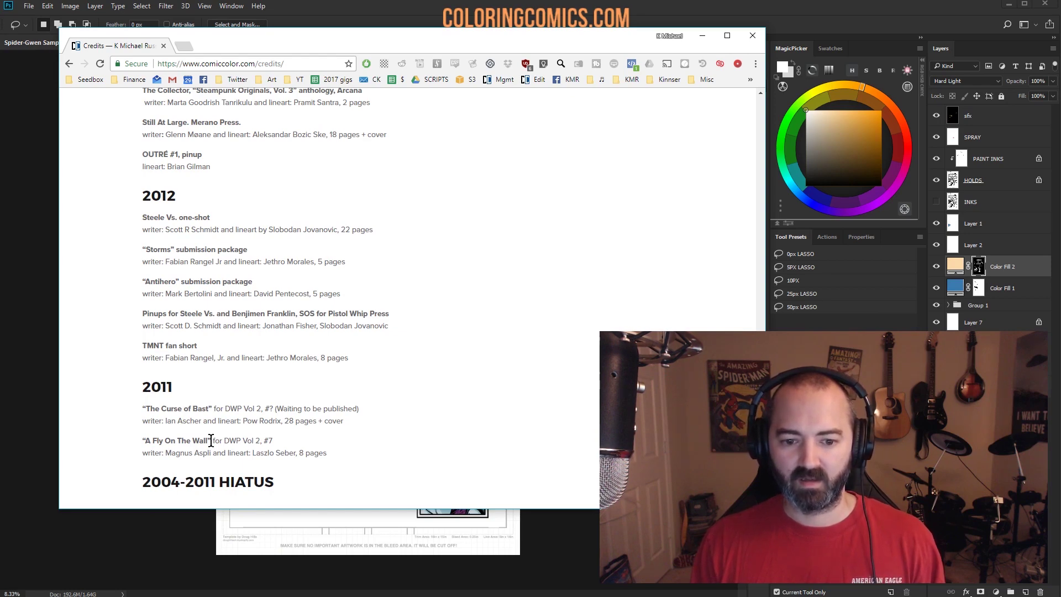
{"action": "left_click_drag", "start_coordinate": [141, 442], "coordinate": [337, 450]}
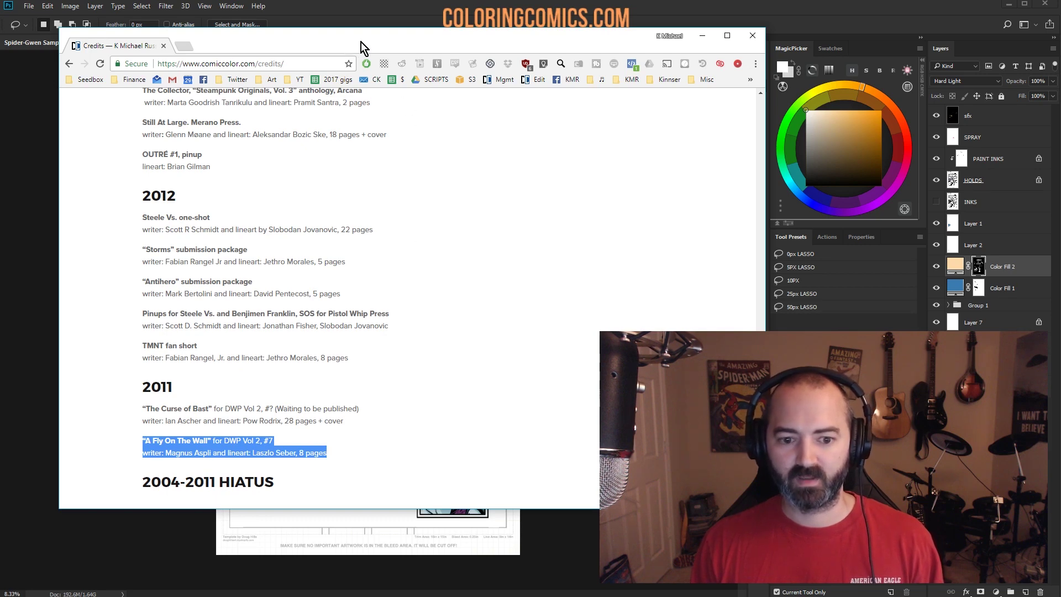
{"action": "key", "text": "alt+Tab"}
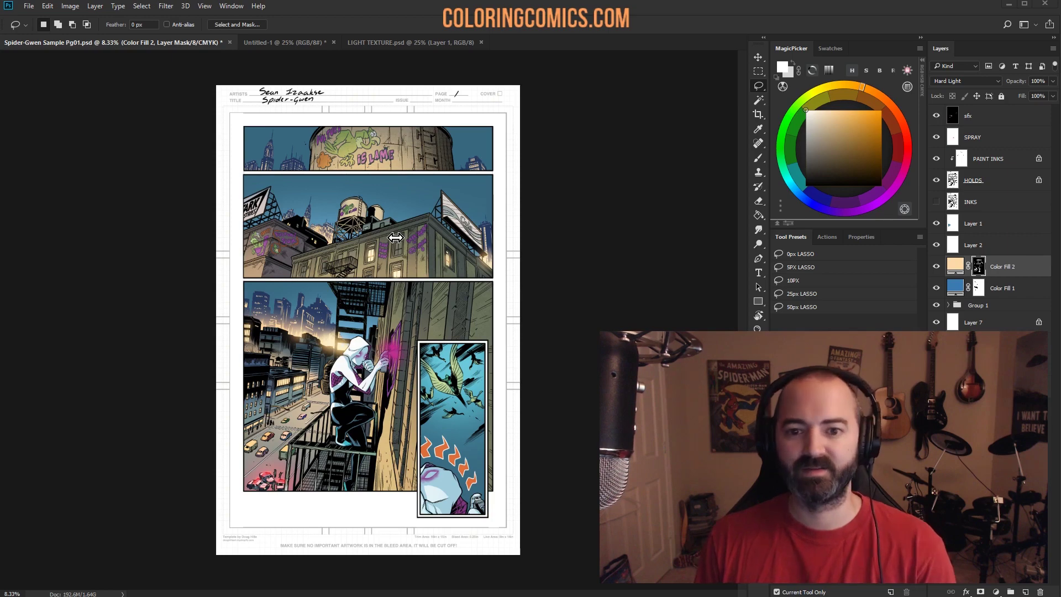
Step: Examine the finished colors across the rooftop, fire escape and inset panels
{"action": "key", "text": "z"}
{"action": "left_click", "coordinate": [396, 238]}
{"action": "scroll", "coordinate": [416, 202], "scroll_direction": "down", "scroll_amount": 1}
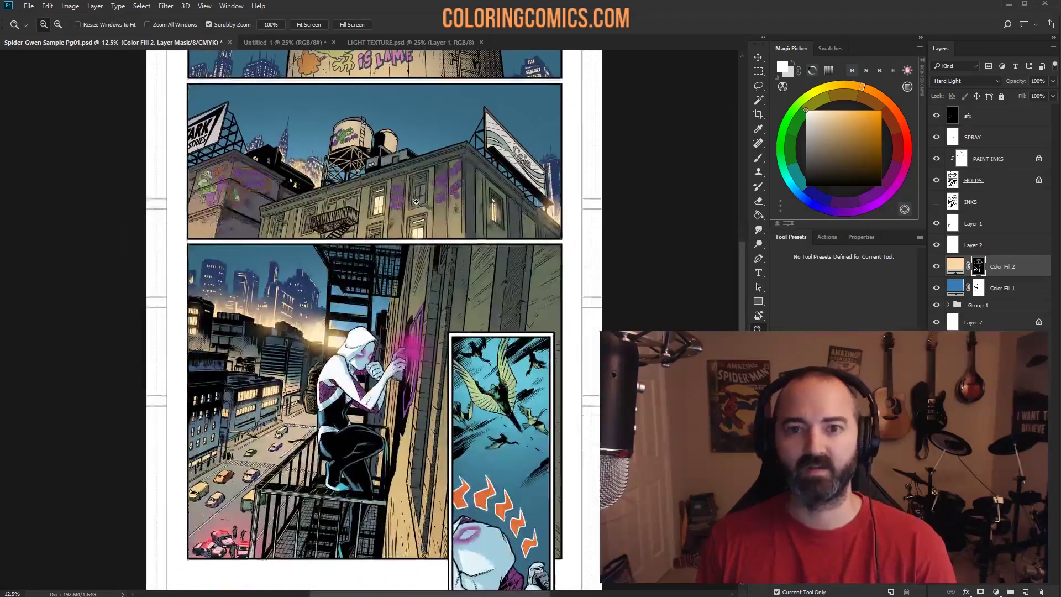
{"action": "left_click", "coordinate": [417, 317]}
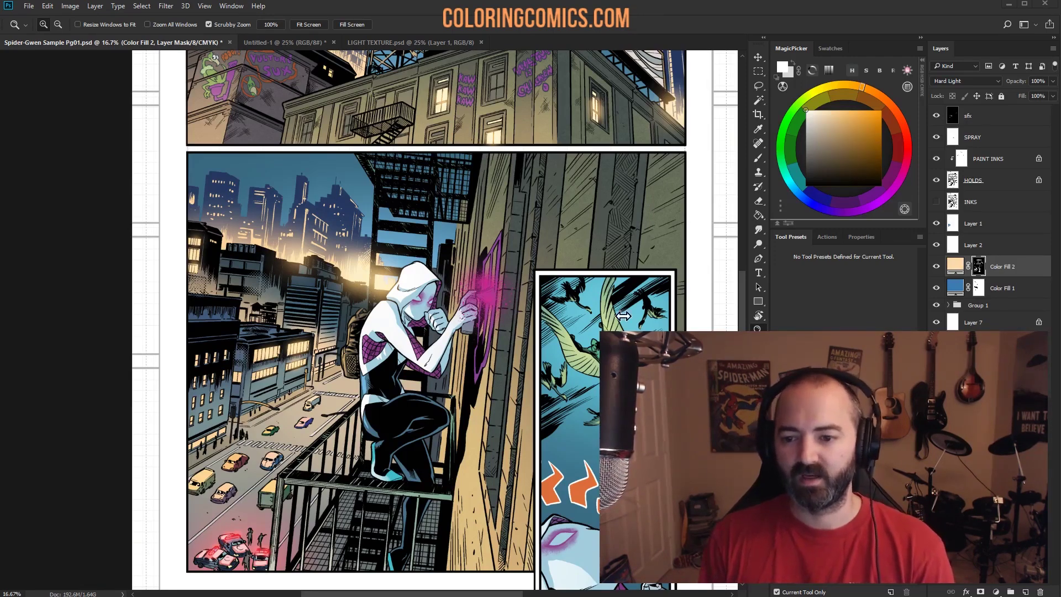
{"action": "left_click_drag", "start_coordinate": [622, 315], "coordinate": [549, 209]}
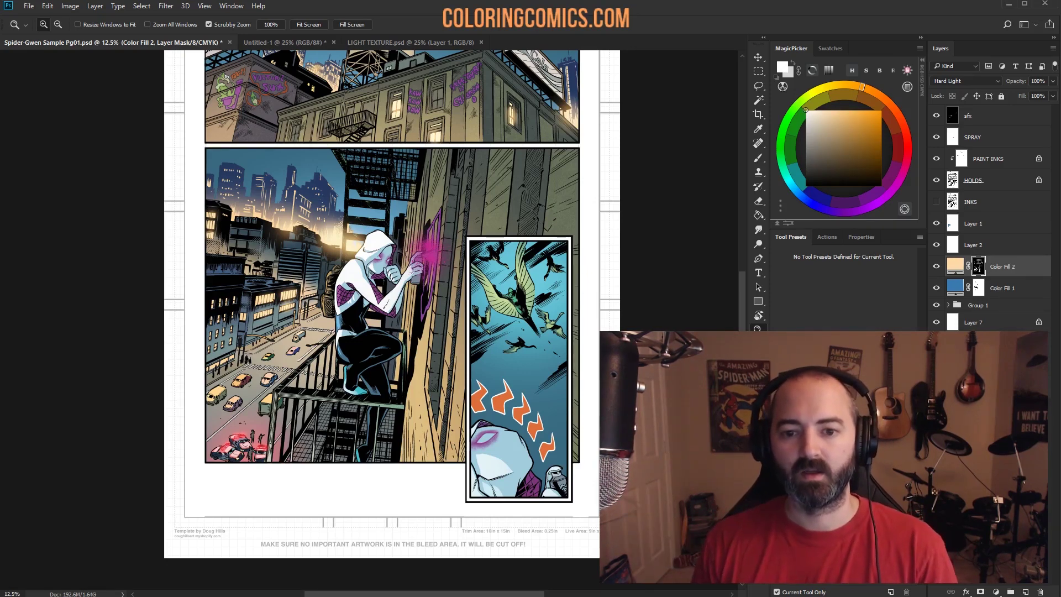
{"action": "left_click_drag", "start_coordinate": [743, 287], "coordinate": [743, 279]}
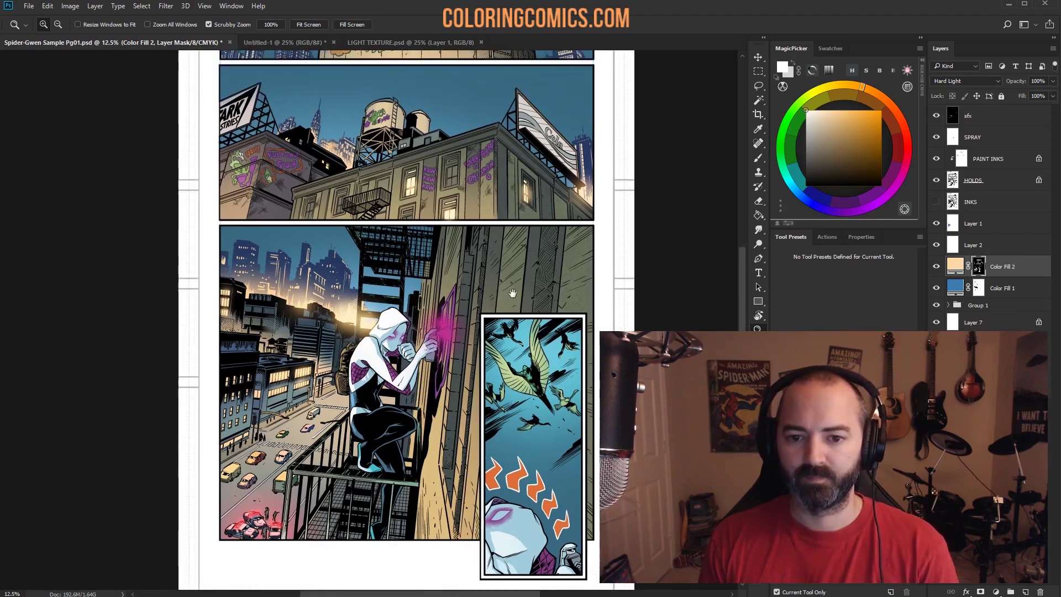
{"action": "left_click_drag", "start_coordinate": [492, 228], "coordinate": [491, 321]}
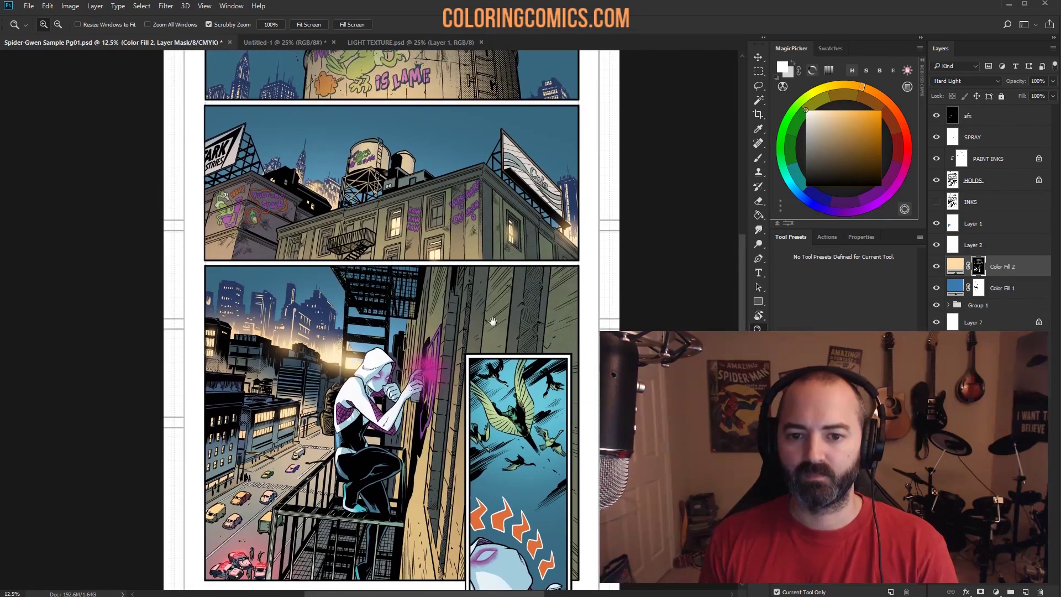
{"action": "left_click_drag", "start_coordinate": [494, 281], "coordinate": [490, 235]}
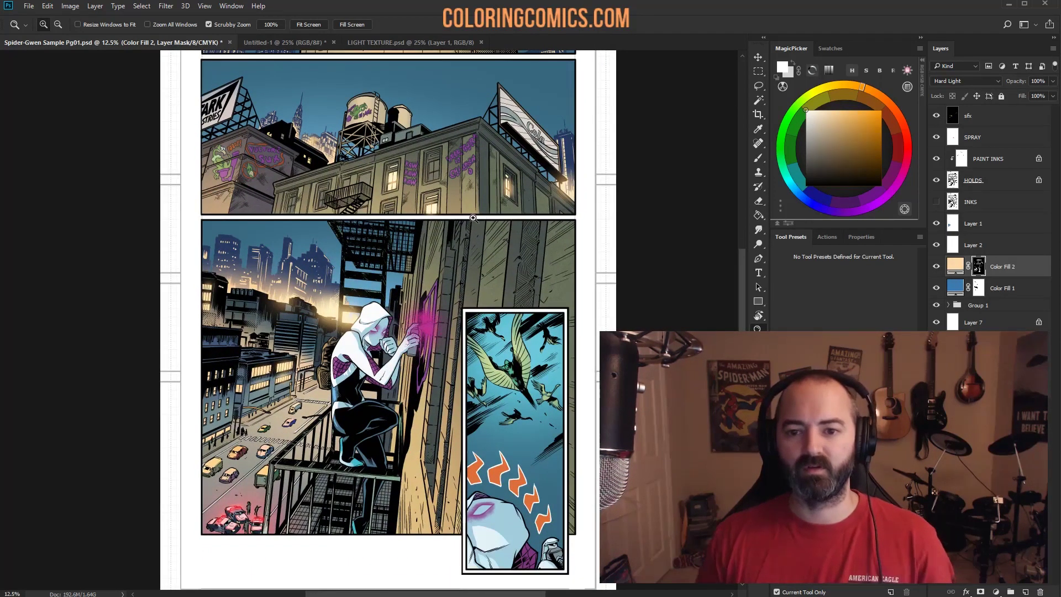